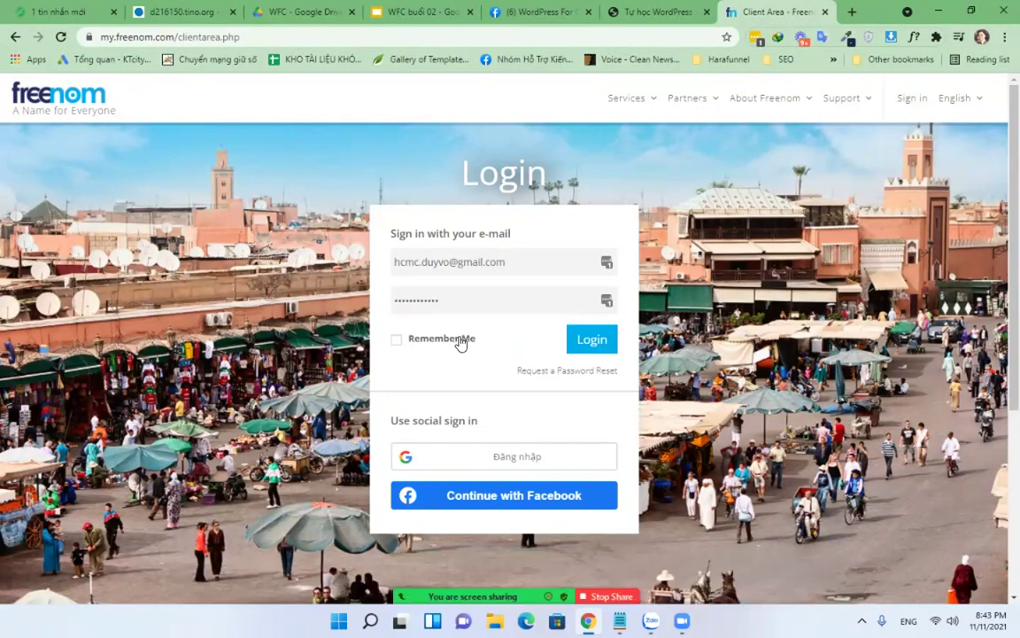
Sign in to the Freenom client area
{"action": "left_click", "coordinate": [597, 340]}
{"action": "scroll", "coordinate": [634, 375], "scroll_direction": "down", "scroll_amount": 4}
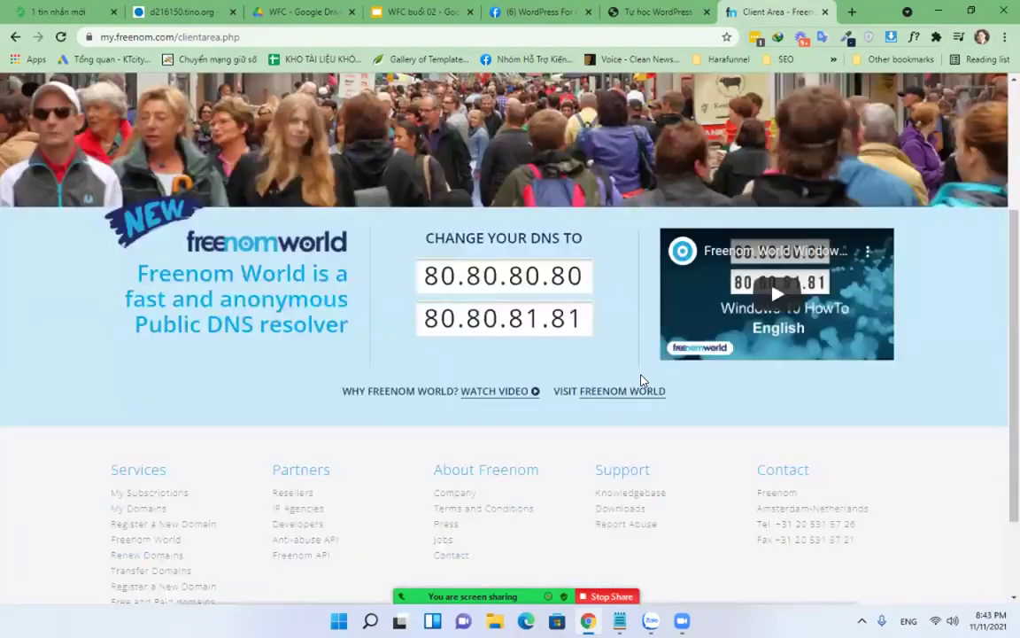
{"action": "scroll", "coordinate": [696, 419], "scroll_direction": "up", "scroll_amount": 3}
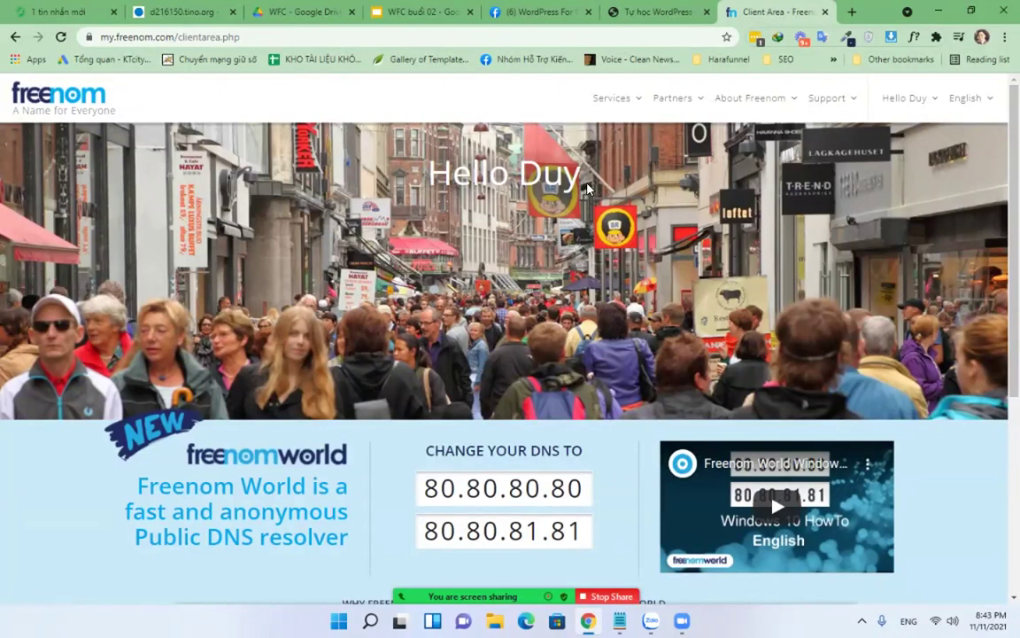
Zoom the page to 150% and bring up the Services menu
{"action": "key", "text": "ctrl+plus"}
{"action": "key", "text": "ctrl+plus"}
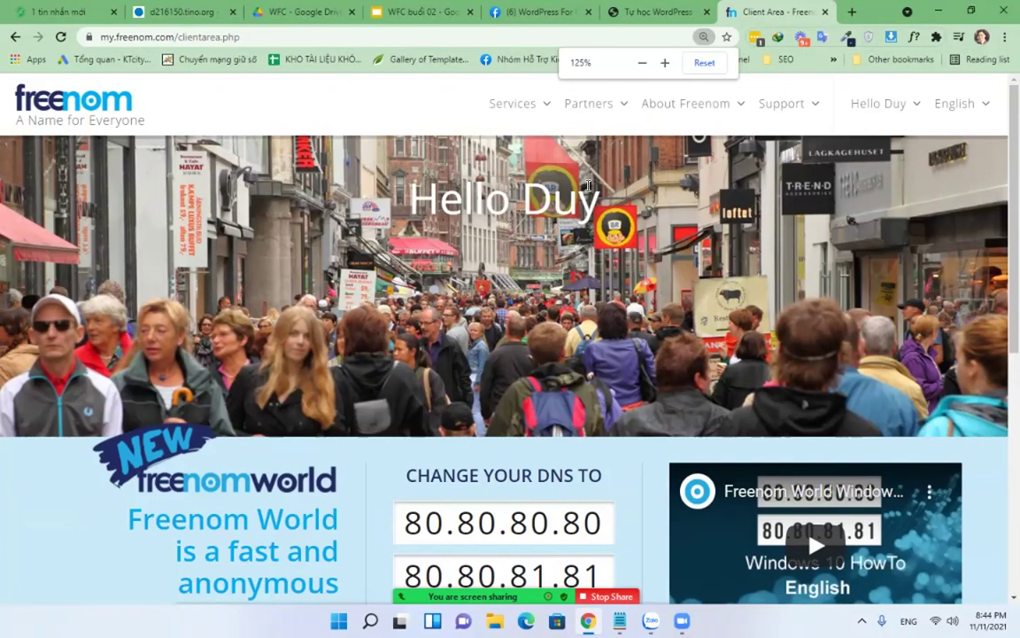
{"action": "key", "text": "ctrl+plus"}
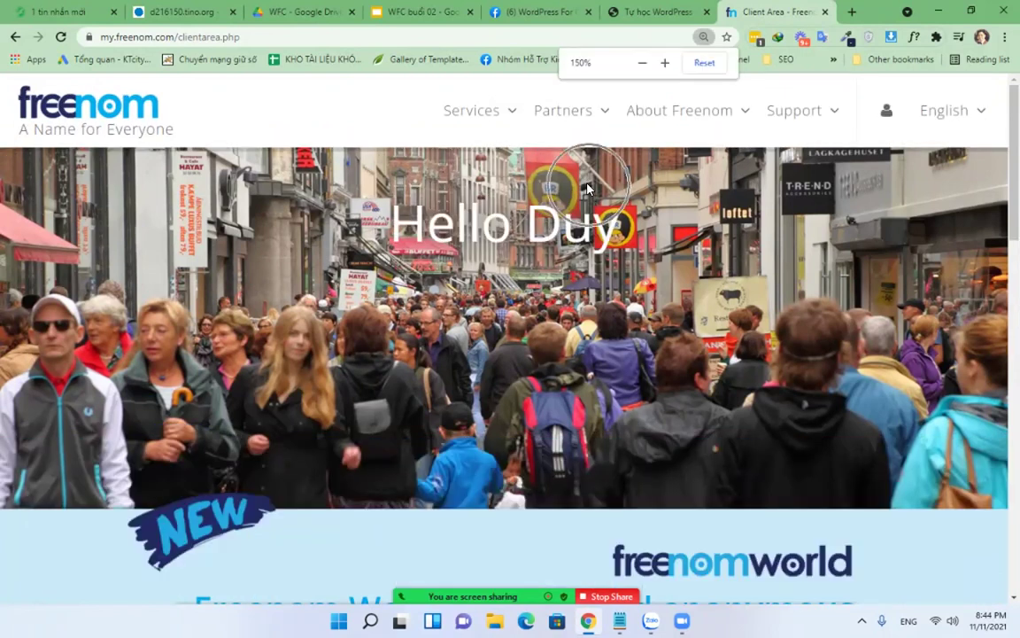
{"action": "left_click", "coordinate": [472, 114]}
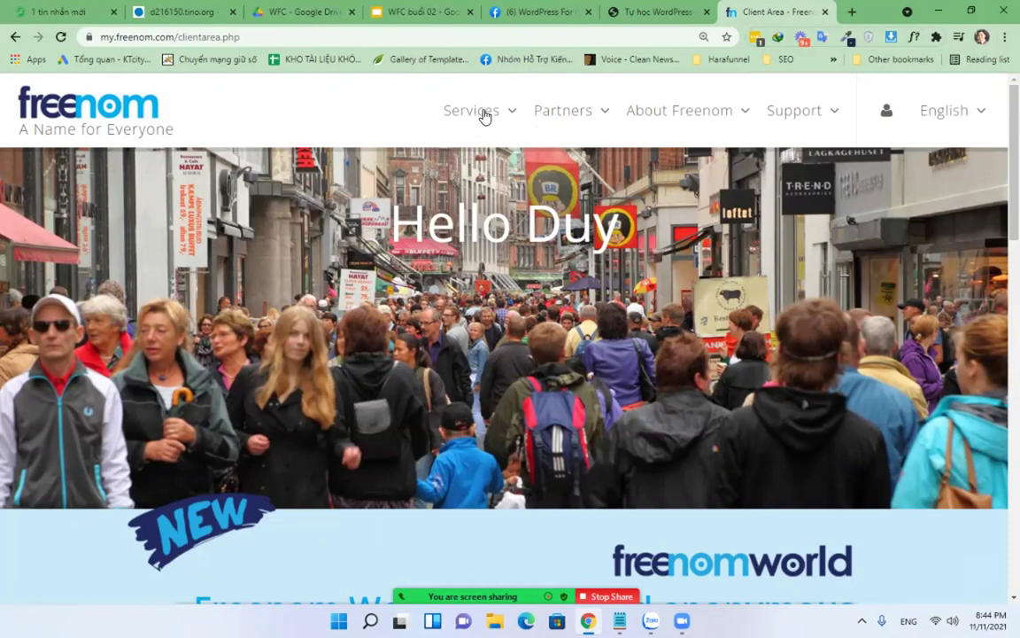
{"action": "mouse_move", "coordinate": [508, 115]}
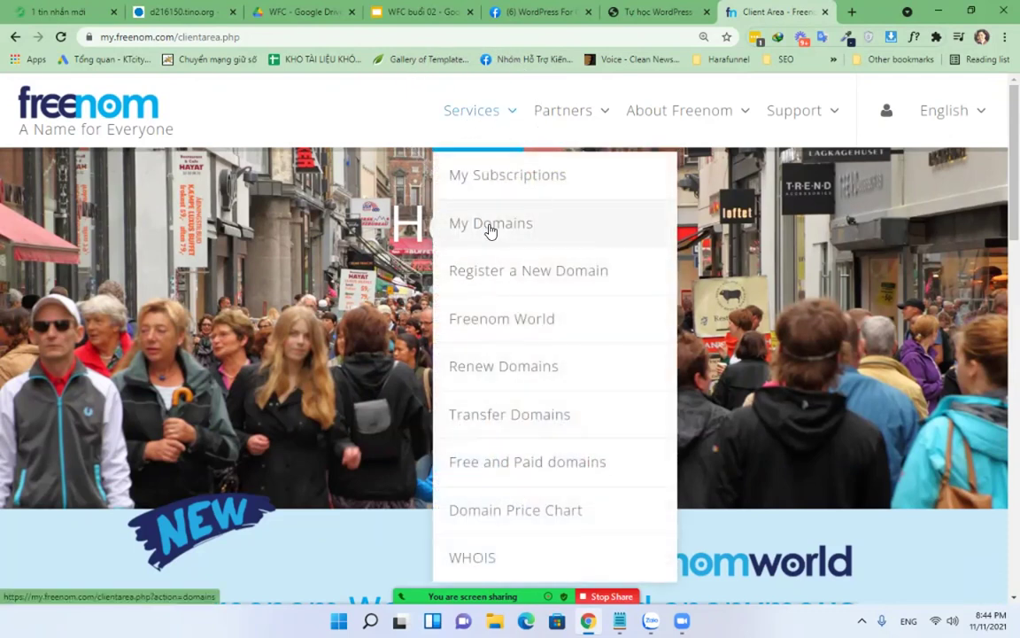
Go to My Domains and zoom out to 110% so vothanhduy.ml and vothanhduy.tk both fit
{"action": "left_click", "coordinate": [489, 228]}
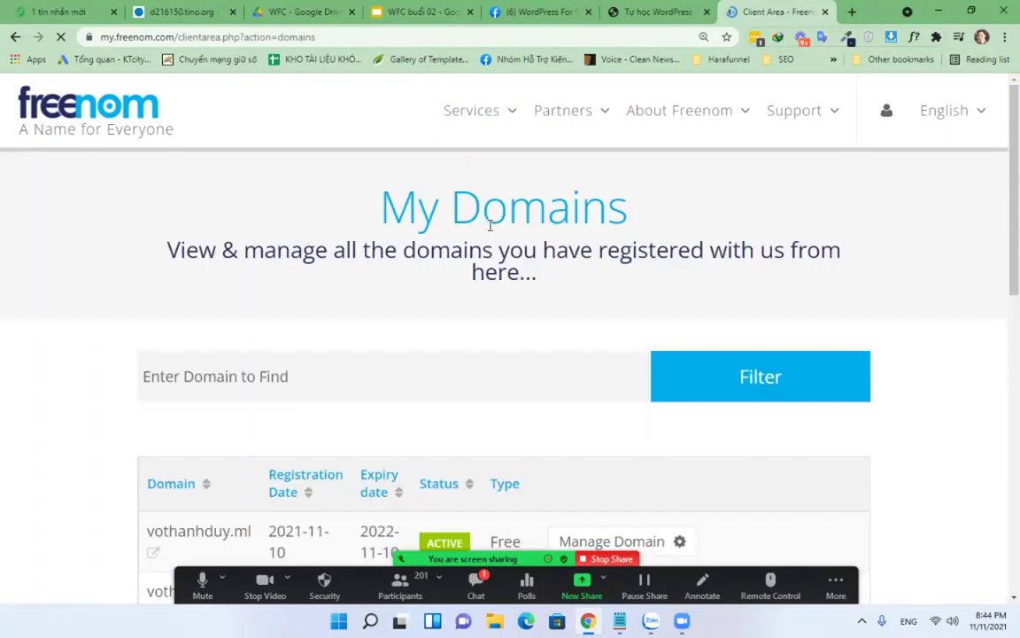
{"action": "scroll", "coordinate": [502, 237], "scroll_direction": "down", "scroll_amount": 2}
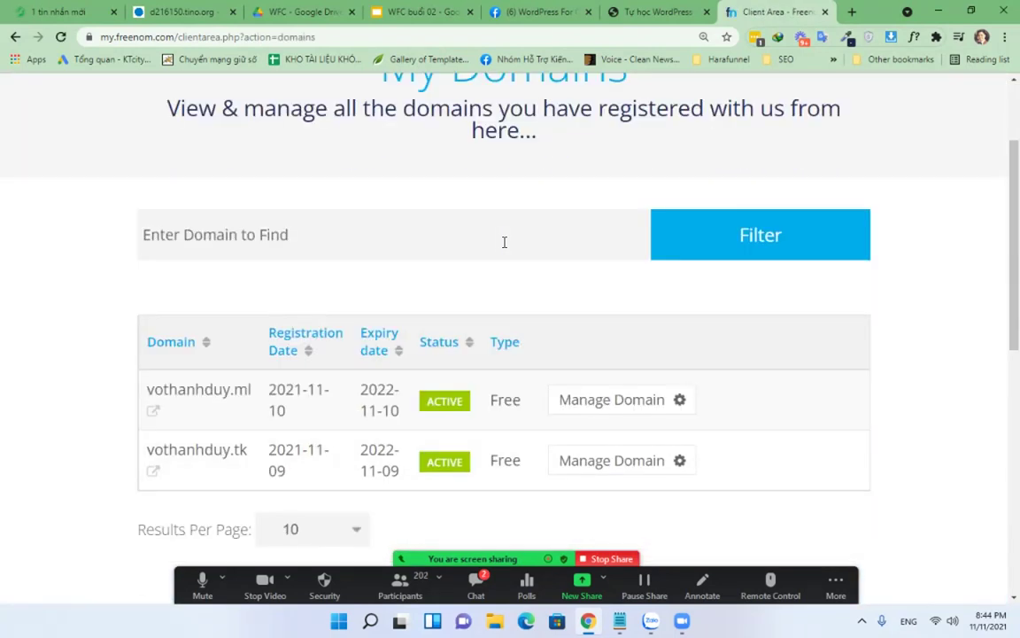
{"action": "key", "text": "ctrl+minus"}
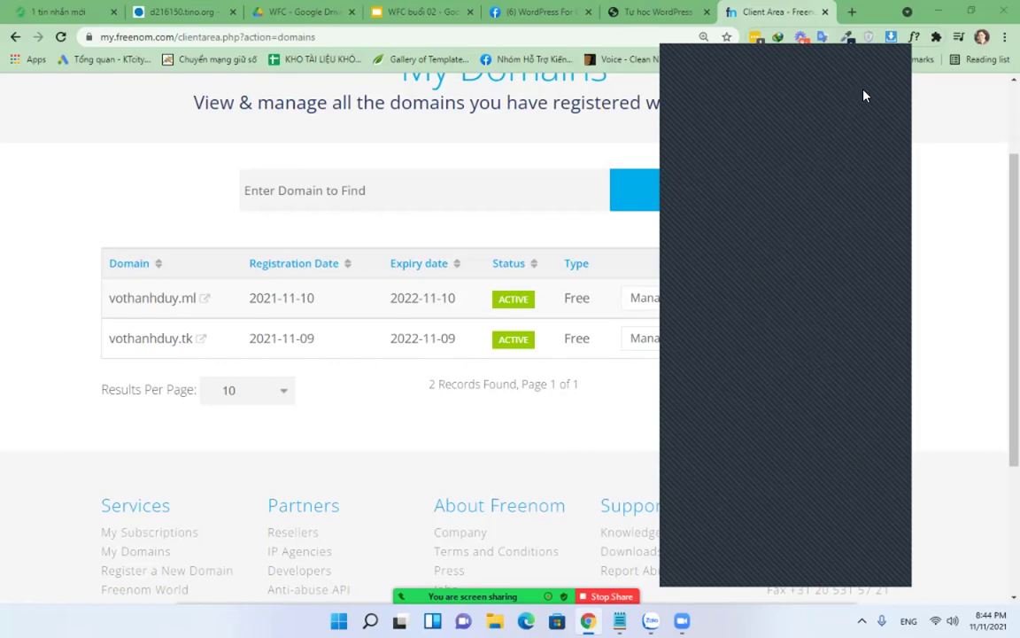
{"action": "scroll", "coordinate": [611, 474], "scroll_direction": "up", "scroll_amount": 3}
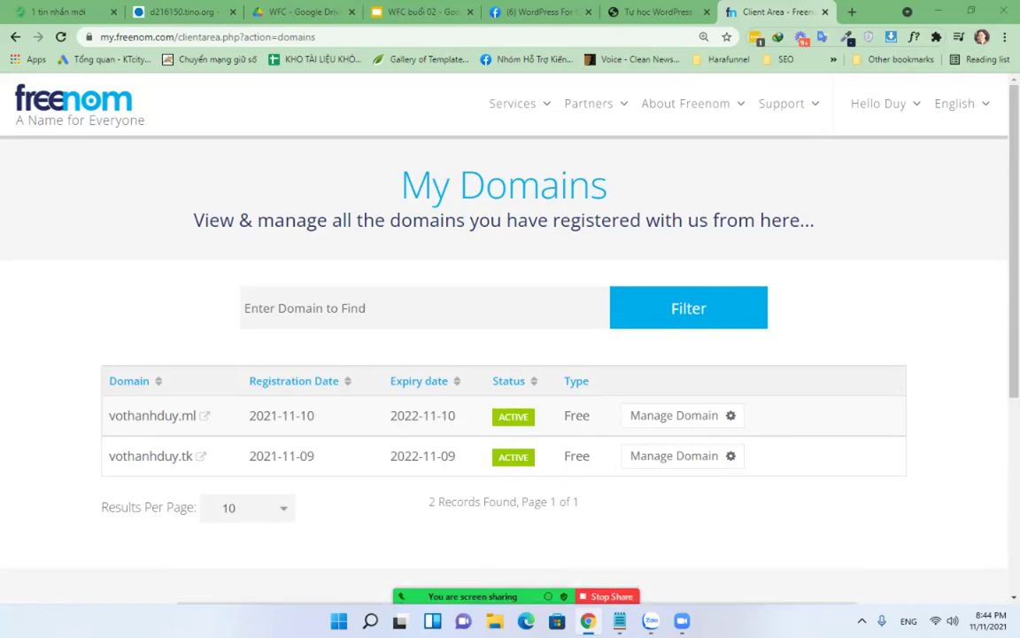
Close the test note in Notepad without saving it
{"action": "mouse_move", "coordinate": [619, 621]}
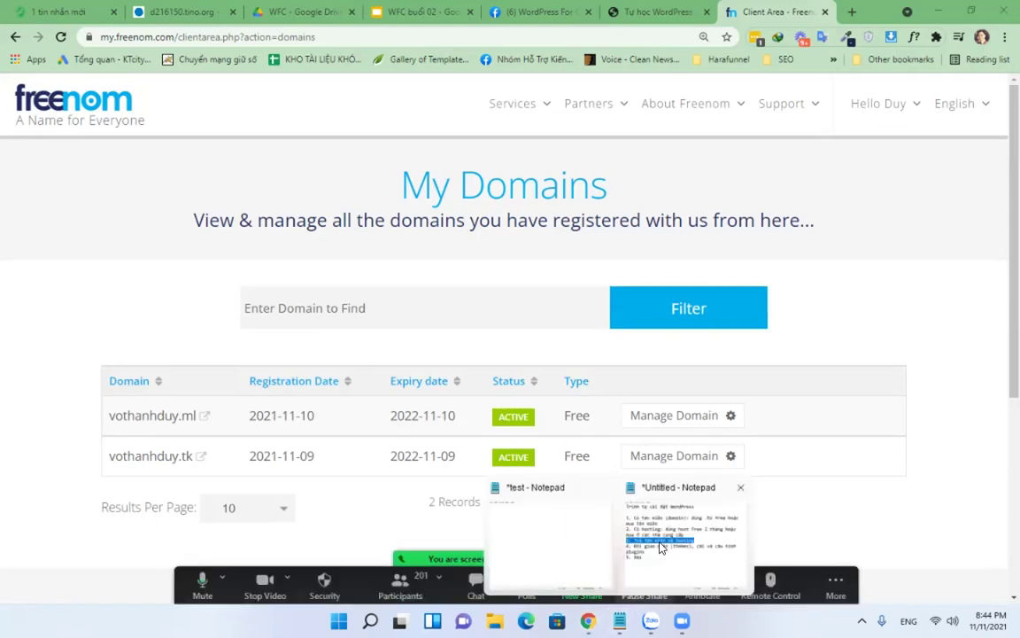
{"action": "left_click", "coordinate": [583, 506]}
{"action": "left_click", "coordinate": [912, 66]}
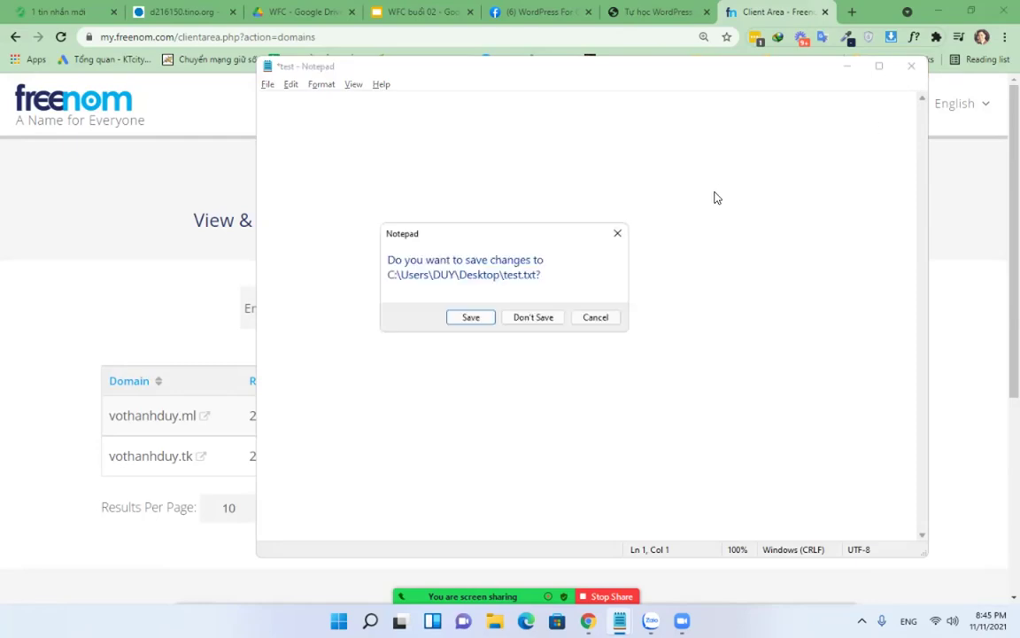
{"action": "left_click", "coordinate": [536, 320]}
Check the WordPress setup steps in the Untitled notes, then minimize them
{"action": "mouse_move", "coordinate": [619, 620]}
{"action": "left_click", "coordinate": [608, 526]}
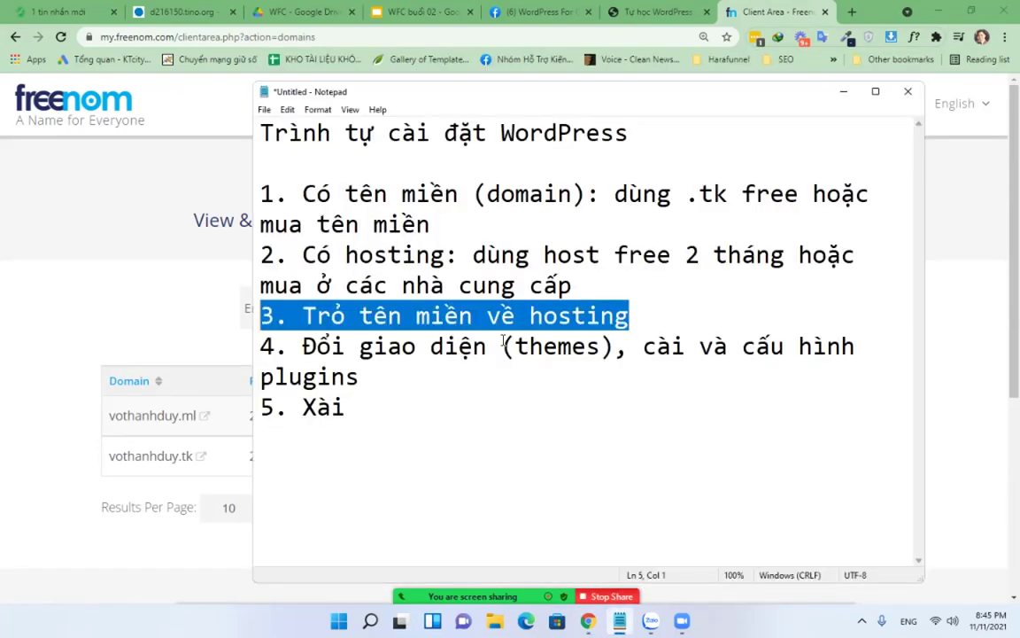
{"action": "left_click", "coordinate": [843, 91]}
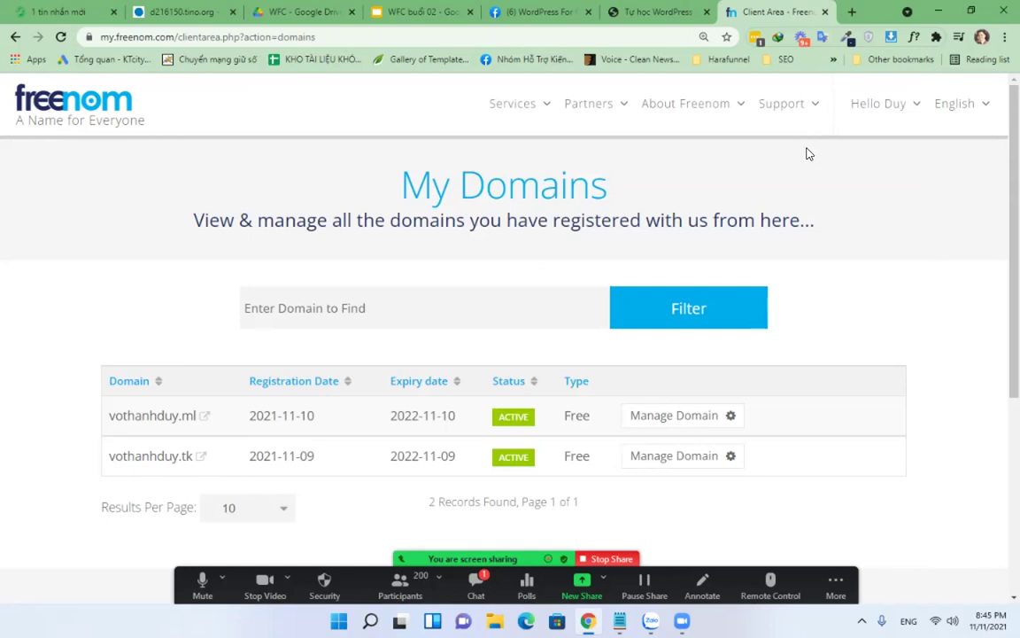
Open and then close an empty new Chrome tab
{"action": "left_click", "coordinate": [852, 11]}
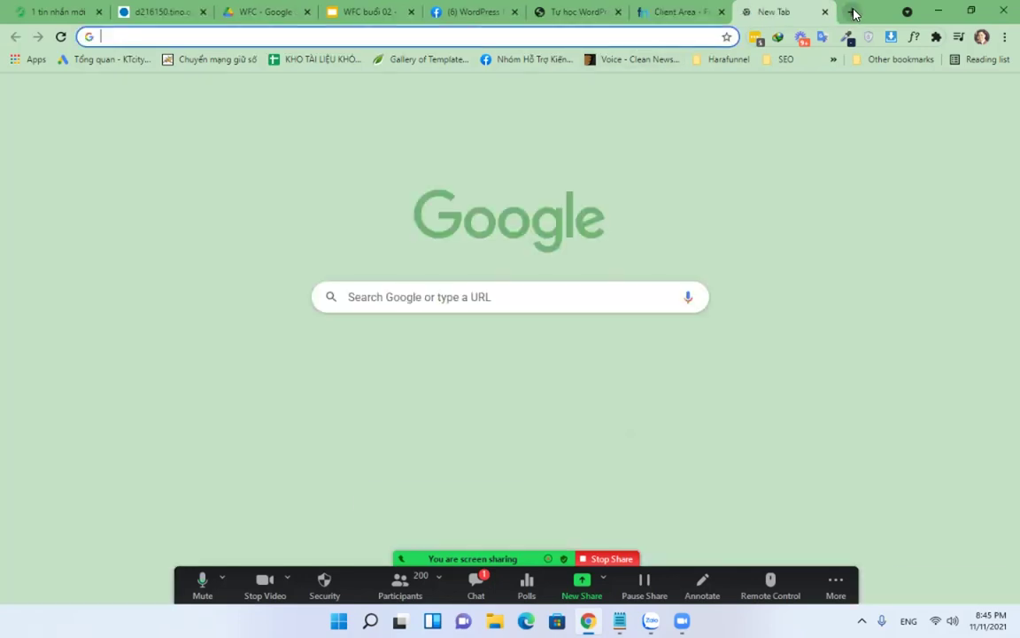
{"action": "left_click", "coordinate": [677, 10]}
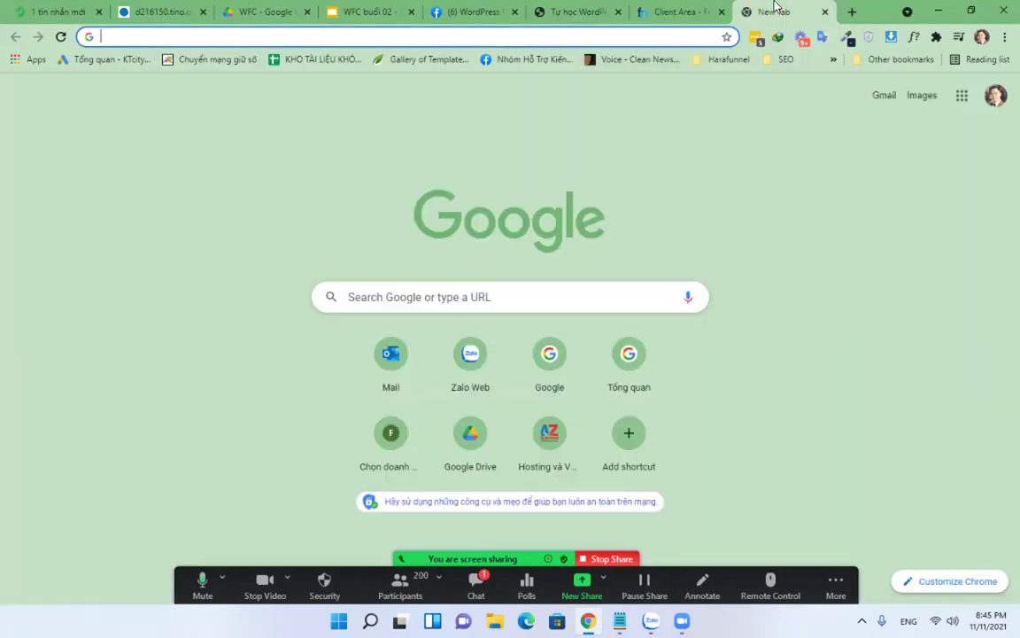
{"action": "left_click", "coordinate": [774, 11]}
{"action": "left_click", "coordinate": [825, 12]}
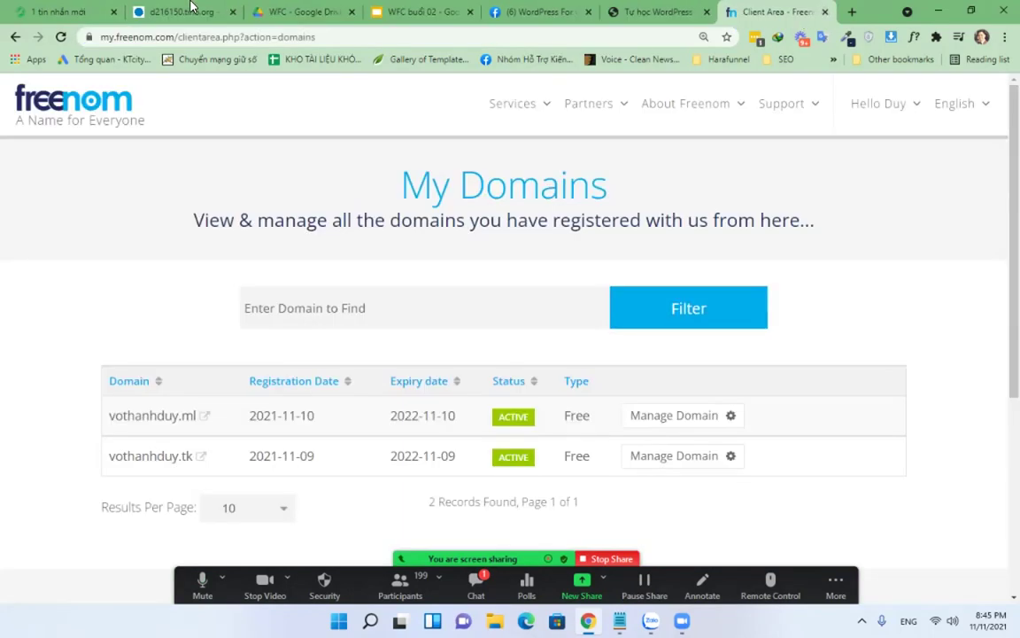
{"action": "left_click", "coordinate": [190, 9]}
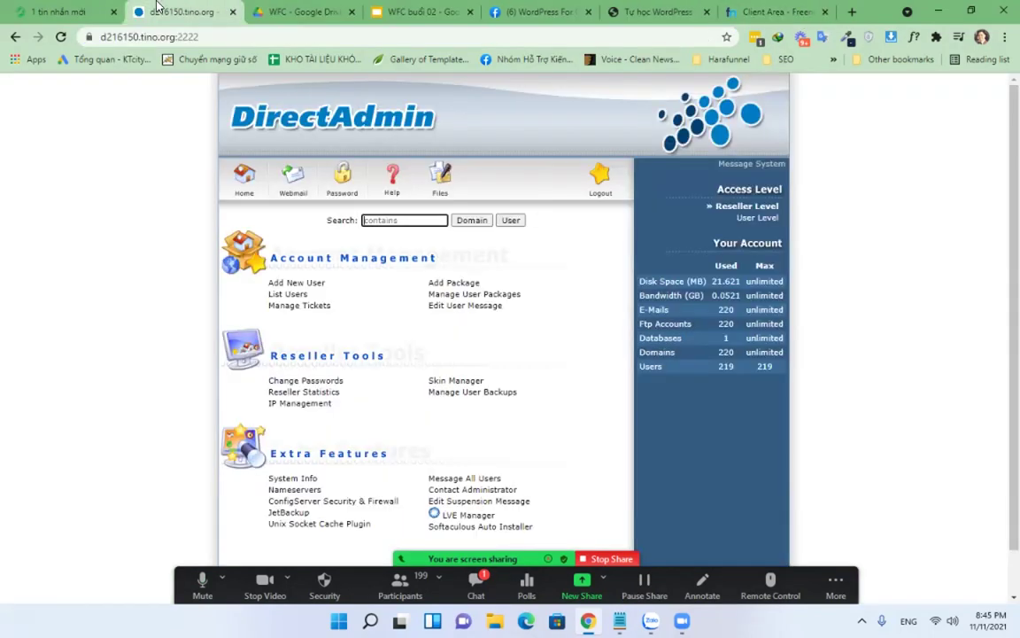
Search DirectAdmin's user list for the account owning vothanhduy.tk
{"action": "left_click", "coordinate": [291, 298]}
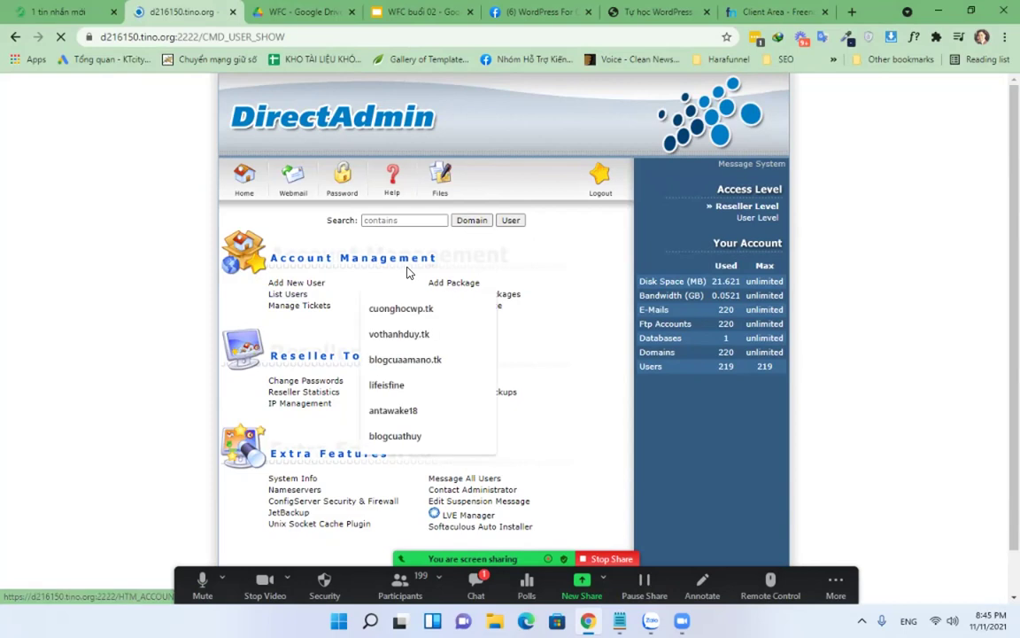
{"action": "type", "text": "hv1"}
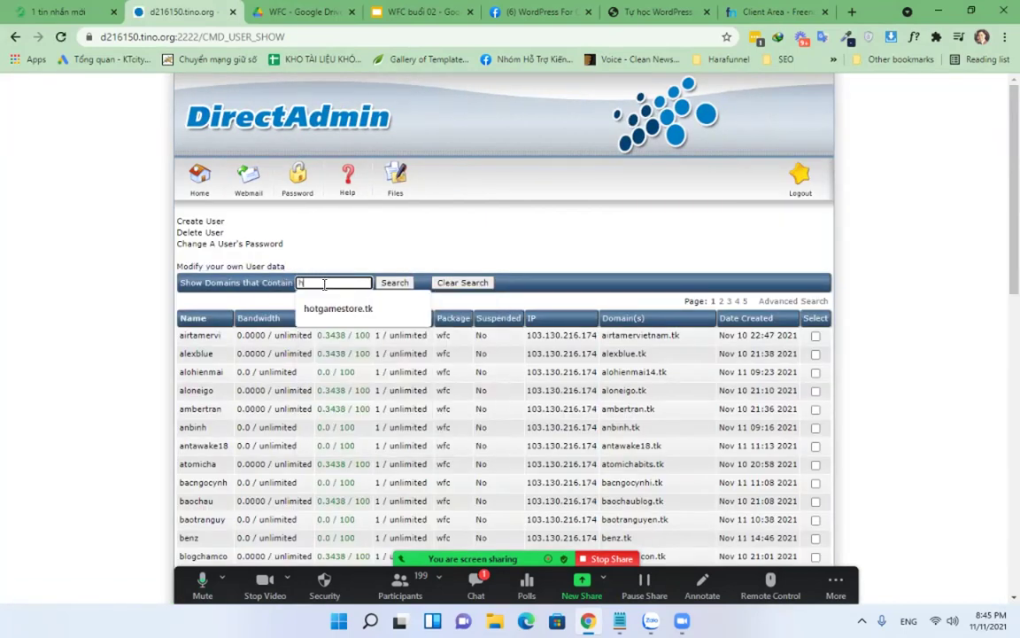
{"action": "key", "text": "Return"}
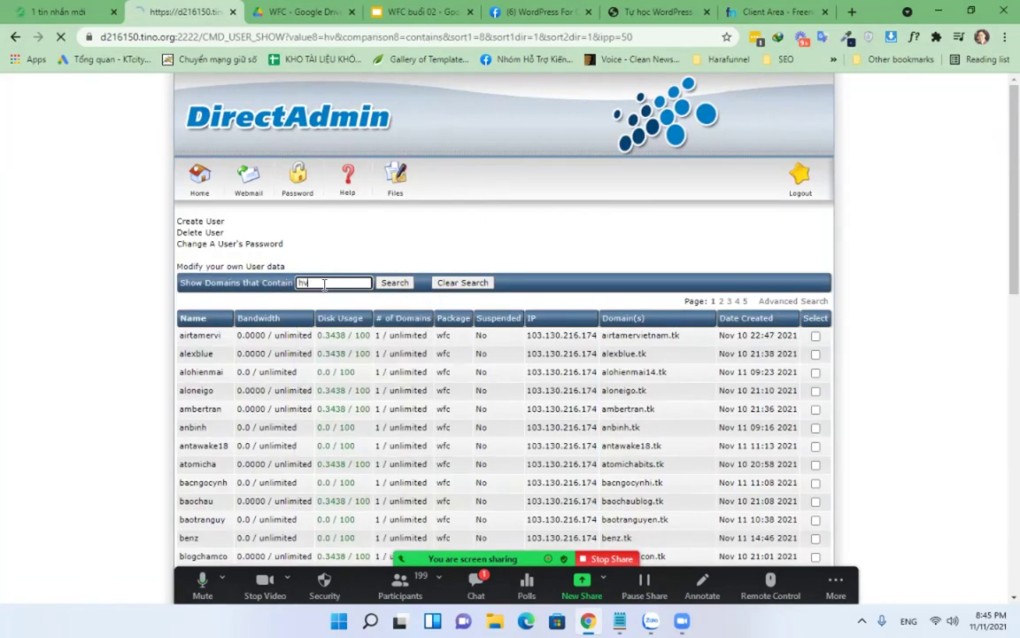
{"action": "type", "text": "hv1"}
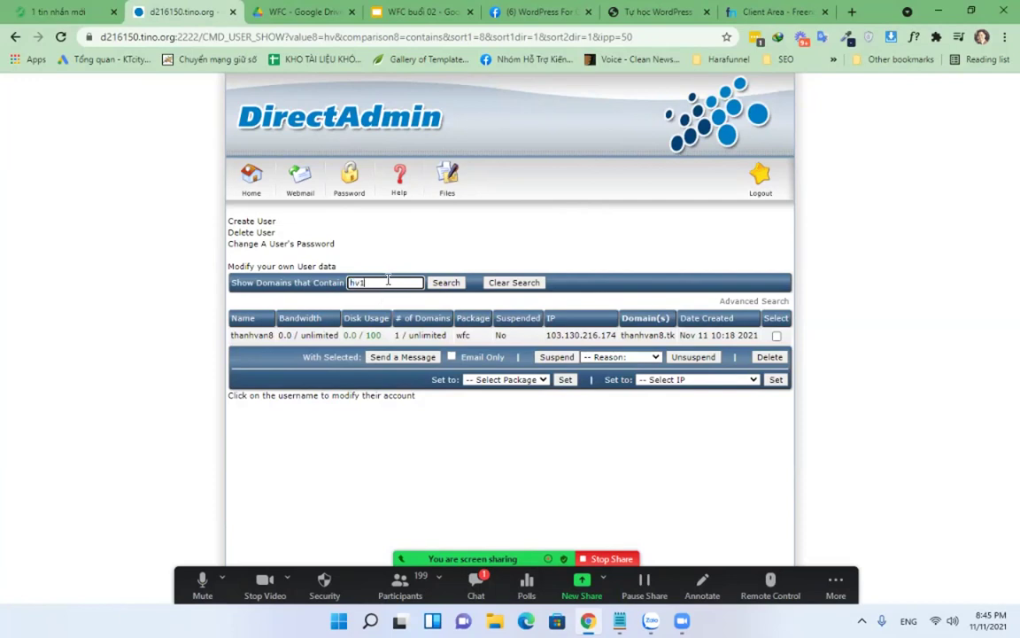
{"action": "key", "text": "Return"}
{"action": "type", "text": "vothan"}
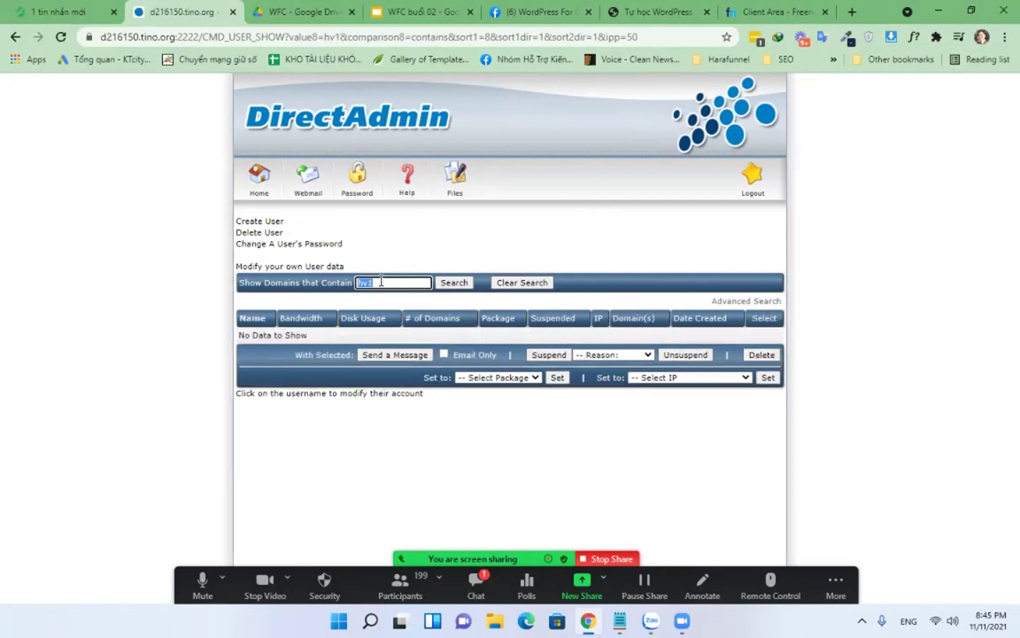
{"action": "key", "text": "Down"}
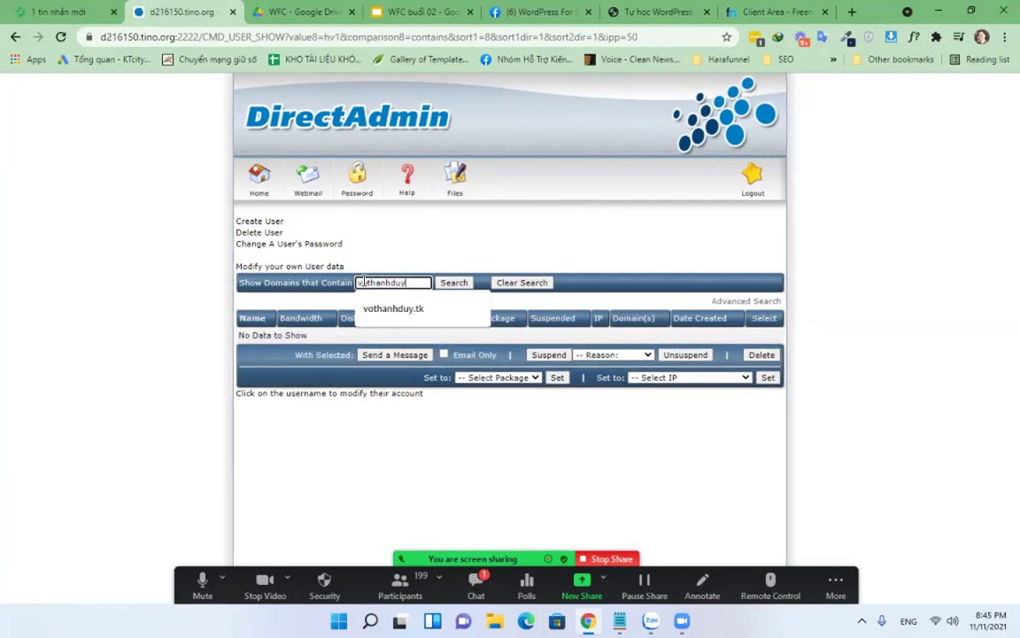
{"action": "key", "text": "Return"}
{"action": "key", "text": "Return"}
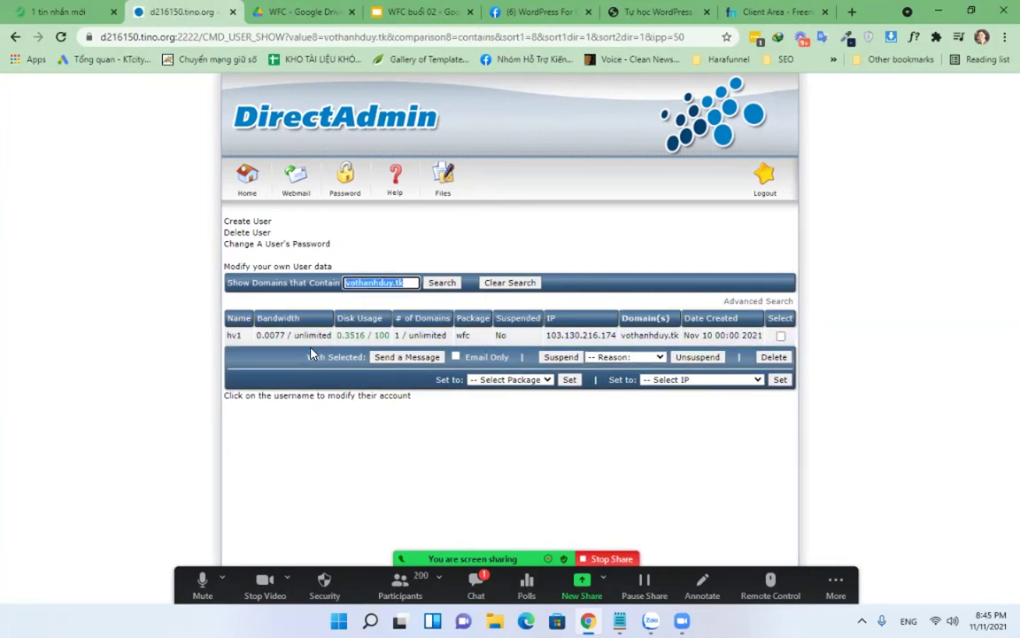
Open the hv1 account and its control panel for vothanhduy.tk
{"action": "left_click", "coordinate": [234, 335]}
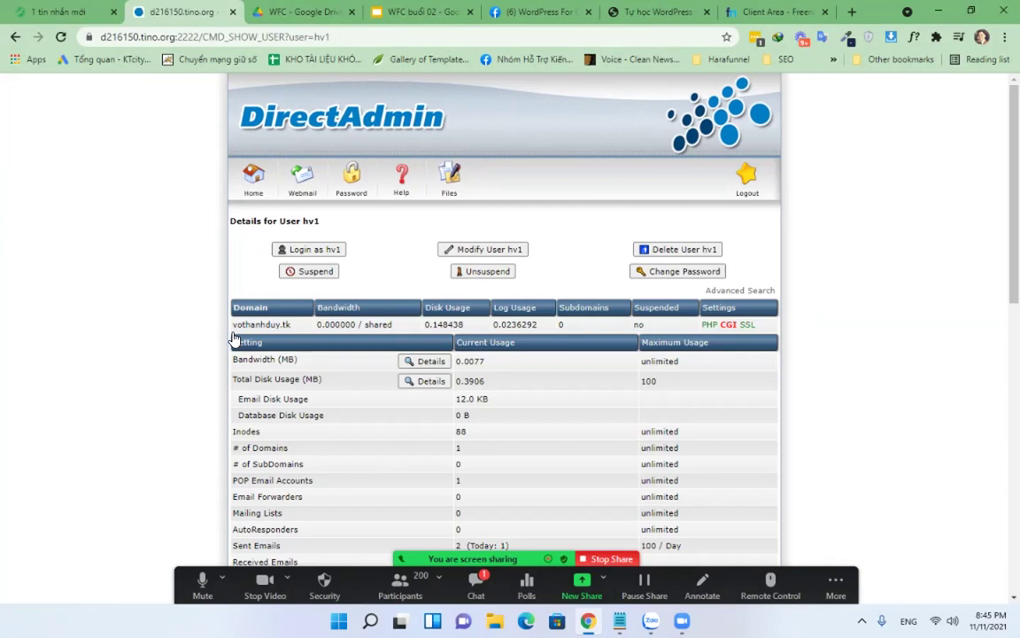
{"action": "left_click_drag", "start_coordinate": [169, 11], "coordinate": [726, 40]}
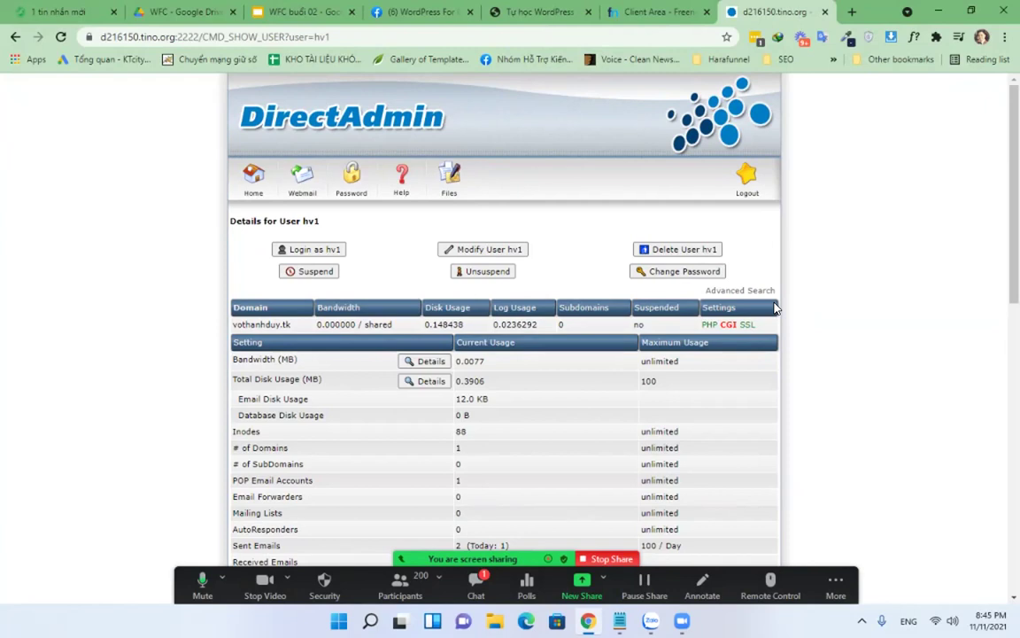
{"action": "left_click", "coordinate": [293, 248]}
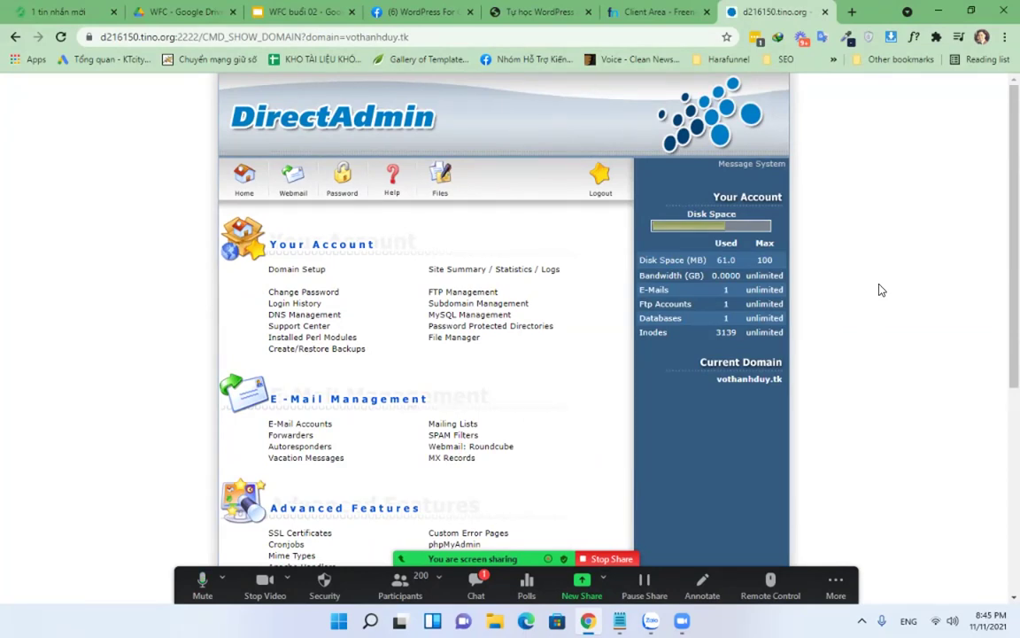
Reload the vothanhduy.tk overview page and set the zoom to 125%
{"action": "scroll", "coordinate": [865, 310], "scroll_direction": "down", "scroll_amount": 5}
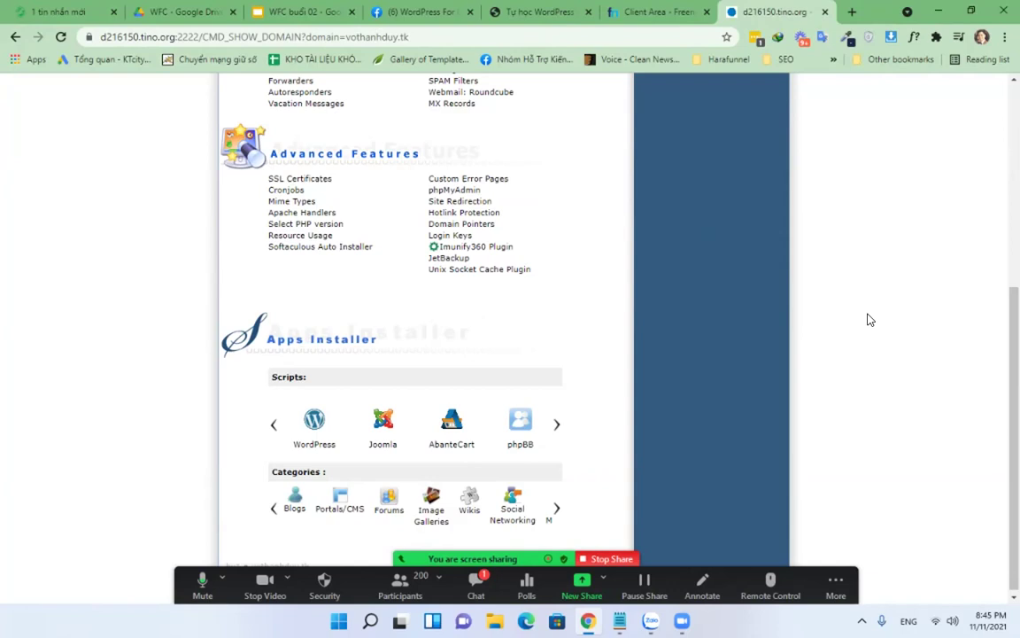
{"action": "scroll", "coordinate": [272, 78], "scroll_direction": "up", "scroll_amount": 5}
{"action": "left_click", "coordinate": [291, 37]}
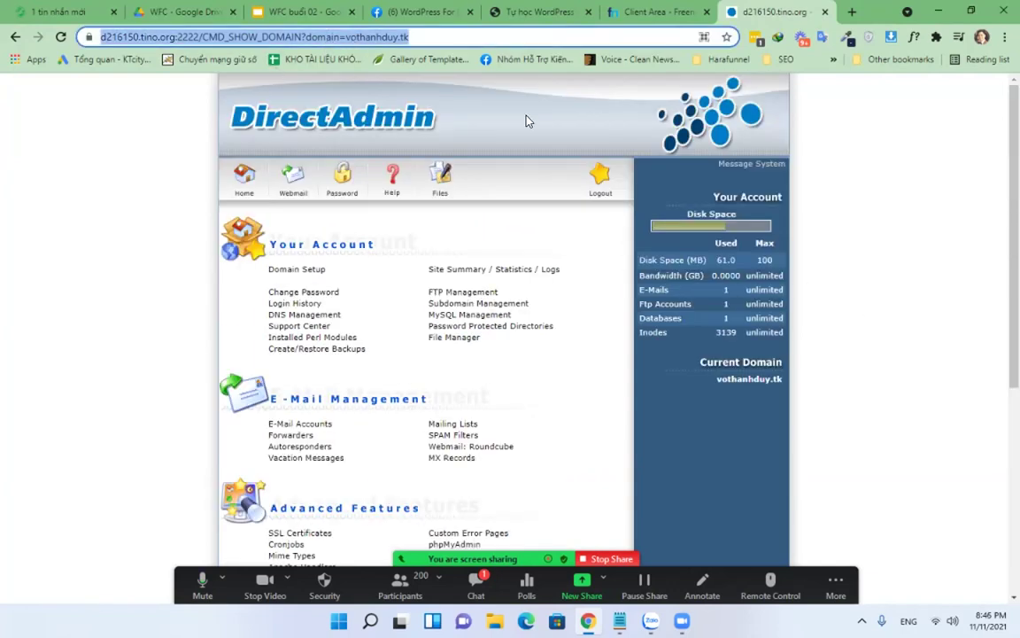
{"action": "key", "text": "Return"}
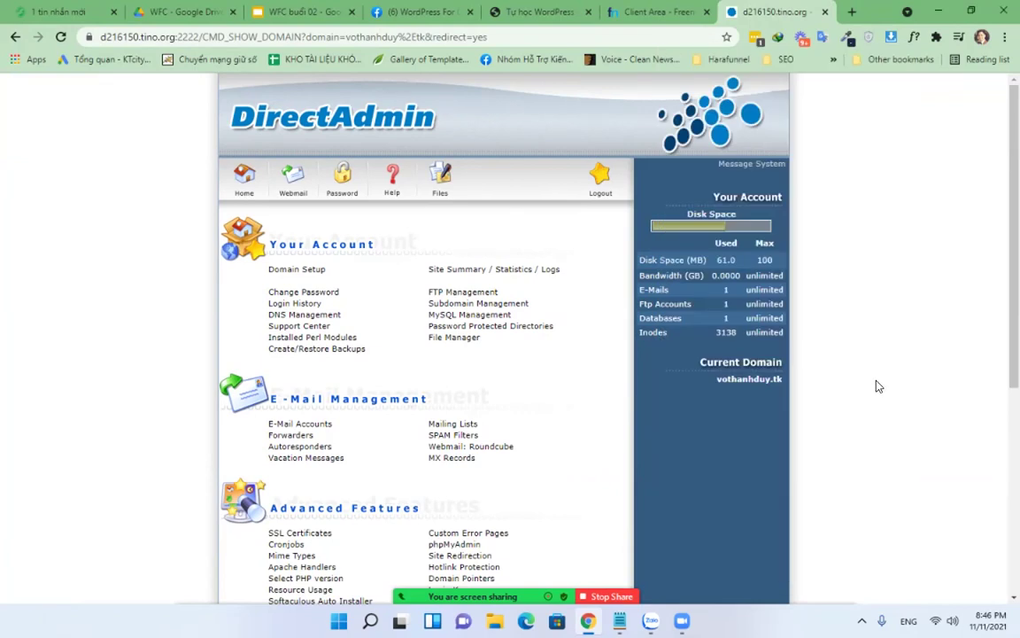
{"action": "key", "text": "ctrl+plus"}
{"action": "key", "text": "ctrl+plus"}
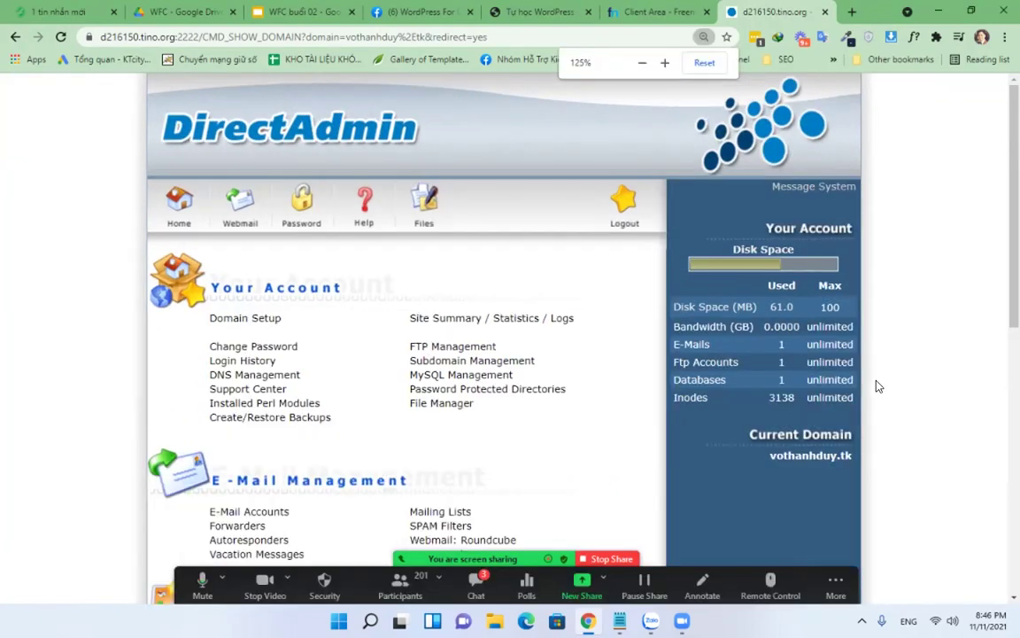
{"action": "key", "text": "ctrl+minus"}
{"action": "key", "text": "ctrl+minus"}
{"action": "key", "text": "ctrl+plus"}
{"action": "key", "text": "ctrl+plus"}
{"action": "key", "text": "ctrl+plus"}
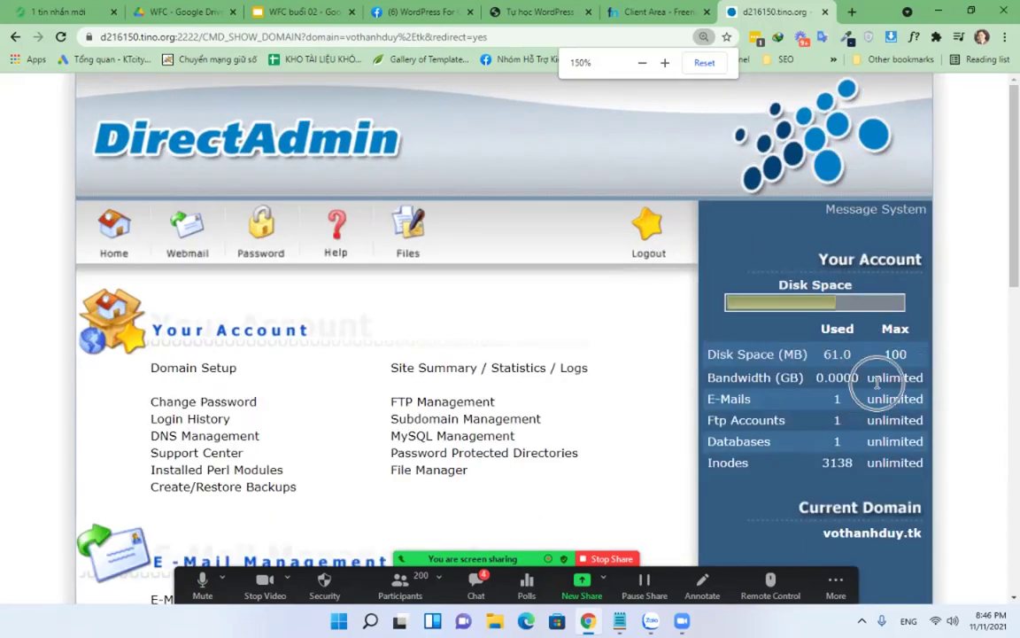
{"action": "key", "text": "ctrl+minus"}
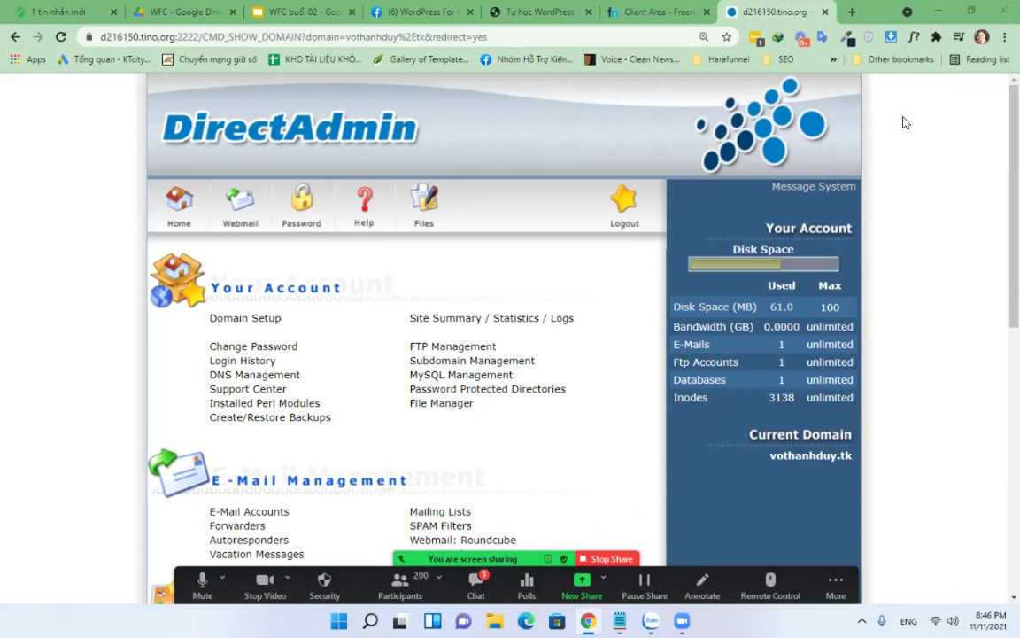
Open DNS Management for vothanhduy.tk
{"action": "scroll", "coordinate": [908, 398], "scroll_direction": "down", "scroll_amount": 1}
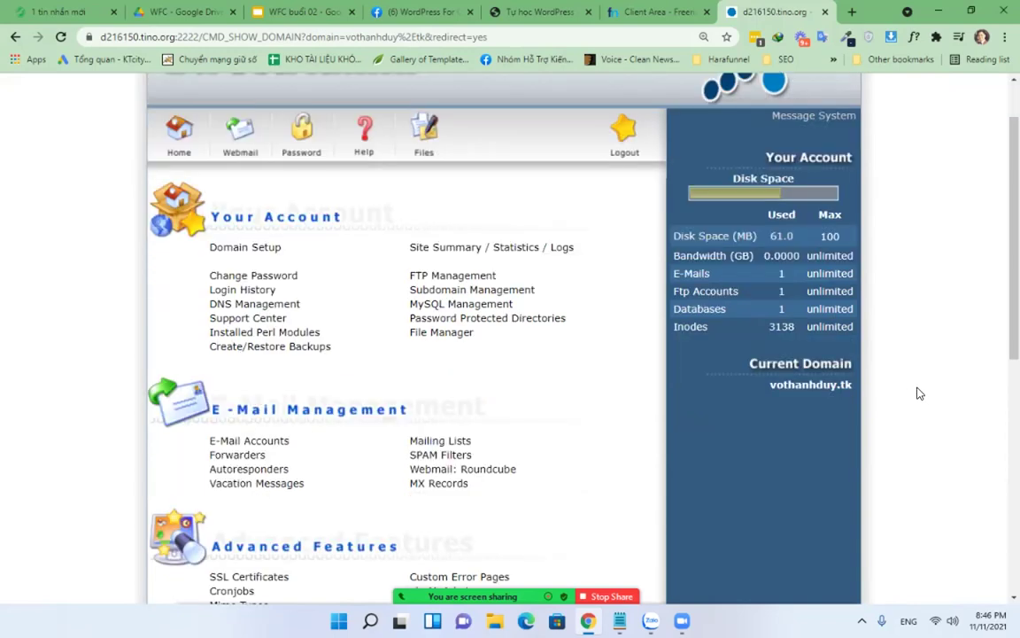
{"action": "scroll", "coordinate": [919, 393], "scroll_direction": "down", "scroll_amount": 1}
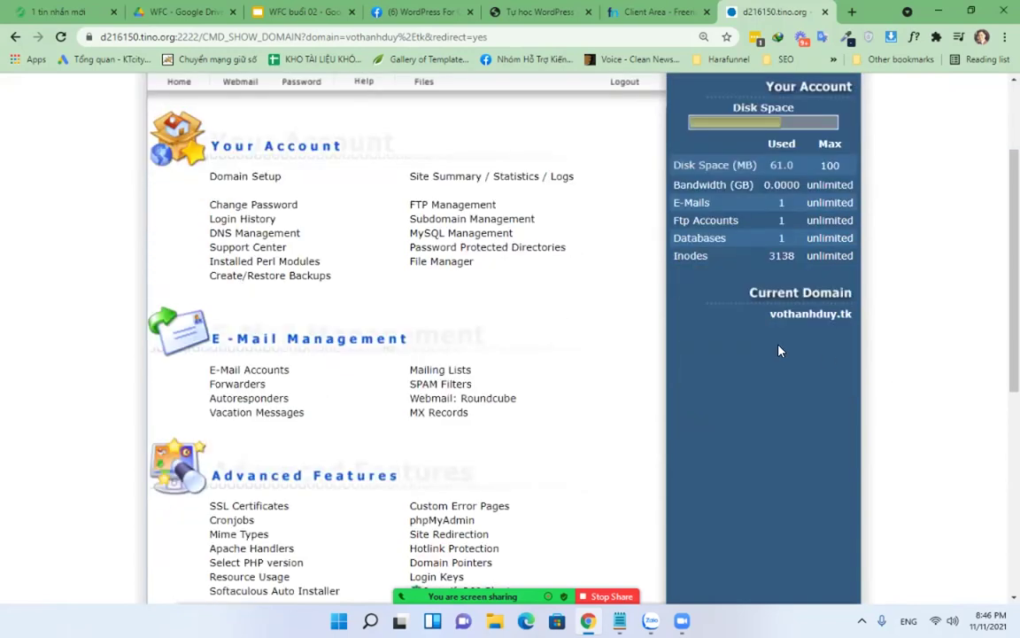
{"action": "left_click", "coordinate": [274, 235]}
{"action": "left_click", "coordinate": [275, 238]}
{"action": "left_click", "coordinate": [278, 239]}
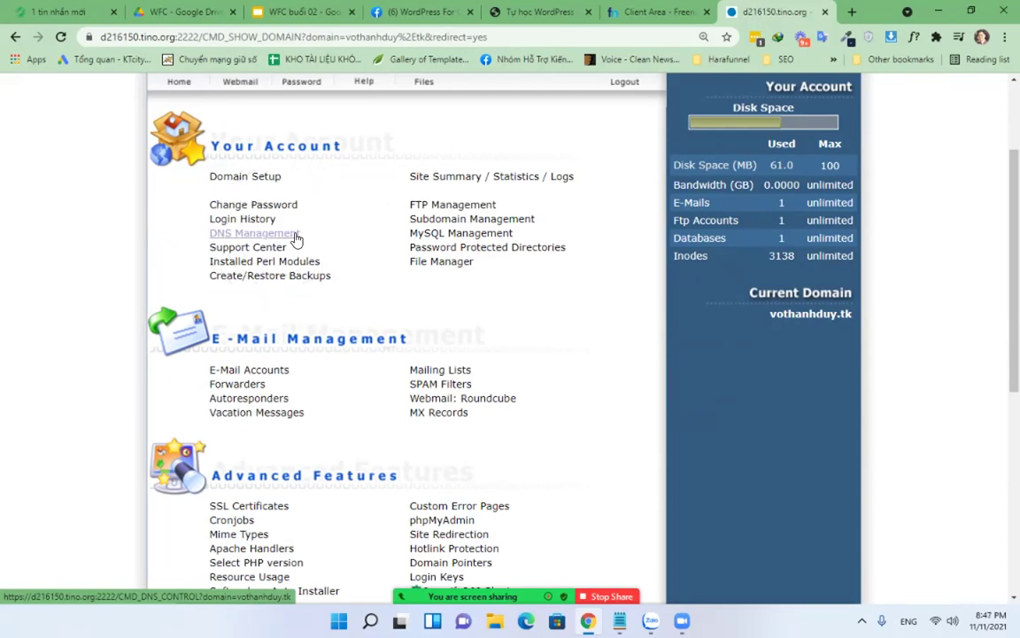
{"action": "left_click", "coordinate": [297, 236]}
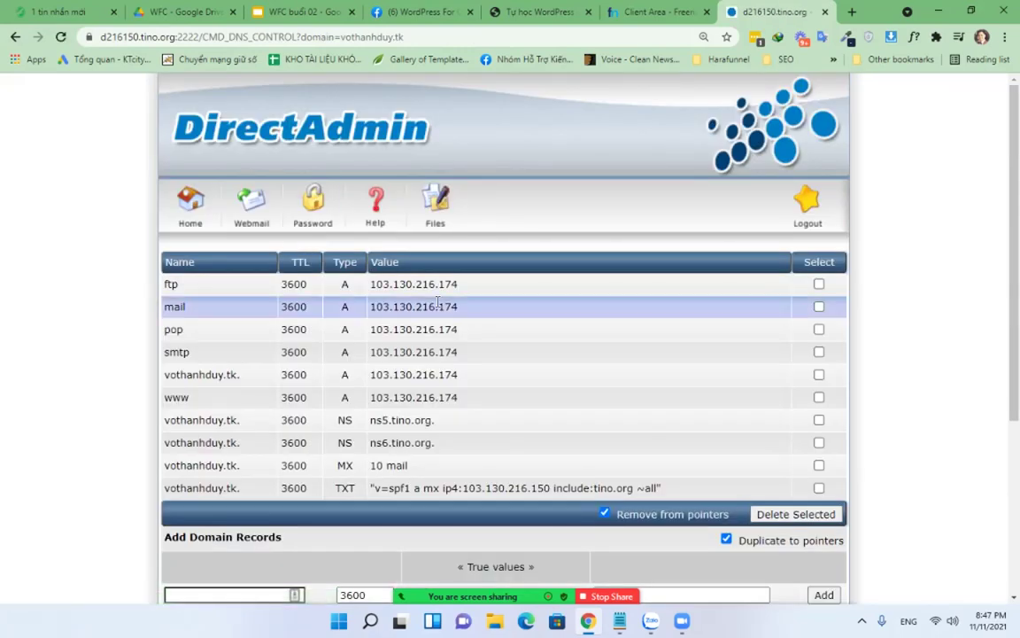
Paste the ftp record's IP 103.130.216.174 into the Notepad notes below item 5
{"action": "left_click_drag", "start_coordinate": [459, 284], "coordinate": [369, 284]}
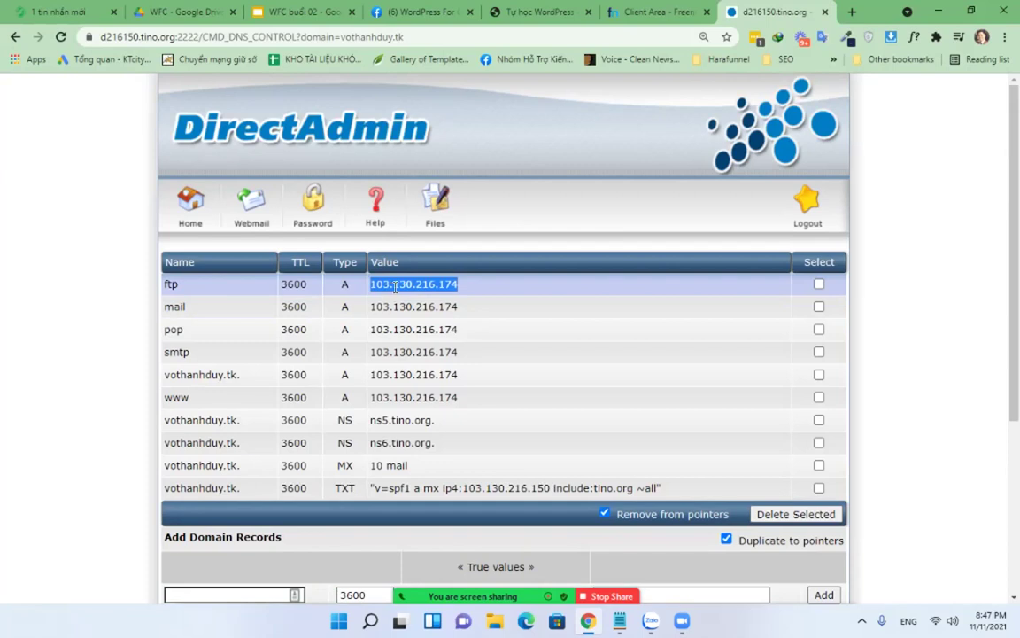
{"action": "right_click", "coordinate": [451, 282]}
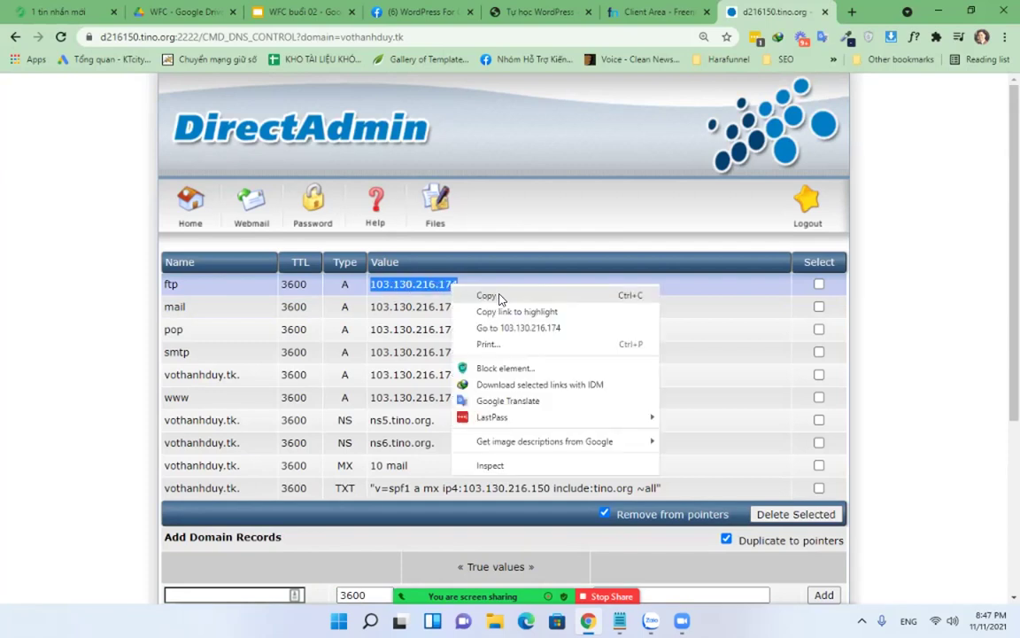
{"action": "left_click", "coordinate": [487, 293]}
{"action": "key", "text": "alt+Tab"}
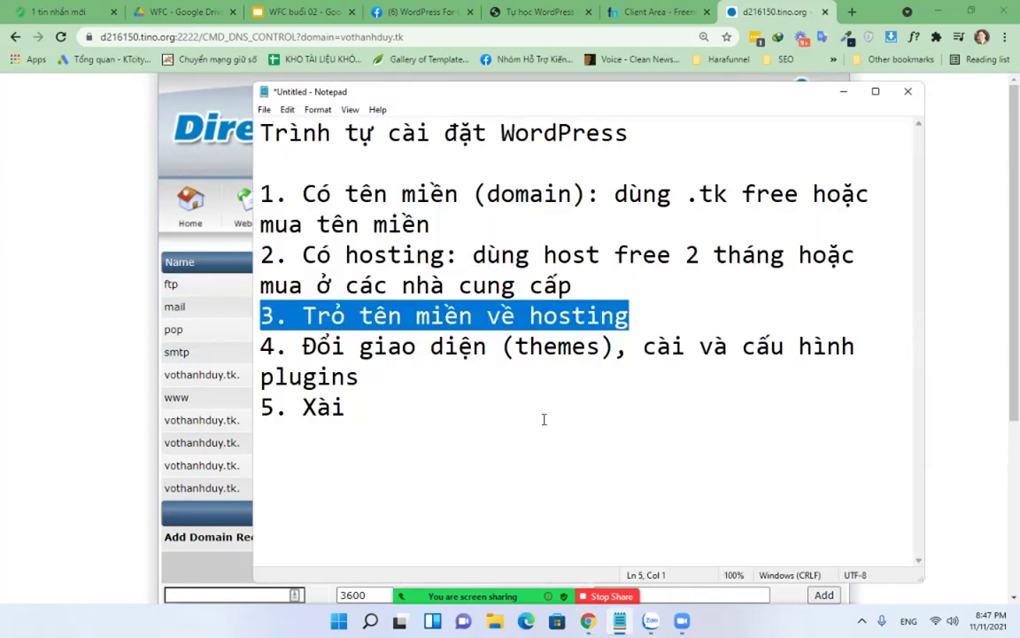
{"action": "left_click", "coordinate": [567, 425]}
{"action": "key", "text": "Return"}
{"action": "key", "text": "Return"}
{"action": "key", "text": "ctrl+v"}
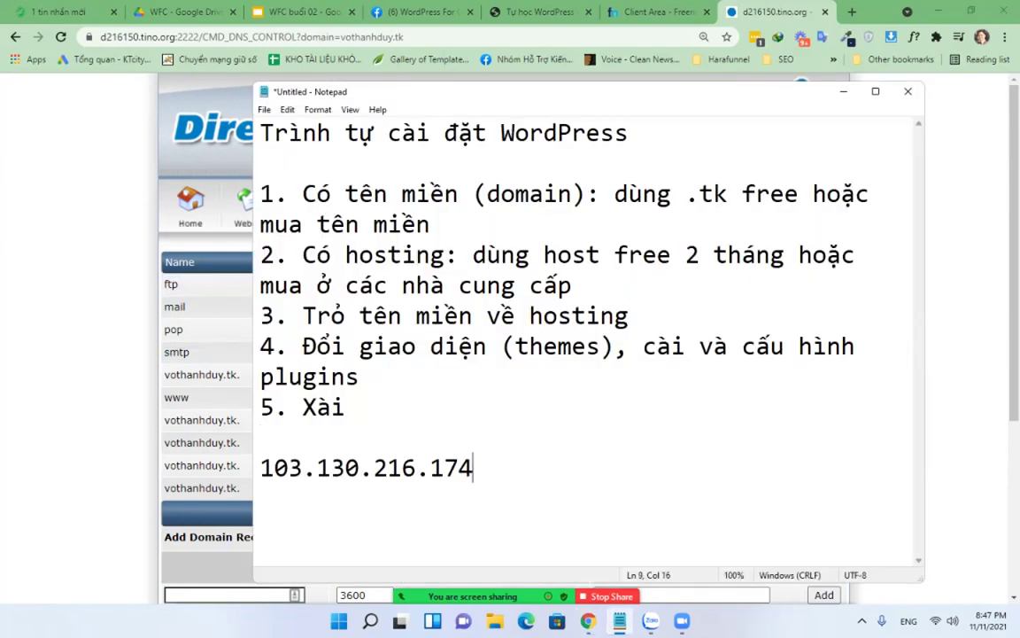
{"action": "left_click", "coordinate": [843, 93]}
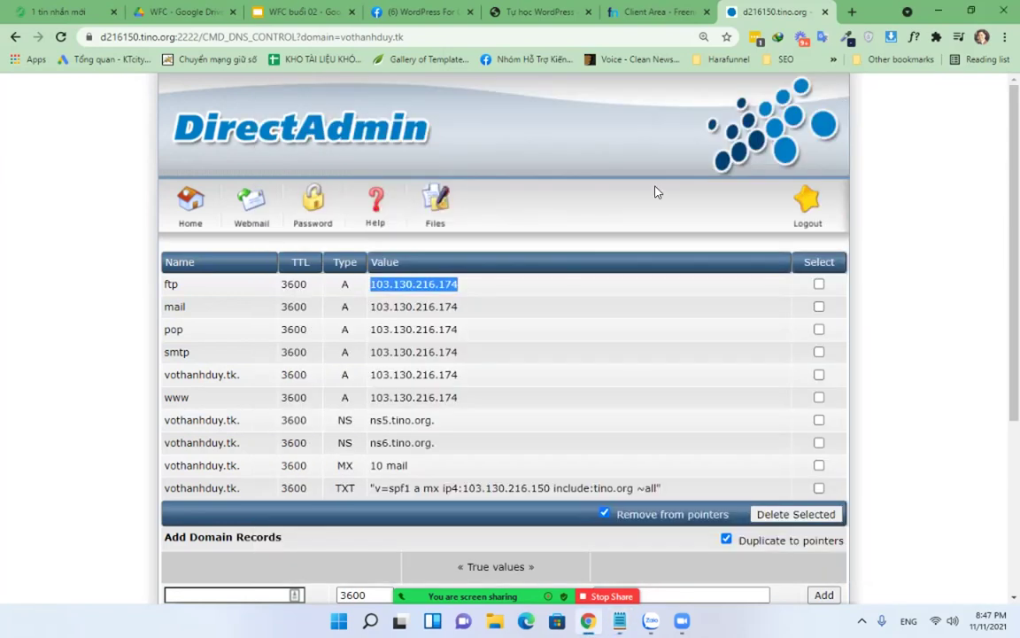
Move the Freenom tab to the end and open Manage Domain for vothanhduy.tk
{"action": "left_click", "coordinate": [635, 12]}
{"action": "left_click_drag", "start_coordinate": [634, 12], "coordinate": [753, 12]}
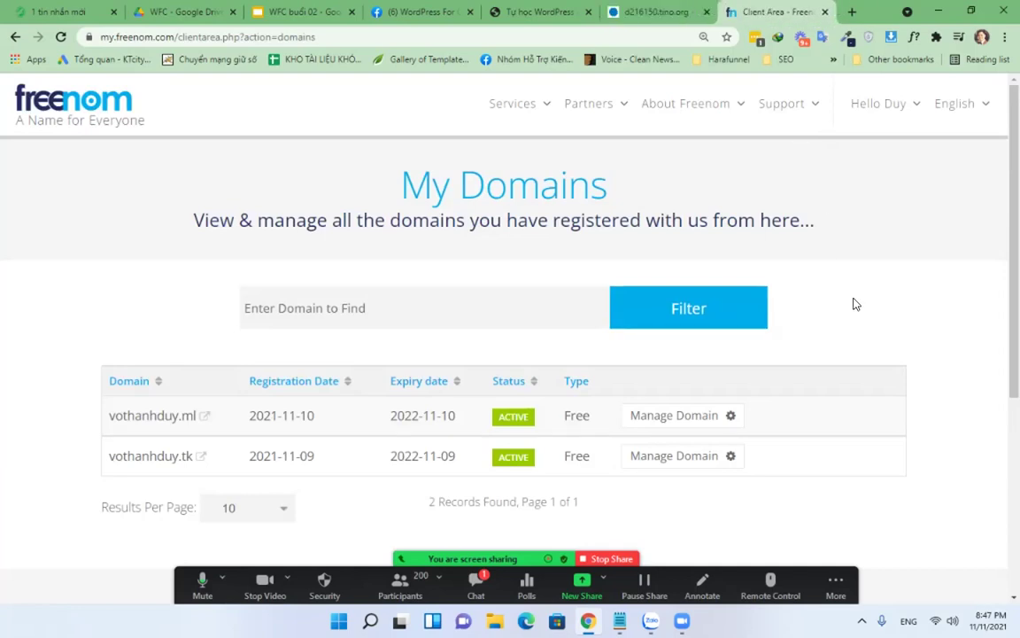
{"action": "scroll", "coordinate": [856, 303], "scroll_direction": "down", "scroll_amount": 1}
{"action": "left_click", "coordinate": [475, 582]}
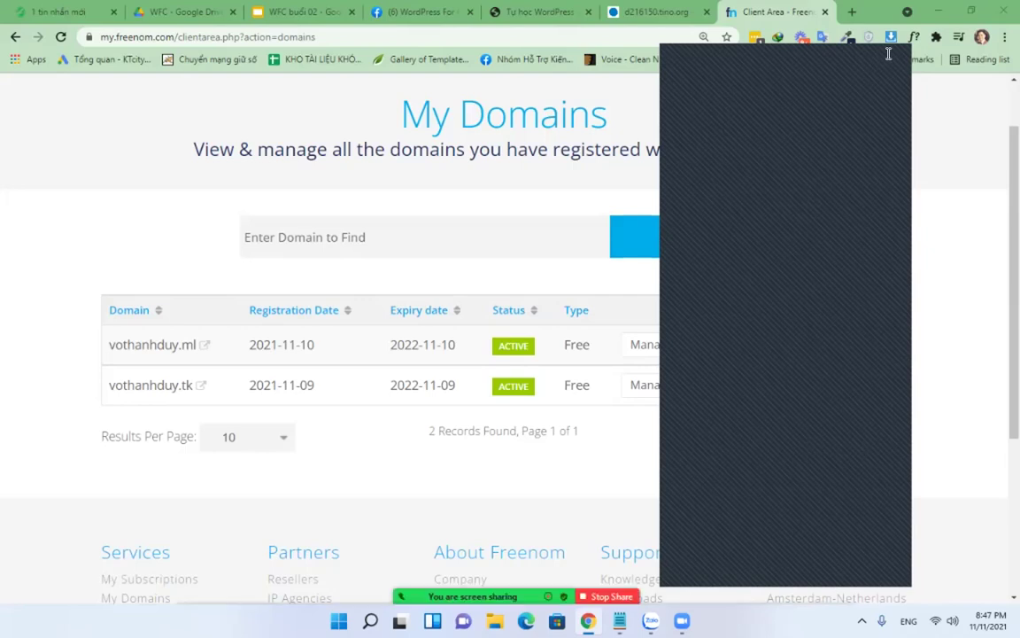
{"action": "mouse_move", "coordinate": [481, 598]}
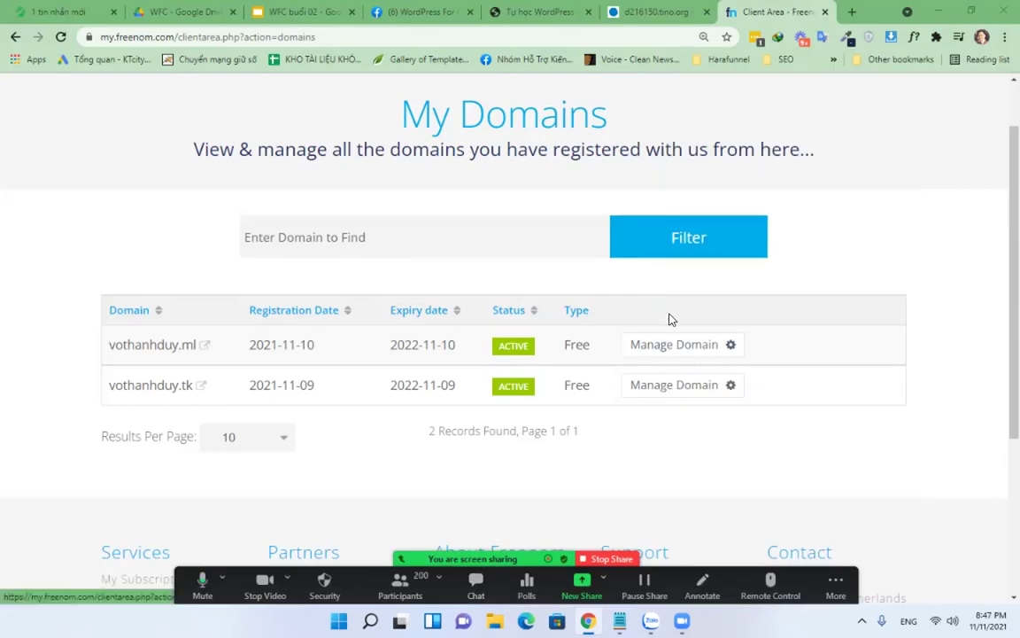
{"action": "left_click", "coordinate": [697, 390]}
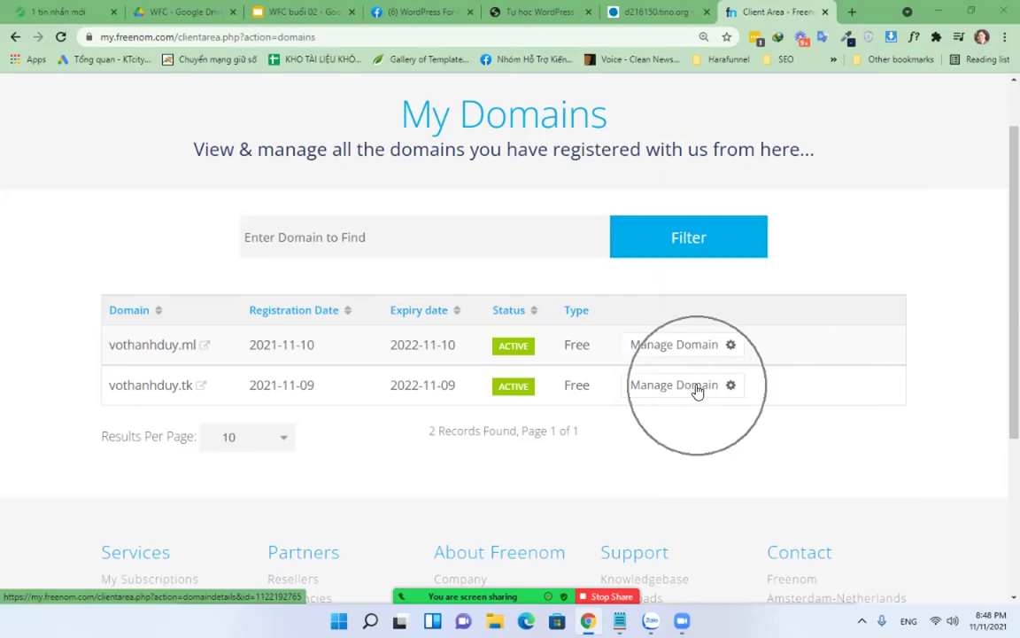
{"action": "left_click", "coordinate": [697, 389]}
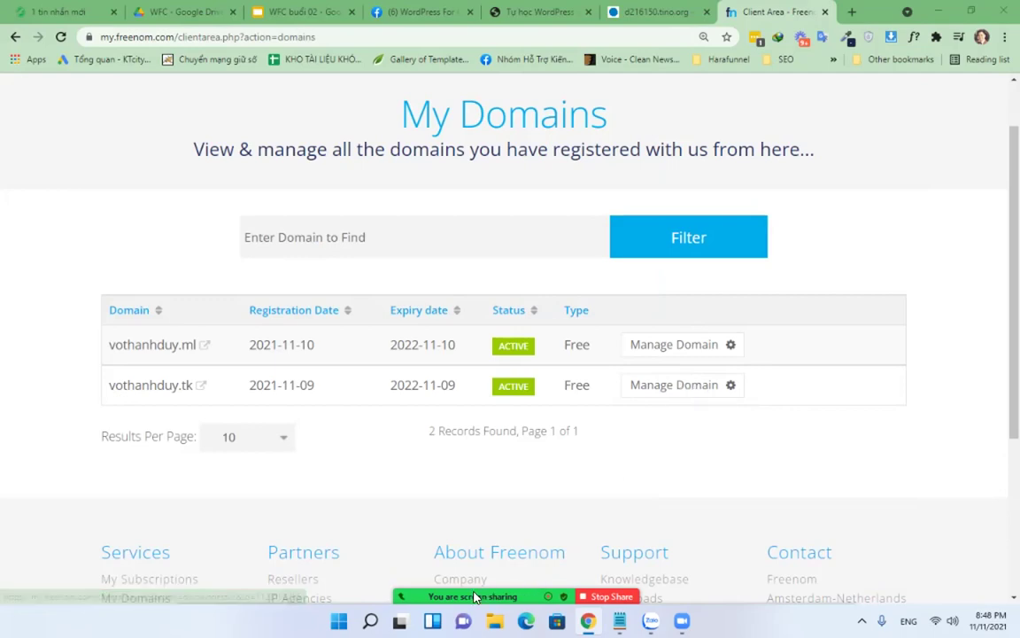
{"action": "mouse_move", "coordinate": [475, 599]}
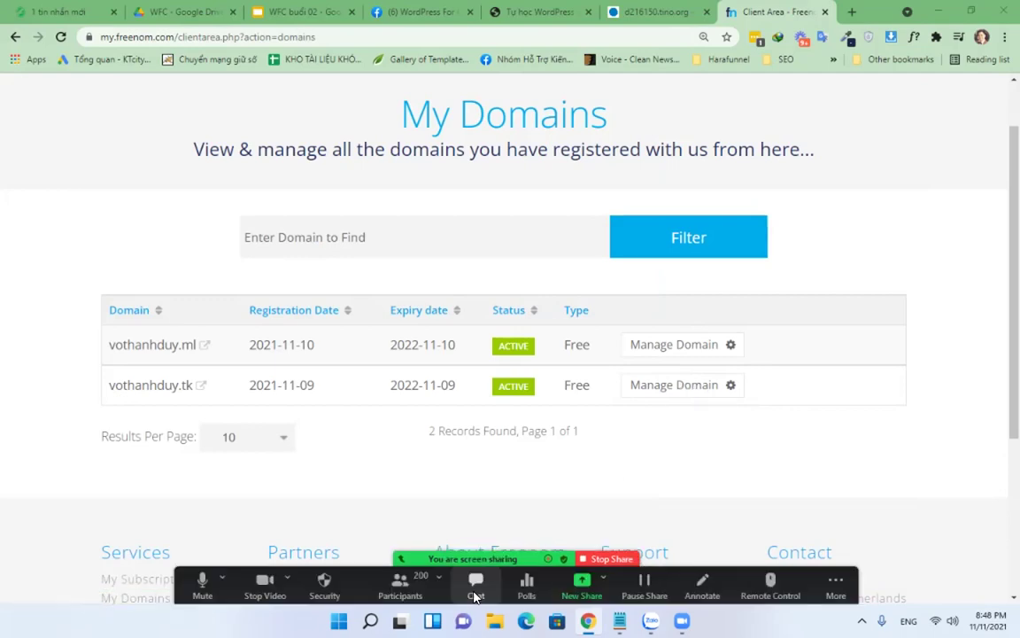
{"action": "left_click", "coordinate": [681, 6]}
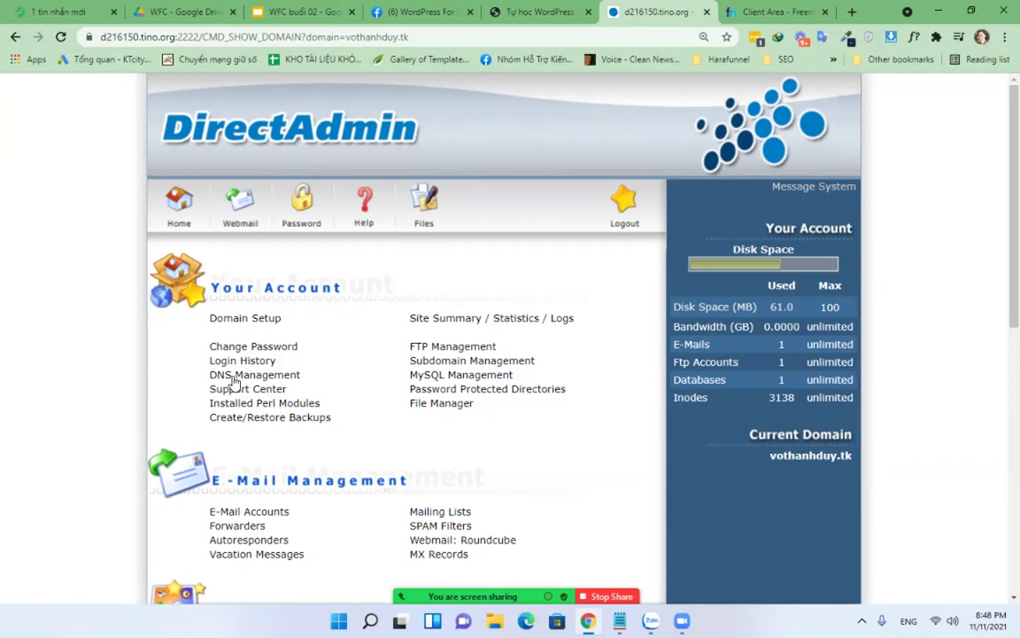
Reopen the vothanhduy.tk DNS records and paste the ftp record's IP into the notes
{"action": "left_click", "coordinate": [291, 379]}
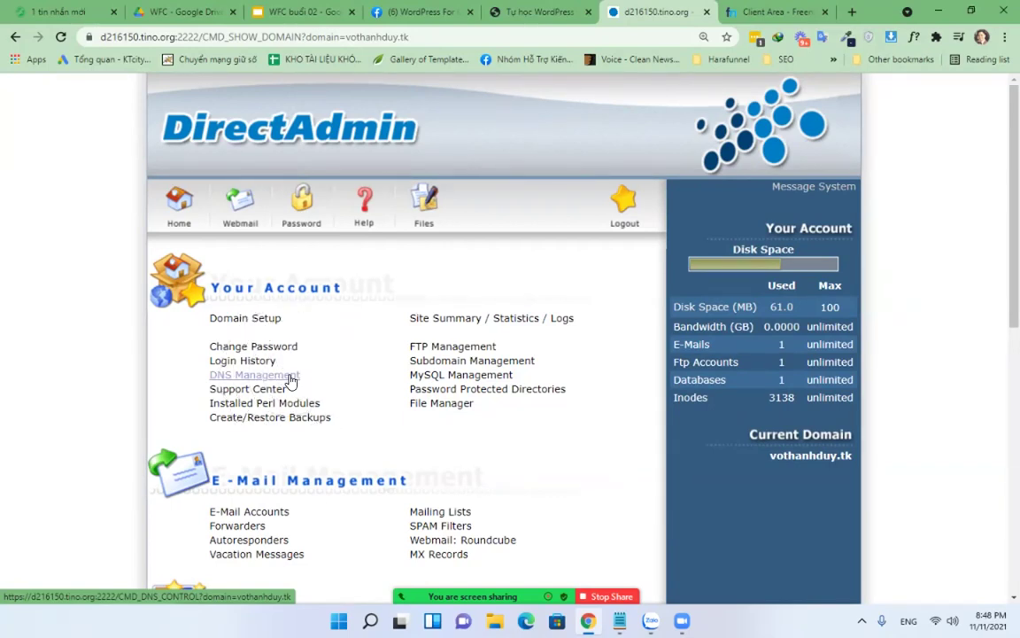
{"action": "left_click", "coordinate": [291, 379]}
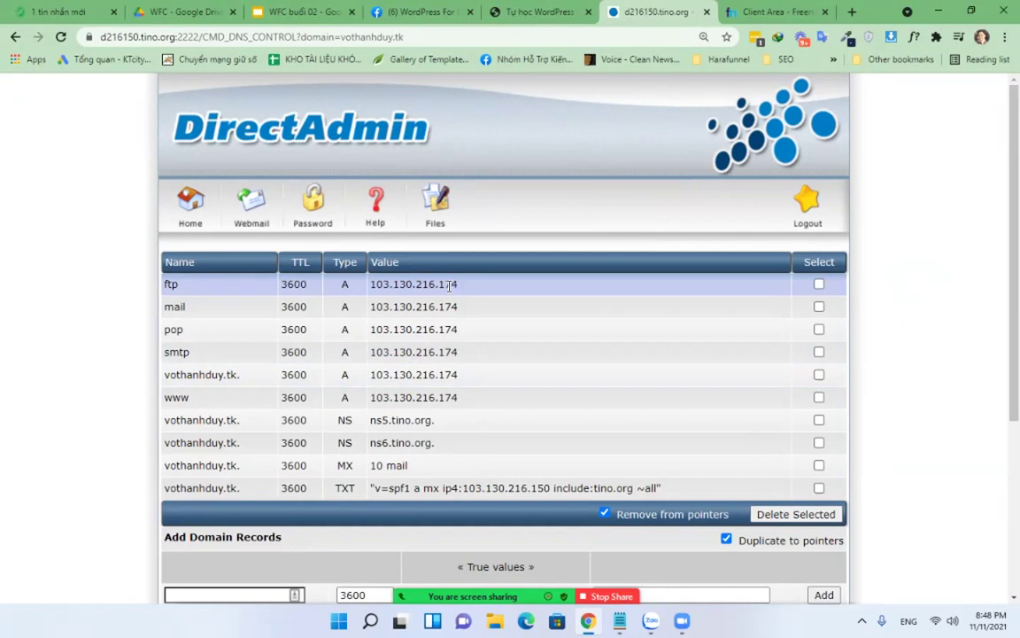
{"action": "left_click_drag", "start_coordinate": [466, 285], "coordinate": [370, 284]}
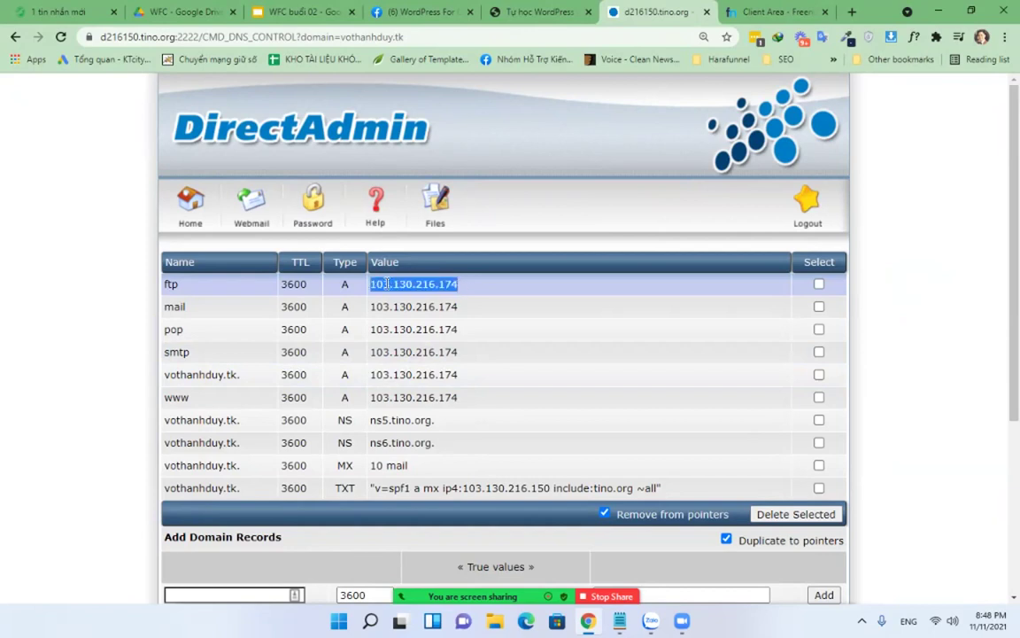
{"action": "right_click", "coordinate": [392, 286]}
{"action": "left_click", "coordinate": [429, 296]}
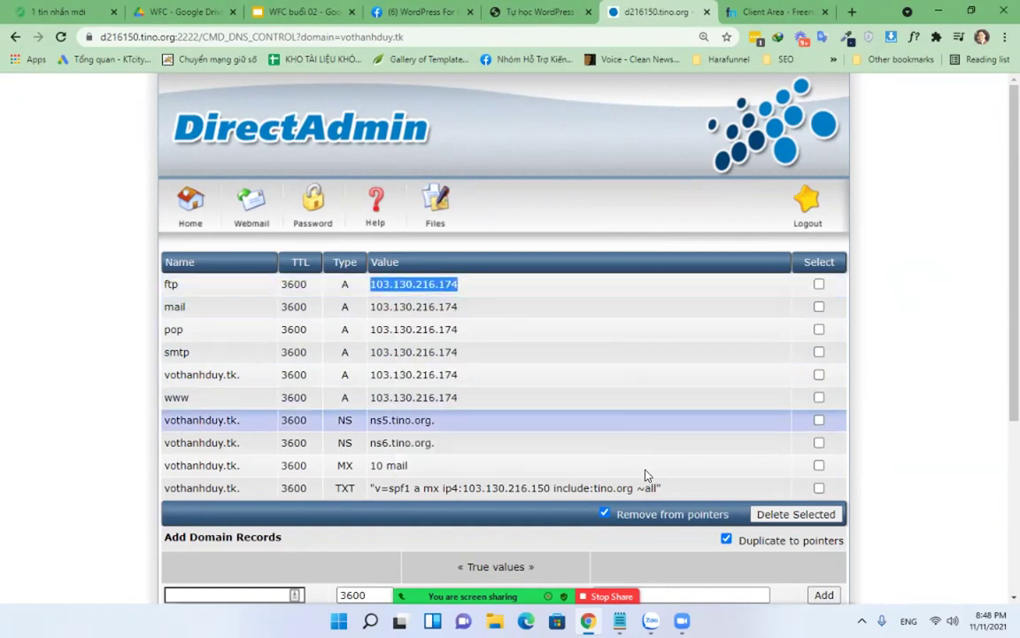
{"action": "key", "text": "alt+Tab"}
{"action": "key", "text": "ctrl+v"}
{"action": "left_click_drag", "start_coordinate": [474, 469], "coordinate": [248, 472]}
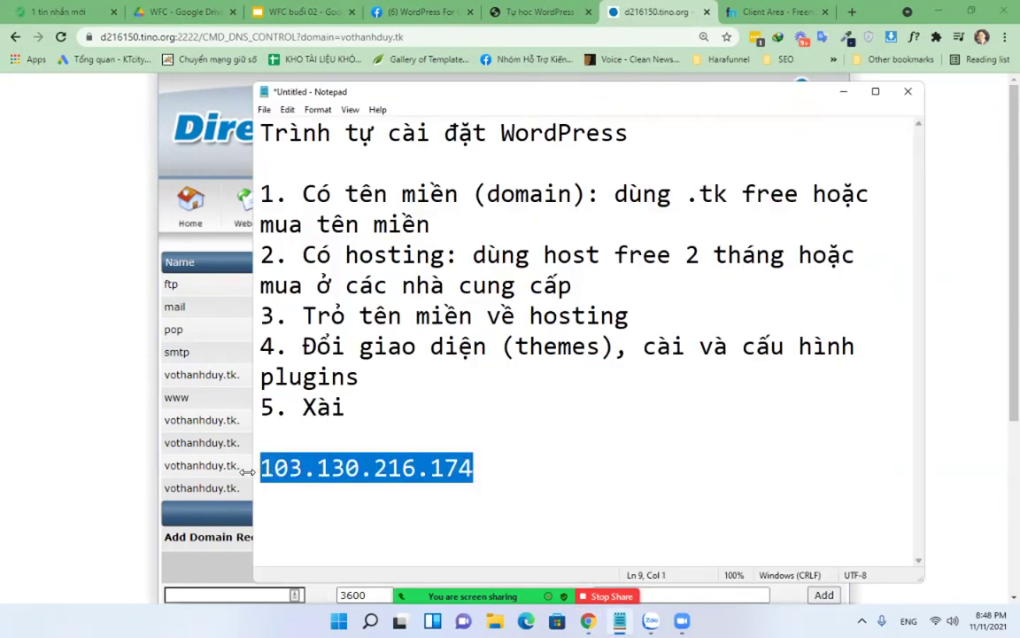
{"action": "left_click", "coordinate": [526, 484]}
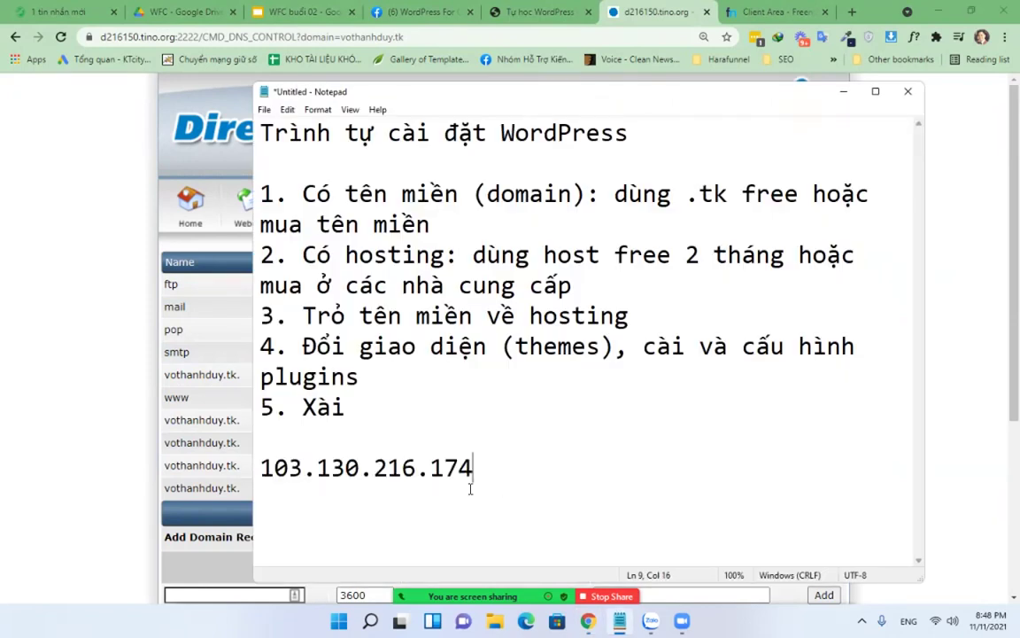
{"action": "left_click", "coordinate": [844, 92]}
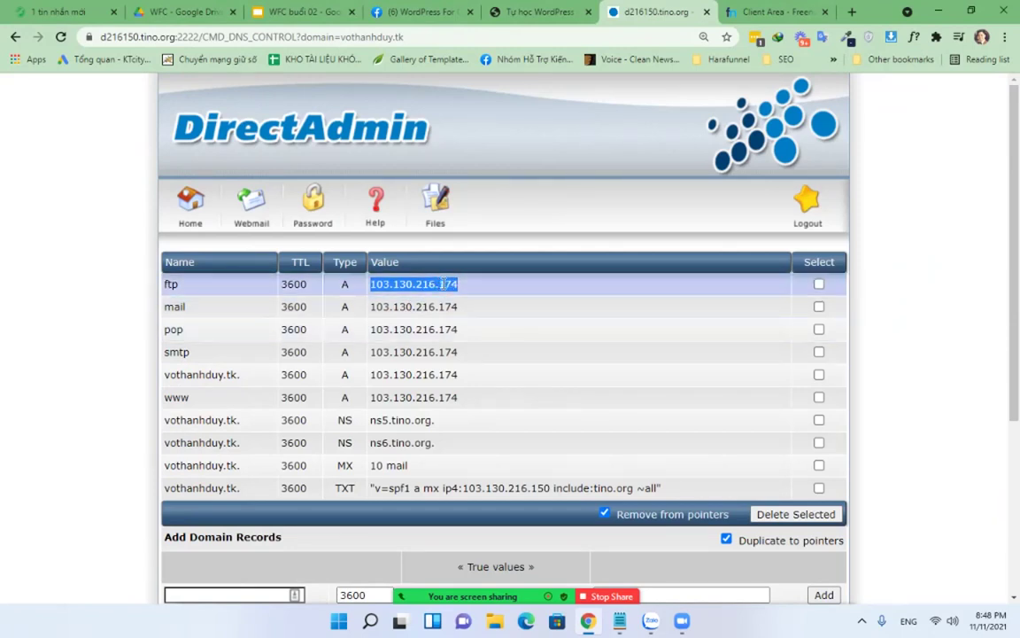
Label the IP line in the notes with '(địa chỉ IP của host)'
{"action": "key", "text": "ctrl+c"}
{"action": "key", "text": "alt+Tab"}
{"action": "key", "text": "ctrl+v"}
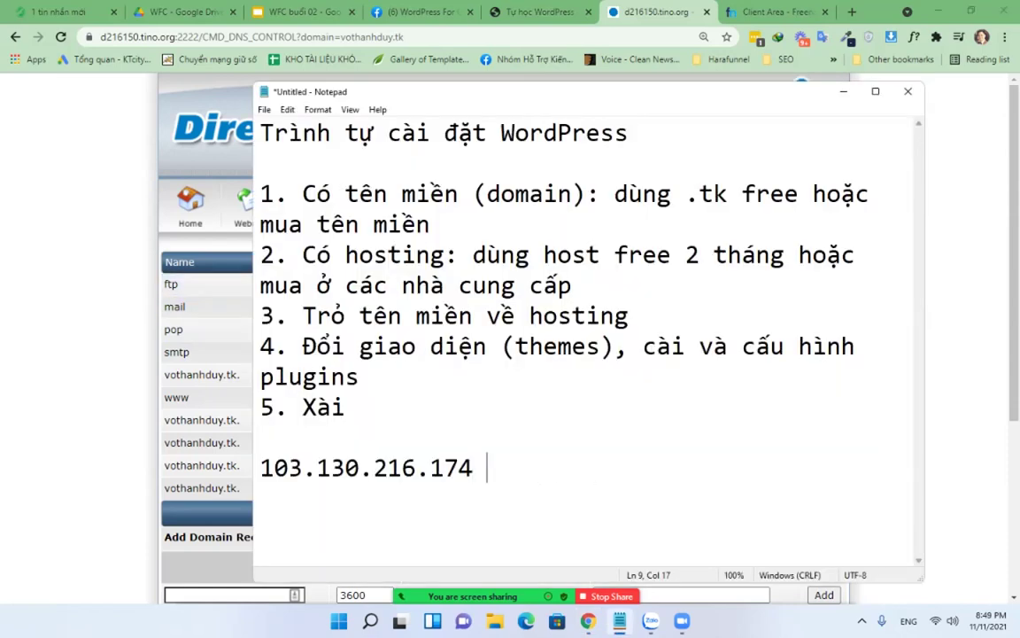
{"action": "type", "text": "(địa chỉ IP của host)"}
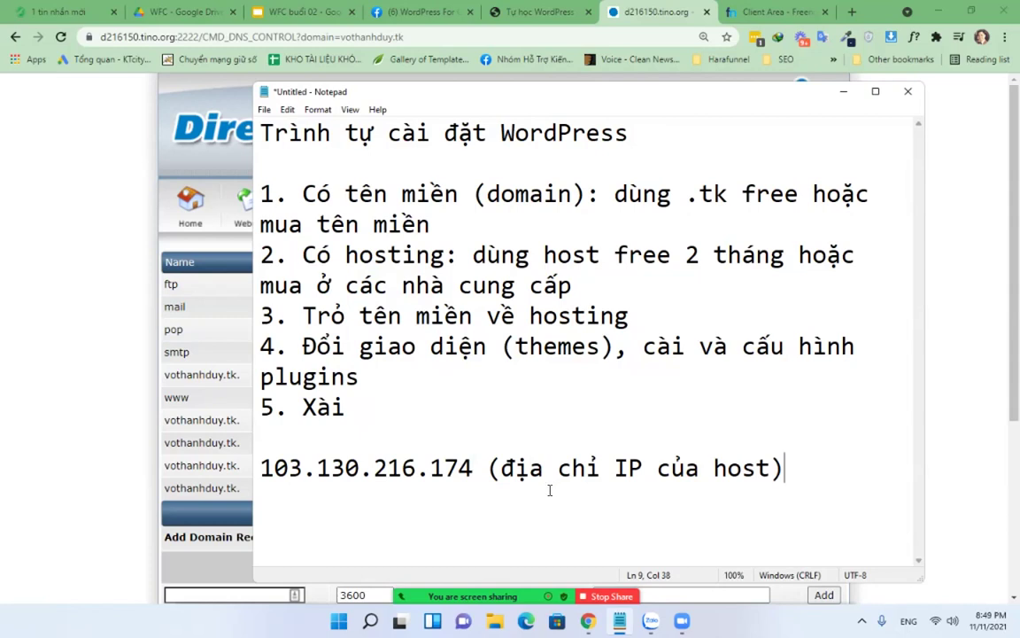
{"action": "left_click", "coordinate": [765, 78]}
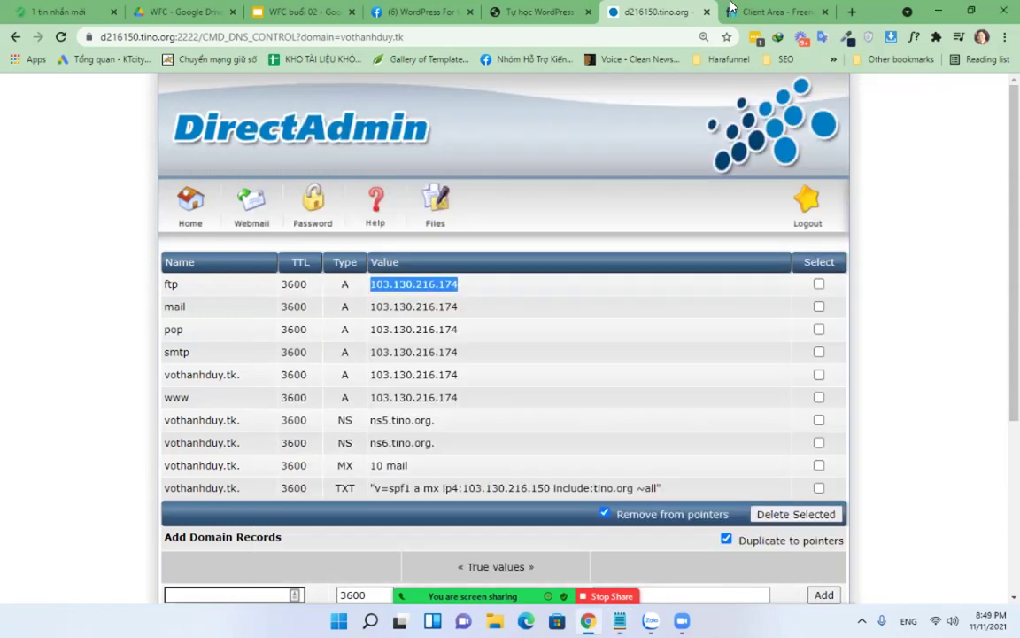
Open Freenom's DNS management for vothanhduy.tk, showing the WWW CNAME record with TTL 3600
{"action": "left_click", "coordinate": [730, 9]}
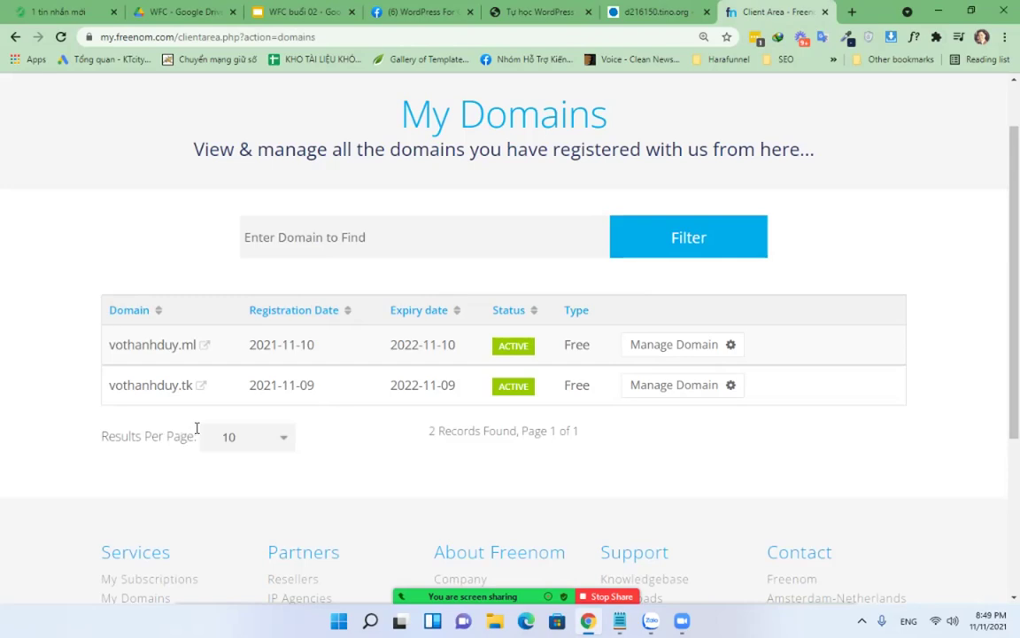
{"action": "left_click", "coordinate": [689, 392]}
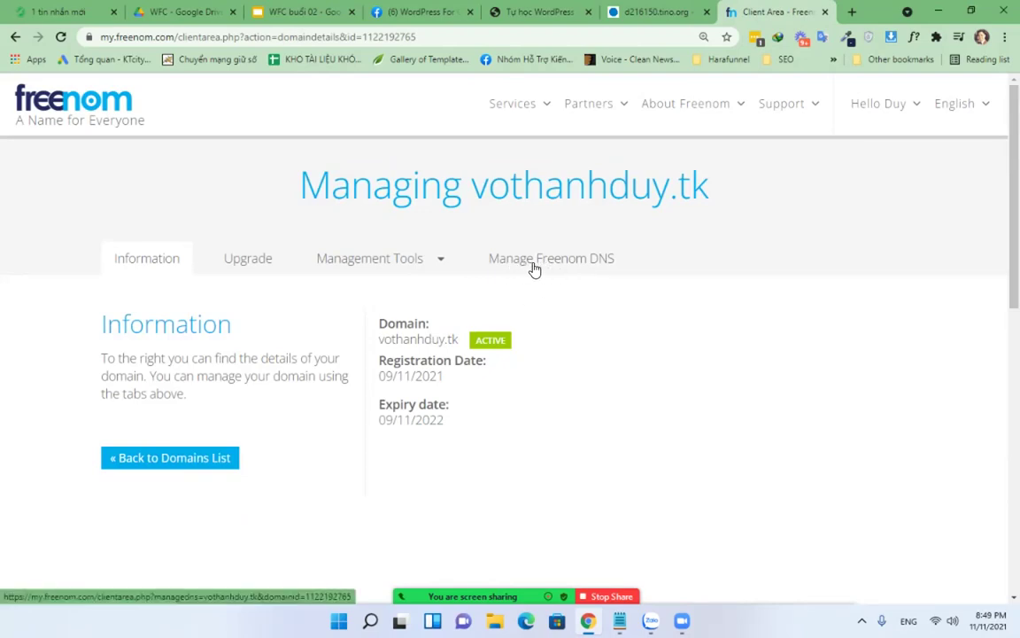
{"action": "left_click", "coordinate": [597, 263]}
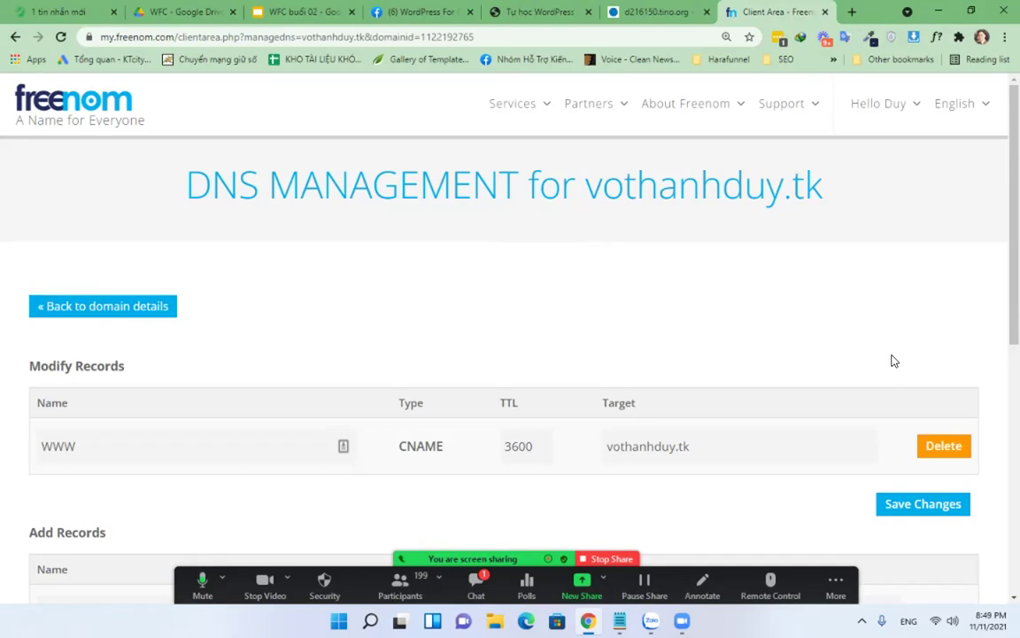
Delete the WWW CNAME record and confirm the removal
{"action": "scroll", "coordinate": [848, 363], "scroll_direction": "down", "scroll_amount": 1}
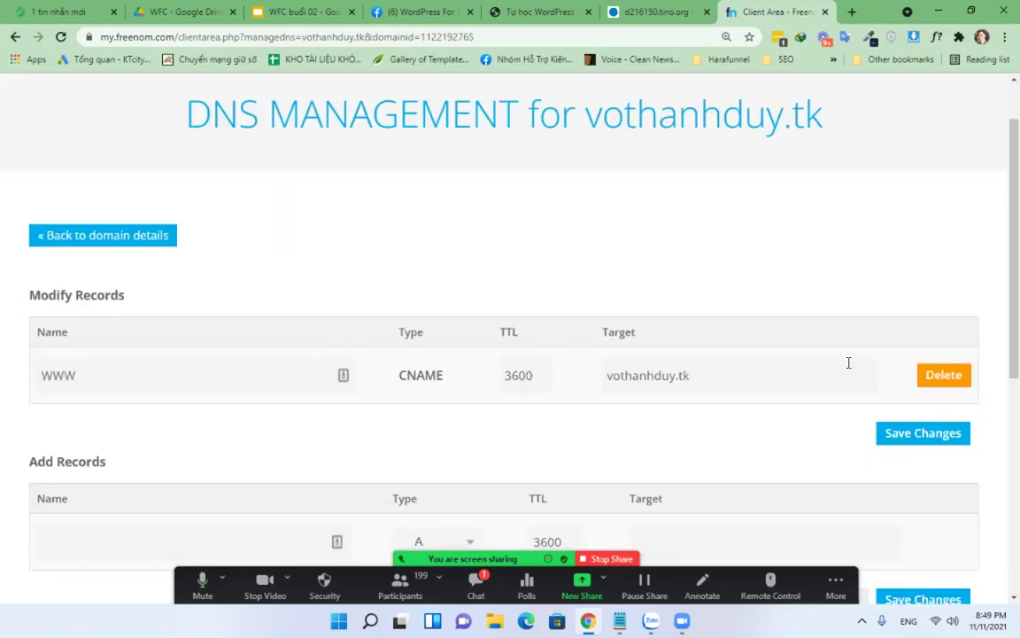
{"action": "left_click", "coordinate": [953, 379]}
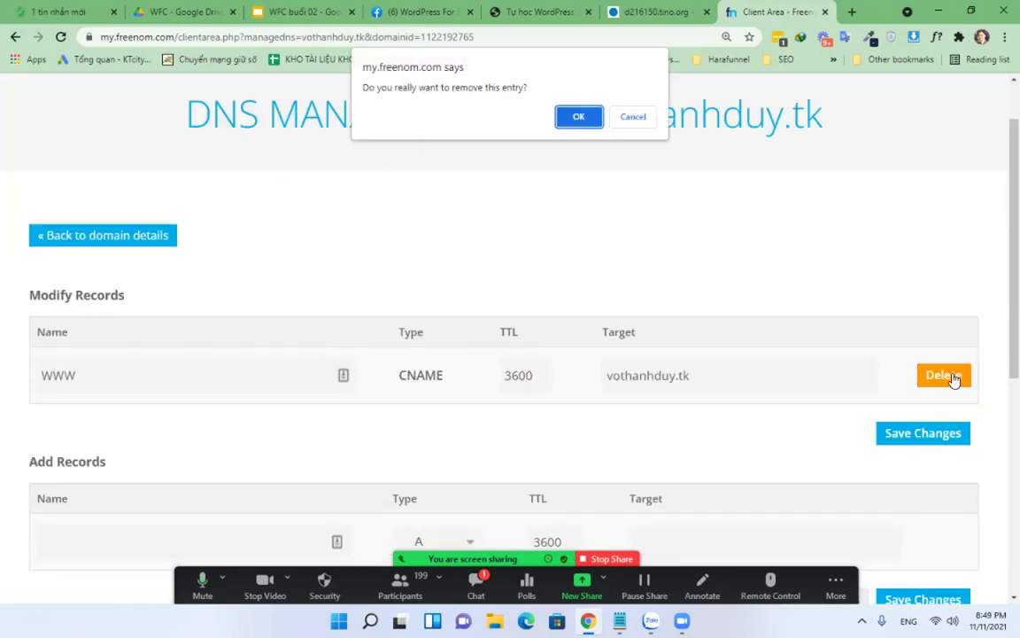
{"action": "left_click", "coordinate": [578, 116]}
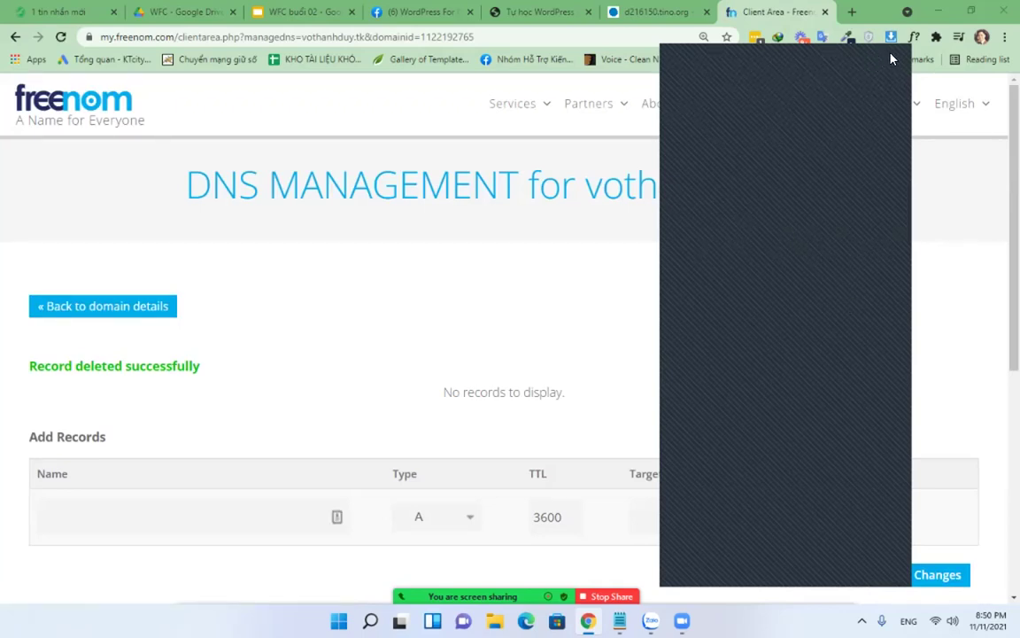
Reload the DNS page to check no records remain, then return to the domain details
{"action": "scroll", "coordinate": [927, 367], "scroll_direction": "down", "scroll_amount": 2}
{"action": "scroll", "coordinate": [996, 355], "scroll_direction": "up", "scroll_amount": 1}
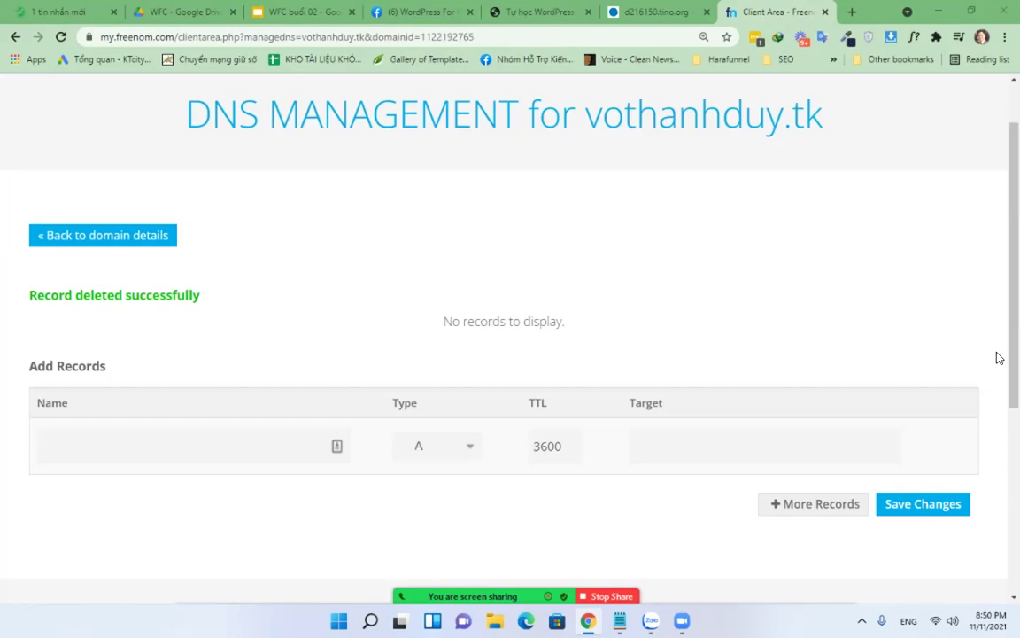
{"action": "scroll", "coordinate": [383, 251], "scroll_direction": "up", "scroll_amount": 1}
{"action": "scroll", "coordinate": [383, 251], "scroll_direction": "down", "scroll_amount": 2}
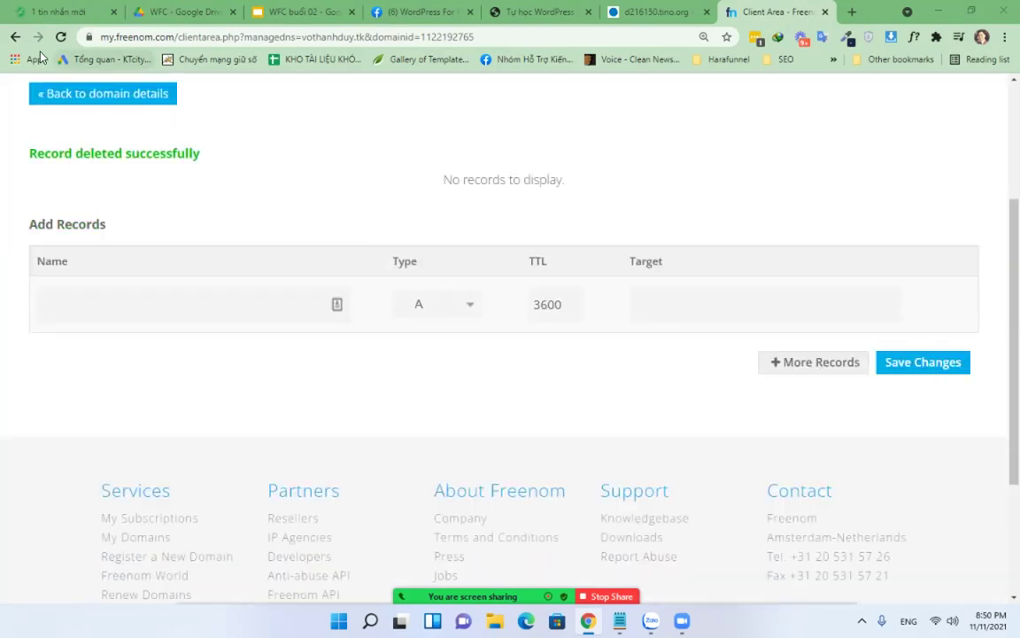
{"action": "left_click", "coordinate": [61, 39]}
{"action": "scroll", "coordinate": [471, 269], "scroll_direction": "up", "scroll_amount": 3}
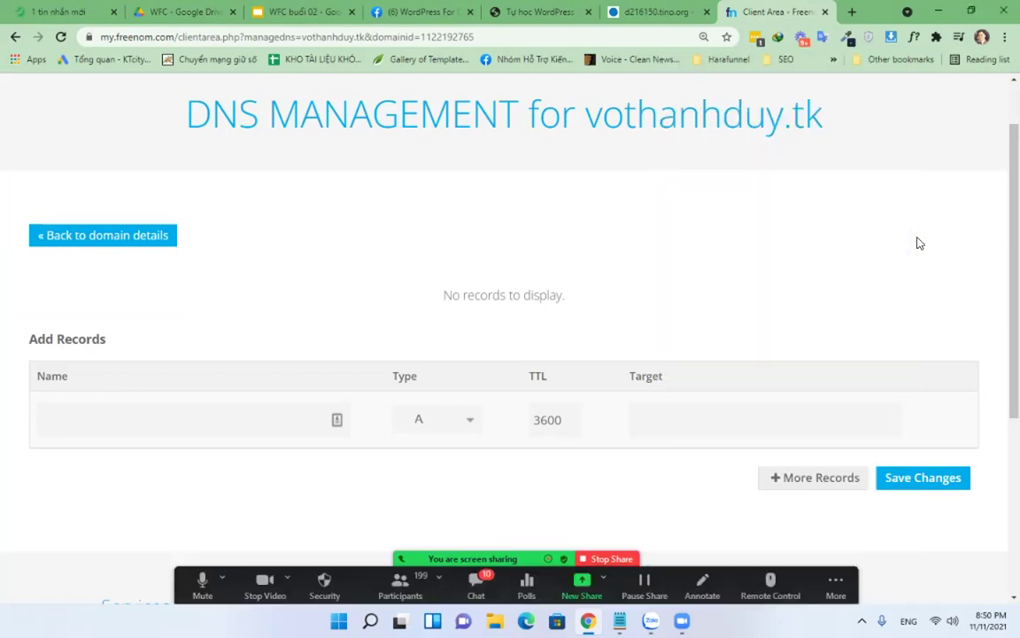
{"action": "scroll", "coordinate": [919, 244], "scroll_direction": "up", "scroll_amount": 1}
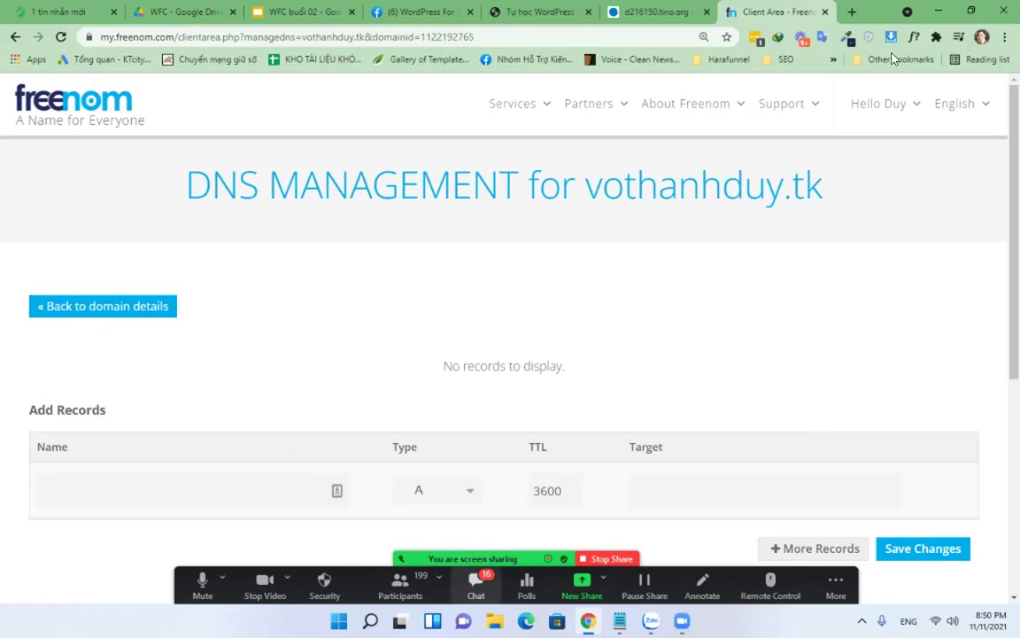
{"action": "left_click", "coordinate": [125, 312]}
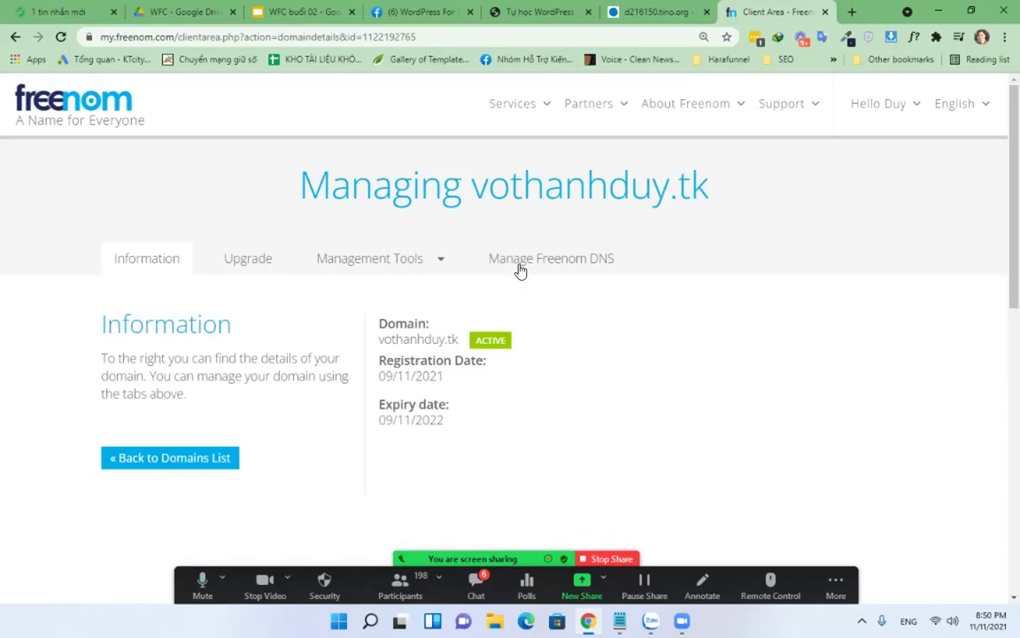
Open Freenom's My Domains list from Services, showing vothanhduy.ml and vothanhduy.tk
{"action": "left_click", "coordinate": [591, 264]}
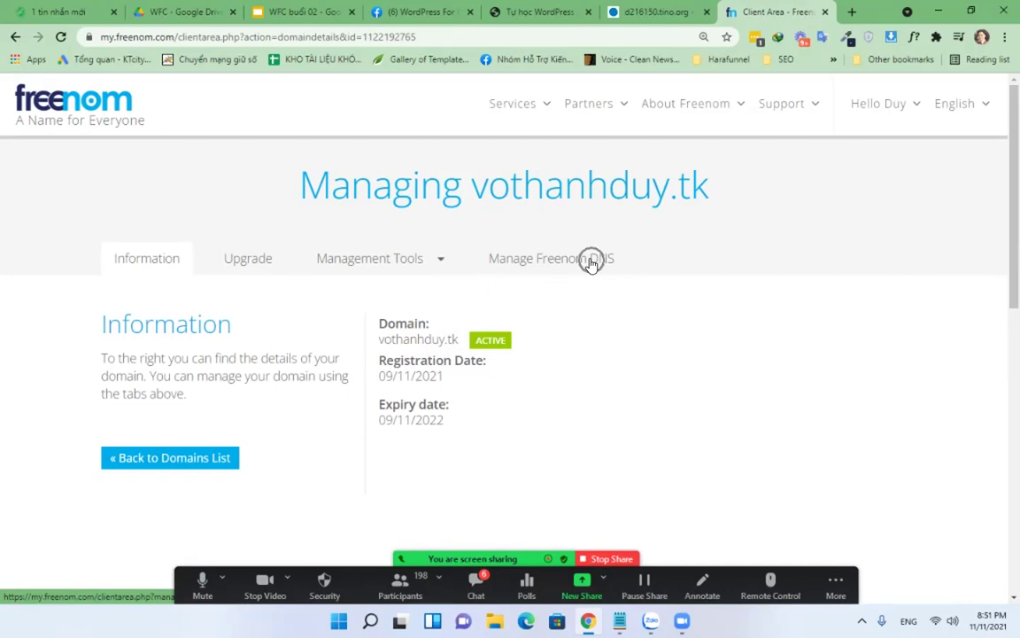
{"action": "left_click", "coordinate": [591, 264]}
{"action": "left_click", "coordinate": [591, 264]}
{"action": "left_click", "coordinate": [590, 264]}
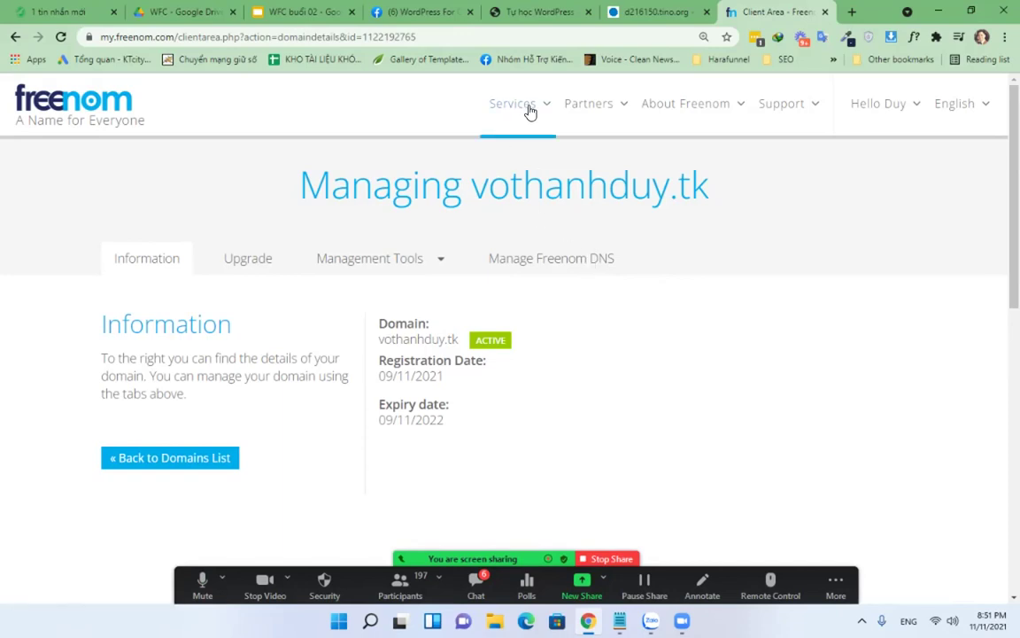
{"action": "mouse_move", "coordinate": [527, 107]}
{"action": "left_click", "coordinate": [537, 202]}
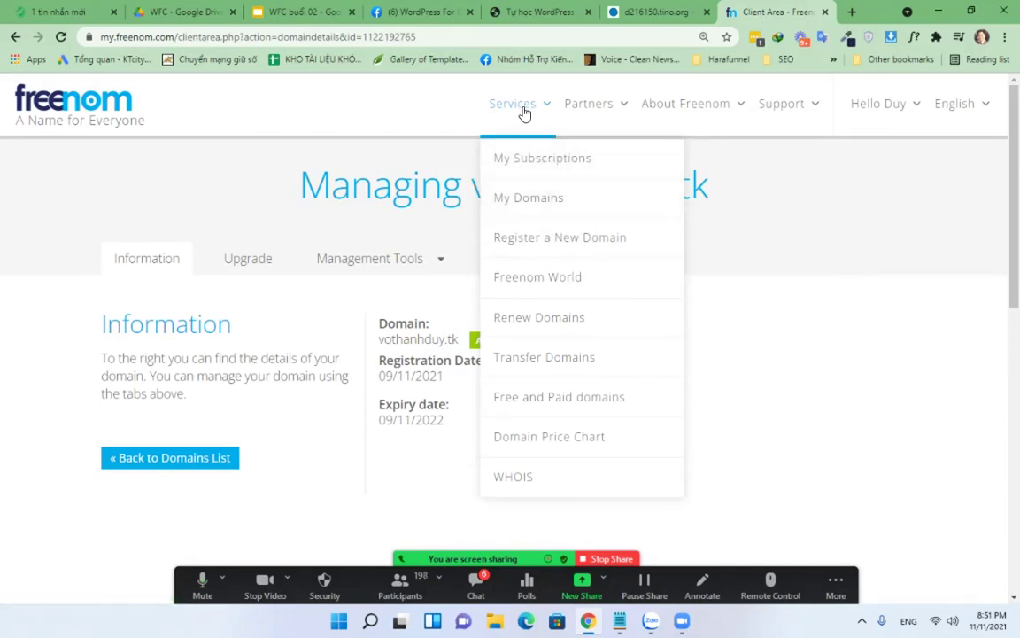
{"action": "left_click", "coordinate": [537, 202]}
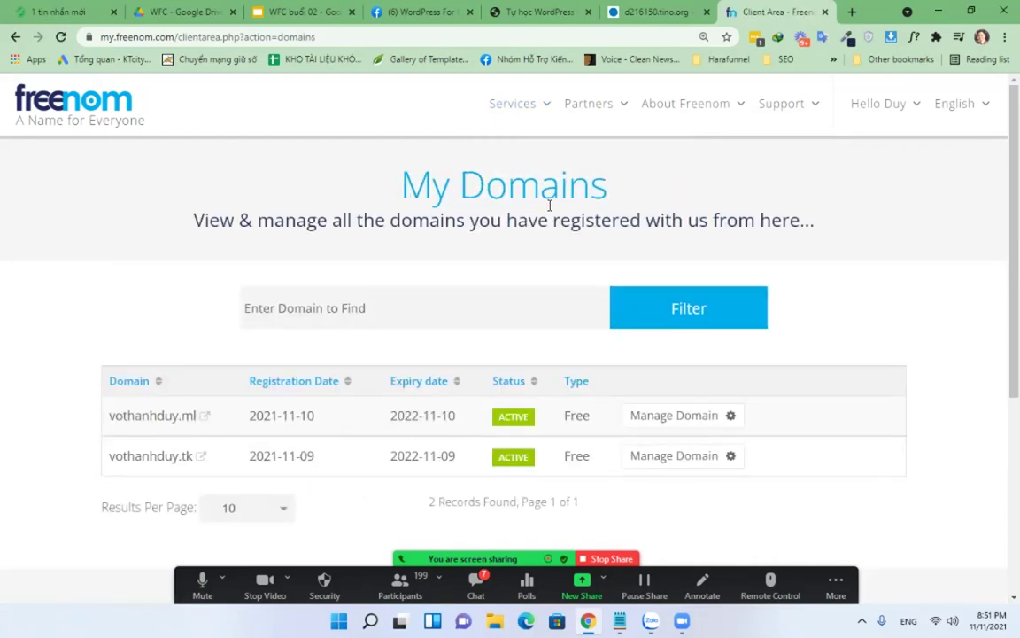
{"action": "mouse_move", "coordinate": [528, 109]}
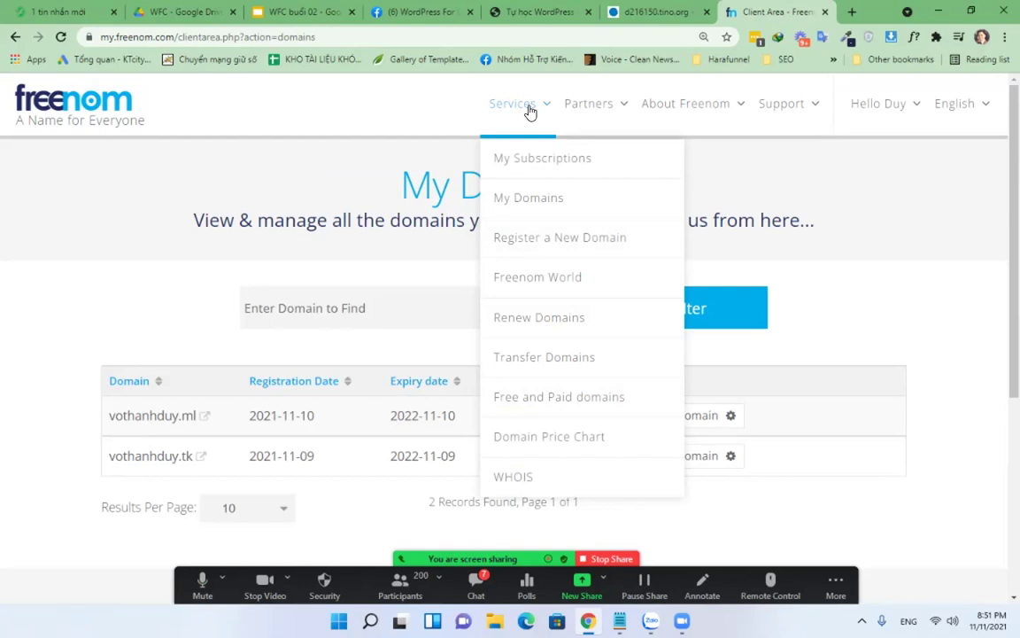
{"action": "left_click", "coordinate": [561, 205]}
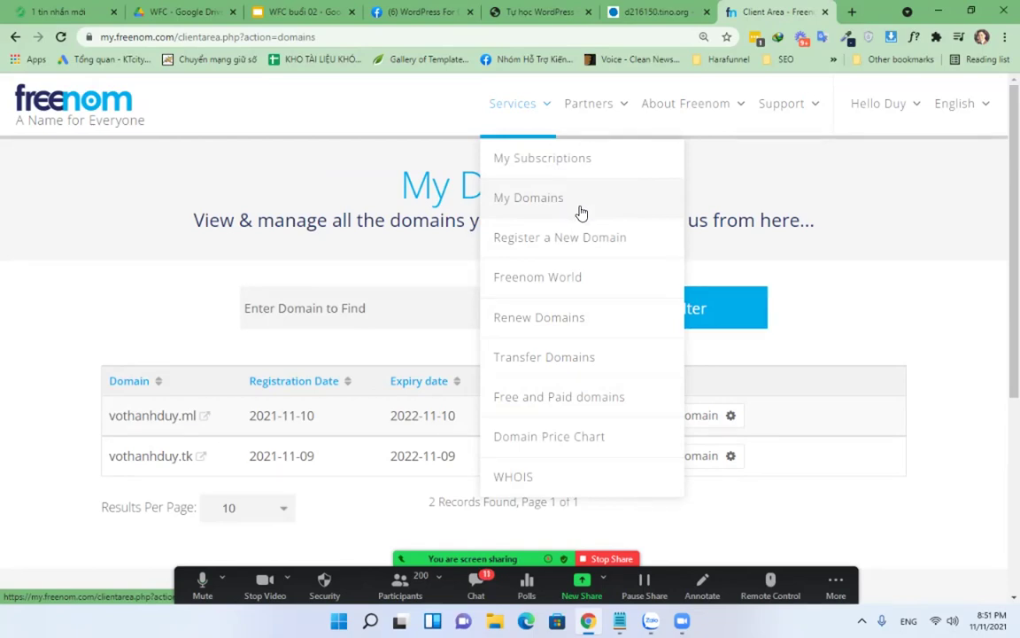
{"action": "left_click", "coordinate": [585, 205]}
{"action": "left_click", "coordinate": [542, 204]}
{"action": "left_click", "coordinate": [546, 201]}
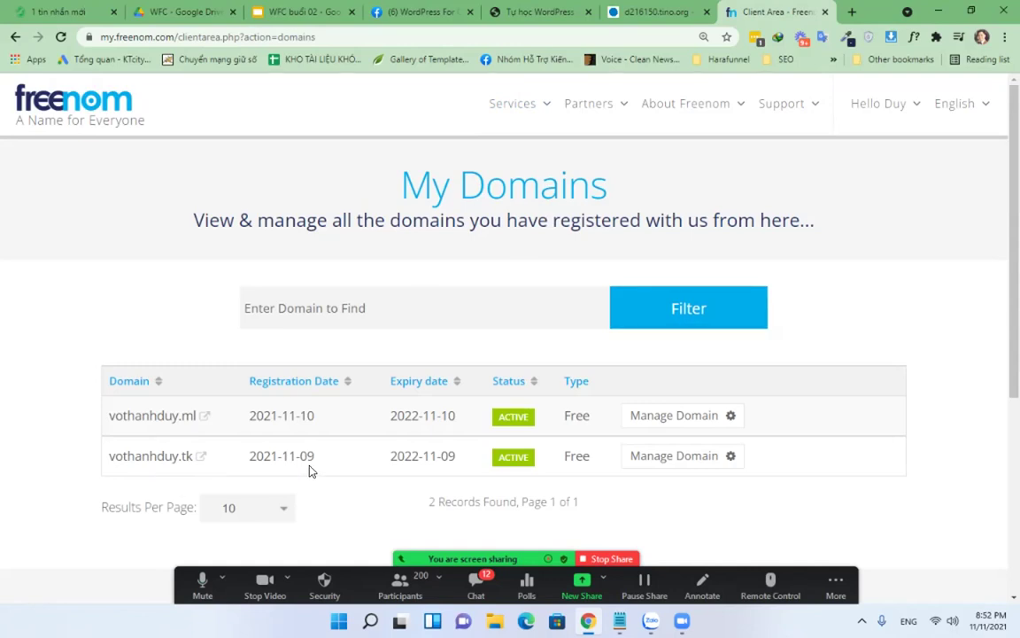
{"action": "left_click", "coordinate": [709, 461]}
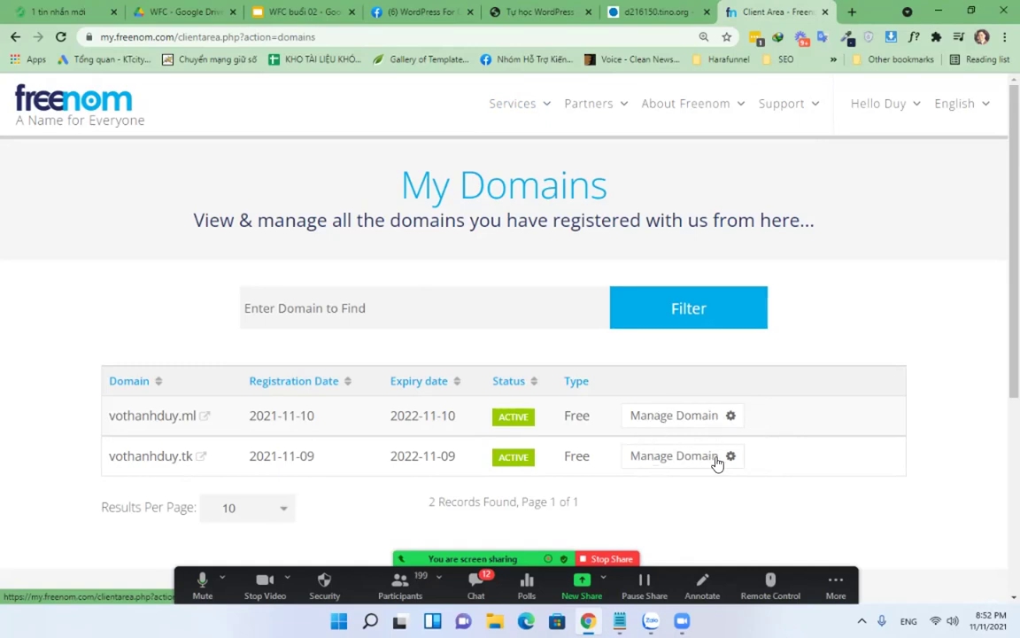
Open Manage Freenom DNS for vothanhduy.tk
{"action": "left_click", "coordinate": [728, 460]}
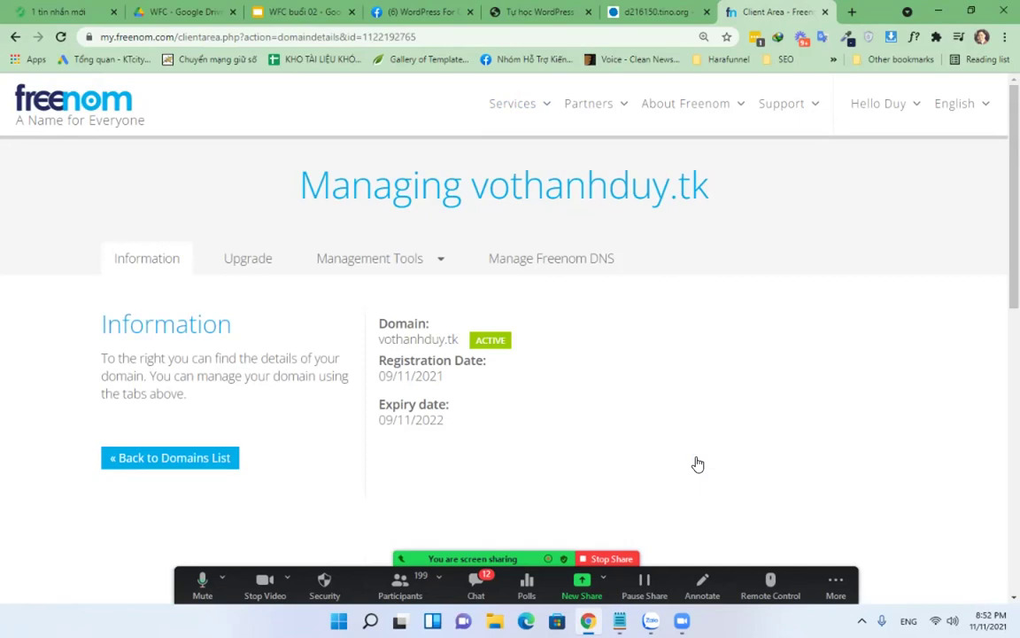
{"action": "left_click", "coordinate": [558, 265]}
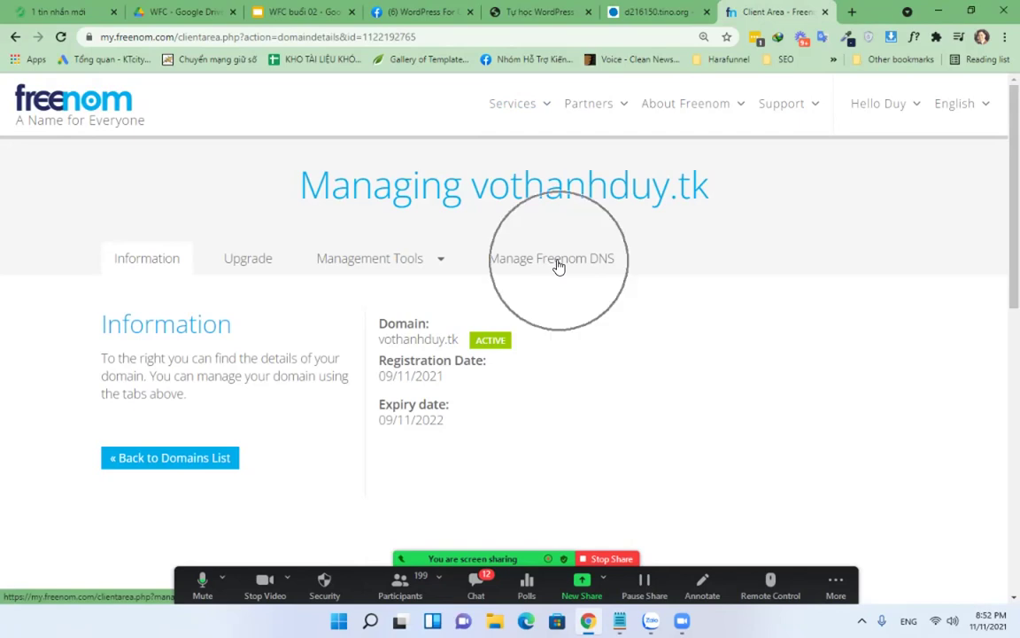
{"action": "left_click", "coordinate": [558, 266]}
{"action": "left_click", "coordinate": [558, 266]}
{"action": "left_click", "coordinate": [557, 265]}
{"action": "left_click", "coordinate": [558, 266]}
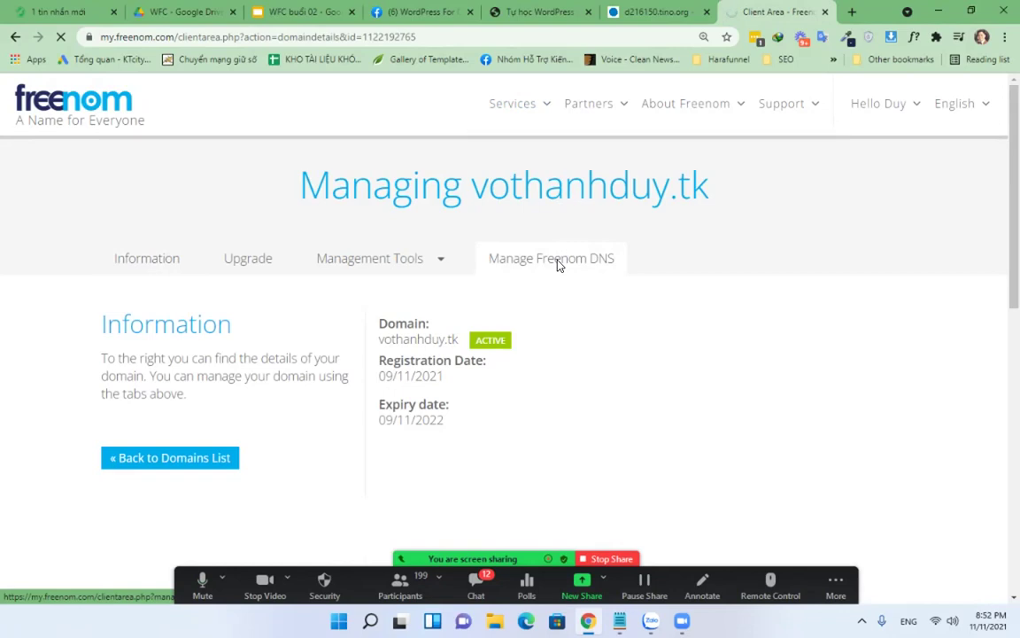
{"action": "scroll", "coordinate": [558, 265], "scroll_direction": "down", "scroll_amount": 2}
{"action": "scroll", "coordinate": [558, 265], "scroll_direction": "up", "scroll_amount": 1}
{"action": "scroll", "coordinate": [558, 265], "scroll_direction": "down", "scroll_amount": 2}
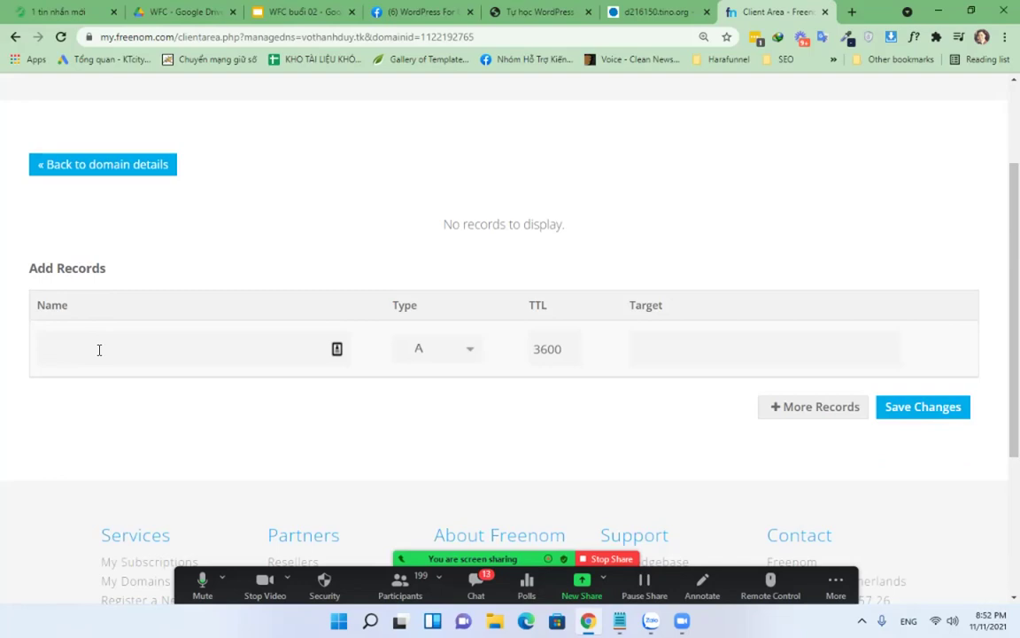
Name the new record vothanhduy.tk using the autocomplete suggestion
{"action": "left_click", "coordinate": [104, 342]}
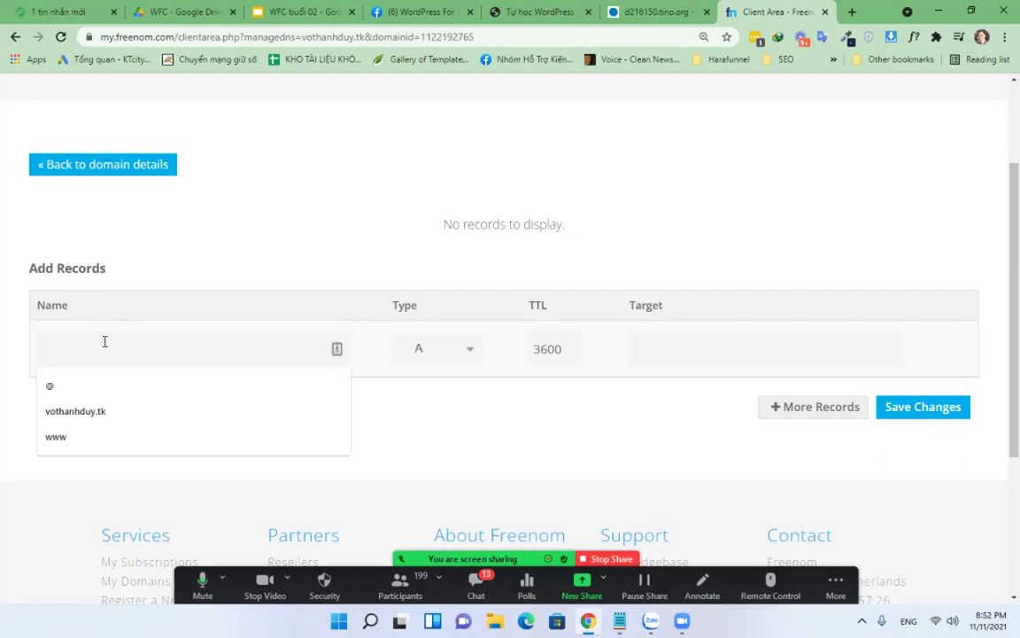
{"action": "type", "text": "vothanhduy."}
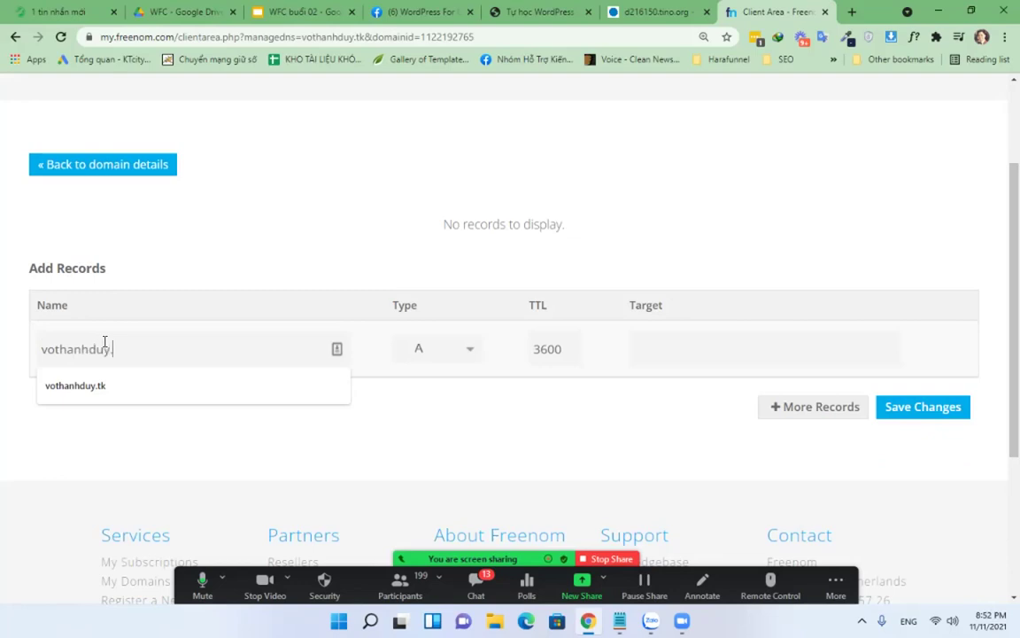
{"action": "key", "text": "Down"}
{"action": "key", "text": "Return"}
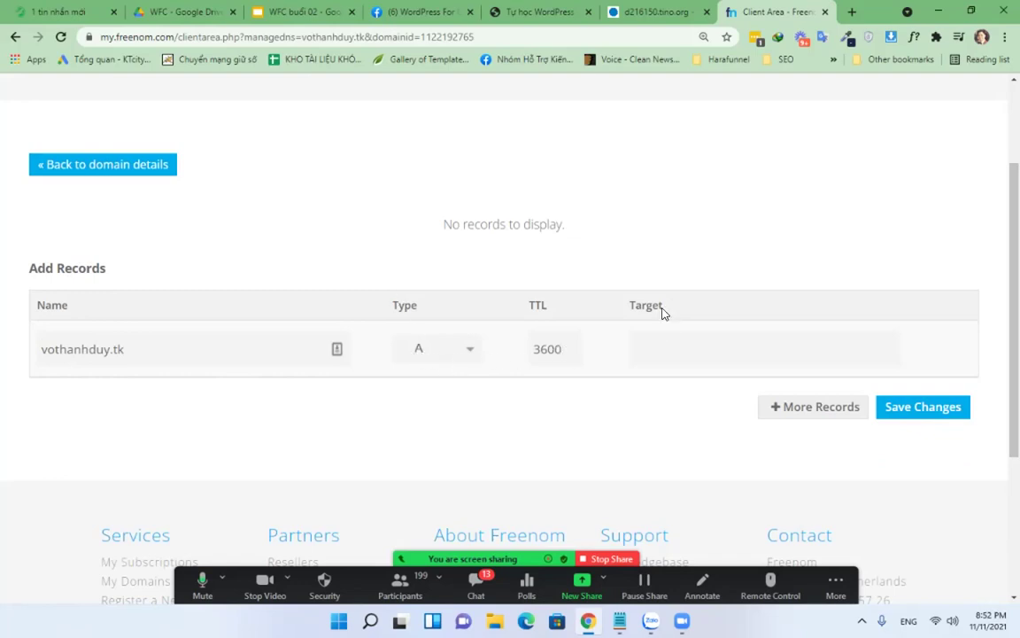
Copy host IP 103.130.216.174 from DirectAdmin's ftp A record, then return to Freenom
{"action": "left_click", "coordinate": [638, 11]}
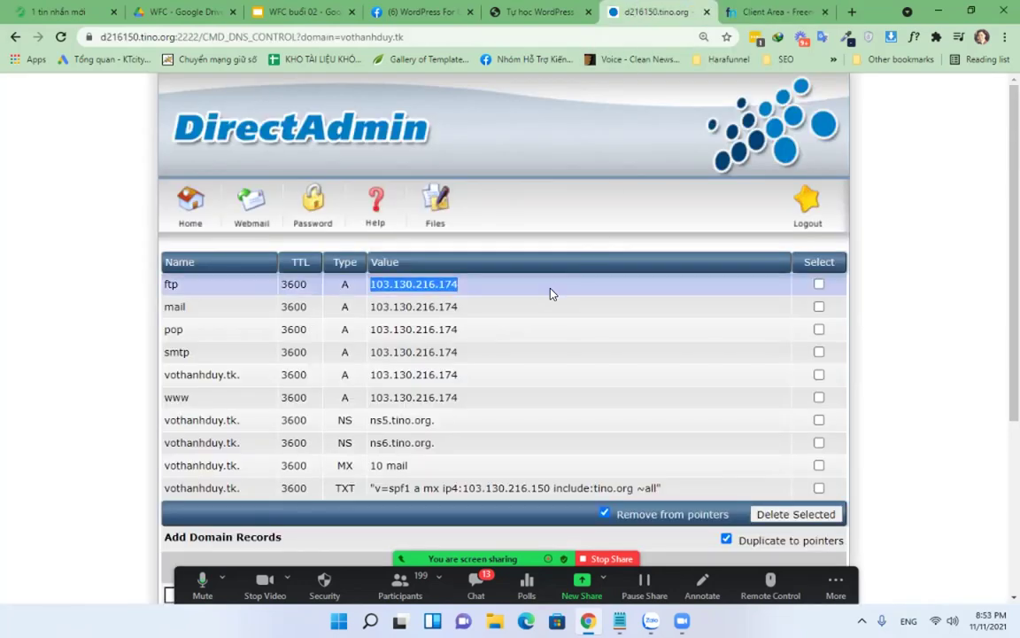
{"action": "right_click", "coordinate": [453, 283]}
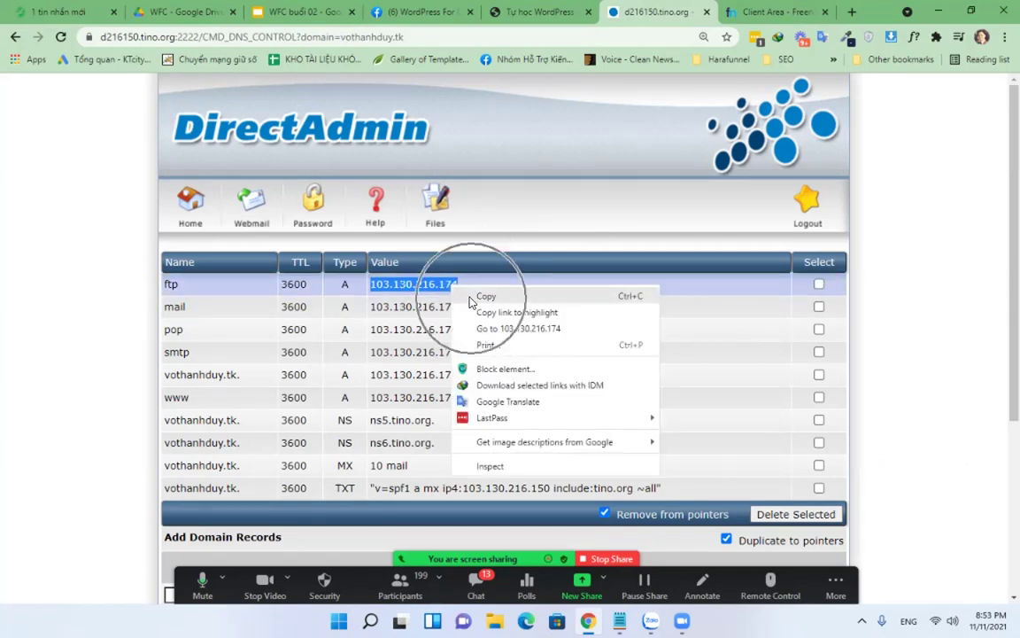
{"action": "left_click", "coordinate": [482, 293]}
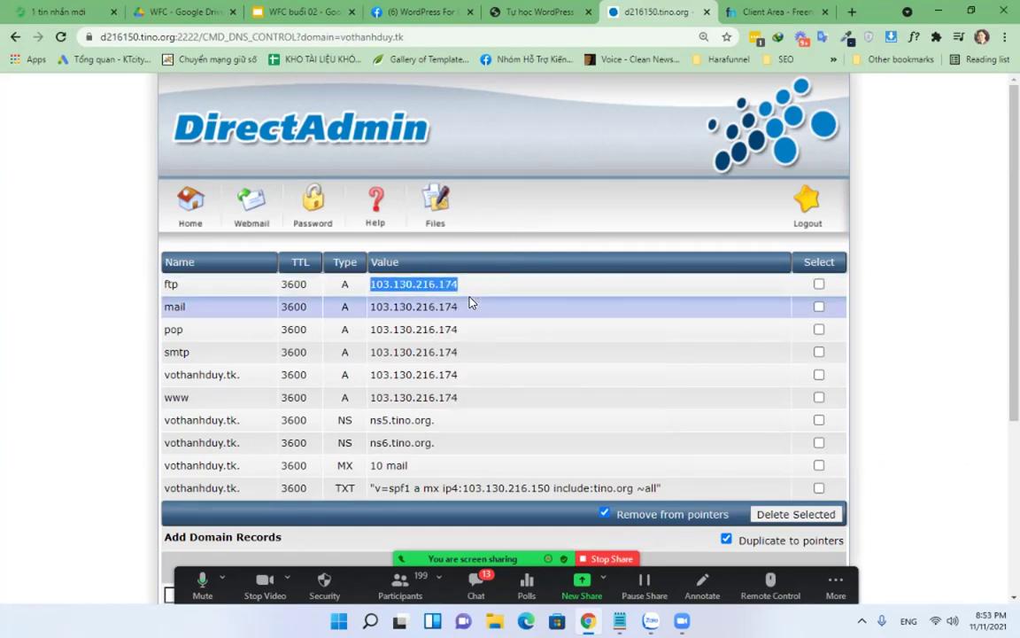
{"action": "left_click", "coordinate": [757, 12]}
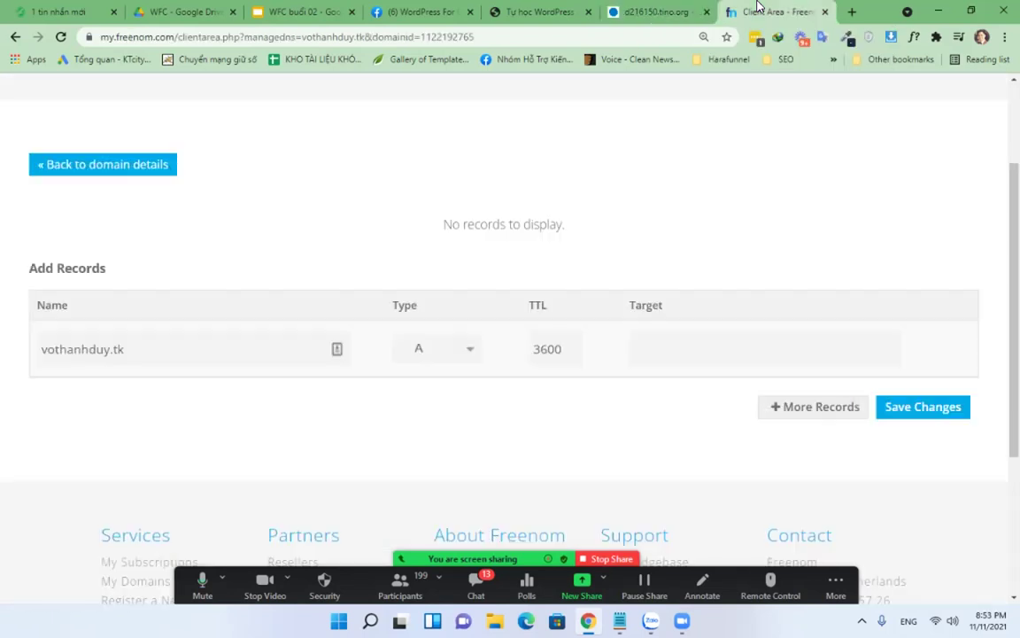
Paste 103.130.216.174 into the A record's Target, keeping Type A and TTL 3600
{"action": "left_click", "coordinate": [677, 353]}
{"action": "right_click", "coordinate": [677, 353]}
{"action": "left_click", "coordinate": [751, 158]}
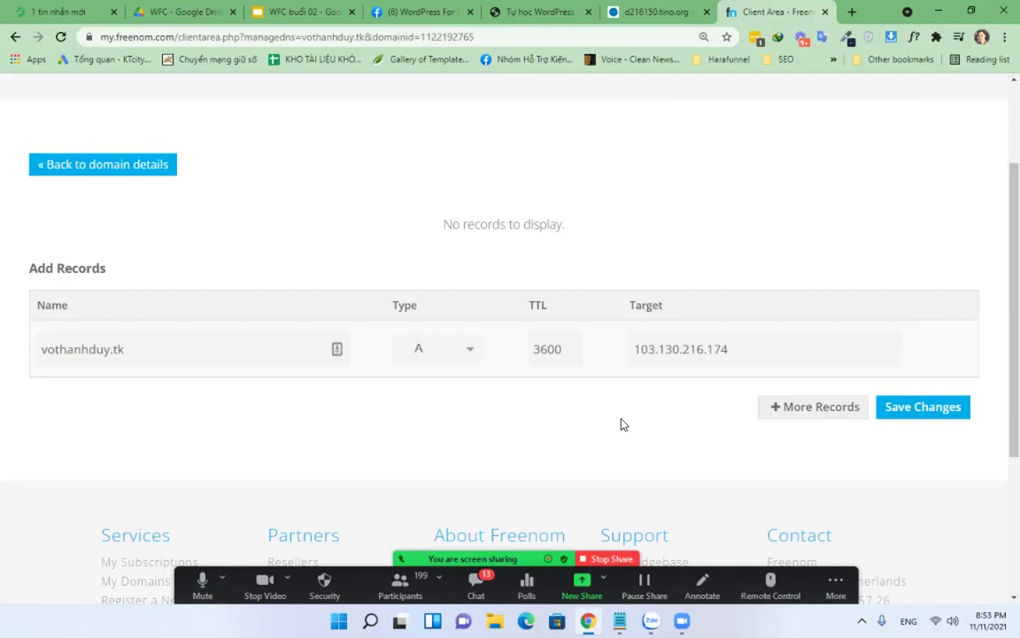
{"action": "left_click", "coordinate": [481, 582]}
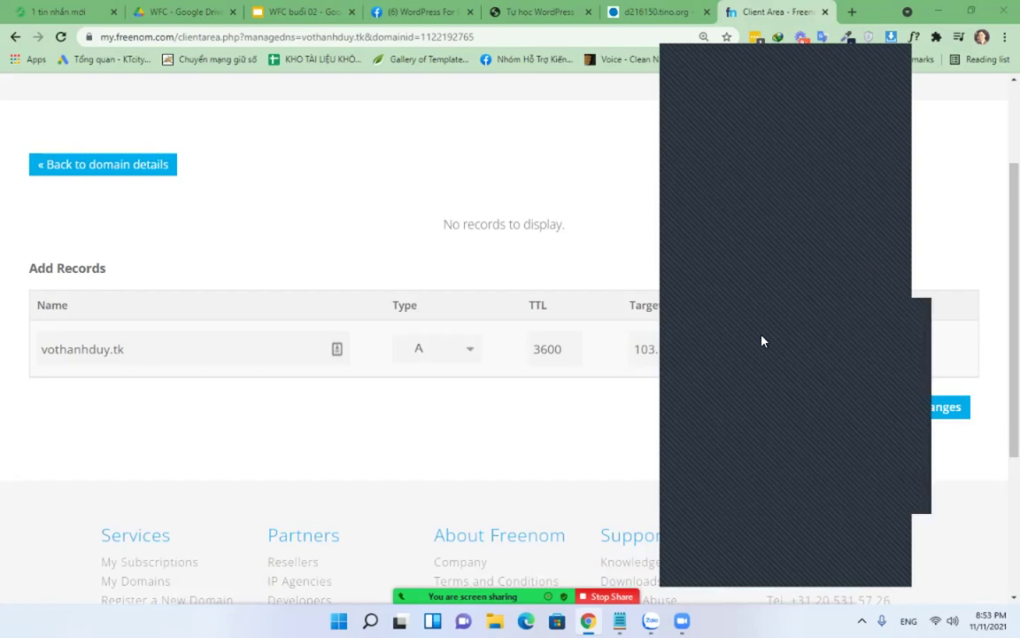
{"action": "left_click", "coordinate": [887, 60]}
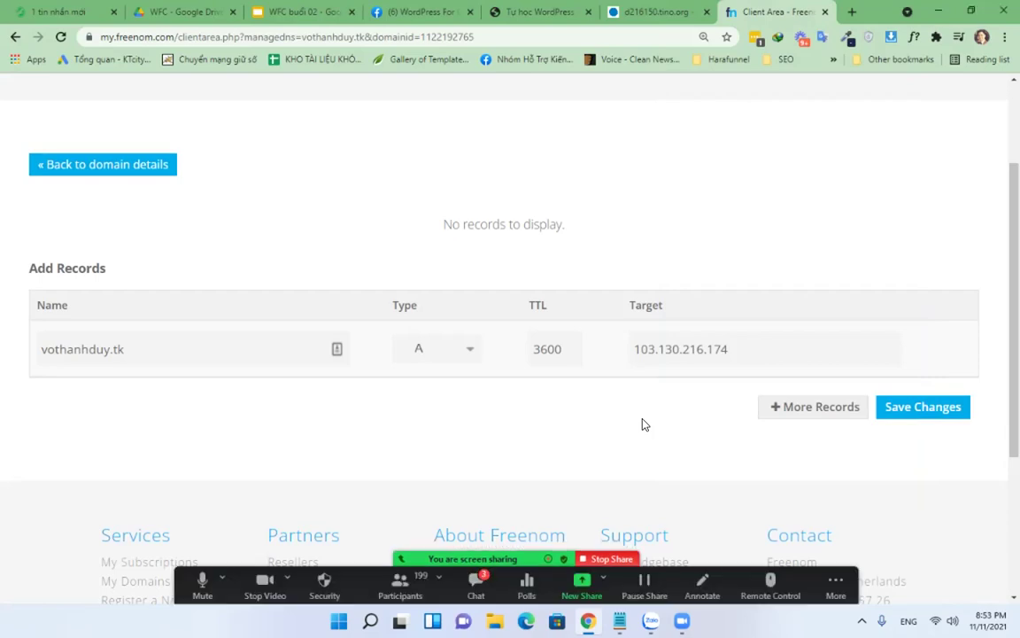
{"action": "scroll", "coordinate": [644, 422], "scroll_direction": "up", "scroll_amount": 2}
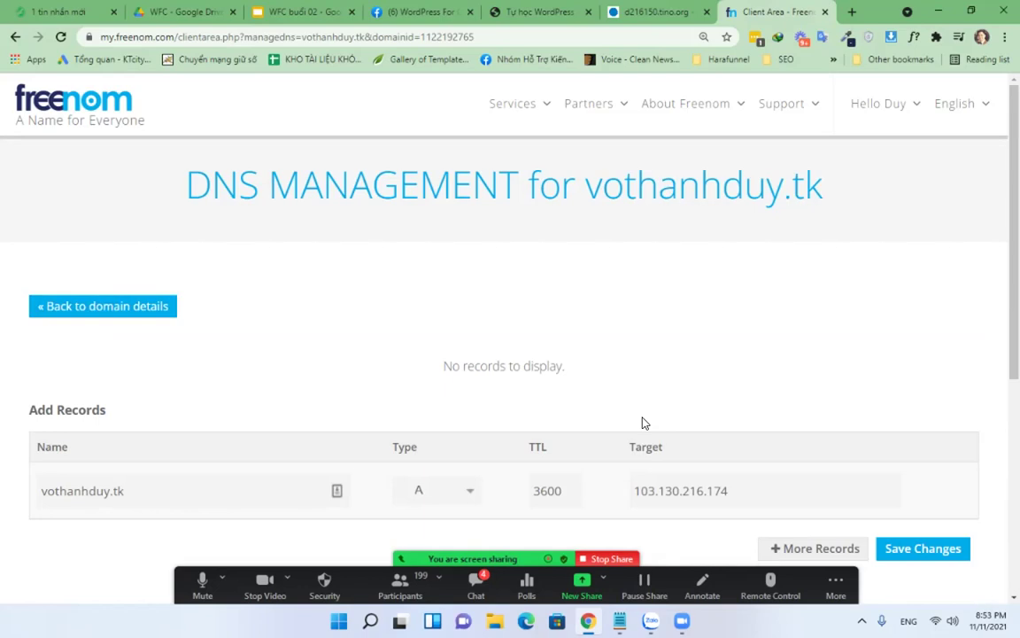
{"action": "scroll", "coordinate": [644, 422], "scroll_direction": "down", "scroll_amount": 1}
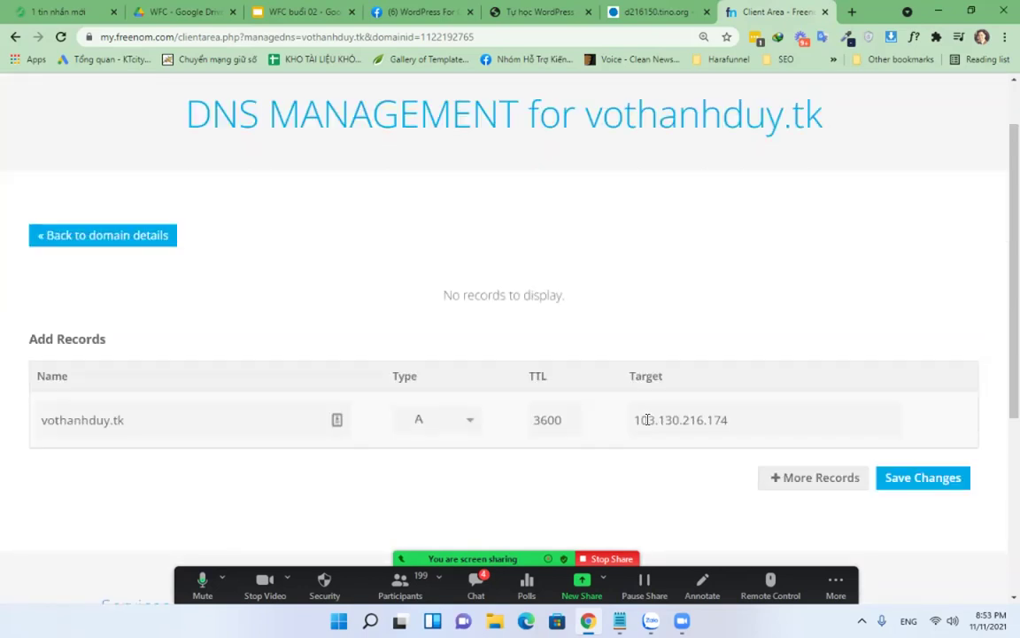
{"action": "scroll", "coordinate": [771, 461], "scroll_direction": "down", "scroll_amount": 1}
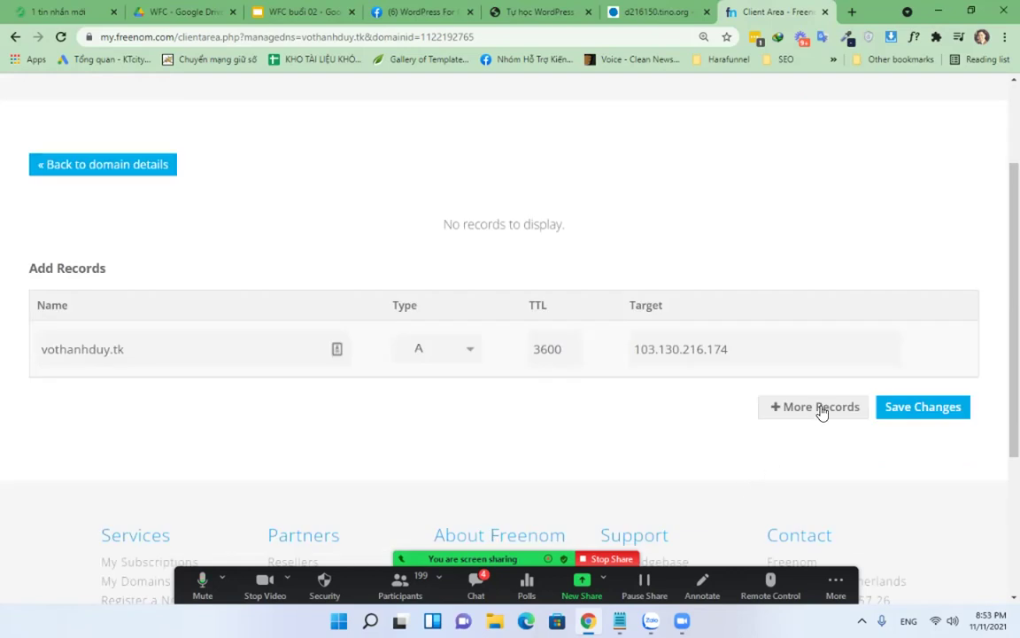
Add a second empty record row with More Records
{"action": "left_click", "coordinate": [820, 407]}
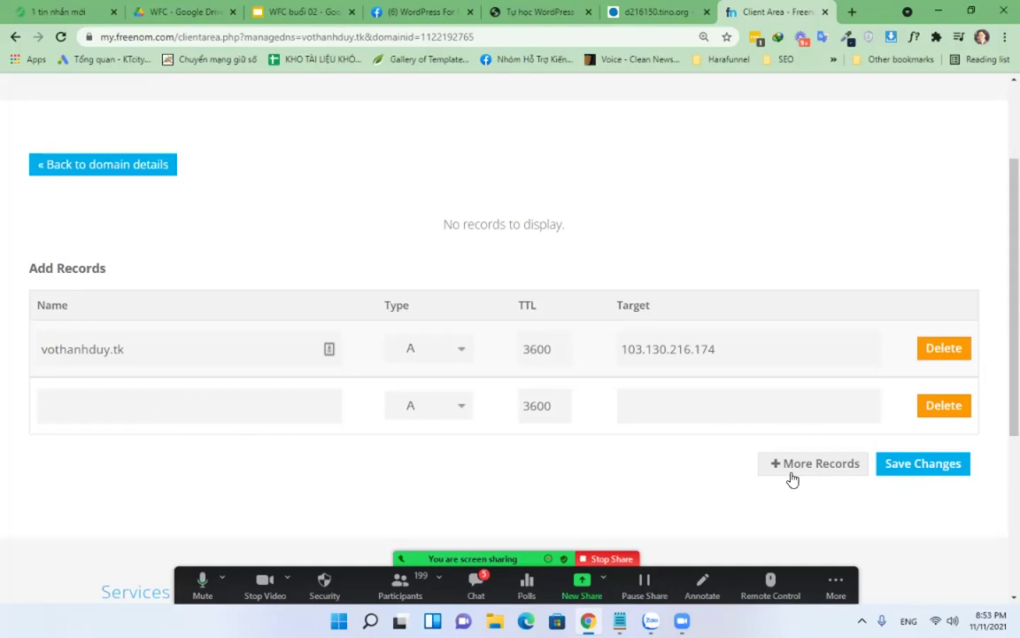
{"action": "scroll", "coordinate": [790, 478], "scroll_direction": "down", "scroll_amount": 1}
{"action": "left_click", "coordinate": [815, 397]}
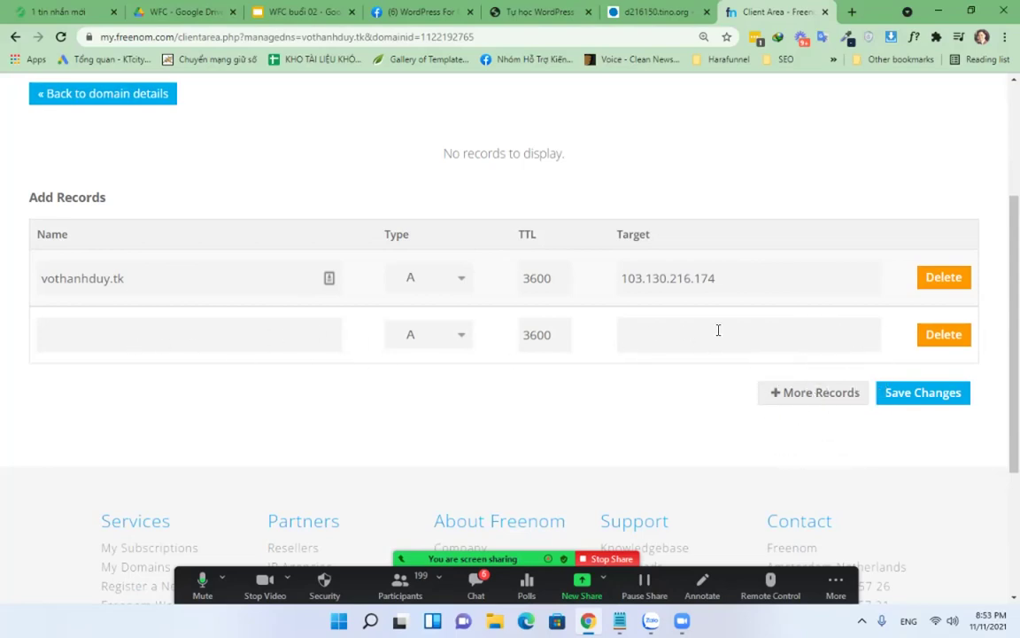
{"action": "left_click", "coordinate": [815, 398]}
{"action": "left_click", "coordinate": [816, 398]}
{"action": "left_click", "coordinate": [815, 401]}
Make the new row a CNAME named www targeting vothanhduy.tk
{"action": "left_click", "coordinate": [85, 334]}
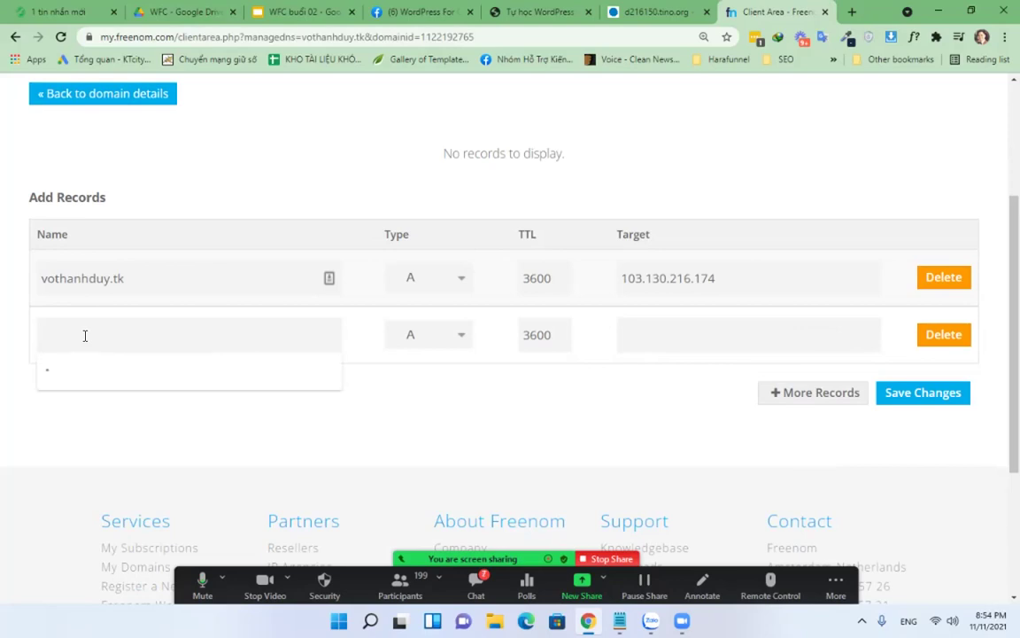
{"action": "left_click", "coordinate": [422, 336]}
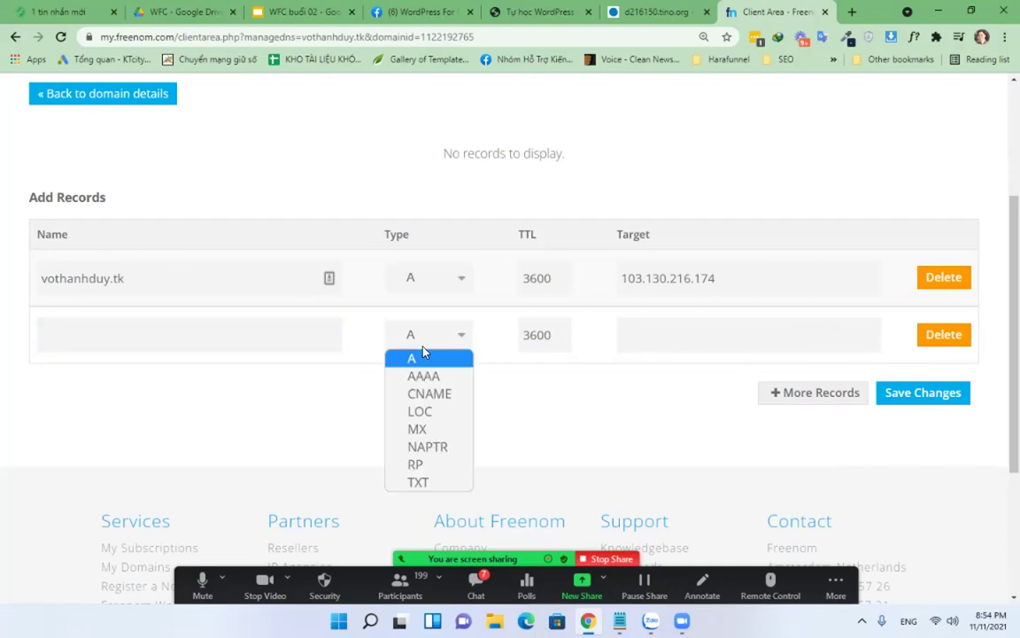
{"action": "left_click", "coordinate": [443, 395]}
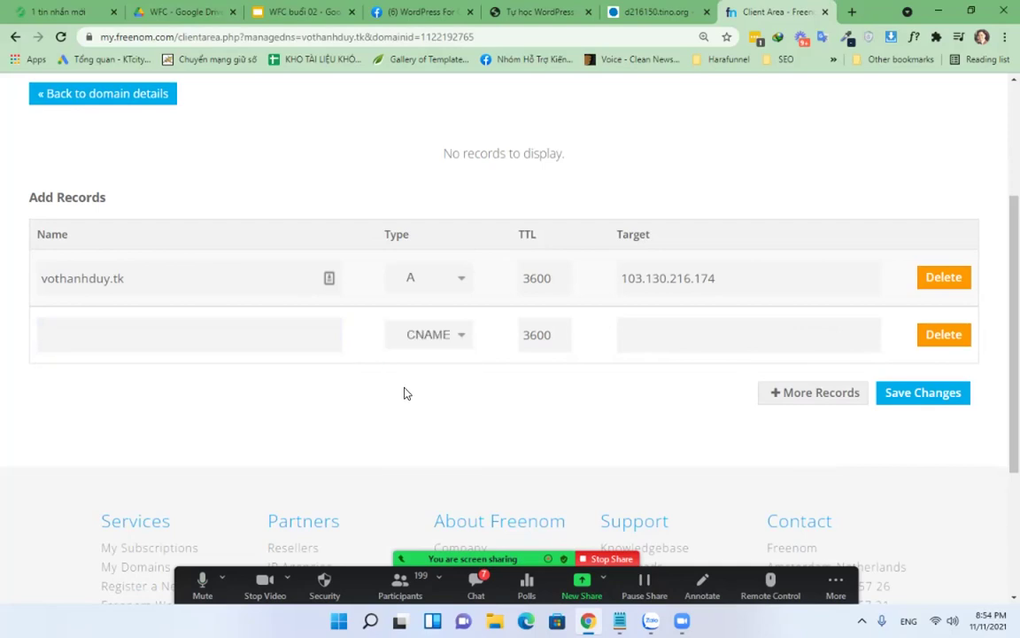
{"action": "left_click", "coordinate": [237, 333]}
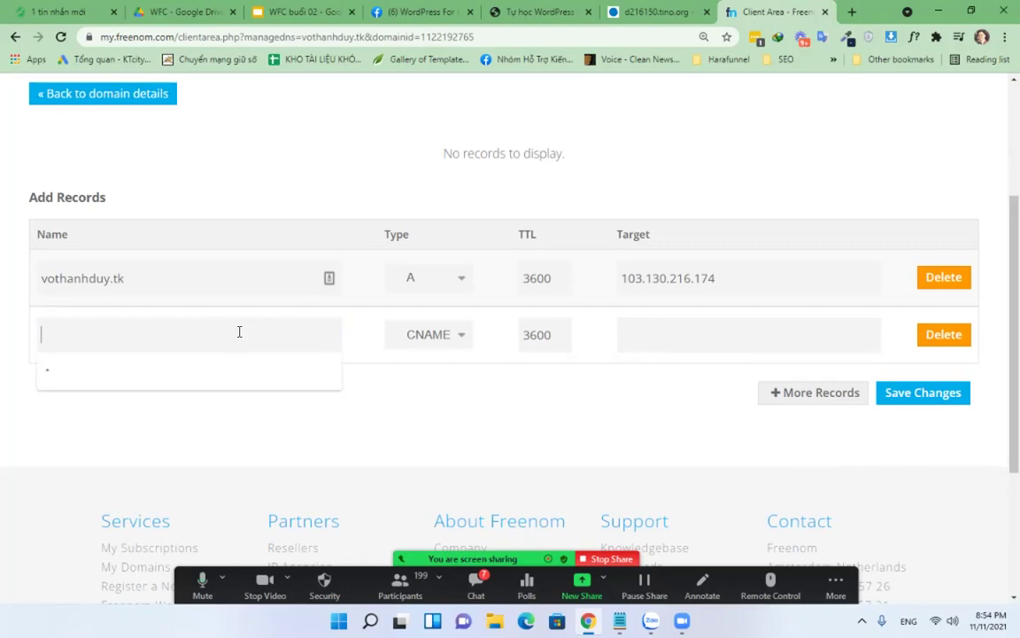
{"action": "type", "text": "@"}
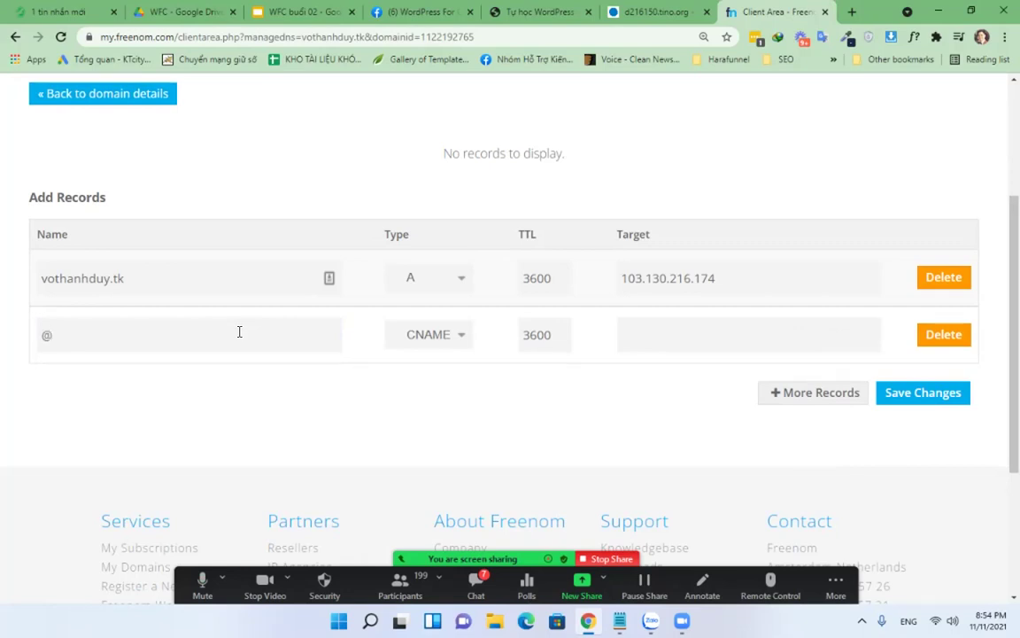
{"action": "key", "text": "BackSpace"}
{"action": "type", "text": "www"}
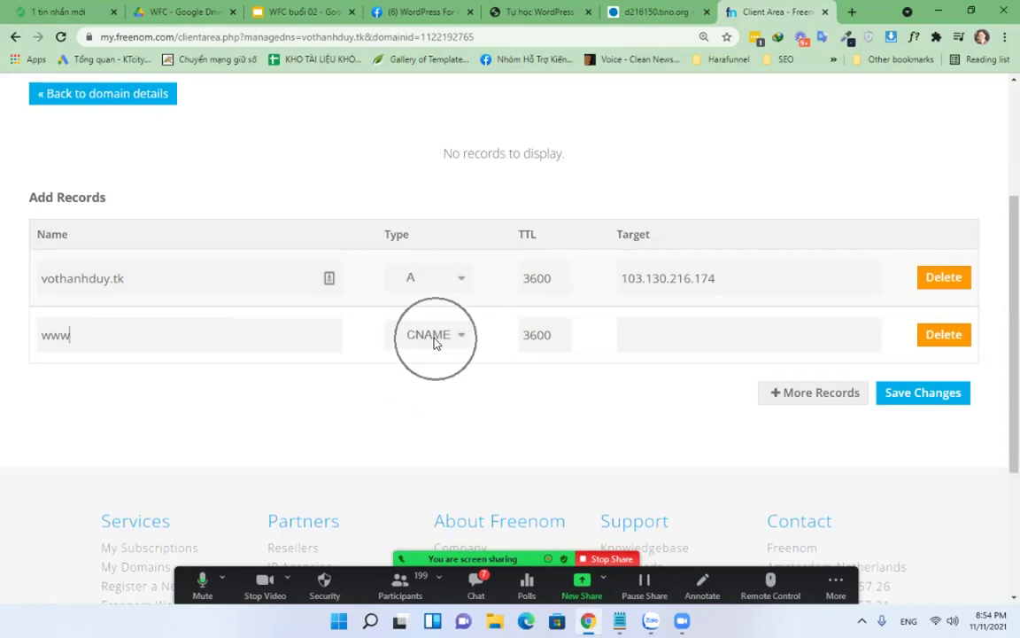
{"action": "left_click", "coordinate": [656, 341]}
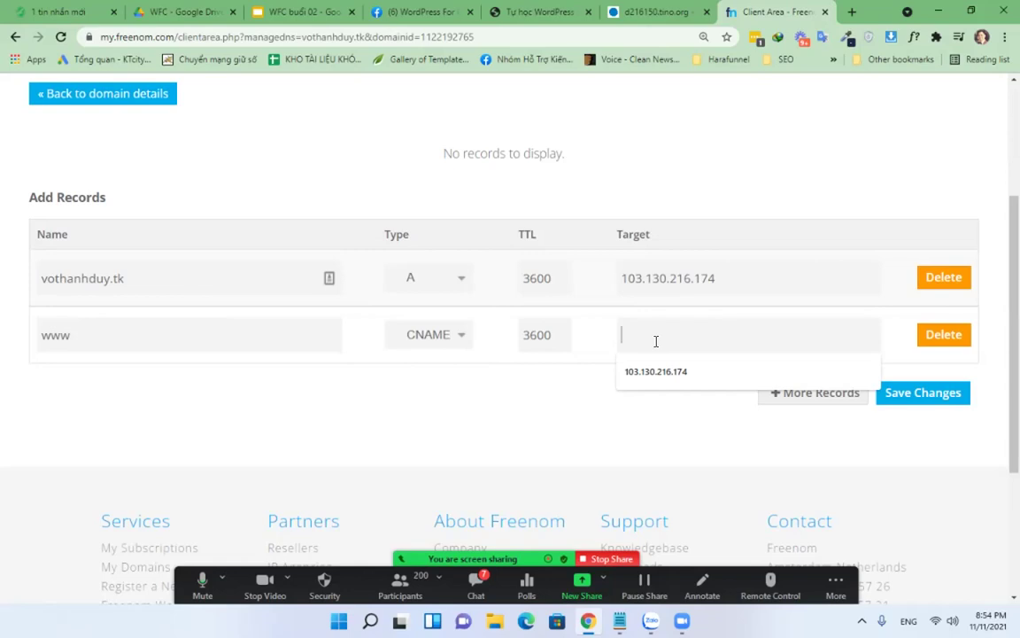
{"action": "type", "text": "vothanhduy"}
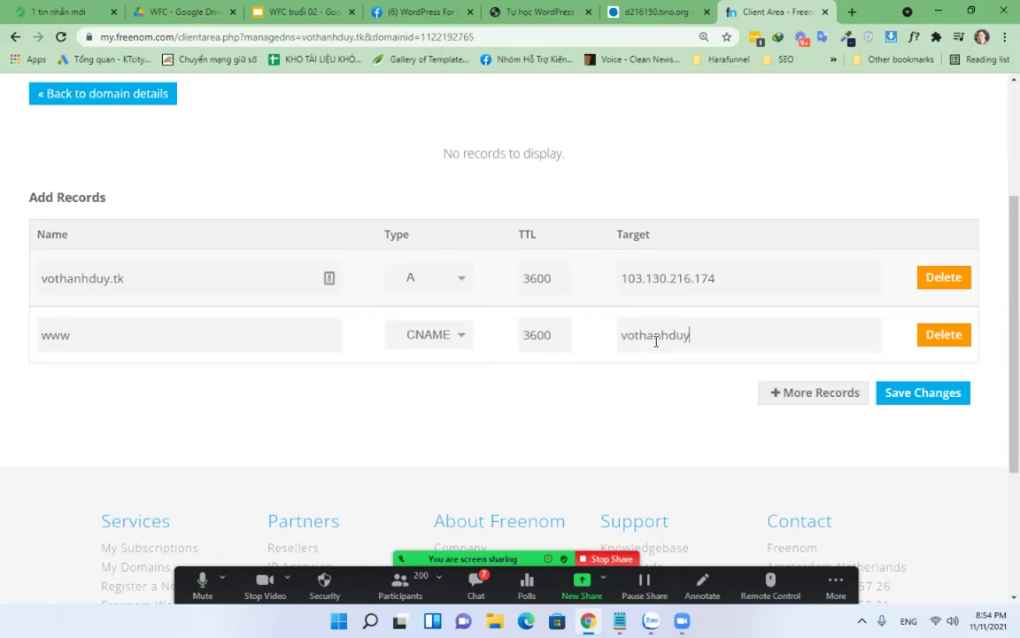
{"action": "type", "text": ".tk"}
Take a screen capture of the records table
{"action": "key", "text": "Print"}
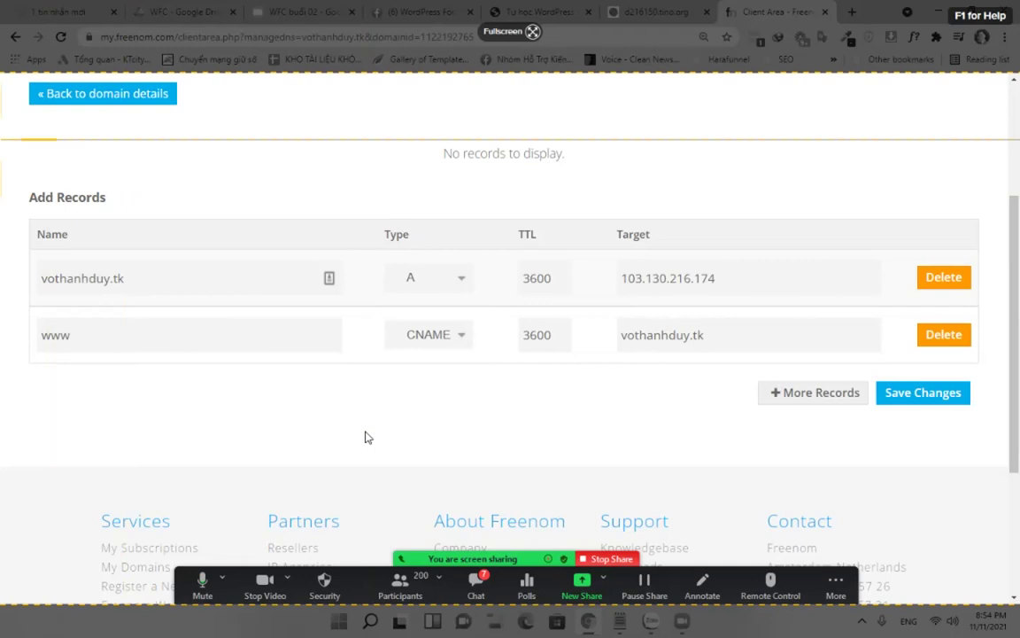
{"action": "left_click_drag", "start_coordinate": [12, 136], "coordinate": [989, 418]}
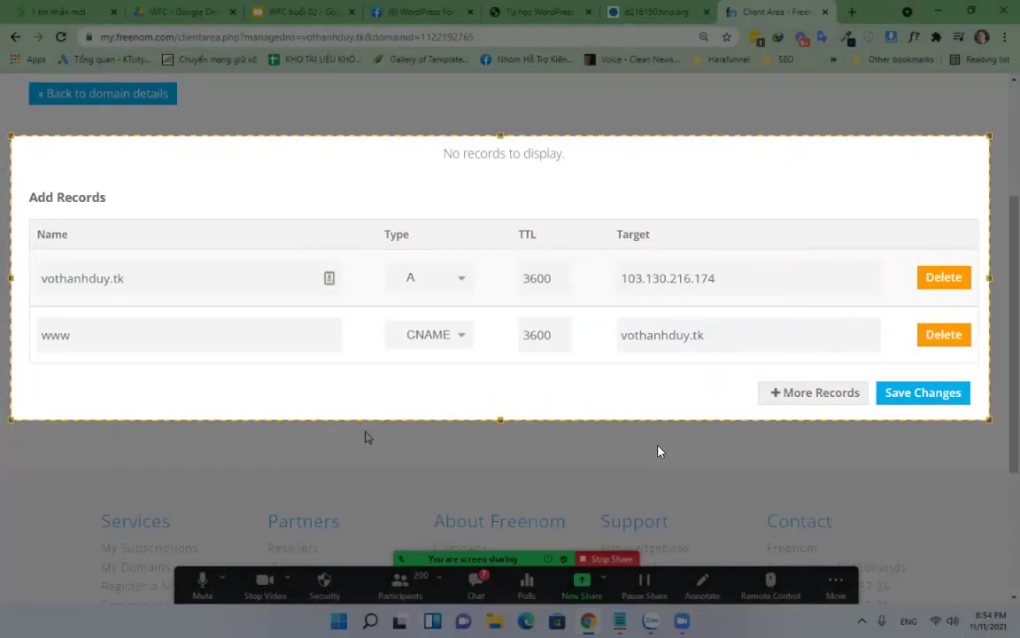
{"action": "key", "text": "ctrl+c"}
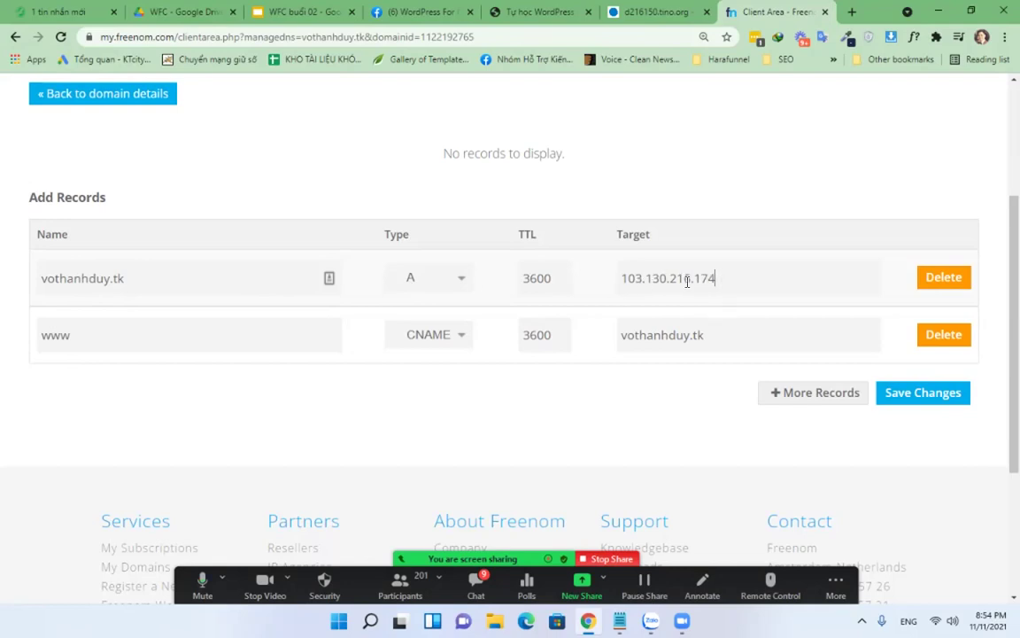
Review the A and www CNAME rows and save the DNS changes
{"action": "left_click", "coordinate": [74, 342]}
{"action": "left_click", "coordinate": [442, 347]}
{"action": "left_click", "coordinate": [442, 347]}
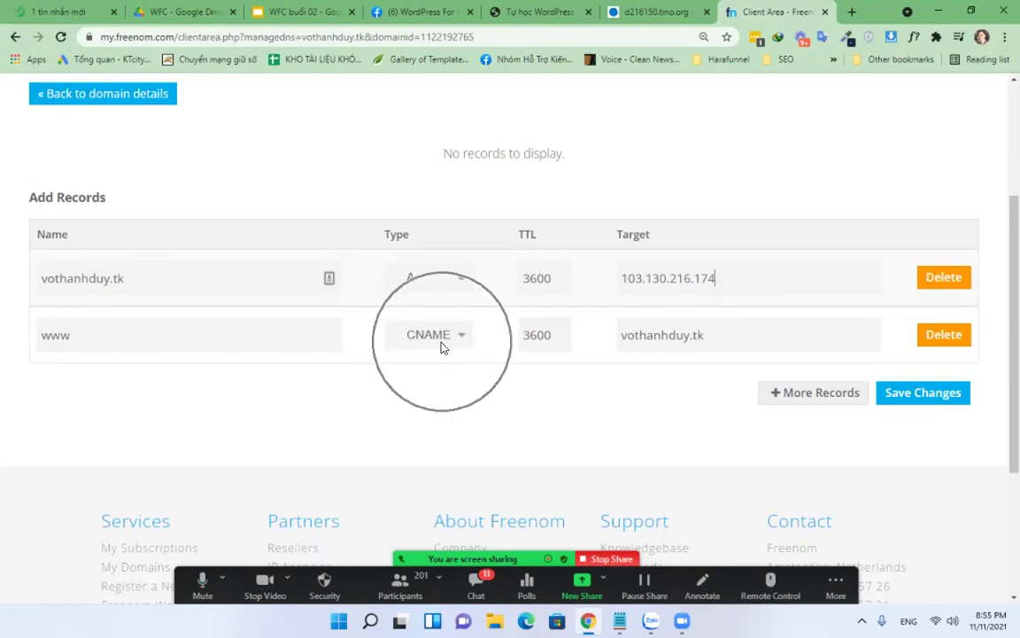
{"action": "left_click", "coordinate": [442, 348]}
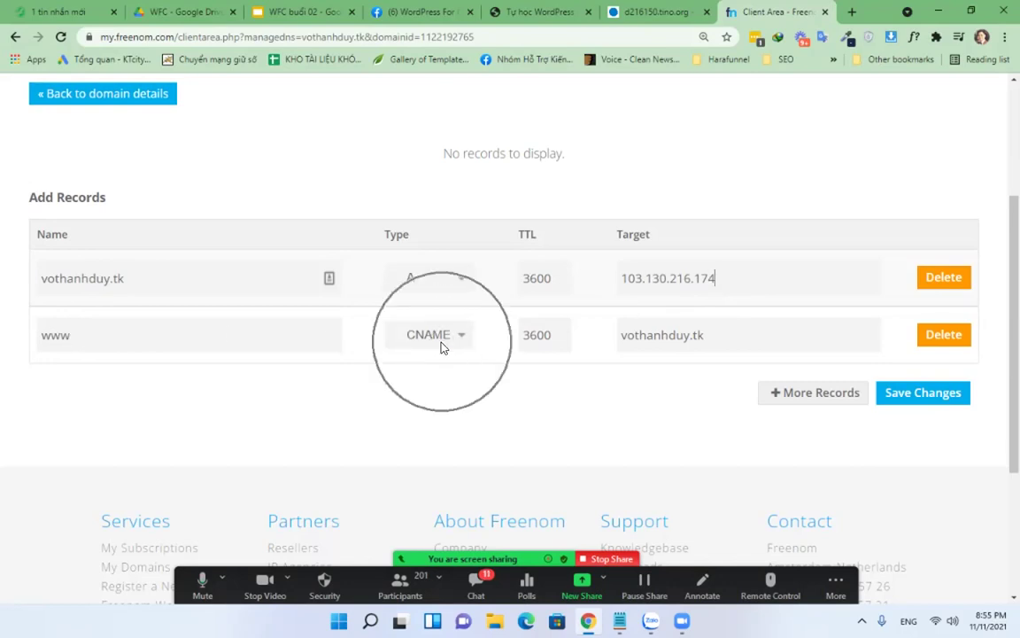
{"action": "left_click", "coordinate": [651, 344]}
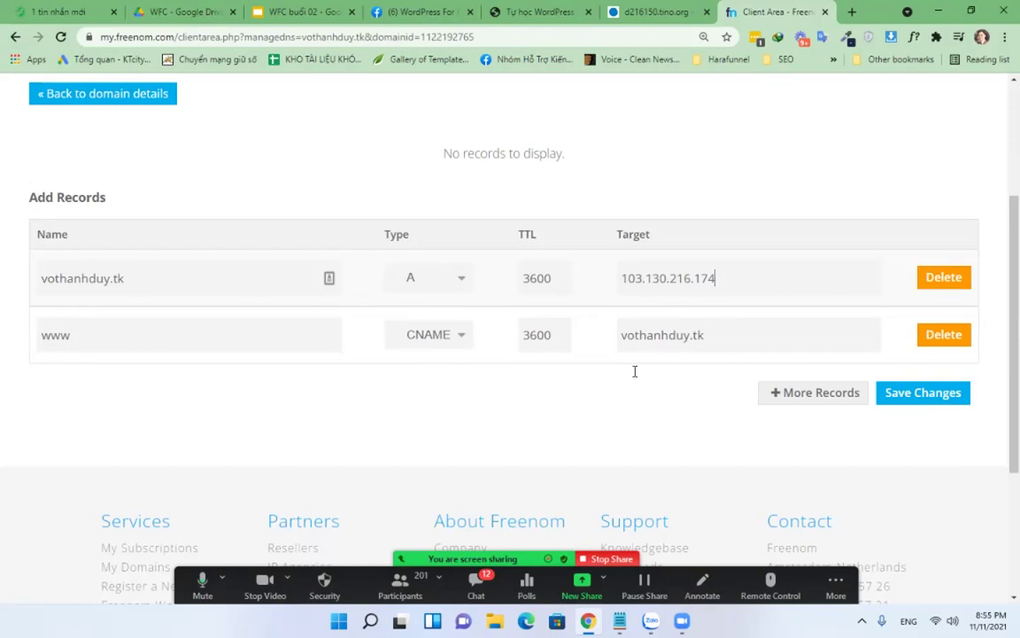
{"action": "left_click", "coordinate": [940, 396]}
{"action": "left_click", "coordinate": [849, 12]}
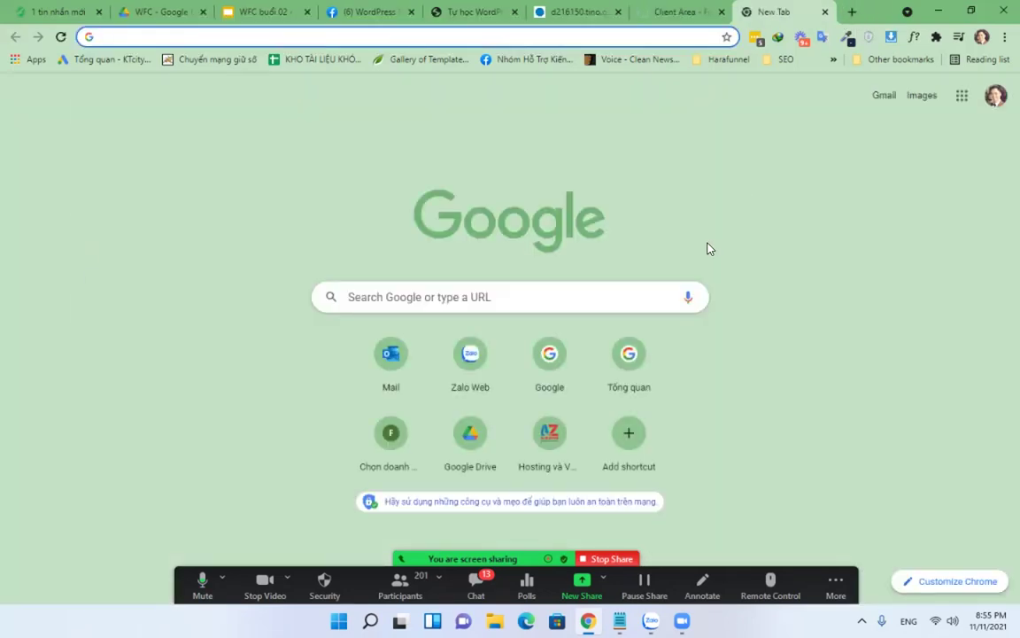
{"action": "type", "text": "tro dns ma"}
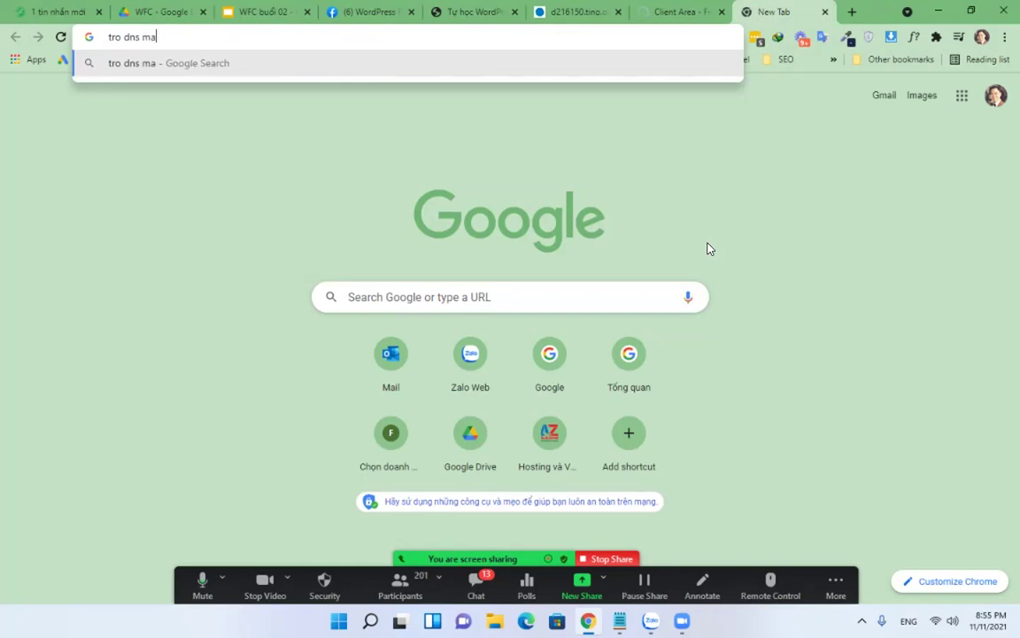
{"action": "key", "text": "BackSpace"}
{"action": "key", "text": "BackSpace"}
{"action": "type", "text": "ten mien mat bao"}
{"action": "key", "text": "Return"}
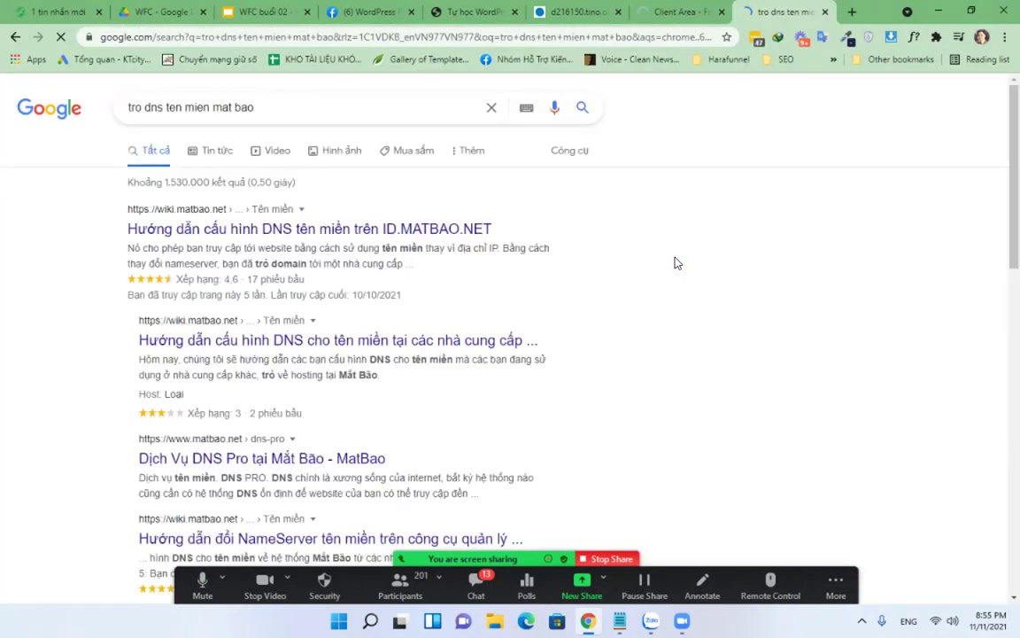
{"action": "left_click", "coordinate": [325, 227]}
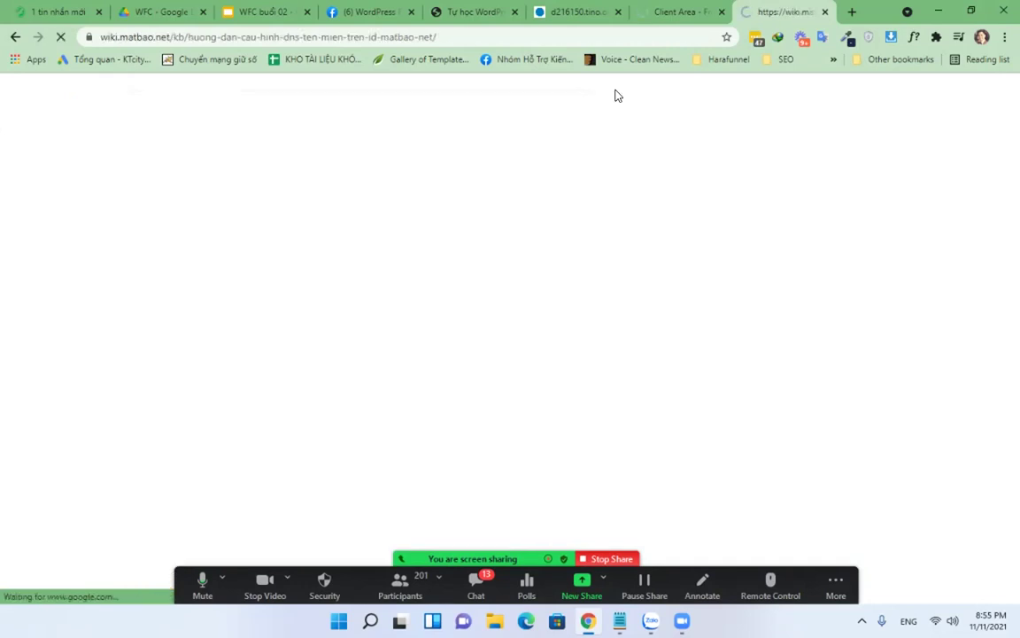
{"action": "left_click", "coordinate": [281, 37]}
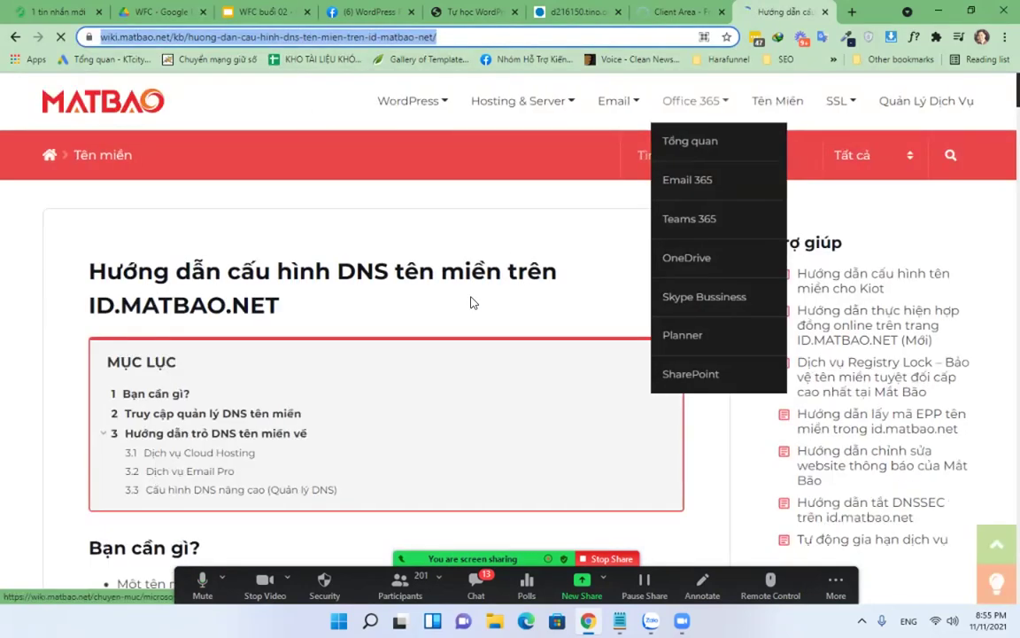
{"action": "key", "text": "ctrl+w"}
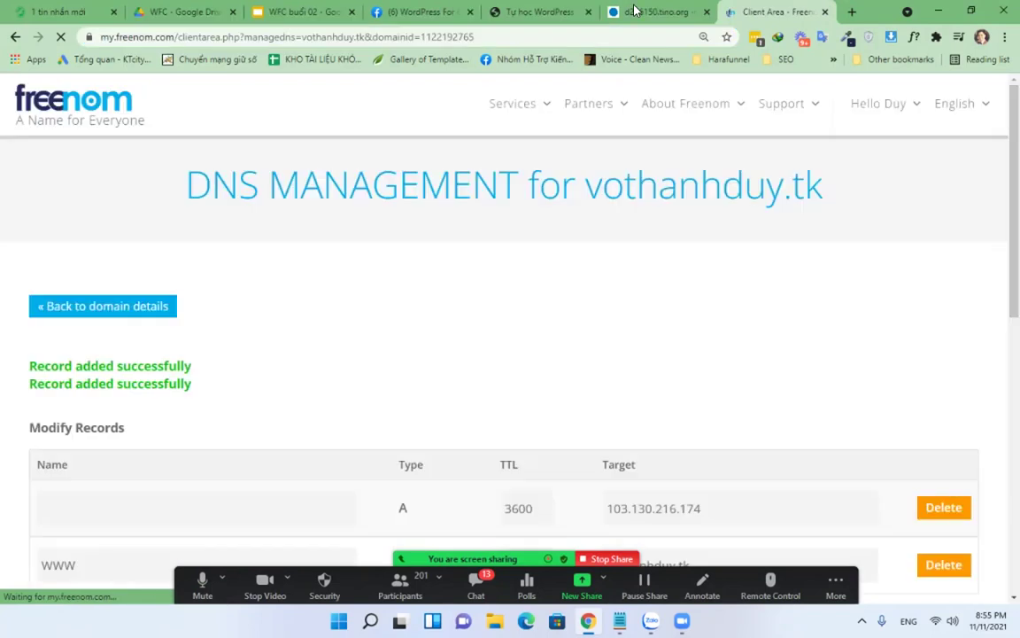
{"action": "scroll", "coordinate": [588, 469], "scroll_direction": "down", "scroll_amount": 2}
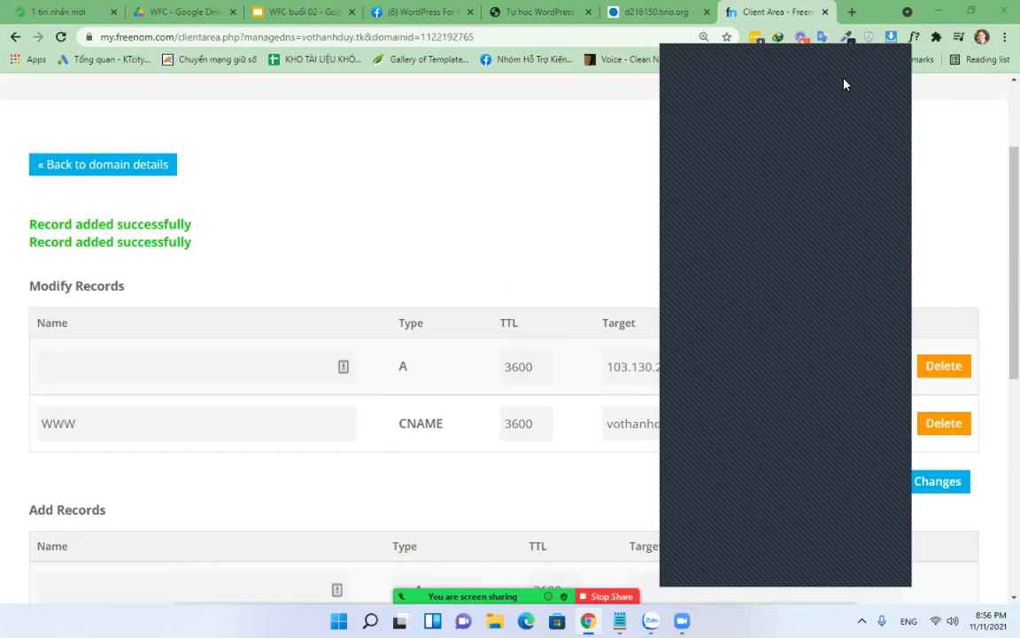
{"action": "scroll", "coordinate": [354, 439], "scroll_direction": "down", "scroll_amount": 2}
{"action": "scroll", "coordinate": [313, 300], "scroll_direction": "up", "scroll_amount": 1}
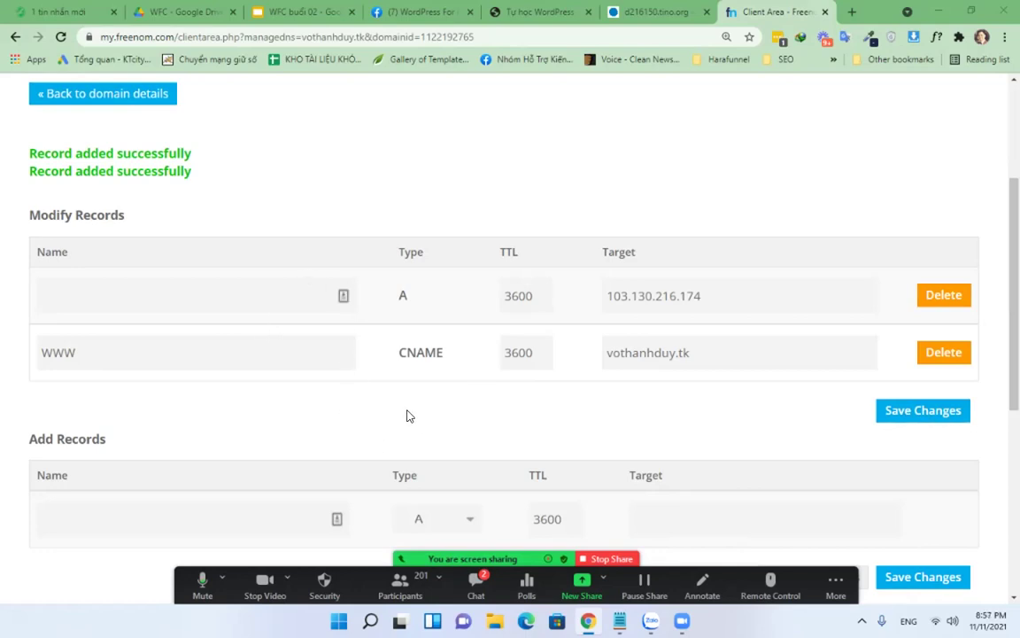
{"action": "scroll", "coordinate": [224, 378], "scroll_direction": "up", "scroll_amount": 1}
{"action": "scroll", "coordinate": [223, 378], "scroll_direction": "down", "scroll_amount": 1}
{"action": "scroll", "coordinate": [224, 378], "scroll_direction": "up", "scroll_amount": 1}
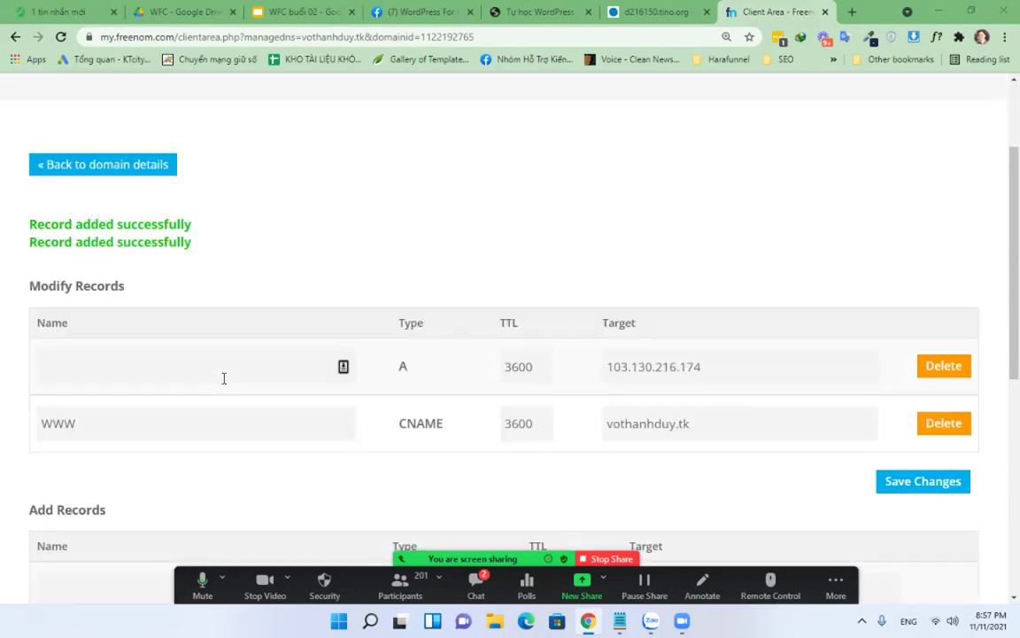
{"action": "left_click", "coordinate": [88, 368]}
{"action": "left_click", "coordinate": [88, 368]}
{"action": "left_click", "coordinate": [75, 364]}
{"action": "left_click", "coordinate": [75, 364]}
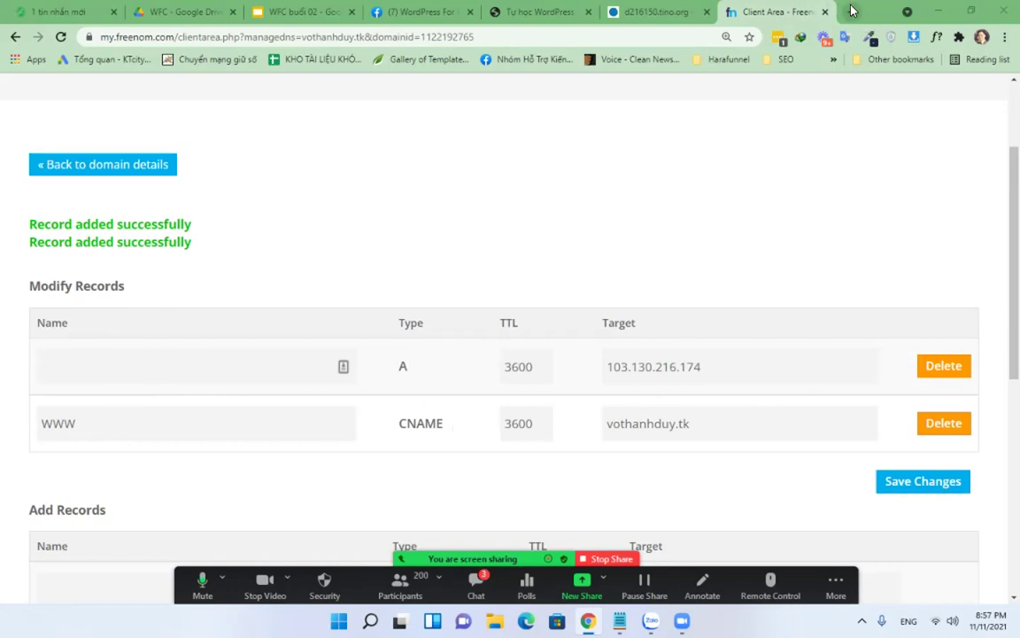
Try vothanhduy.tk in a new tab, which fails to resolve, then return to Freenom's records
{"action": "left_click", "coordinate": [851, 10]}
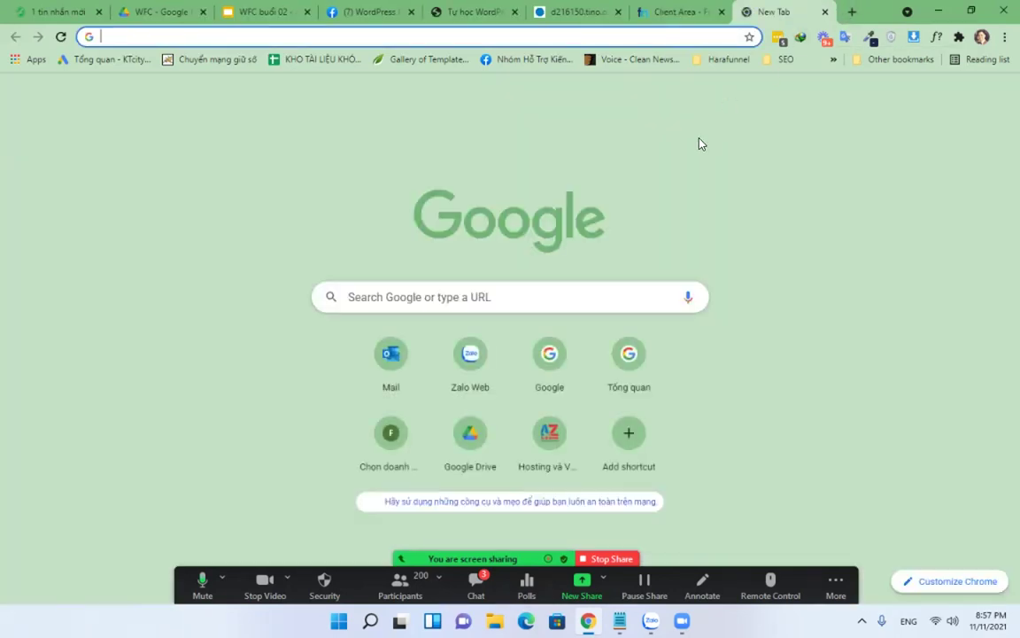
{"action": "type", "text": "vothanhduy"}
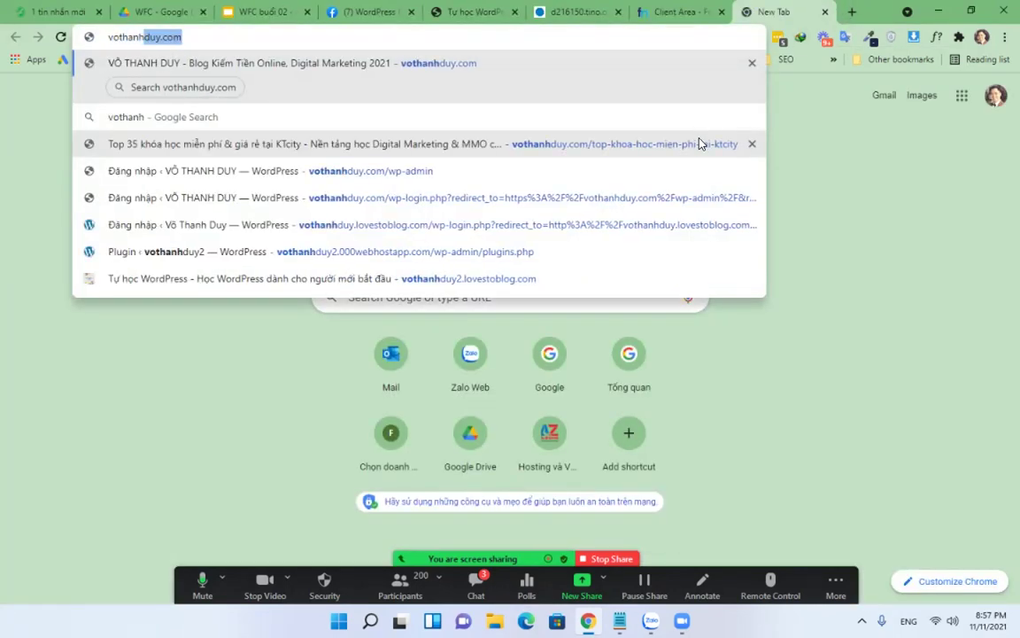
{"action": "type", "text": ".tk"}
{"action": "key", "text": "Return"}
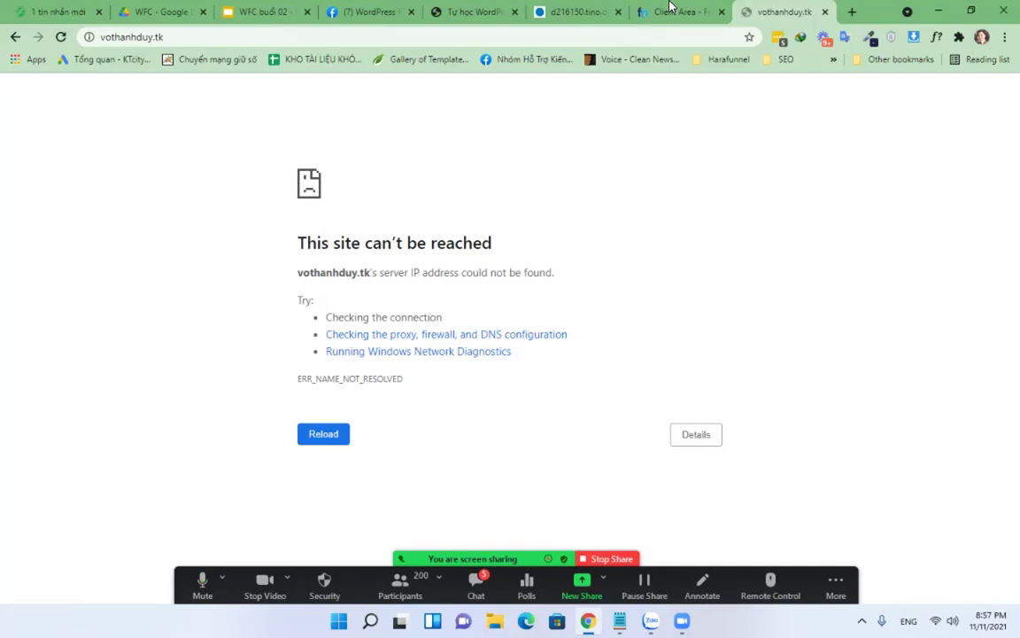
{"action": "left_click", "coordinate": [646, 16]}
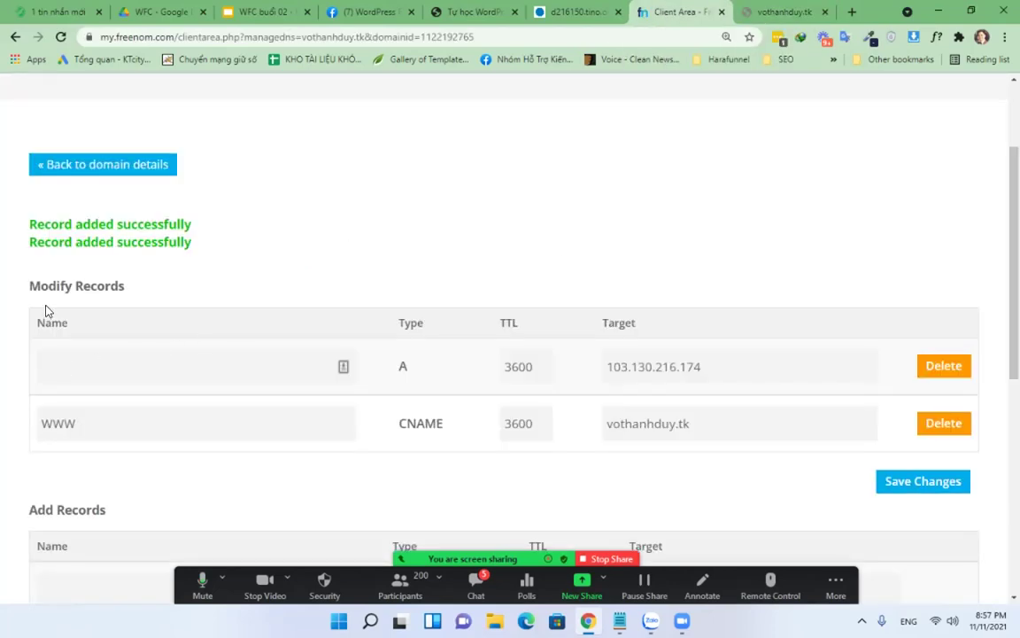
{"action": "left_click", "coordinate": [62, 363]}
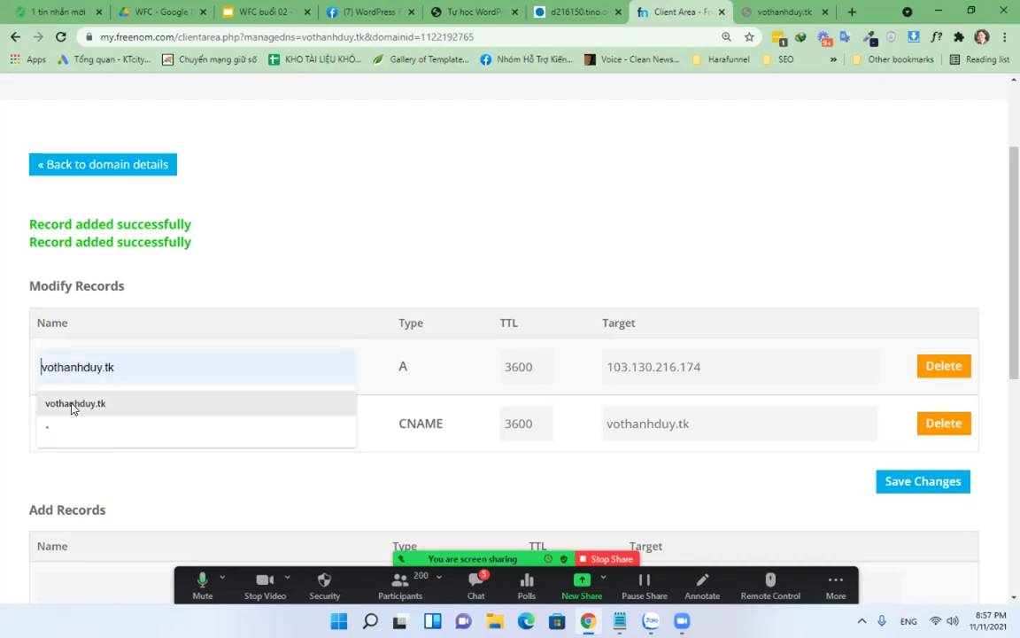
Fill the A record name with vothanhduy.tk and save the modified records
{"action": "left_click", "coordinate": [74, 404]}
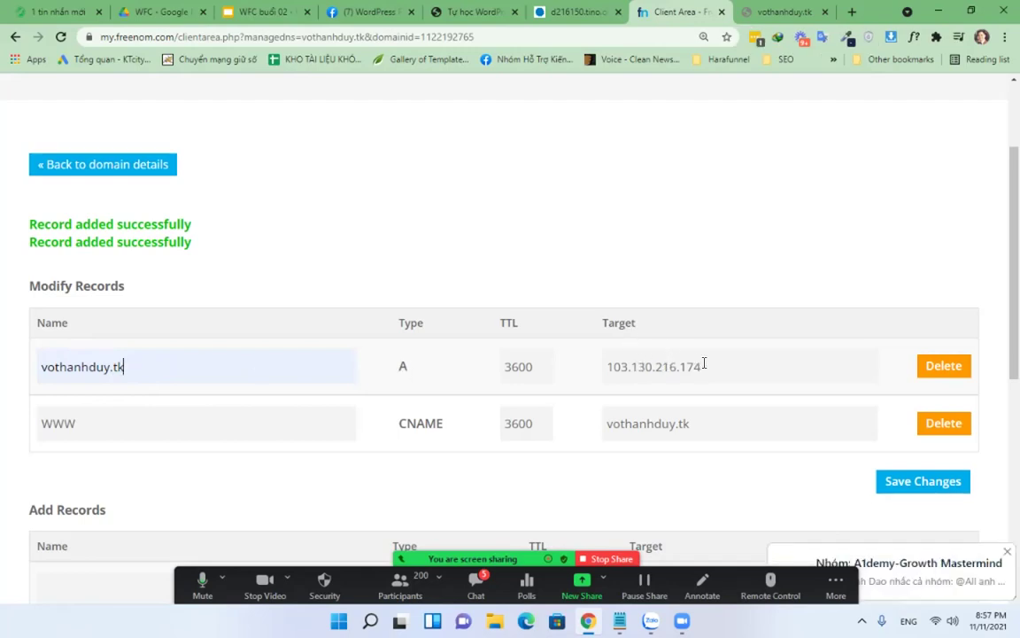
{"action": "left_click", "coordinate": [908, 487]}
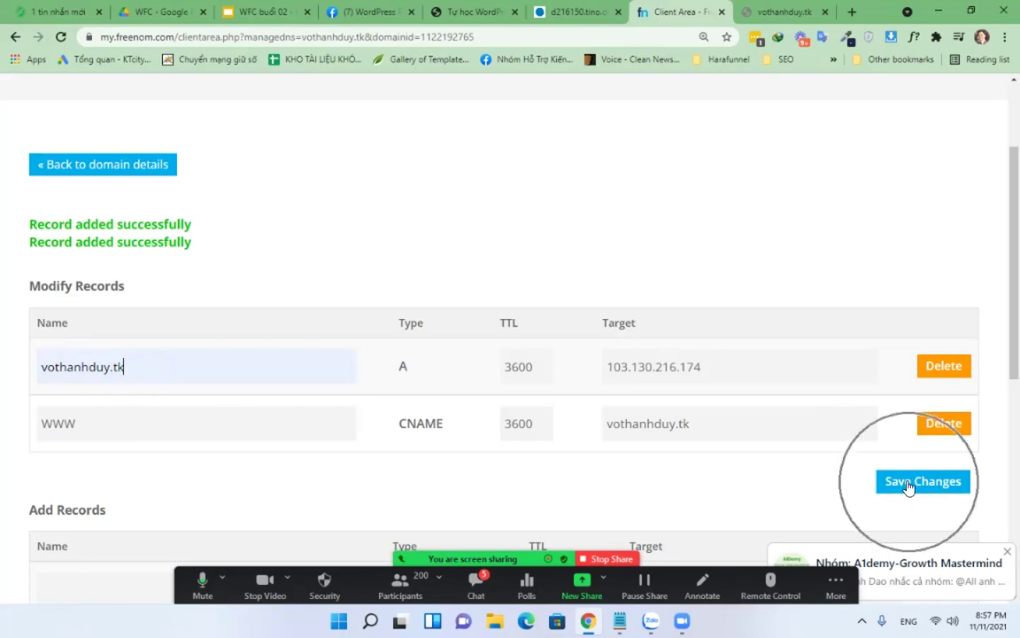
{"action": "left_click", "coordinate": [908, 487]}
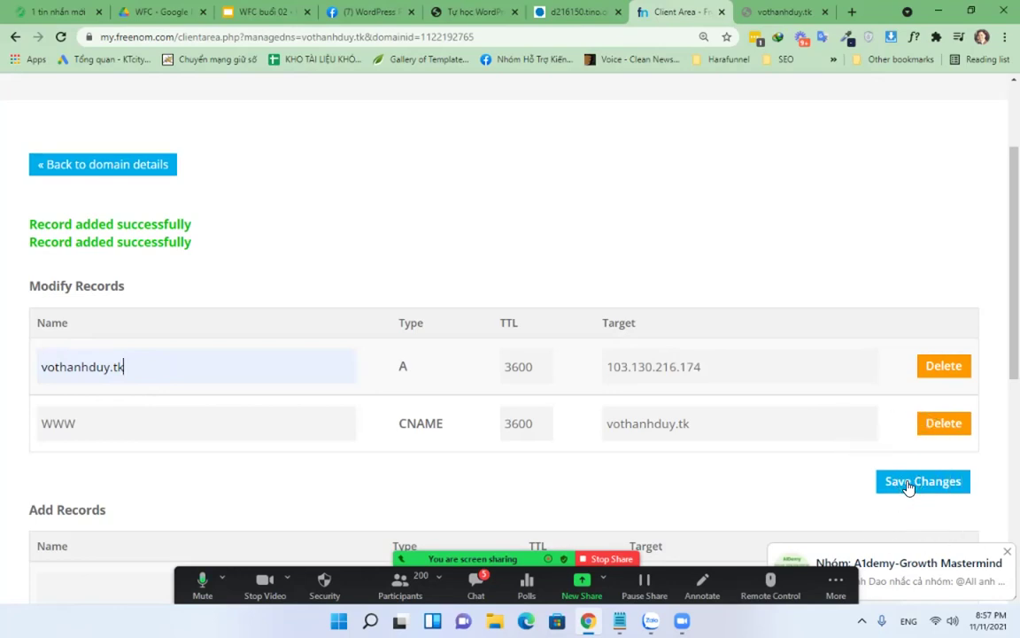
{"action": "left_click", "coordinate": [908, 487]}
{"action": "left_click", "coordinate": [908, 487]}
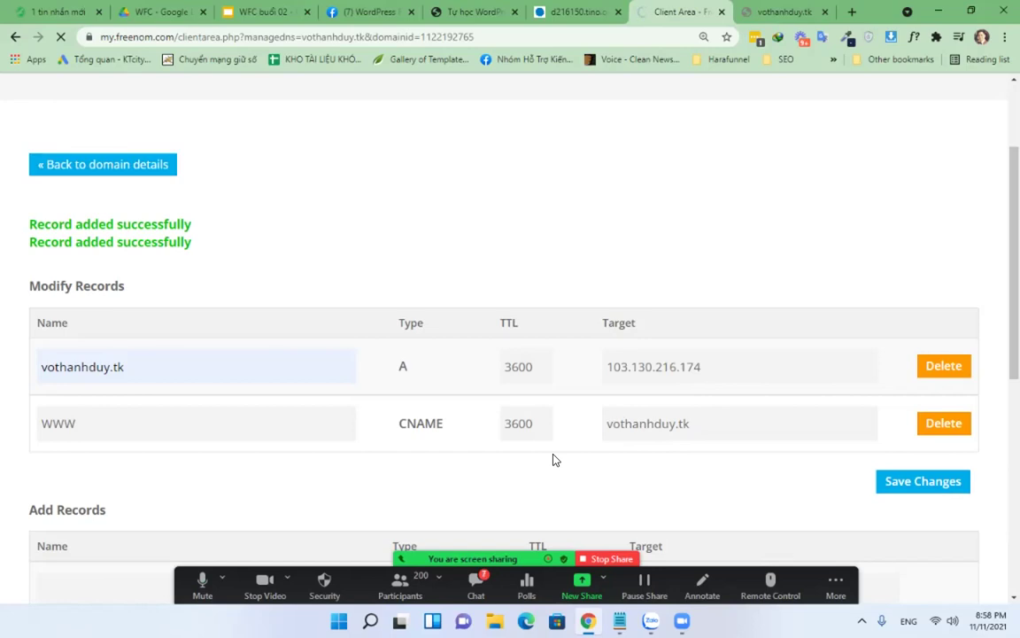
{"action": "left_click", "coordinate": [935, 484]}
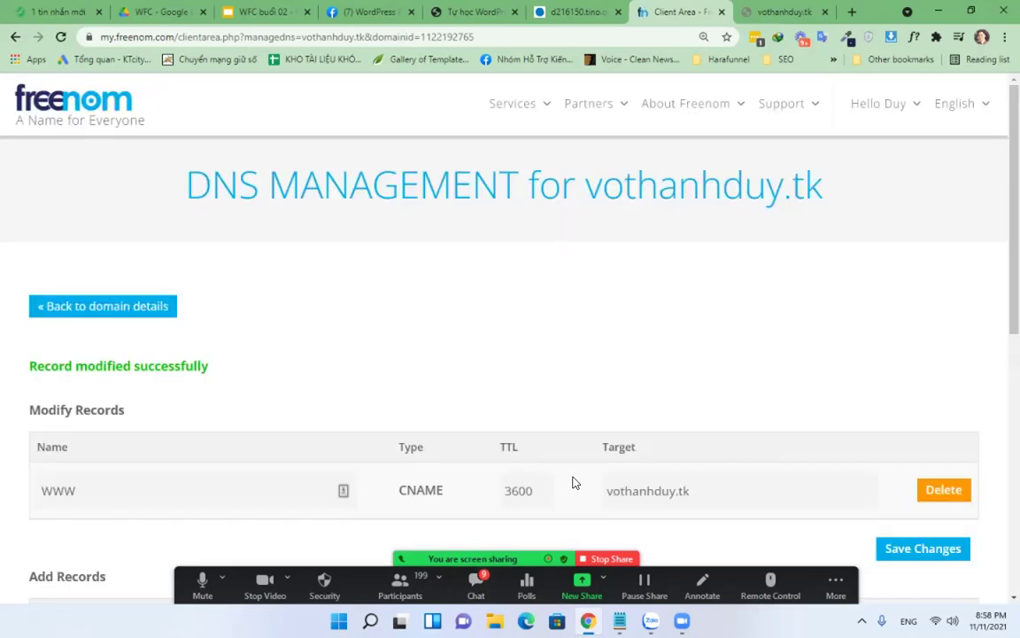
Recheck the vothanhduy.tk tab, which still fails to resolve, alternating with Freenom's DNS page
{"action": "scroll", "coordinate": [578, 476], "scroll_direction": "up", "scroll_amount": 1}
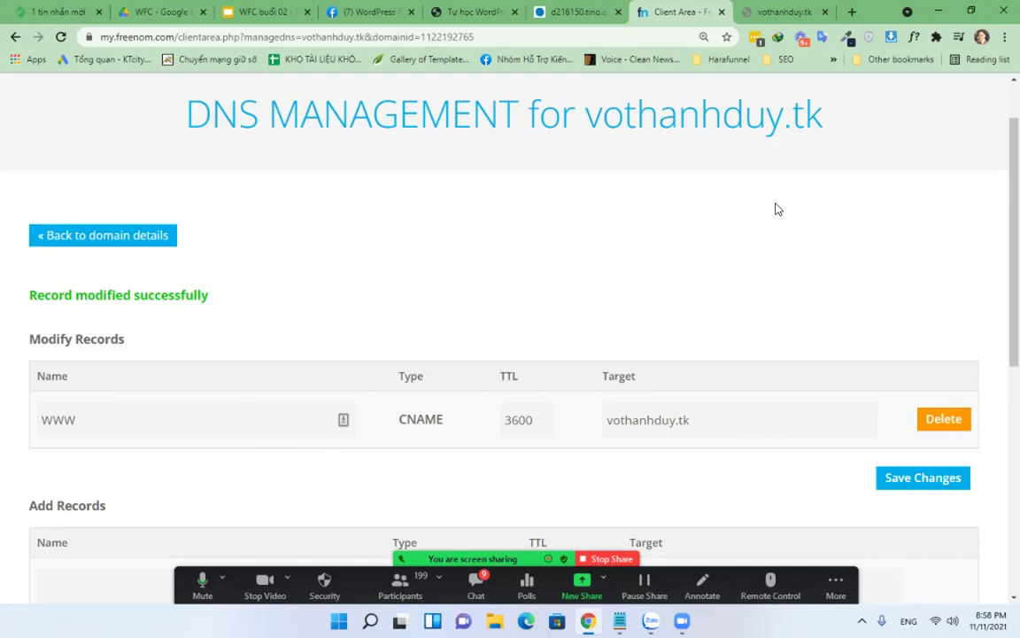
{"action": "left_click", "coordinate": [772, 11]}
{"action": "left_click", "coordinate": [355, 38]}
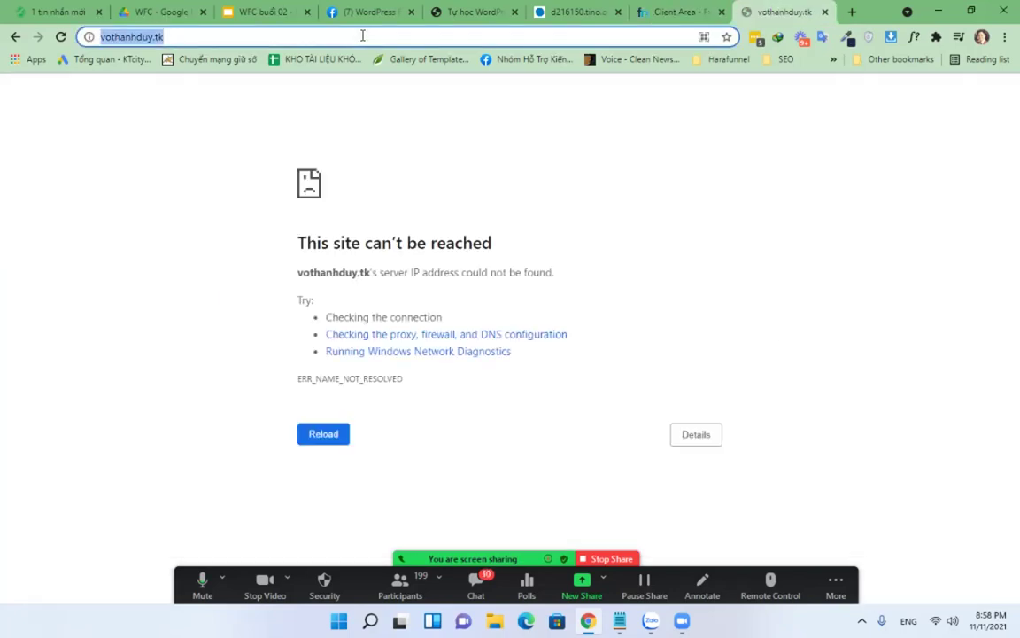
{"action": "left_click", "coordinate": [656, 240]}
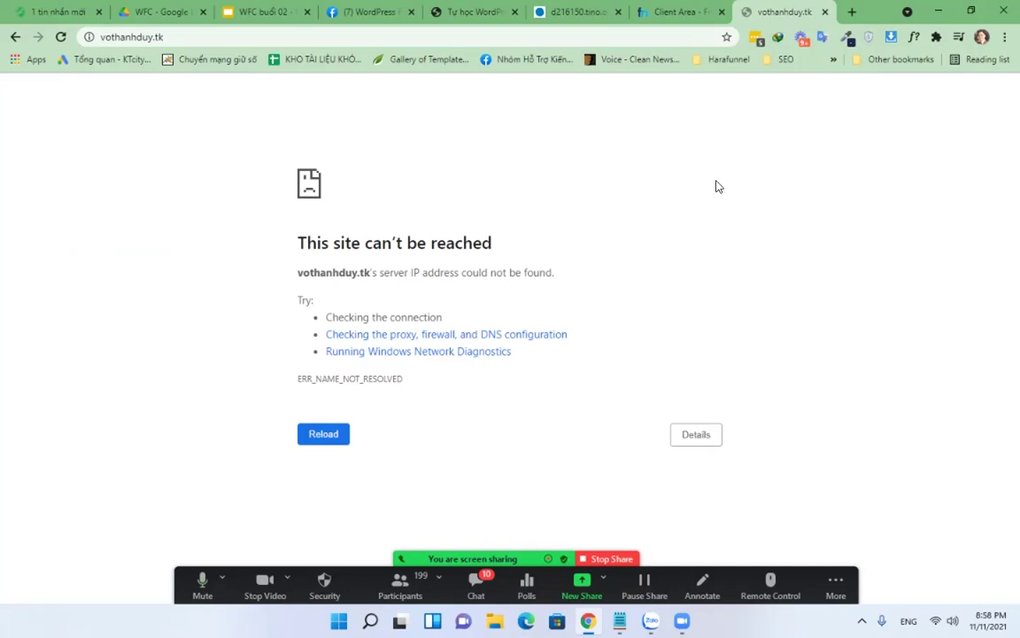
{"action": "left_click", "coordinate": [660, 11]}
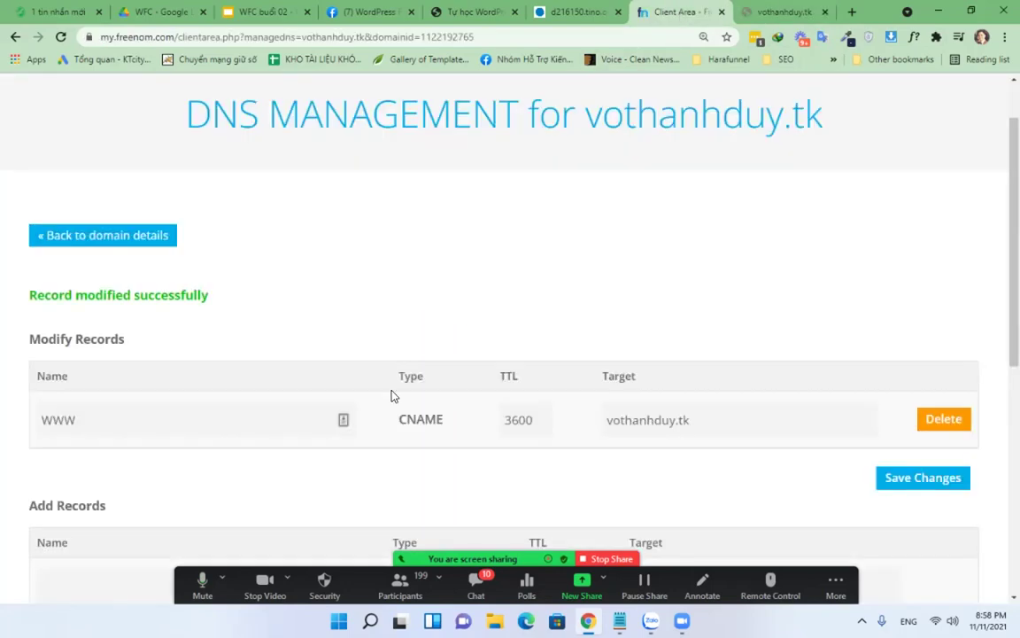
{"action": "scroll", "coordinate": [391, 395], "scroll_direction": "down", "scroll_amount": 3}
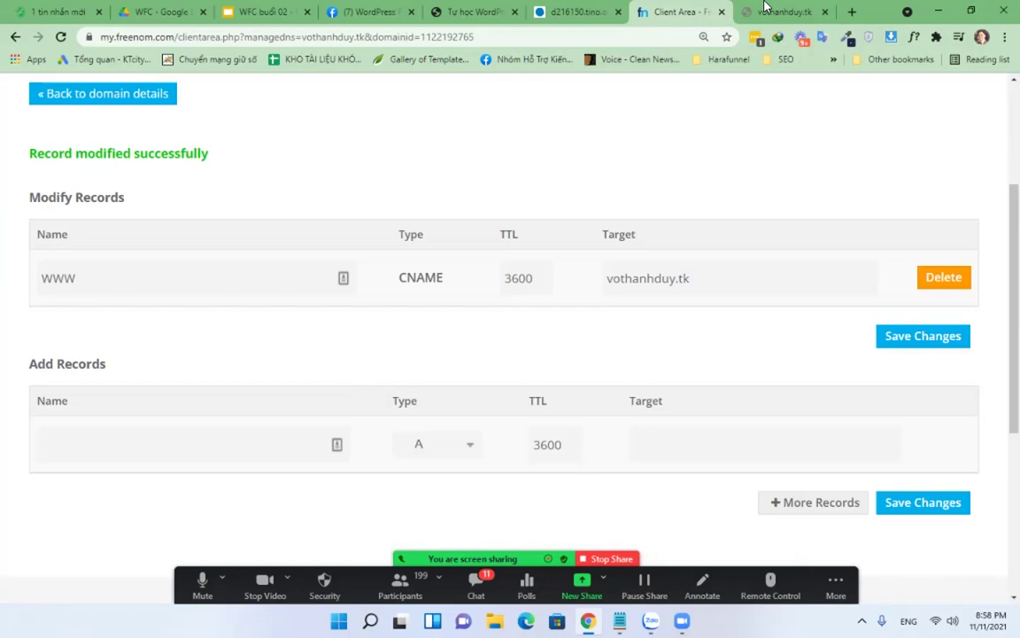
{"action": "left_click", "coordinate": [767, 11]}
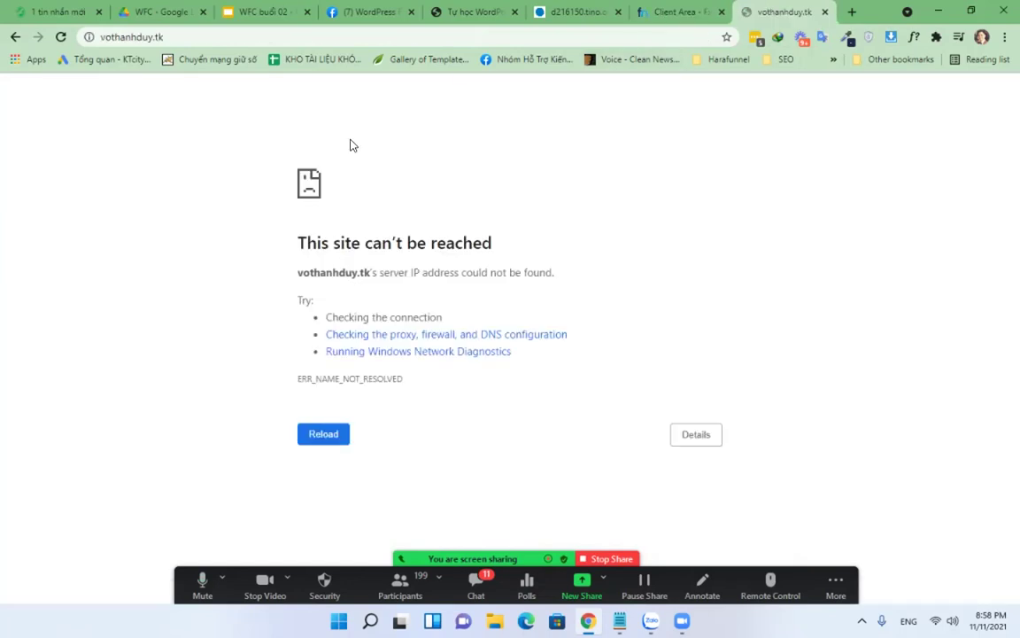
Add and save an A record named vothanhduy.tk targeting 103.130.216.174
{"action": "left_click", "coordinate": [640, 11]}
{"action": "left_click", "coordinate": [154, 446]}
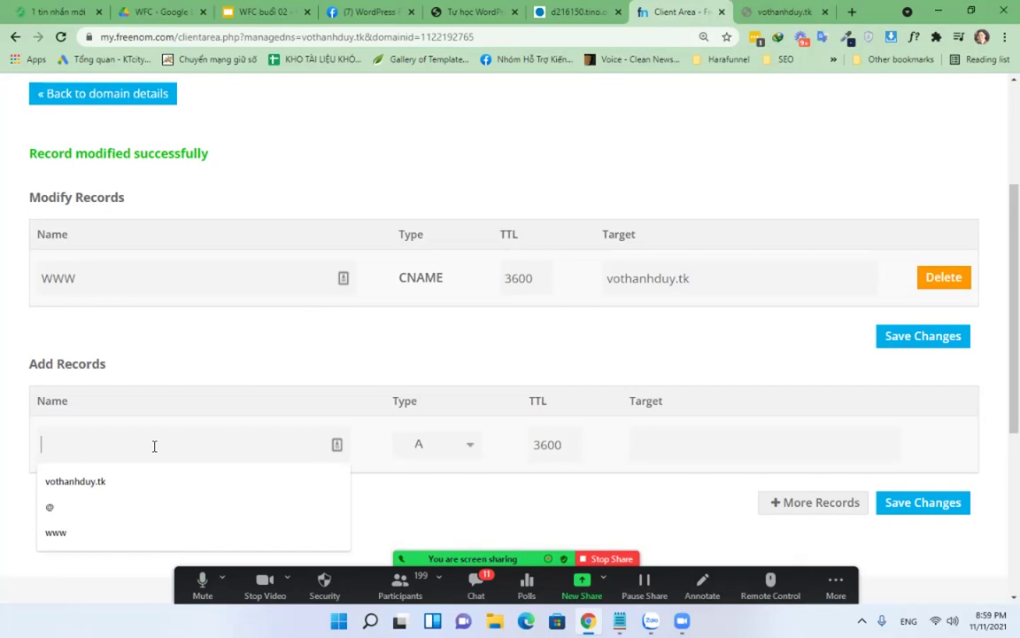
{"action": "left_click", "coordinate": [132, 482]}
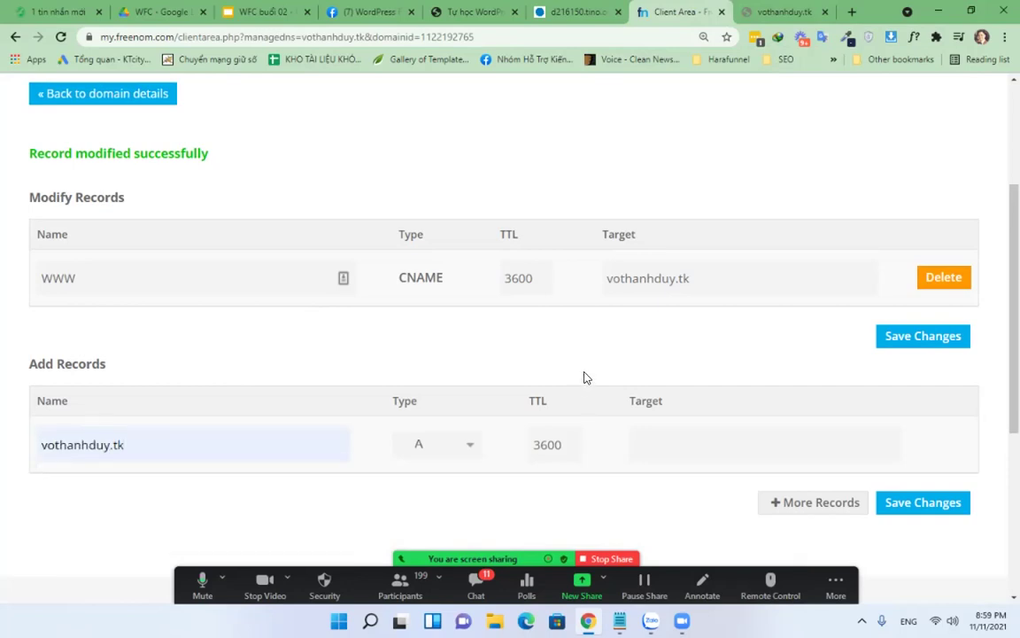
{"action": "left_click", "coordinate": [695, 445]}
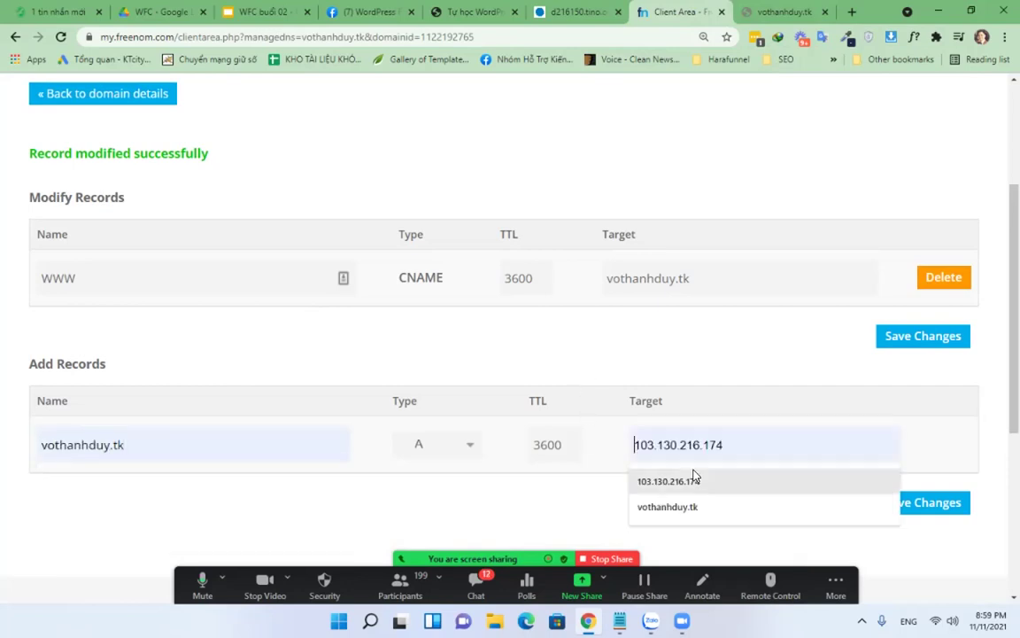
{"action": "left_click", "coordinate": [683, 479]}
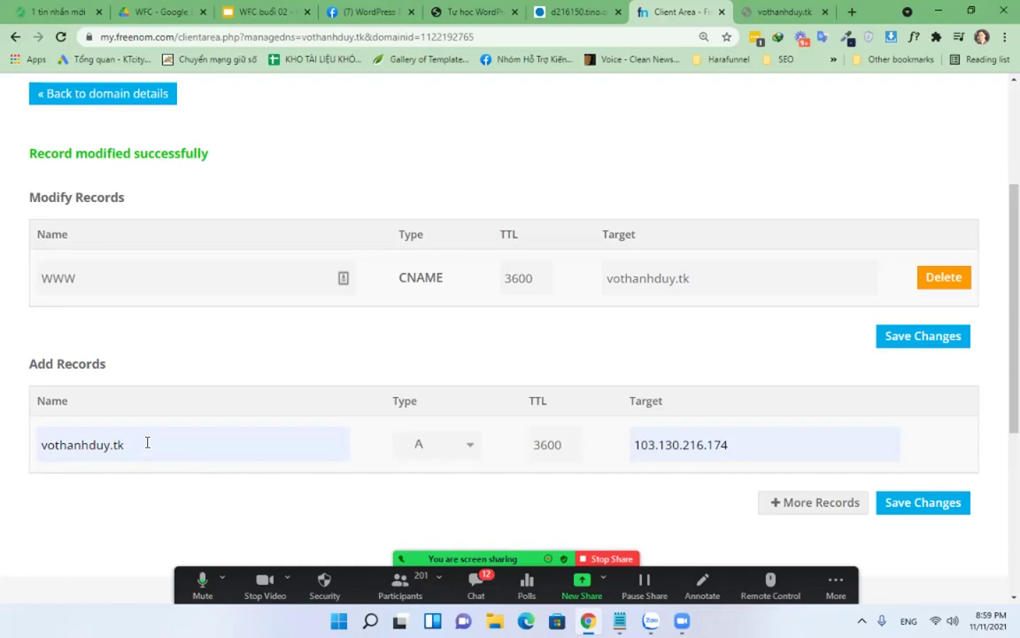
{"action": "key", "text": "ctrl"}
{"action": "key", "text": "ctrl"}
{"action": "key", "text": "ctrl"}
{"action": "left_click", "coordinate": [921, 503]}
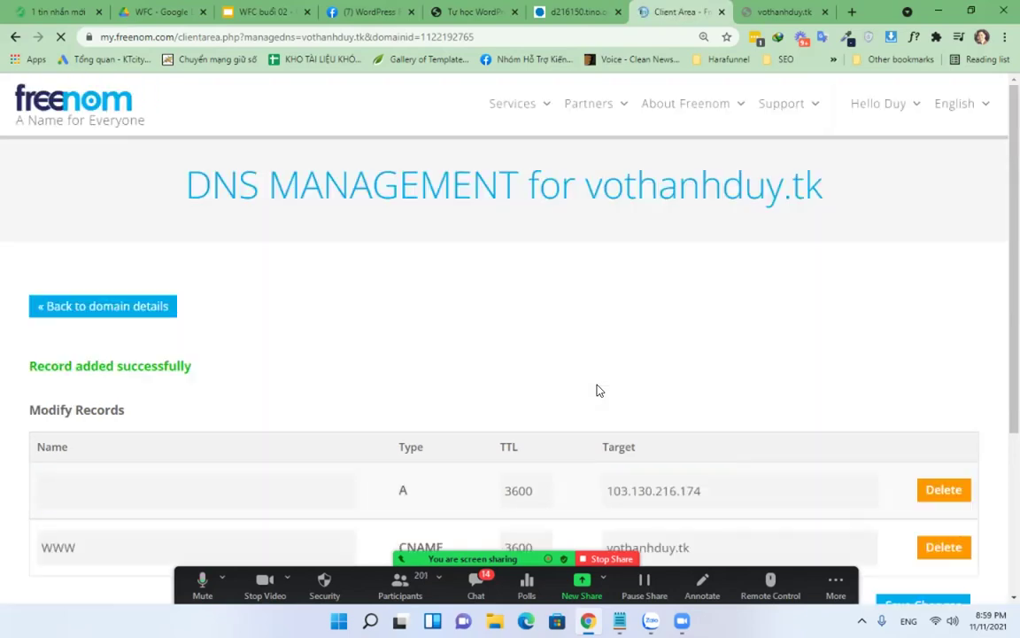
{"action": "scroll", "coordinate": [597, 391], "scroll_direction": "down", "scroll_amount": 3}
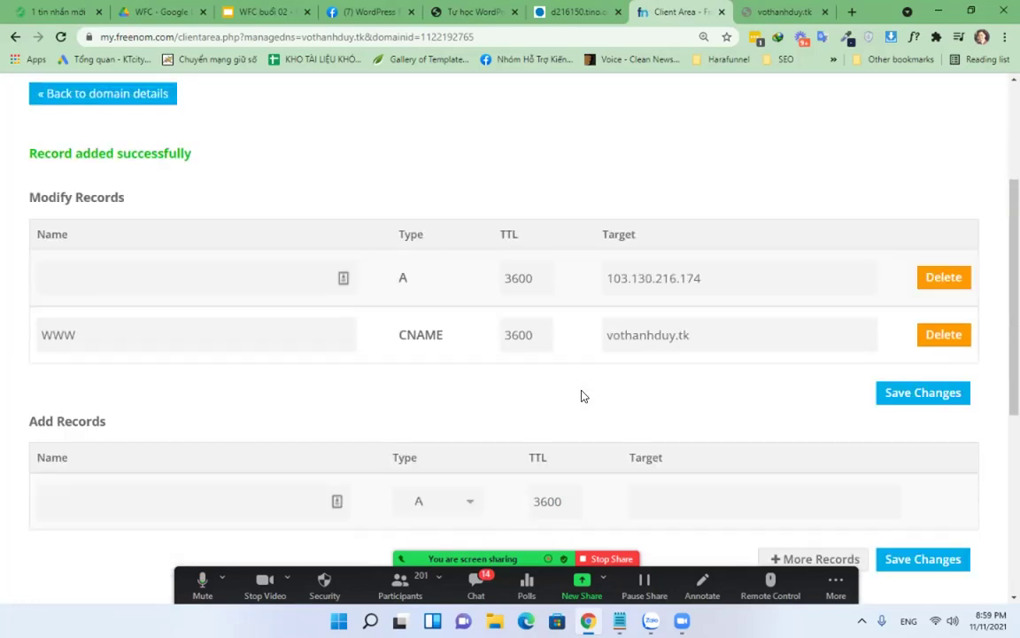
Reload the vothanhduy.tk site tab
{"action": "scroll", "coordinate": [582, 395], "scroll_direction": "up", "scroll_amount": 2}
{"action": "scroll", "coordinate": [582, 396], "scroll_direction": "down", "scroll_amount": 3}
{"action": "scroll", "coordinate": [583, 396], "scroll_direction": "up", "scroll_amount": 3}
{"action": "left_click", "coordinate": [784, 11]}
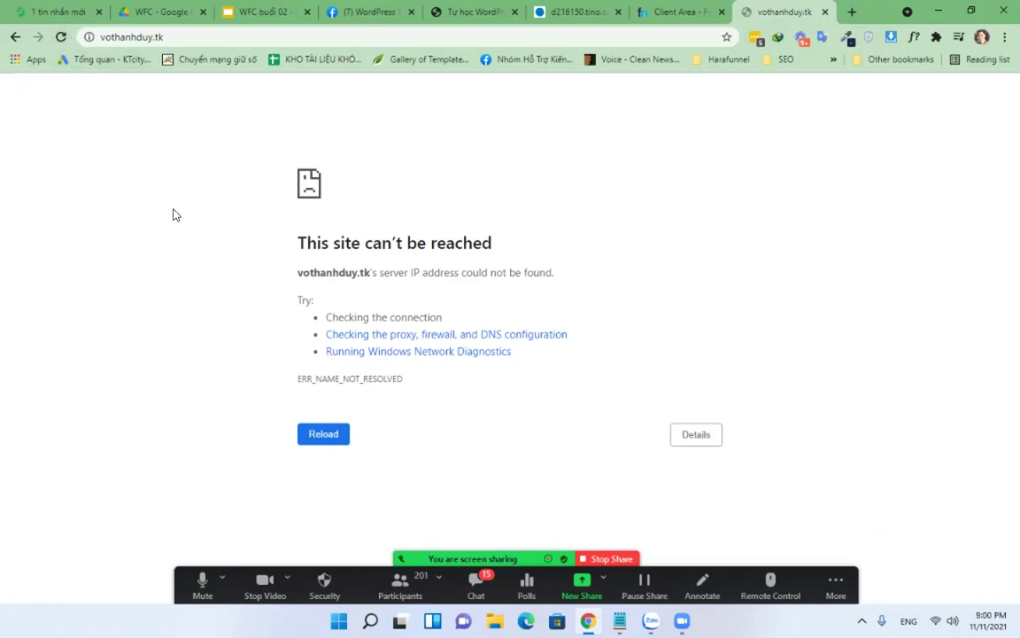
{"action": "left_click", "coordinate": [61, 38]}
Back in Freenom, name the A record vothanhduy.tk and save the DNS records
{"action": "left_click", "coordinate": [659, 12]}
{"action": "left_click", "coordinate": [116, 407]}
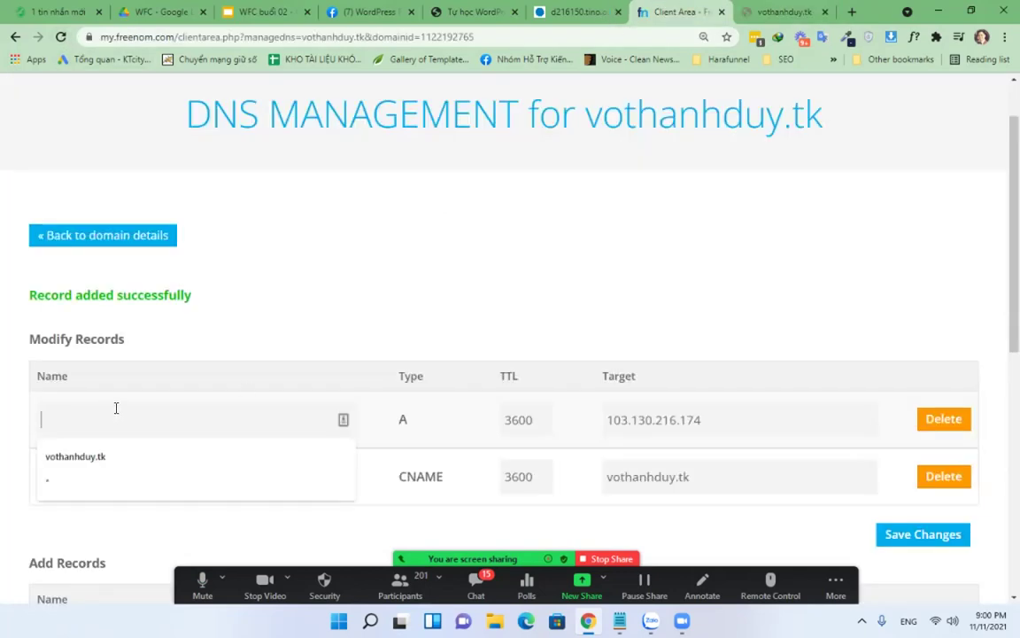
{"action": "left_click", "coordinate": [94, 456]}
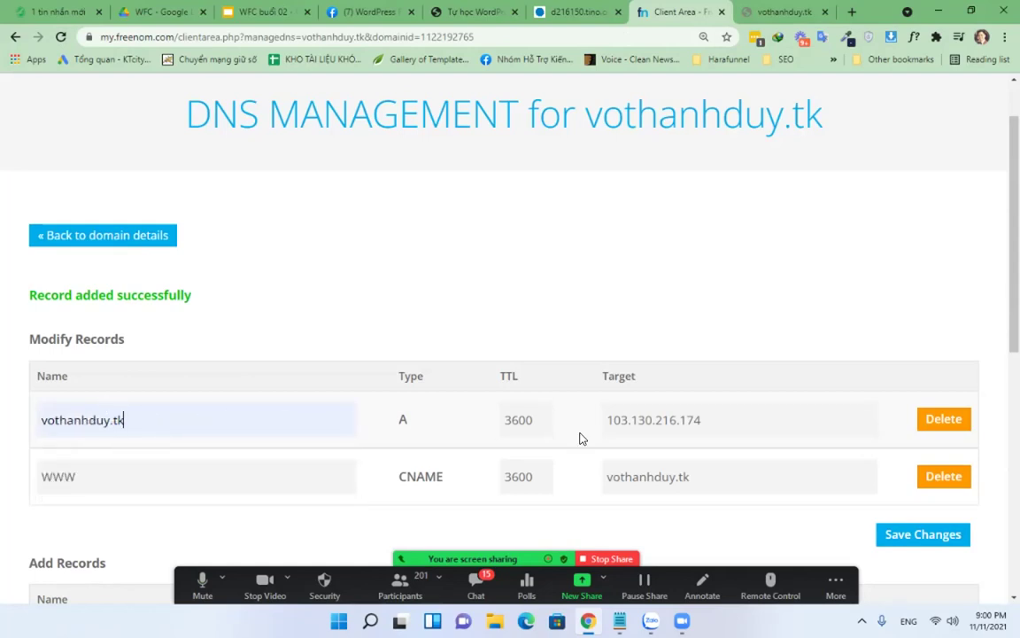
{"action": "scroll", "coordinate": [797, 443], "scroll_direction": "down", "scroll_amount": 1}
{"action": "left_click", "coordinate": [922, 465]}
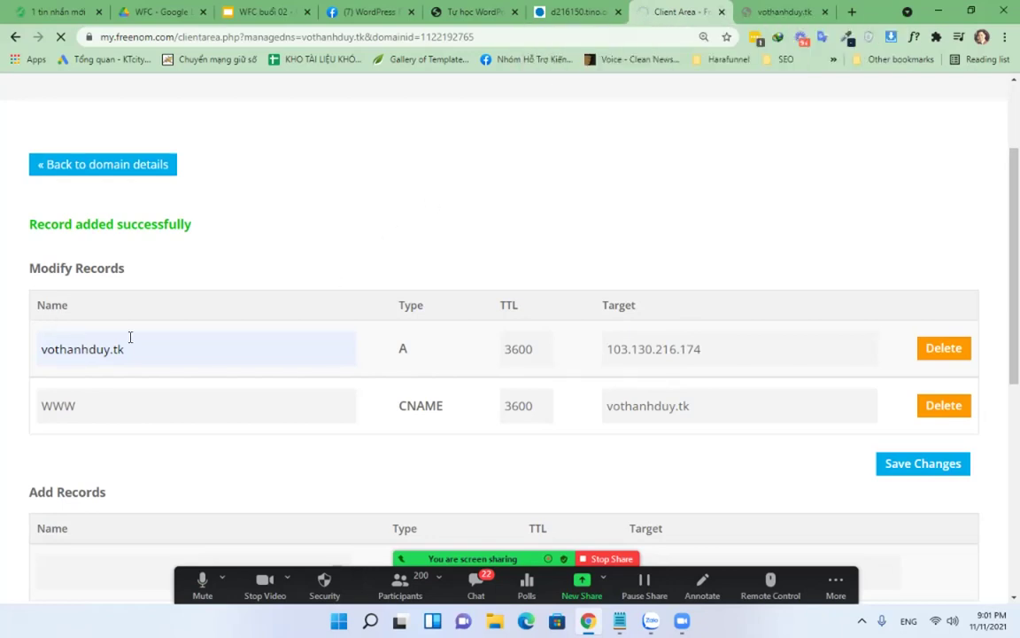
Reload vothanhduy.tk from the address bar; it now shows the My Blog WordPress homepage
{"action": "left_click", "coordinate": [771, 12]}
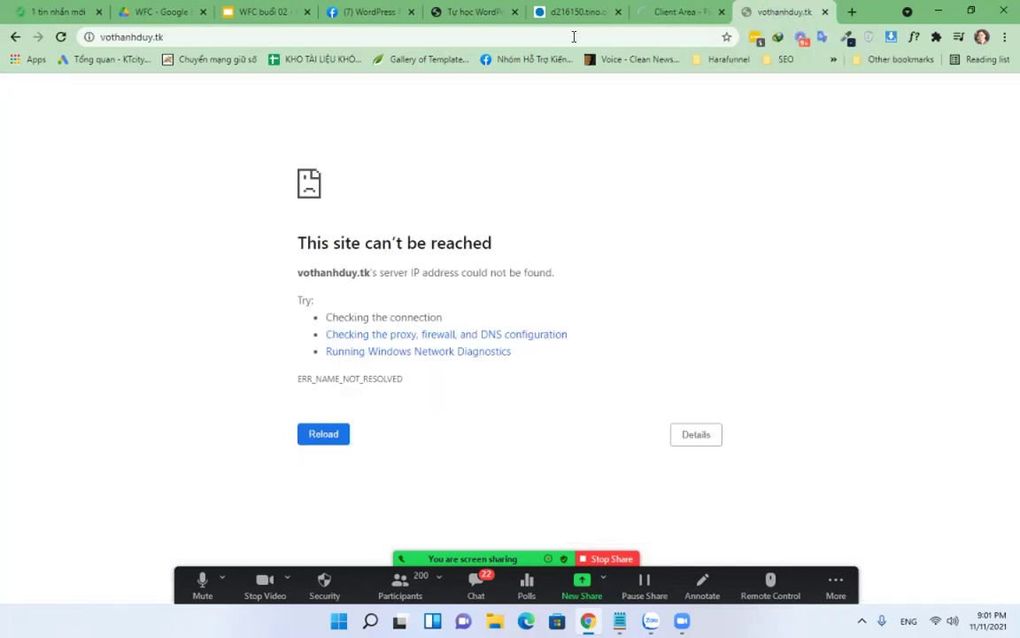
{"action": "left_click", "coordinate": [151, 37]}
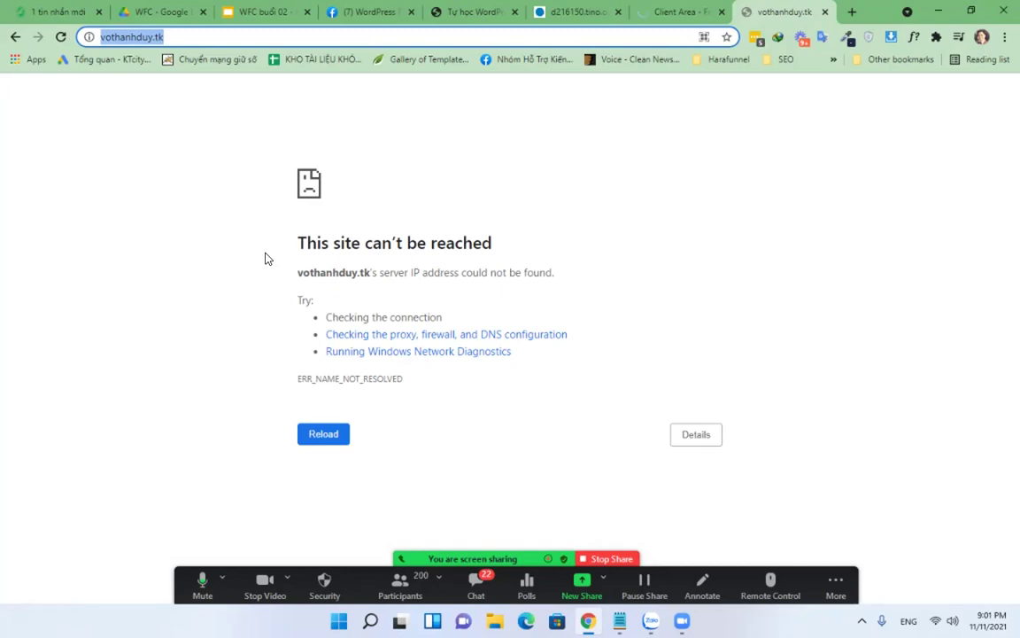
{"action": "key", "text": "Return"}
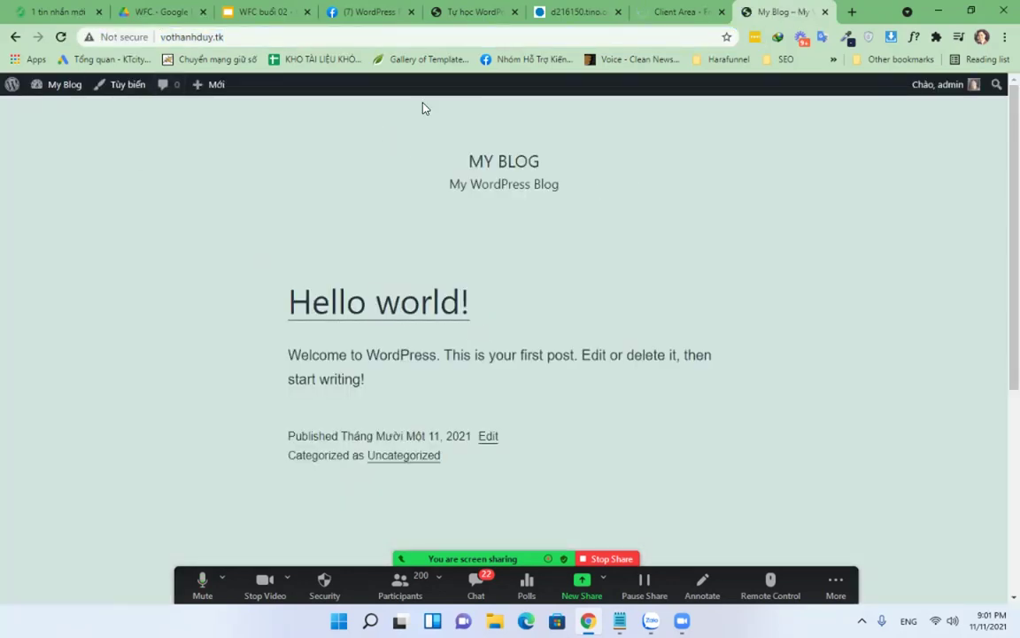
{"action": "left_click", "coordinate": [575, 11]}
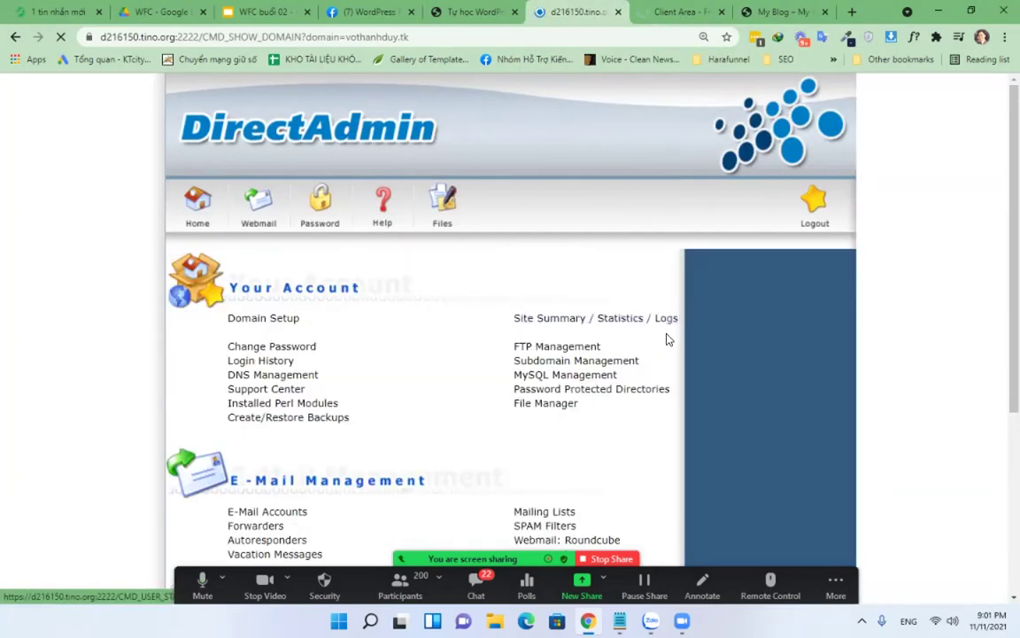
Open the WordPress installer page in Softaculous
{"action": "scroll", "coordinate": [523, 449], "scroll_direction": "down", "scroll_amount": 3}
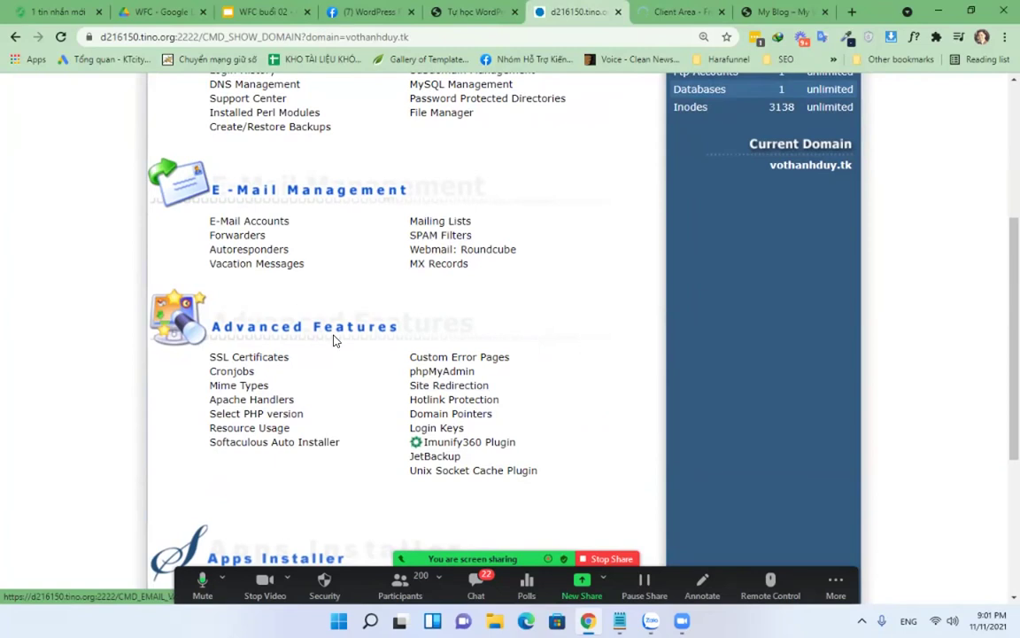
{"action": "scroll", "coordinate": [335, 338], "scroll_direction": "down", "scroll_amount": 3}
{"action": "left_click", "coordinate": [273, 374]}
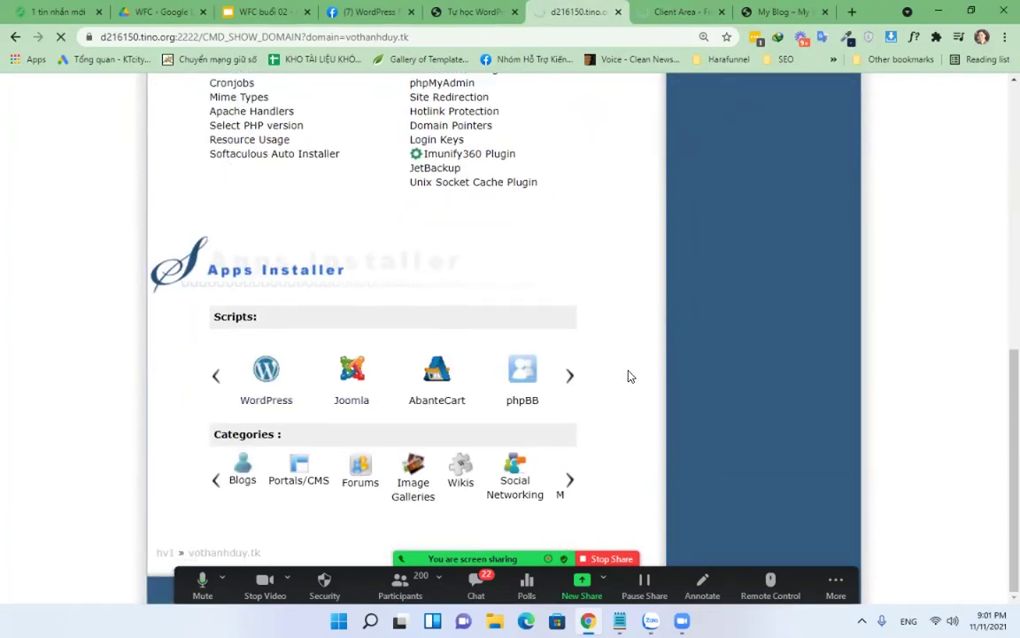
{"action": "scroll", "coordinate": [625, 372], "scroll_direction": "down", "scroll_amount": 3}
{"action": "scroll", "coordinate": [625, 372], "scroll_direction": "up", "scroll_amount": 3}
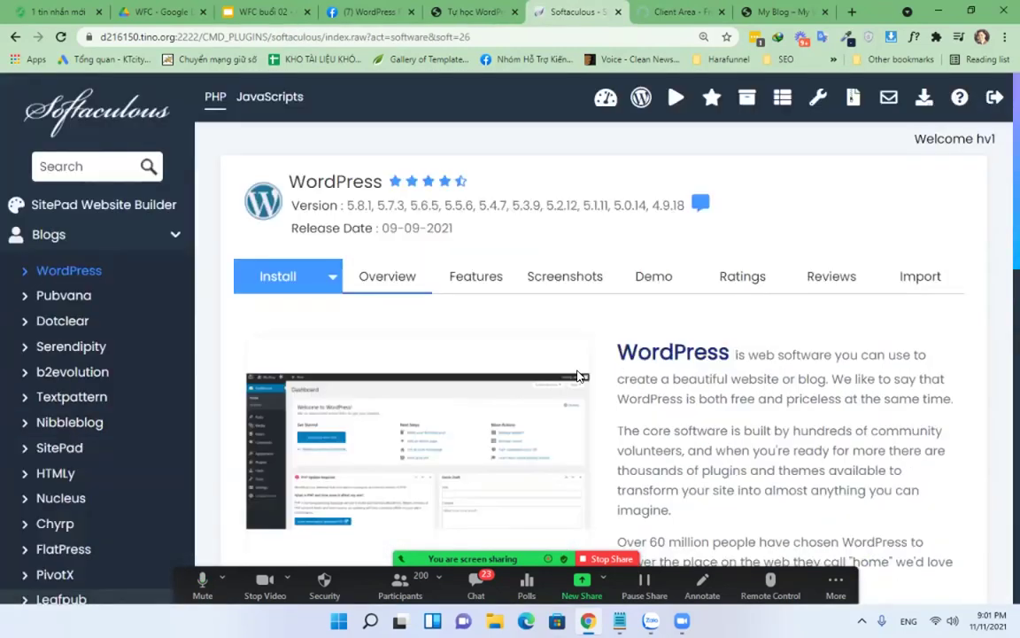
{"action": "left_click", "coordinate": [71, 269]}
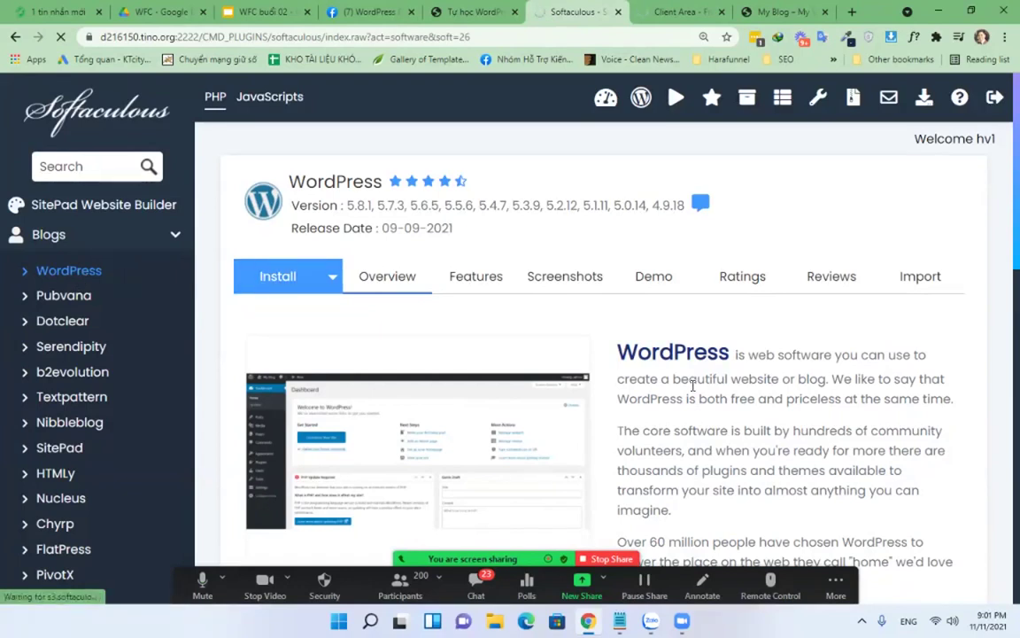
Remove the existing WordPress installation, then reload the blog tab to get 403 Forbidden
{"action": "scroll", "coordinate": [692, 394], "scroll_direction": "down", "scroll_amount": 10}
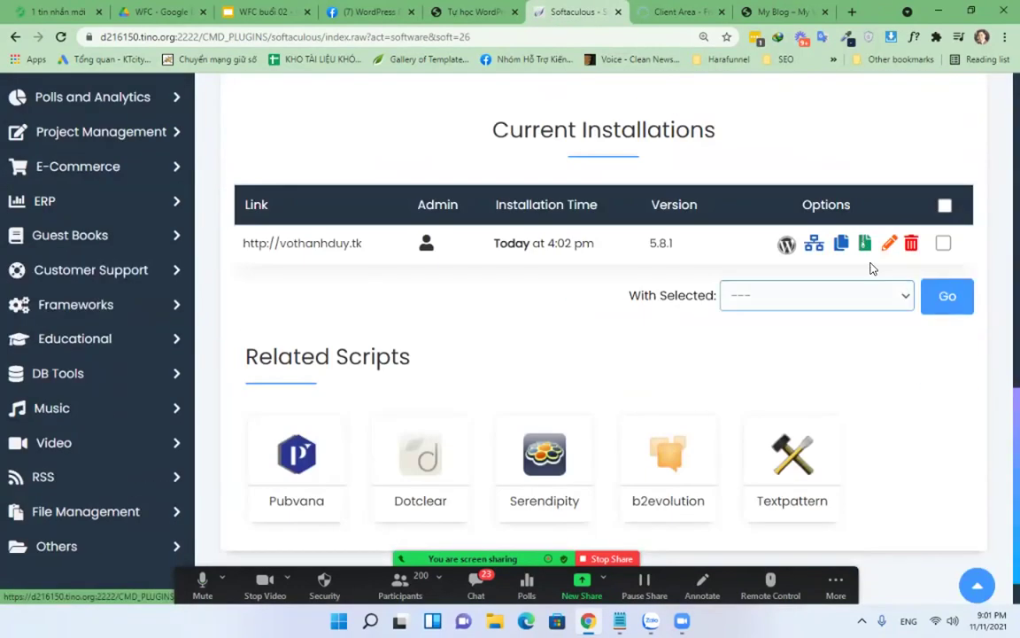
{"action": "left_click", "coordinate": [911, 244]}
{"action": "scroll", "coordinate": [587, 355], "scroll_direction": "down", "scroll_amount": 10}
{"action": "left_click", "coordinate": [634, 256]}
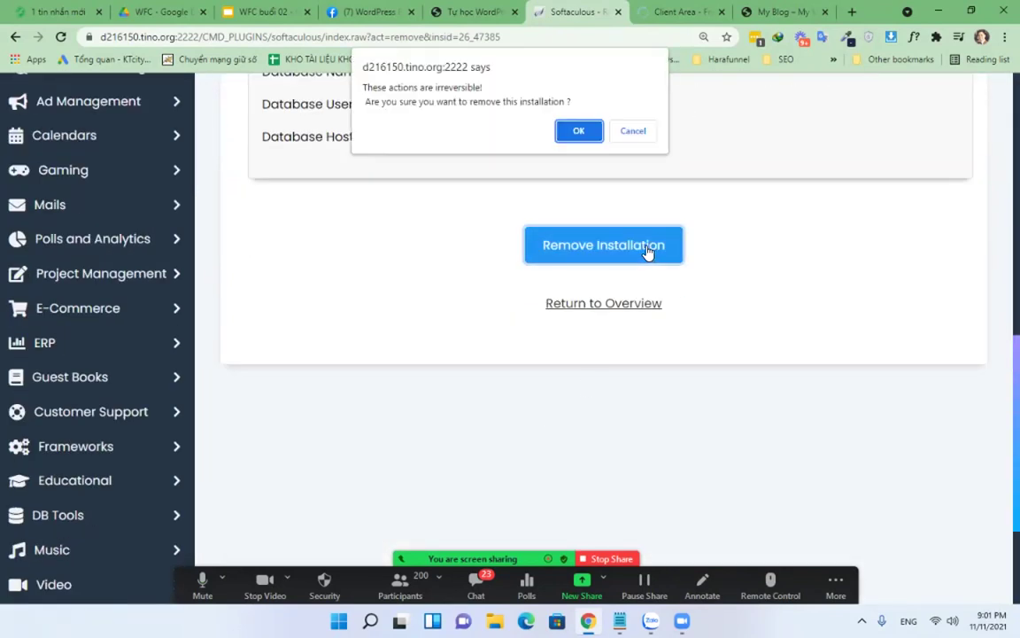
{"action": "left_click", "coordinate": [578, 130]}
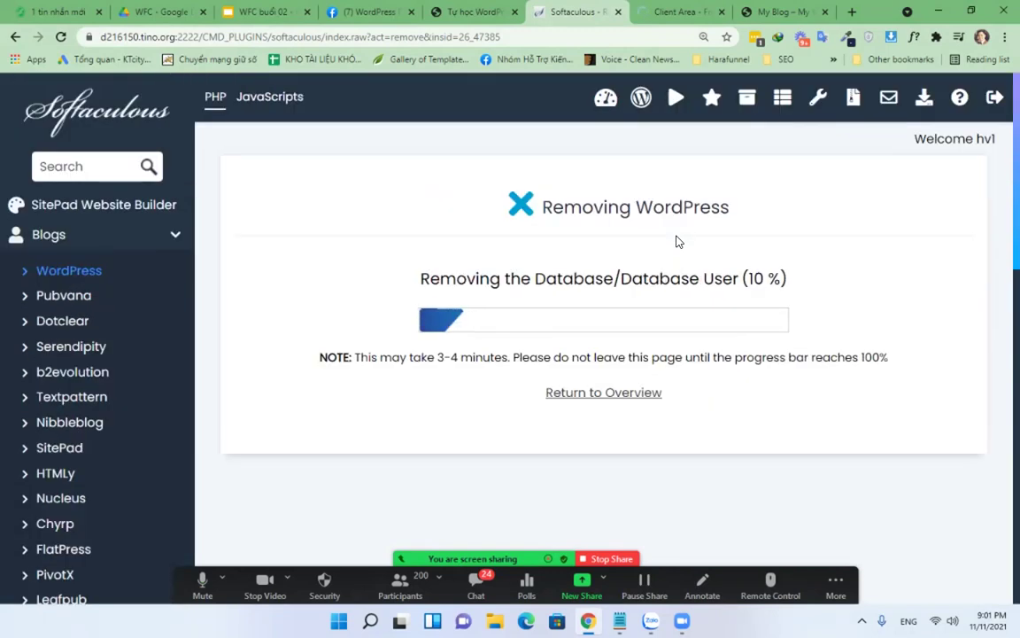
{"action": "left_click", "coordinate": [772, 12]}
{"action": "key", "text": "F5"}
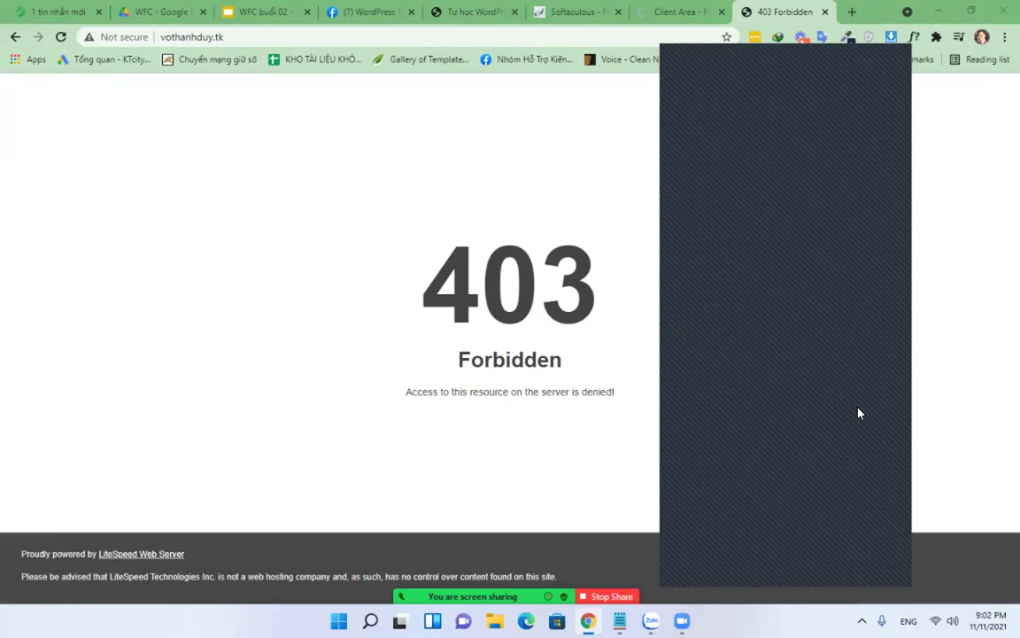
Run a DNS Checker A record lookup for vothanhduy.tk and review the results
{"action": "left_click", "coordinate": [776, 297]}
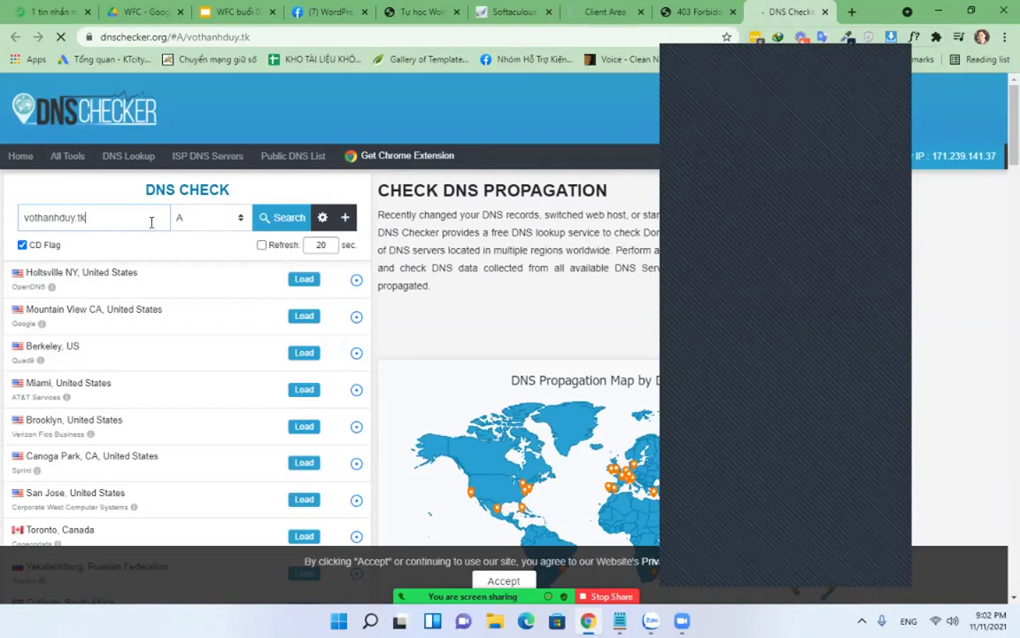
{"action": "left_click", "coordinate": [281, 228]}
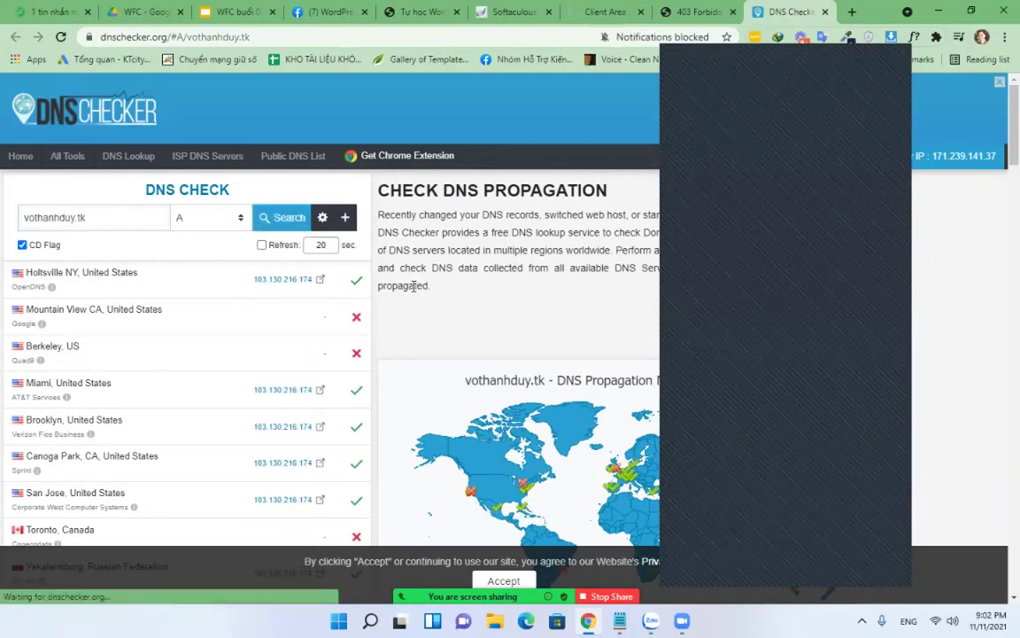
{"action": "scroll", "coordinate": [247, 399], "scroll_direction": "down", "scroll_amount": 4}
{"action": "scroll", "coordinate": [247, 403], "scroll_direction": "down", "scroll_amount": 10}
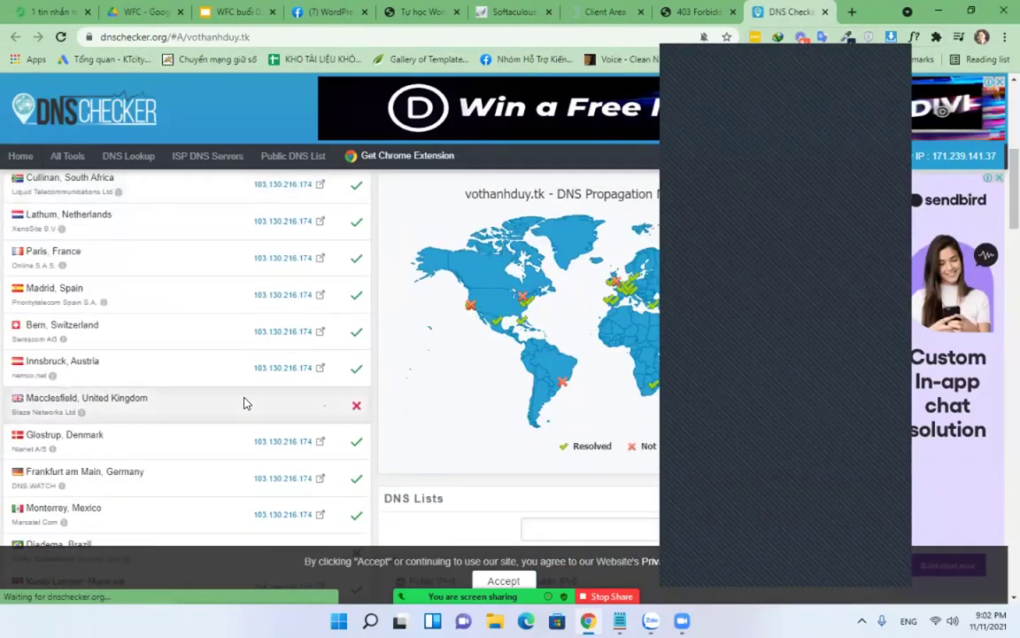
{"action": "scroll", "coordinate": [247, 403], "scroll_direction": "up", "scroll_amount": 10}
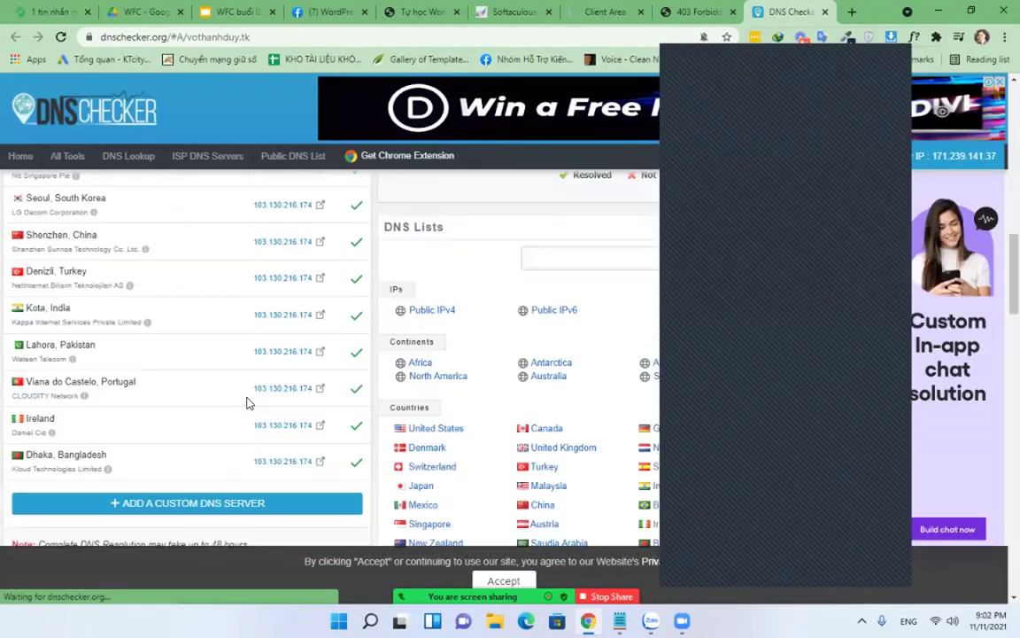
{"action": "scroll", "coordinate": [250, 403], "scroll_direction": "up", "scroll_amount": 5}
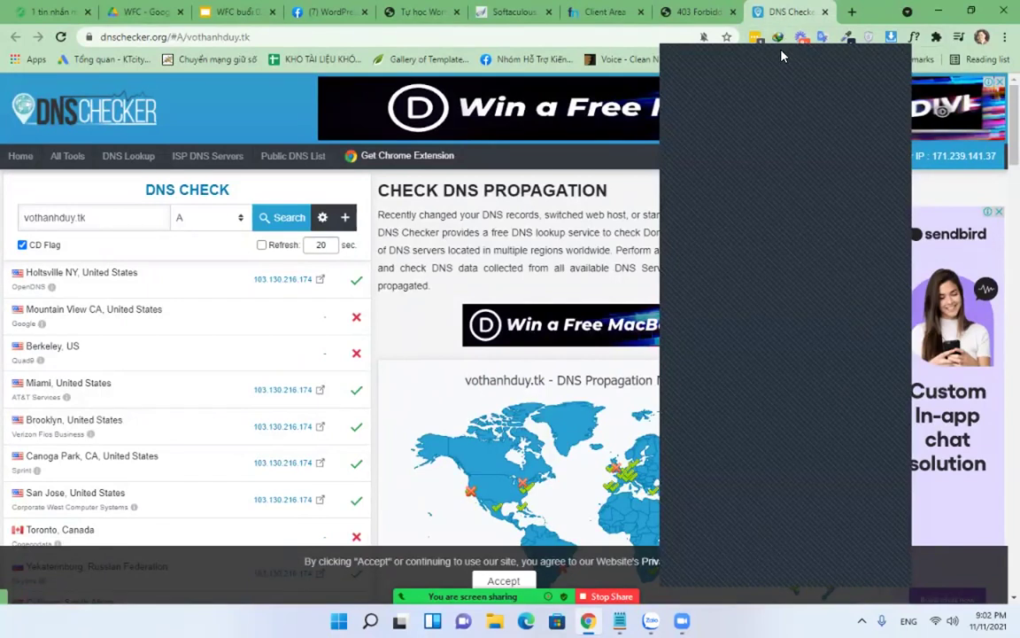
Close the DNS Checker tab and return to the Freenom client area
{"action": "left_click", "coordinate": [878, 40]}
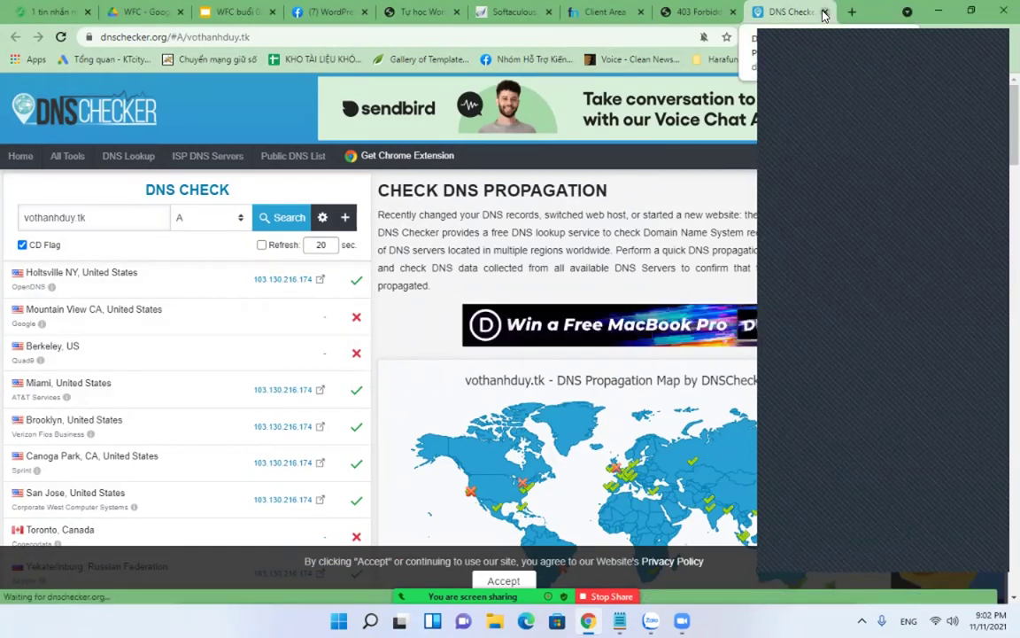
{"action": "left_click", "coordinate": [824, 13]}
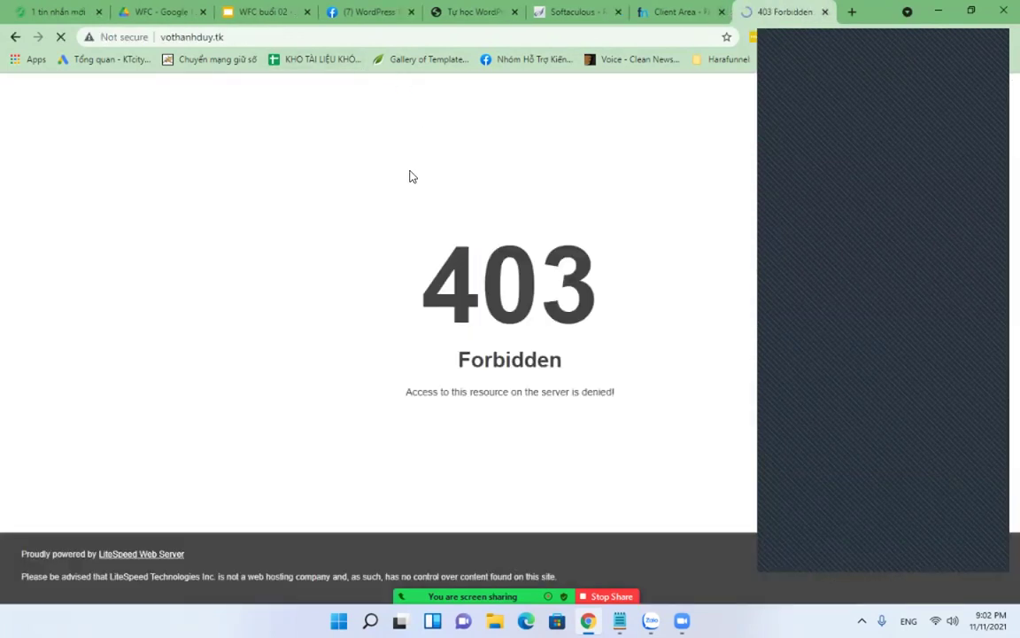
{"action": "left_click", "coordinate": [674, 7]}
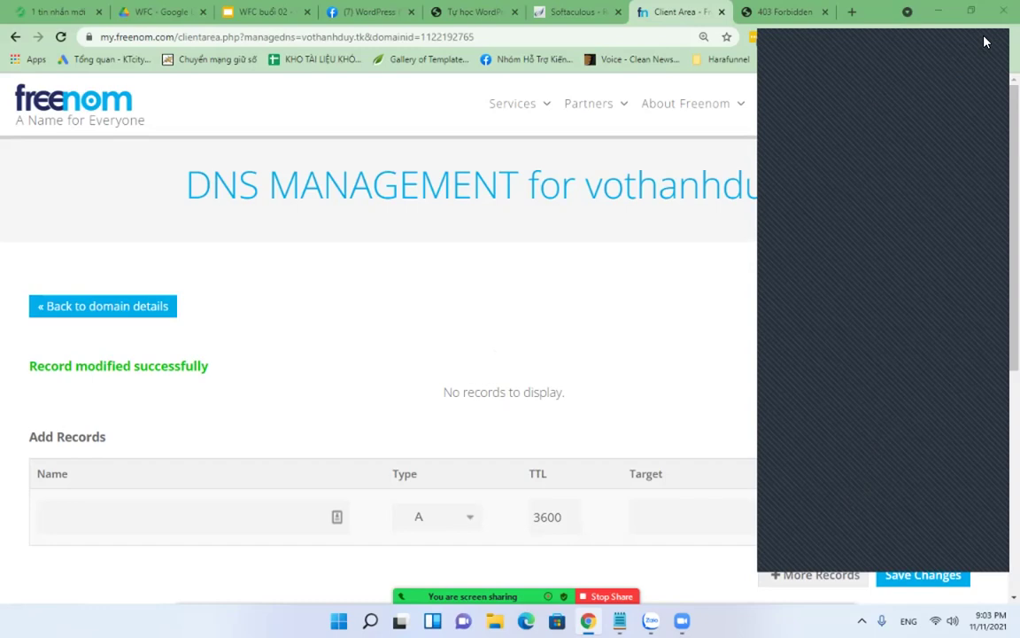
Look over Freenom's empty DNS record list, then go to the vothanhduy.tk 403 Forbidden tab
{"action": "scroll", "coordinate": [952, 301], "scroll_direction": "down", "scroll_amount": 2}
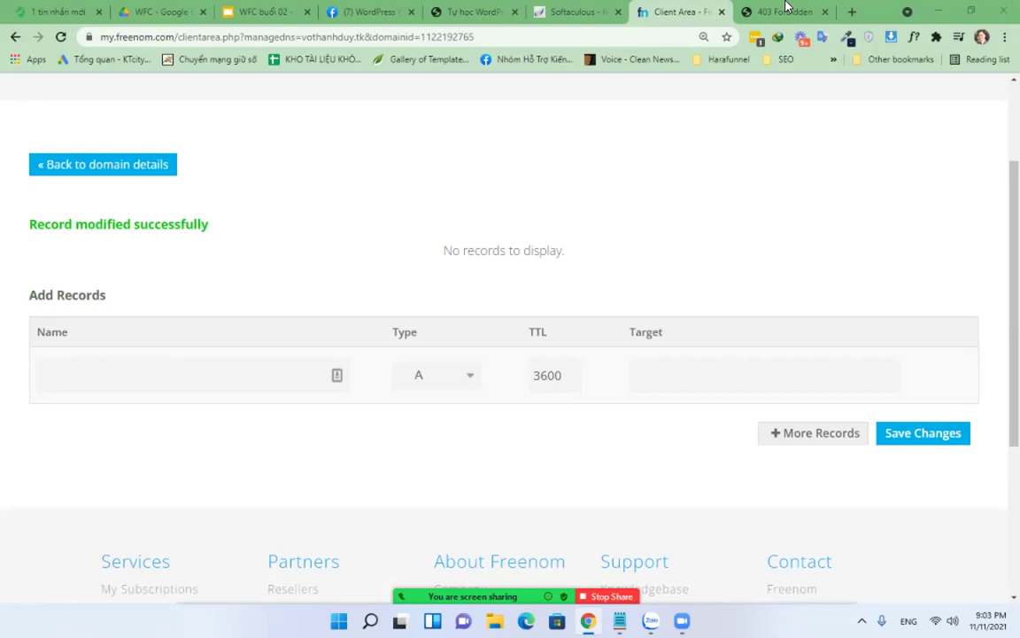
{"action": "scroll", "coordinate": [746, 233], "scroll_direction": "up", "scroll_amount": 2}
{"action": "scroll", "coordinate": [745, 233], "scroll_direction": "down", "scroll_amount": 2}
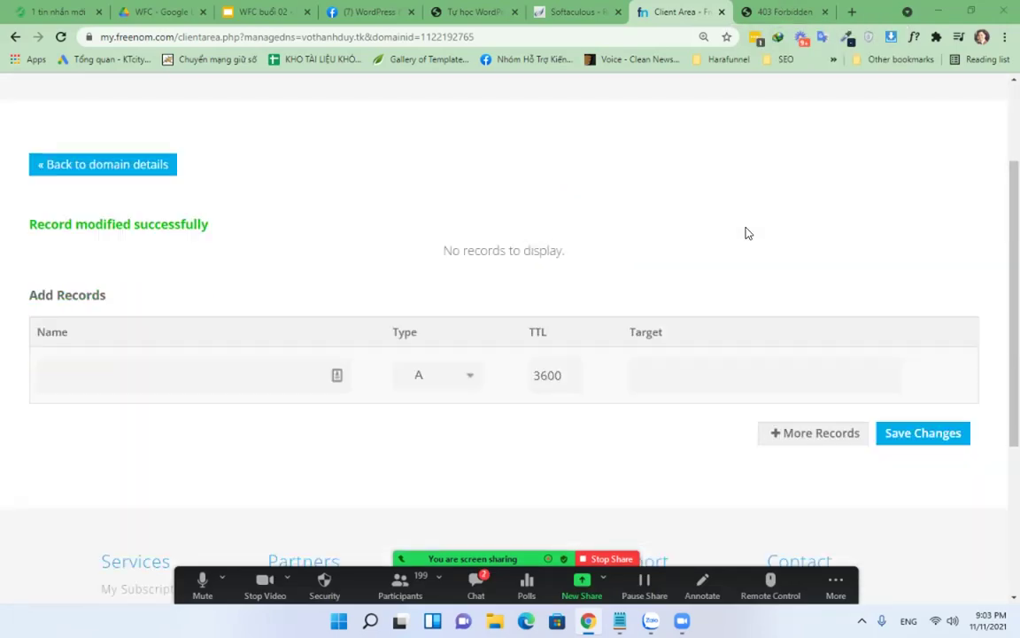
{"action": "scroll", "coordinate": [746, 233], "scroll_direction": "up", "scroll_amount": 2}
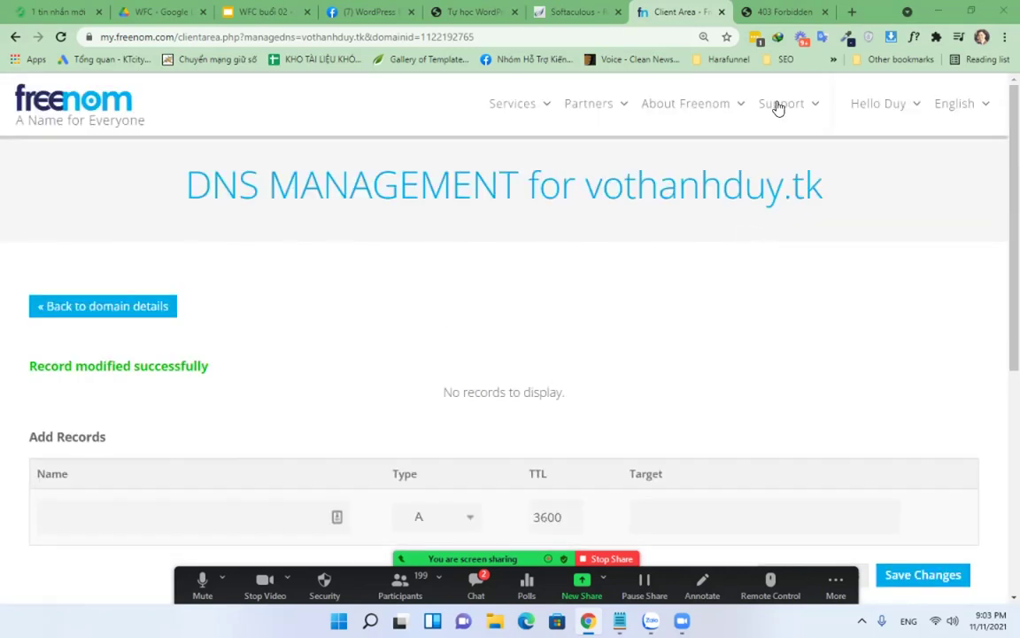
{"action": "left_click", "coordinate": [749, 11]}
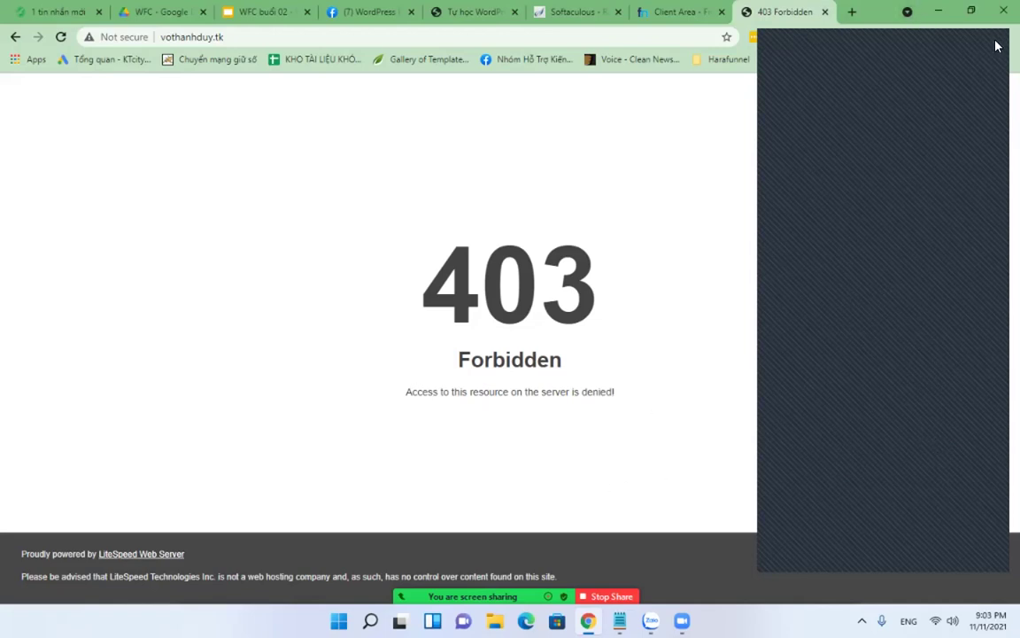
Reload vothanhduy.tk, still getting 403 Forbidden, and close its tab
{"action": "left_click", "coordinate": [709, 230]}
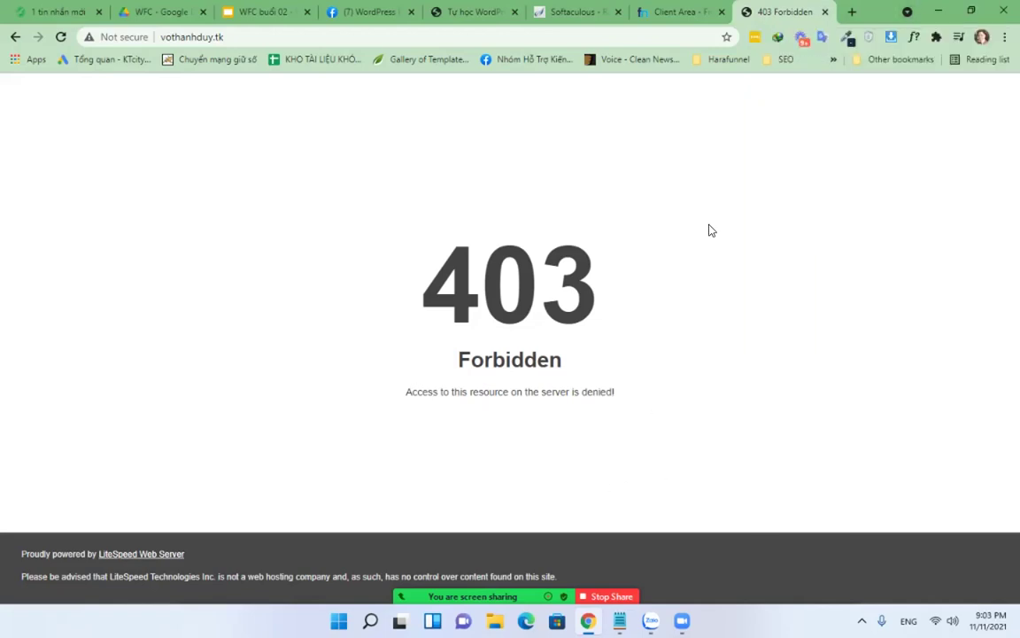
{"action": "key", "text": "F5"}
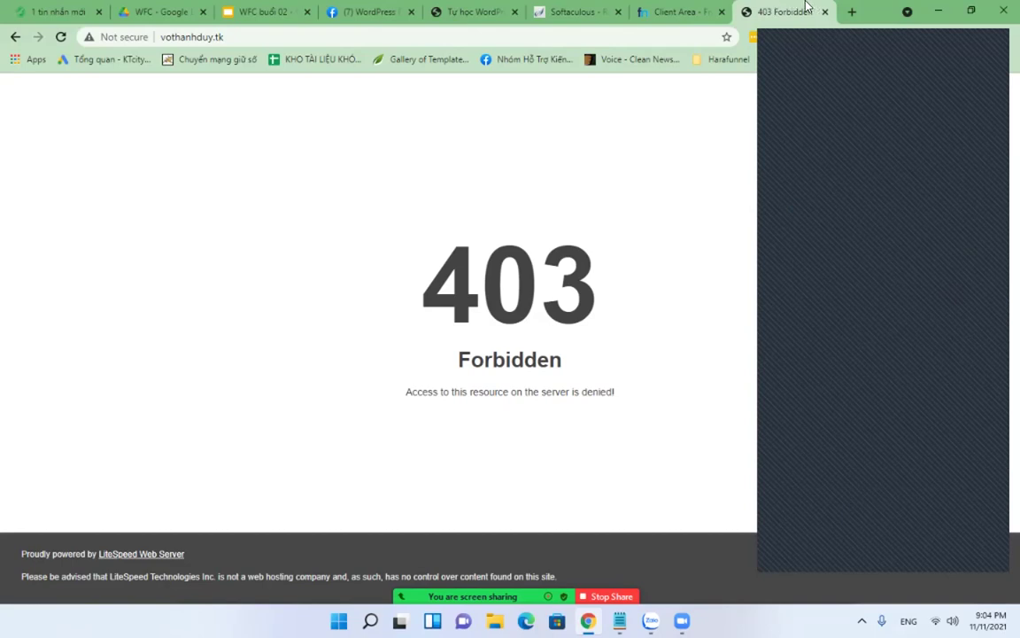
{"action": "key", "text": "ctrl+w"}
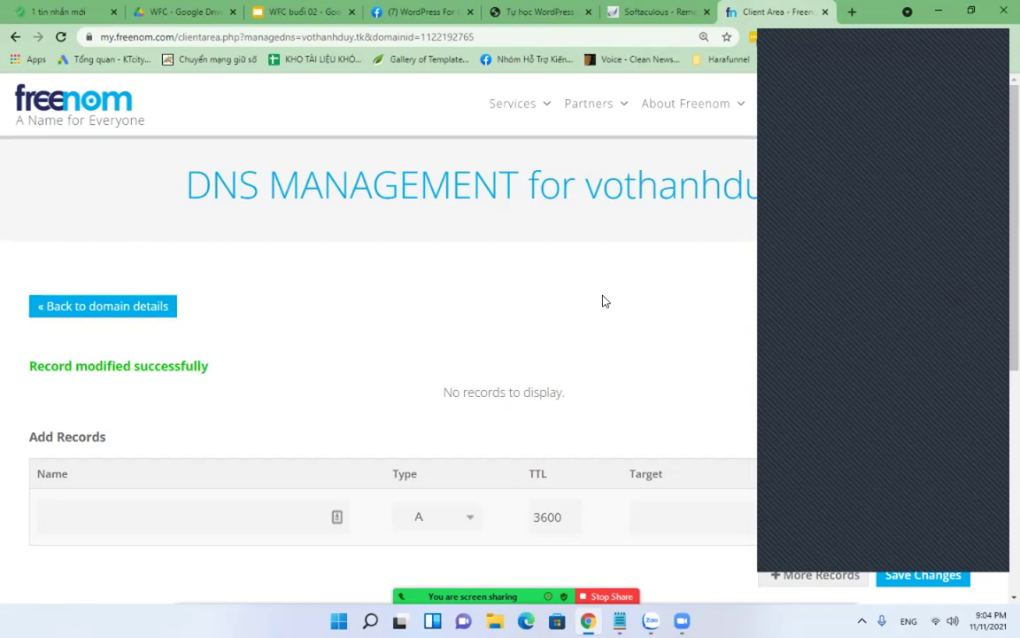
{"action": "scroll", "coordinate": [491, 412], "scroll_direction": "down", "scroll_amount": 3}
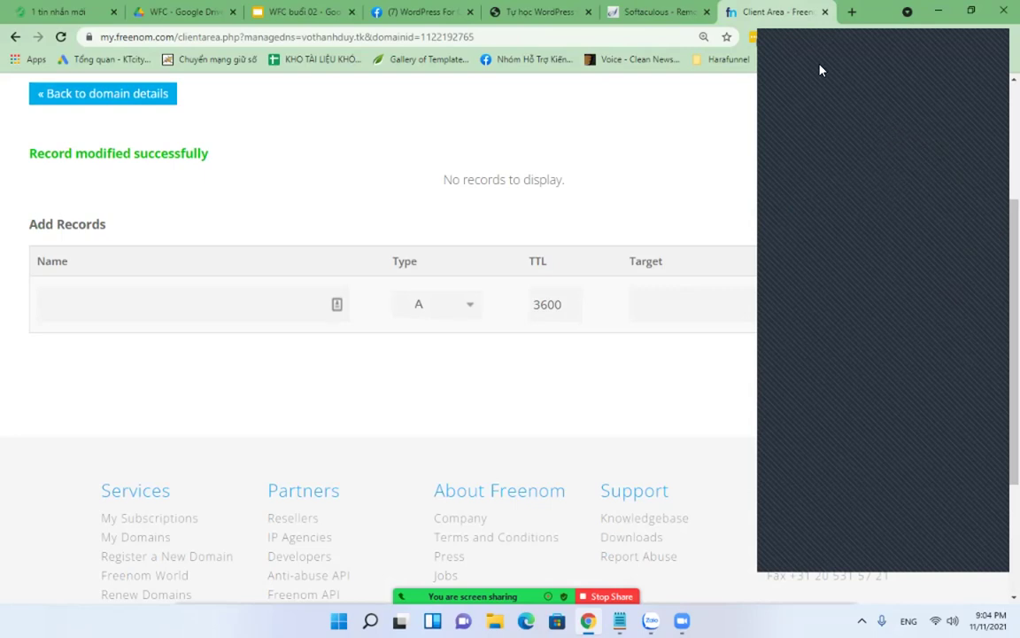
Load vothanhduy.tk in an Incognito window, get 403 Forbidden again, then close the extra tabs
{"action": "left_click", "coordinate": [852, 11]}
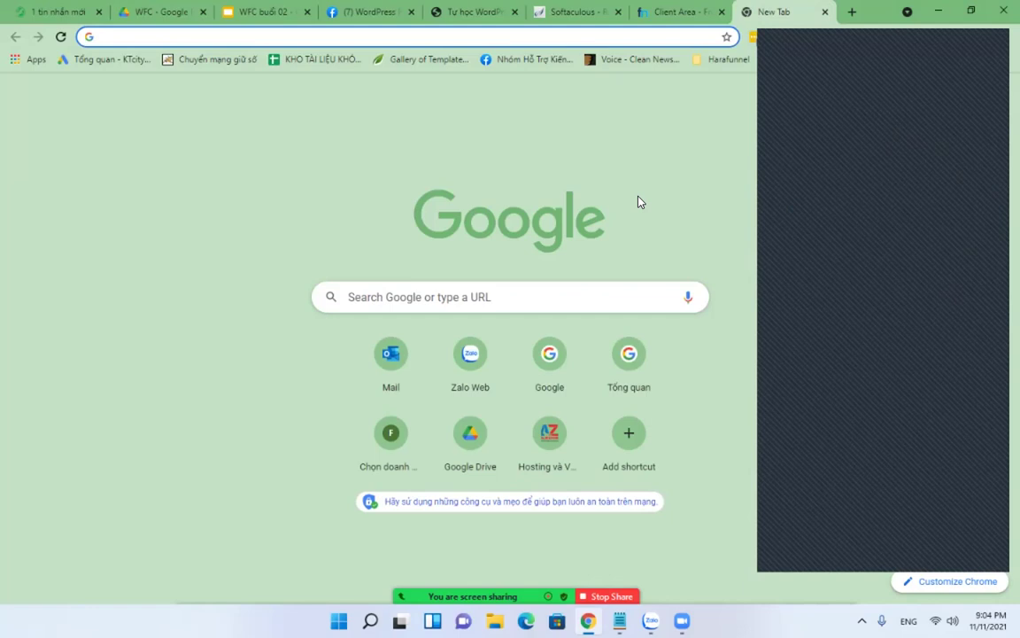
{"action": "key", "text": "ctrl+shift+n"}
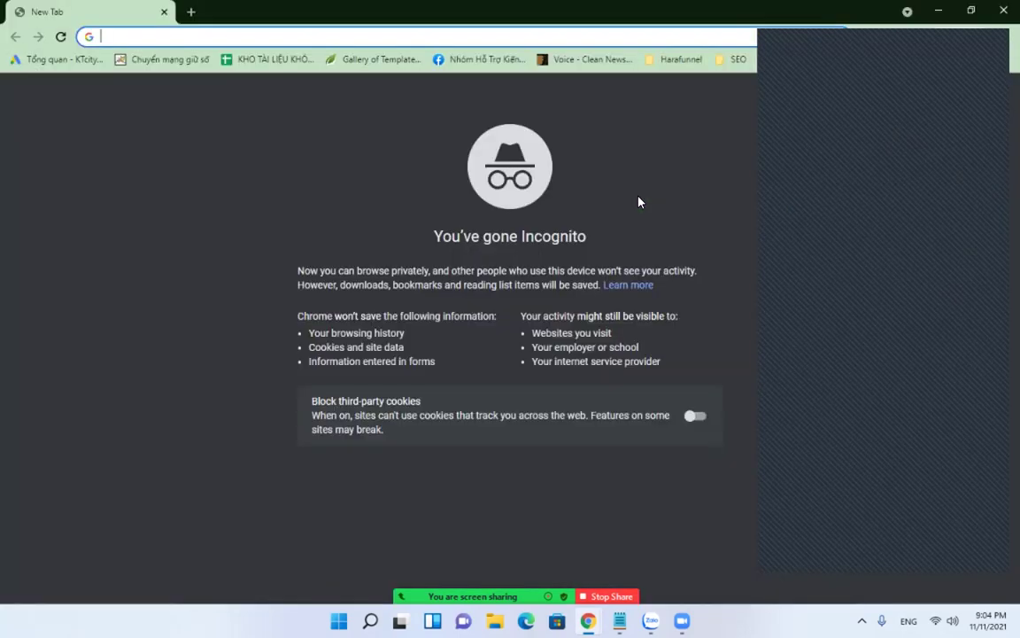
{"action": "type", "text": "vothanhduy.tk"}
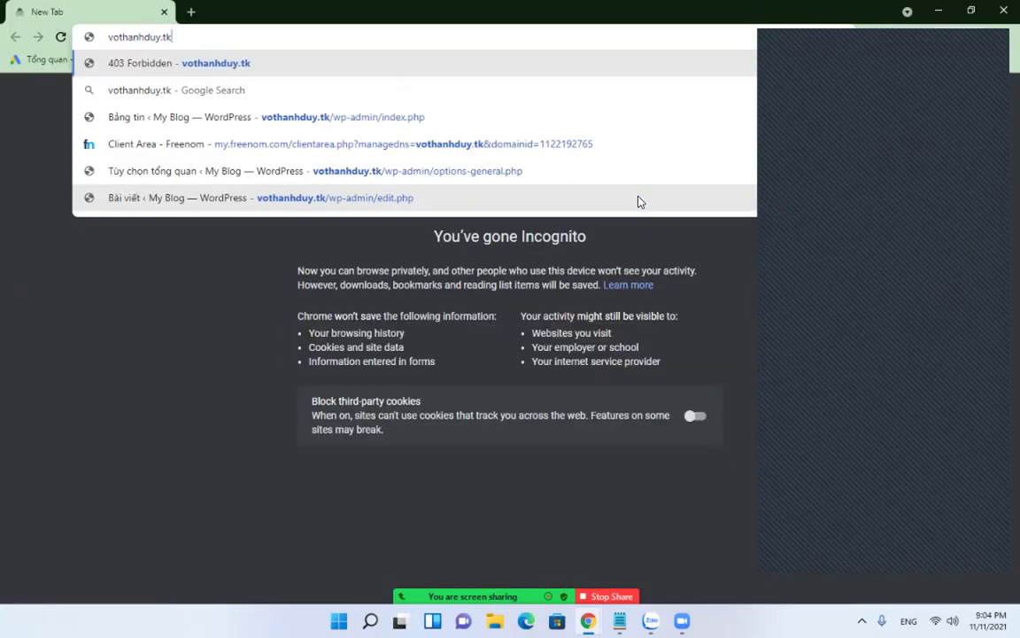
{"action": "key", "text": "Return"}
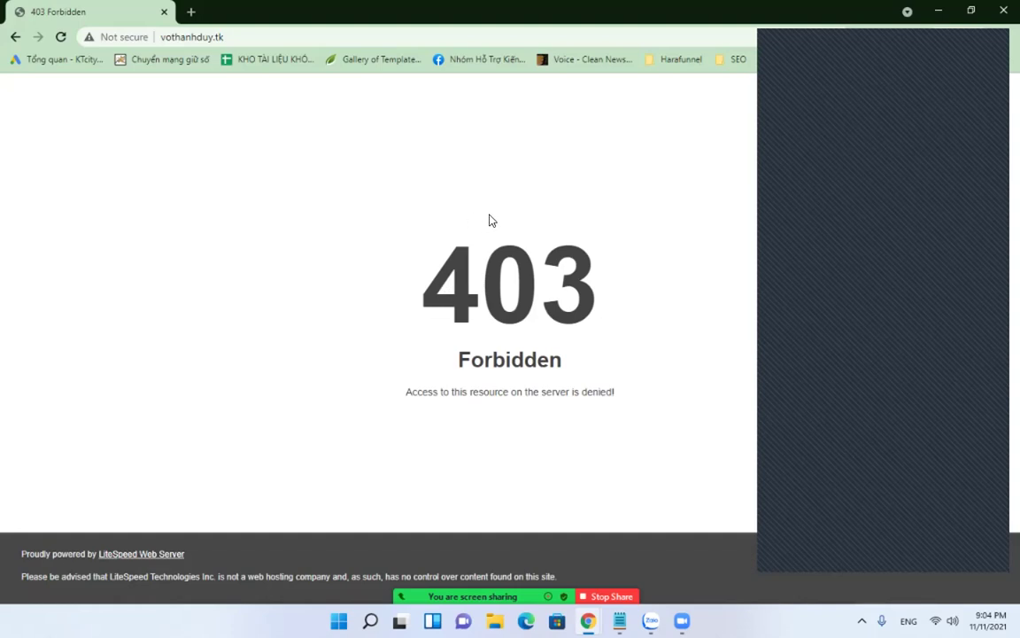
{"action": "left_click", "coordinate": [165, 12]}
{"action": "left_click", "coordinate": [821, 12]}
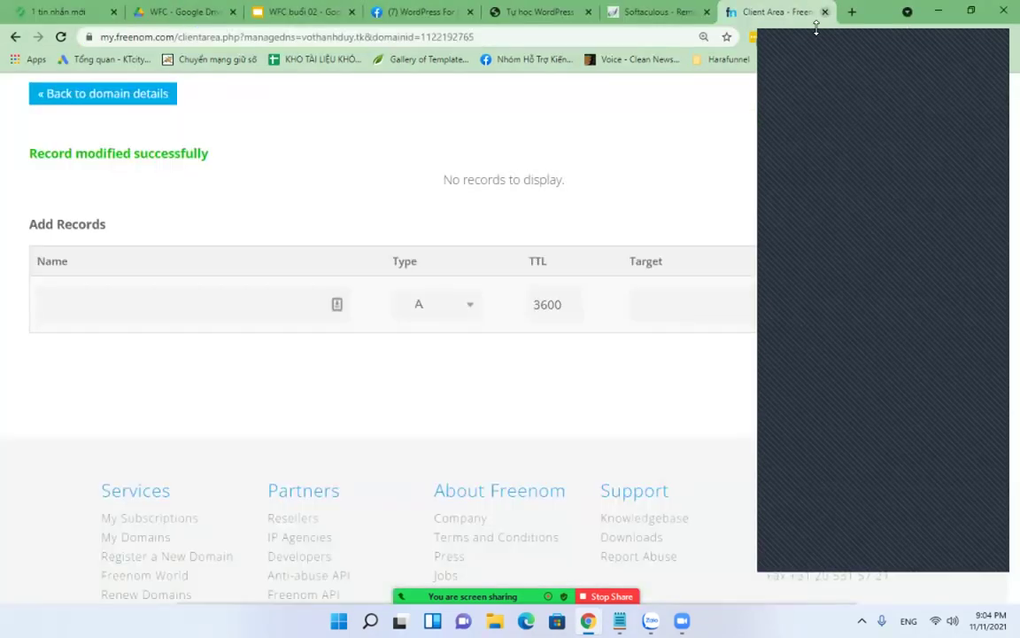
{"action": "scroll", "coordinate": [616, 268], "scroll_direction": "up", "scroll_amount": 2}
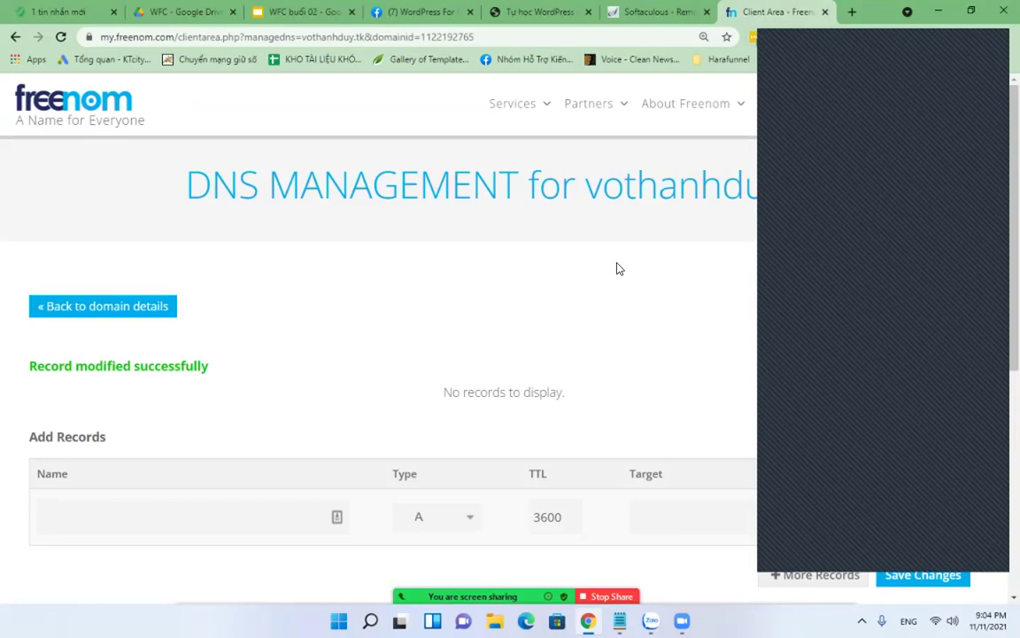
{"action": "scroll", "coordinate": [618, 268], "scroll_direction": "down", "scroll_amount": 2}
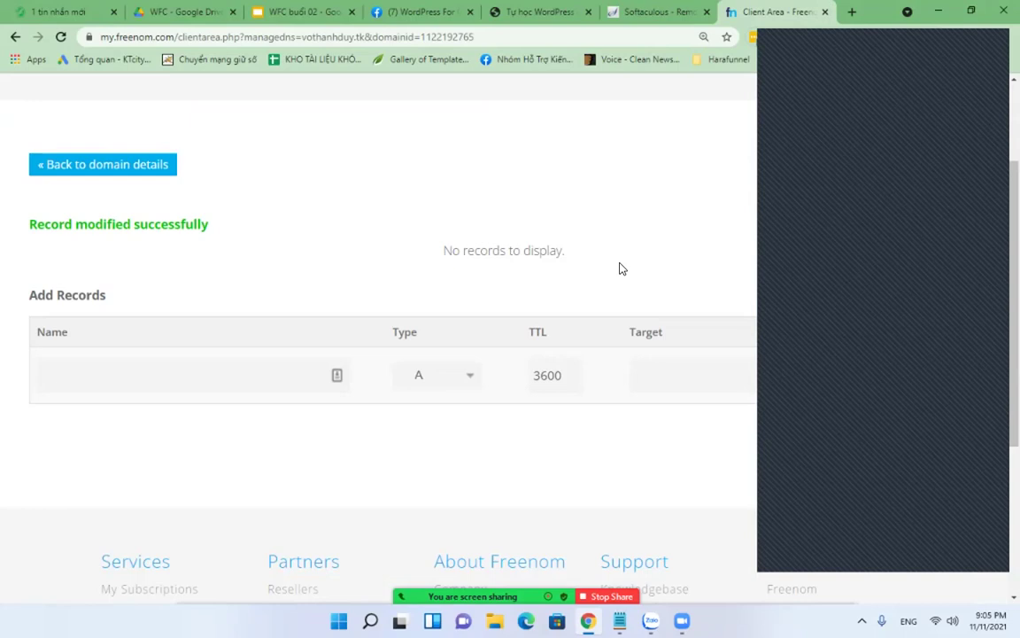
{"action": "scroll", "coordinate": [623, 268], "scroll_direction": "up", "scroll_amount": 2}
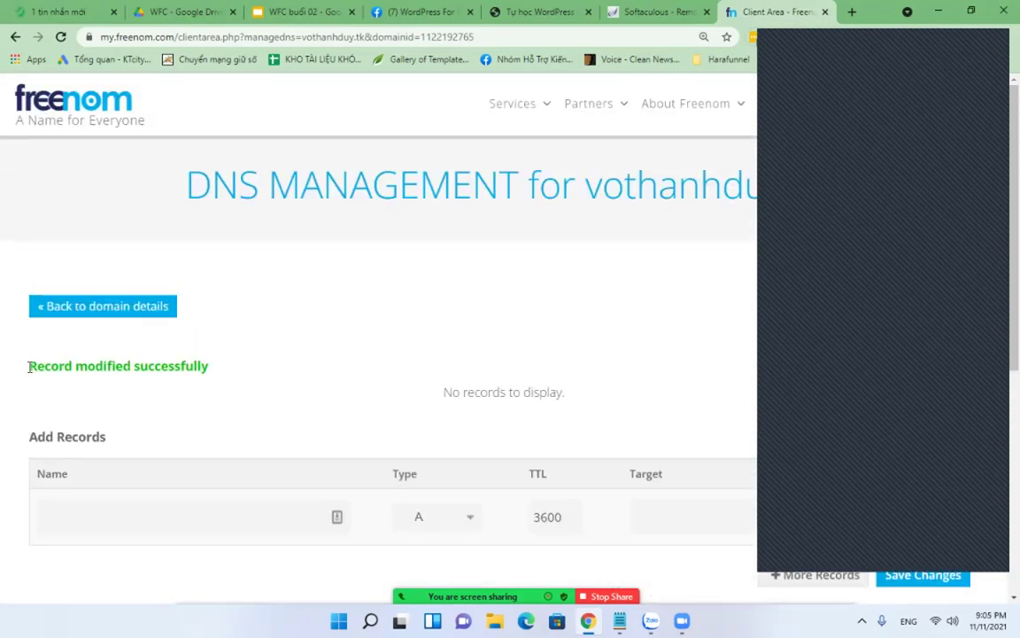
{"action": "left_click_drag", "start_coordinate": [44, 365], "coordinate": [208, 365]}
{"action": "left_click", "coordinate": [76, 363]}
{"action": "left_click_drag", "start_coordinate": [203, 364], "coordinate": [25, 364]}
{"action": "left_click", "coordinate": [269, 379]}
{"action": "scroll", "coordinate": [501, 332], "scroll_direction": "down", "scroll_amount": 2}
{"action": "left_click", "coordinate": [129, 304]}
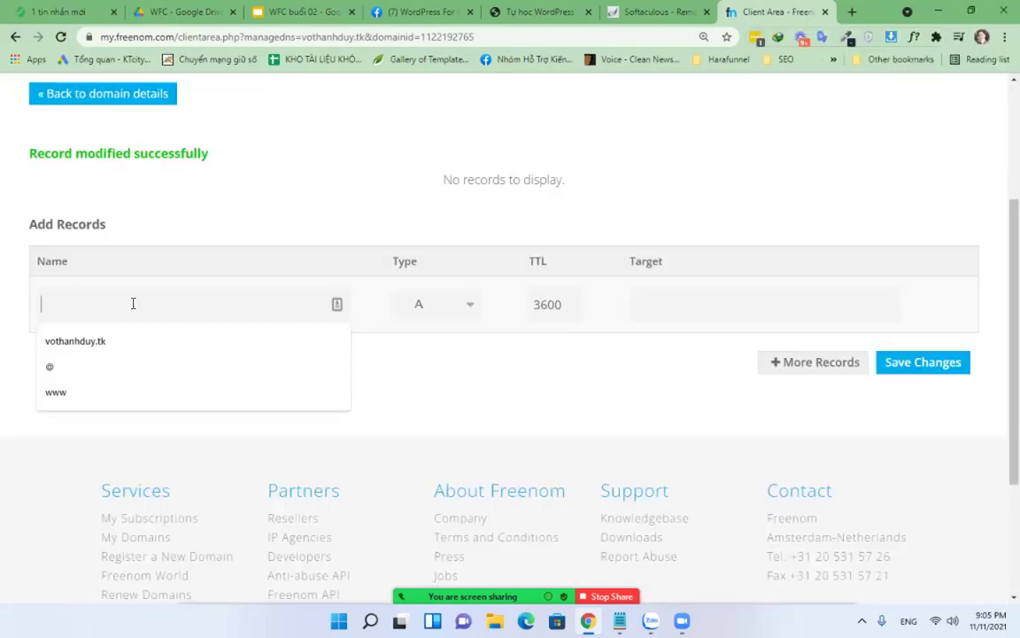
{"action": "left_click", "coordinate": [317, 205]}
{"action": "scroll", "coordinate": [319, 205], "scroll_direction": "up", "scroll_amount": 2}
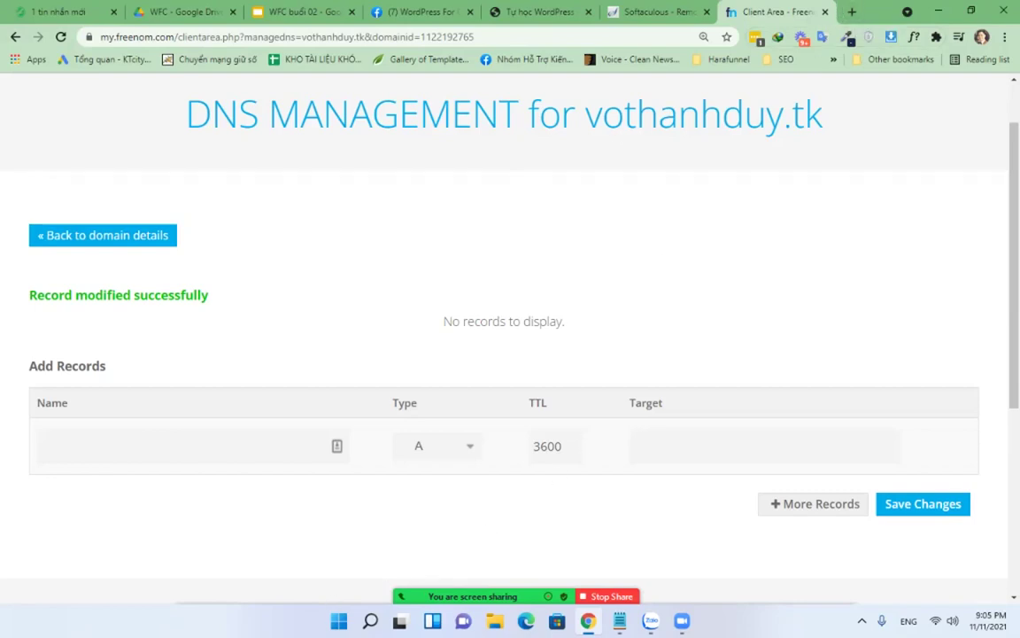
{"action": "key", "text": "super"}
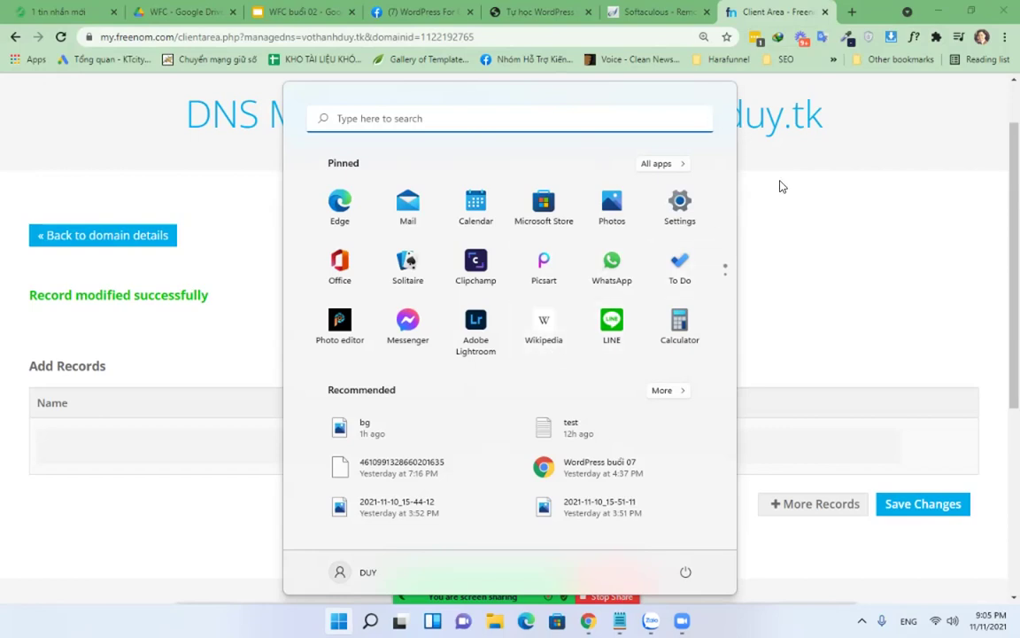
{"action": "left_click", "coordinate": [744, 242]}
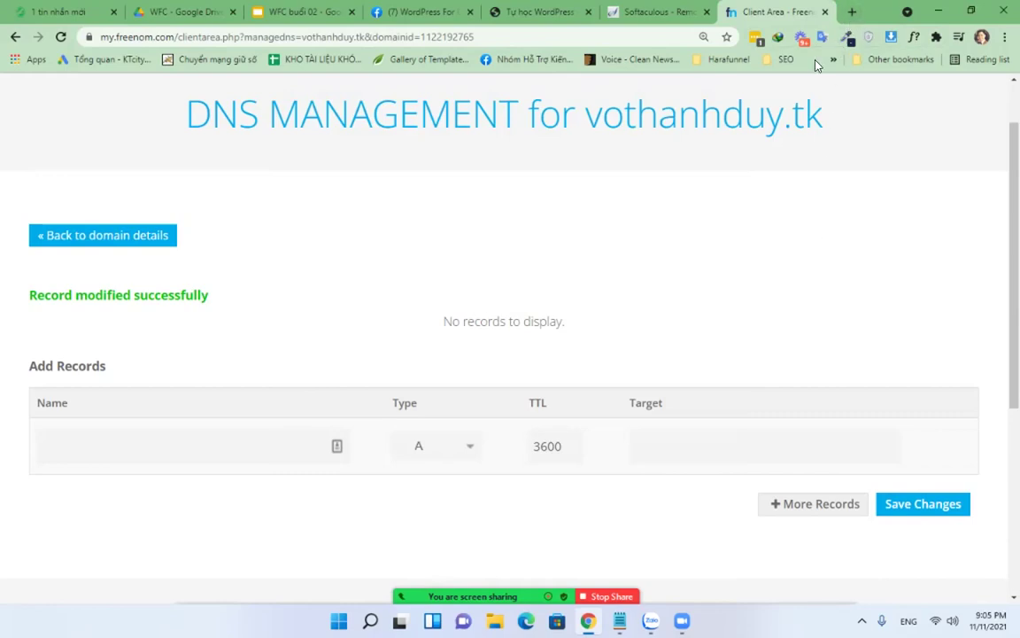
{"action": "left_click", "coordinate": [135, 452]}
{"action": "scroll", "coordinate": [360, 296], "scroll_direction": "up", "scroll_amount": 1}
{"action": "scroll", "coordinate": [358, 346], "scroll_direction": "down", "scroll_amount": 1}
Set the A record name to vothanhduy.tk with target 103.130.216.174
{"action": "left_click", "coordinate": [164, 439]}
{"action": "type", "text": "vothanhduy.tk"}
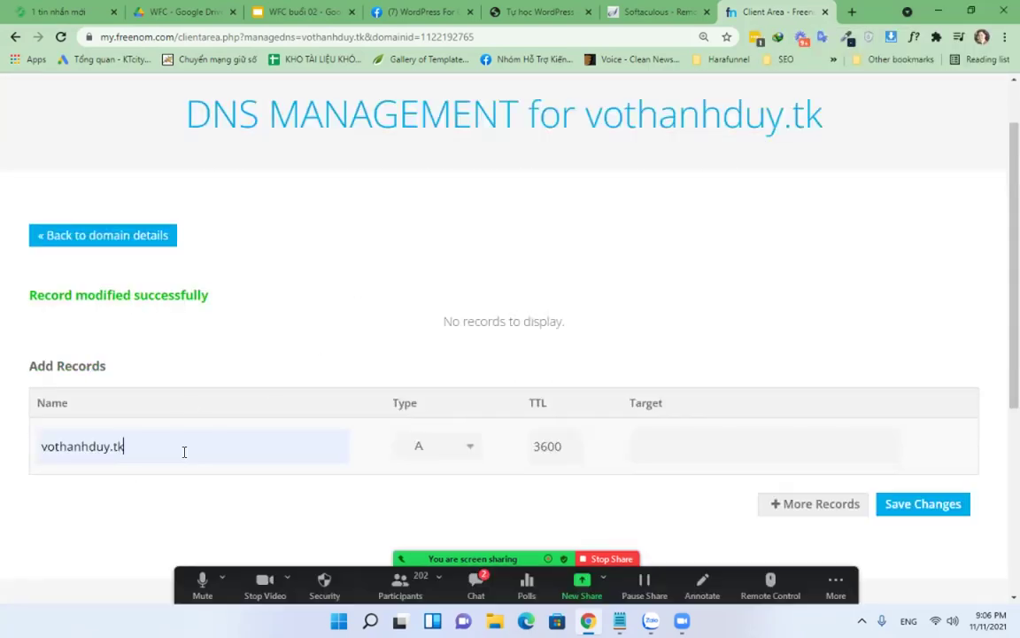
{"action": "left_click", "coordinate": [681, 436]}
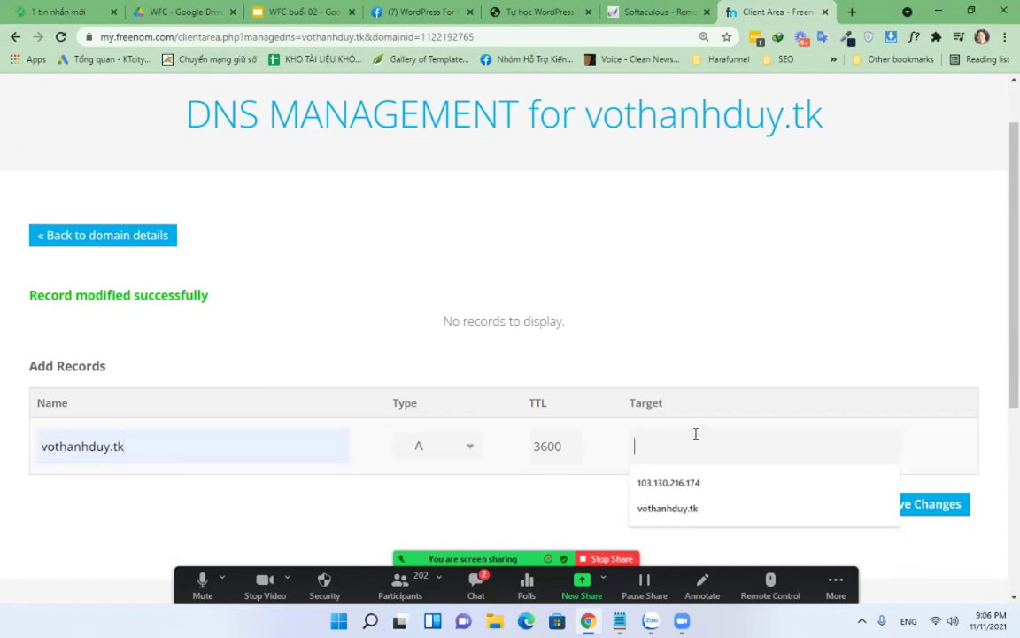
{"action": "left_click", "coordinate": [679, 483]}
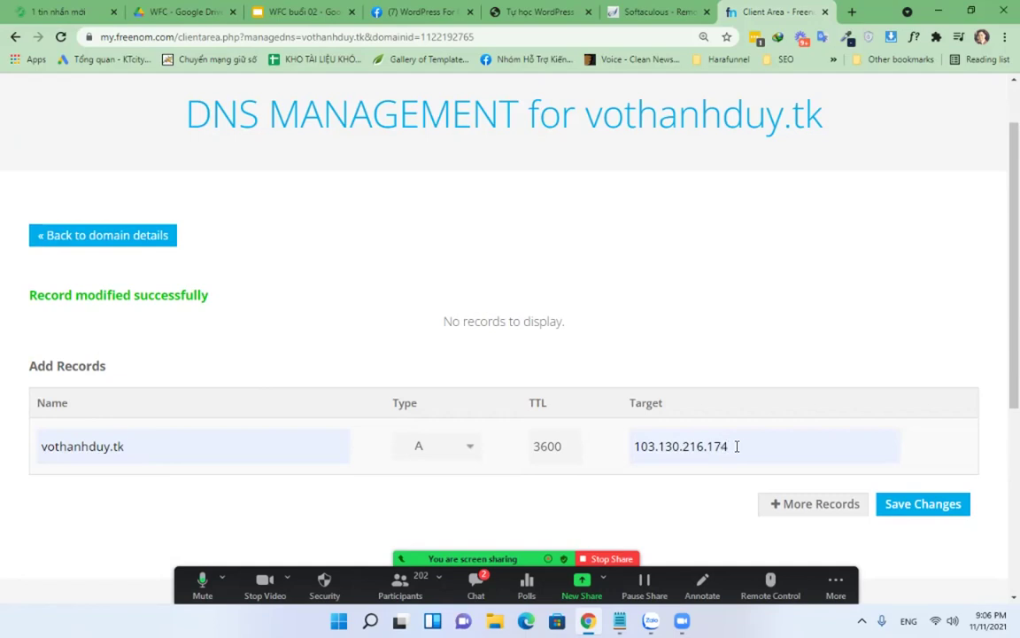
{"action": "left_click_drag", "start_coordinate": [730, 447], "coordinate": [598, 454]}
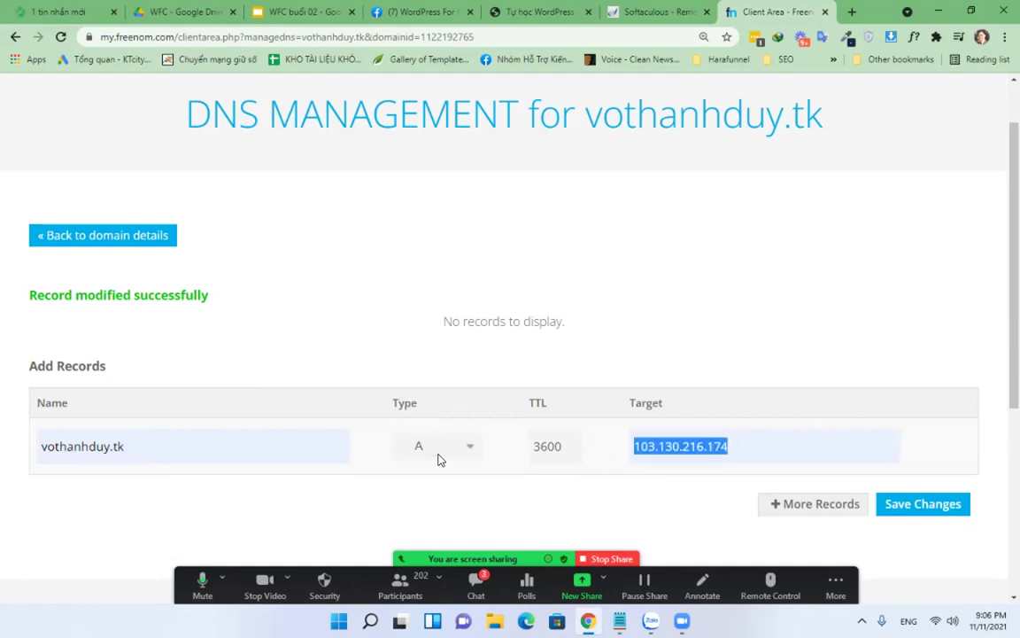
{"action": "scroll", "coordinate": [620, 470], "scroll_direction": "down", "scroll_amount": 1}
Add a www CNAME record targeting vothanhduy.tk and save both records
{"action": "left_click", "coordinate": [808, 434]}
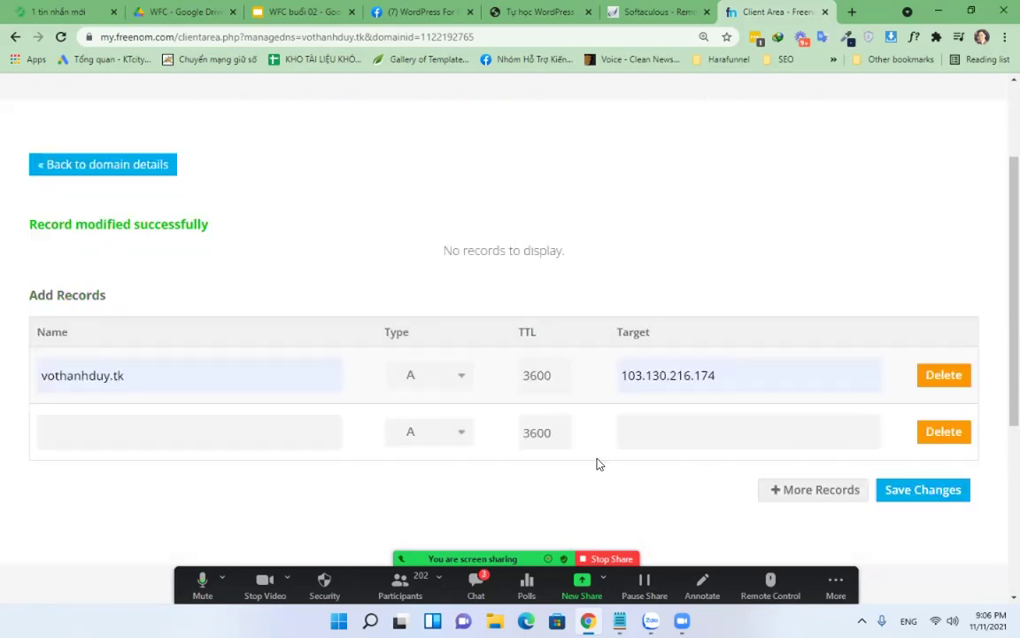
{"action": "left_click", "coordinate": [171, 430]}
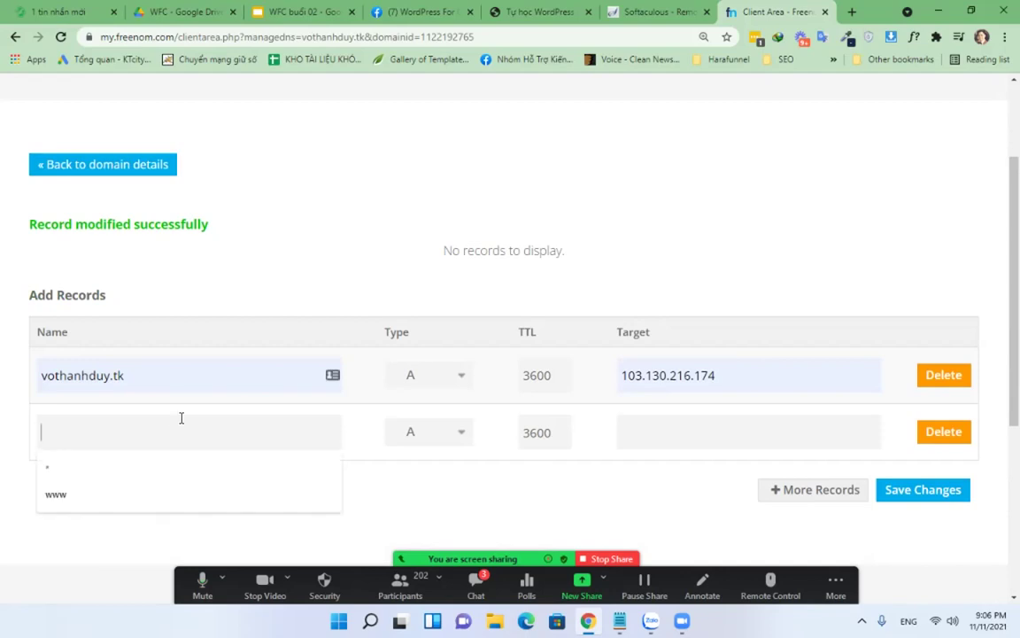
{"action": "type", "text": "www"}
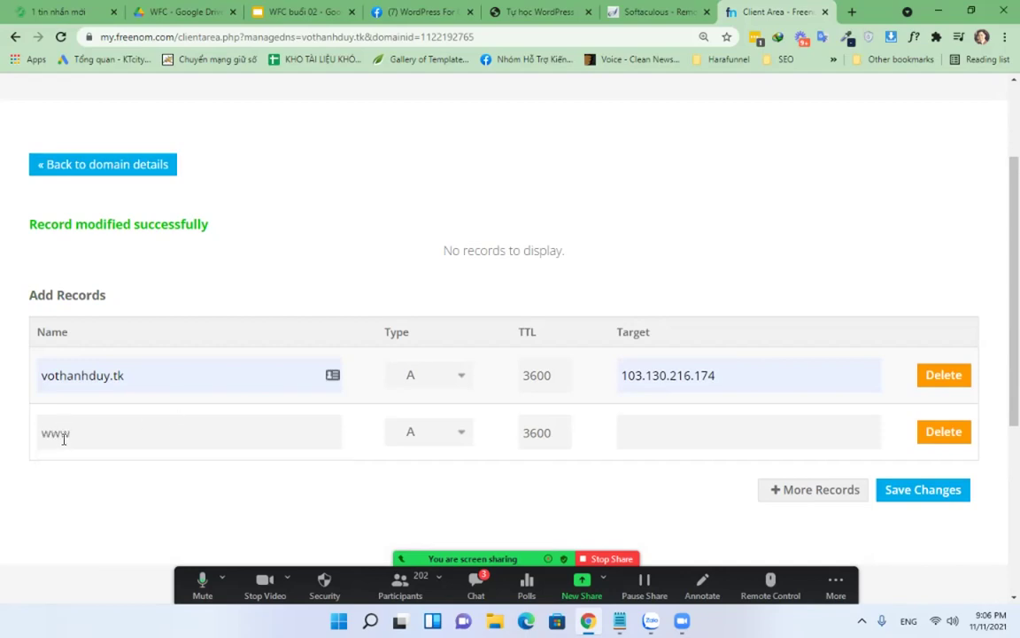
{"action": "left_click", "coordinate": [421, 433]}
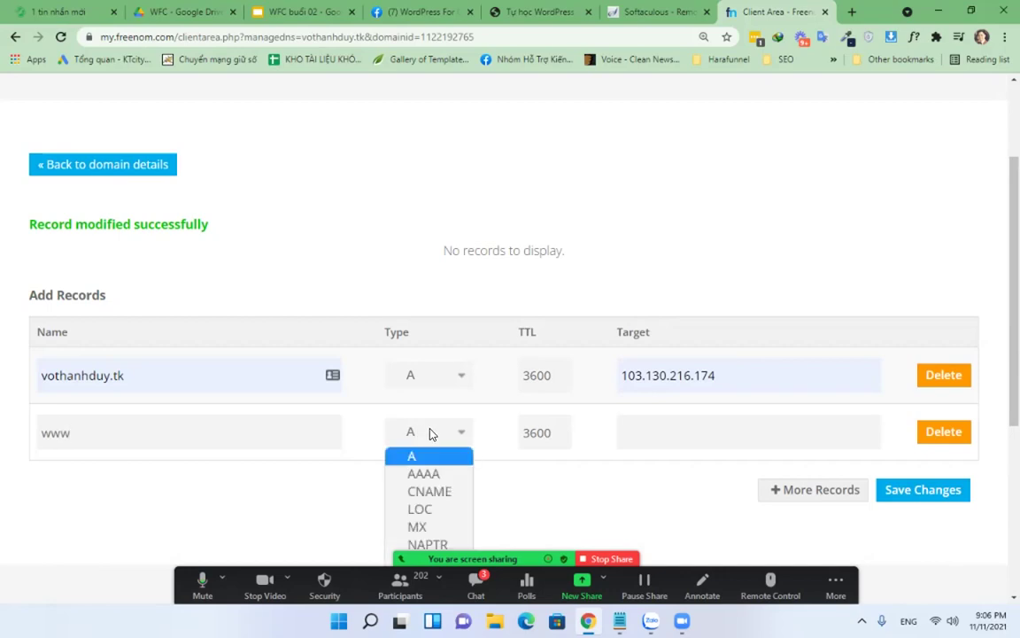
{"action": "left_click", "coordinate": [426, 488]}
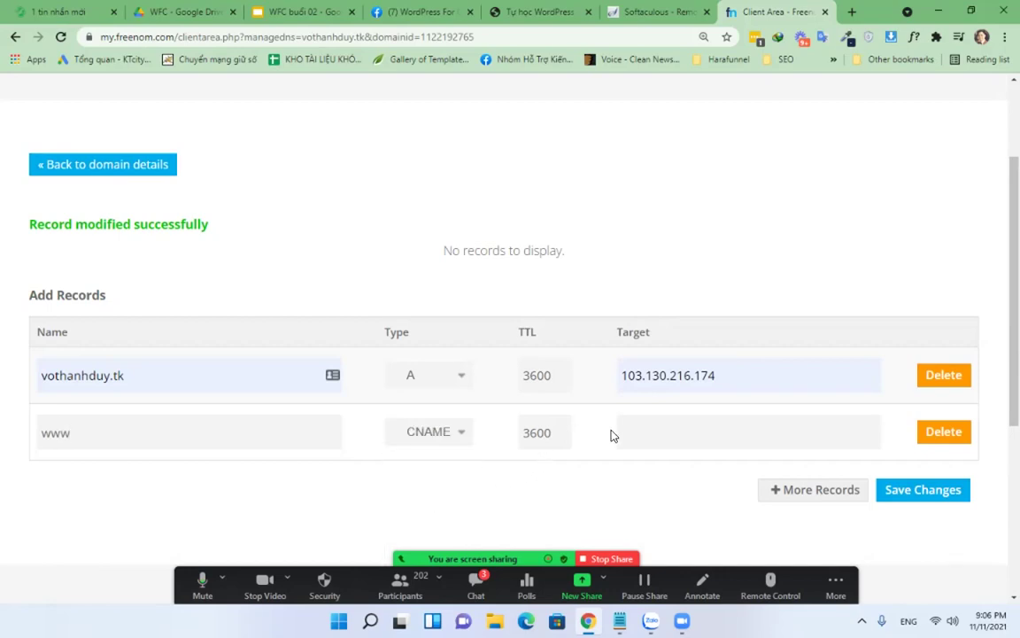
{"action": "left_click", "coordinate": [666, 432]}
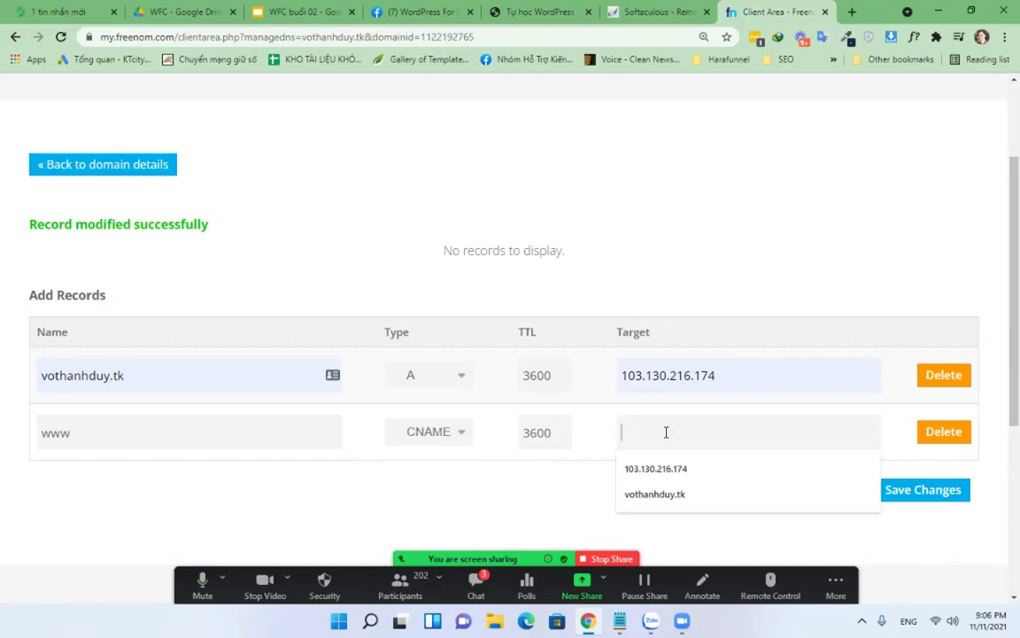
{"action": "left_click", "coordinate": [665, 495]}
{"action": "scroll", "coordinate": [676, 503], "scroll_direction": "down", "scroll_amount": 1}
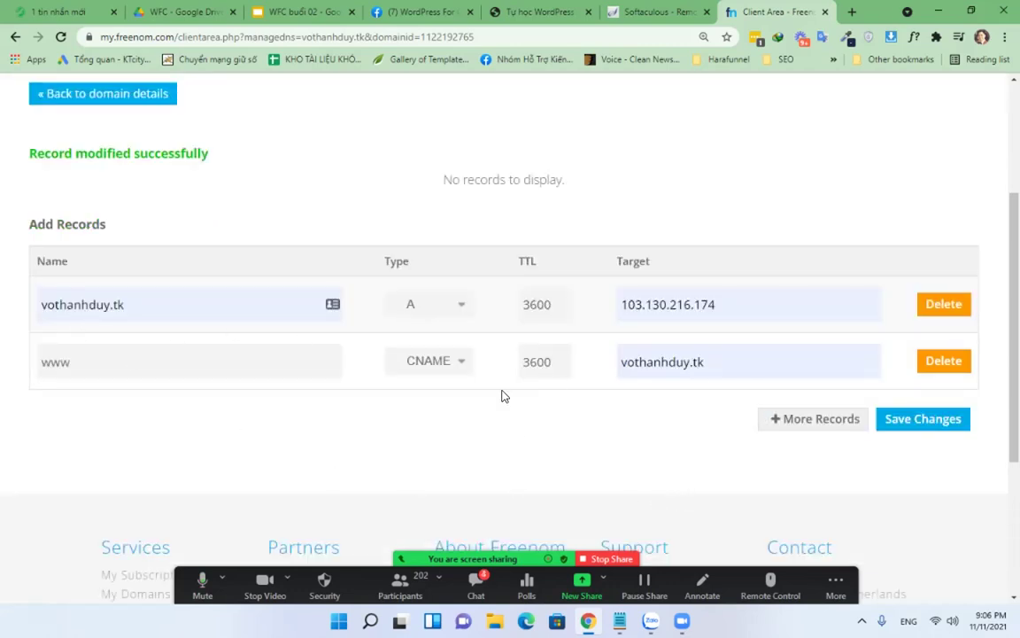
{"action": "left_click", "coordinate": [928, 423]}
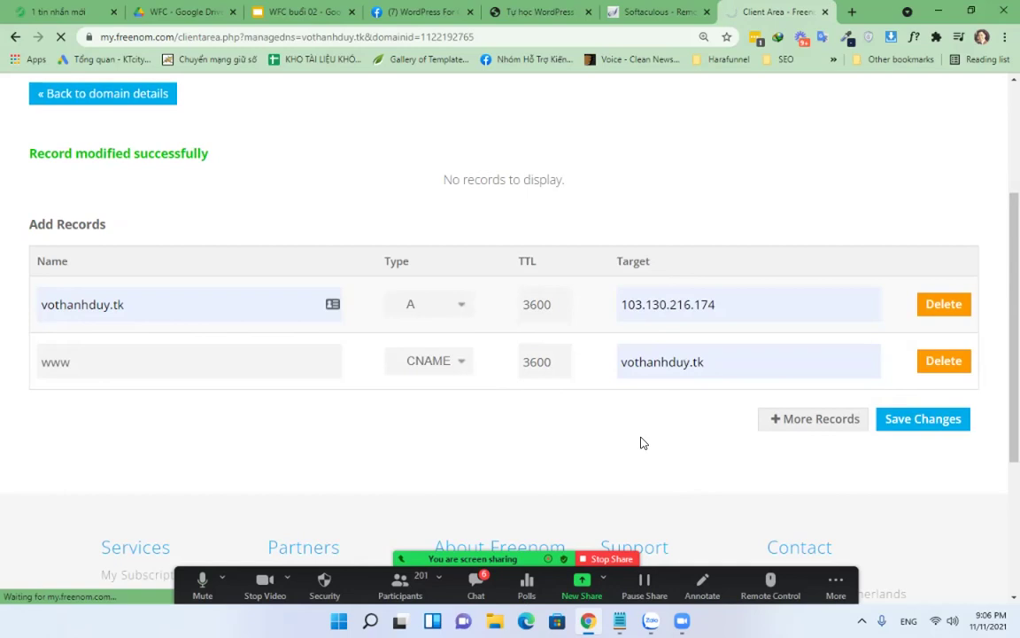
{"action": "scroll", "coordinate": [643, 443], "scroll_direction": "up", "scroll_amount": 3}
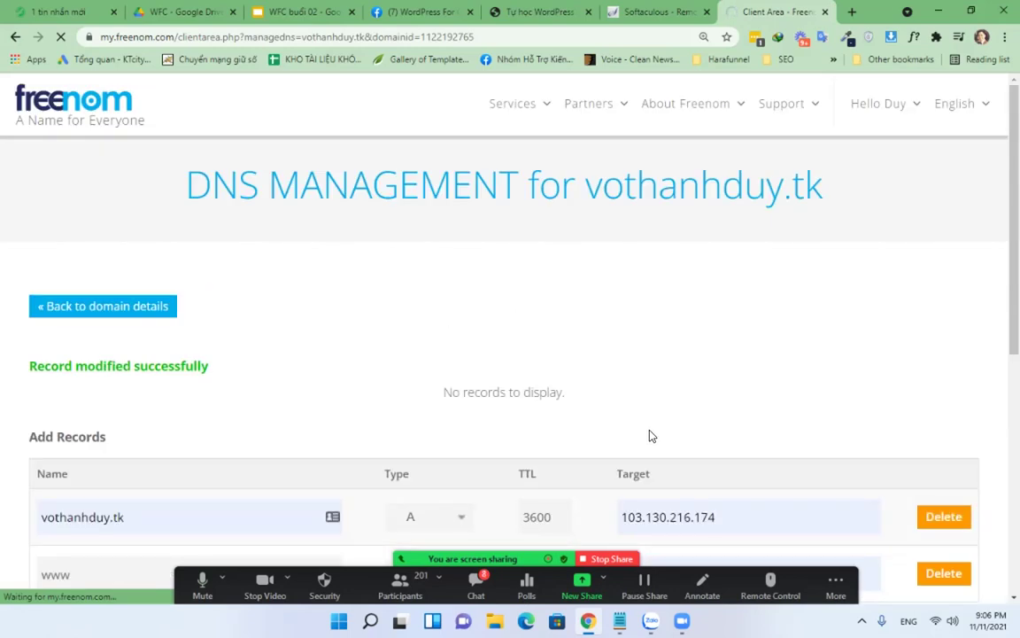
Confirm Freenom lists the A record to 103.130.216.174 and the WWW CNAME as added
{"action": "scroll", "coordinate": [649, 434], "scroll_direction": "down", "scroll_amount": 2}
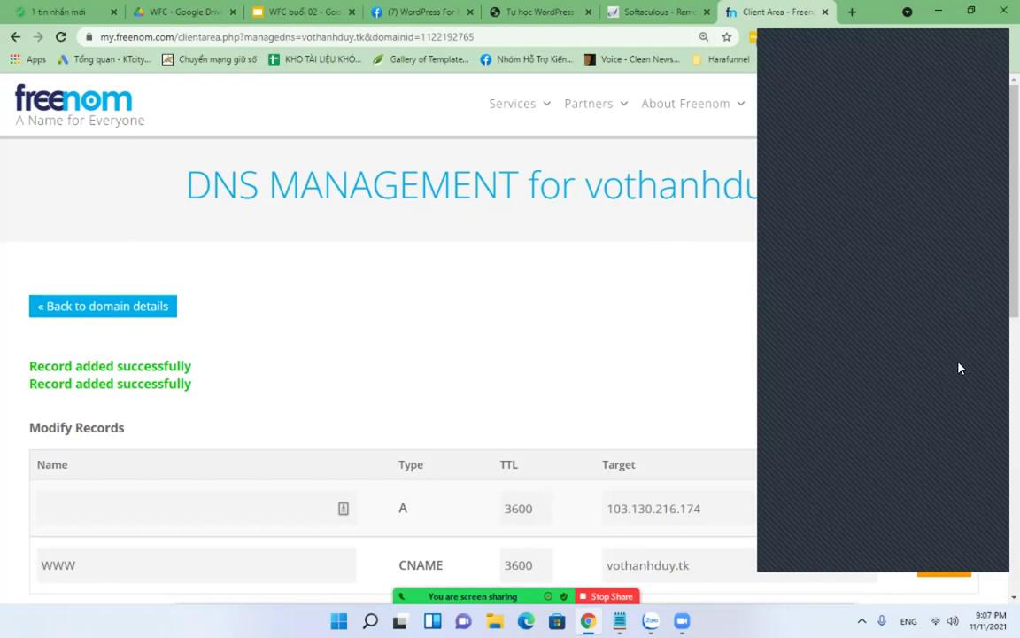
Search for dnschecker in a new tab and open the dnschecker.org site
{"action": "left_click", "coordinate": [852, 12]}
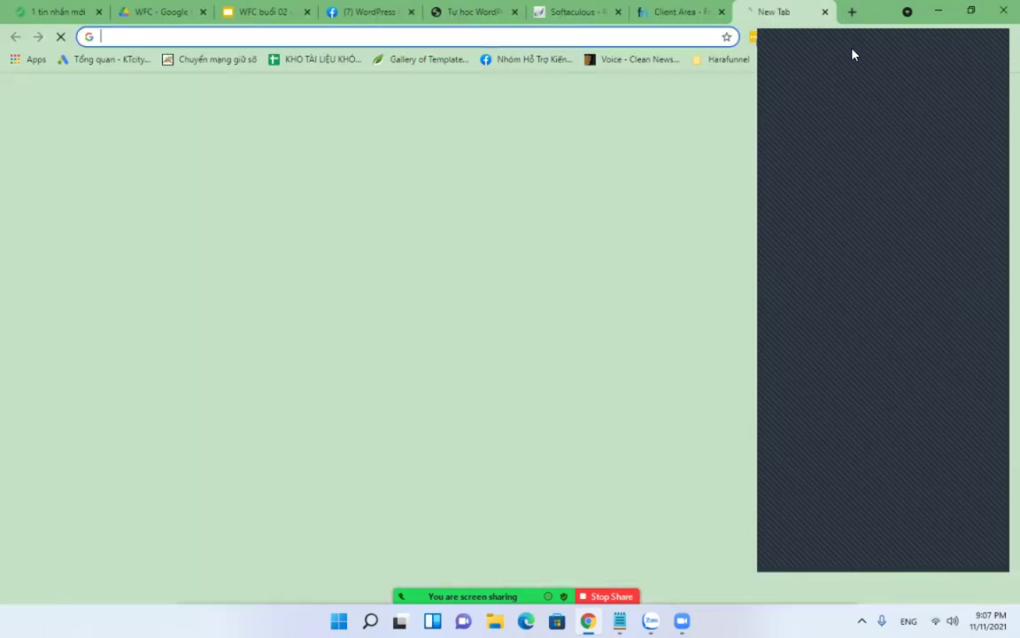
{"action": "type", "text": "dnschecker"}
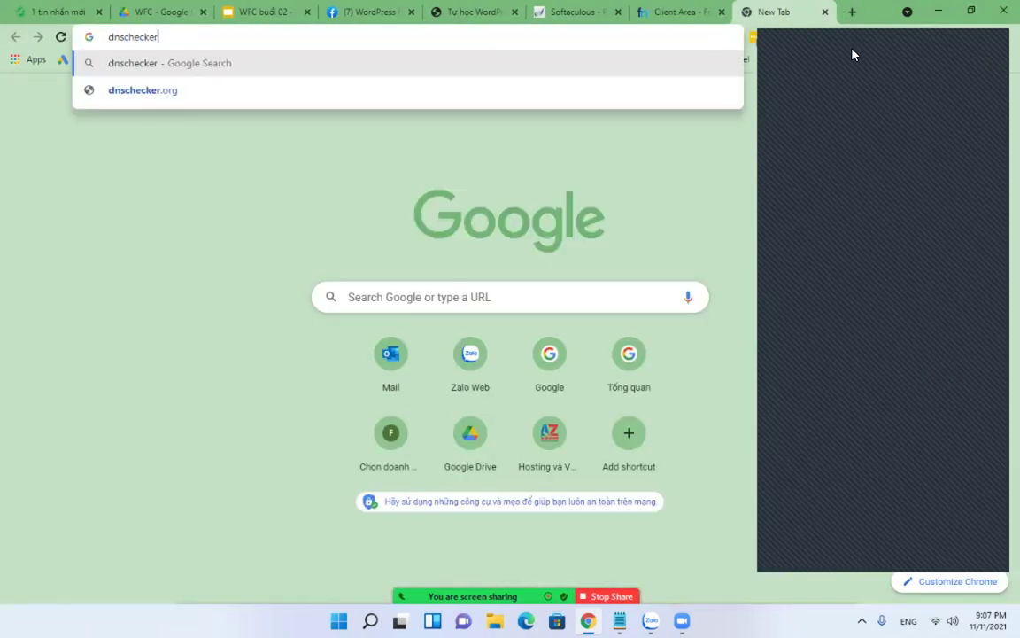
{"action": "key", "text": "Return"}
{"action": "left_click", "coordinate": [386, 232]}
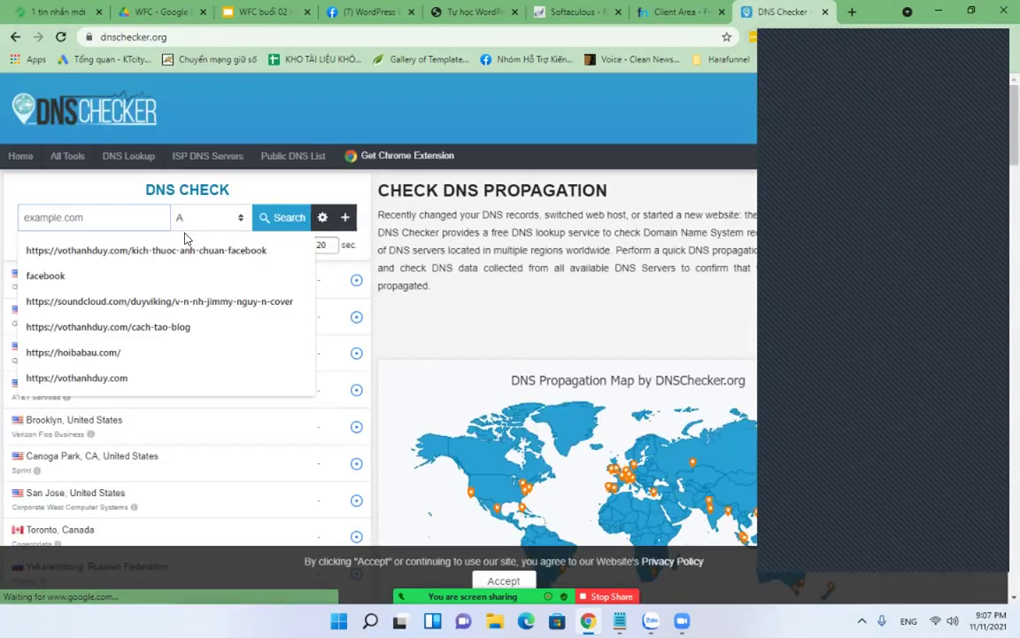
{"action": "left_click", "coordinate": [31, 188]}
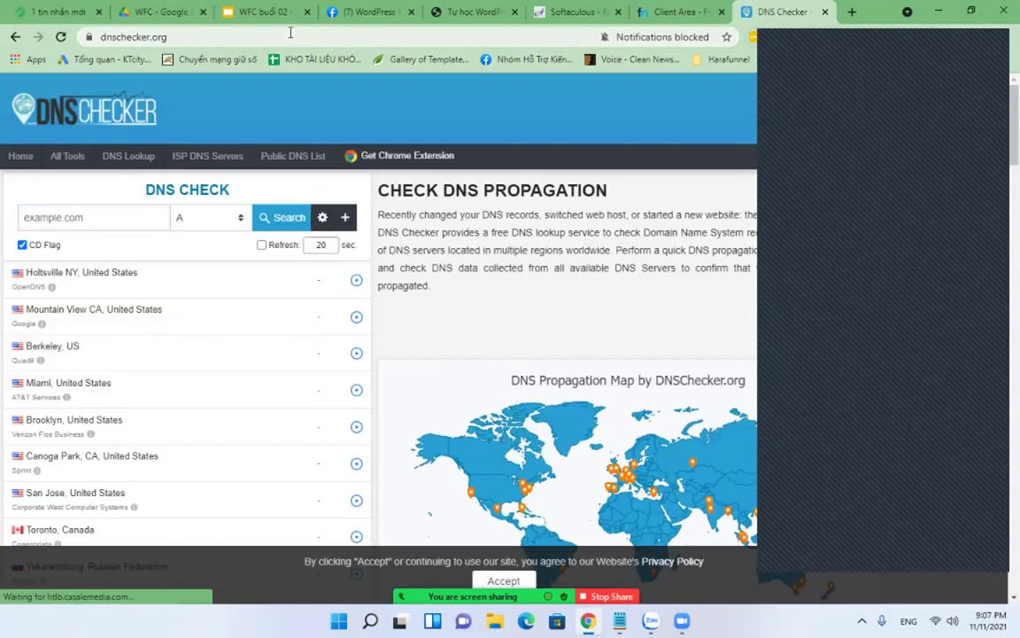
{"action": "left_click", "coordinate": [261, 34]}
{"action": "key", "text": "ctrl+c"}
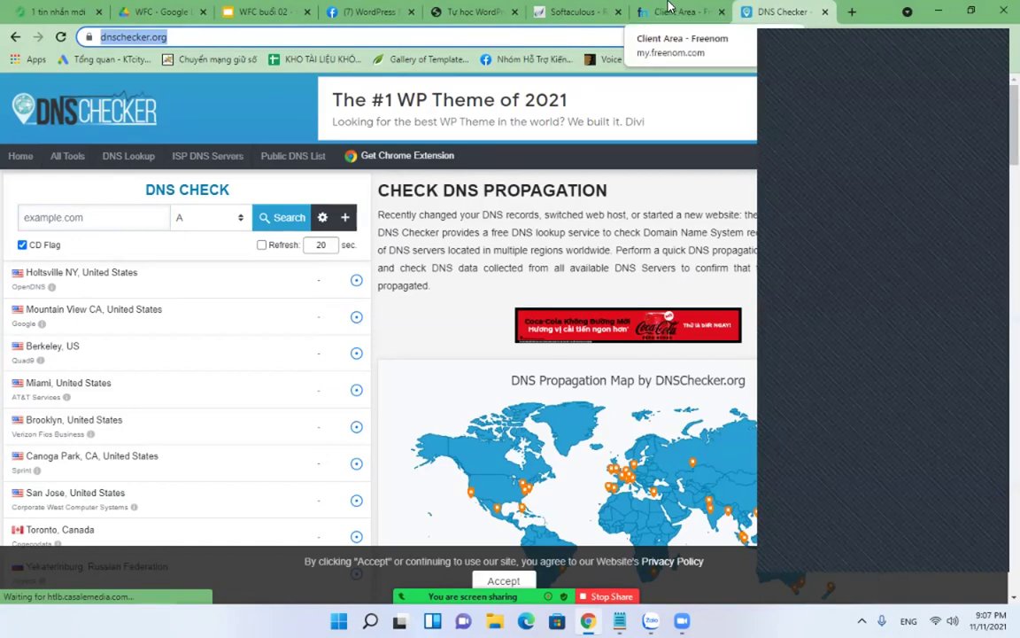
Check Freenom's records, then enter vothanhduy.tk in DNS Checker's domain box
{"action": "left_click", "coordinate": [671, 9]}
{"action": "scroll", "coordinate": [561, 337], "scroll_direction": "down", "scroll_amount": 2}
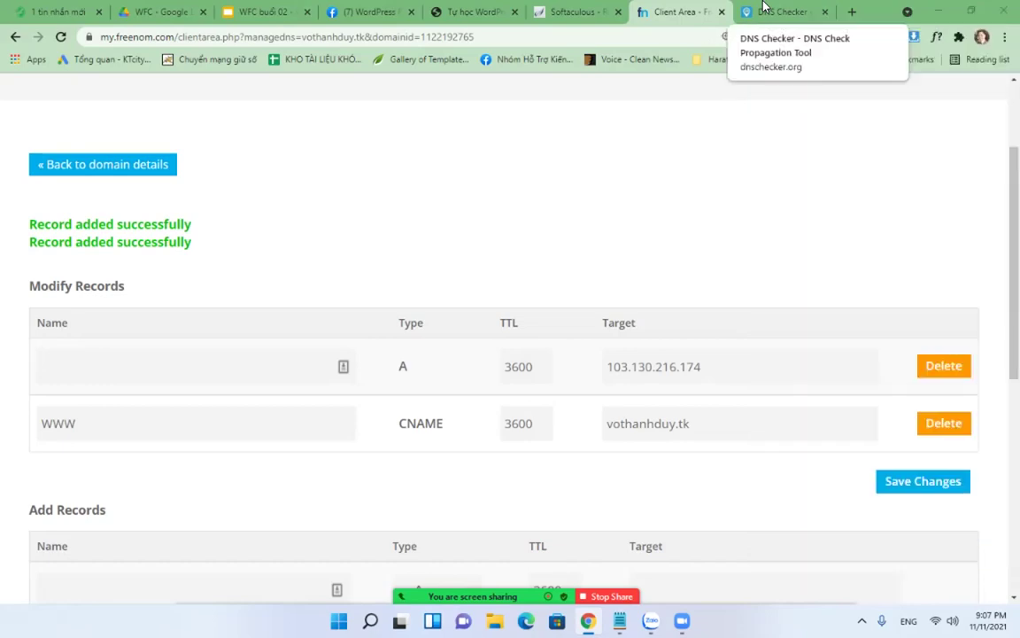
{"action": "left_click", "coordinate": [763, 8]}
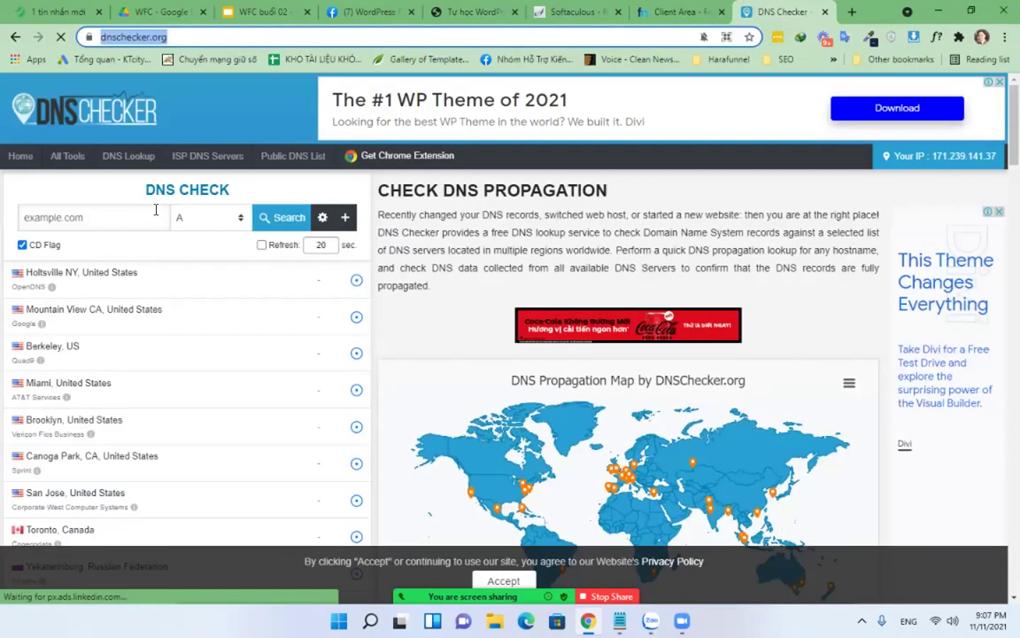
{"action": "left_click", "coordinate": [112, 213]}
{"action": "key", "text": "ctrl+v"}
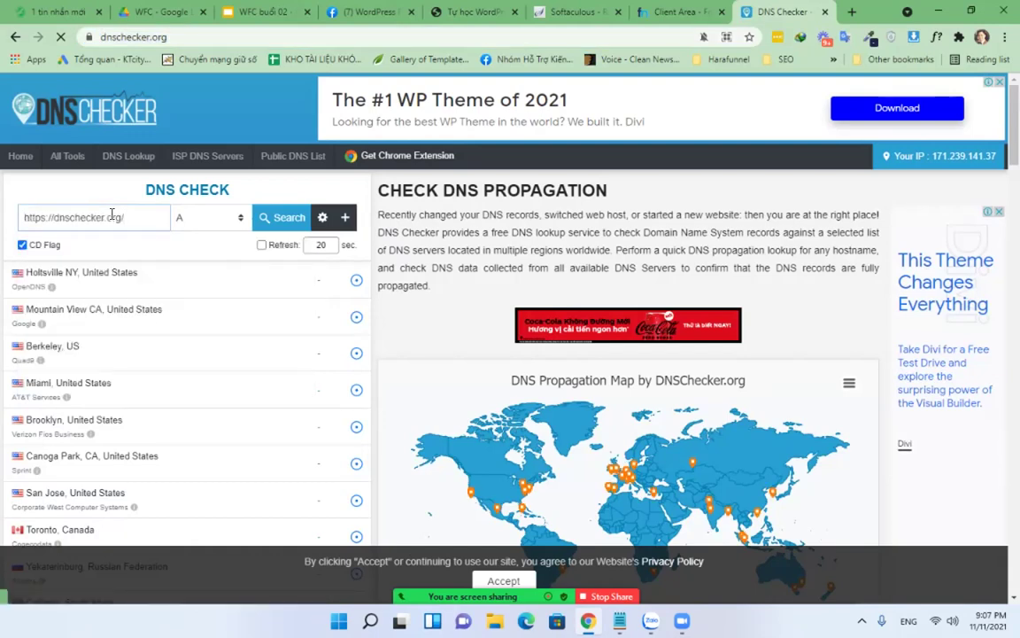
{"action": "key", "text": "ctrl+a"}
{"action": "key", "text": "BackSpace"}
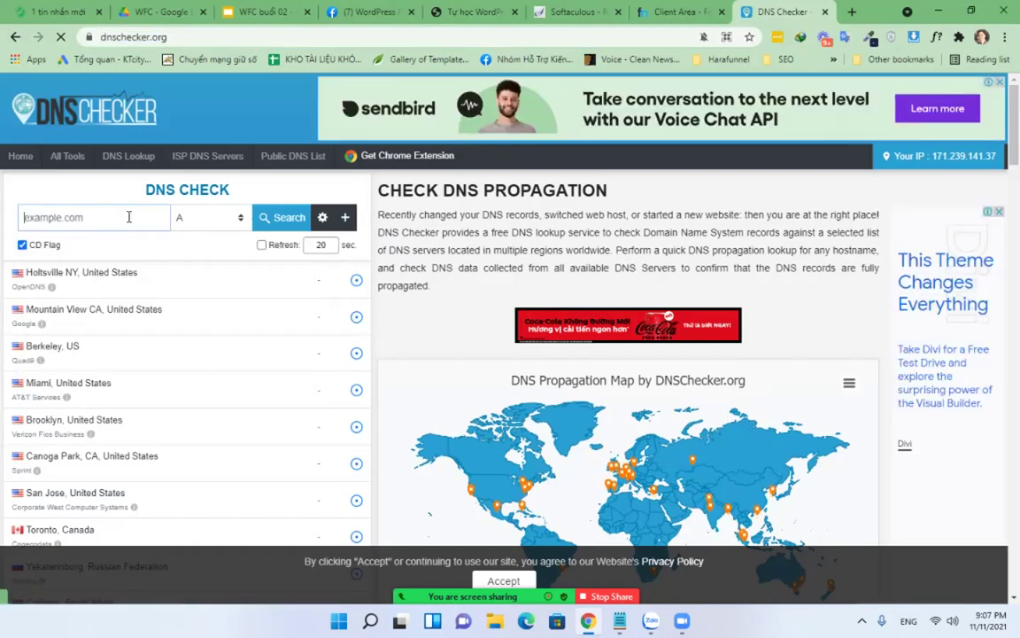
{"action": "type", "text": "vo"}
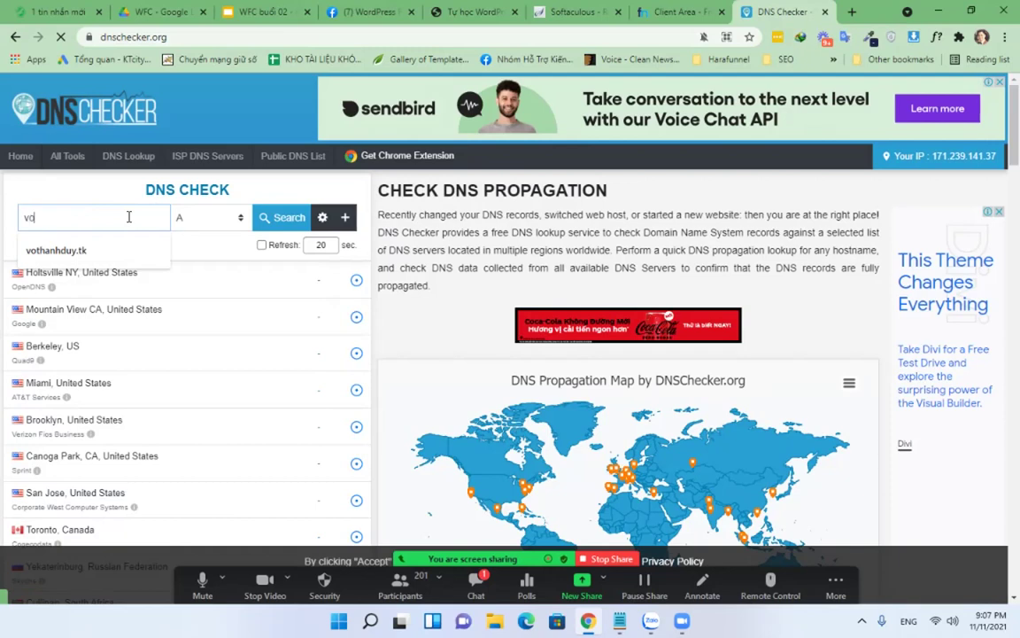
{"action": "type", "text": "thanhduy.tk"}
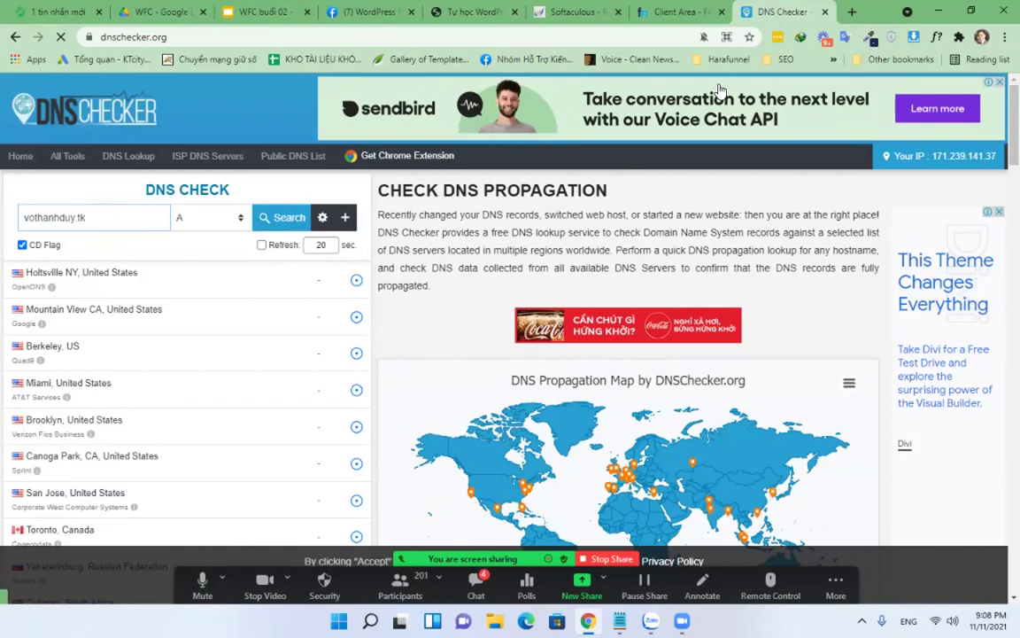
{"action": "left_click", "coordinate": [675, 11]}
{"action": "scroll", "coordinate": [661, 116], "scroll_direction": "up", "scroll_amount": 3}
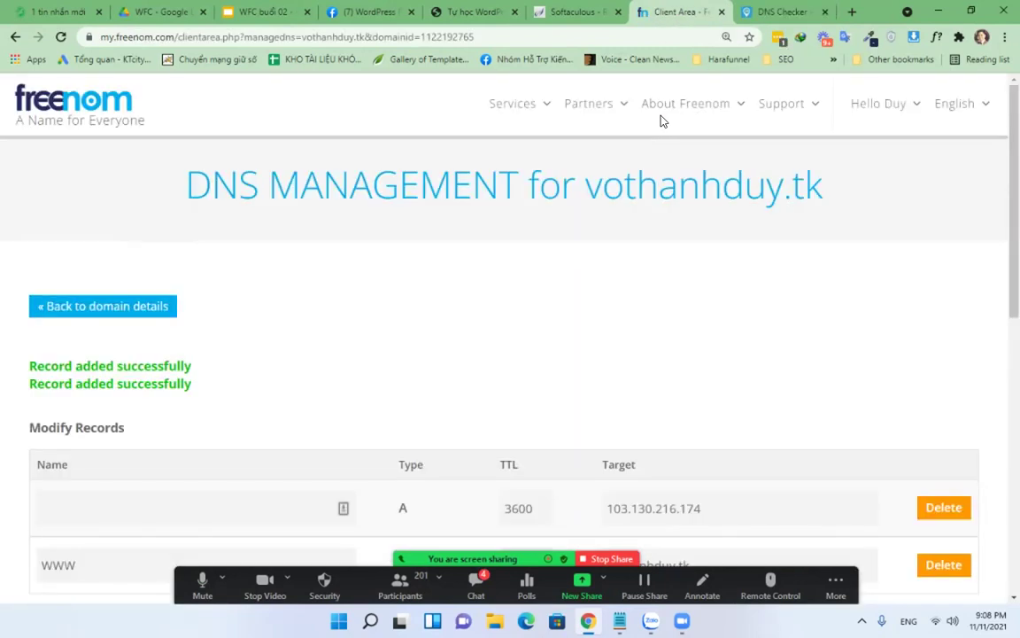
{"action": "left_click", "coordinate": [539, 109]}
{"action": "left_click", "coordinate": [784, 12]}
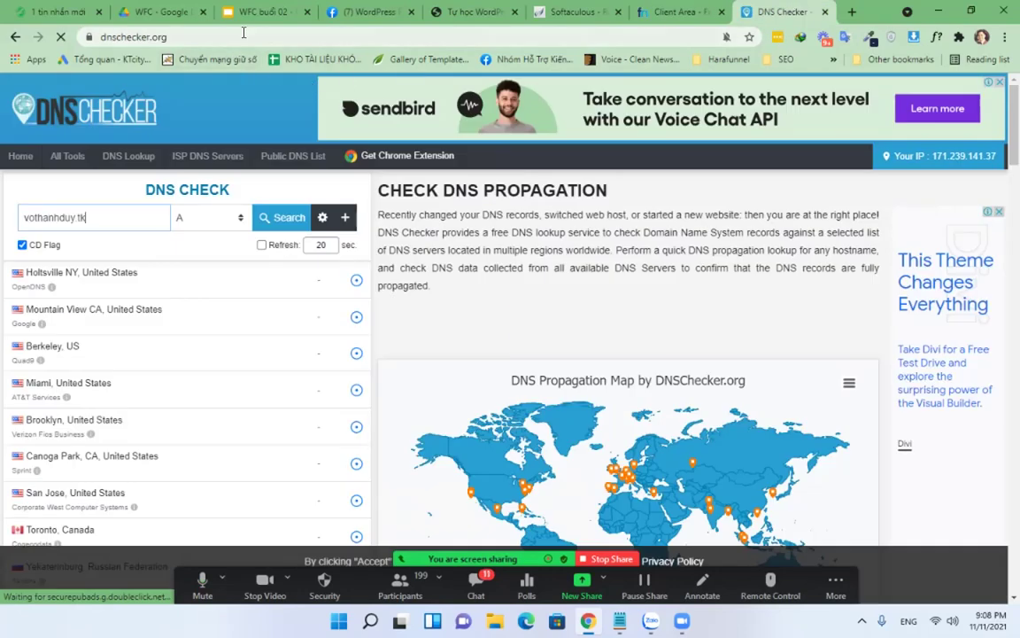
{"action": "left_click", "coordinate": [243, 34]}
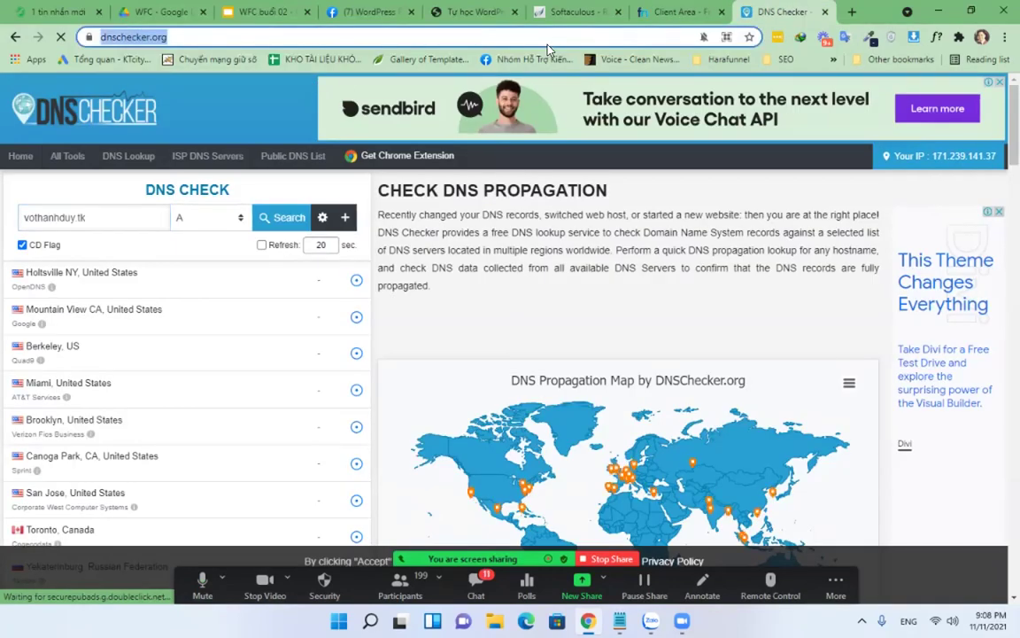
{"action": "left_click", "coordinate": [682, 11]}
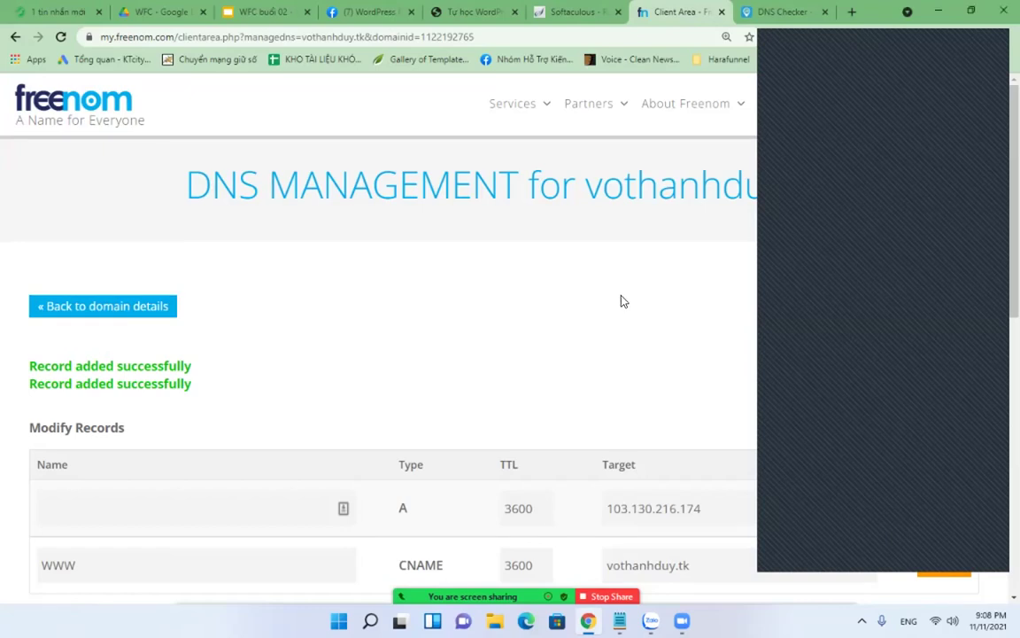
{"action": "scroll", "coordinate": [619, 290], "scroll_direction": "down", "scroll_amount": 3}
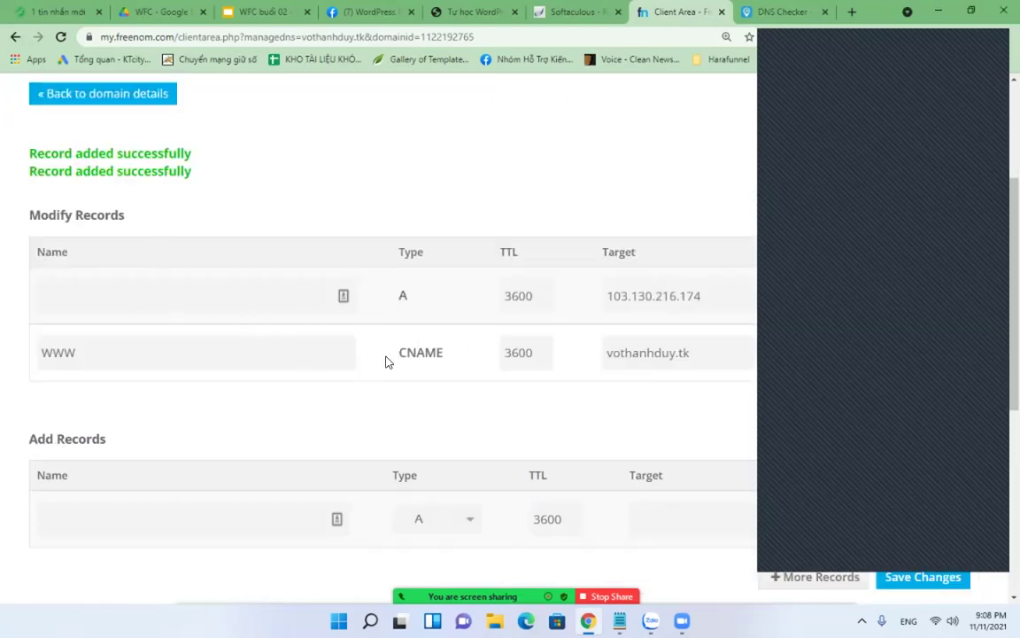
{"action": "key", "text": "ctrl+Tab"}
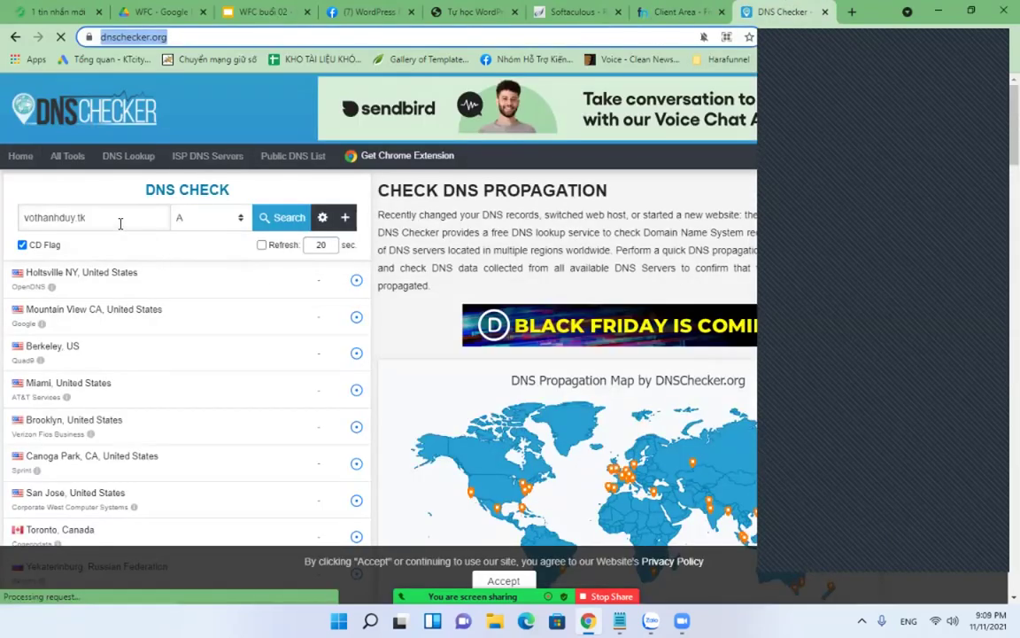
{"action": "left_click", "coordinate": [107, 220]}
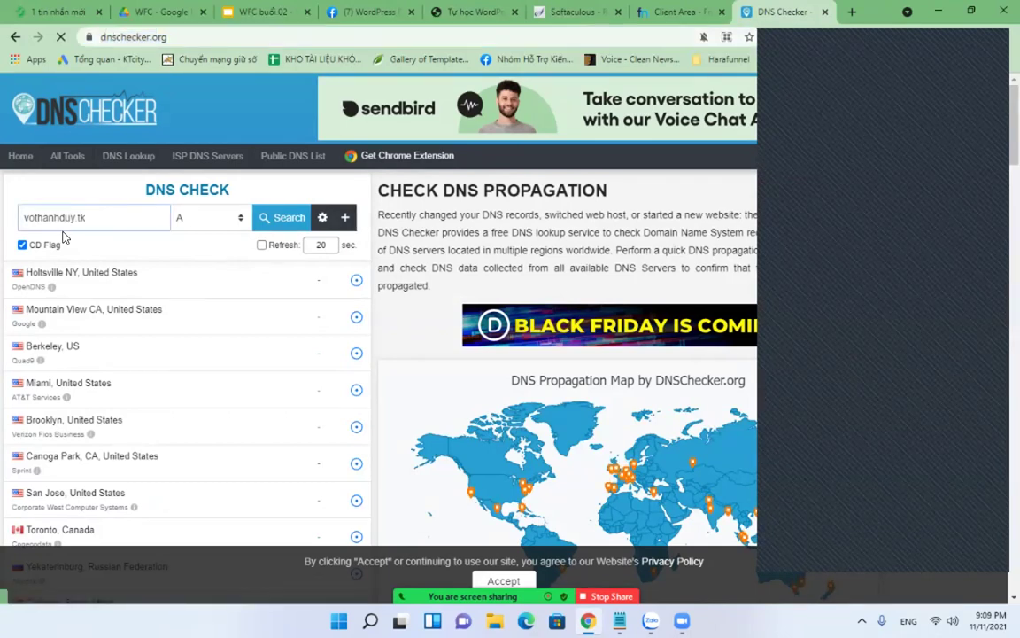
{"action": "left_click", "coordinate": [275, 217]}
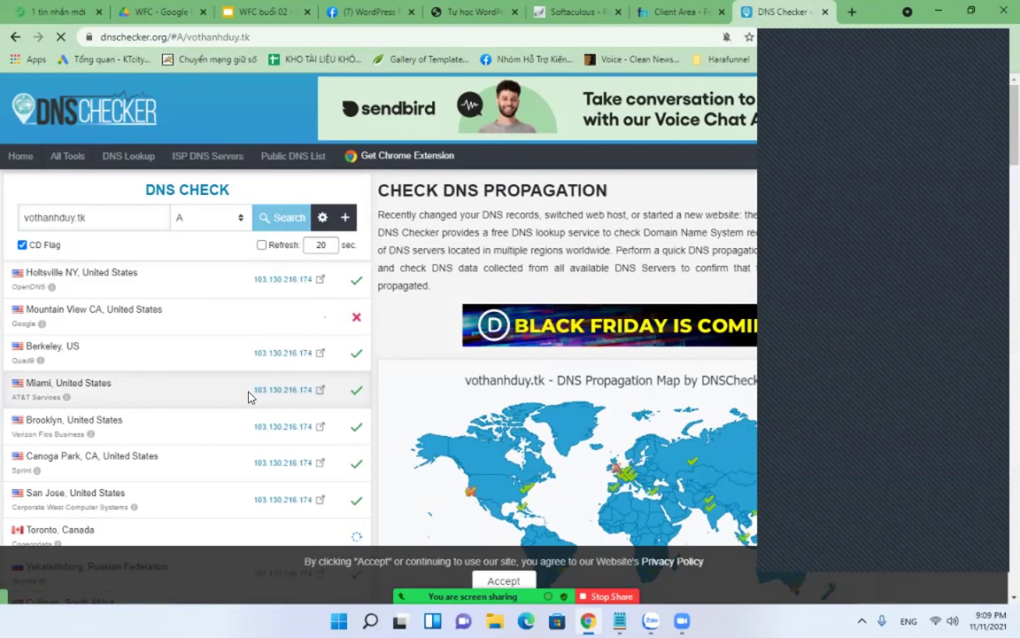
{"action": "scroll", "coordinate": [328, 301], "scroll_direction": "down", "scroll_amount": 2}
{"action": "scroll", "coordinate": [346, 282], "scroll_direction": "up", "scroll_amount": 2}
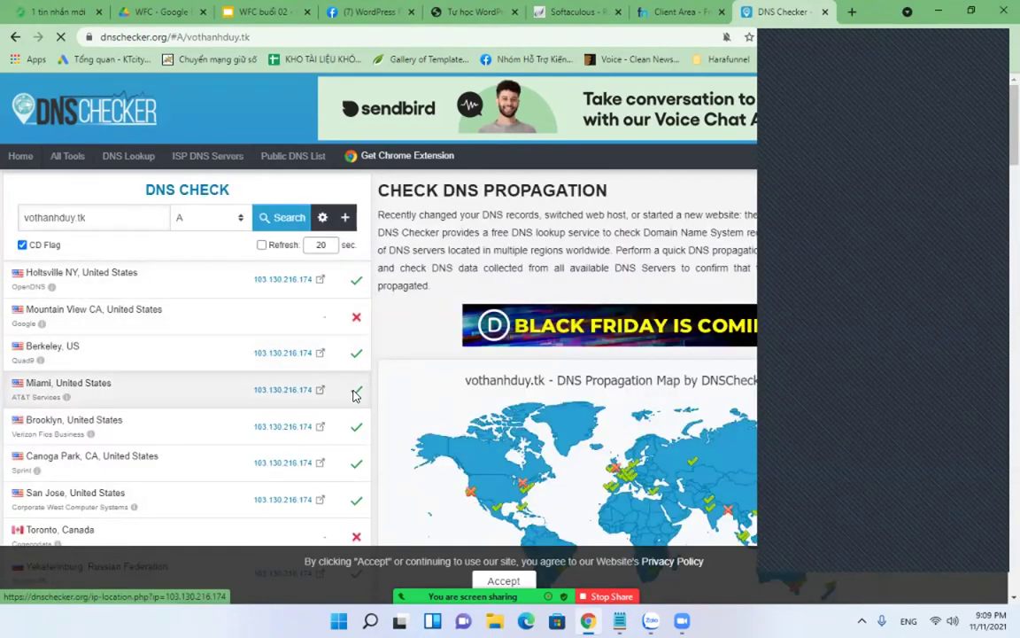
{"action": "scroll", "coordinate": [354, 451], "scroll_direction": "down", "scroll_amount": 5}
{"action": "scroll", "coordinate": [353, 416], "scroll_direction": "down", "scroll_amount": 10}
{"action": "scroll", "coordinate": [352, 417], "scroll_direction": "up", "scroll_amount": 10}
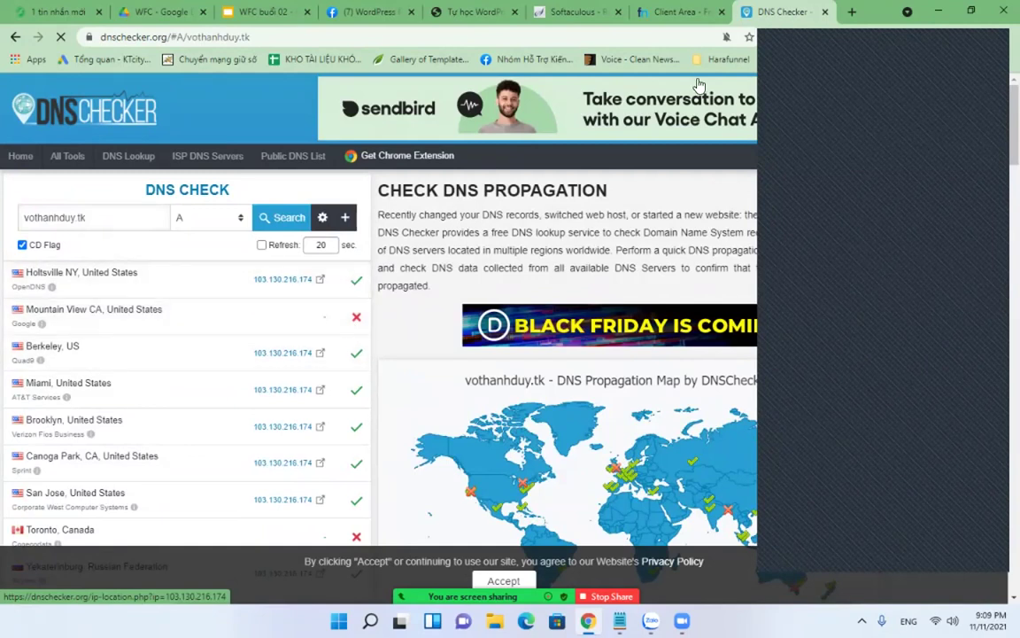
Load vothanhduy.tk in a new tab, compare its 403 Forbidden with DNS Checker, then close it
{"action": "left_click", "coordinate": [852, 11]}
{"action": "type", "text": "vothanhduy."}
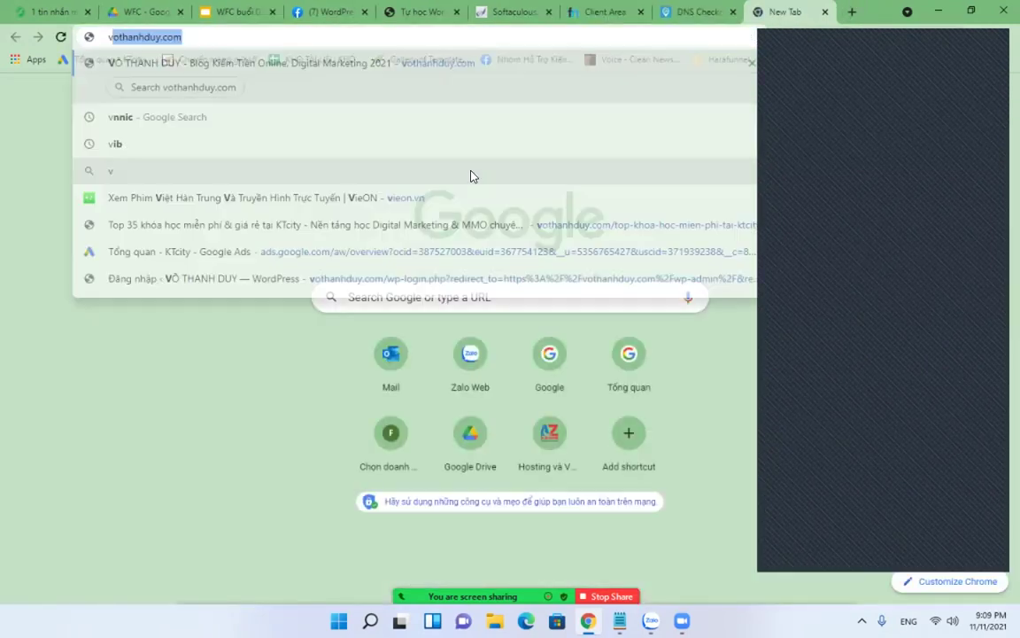
{"action": "type", "text": "tk"}
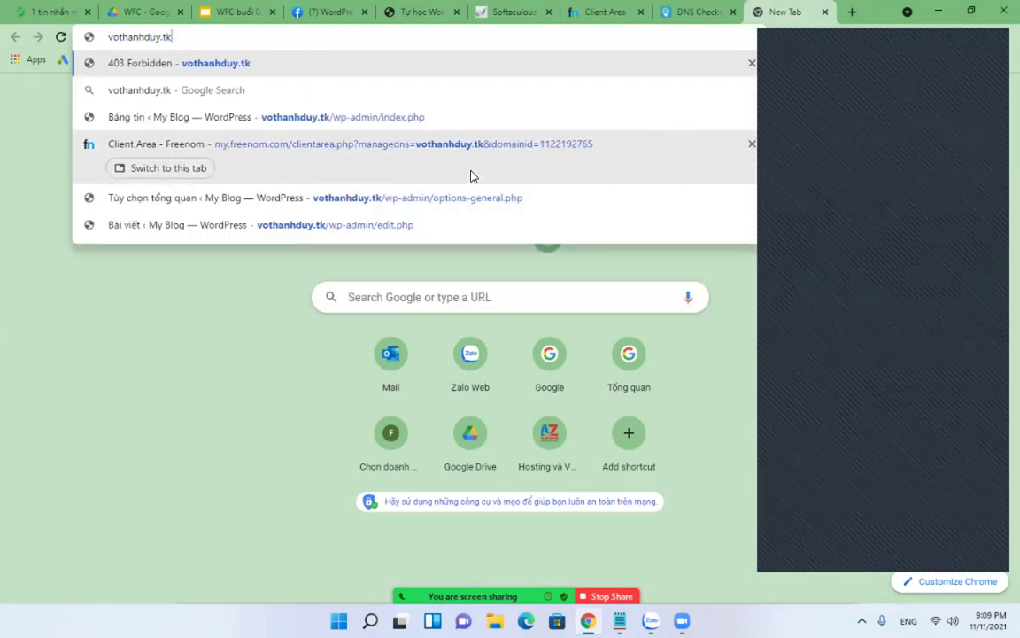
{"action": "key", "text": "Return"}
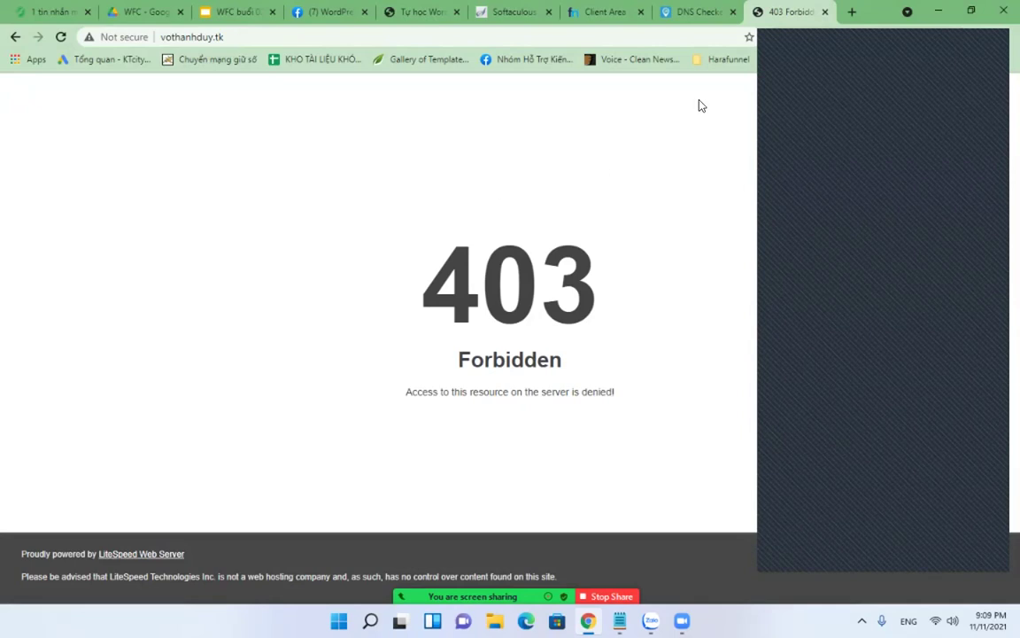
{"action": "left_click", "coordinate": [683, 10]}
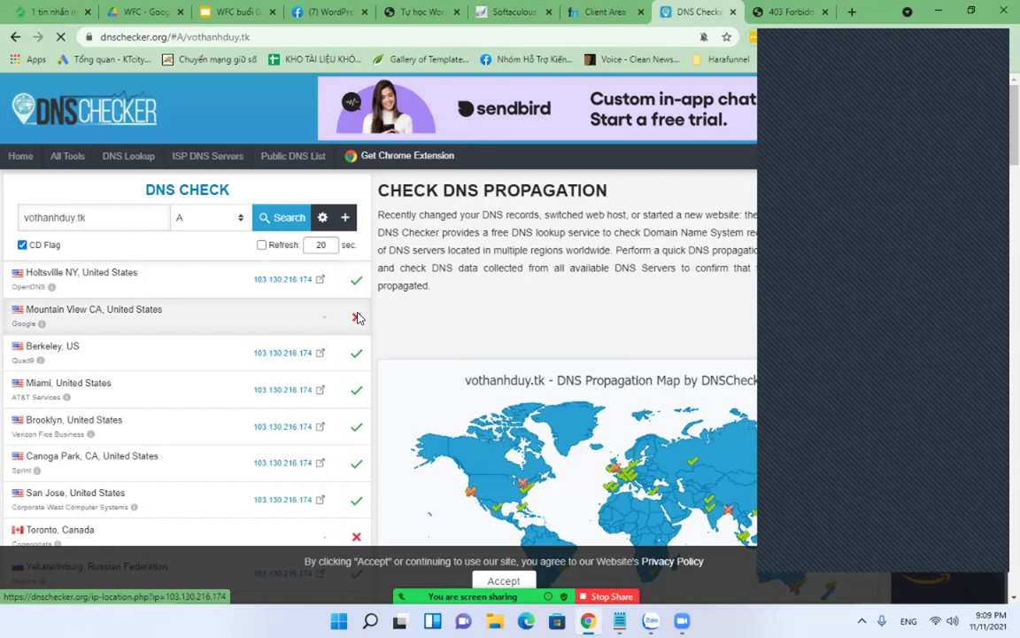
{"action": "key", "text": "ctrl+Tab"}
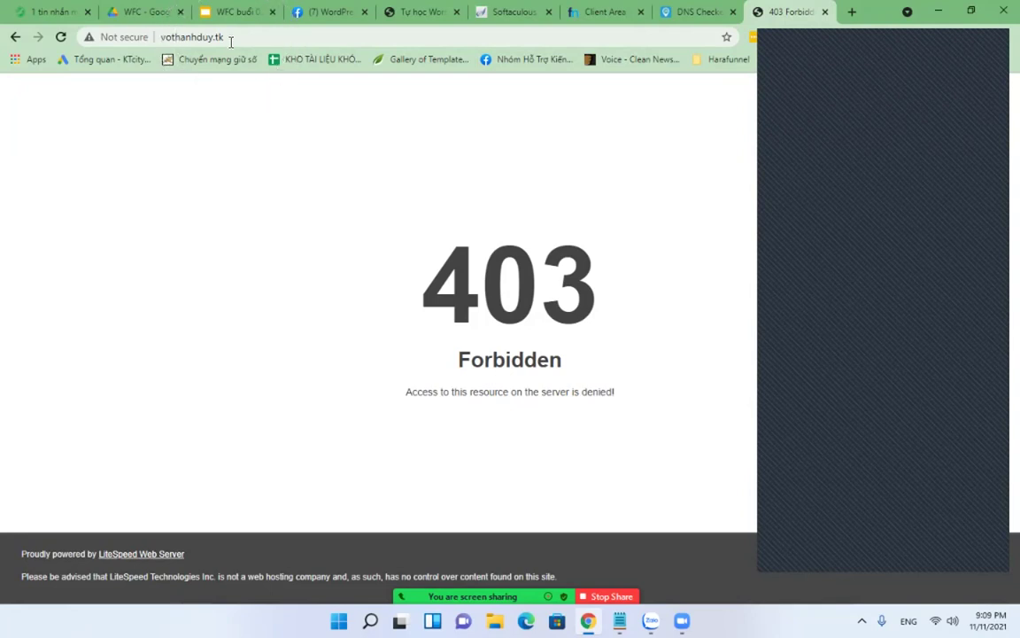
{"action": "left_click", "coordinate": [825, 12]}
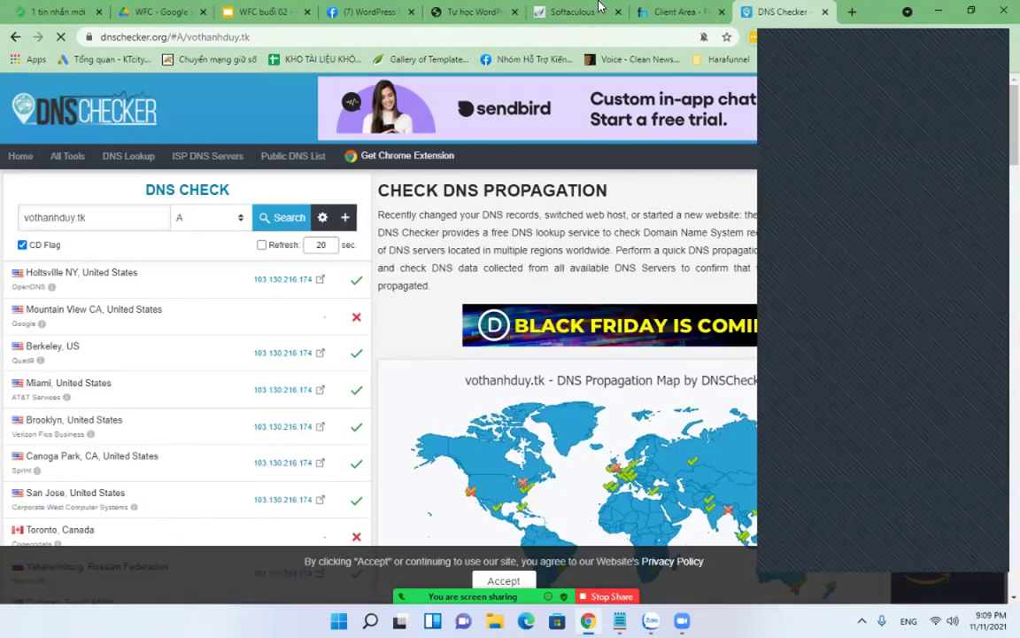
{"action": "left_click", "coordinate": [595, 11]}
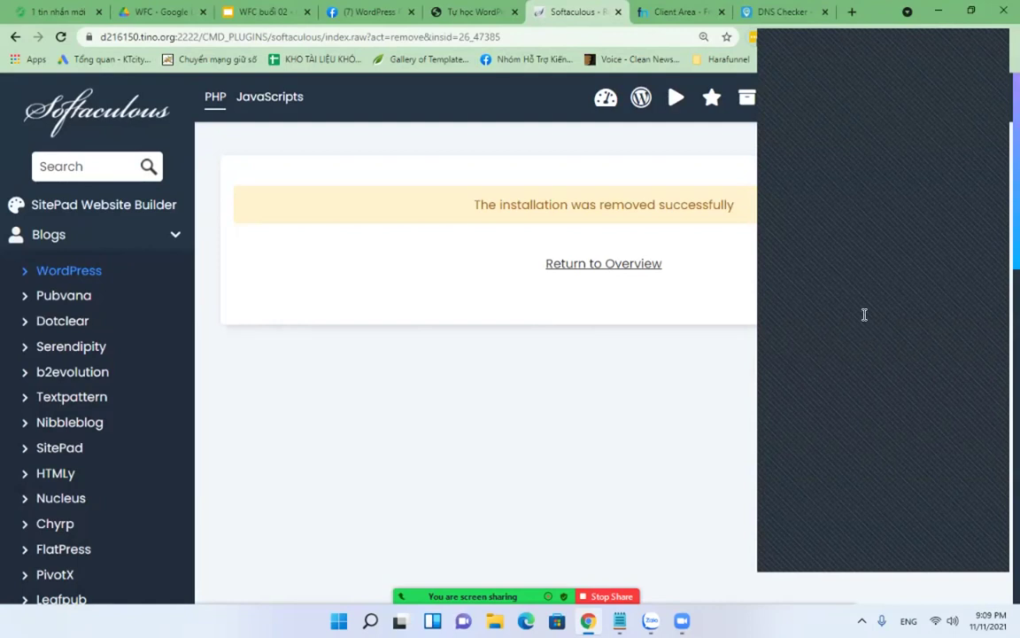
Scroll through vothanhduy.tk's propagation results on DNS Checker
{"action": "left_click", "coordinate": [775, 11]}
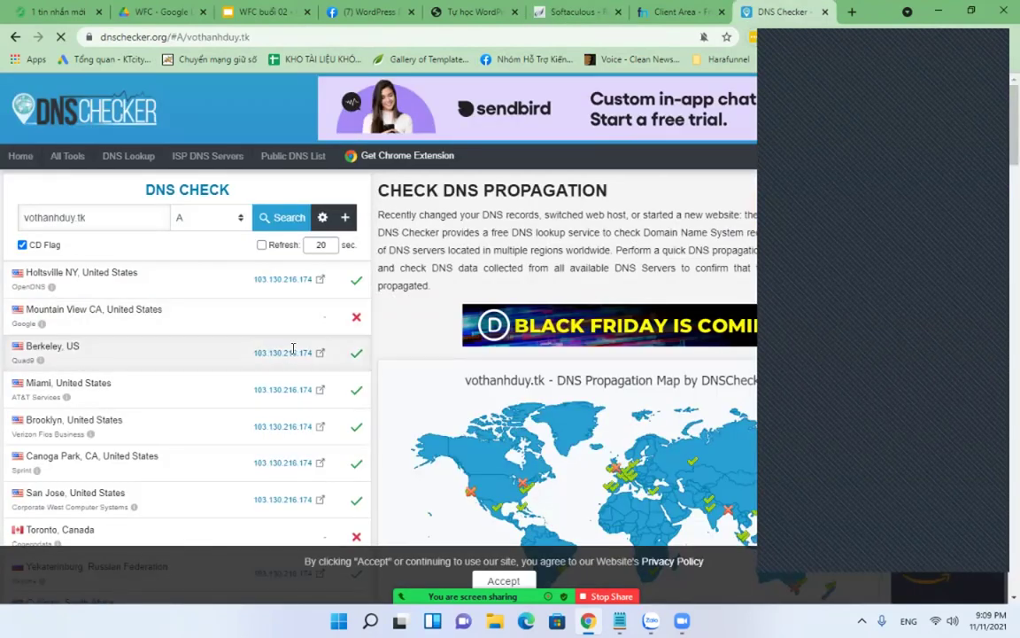
{"action": "scroll", "coordinate": [354, 351], "scroll_direction": "down", "scroll_amount": 2}
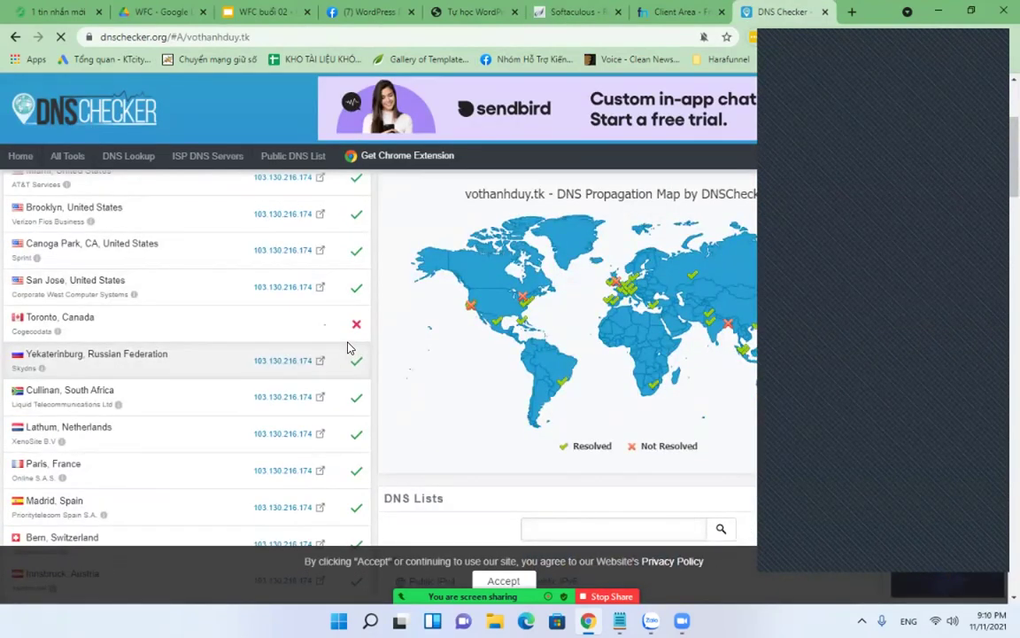
{"action": "scroll", "coordinate": [348, 348], "scroll_direction": "down", "scroll_amount": 3}
{"action": "scroll", "coordinate": [347, 351], "scroll_direction": "up", "scroll_amount": 5}
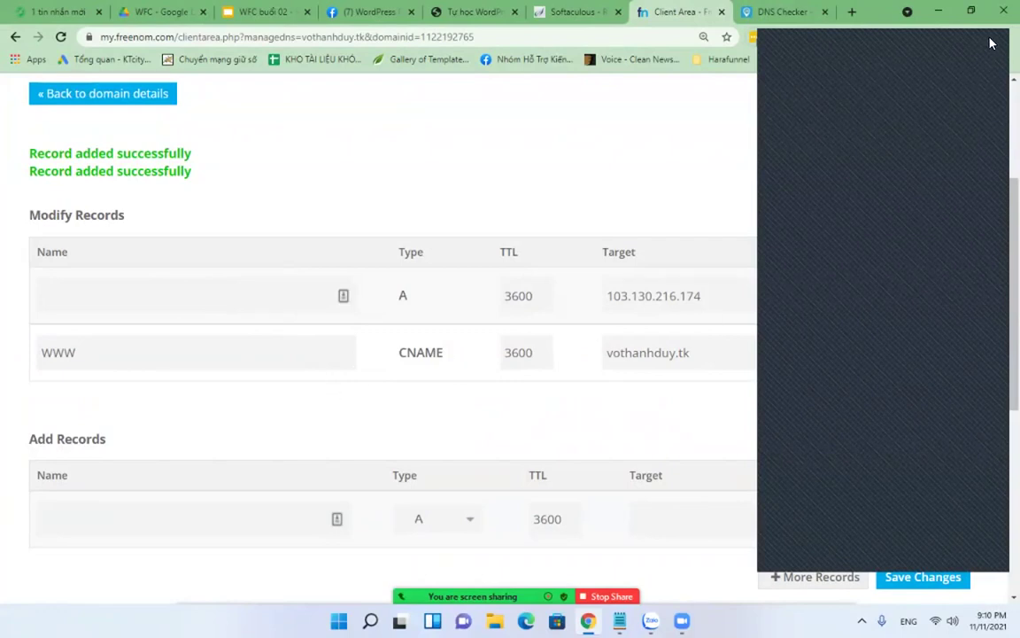
Fill the A record name with vothanhduy.tk, save the DNS records, then recheck DNS Checker
{"action": "left_click", "coordinate": [164, 304]}
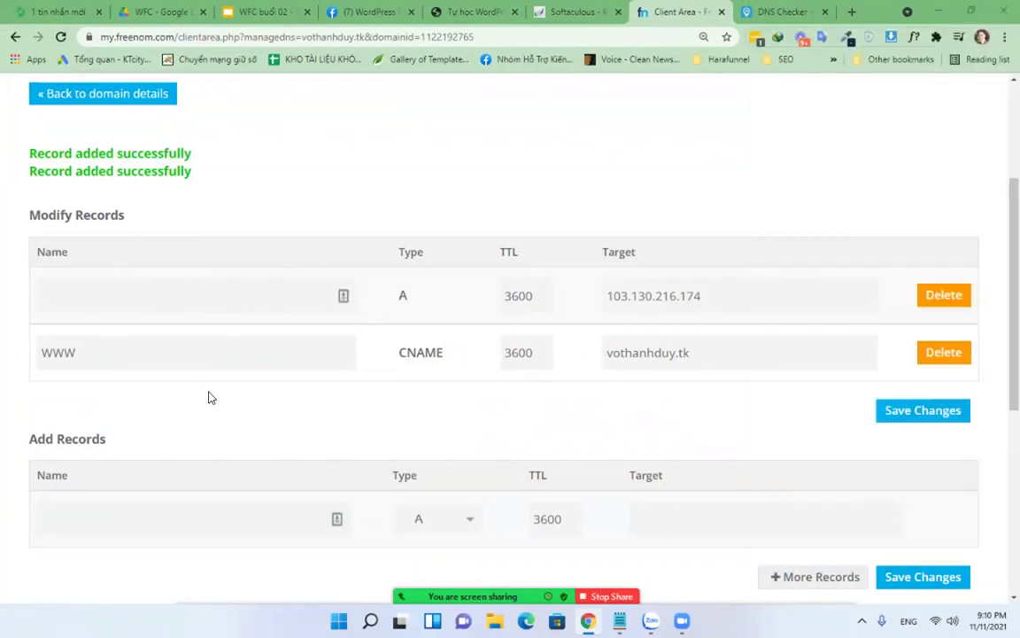
{"action": "scroll", "coordinate": [206, 297], "scroll_direction": "up", "scroll_amount": 1}
{"action": "left_click", "coordinate": [152, 364]}
{"action": "left_click", "coordinate": [131, 409]}
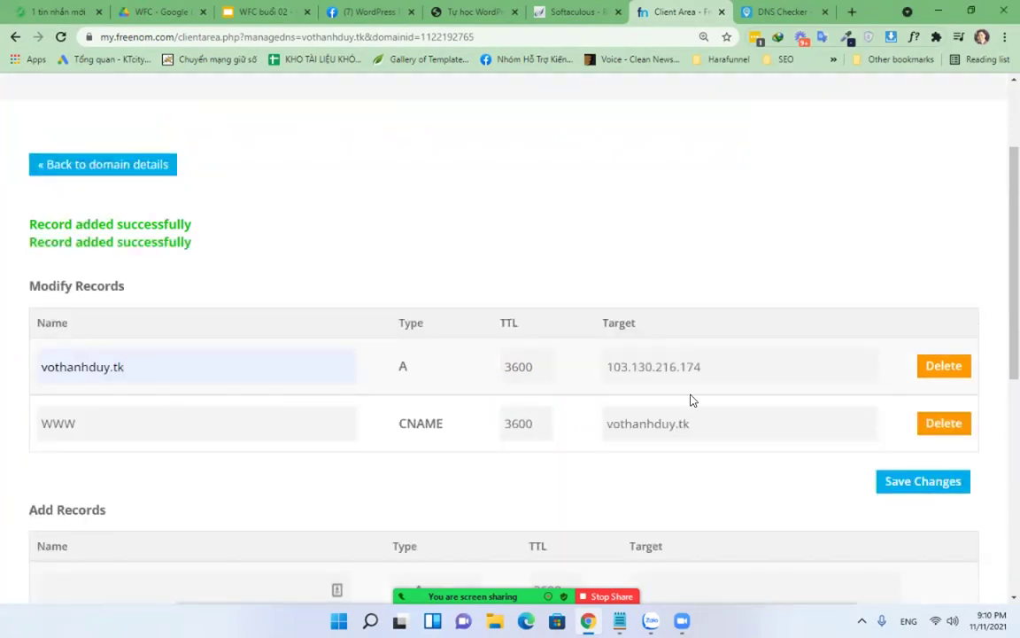
{"action": "left_click", "coordinate": [913, 481]}
{"action": "left_click", "coordinate": [774, 11]}
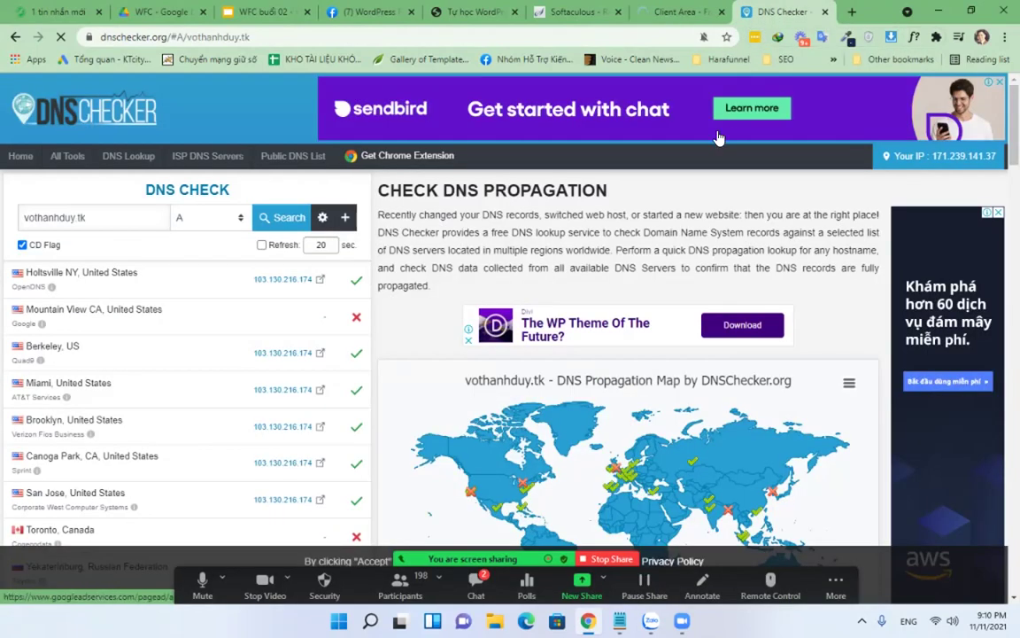
{"action": "key", "text": "ctrl+shift+Tab"}
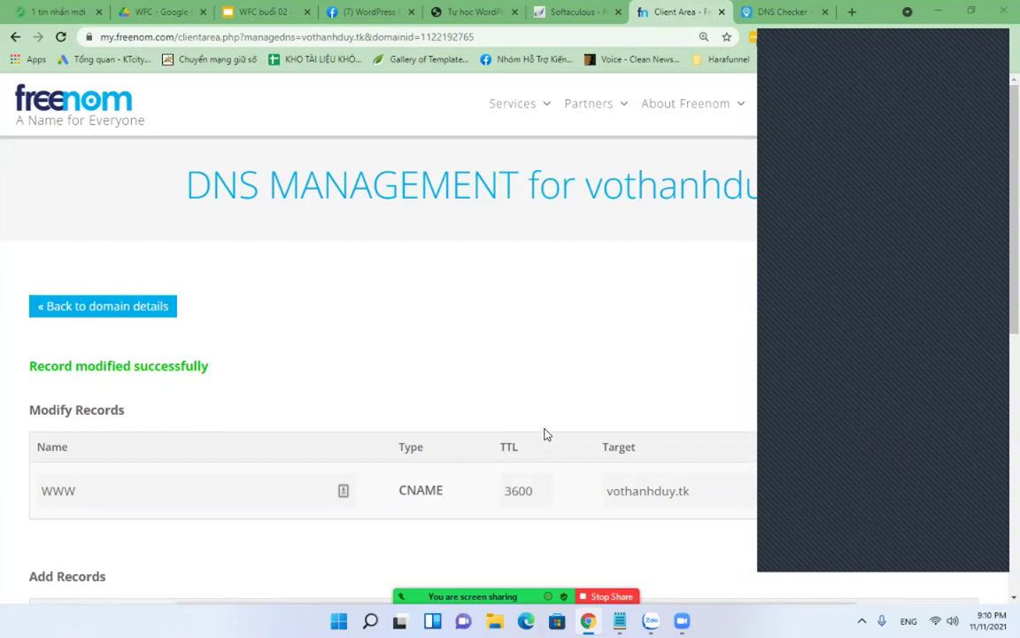
{"action": "left_click", "coordinate": [893, 449]}
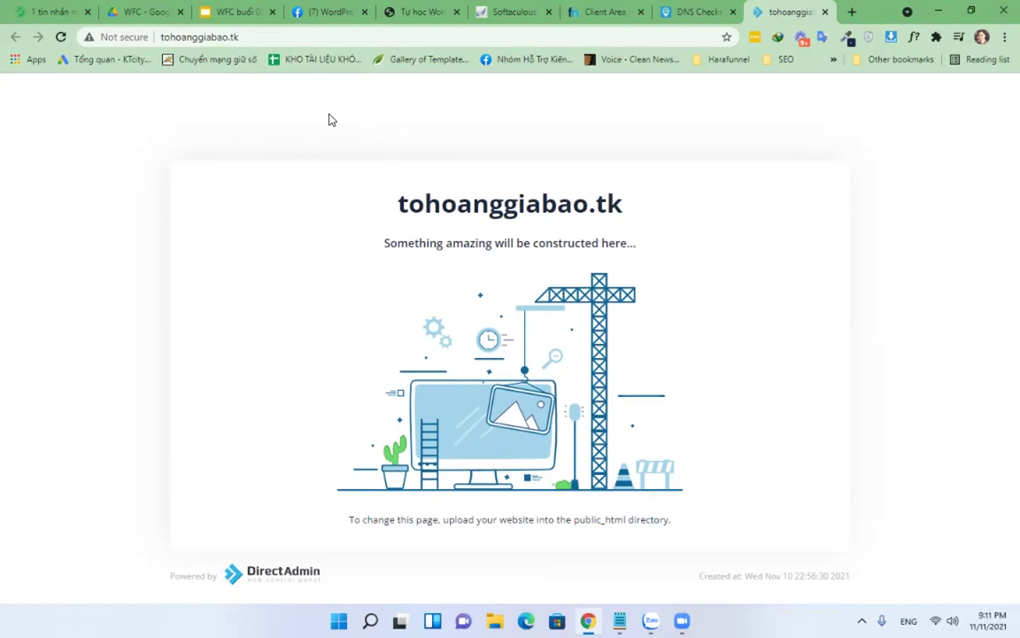
{"action": "key", "text": "F5"}
{"action": "key", "text": "F5"}
{"action": "left_click", "coordinate": [569, 9]}
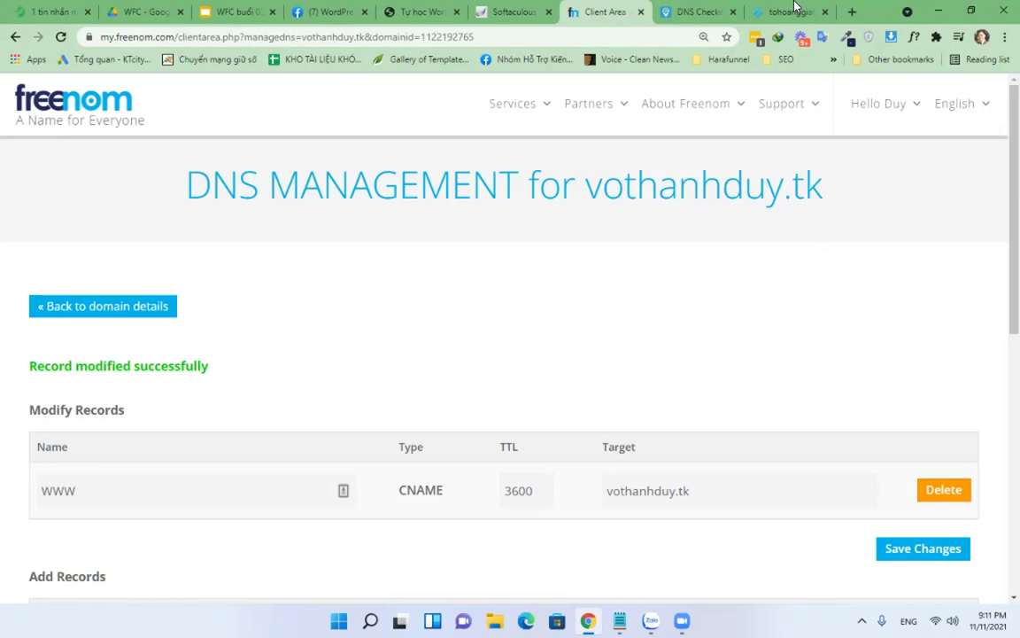
{"action": "left_click", "coordinate": [797, 11]}
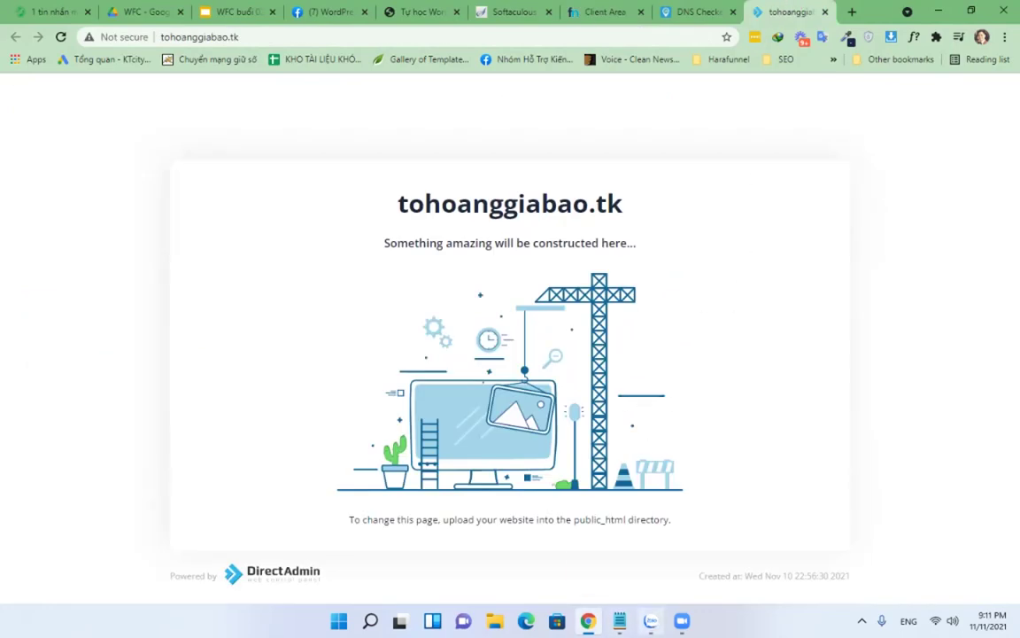
{"action": "key", "text": "alt+Tab"}
{"action": "key", "text": "alt+Tab"}
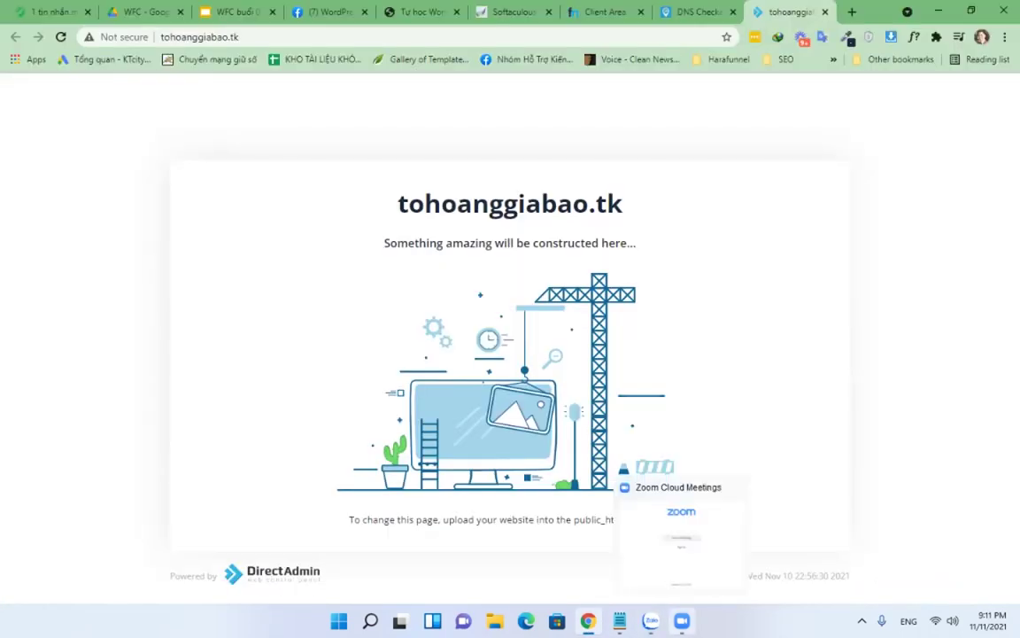
{"action": "left_click", "coordinate": [682, 620]}
{"action": "left_click", "coordinate": [609, 575]}
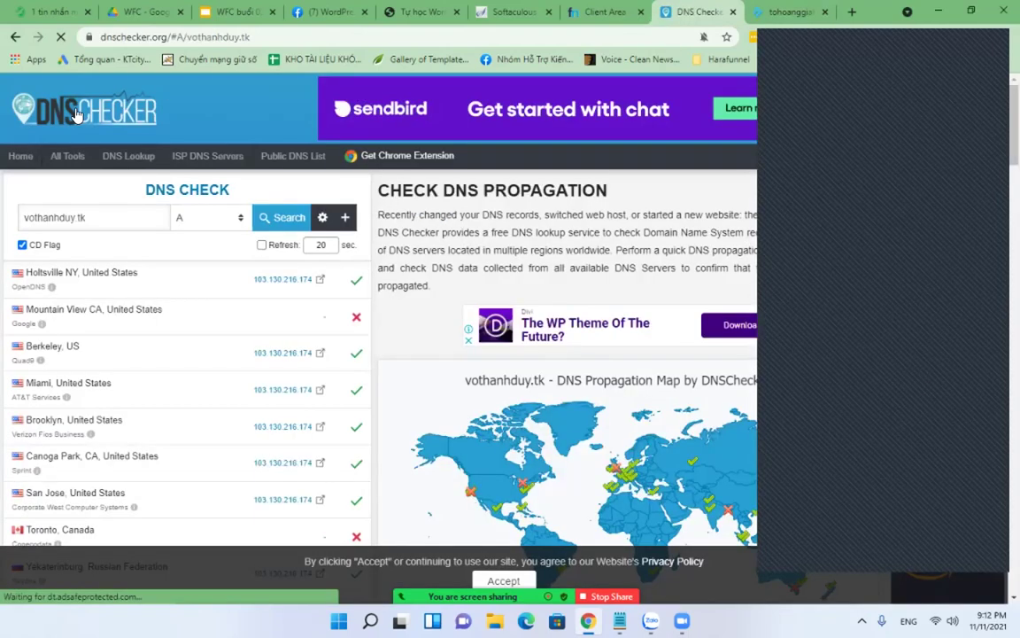
Recheck vothanhduy.tk's propagation results on DNS Checker, then start a blank new tab
{"action": "left_click", "coordinate": [691, 12]}
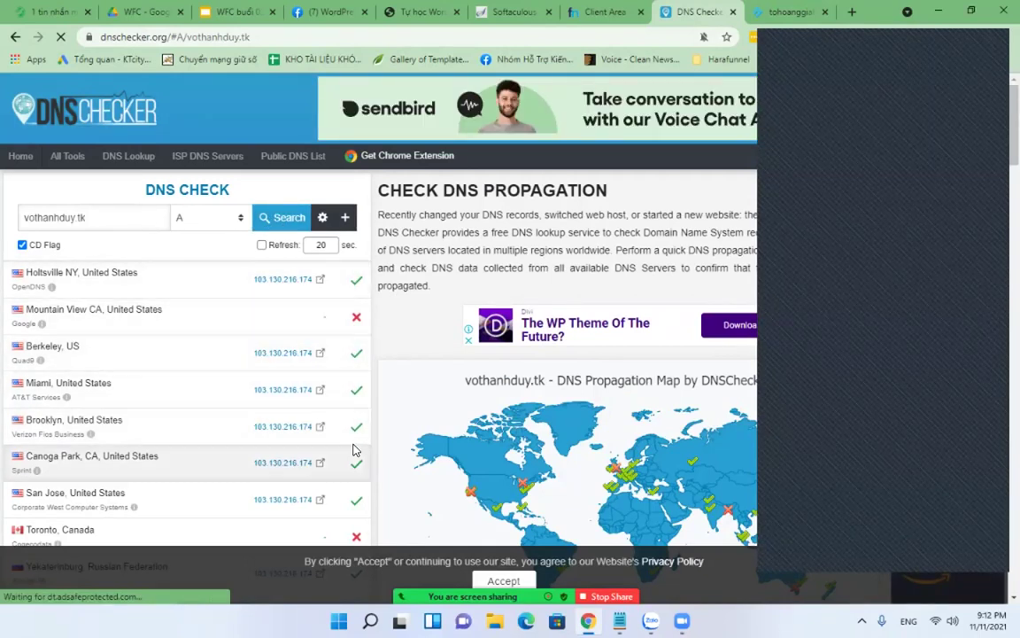
{"action": "scroll", "coordinate": [354, 461], "scroll_direction": "down", "scroll_amount": 1}
{"action": "scroll", "coordinate": [337, 416], "scroll_direction": "up", "scroll_amount": 1}
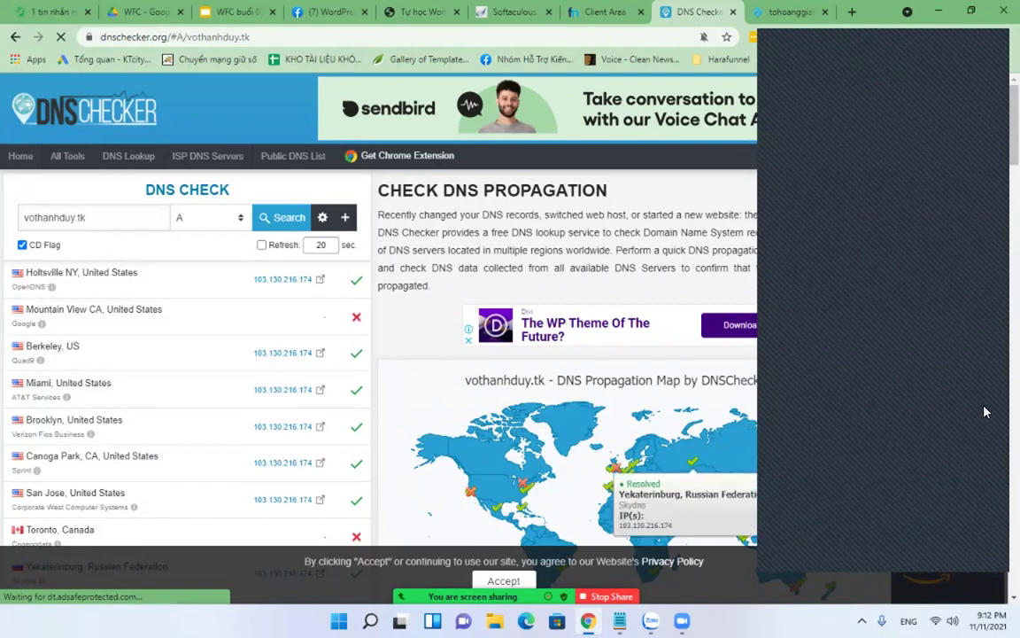
{"action": "left_click", "coordinate": [848, 13]}
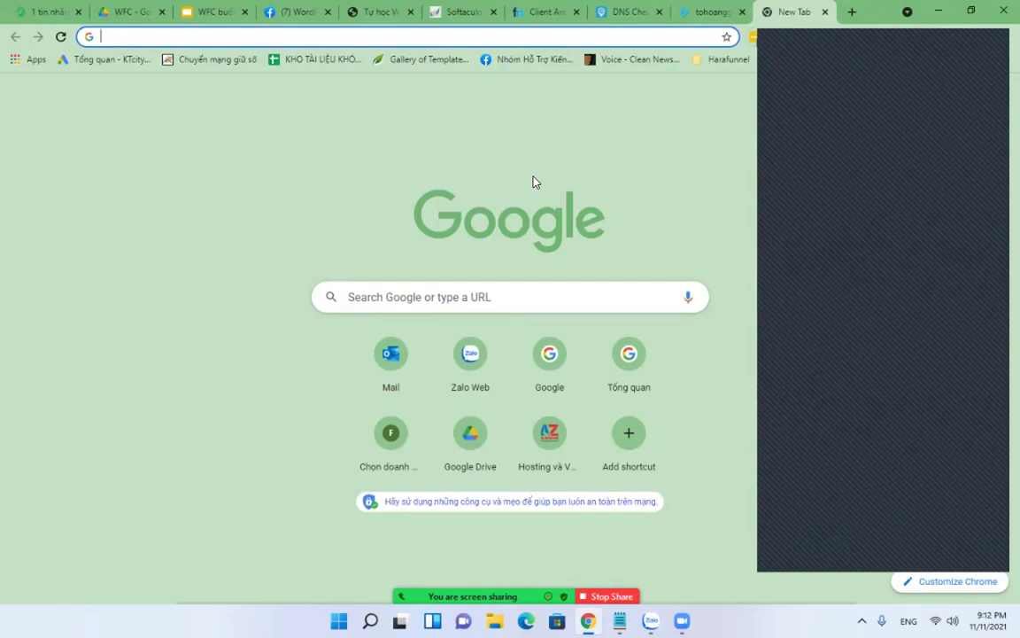
{"action": "left_click", "coordinate": [258, 36]}
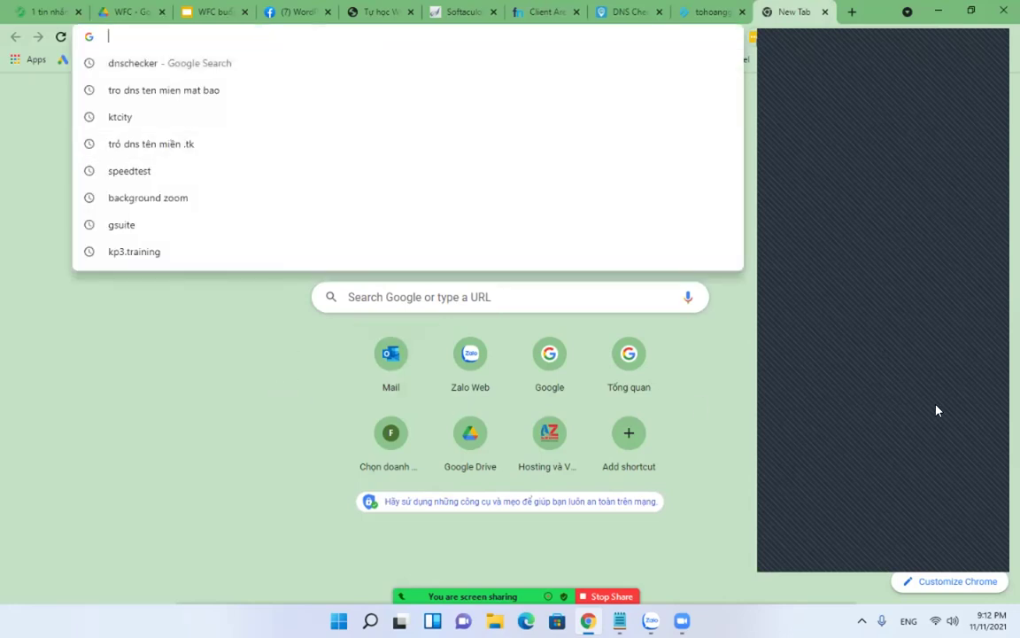
{"action": "left_click", "coordinate": [917, 454]}
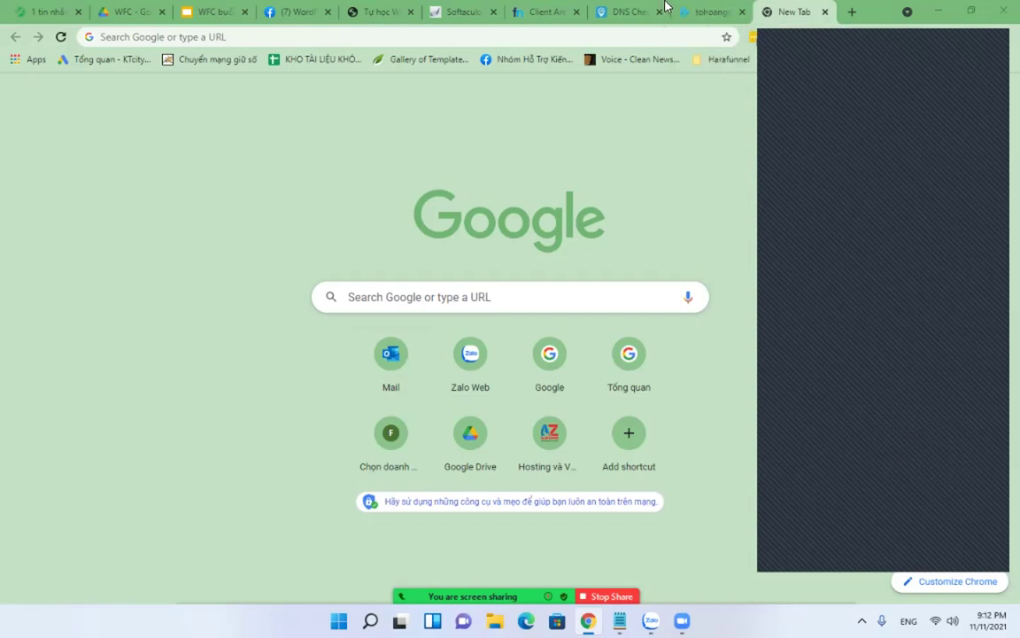
{"action": "key", "text": "ctrl+l"}
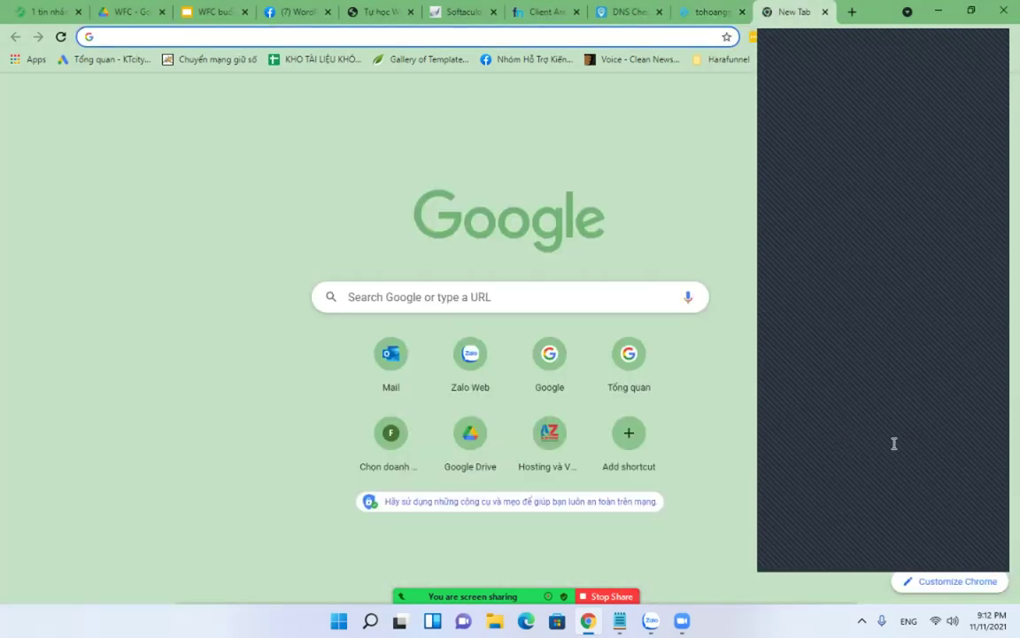
{"action": "left_click", "coordinate": [953, 447]}
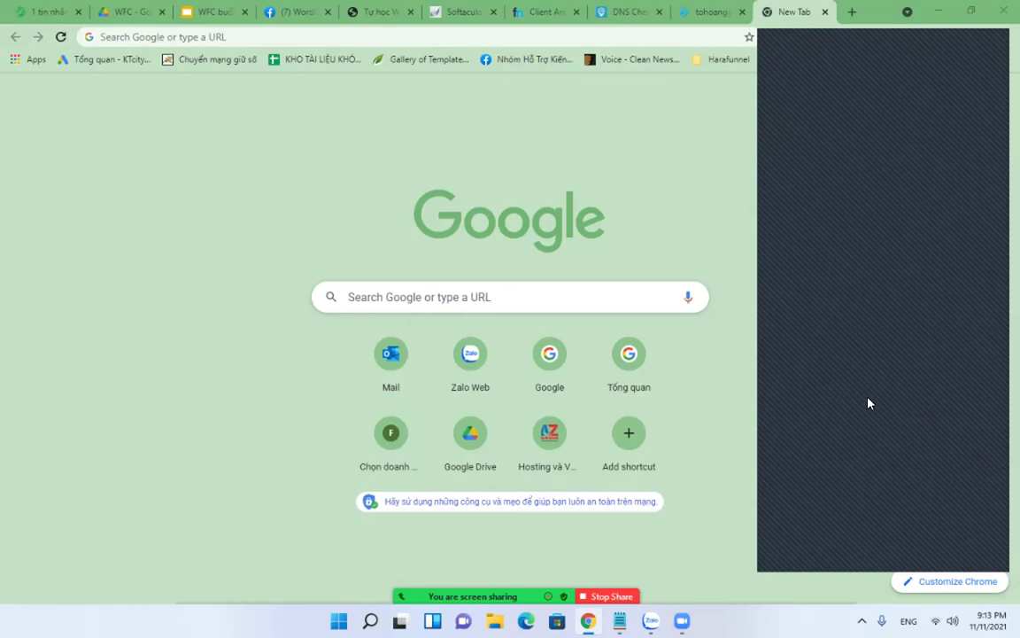
Load duyenpharmarket.tk in a new Chrome tab, see the server IP isn't found, and select its URL
{"action": "left_click", "coordinate": [320, 37]}
{"action": "type", "text": "duyenpharmarket.tk"}
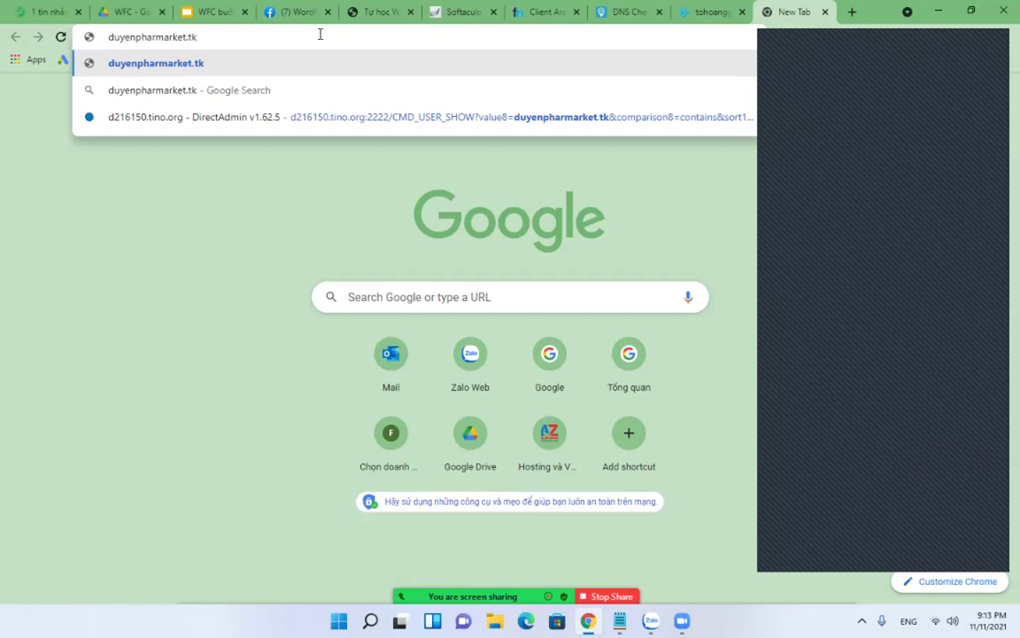
{"action": "key", "text": "Return"}
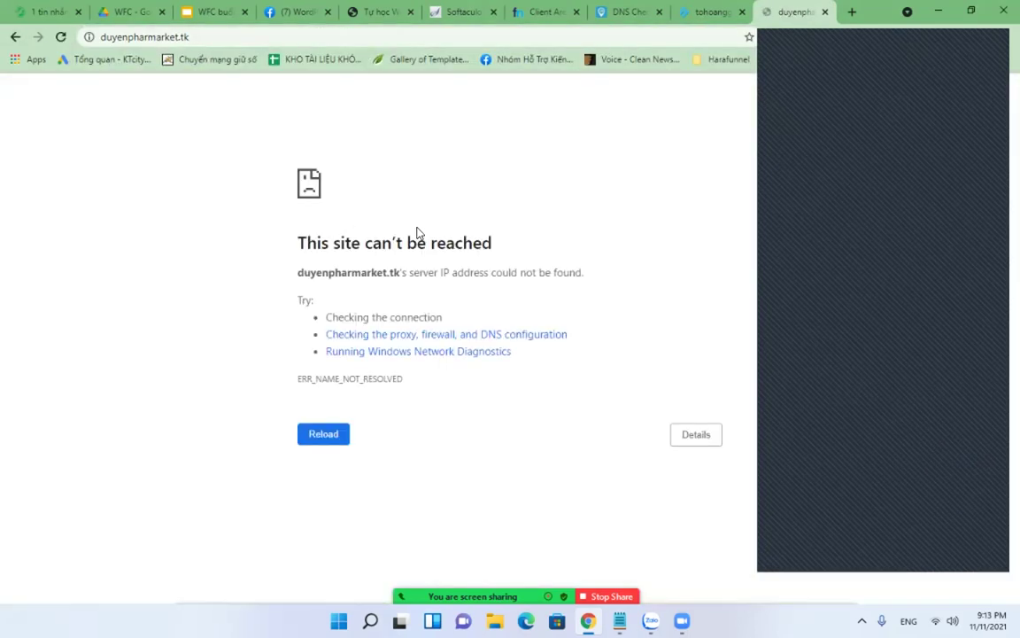
{"action": "left_click", "coordinate": [184, 33]}
{"action": "key", "text": "ctrl+c"}
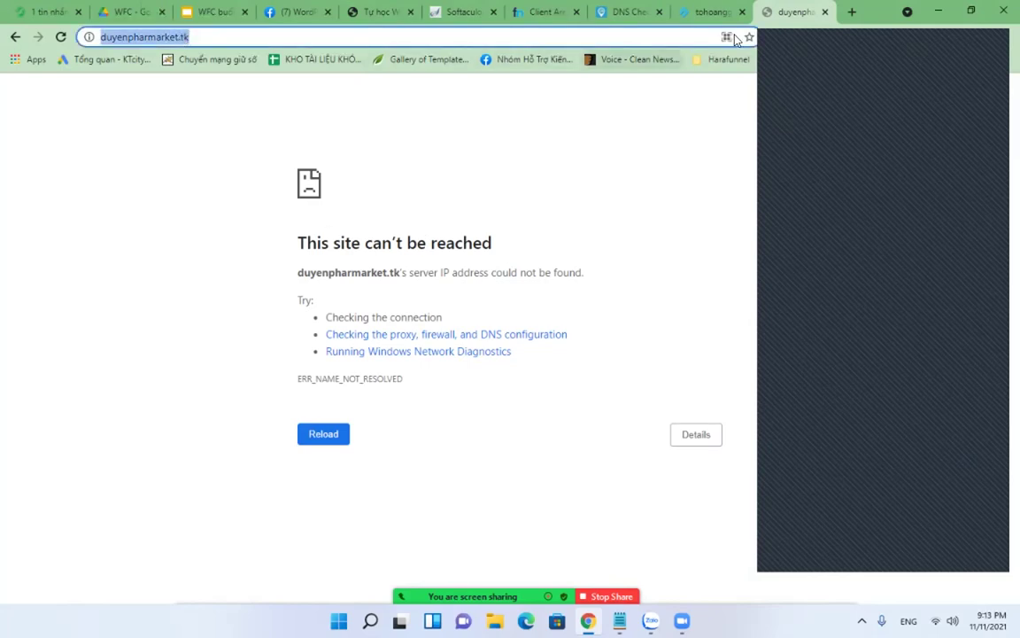
{"action": "left_click", "coordinate": [616, 9]}
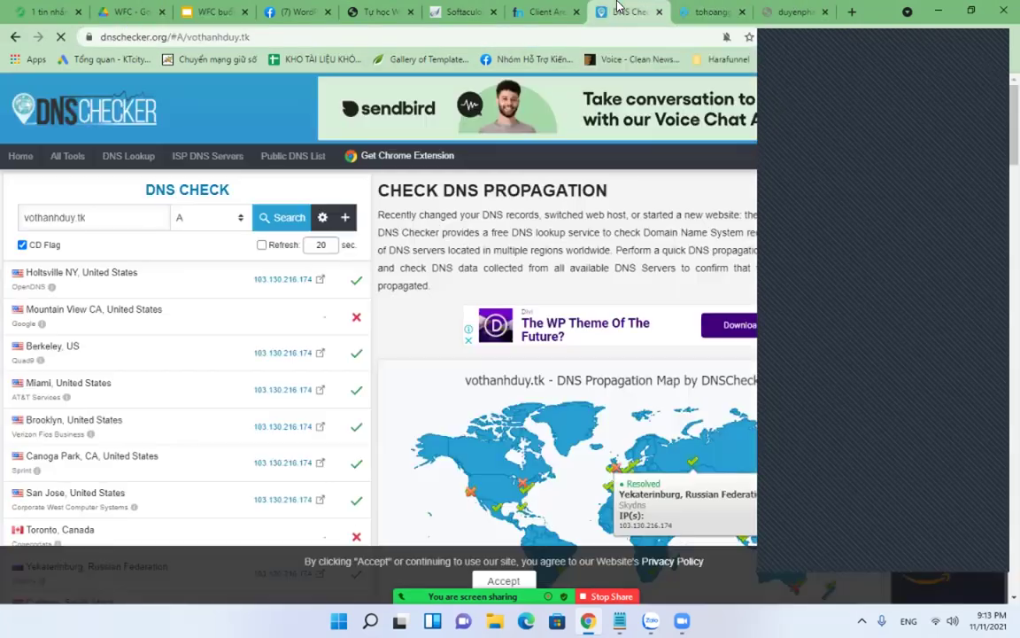
{"action": "double_click", "coordinate": [108, 206]}
{"action": "key", "text": "ctrl+v"}
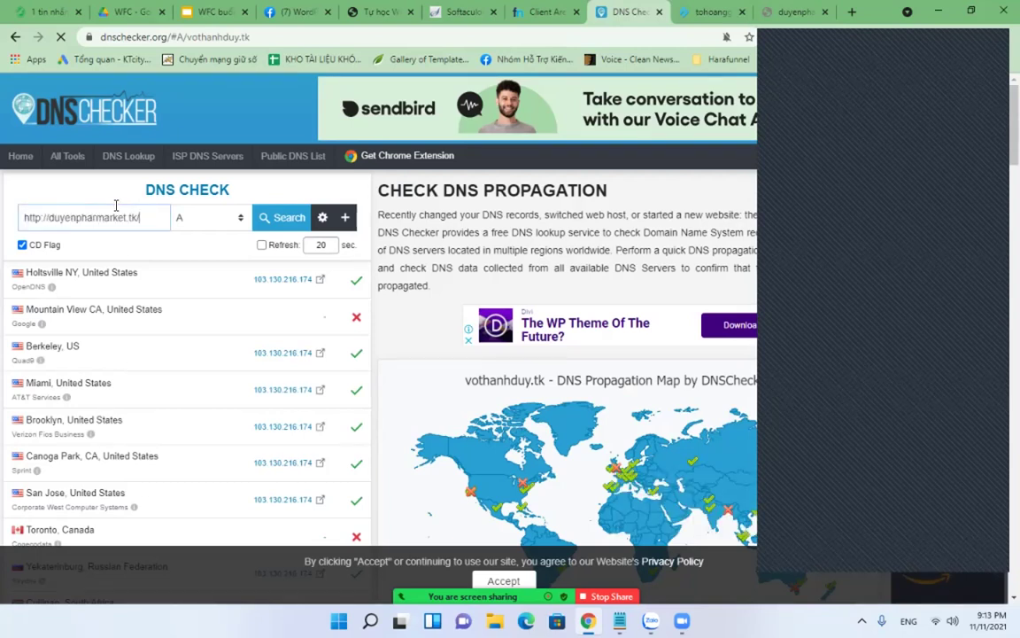
{"action": "key", "text": "BackSpace"}
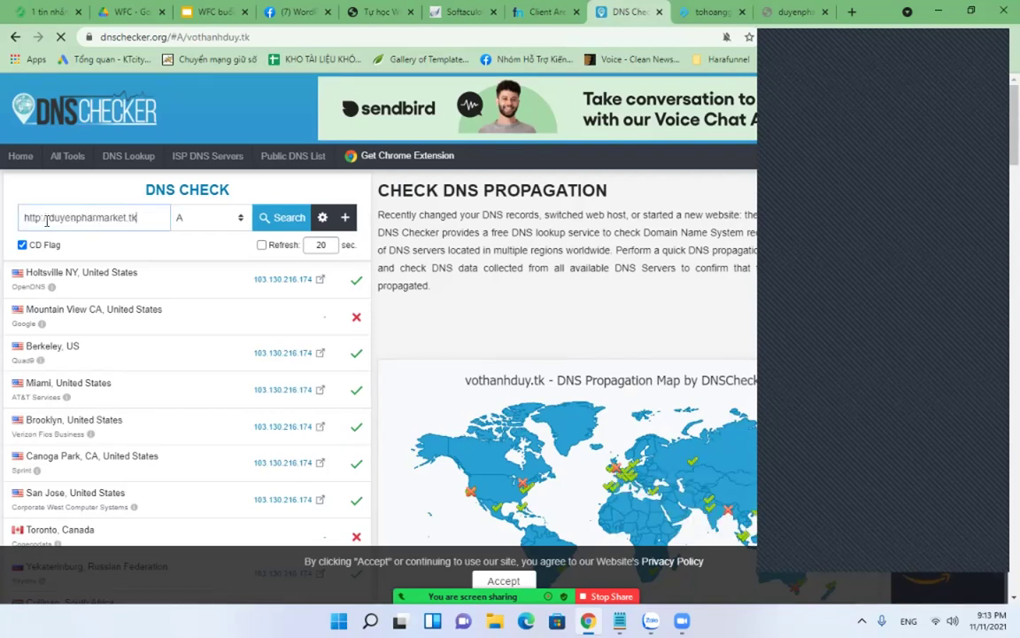
{"action": "left_click_drag", "start_coordinate": [45, 217], "coordinate": [23, 217]}
{"action": "key", "text": "BackSpace"}
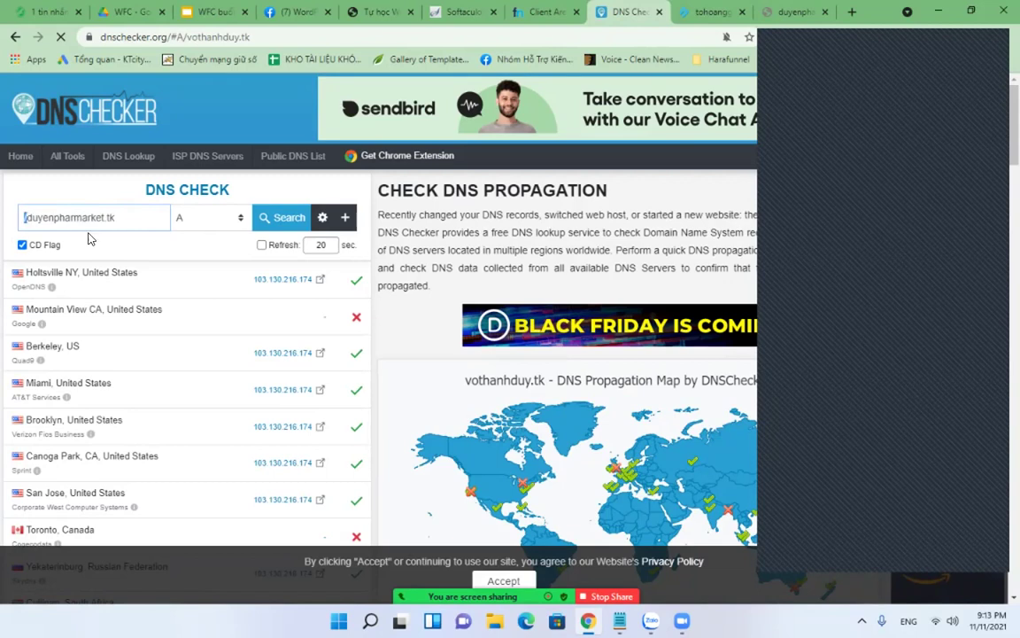
{"action": "left_click", "coordinate": [287, 219]}
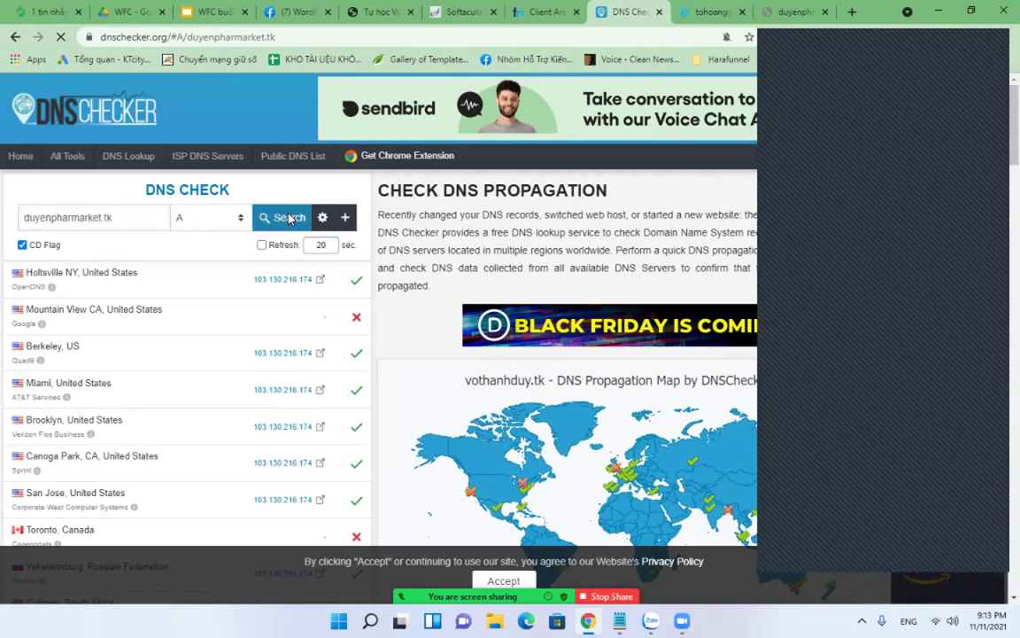
{"action": "scroll", "coordinate": [296, 354], "scroll_direction": "down", "scroll_amount": 12}
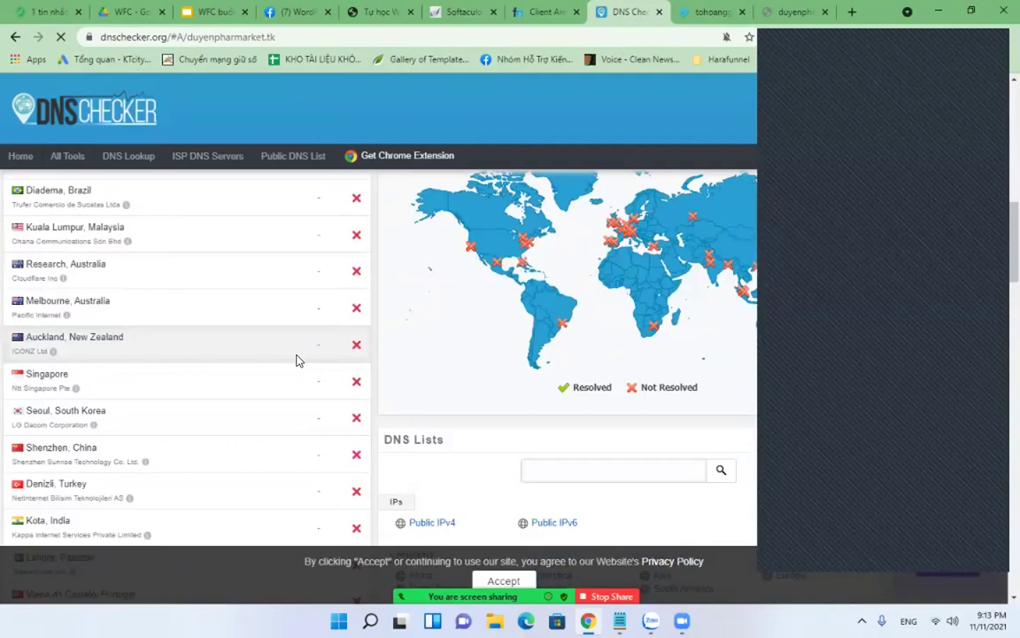
{"action": "scroll", "coordinate": [298, 360], "scroll_direction": "up", "scroll_amount": 4}
{"action": "scroll", "coordinate": [297, 360], "scroll_direction": "up", "scroll_amount": 8}
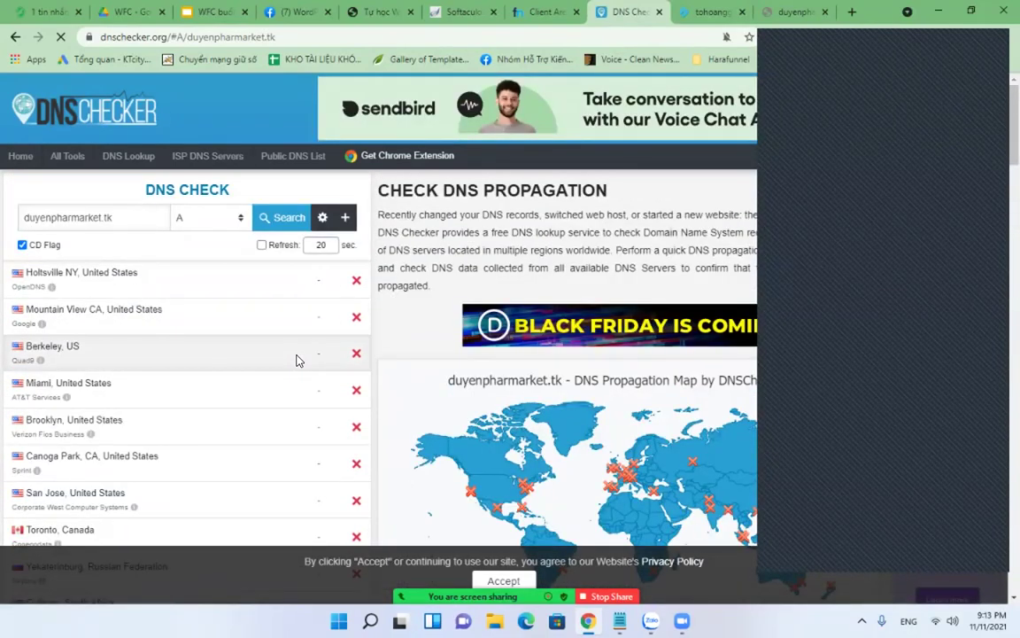
Rerun the duyenpharmarket.tk check and review the red crosses at every server
{"action": "triple_click", "coordinate": [103, 217]}
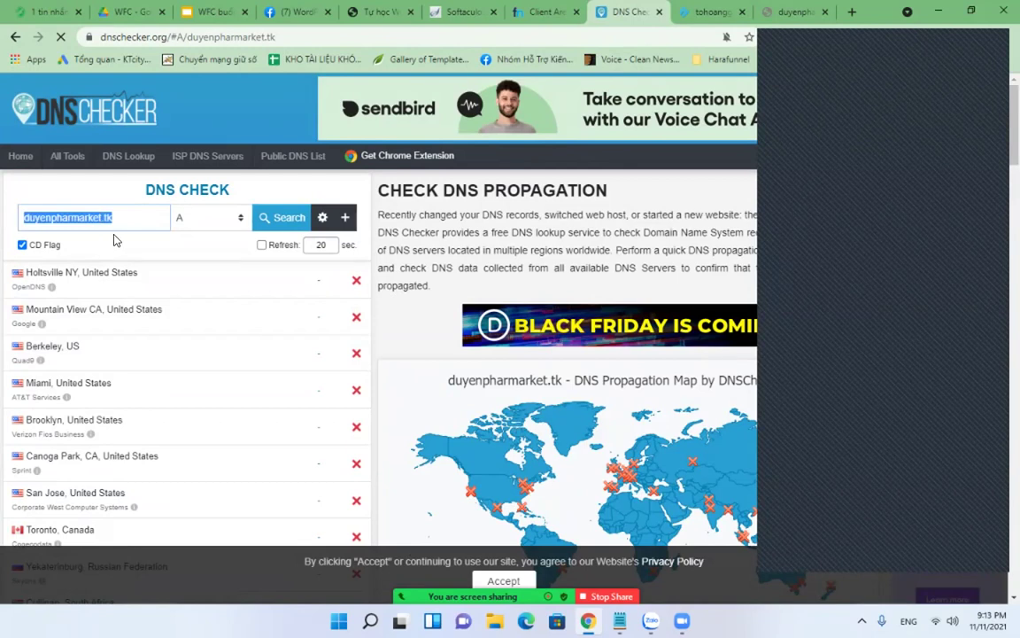
{"action": "left_click", "coordinate": [100, 221]}
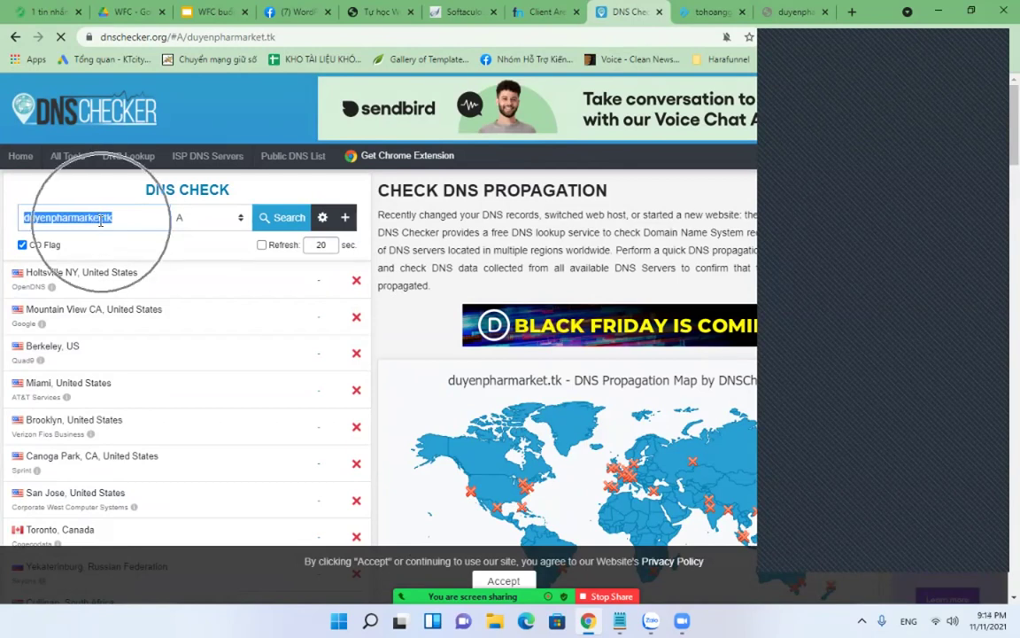
{"action": "left_click", "coordinate": [285, 218]}
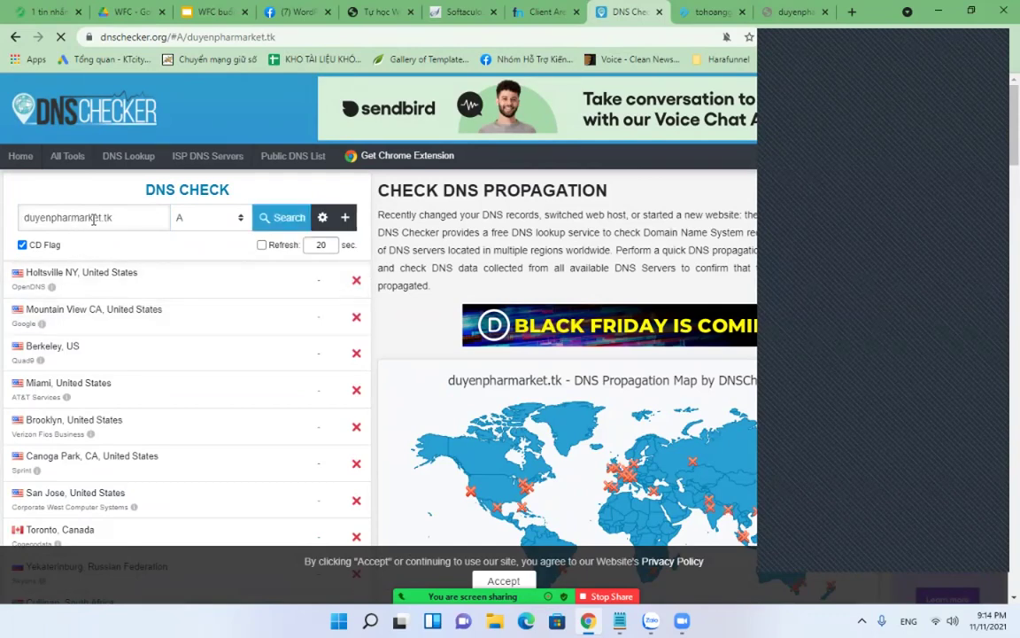
{"action": "scroll", "coordinate": [354, 412], "scroll_direction": "down", "scroll_amount": 10}
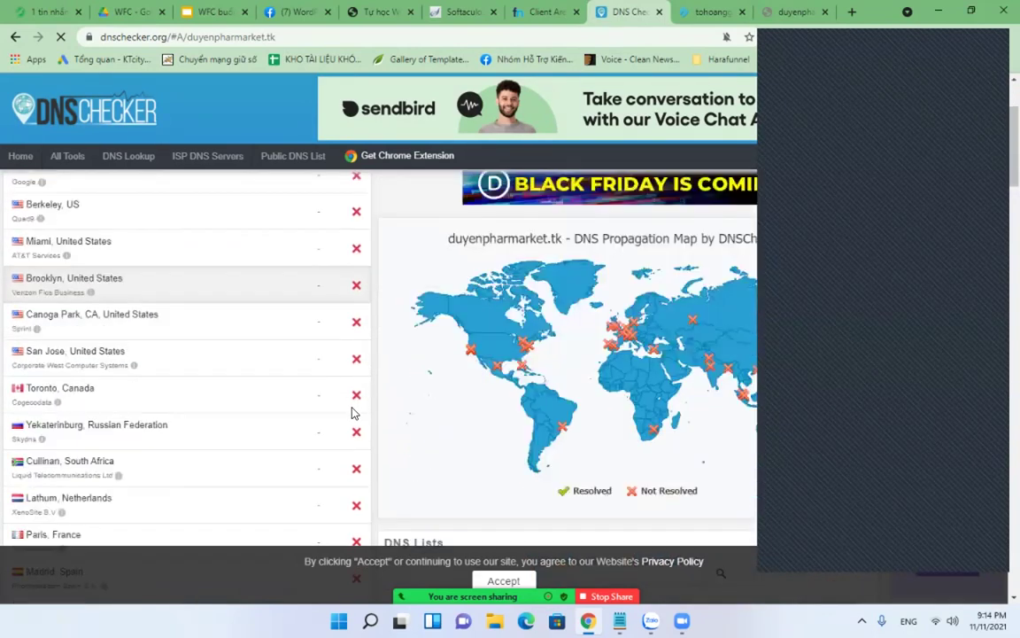
{"action": "scroll", "coordinate": [354, 411], "scroll_direction": "up", "scroll_amount": 2}
{"action": "scroll", "coordinate": [354, 406], "scroll_direction": "up", "scroll_amount": 10}
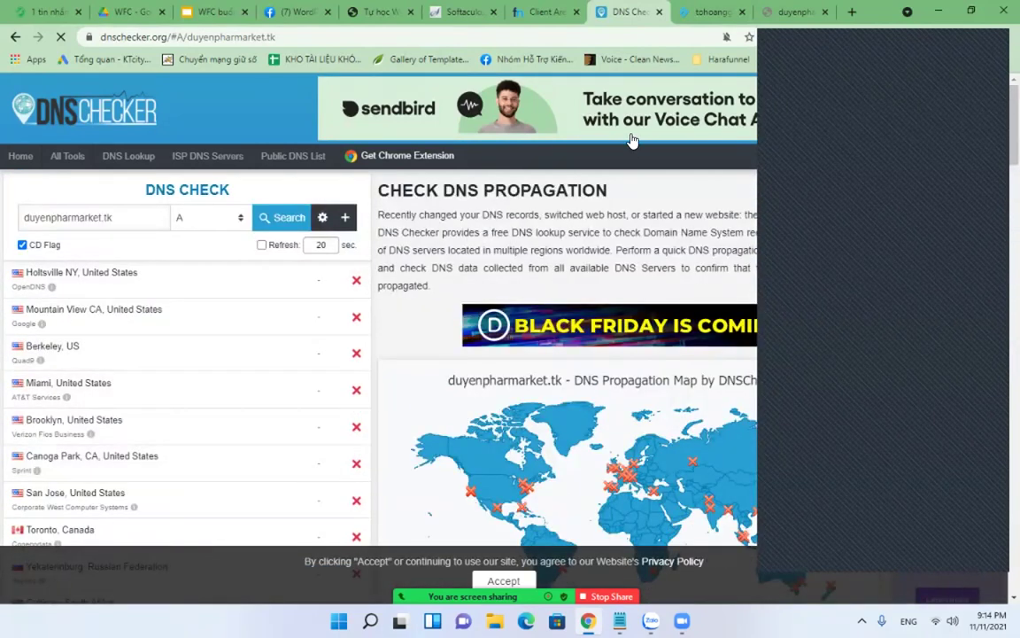
{"action": "left_click", "coordinate": [784, 11]}
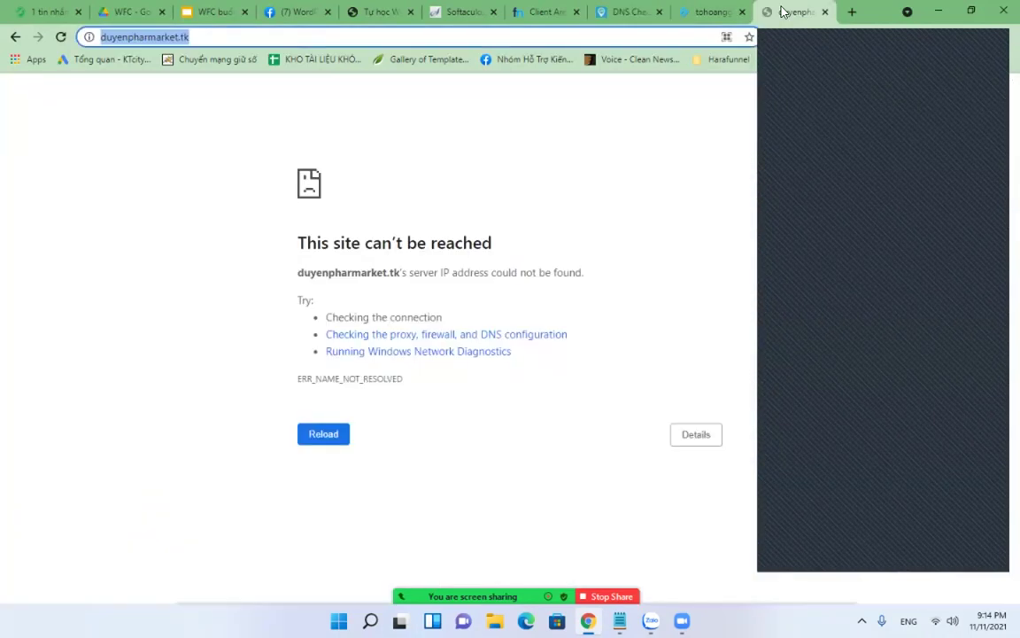
{"action": "left_click", "coordinate": [484, 168]}
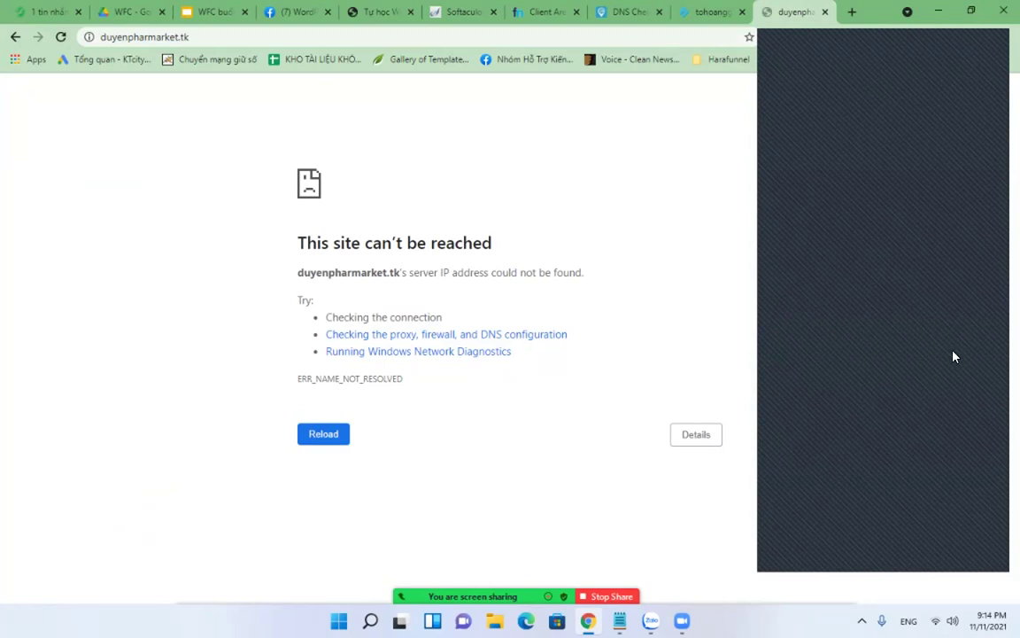
{"action": "left_click", "coordinate": [705, 11]}
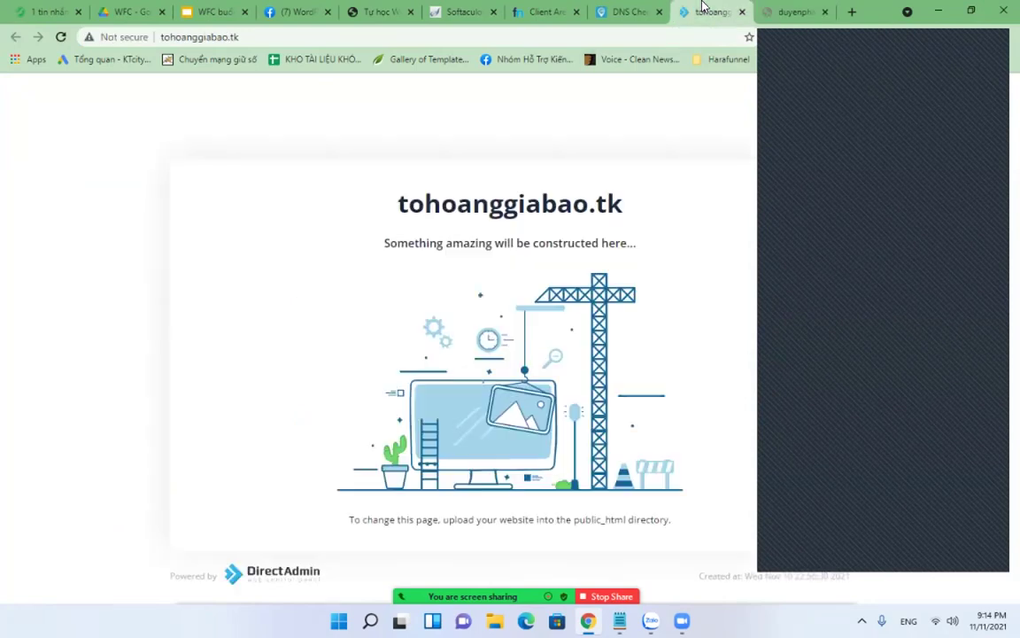
{"action": "left_click", "coordinate": [620, 10]}
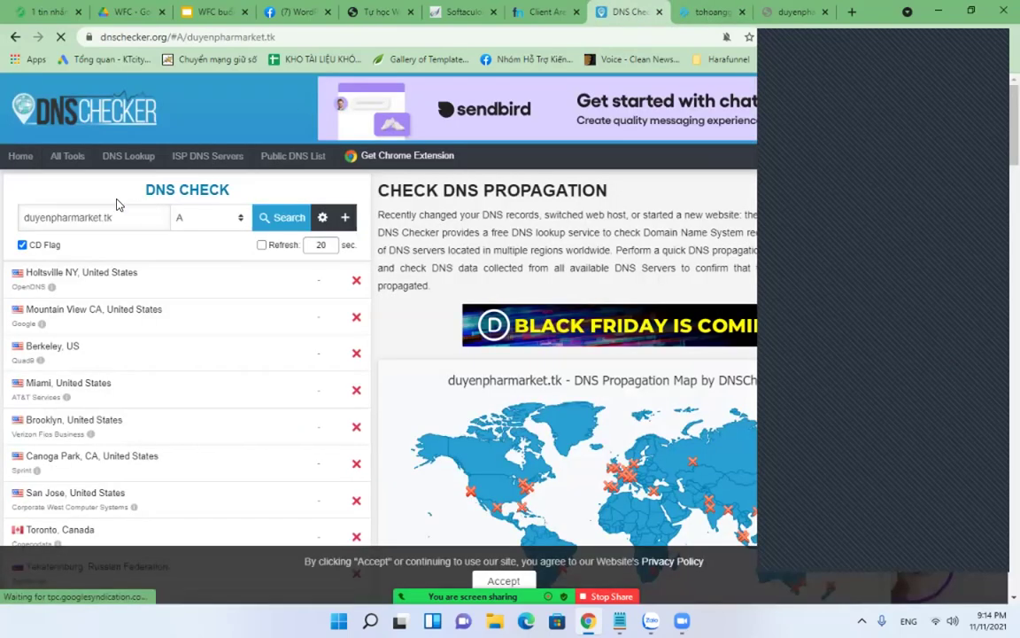
{"action": "left_click", "coordinate": [196, 225]}
{"action": "left_click", "coordinate": [283, 219]}
{"action": "left_click", "coordinate": [191, 218]}
{"action": "left_click", "coordinate": [191, 218]}
{"action": "left_click_drag", "start_coordinate": [116, 217], "coordinate": [6, 217]}
Check vothanhduy.tk, which resolves to 103.130.216.174, then return to the duyenpharmarket.tk tab
{"action": "key", "text": "BackSpace"}
{"action": "type", "text": "votha"}
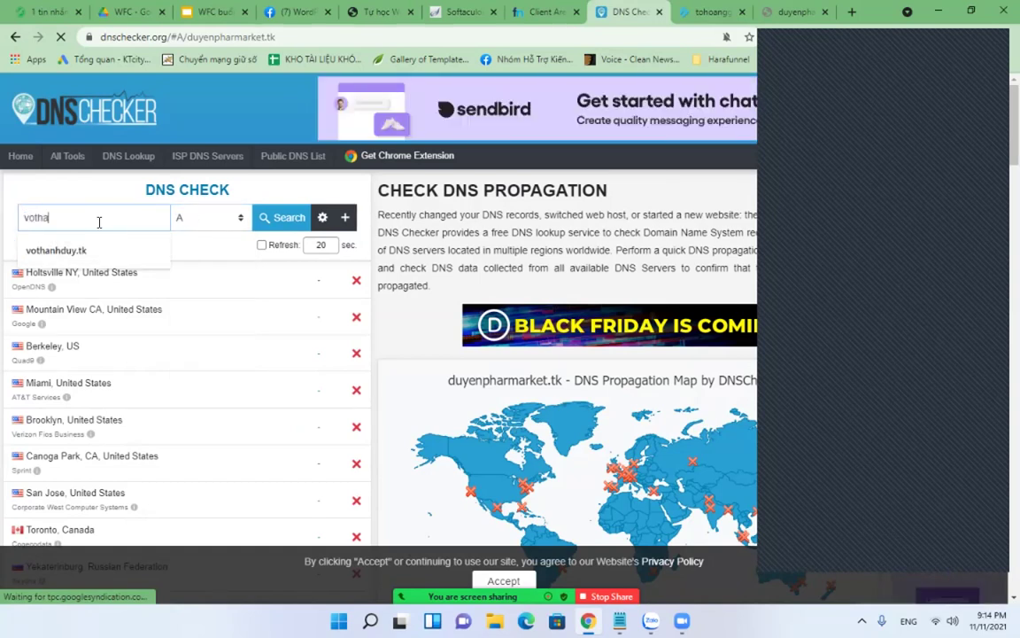
{"action": "type", "text": "nhduy.tk"}
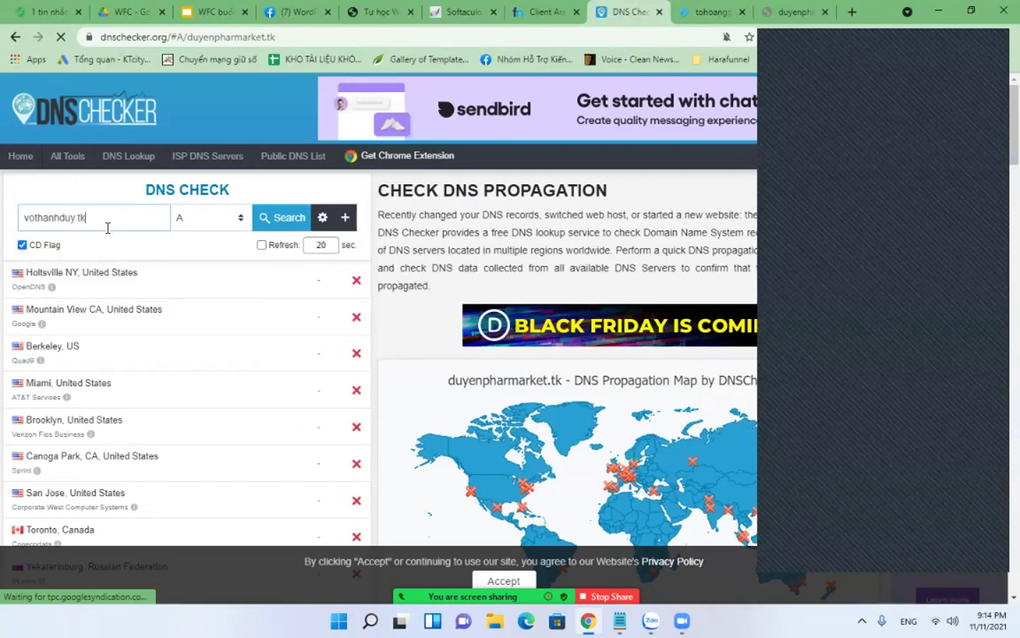
{"action": "left_click", "coordinate": [267, 218]}
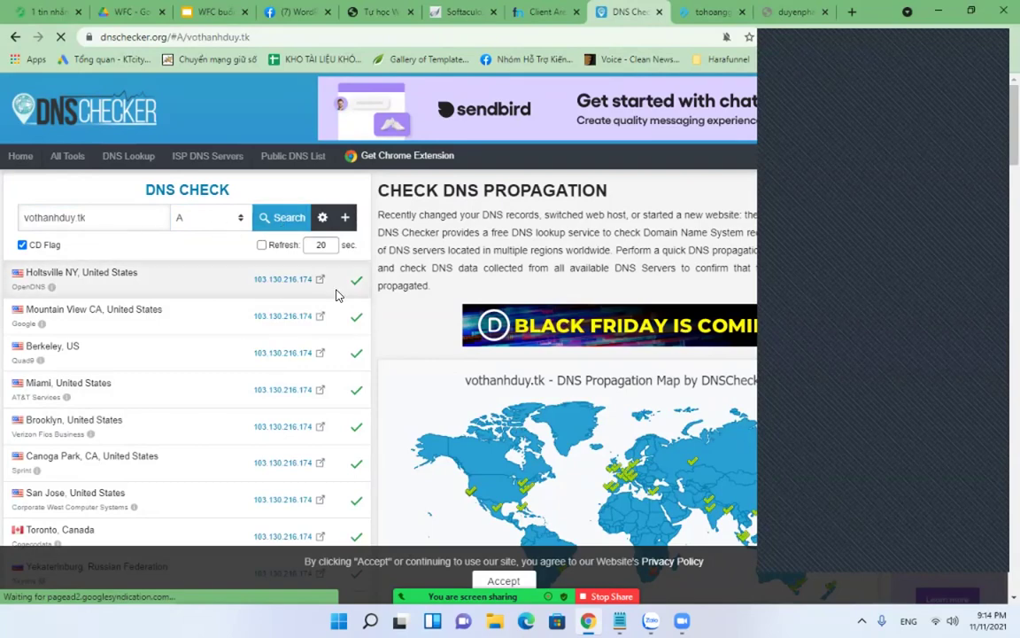
{"action": "scroll", "coordinate": [350, 413], "scroll_direction": "down", "scroll_amount": 10}
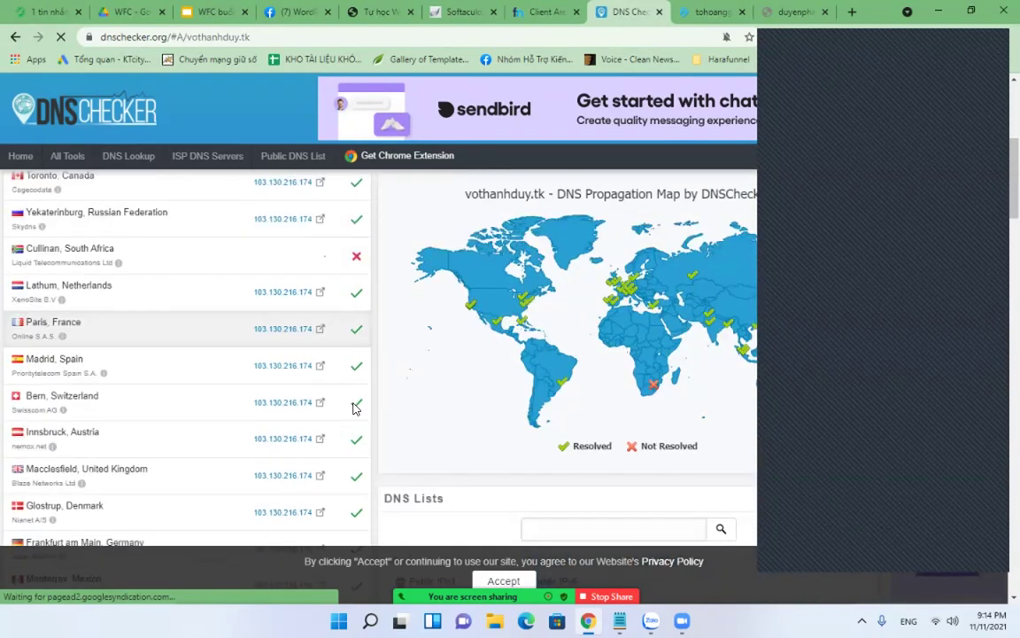
{"action": "scroll", "coordinate": [354, 408], "scroll_direction": "up", "scroll_amount": 10}
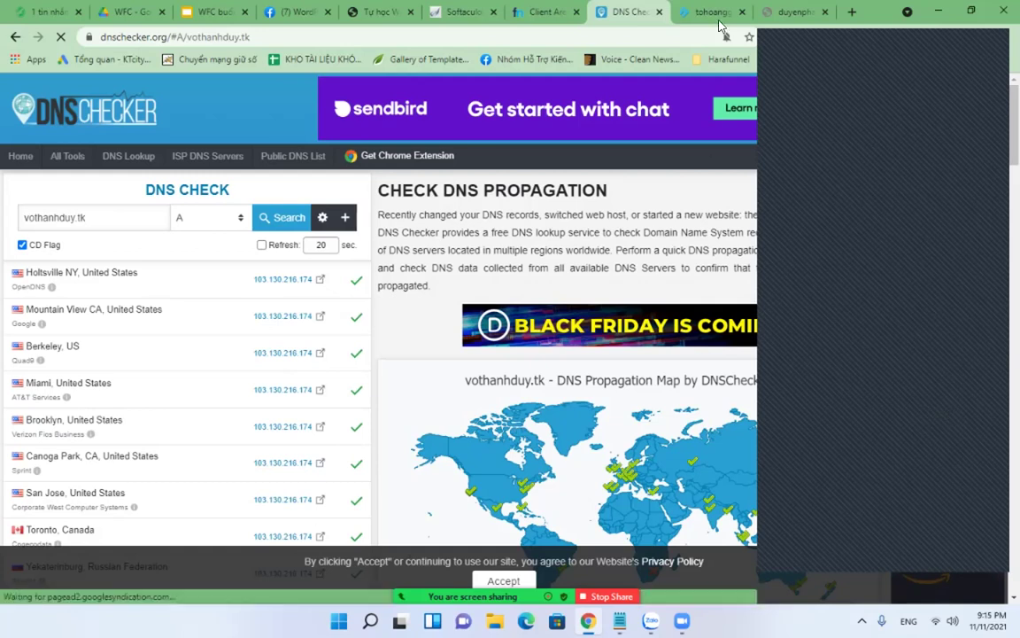
{"action": "left_click", "coordinate": [787, 10]}
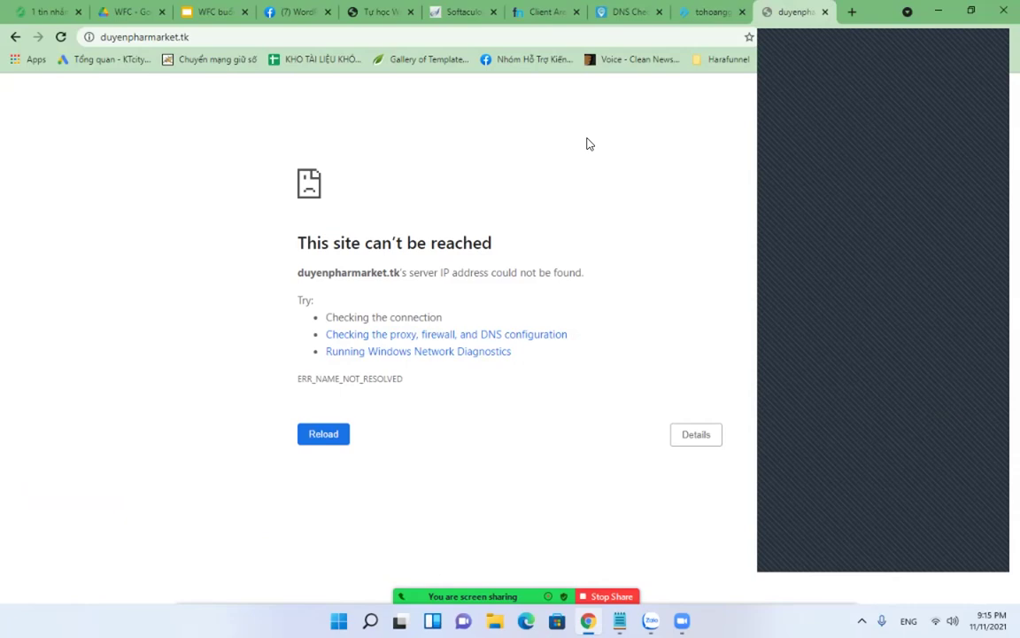
{"action": "left_click", "coordinate": [699, 10]}
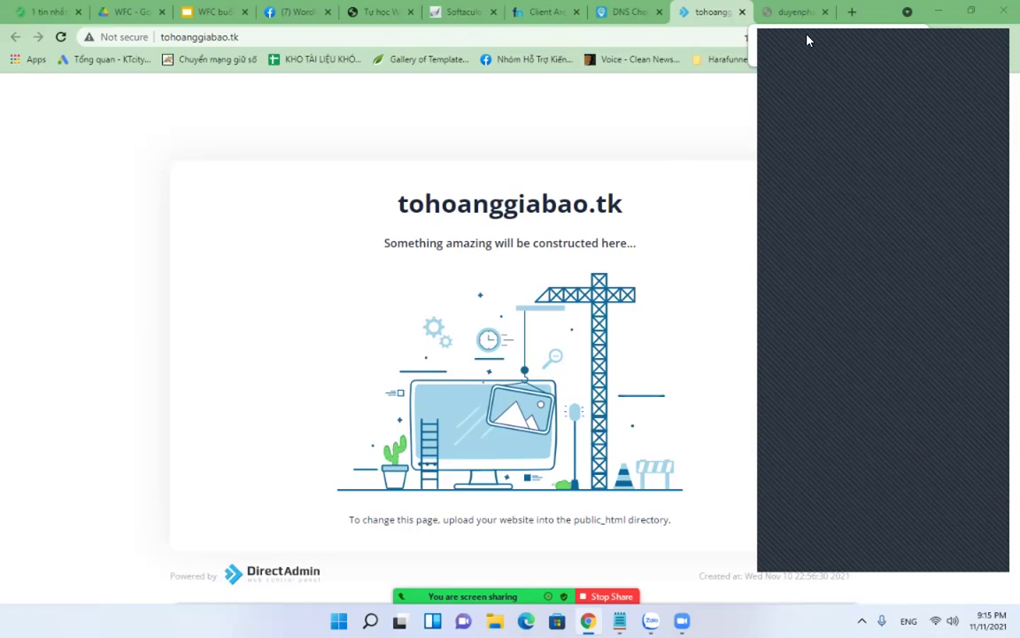
Delete vothanhduy.tk's www CNAME record on the Freenom DNS page and confirm the removal
{"action": "left_click", "coordinate": [542, 11]}
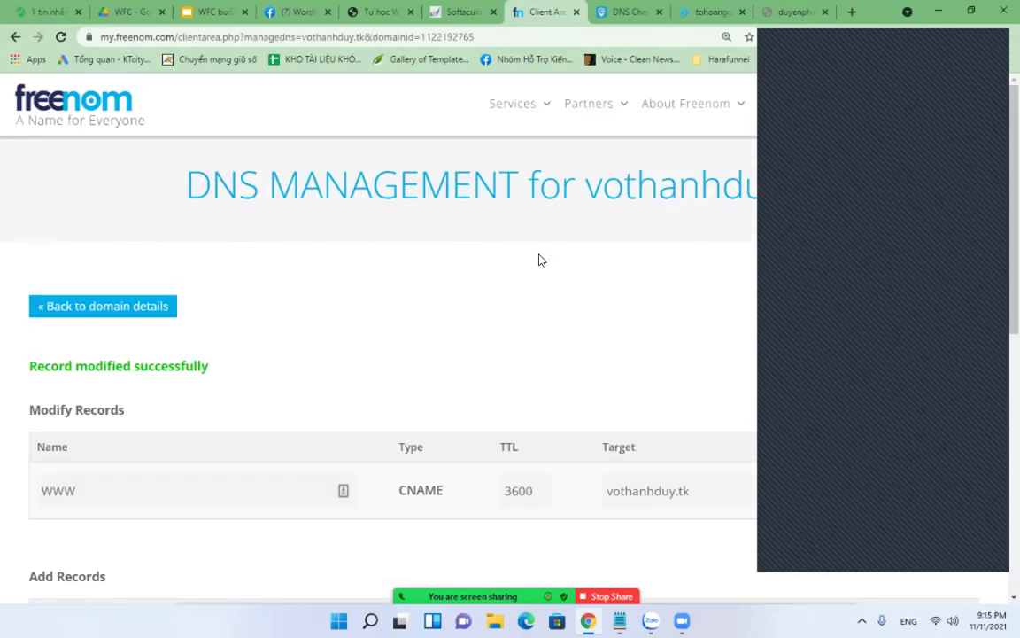
{"action": "scroll", "coordinate": [542, 261], "scroll_direction": "down", "scroll_amount": 3}
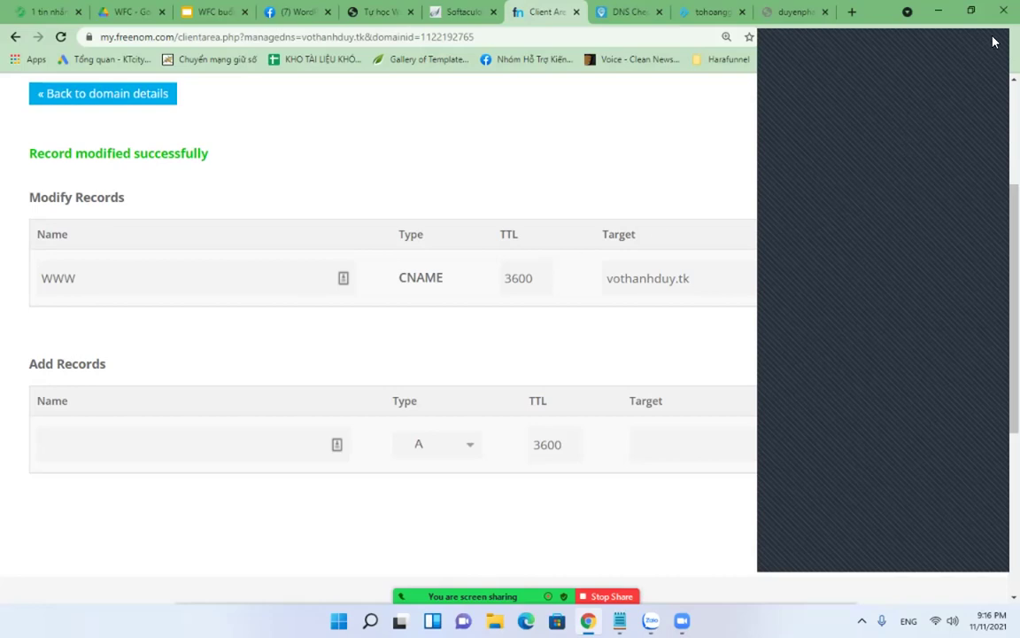
{"action": "scroll", "coordinate": [606, 326], "scroll_direction": "up", "scroll_amount": 1}
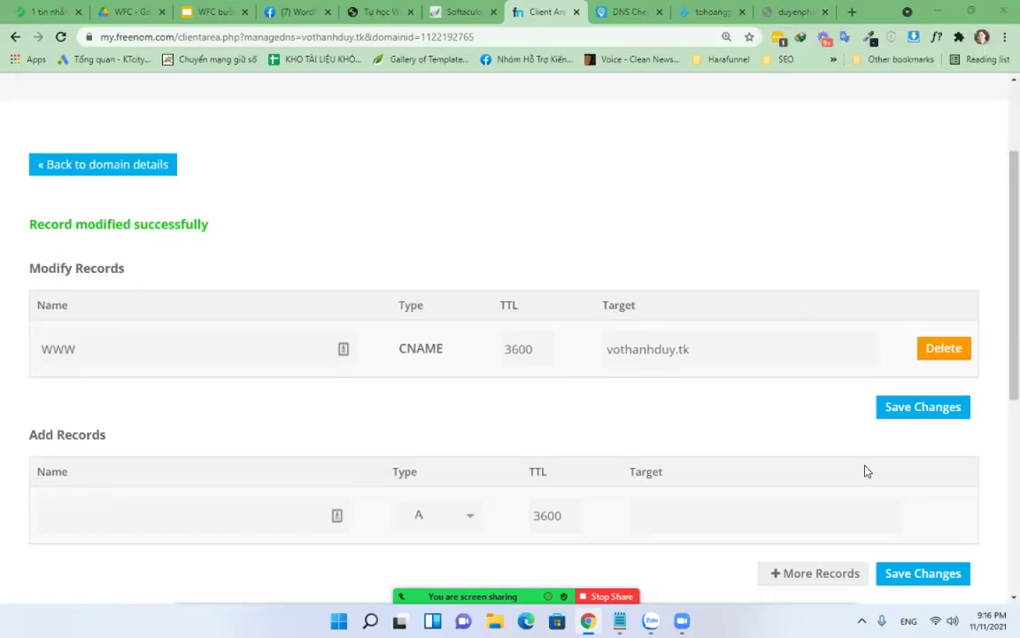
{"action": "scroll", "coordinate": [832, 461], "scroll_direction": "down", "scroll_amount": 1}
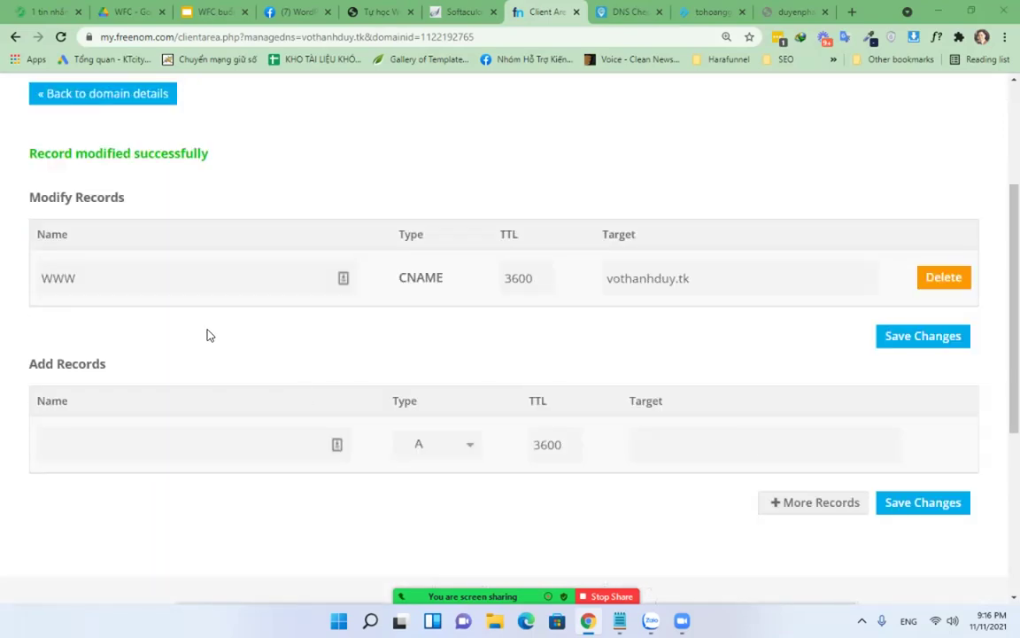
{"action": "left_click", "coordinate": [944, 278]}
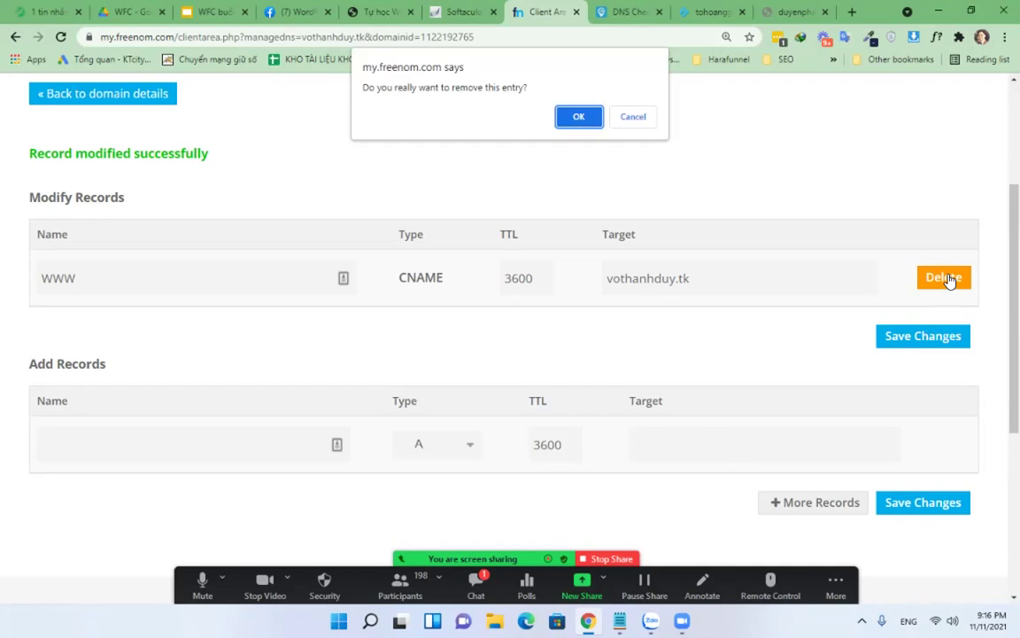
{"action": "left_click", "coordinate": [577, 115]}
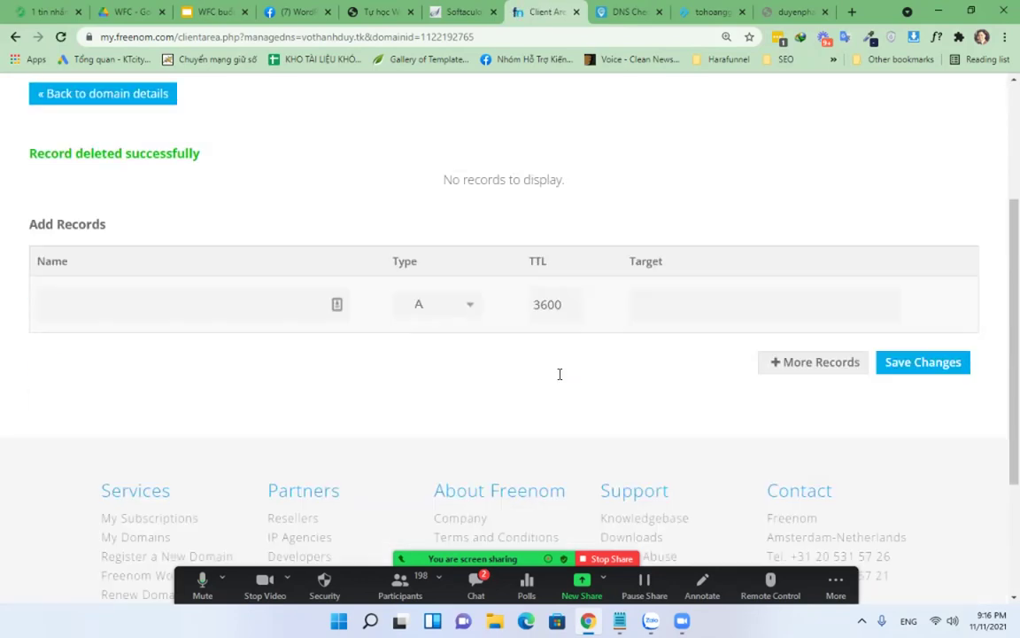
Enter an A record for vothanhduy.tk targeting 103.130.216.174
{"action": "scroll", "coordinate": [558, 379], "scroll_direction": "up", "scroll_amount": 1}
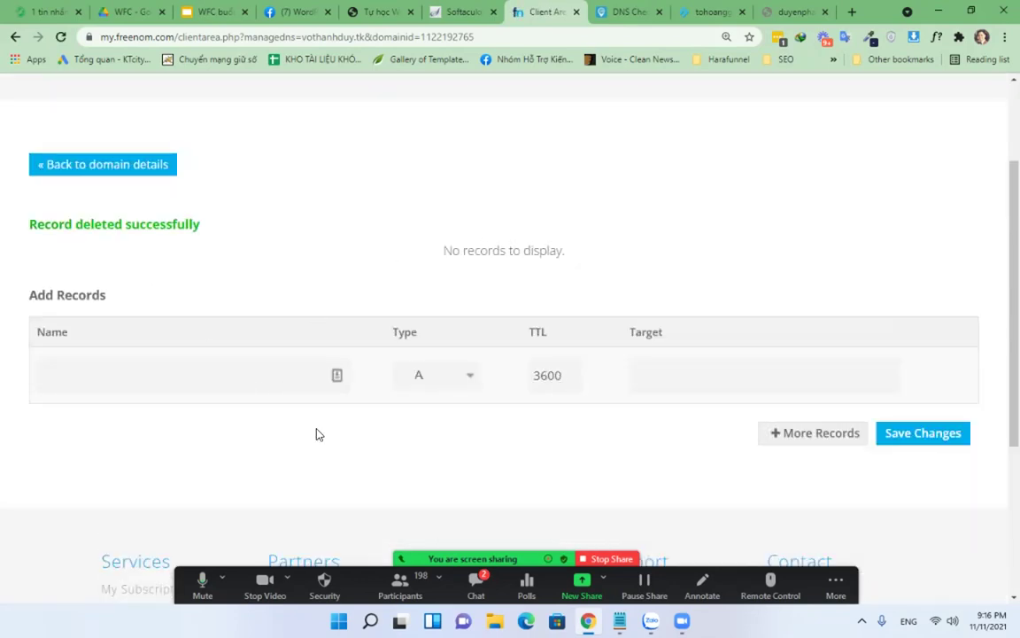
{"action": "left_click", "coordinate": [64, 376]}
{"action": "left_click", "coordinate": [66, 413]}
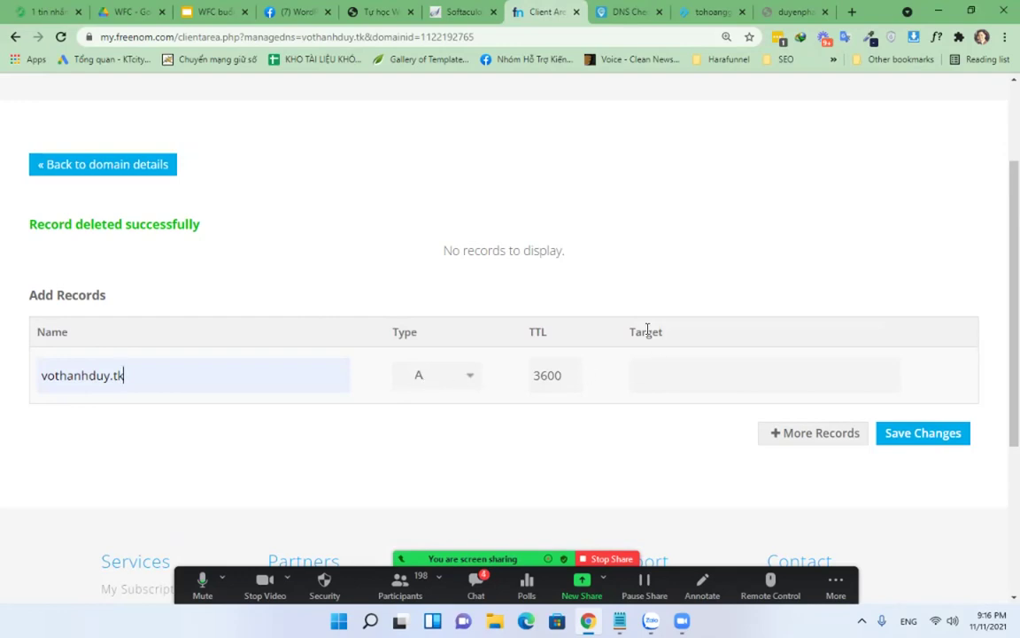
{"action": "left_click", "coordinate": [656, 376]}
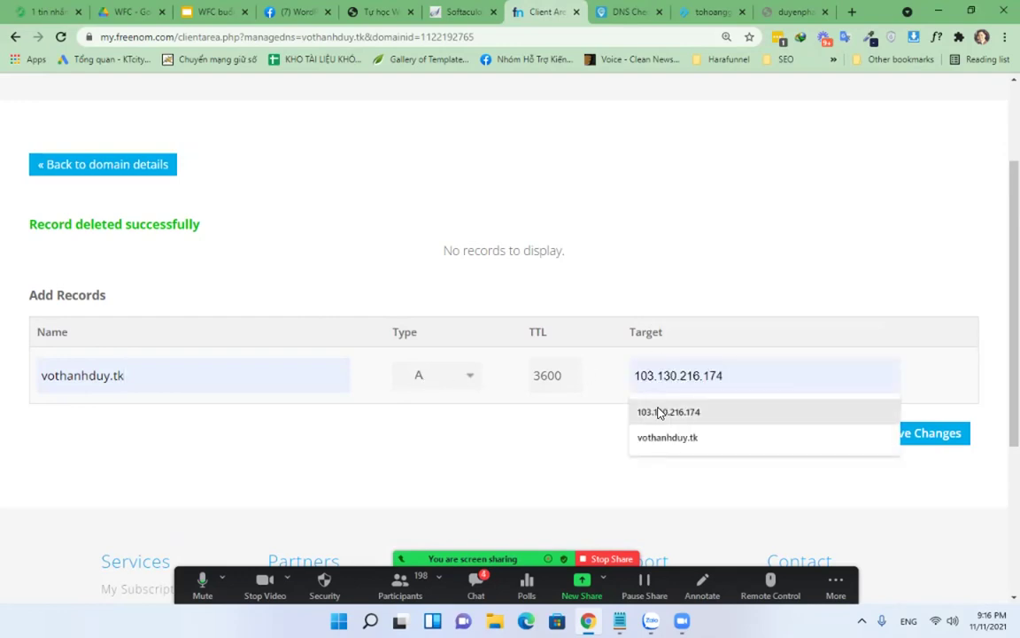
{"action": "left_click", "coordinate": [659, 412]}
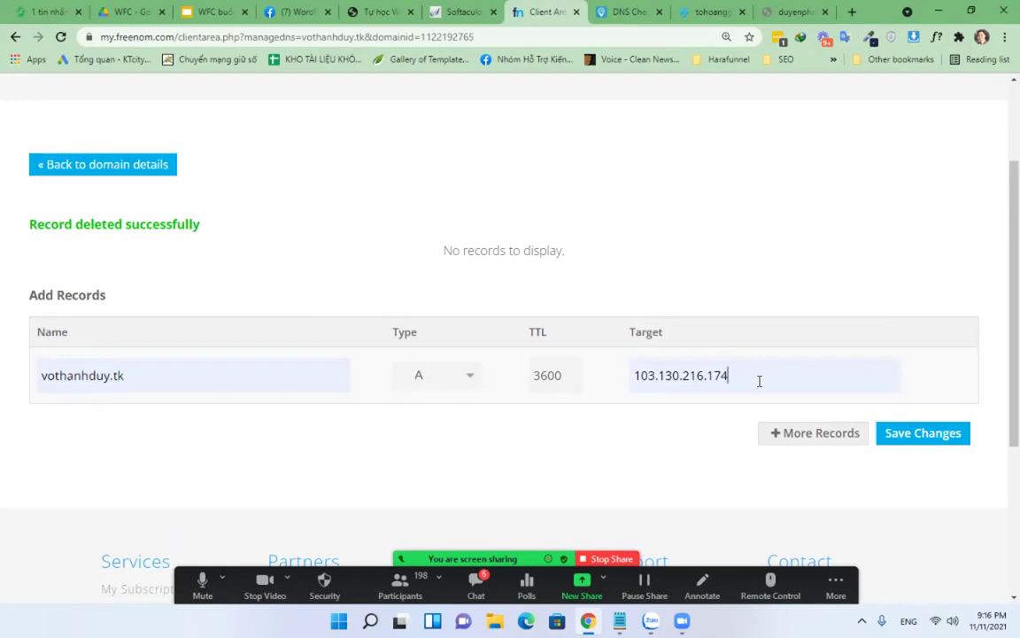
Add a www CNAME row targeting vothanhduy.tk and save; Freenom reports DNS temporarily unavailable
{"action": "left_click", "coordinate": [829, 429]}
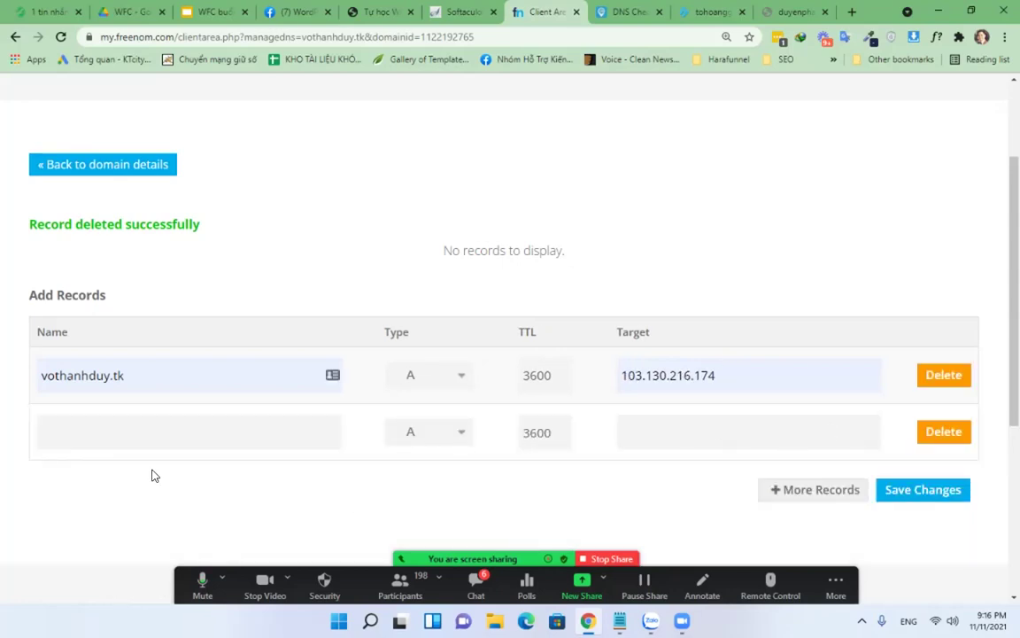
{"action": "left_click", "coordinate": [101, 430]}
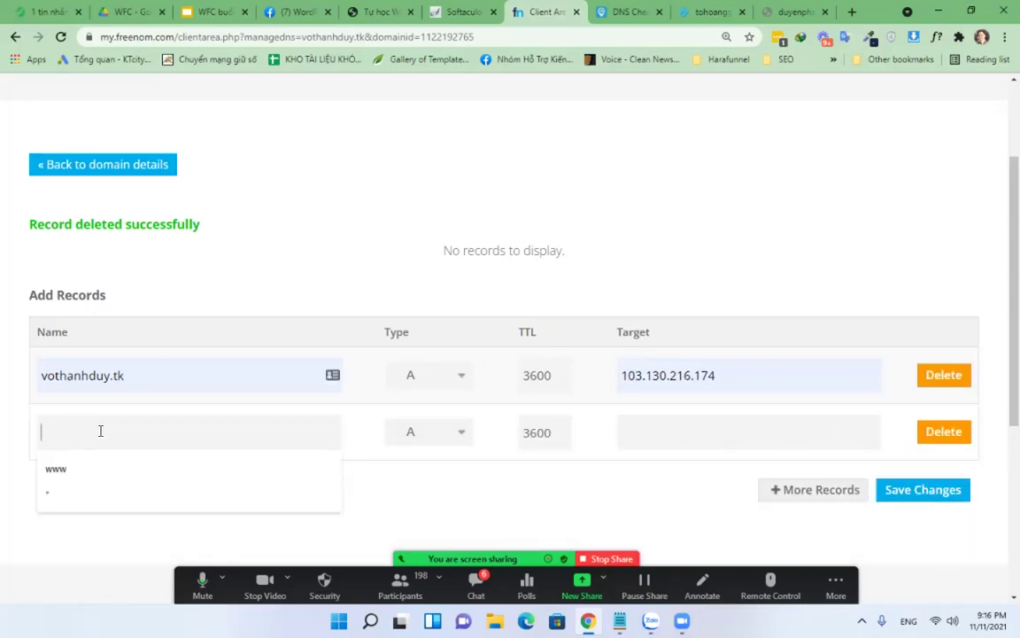
{"action": "type", "text": "www"}
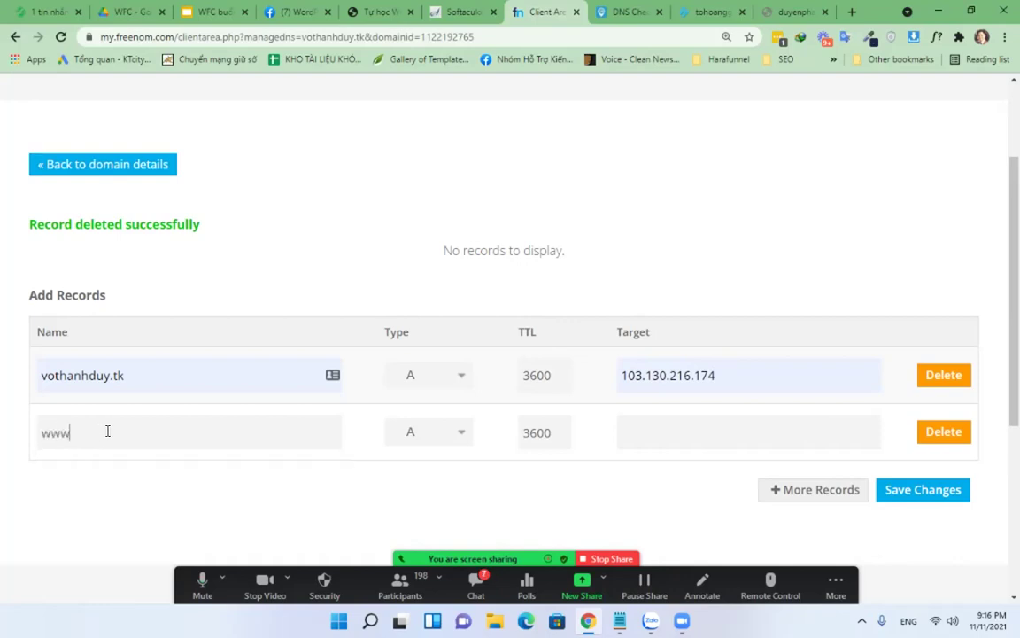
{"action": "left_click", "coordinate": [440, 433]}
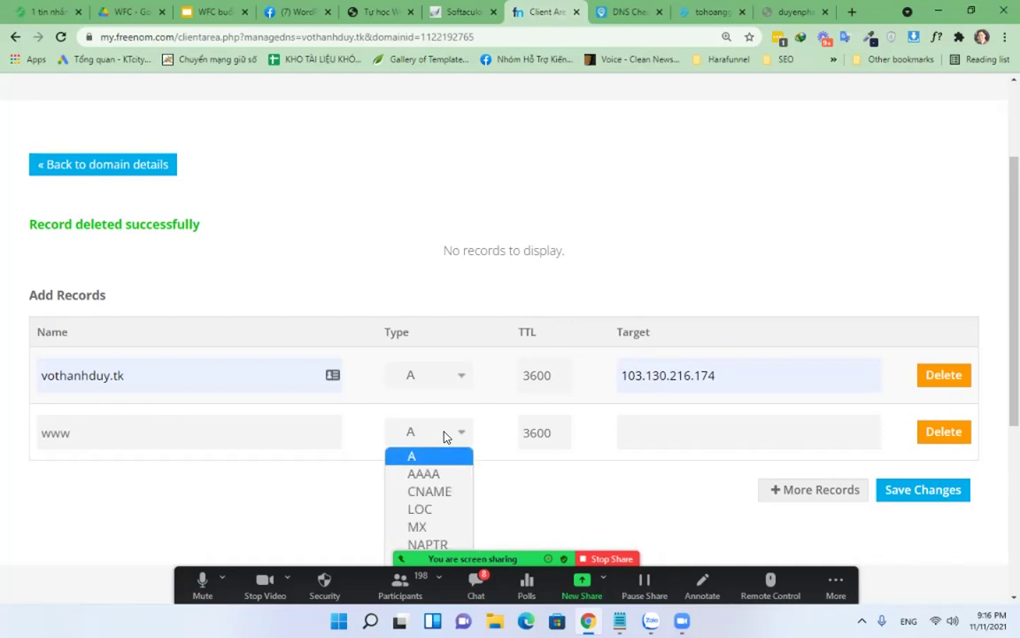
{"action": "left_click", "coordinate": [436, 492]}
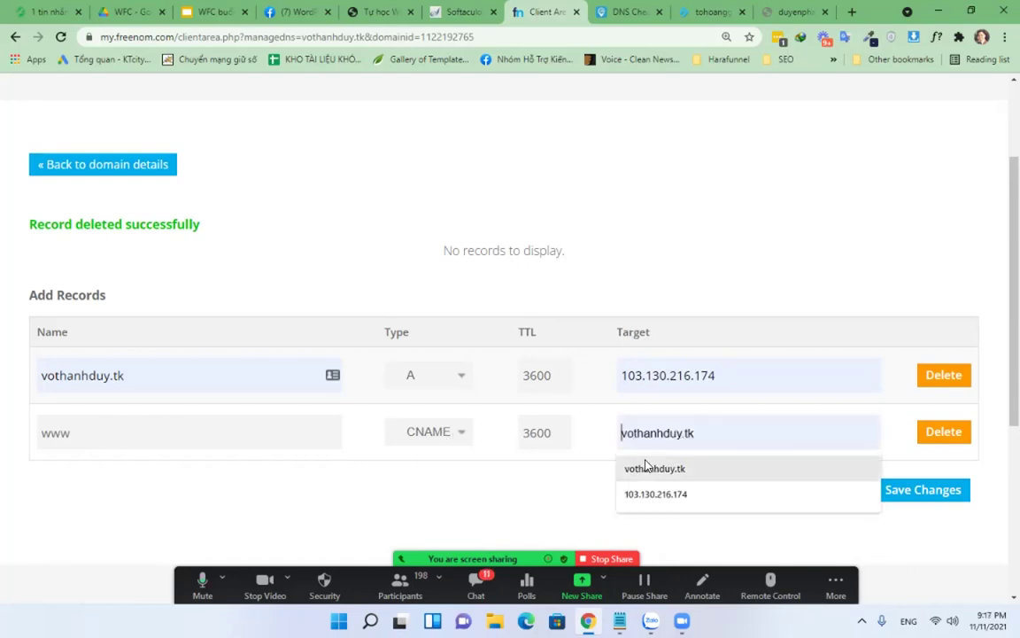
{"action": "left_click", "coordinate": [645, 468]}
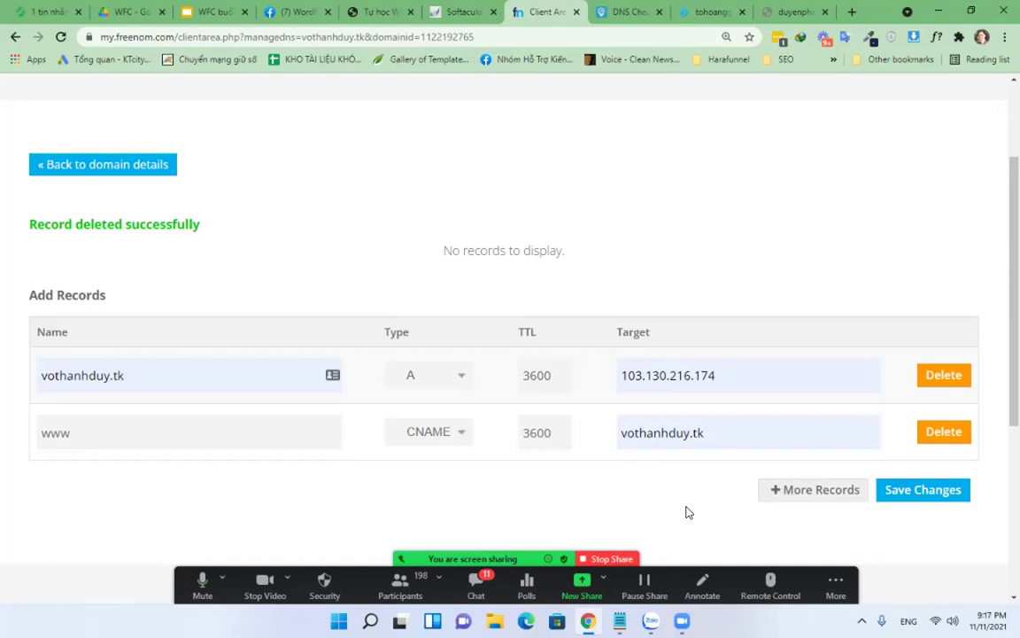
{"action": "left_click", "coordinate": [943, 492]}
{"action": "scroll", "coordinate": [468, 304], "scroll_direction": "down", "scroll_amount": 2}
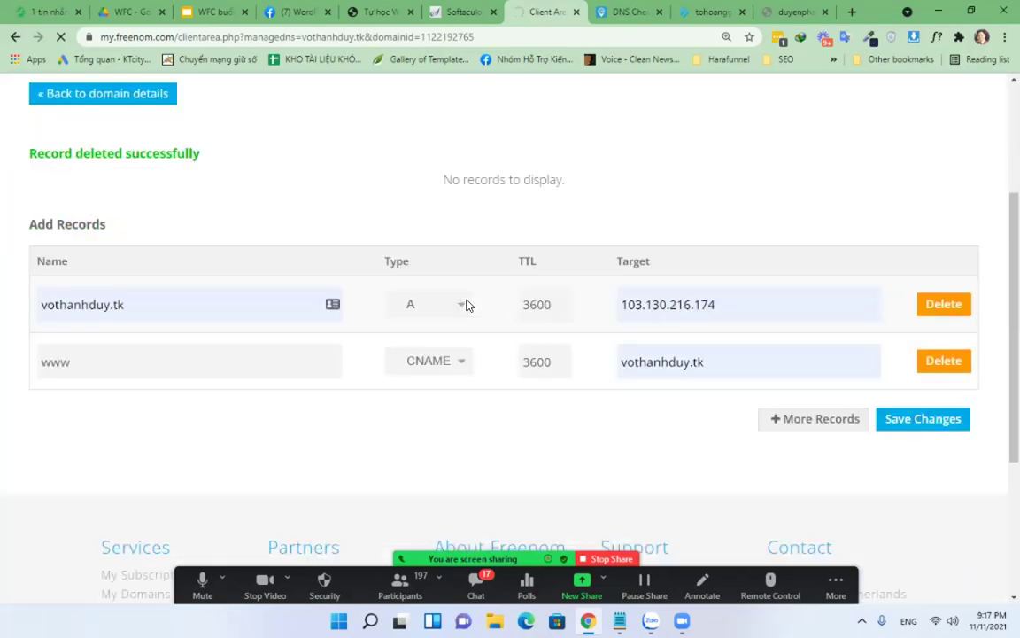
{"action": "scroll", "coordinate": [468, 304], "scroll_direction": "up", "scroll_amount": 1}
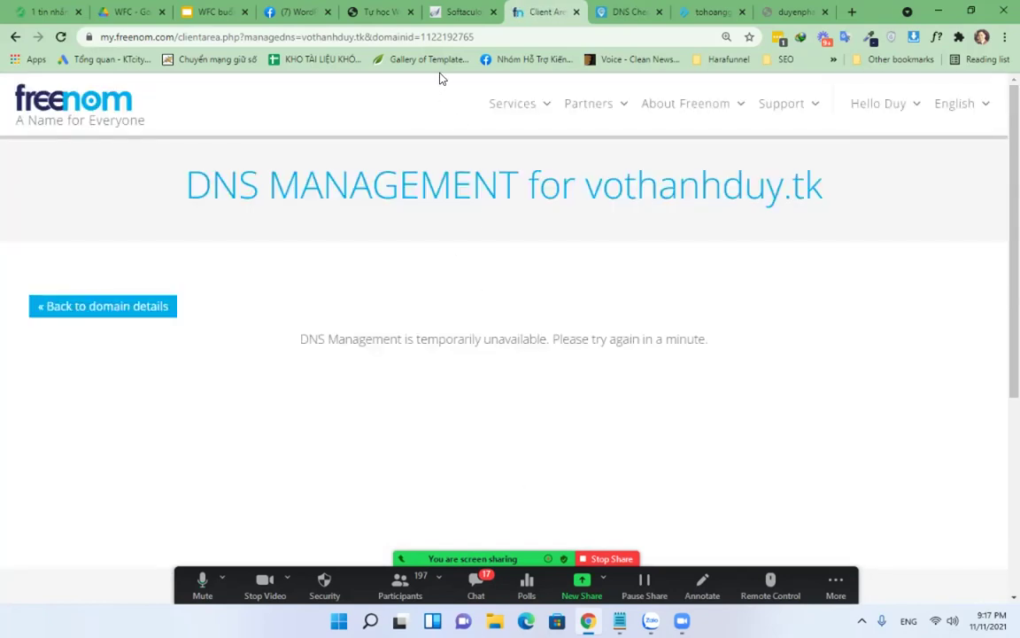
Return to vothanhduy.tk's domain details and reopen its now-empty Freenom DNS management page
{"action": "left_click", "coordinate": [430, 35]}
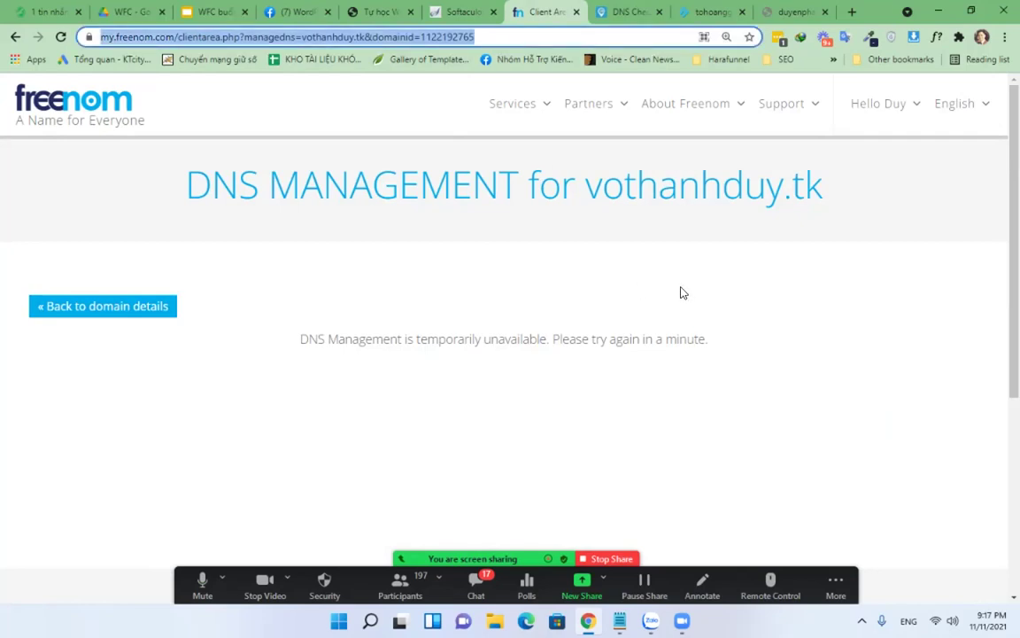
{"action": "scroll", "coordinate": [682, 293], "scroll_direction": "down", "scroll_amount": 1}
{"action": "scroll", "coordinate": [682, 292], "scroll_direction": "up", "scroll_amount": 1}
{"action": "left_click", "coordinate": [127, 308]}
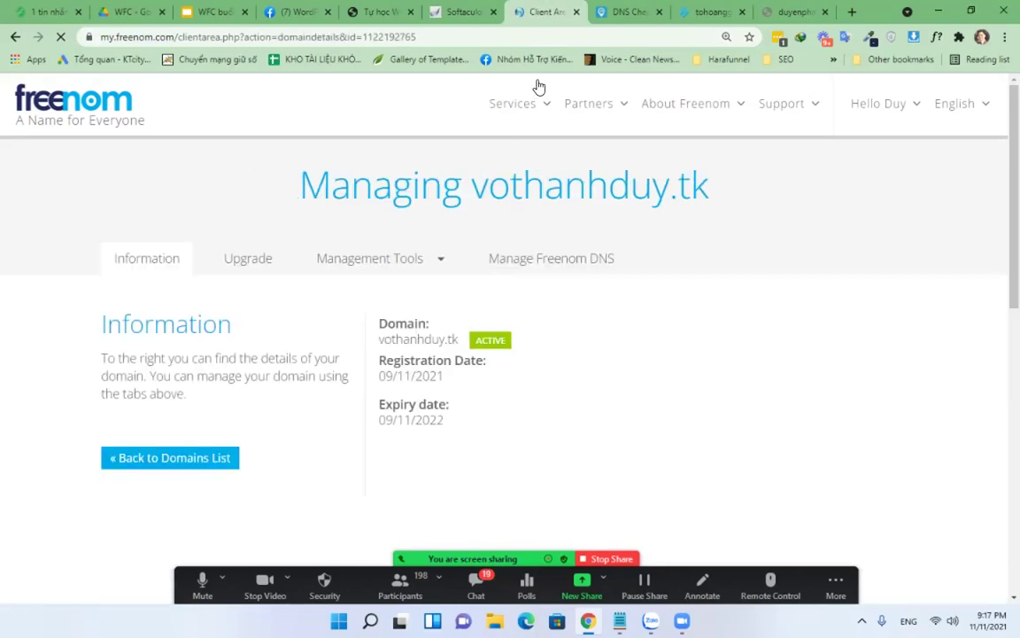
{"action": "left_click", "coordinate": [549, 265]}
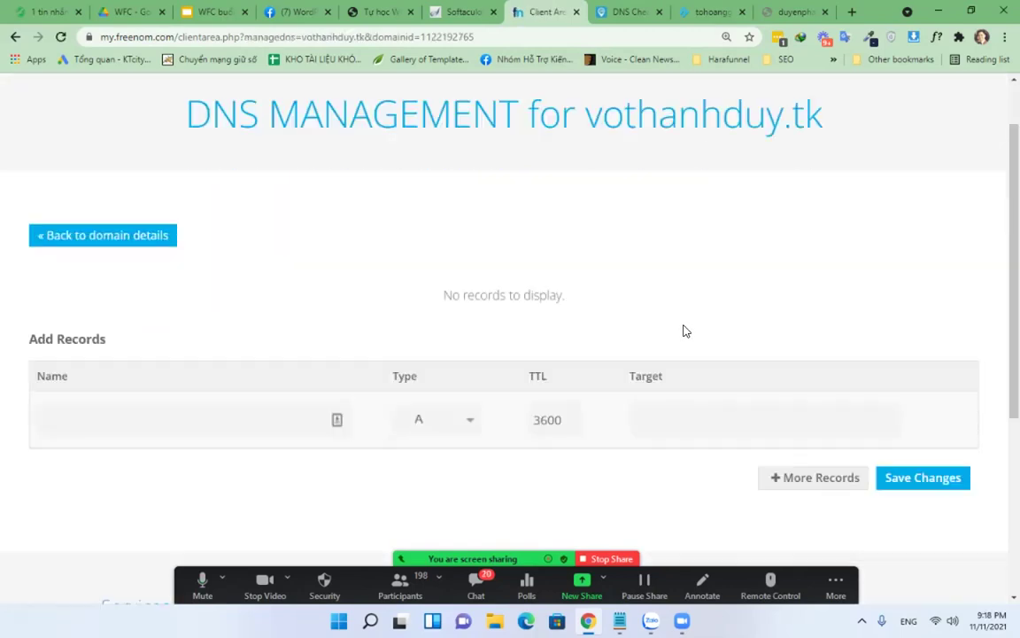
Re-enter the A record for vothanhduy.tk targeting 103.130.216.174
{"action": "scroll", "coordinate": [683, 331], "scroll_direction": "down", "scroll_amount": 3}
{"action": "scroll", "coordinate": [682, 332], "scroll_direction": "up", "scroll_amount": 1}
{"action": "left_click", "coordinate": [173, 425]}
{"action": "left_click", "coordinate": [166, 453]}
{"action": "left_click", "coordinate": [624, 428]}
{"action": "left_click", "coordinate": [665, 455]}
Add a www CNAME record targeting vothanhduy.tk and save both records successfully
{"action": "left_click", "coordinate": [840, 479]}
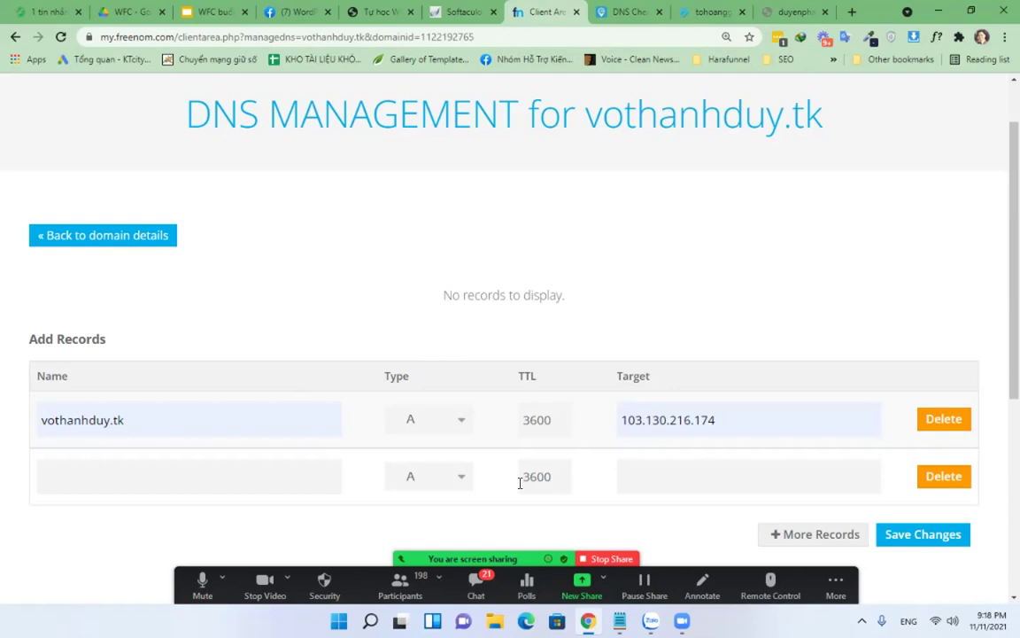
{"action": "left_click", "coordinate": [171, 478]}
{"action": "left_click", "coordinate": [153, 504]}
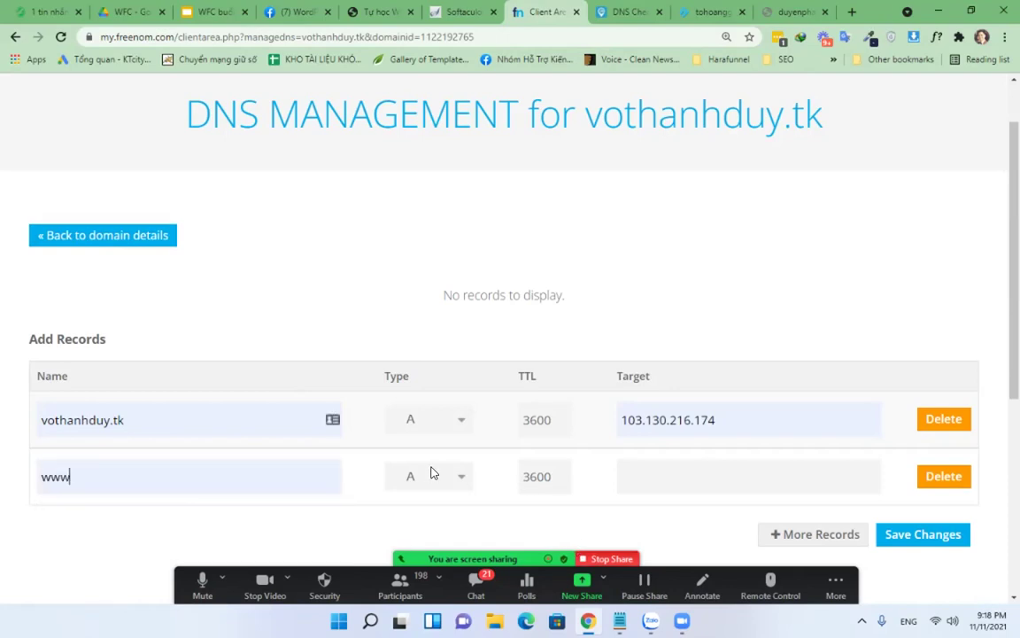
{"action": "left_click", "coordinate": [442, 476]}
{"action": "left_click", "coordinate": [429, 363]}
{"action": "left_click", "coordinate": [660, 472]}
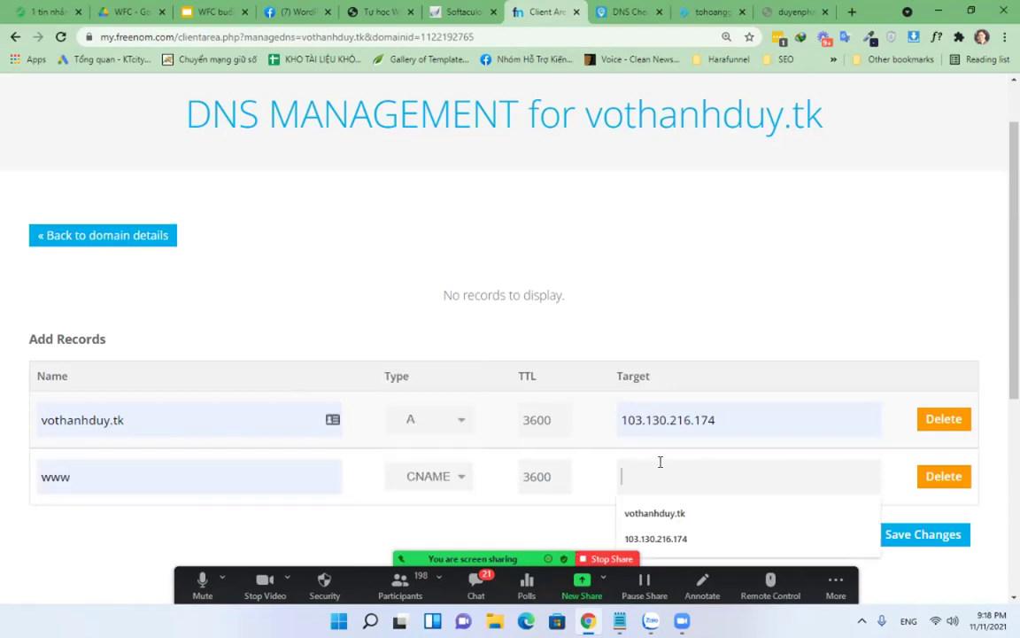
{"action": "left_click", "coordinate": [679, 513]}
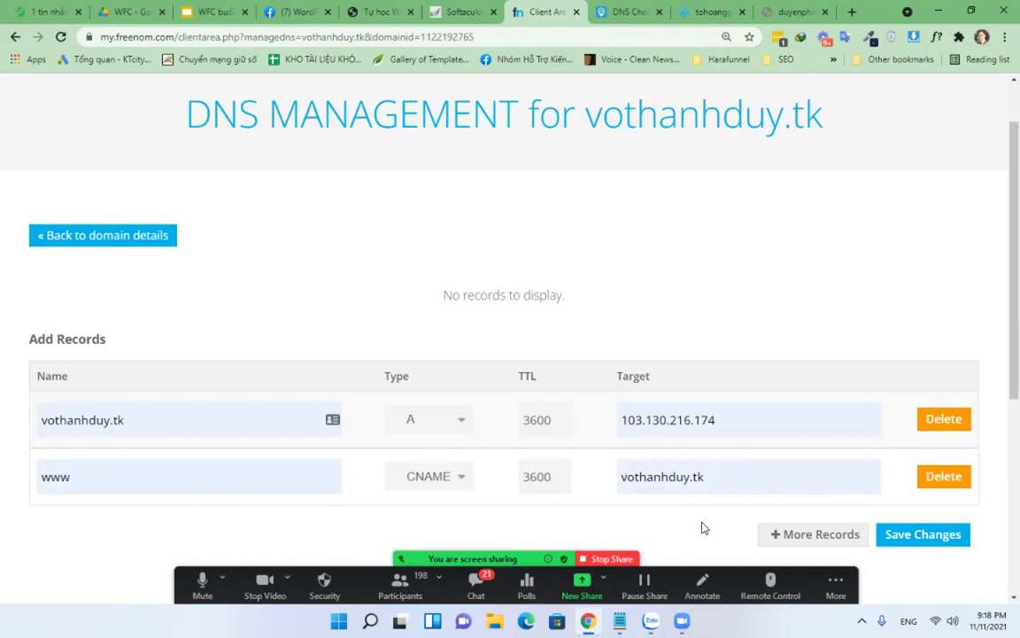
{"action": "scroll", "coordinate": [701, 529], "scroll_direction": "down", "scroll_amount": 1}
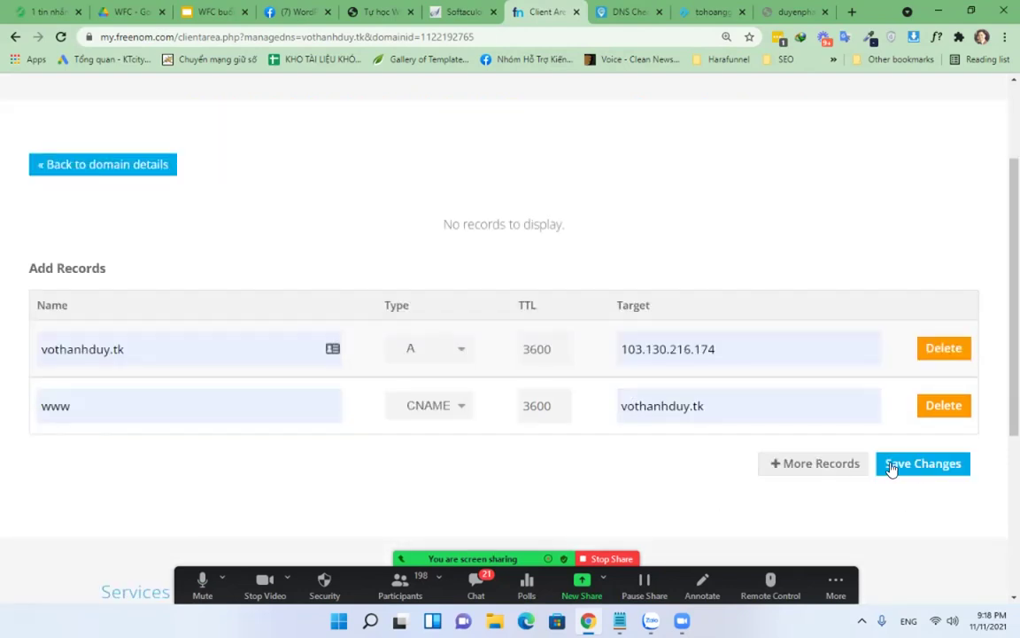
{"action": "left_click", "coordinate": [933, 467]}
Close an extra empty tab and dismiss the page's autofill suggestions
{"action": "left_click", "coordinate": [850, 12]}
{"action": "left_click", "coordinate": [826, 11]}
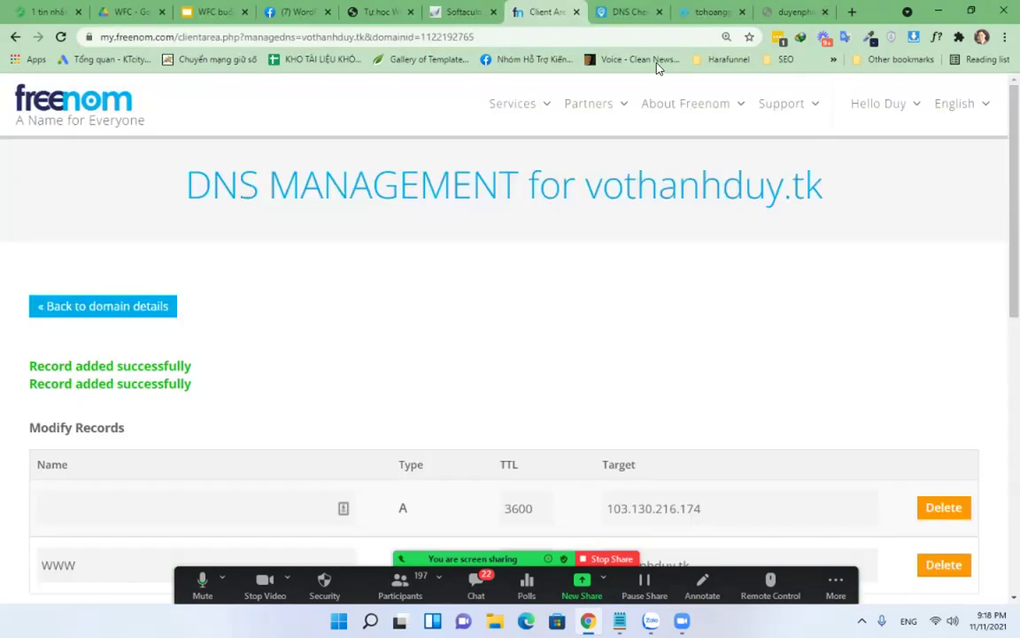
{"action": "scroll", "coordinate": [598, 335], "scroll_direction": "down", "scroll_amount": 2}
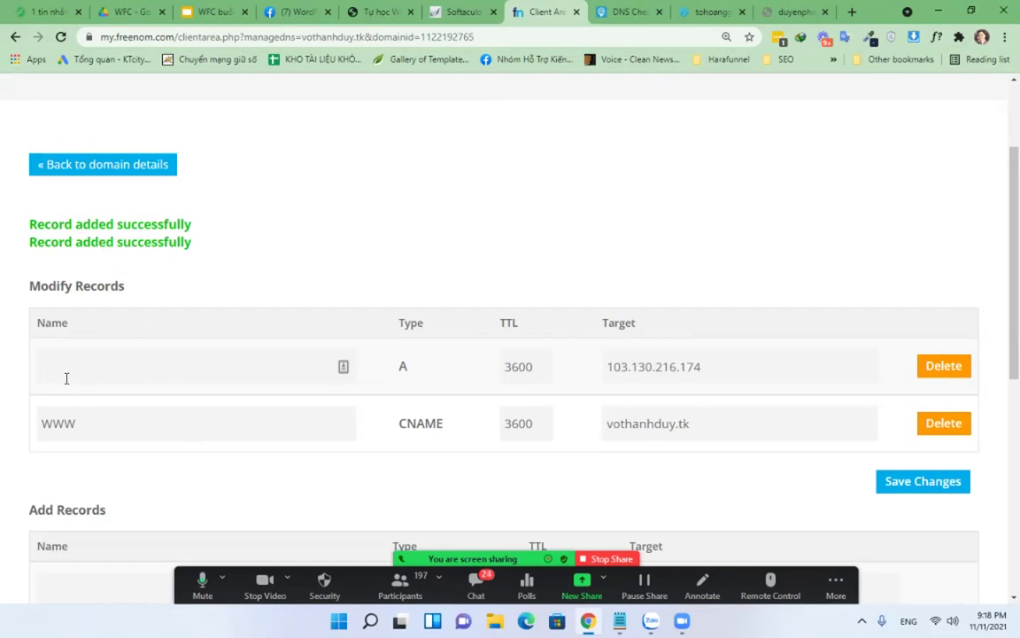
{"action": "left_click", "coordinate": [130, 359]}
{"action": "left_click", "coordinate": [139, 369]}
{"action": "key", "text": "ctrl"}
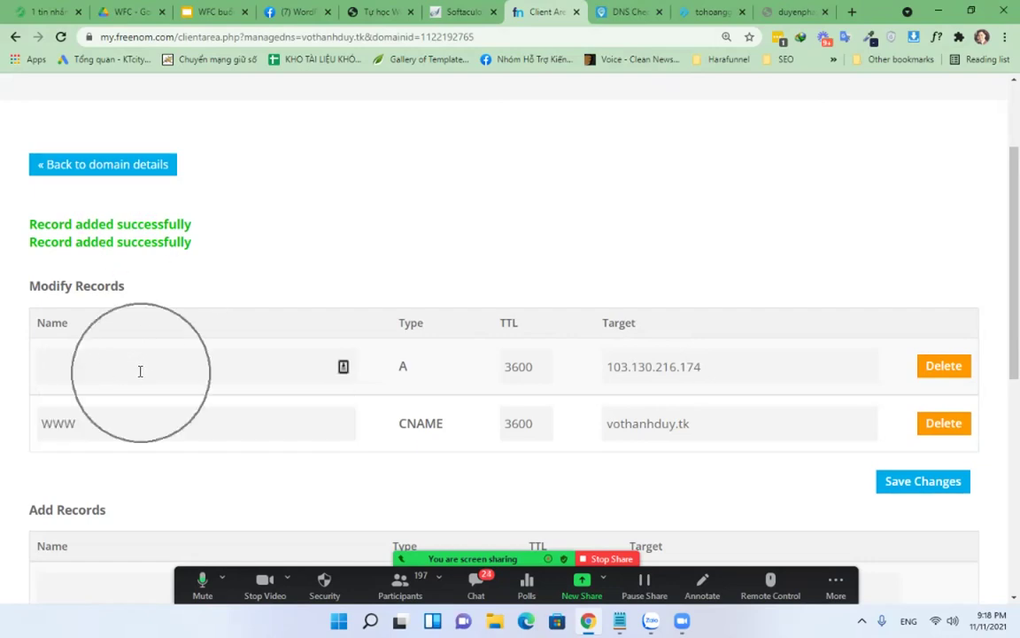
Rerun the vothanhduy.tk check showing 103.130.216.174 on most servers, then open an Incognito window
{"action": "left_click", "coordinate": [623, 12]}
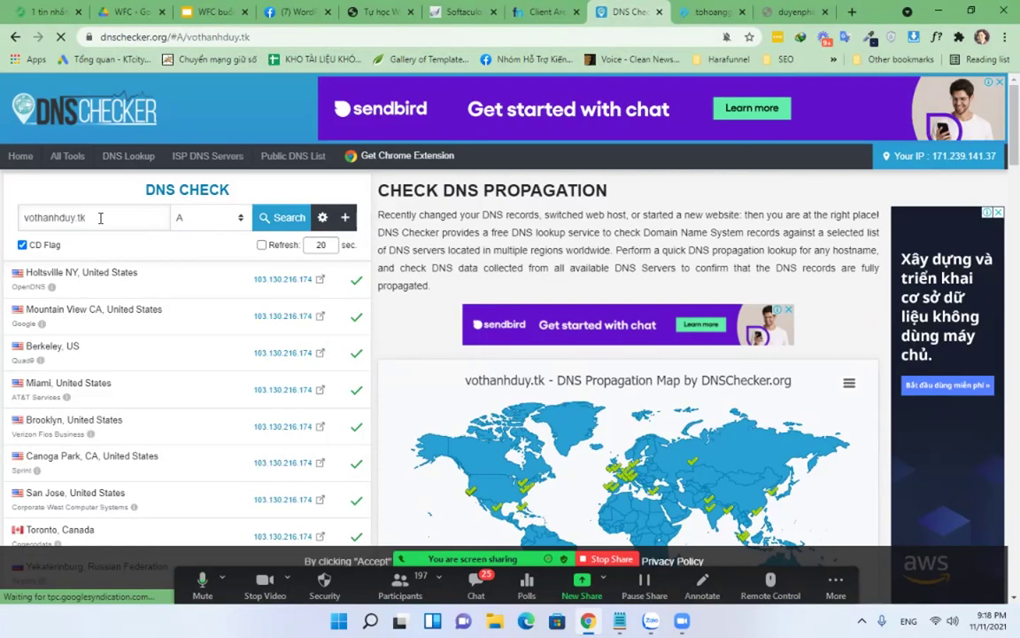
{"action": "double_click", "coordinate": [71, 227]}
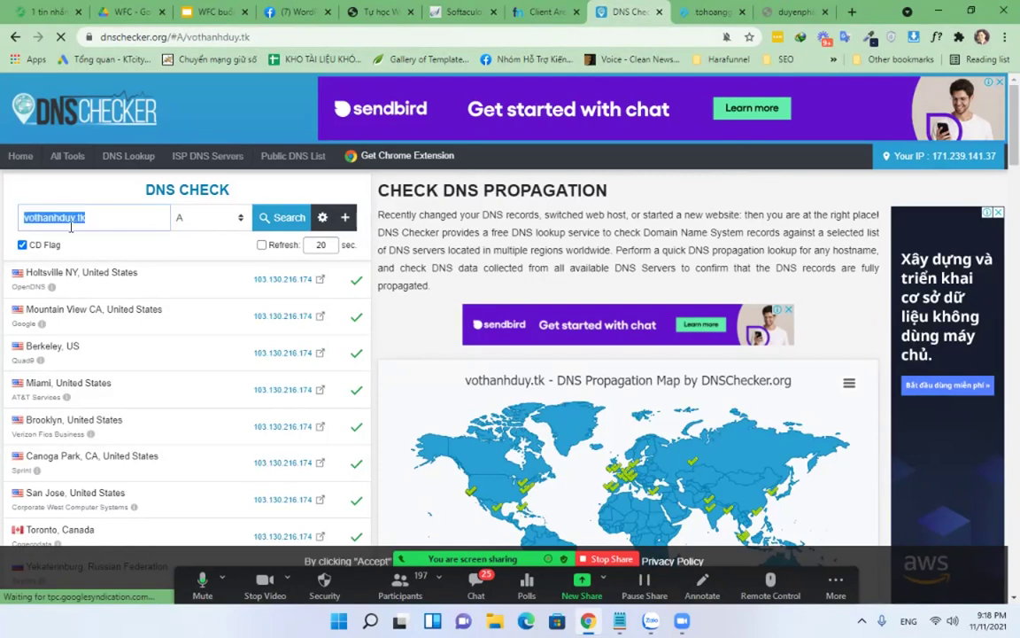
{"action": "left_click", "coordinate": [266, 218]}
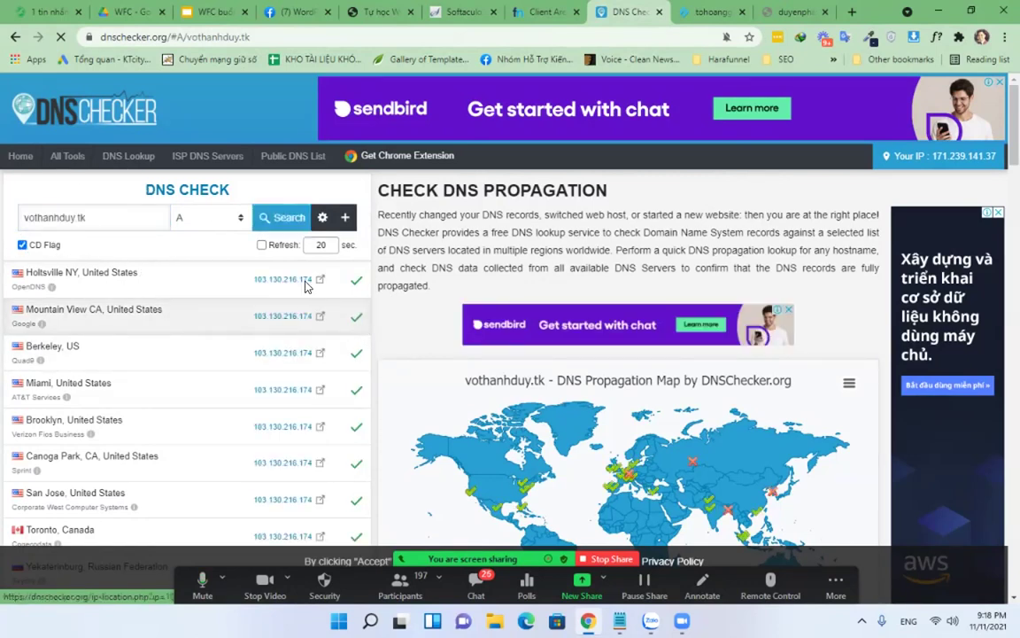
{"action": "scroll", "coordinate": [357, 319], "scroll_direction": "down", "scroll_amount": 4}
{"action": "scroll", "coordinate": [353, 274], "scroll_direction": "up", "scroll_amount": 4}
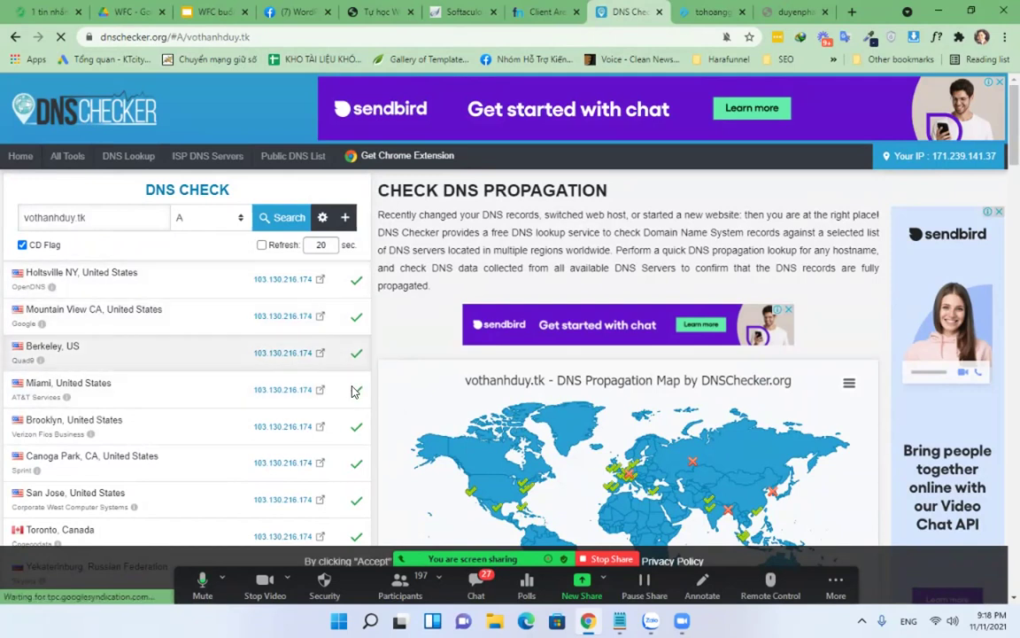
{"action": "scroll", "coordinate": [357, 390], "scroll_direction": "down", "scroll_amount": 3}
{"action": "scroll", "coordinate": [358, 396], "scroll_direction": "down", "scroll_amount": 5}
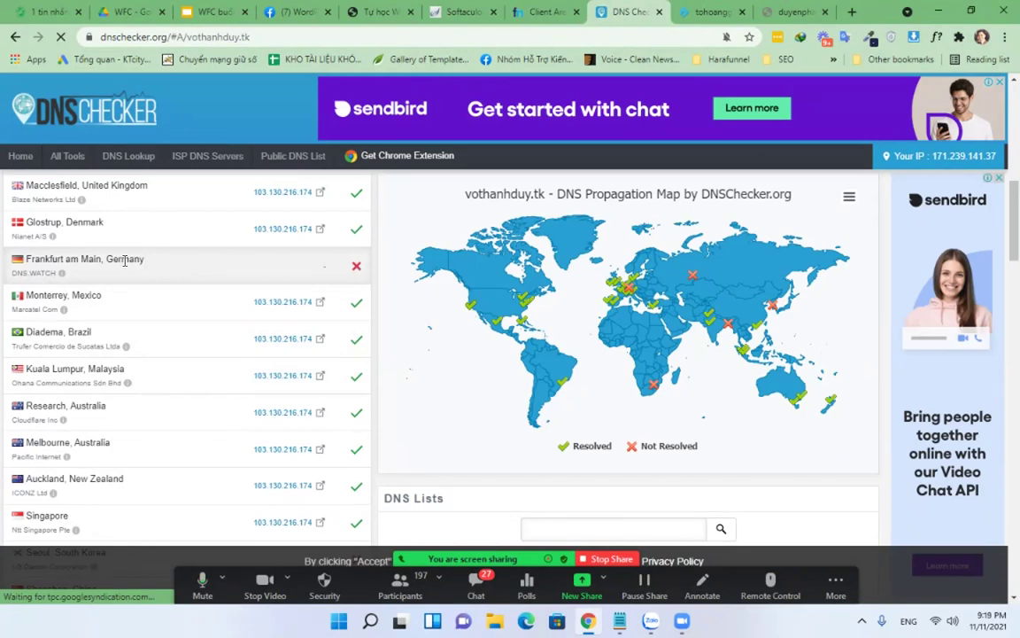
{"action": "scroll", "coordinate": [357, 270], "scroll_direction": "up", "scroll_amount": 4}
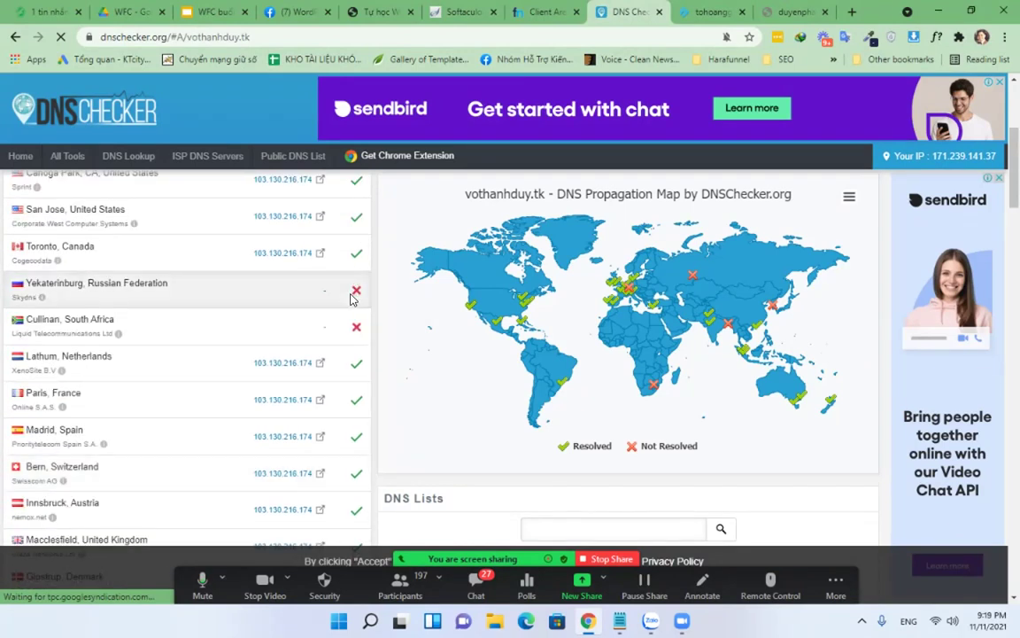
{"action": "scroll", "coordinate": [352, 416], "scroll_direction": "down", "scroll_amount": 5}
{"action": "scroll", "coordinate": [352, 429], "scroll_direction": "down", "scroll_amount": 4}
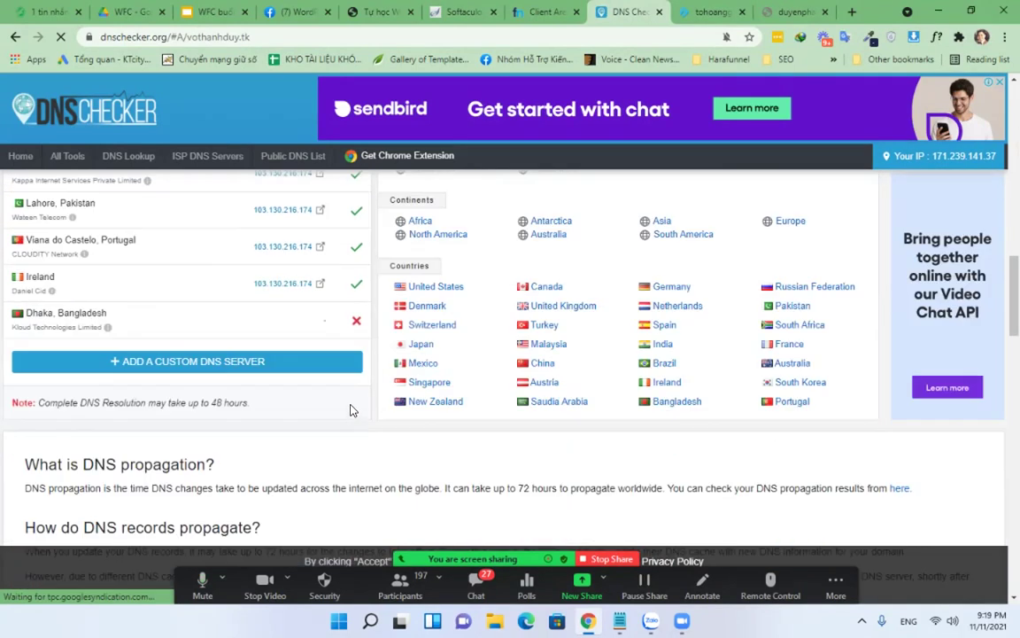
{"action": "scroll", "coordinate": [351, 412], "scroll_direction": "up", "scroll_amount": 10}
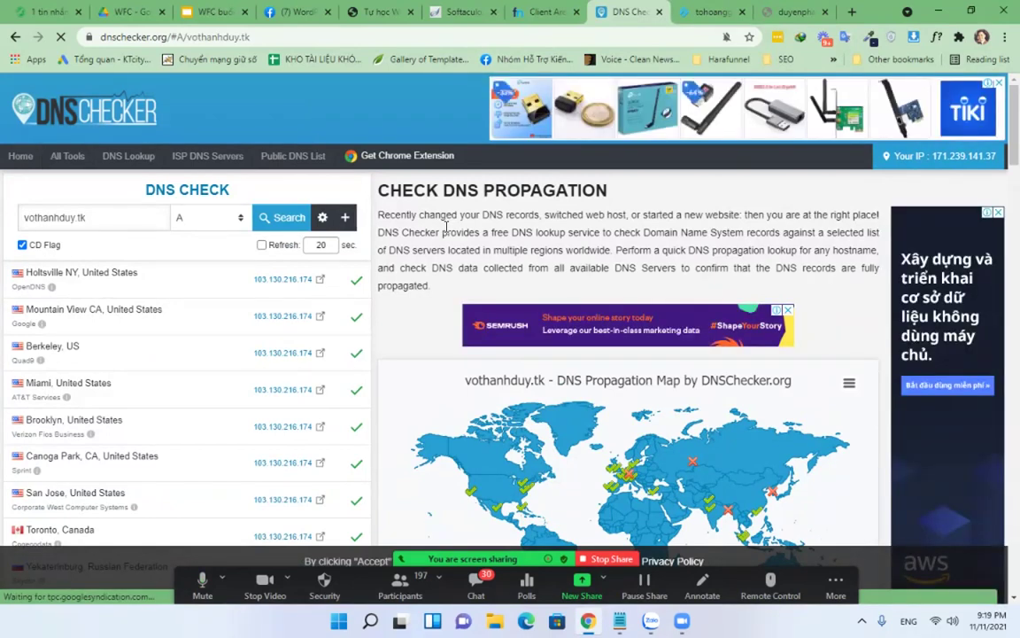
{"action": "key", "text": "ctrl+shift+n"}
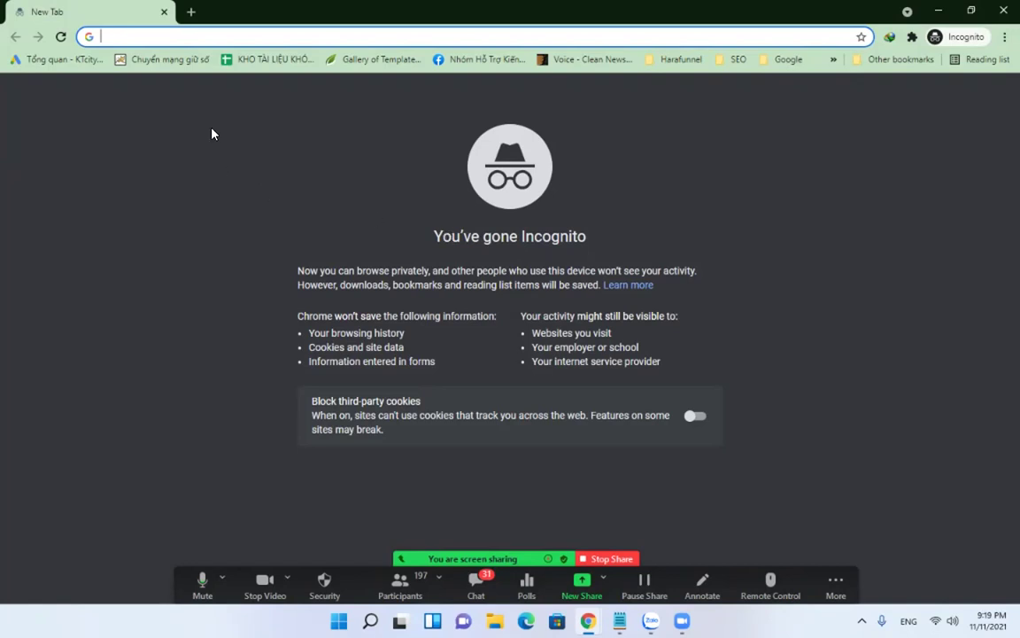
{"action": "type", "text": "vothanhduy."}
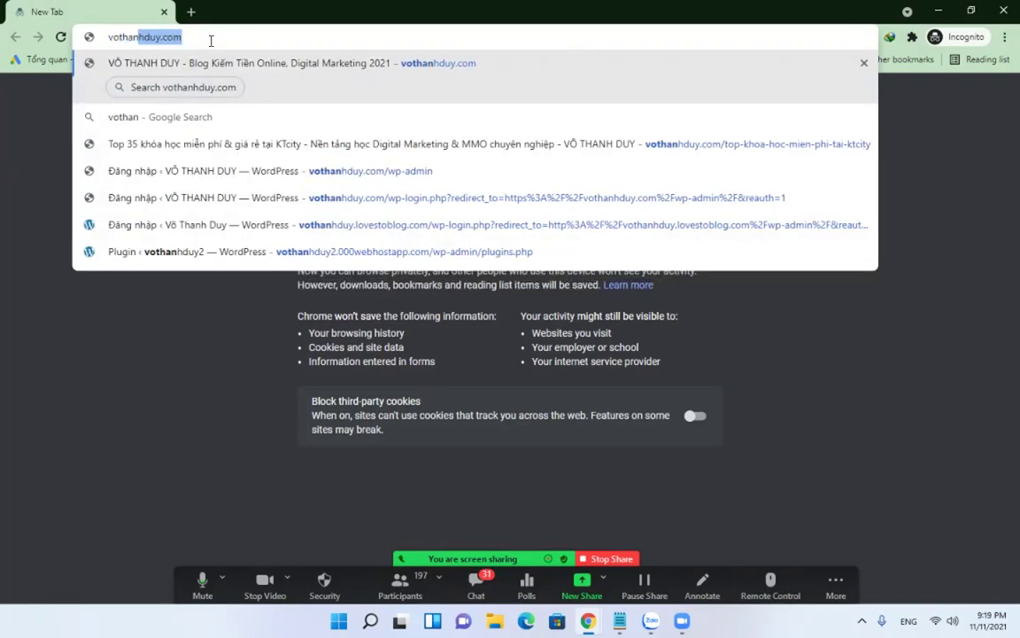
{"action": "type", "text": "tk"}
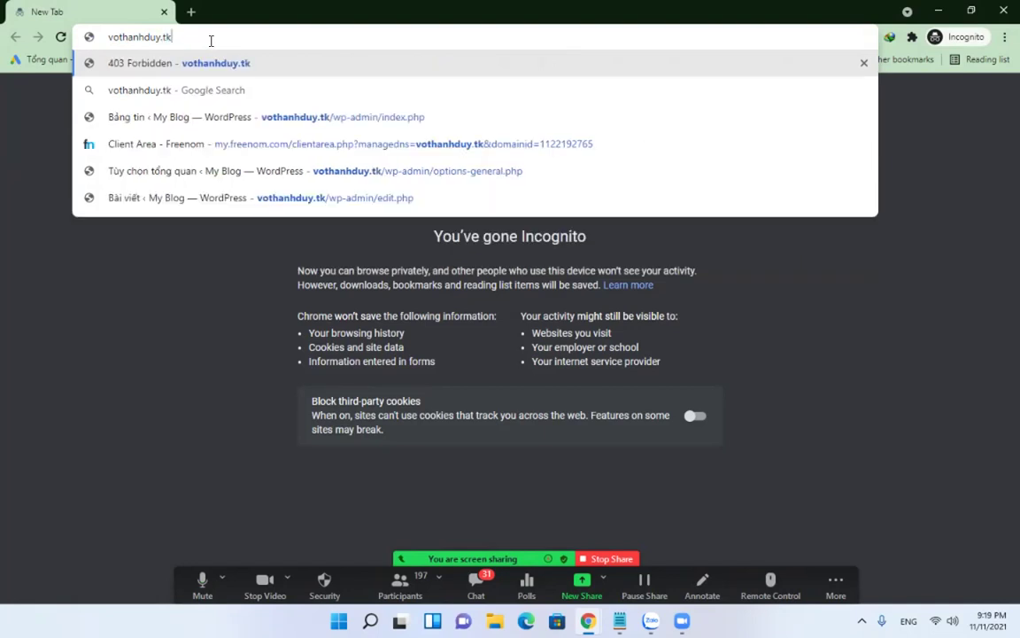
{"action": "key", "text": "Return"}
{"action": "key", "text": "alt+Tab"}
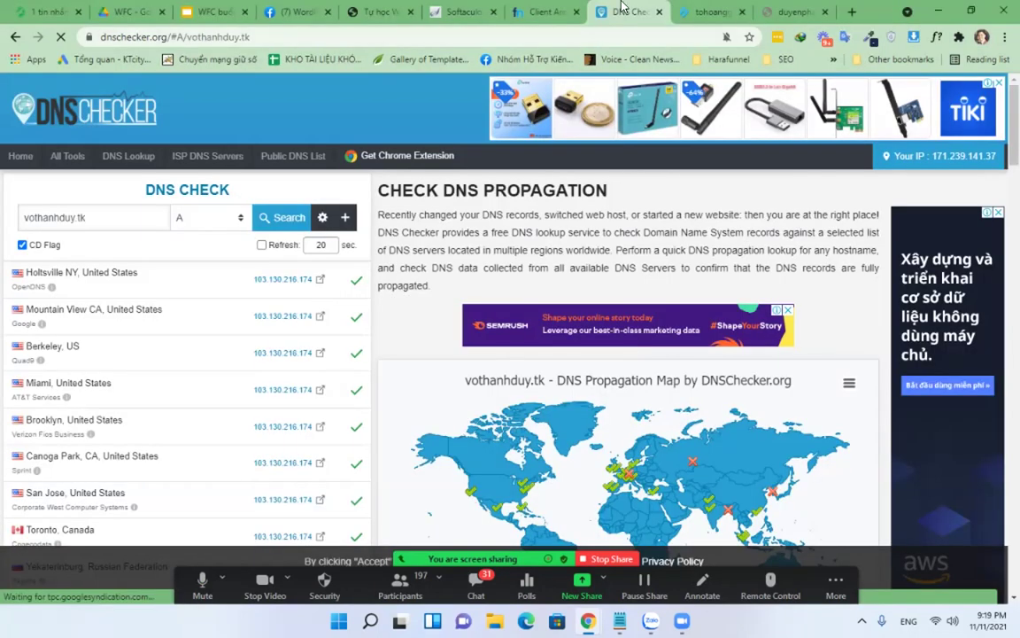
{"action": "key", "text": "ctrl+Tab"}
{"action": "left_click", "coordinate": [258, 40]}
{"action": "key", "text": "ctrl+c"}
{"action": "key", "text": "alt+Tab"}
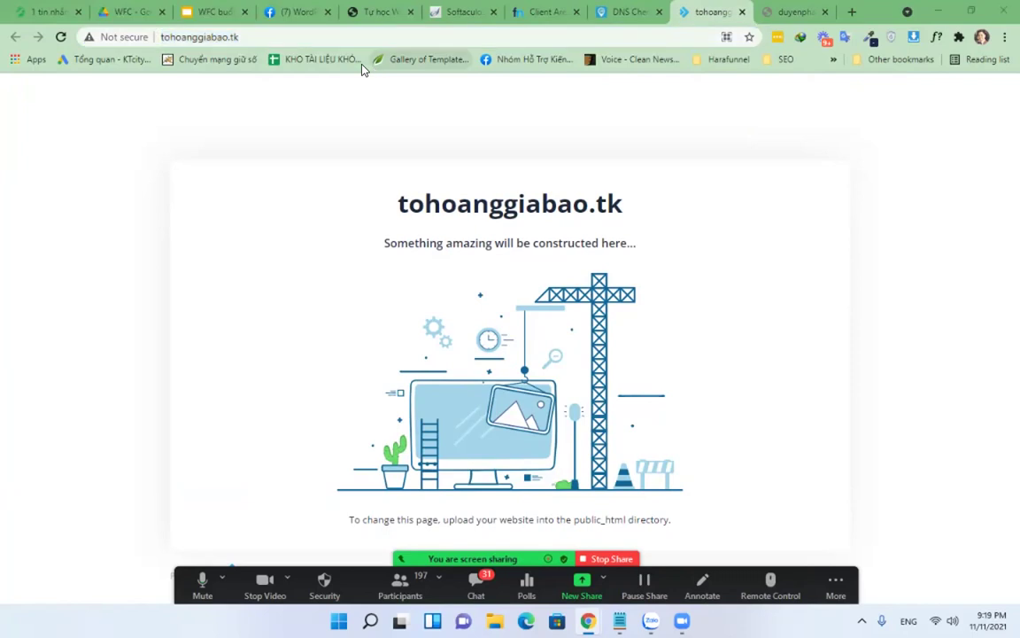
{"action": "left_click", "coordinate": [278, 41]}
{"action": "key", "text": "ctrl+v"}
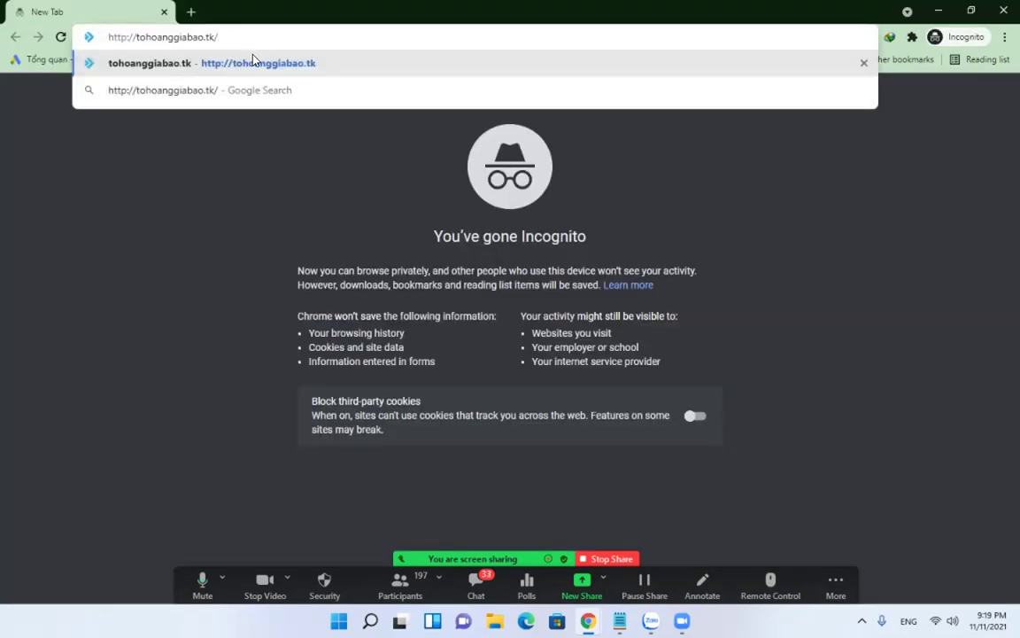
{"action": "key", "text": "BackSpace"}
{"action": "left_click_drag", "start_coordinate": [137, 37], "coordinate": [47, 42]}
{"action": "key", "text": "BackSpace"}
{"action": "left_click", "coordinate": [193, 68]}
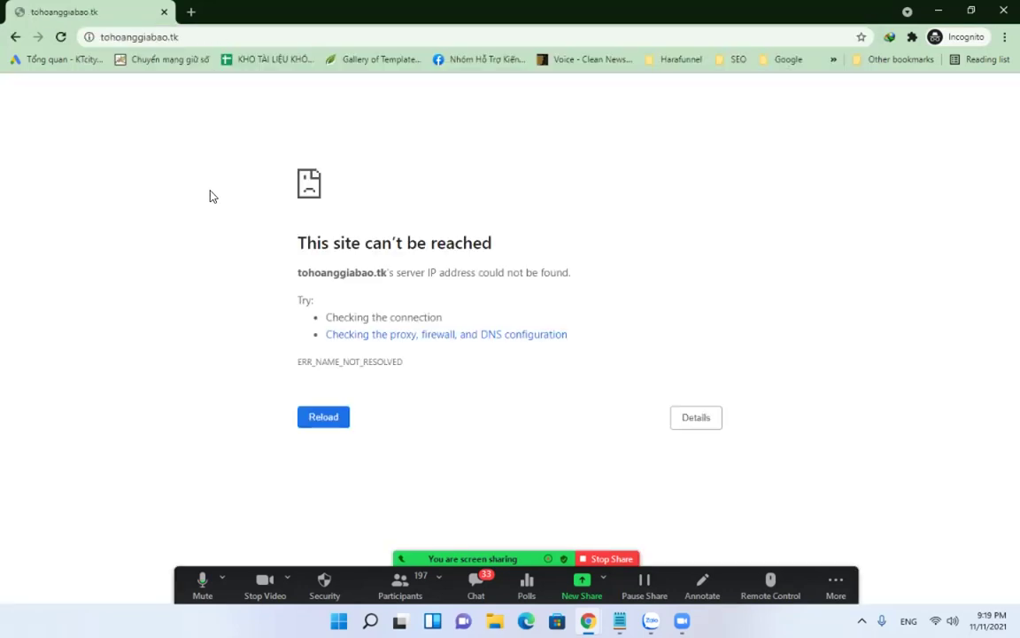
{"action": "left_click", "coordinate": [177, 35]}
{"action": "key", "text": "ctrl+c"}
{"action": "left_click", "coordinate": [164, 12]}
{"action": "key", "text": "ctrl+v"}
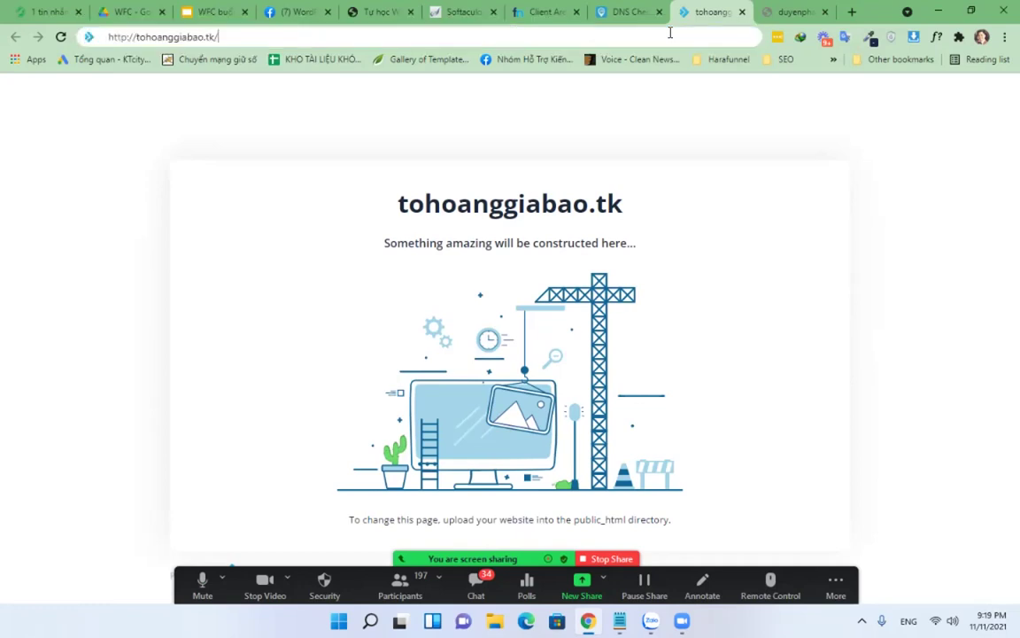
{"action": "key", "text": "Return"}
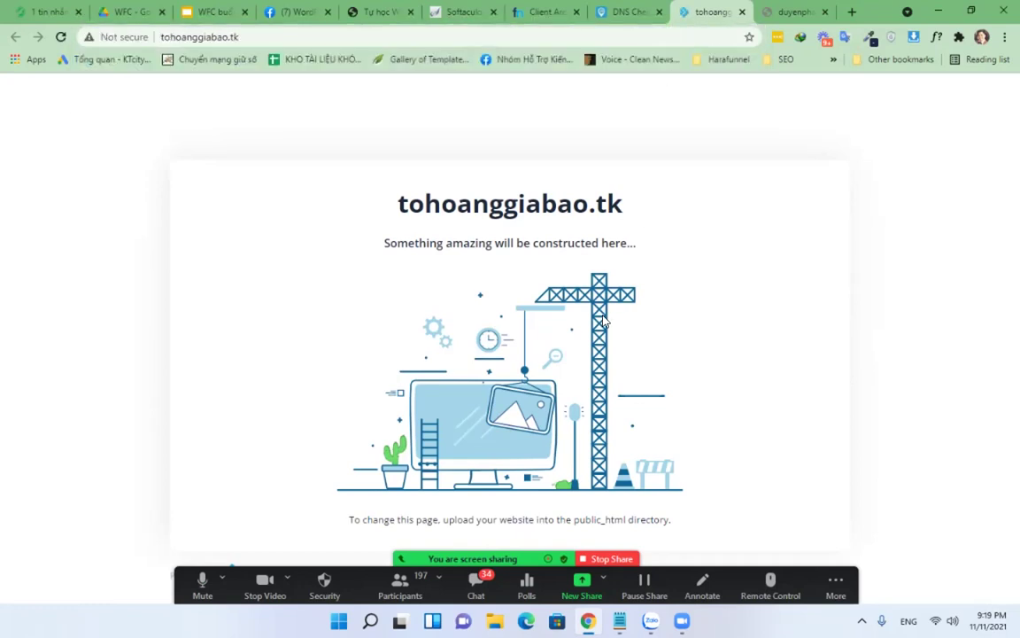
{"action": "left_click", "coordinate": [468, 578]}
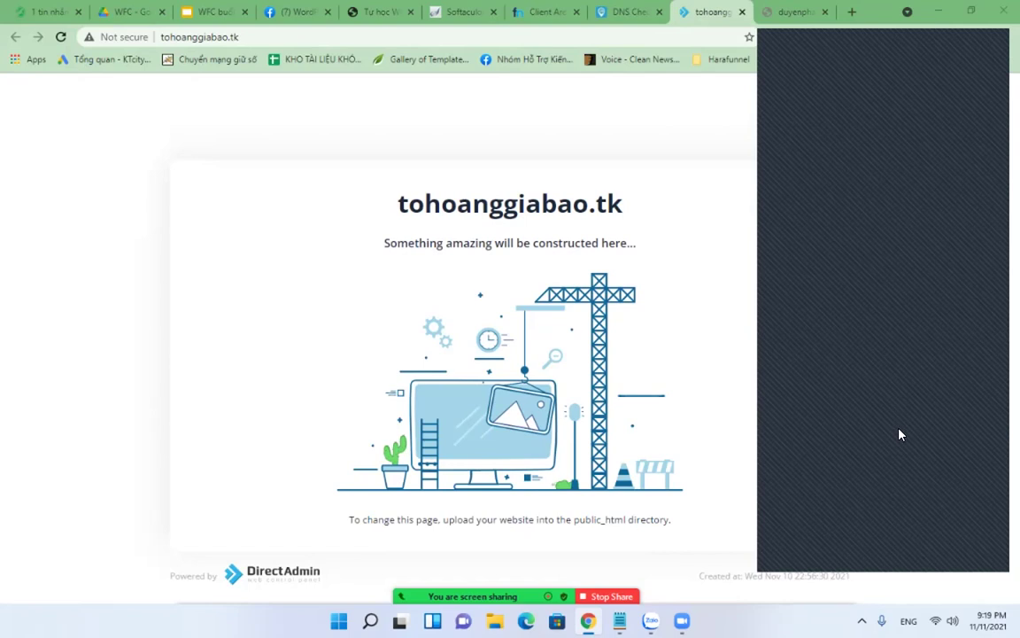
{"action": "left_click", "coordinate": [599, 15]}
{"action": "left_click_drag", "start_coordinate": [92, 215], "coordinate": [9, 215]}
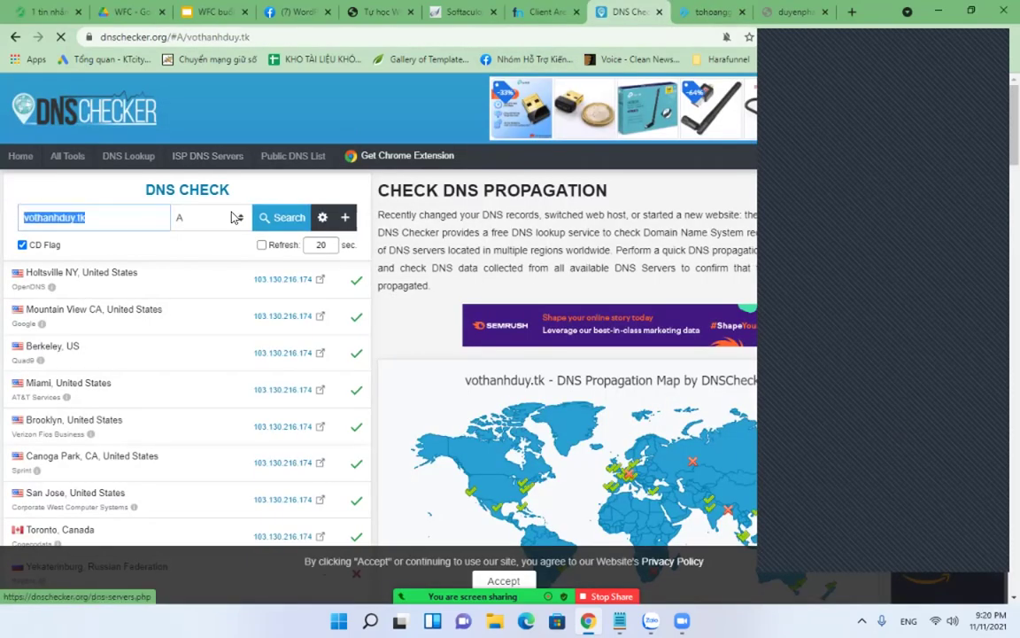
{"action": "left_click", "coordinate": [277, 217]}
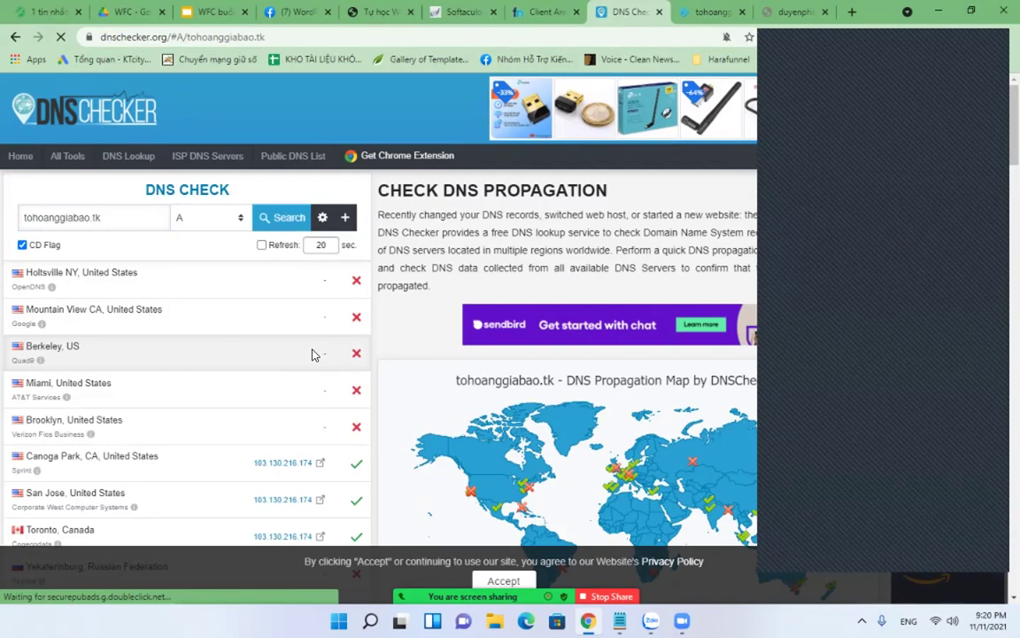
{"action": "scroll", "coordinate": [311, 354], "scroll_direction": "down", "scroll_amount": 1}
{"action": "scroll", "coordinate": [332, 348], "scroll_direction": "down", "scroll_amount": 1}
{"action": "scroll", "coordinate": [357, 371], "scroll_direction": "down", "scroll_amount": 3}
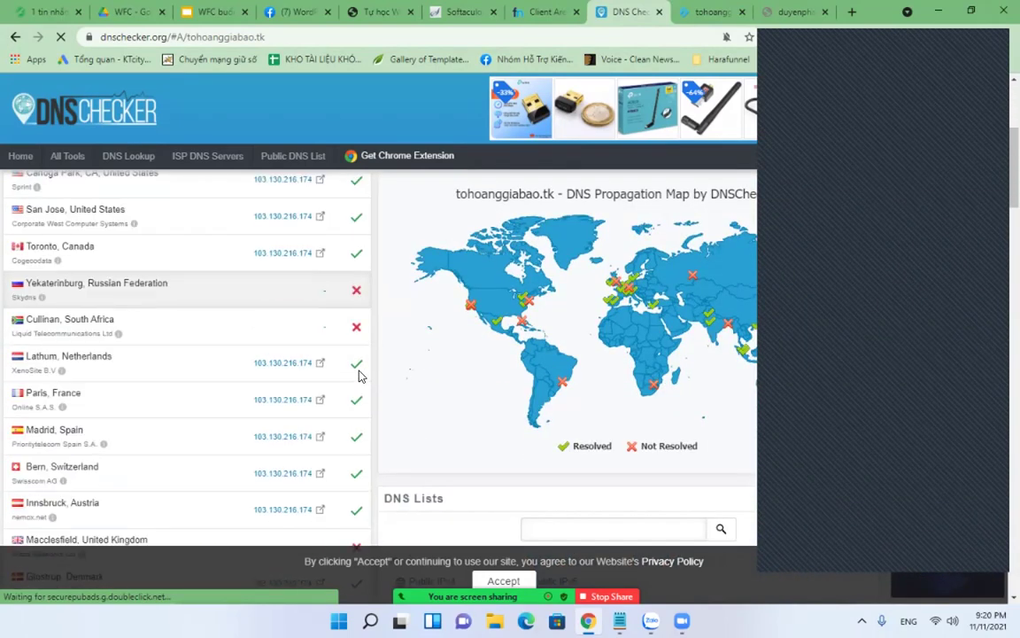
{"action": "scroll", "coordinate": [359, 416], "scroll_direction": "down", "scroll_amount": 6}
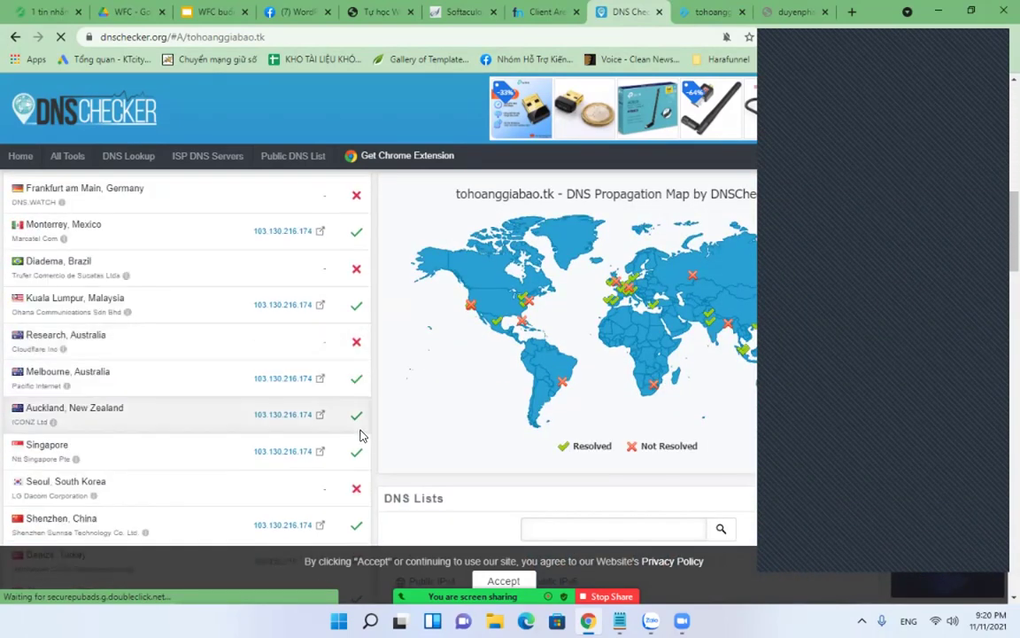
{"action": "scroll", "coordinate": [358, 442], "scroll_direction": "down", "scroll_amount": 4}
Open the linindalat.tk site from the link list
{"action": "scroll", "coordinate": [359, 442], "scroll_direction": "up", "scroll_amount": 8}
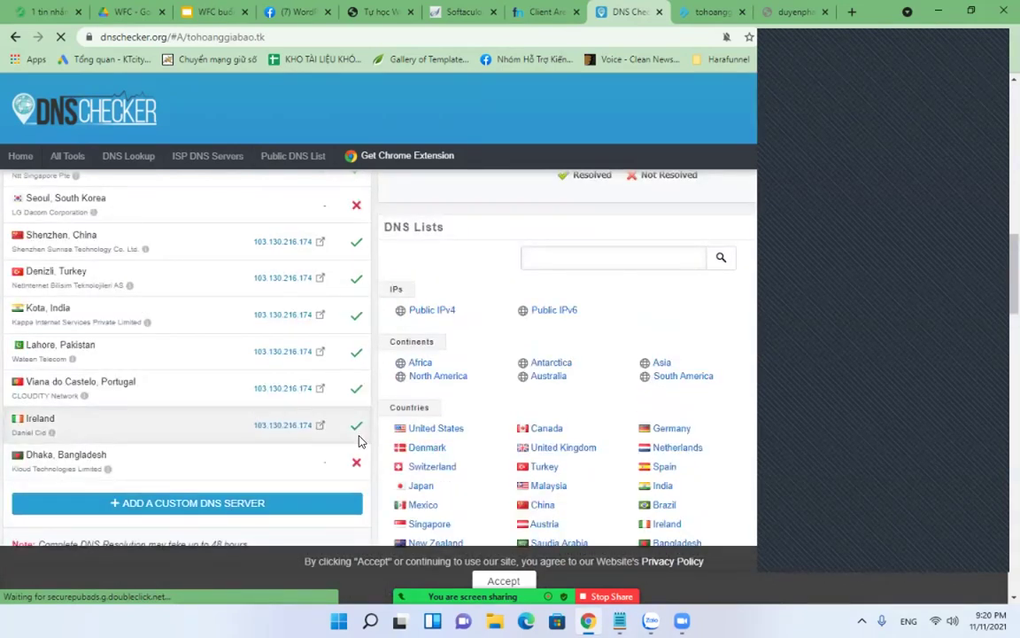
{"action": "scroll", "coordinate": [359, 438], "scroll_direction": "up", "scroll_amount": 6}
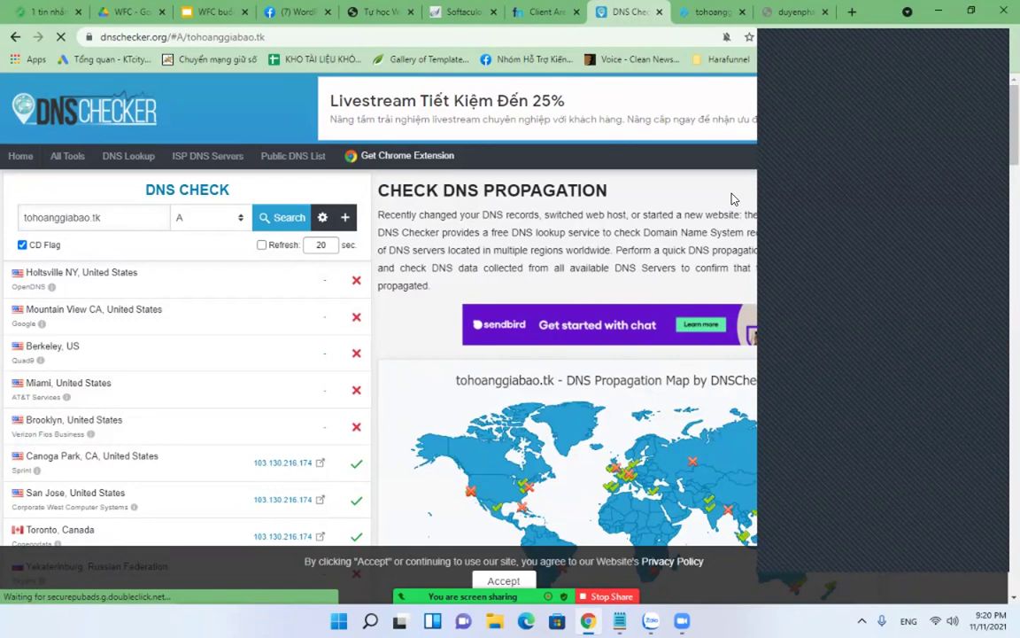
{"action": "left_click", "coordinate": [853, 385]}
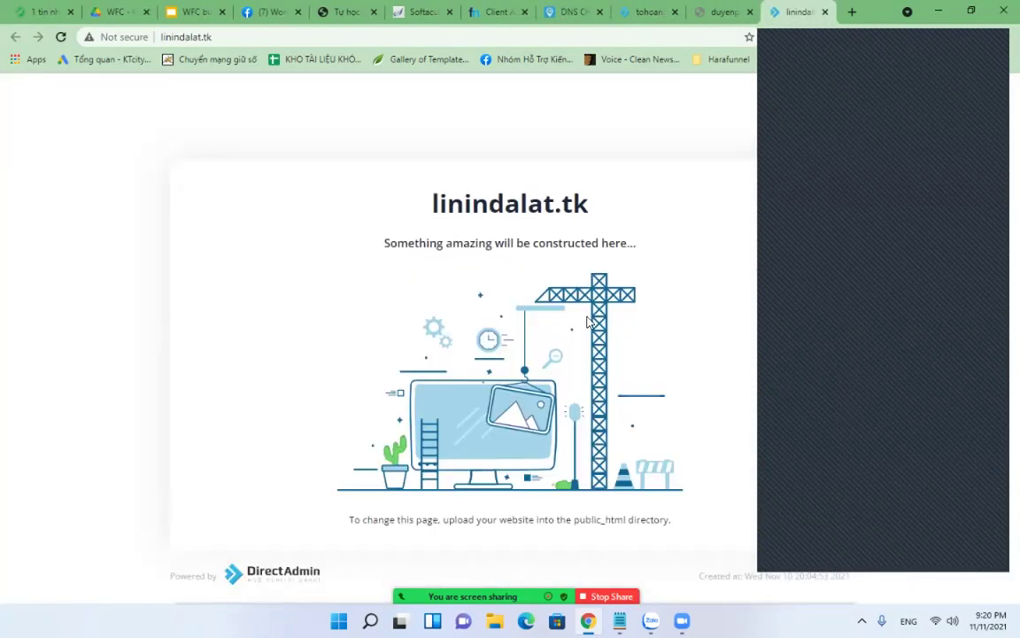
{"action": "left_click", "coordinate": [643, 8]}
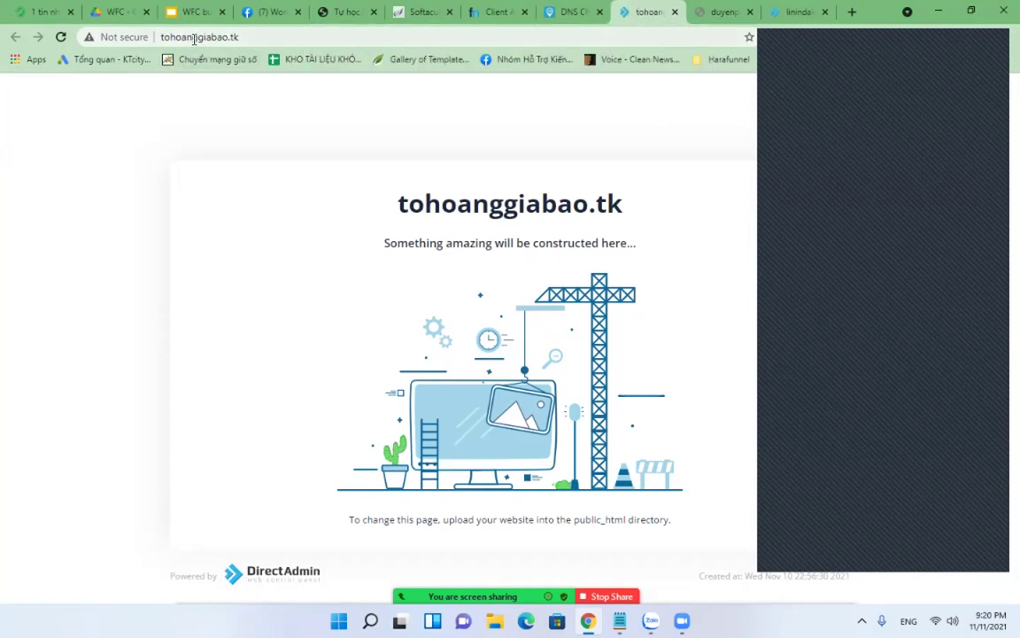
{"action": "left_click", "coordinate": [194, 38]}
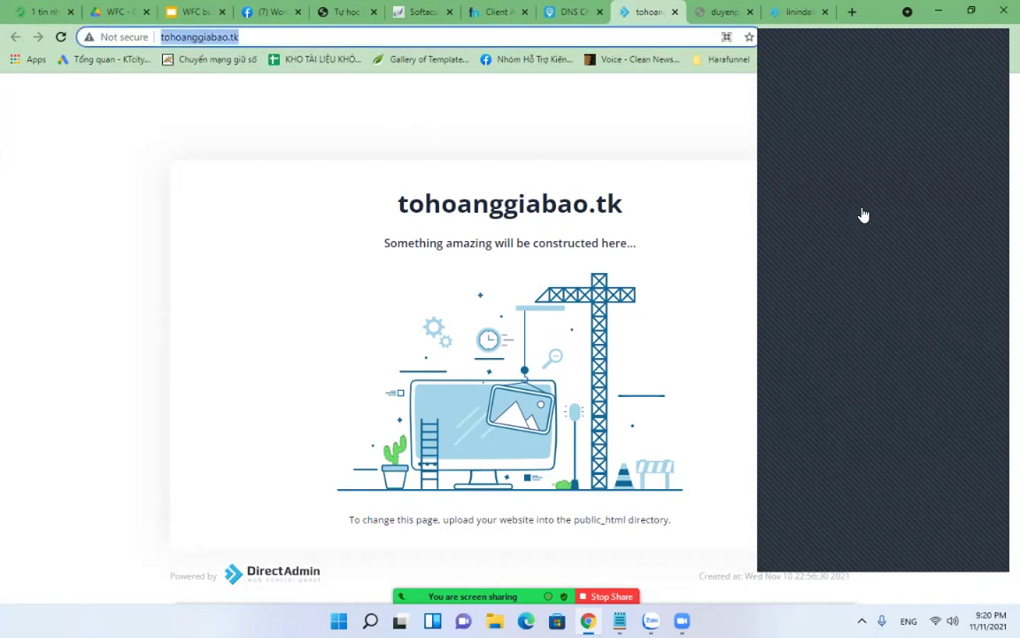
{"action": "left_click", "coordinate": [797, 12]}
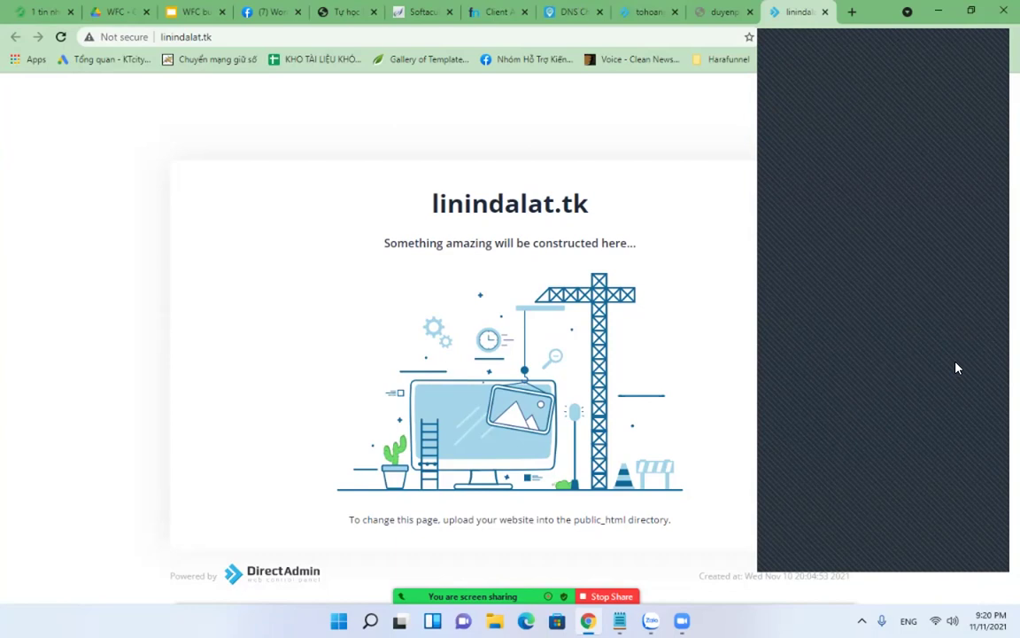
Open anbinh.tk, retry it in an Incognito window where it still fails, then close that window
{"action": "left_click", "coordinate": [871, 451]}
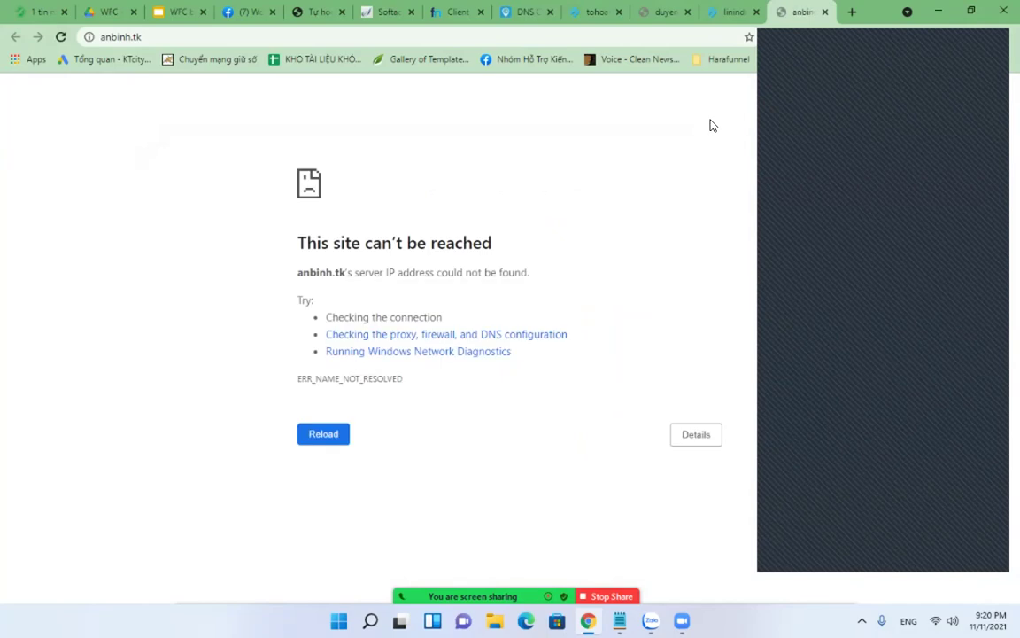
{"action": "left_click", "coordinate": [330, 38]}
{"action": "key", "text": "ctrl+c"}
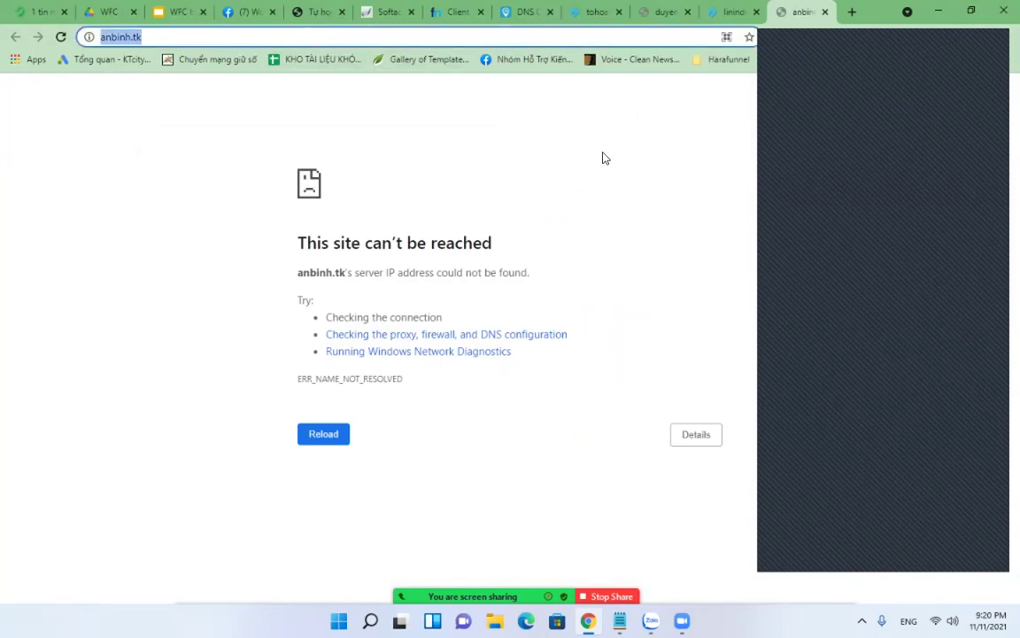
{"action": "key", "text": "ctrl+shift+n"}
{"action": "key", "text": "ctrl+v"}
{"action": "key", "text": "Return"}
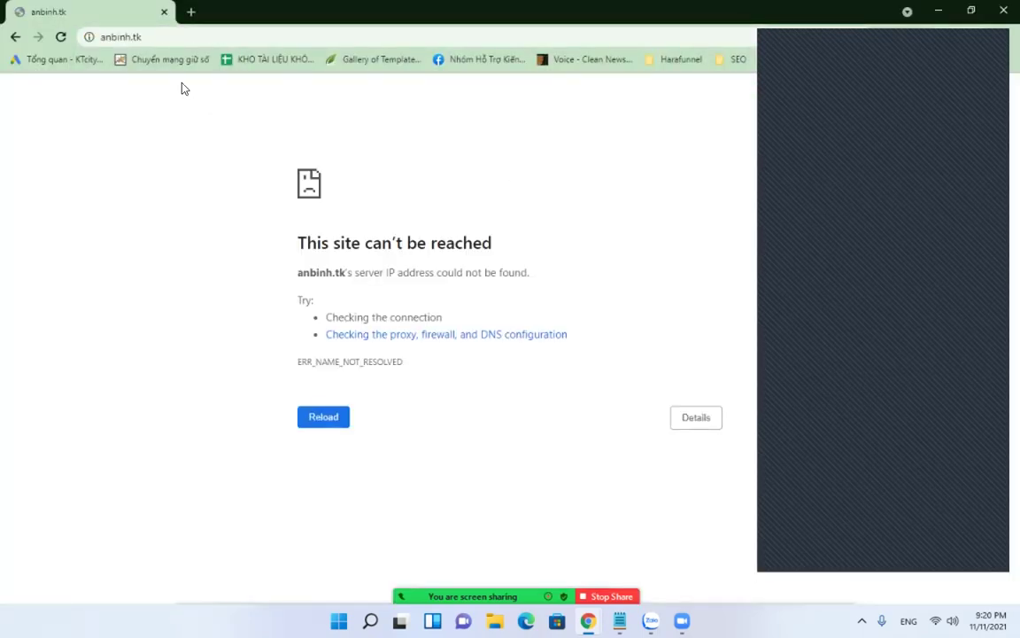
{"action": "key", "text": "ctrl+w"}
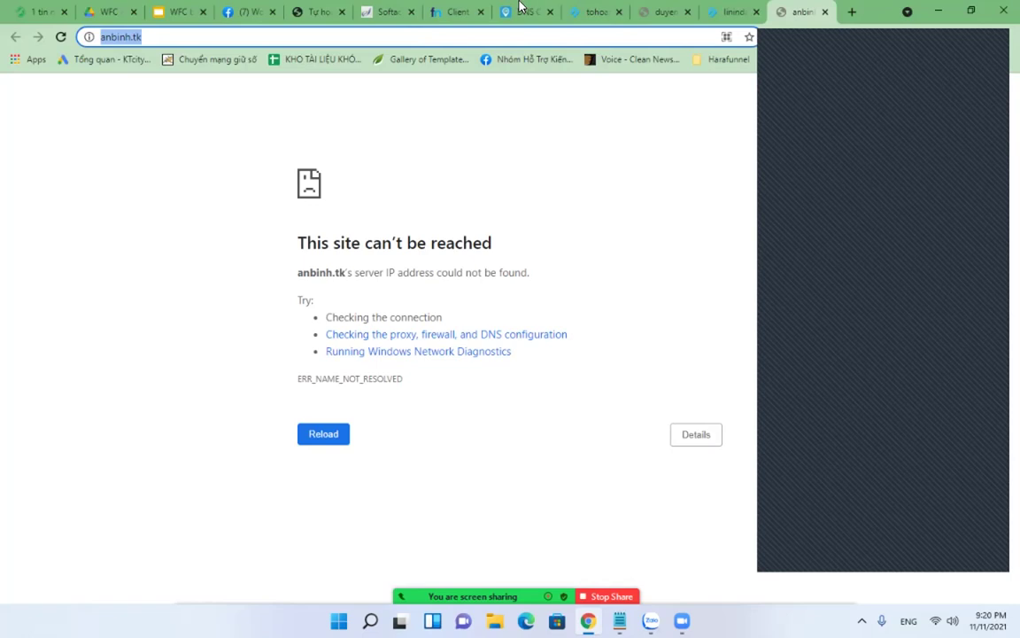
Check anbinh.tk's A-record propagation, where few servers resolve 103.130.216.174, then revisit its unreachable tab
{"action": "left_click", "coordinate": [519, 9]}
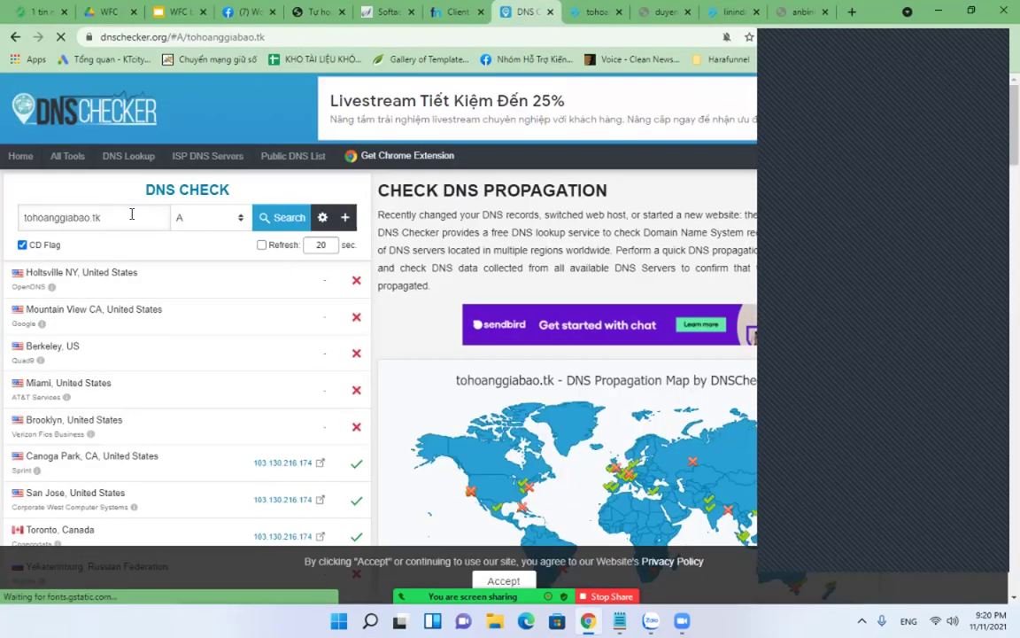
{"action": "left_click_drag", "start_coordinate": [118, 217], "coordinate": [1, 217]}
{"action": "type", "text": "anbinh.tk"}
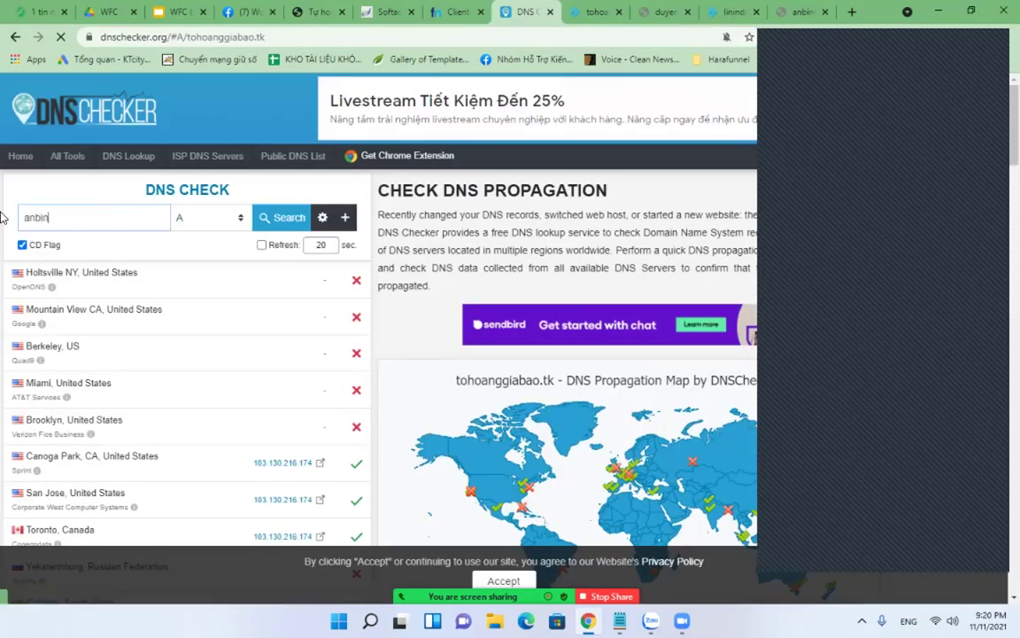
{"action": "left_click", "coordinate": [266, 218]}
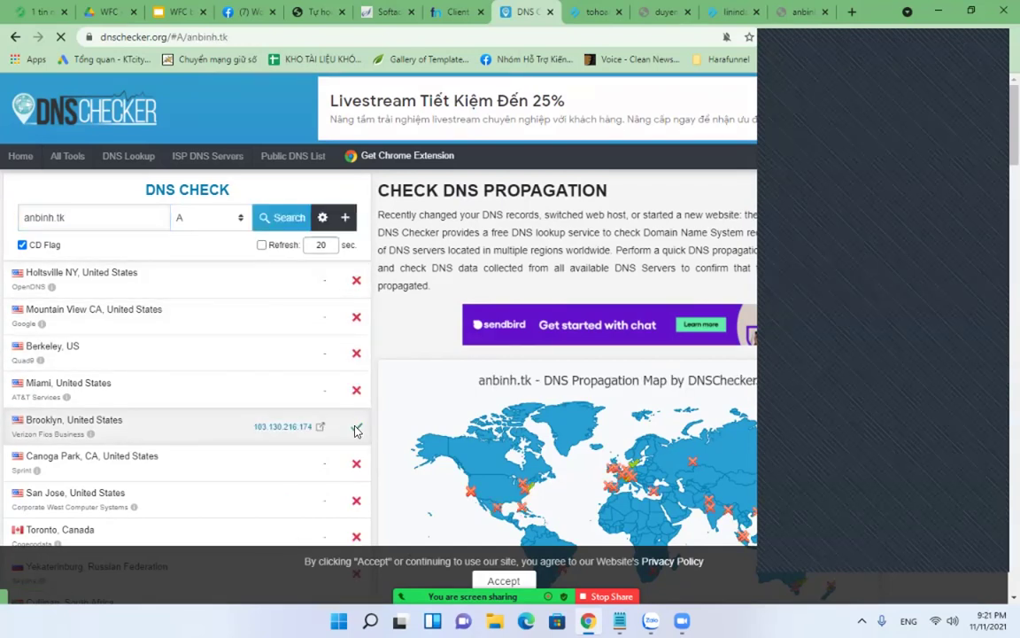
{"action": "scroll", "coordinate": [352, 428], "scroll_direction": "down", "scroll_amount": 2}
{"action": "scroll", "coordinate": [353, 301], "scroll_direction": "up", "scroll_amount": 2}
{"action": "scroll", "coordinate": [357, 429], "scroll_direction": "down", "scroll_amount": 3}
{"action": "scroll", "coordinate": [352, 434], "scroll_direction": "down", "scroll_amount": 3}
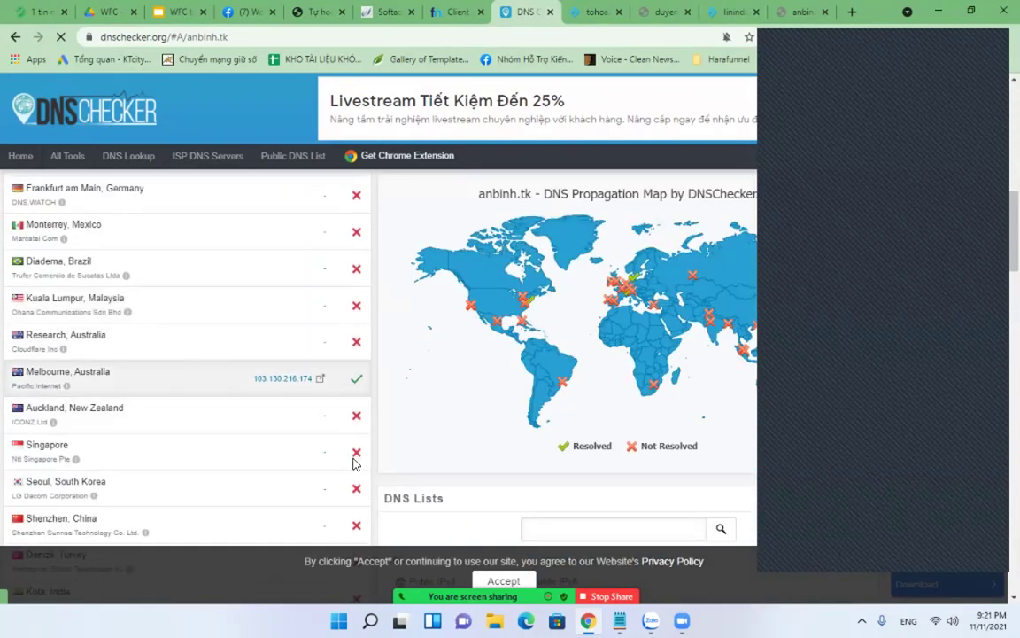
{"action": "scroll", "coordinate": [355, 463], "scroll_direction": "down", "scroll_amount": 5}
{"action": "scroll", "coordinate": [354, 456], "scroll_direction": "up", "scroll_amount": 10}
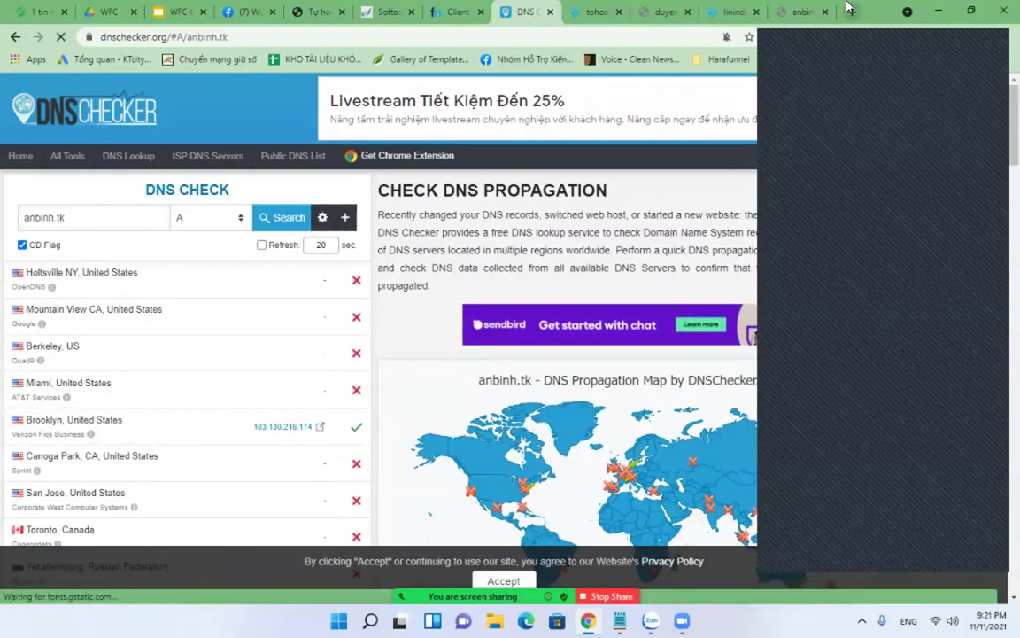
{"action": "left_click", "coordinate": [806, 13]}
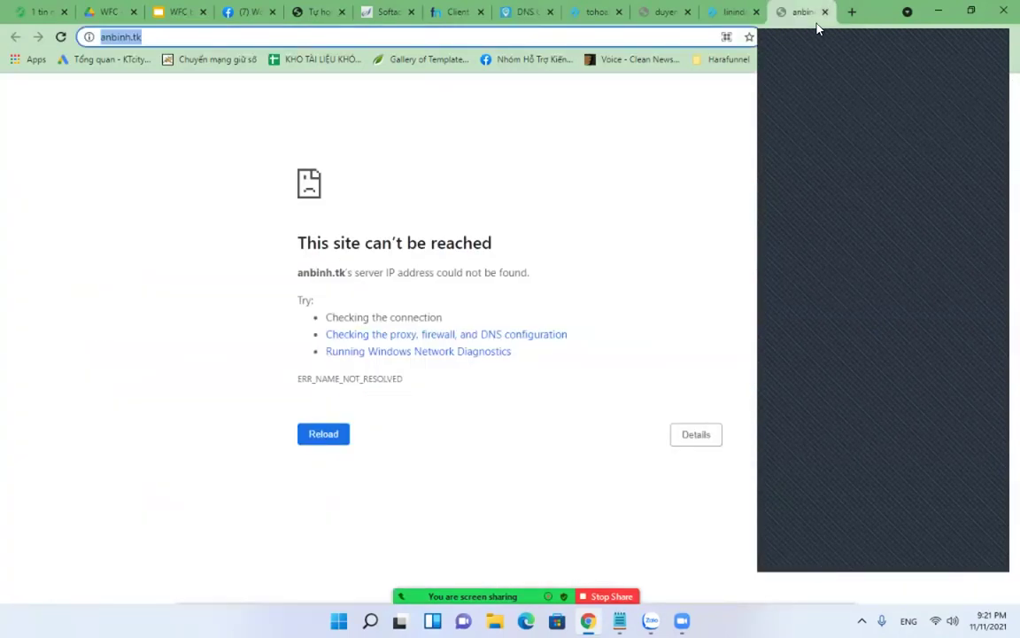
Close the anbinh.tk tab and turn on auto-refresh for the DNS Checker results
{"action": "left_click", "coordinate": [824, 12]}
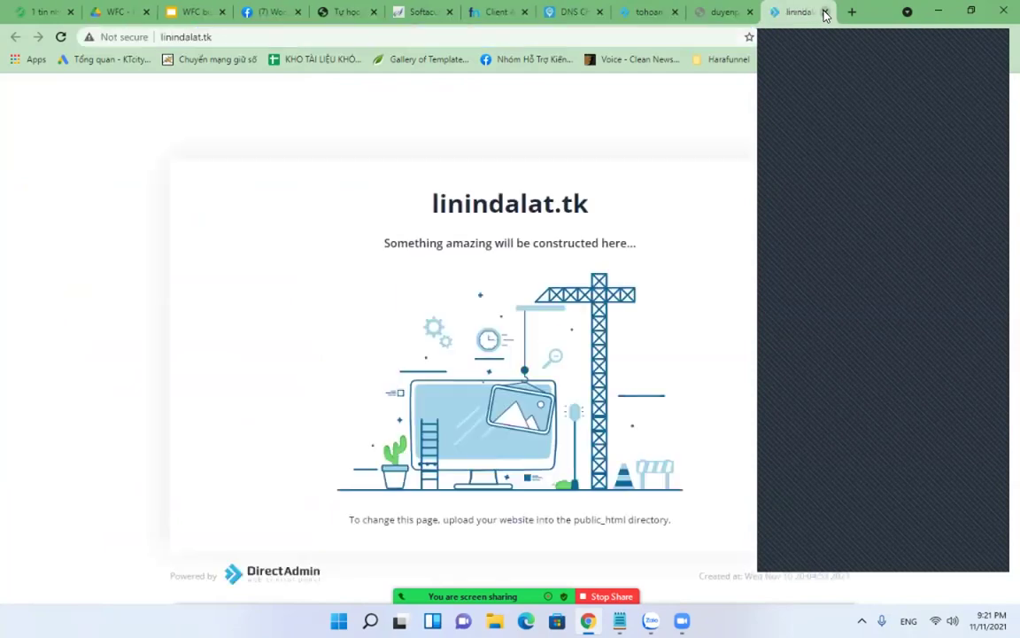
{"action": "left_click", "coordinate": [546, 12]}
{"action": "left_click", "coordinate": [261, 244]}
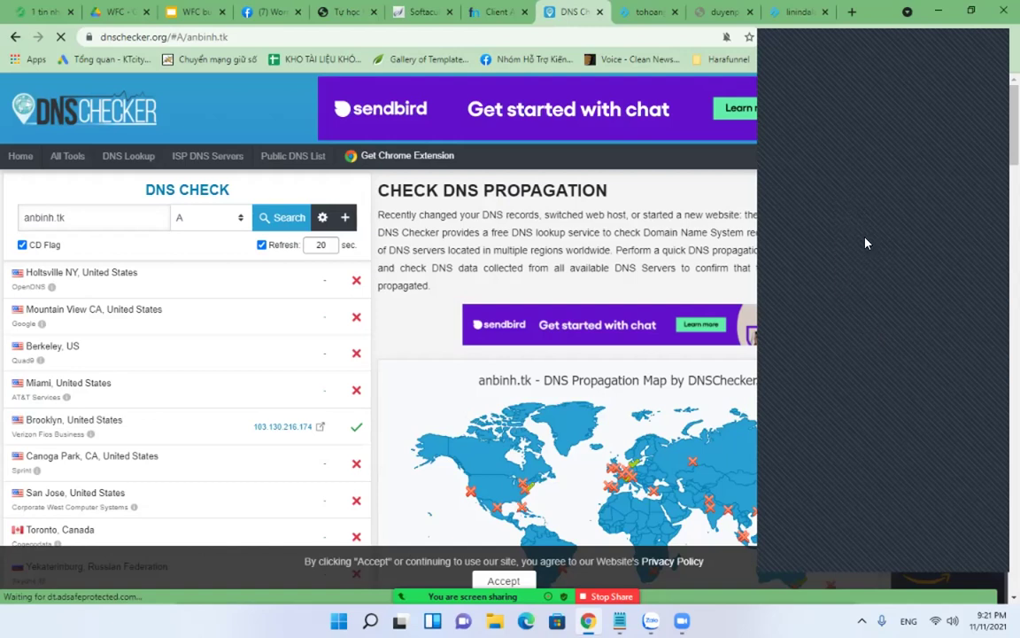
Open nupadyta.tk, nhacuathao.tk and hienanh.tk, correcting the hientanh.tk typo, then close hienanh.tk
{"action": "left_click", "coordinate": [881, 269]}
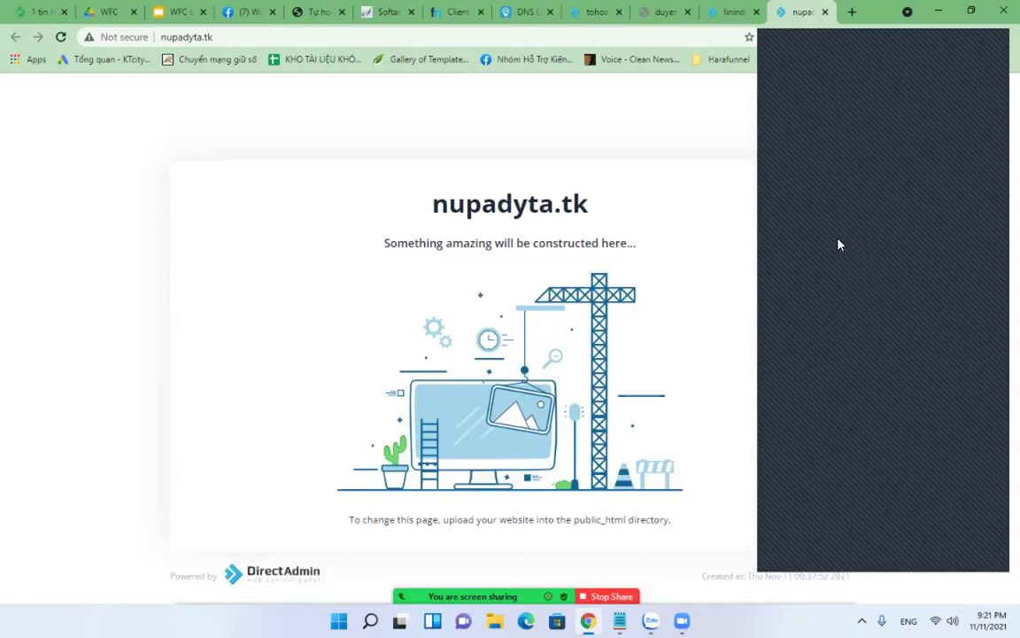
{"action": "left_click", "coordinate": [850, 308]}
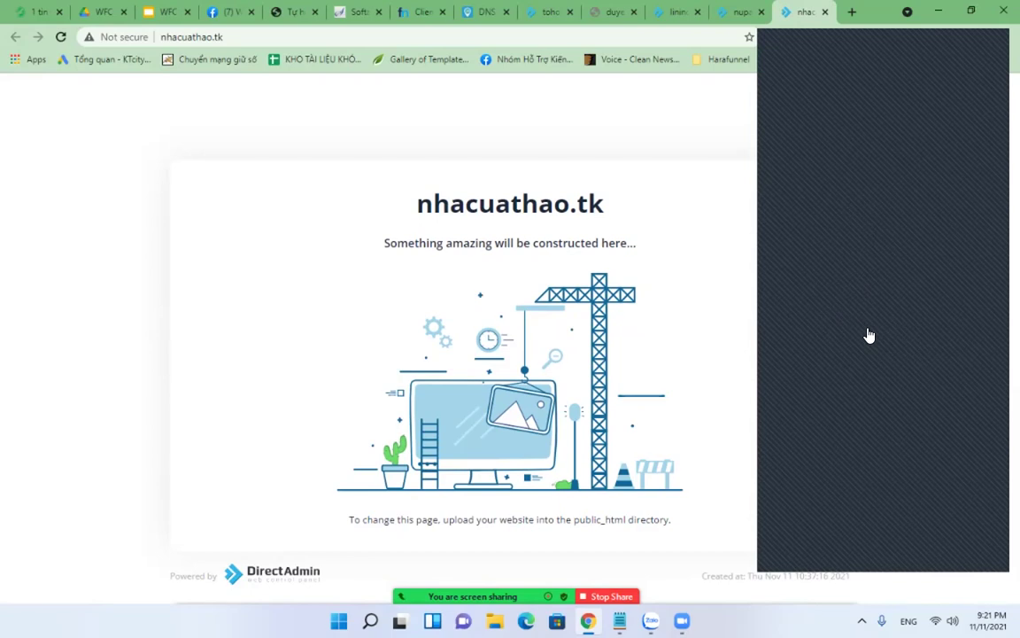
{"action": "left_click", "coordinate": [873, 337]}
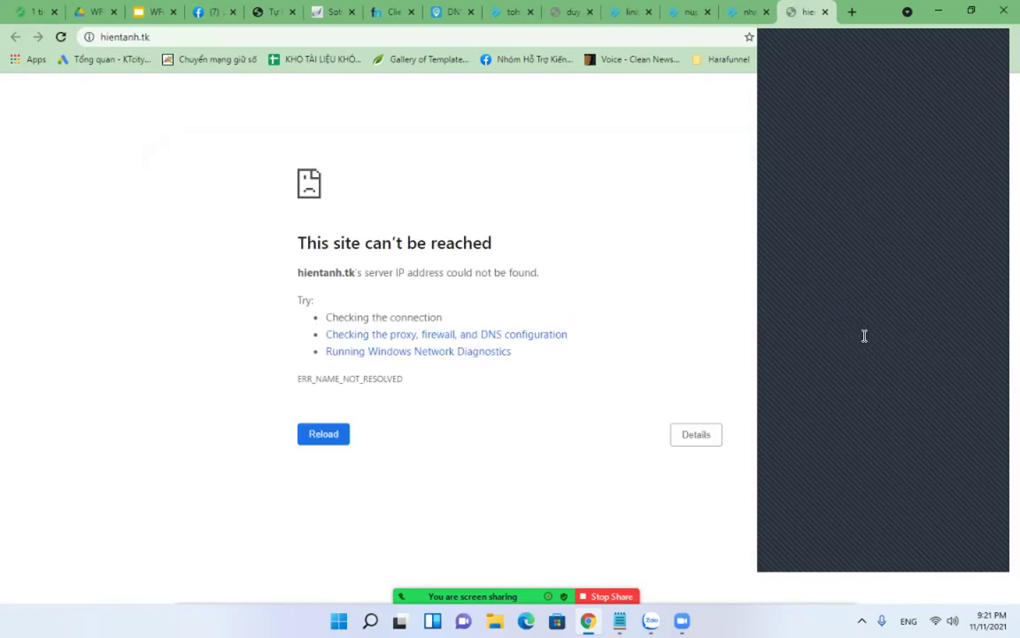
{"action": "left_click", "coordinate": [119, 36]}
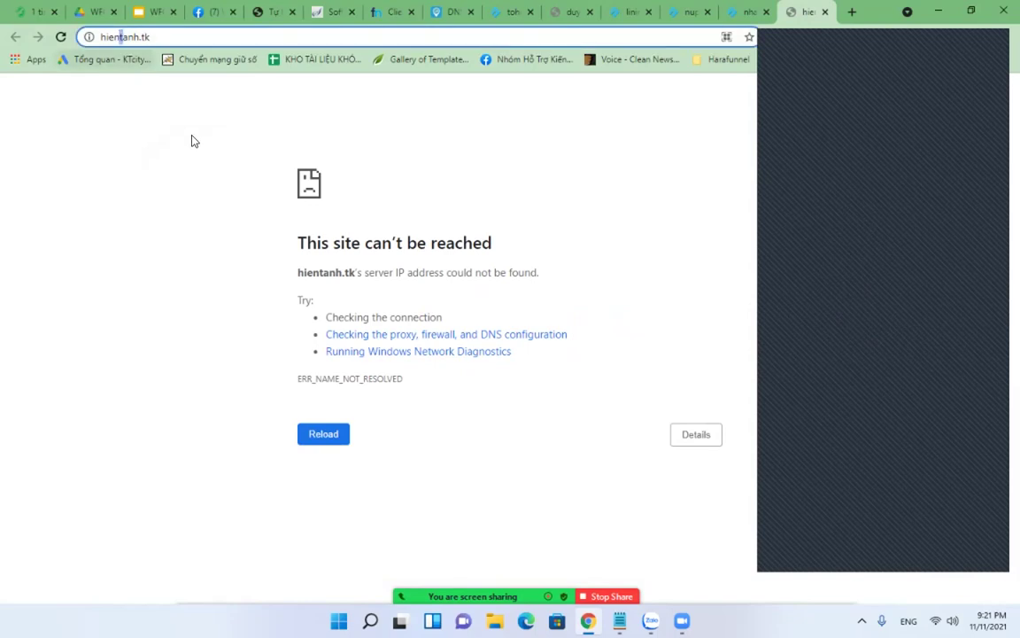
{"action": "key", "text": "Delete"}
{"action": "key", "text": "Return"}
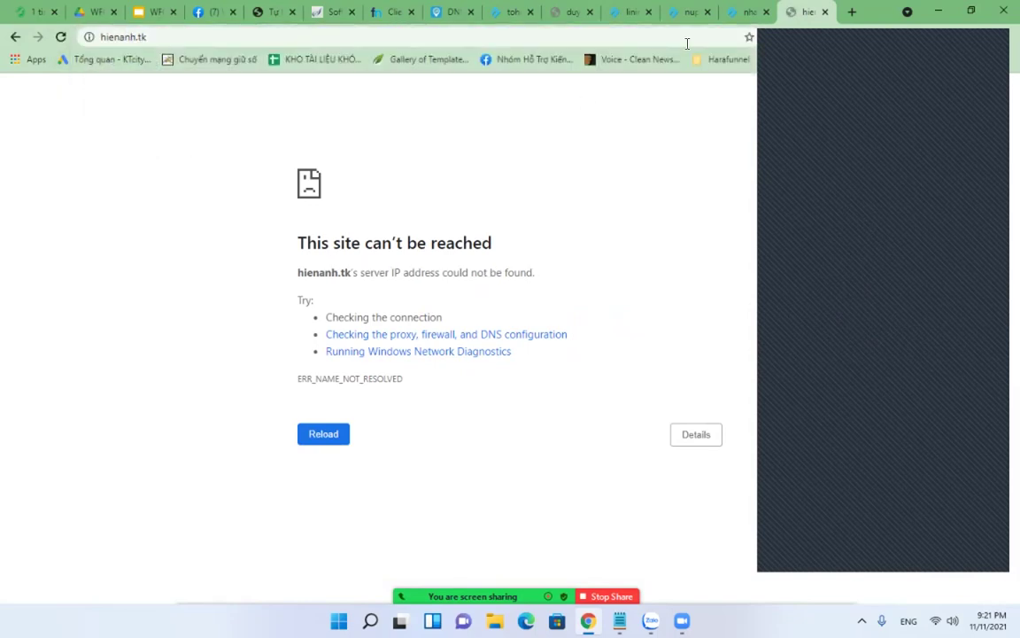
{"action": "left_click", "coordinate": [824, 12]}
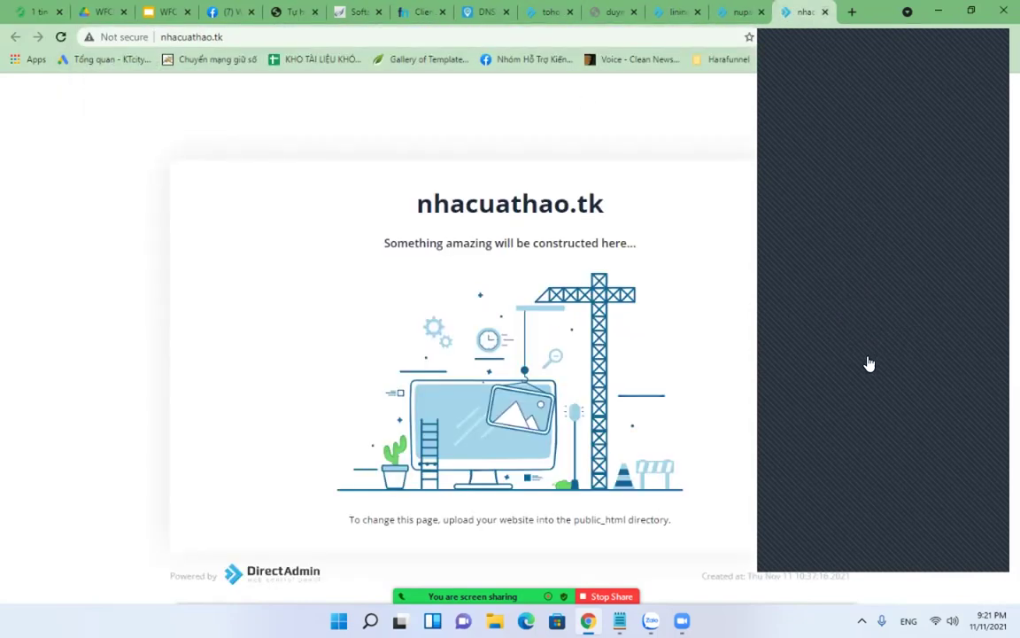
Open quangtrinh.tk, then check the duyenpharmarket.tk and Softaculous tabs
{"action": "left_click", "coordinate": [873, 390]}
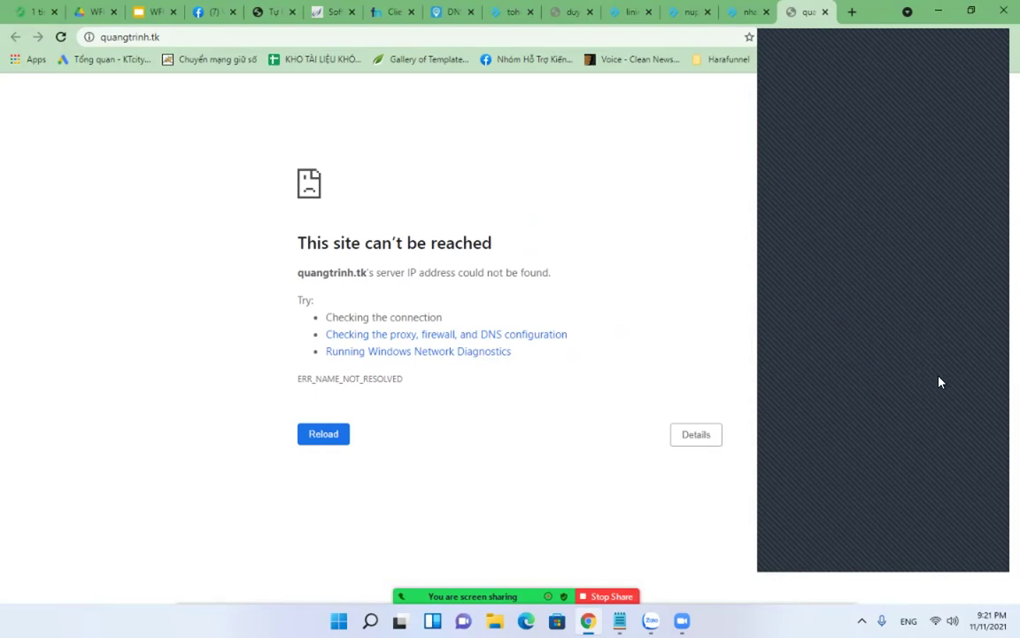
{"action": "left_click", "coordinate": [577, 11]}
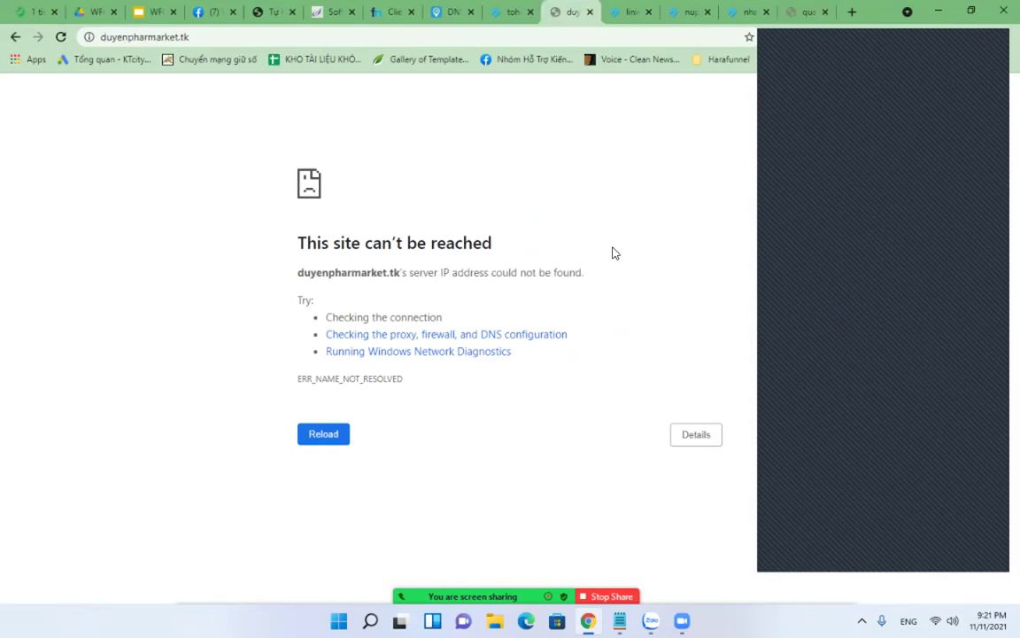
{"action": "left_click", "coordinate": [317, 11]}
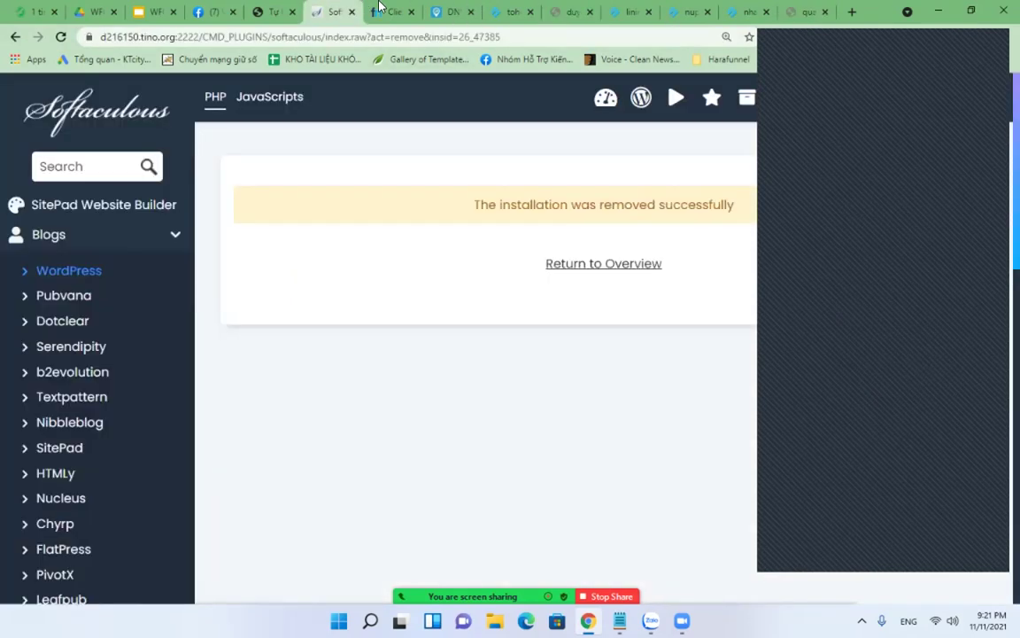
Revisit the open tabs and reopen duyenpharmarket.tk, which now shows the DirectAdmin placeholder
{"action": "left_click", "coordinate": [553, 11]}
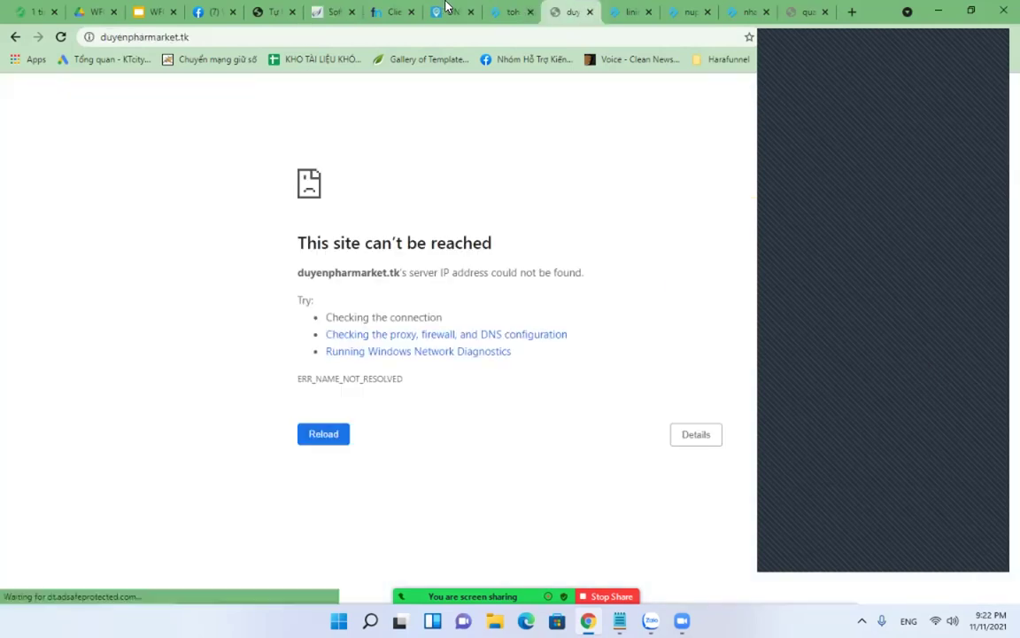
{"action": "left_click", "coordinate": [452, 12]}
{"action": "left_click", "coordinate": [806, 11]}
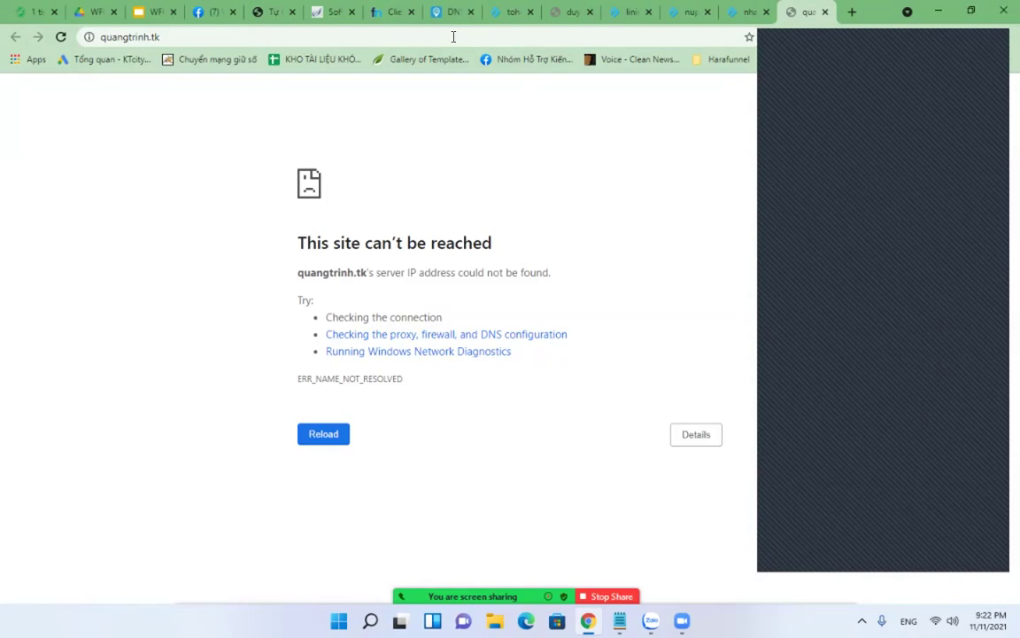
{"action": "left_click", "coordinate": [376, 10]}
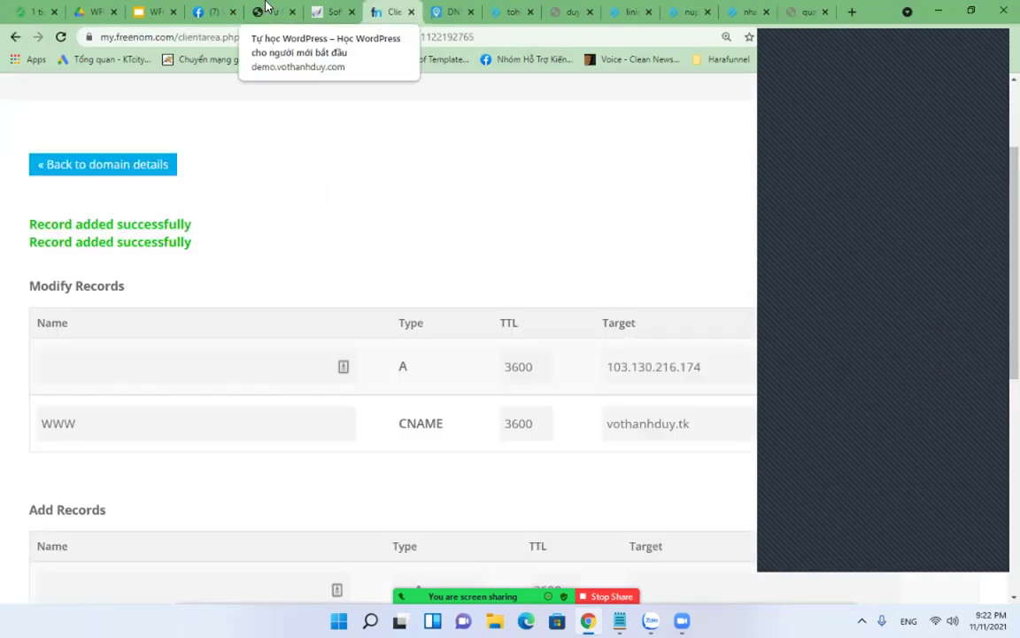
{"action": "left_click", "coordinate": [334, 11]}
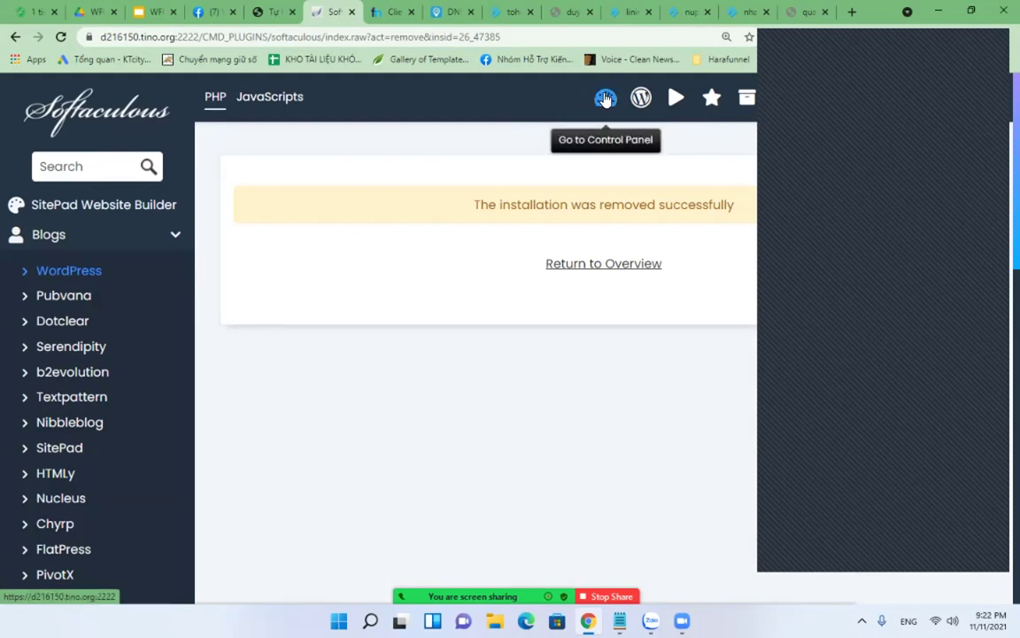
{"action": "left_click", "coordinate": [804, 11]}
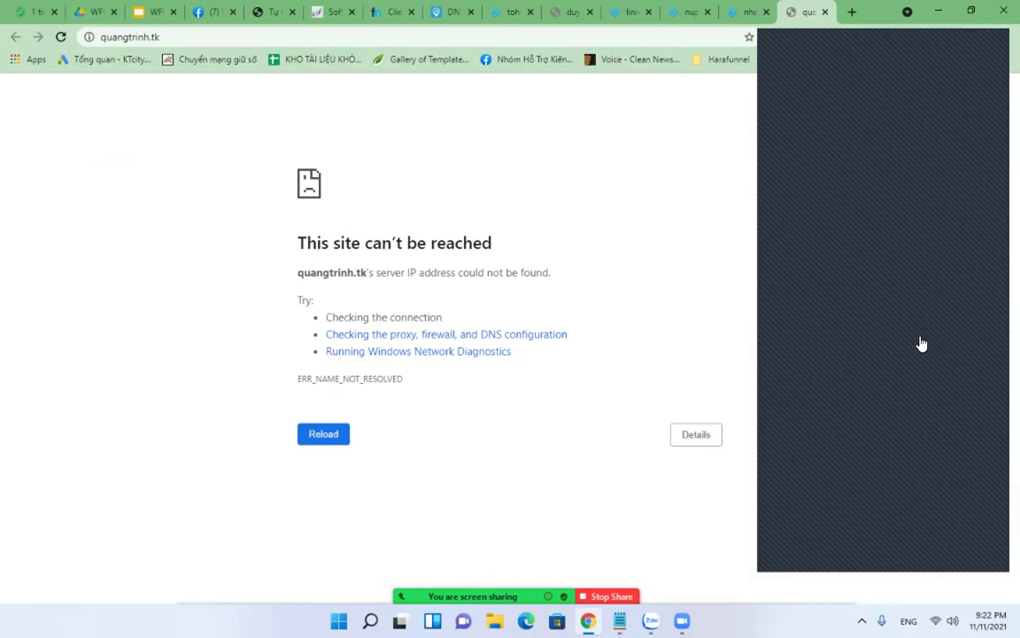
{"action": "left_click", "coordinate": [921, 343]}
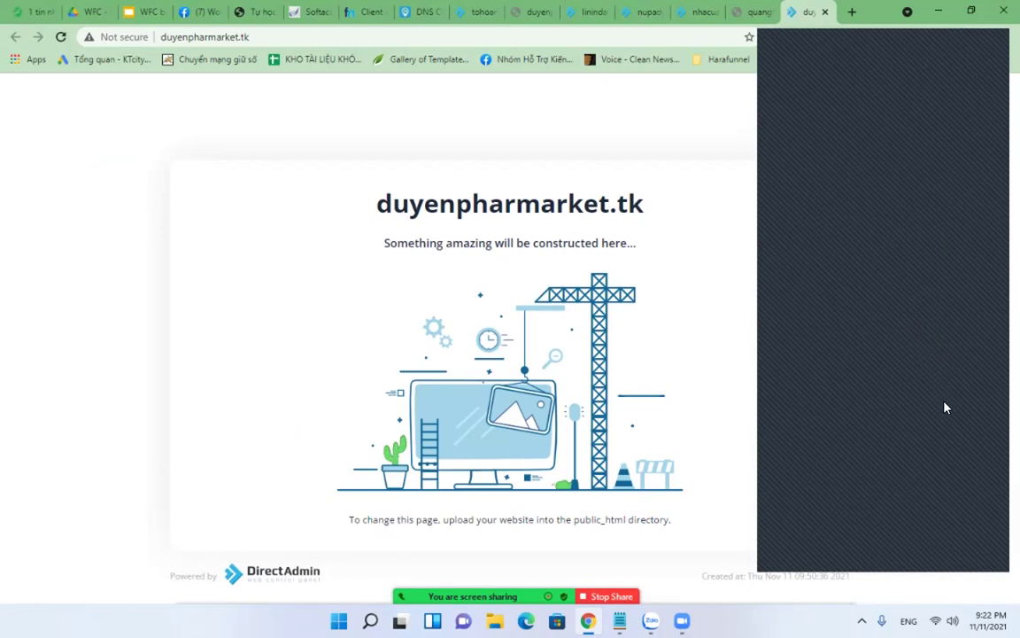
Bring up the Freenom DNS records page and scroll down to the record entry area
{"action": "left_click", "coordinate": [280, 11]}
{"action": "left_click", "coordinate": [367, 8]}
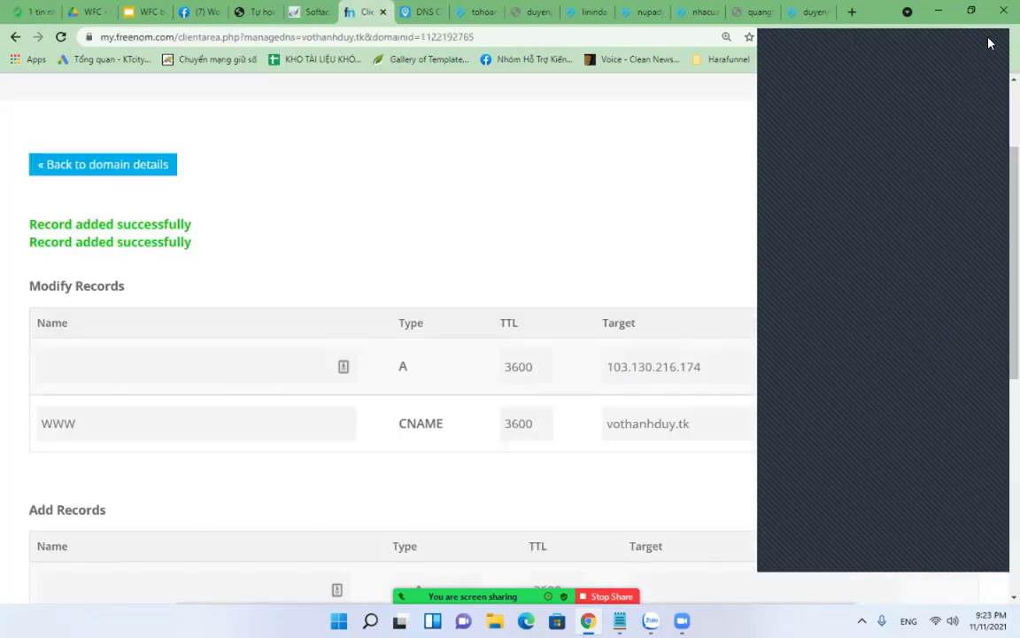
{"action": "scroll", "coordinate": [371, 348], "scroll_direction": "down", "scroll_amount": 1}
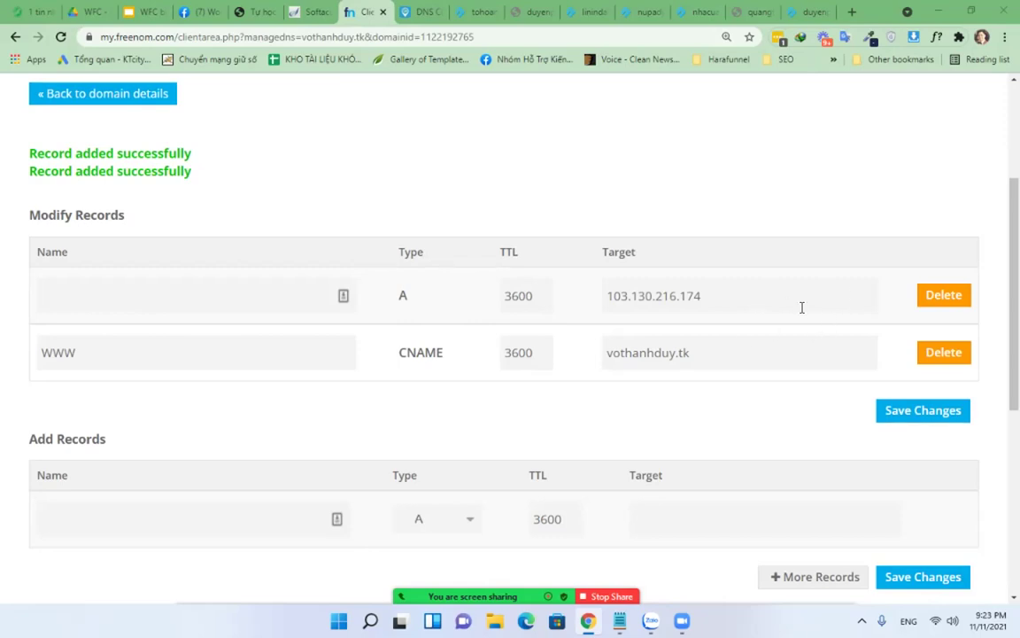
{"action": "scroll", "coordinate": [665, 406], "scroll_direction": "down", "scroll_amount": 1}
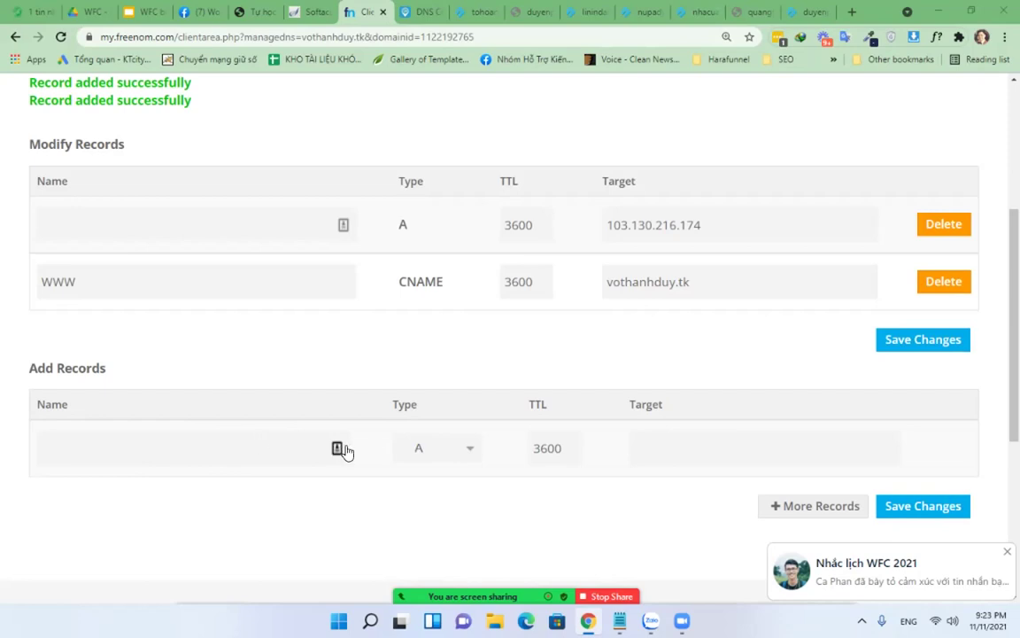
{"action": "left_click", "coordinate": [925, 510]}
{"action": "left_click", "coordinate": [926, 508]}
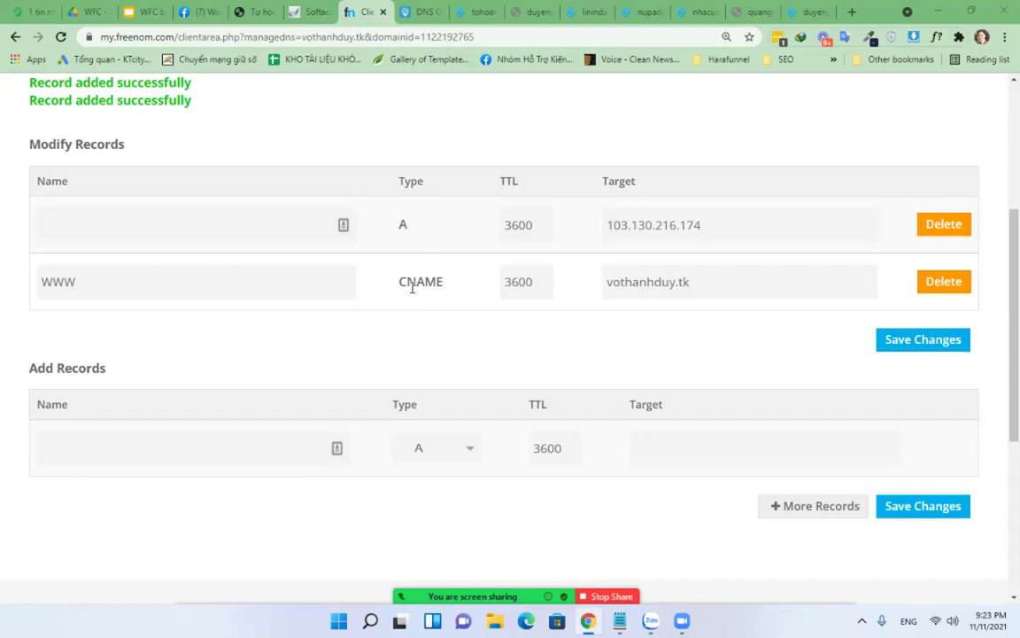
Fill in a new A record named vothanhduy.tk targeting 103.130.216.174
{"action": "left_click", "coordinate": [75, 449]}
{"action": "left_click", "coordinate": [87, 485]}
{"action": "left_click", "coordinate": [662, 443]}
{"action": "left_click", "coordinate": [662, 485]}
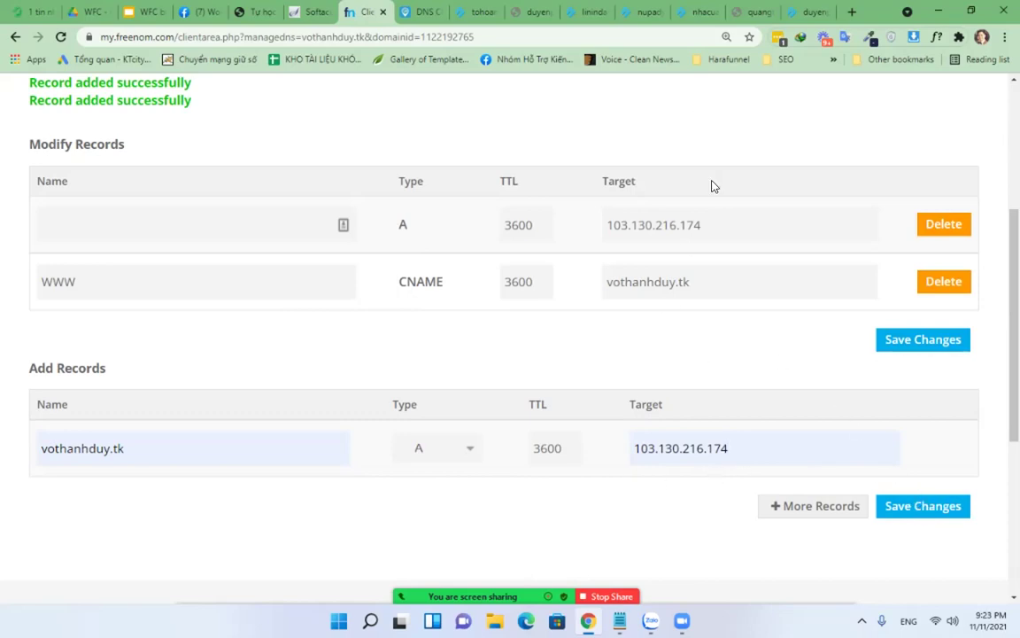
{"action": "left_click", "coordinate": [804, 12]}
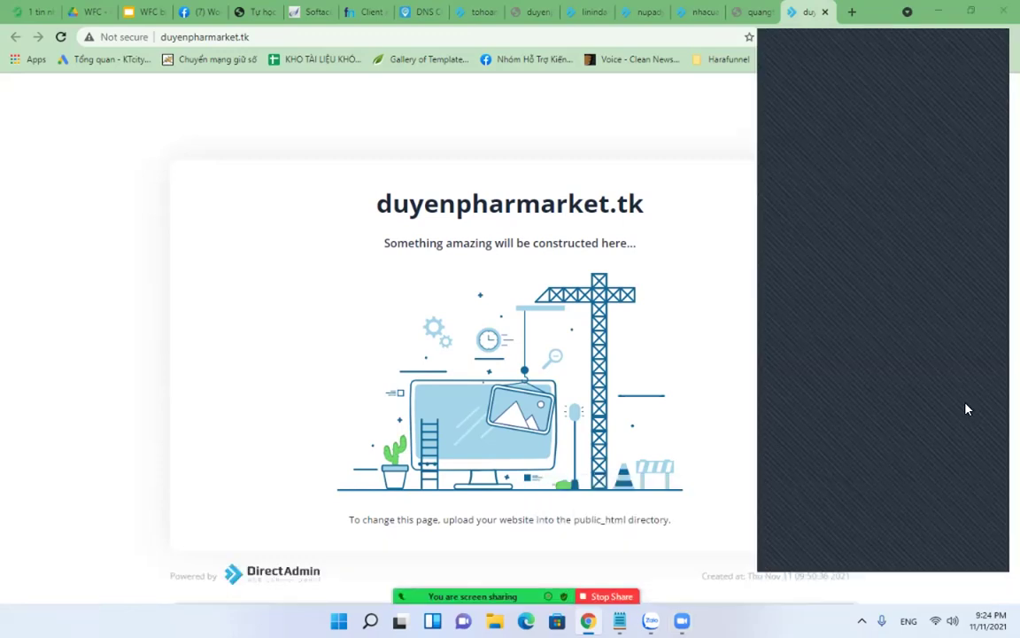
Open lilyvegan.tk, locphat.tk and lovethesea.tk in new tabs to test them
{"action": "left_click", "coordinate": [865, 241]}
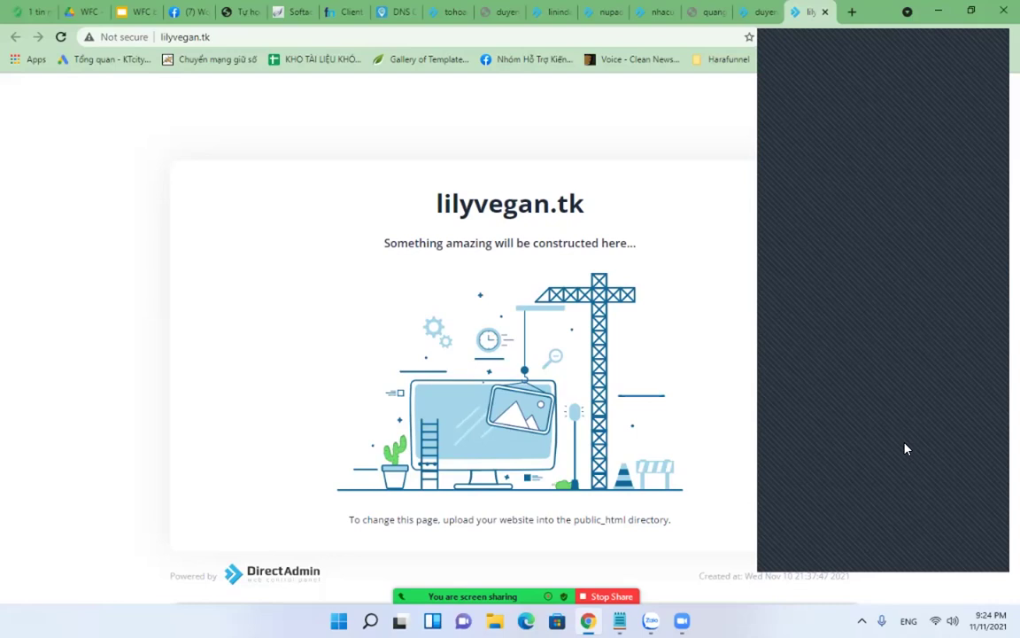
{"action": "left_click", "coordinate": [874, 398]}
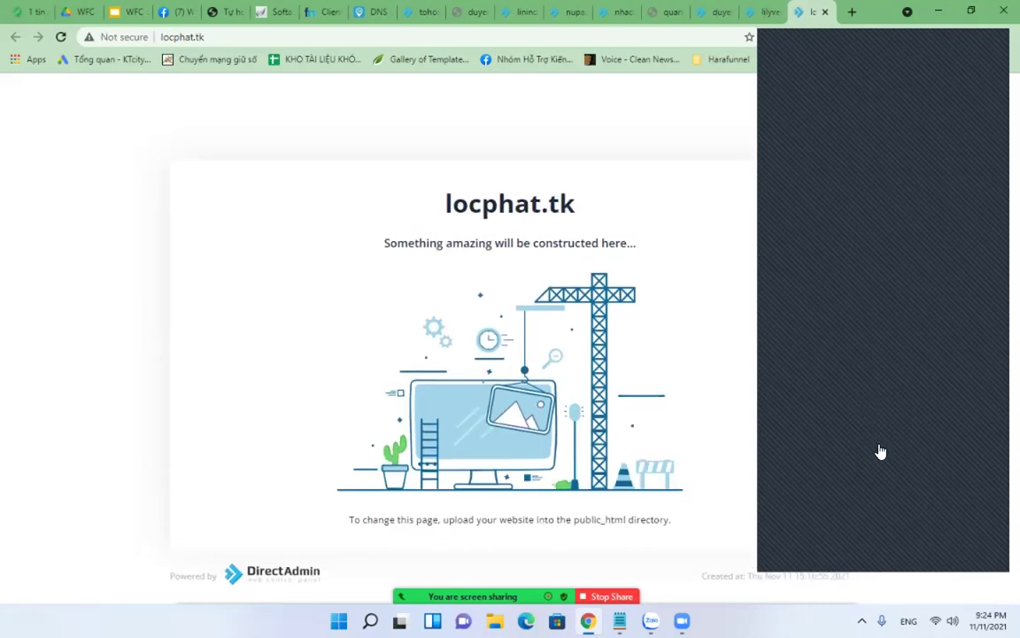
{"action": "left_click", "coordinate": [873, 419]}
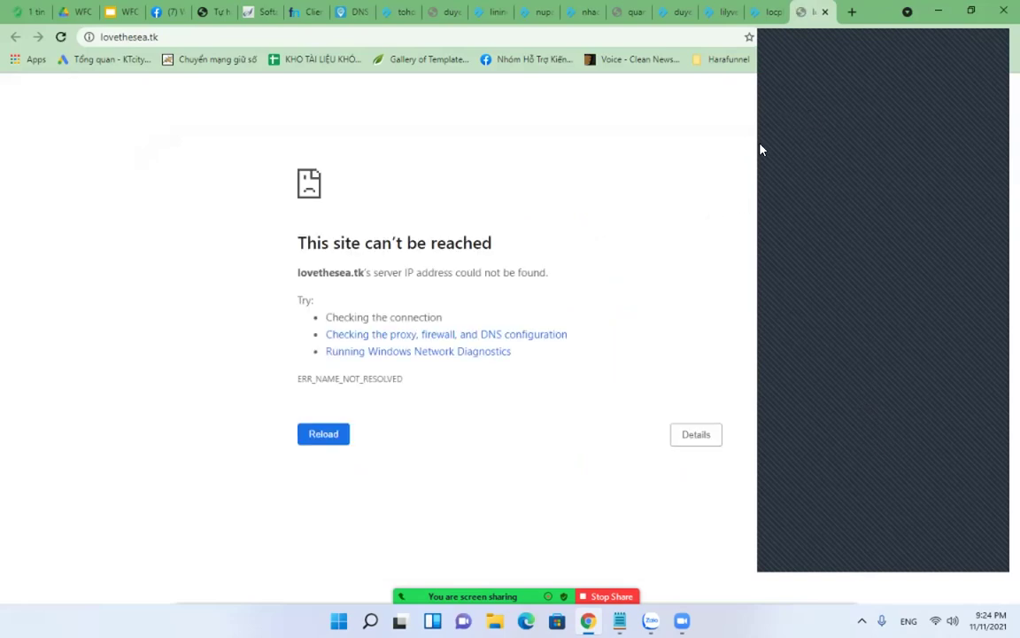
{"action": "left_click", "coordinate": [187, 35]}
{"action": "key", "text": "ctrl+c"}
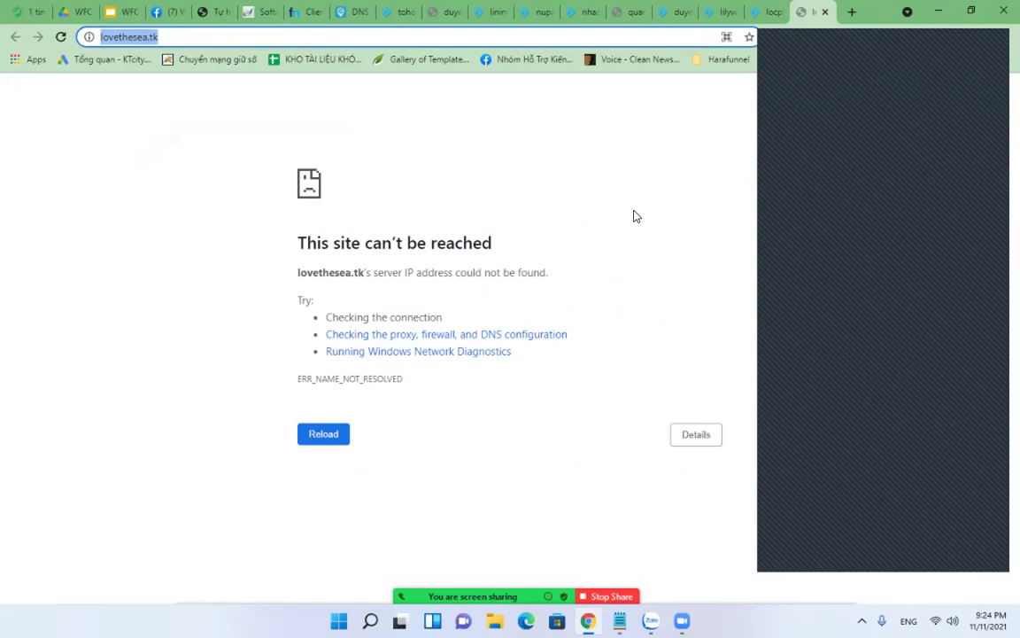
Close four leftover .tk test tabs, including nhacuathao.tk and linindalat.tk
{"action": "key", "text": "ctrl+w"}
{"action": "key", "text": "ctrl+w"}
{"action": "key", "text": "ctrl+w"}
{"action": "key", "text": "ctrl+w"}
{"action": "key", "text": "ctrl+w"}
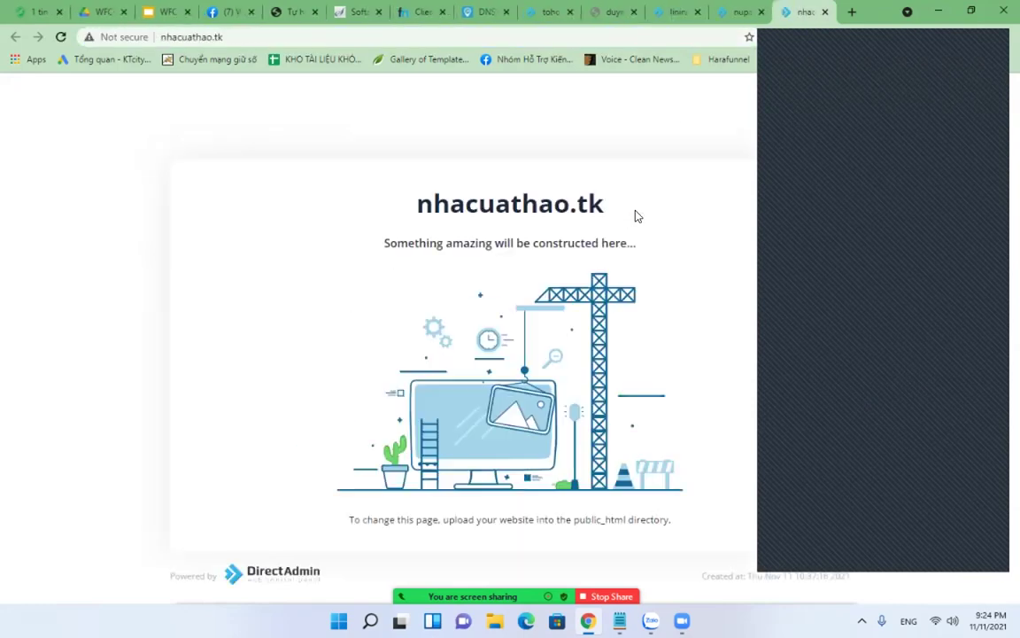
{"action": "key", "text": "ctrl+w"}
{"action": "key", "text": "ctrl+w"}
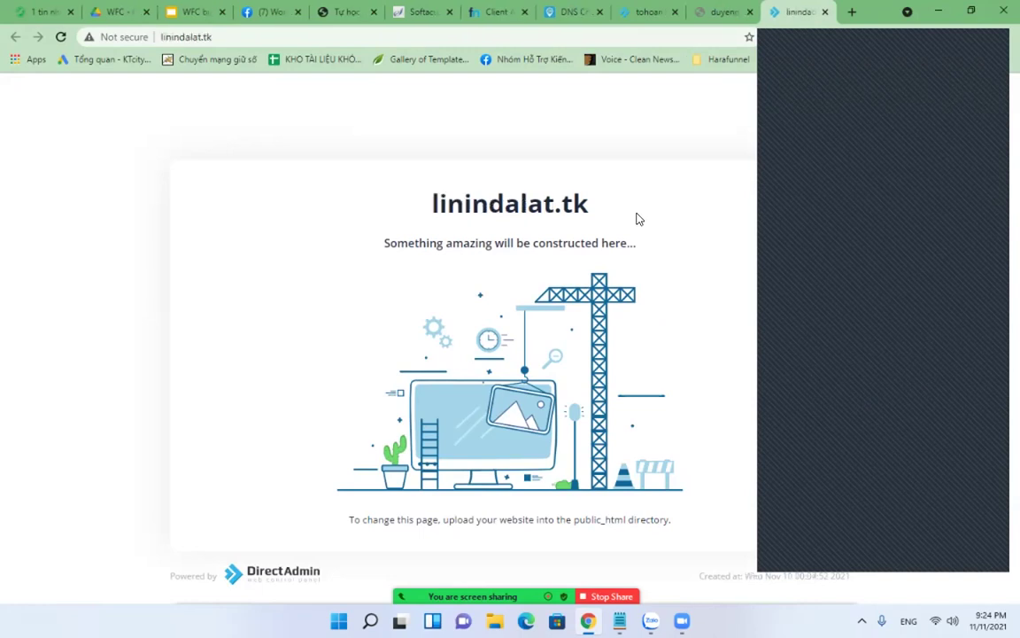
{"action": "key", "text": "ctrl+w"}
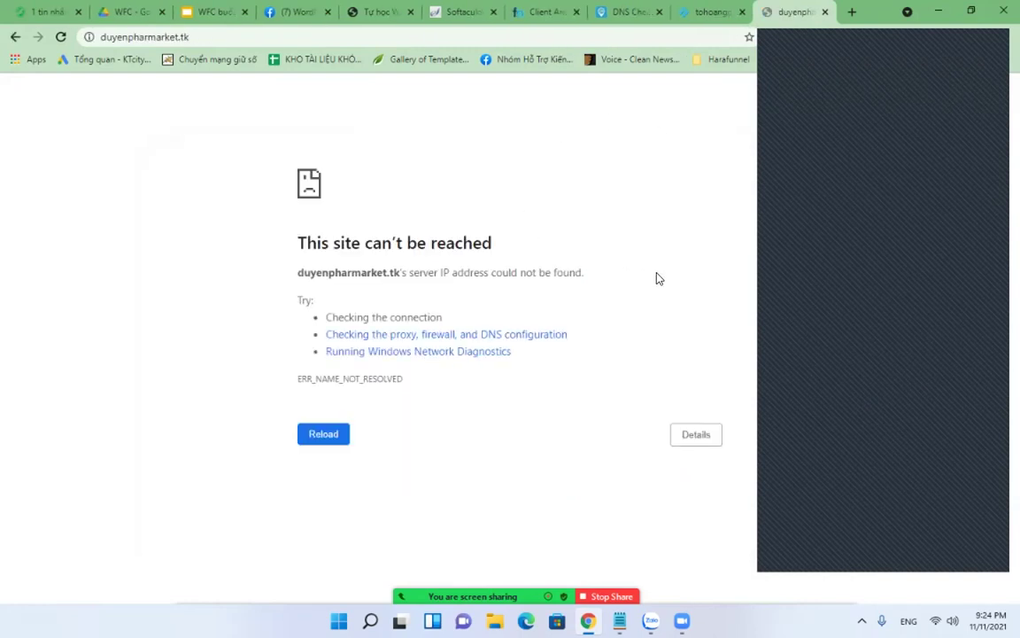
{"action": "key", "text": "ctrl+w"}
{"action": "key", "text": "ctrl+w"}
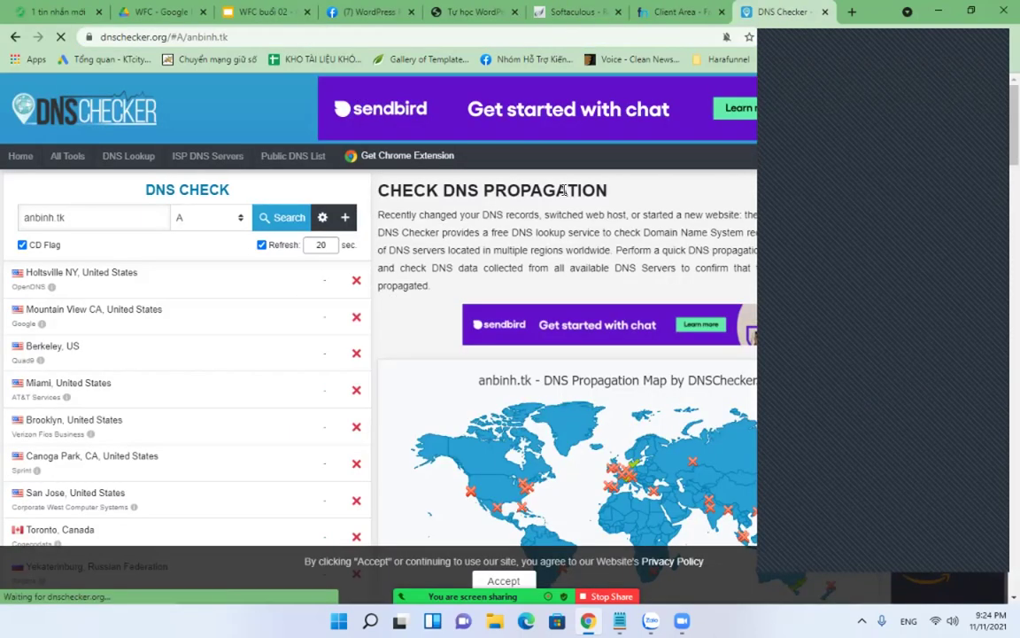
{"action": "triple_click", "coordinate": [125, 213]}
{"action": "key", "text": "ctrl+v"}
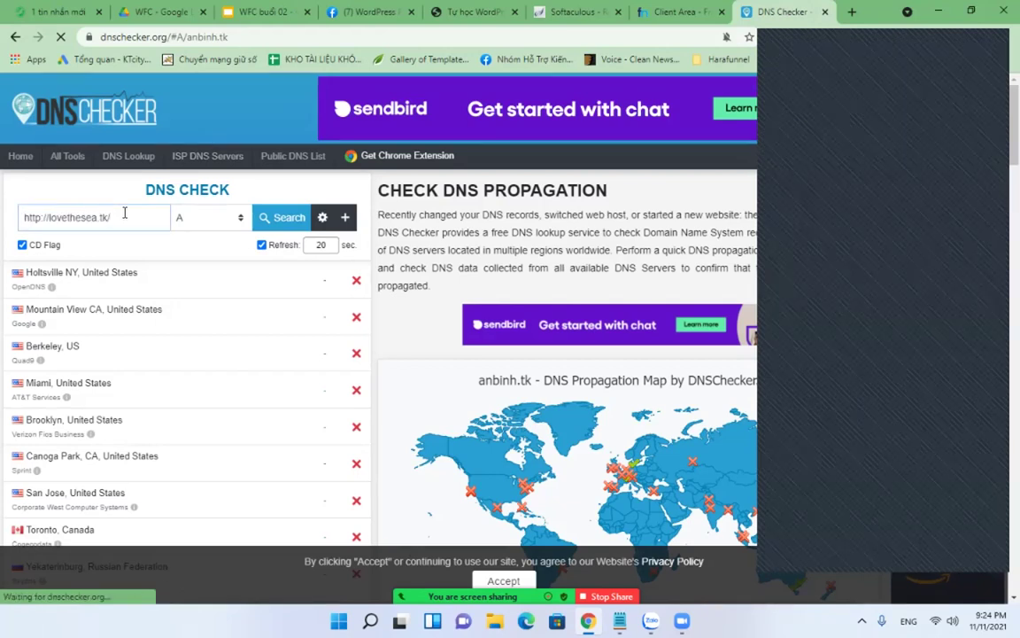
{"action": "key", "text": "BackSpace"}
{"action": "left_click_drag", "start_coordinate": [50, 217], "coordinate": [5, 217]}
{"action": "key", "text": "BackSpace"}
{"action": "left_click", "coordinate": [63, 192]}
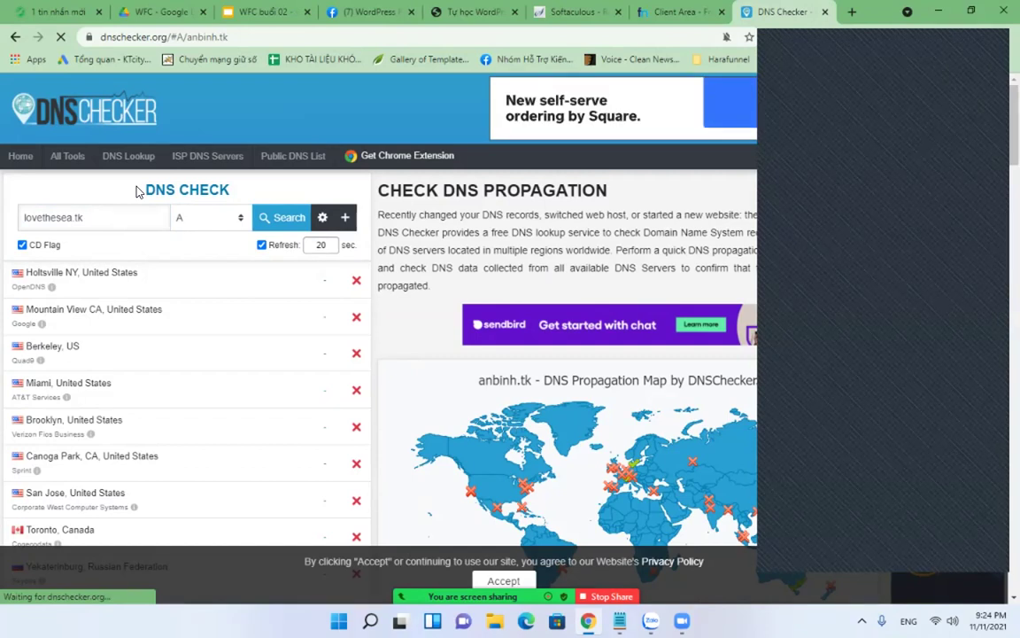
{"action": "left_click", "coordinate": [286, 217]}
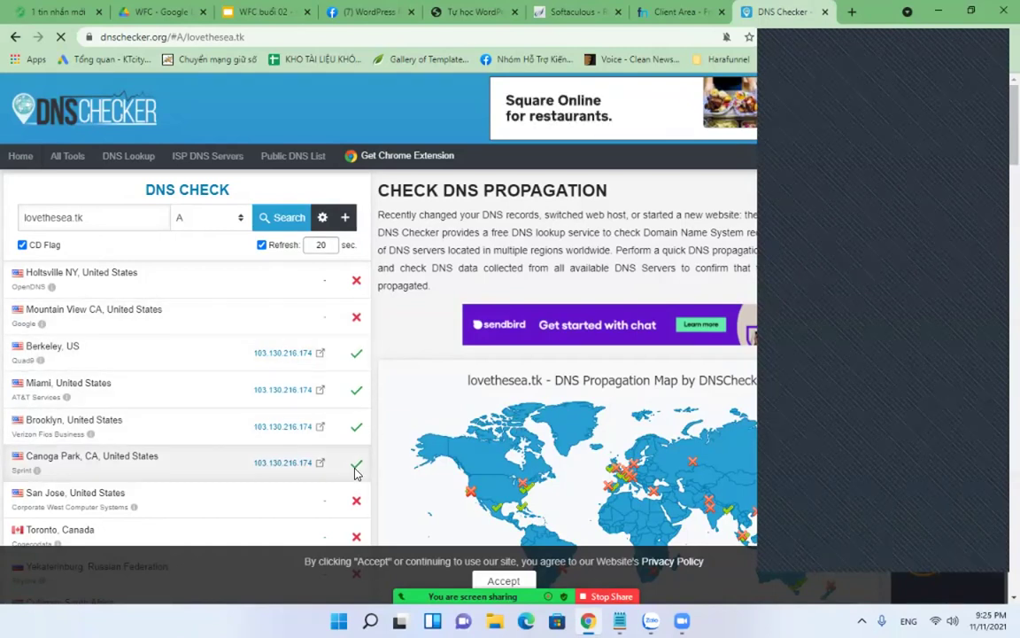
{"action": "scroll", "coordinate": [355, 469], "scroll_direction": "down", "scroll_amount": 5}
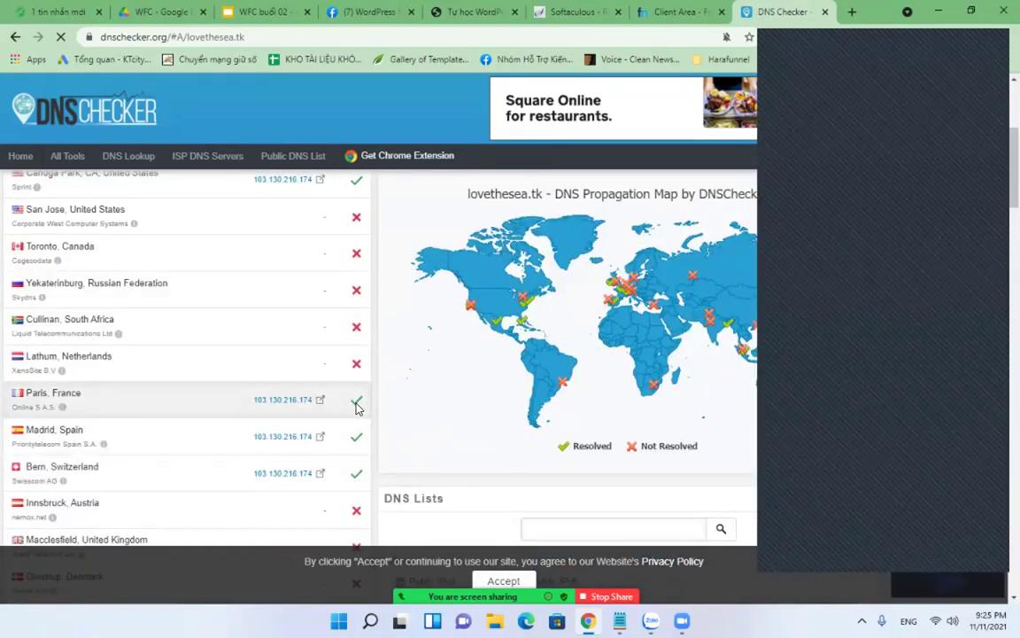
{"action": "scroll", "coordinate": [353, 471], "scroll_direction": "up", "scroll_amount": 5}
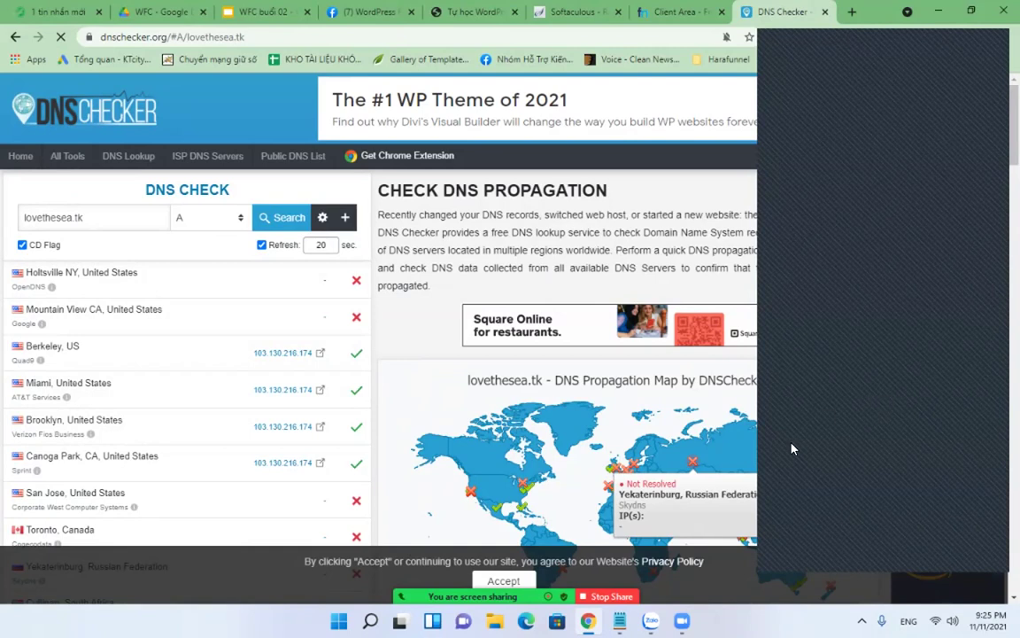
Test lovethesea.tk in an Incognito window, then close it
{"action": "left_click_drag", "start_coordinate": [75, 218], "coordinate": [2, 218]}
{"action": "key", "text": "ctrl+c"}
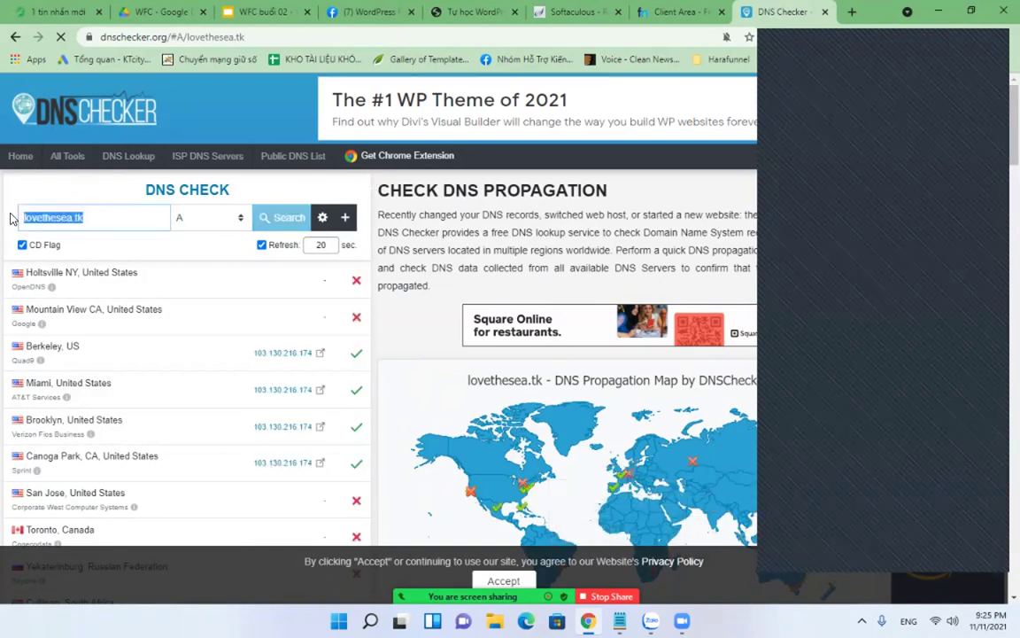
{"action": "key", "text": "ctrl+shift+n"}
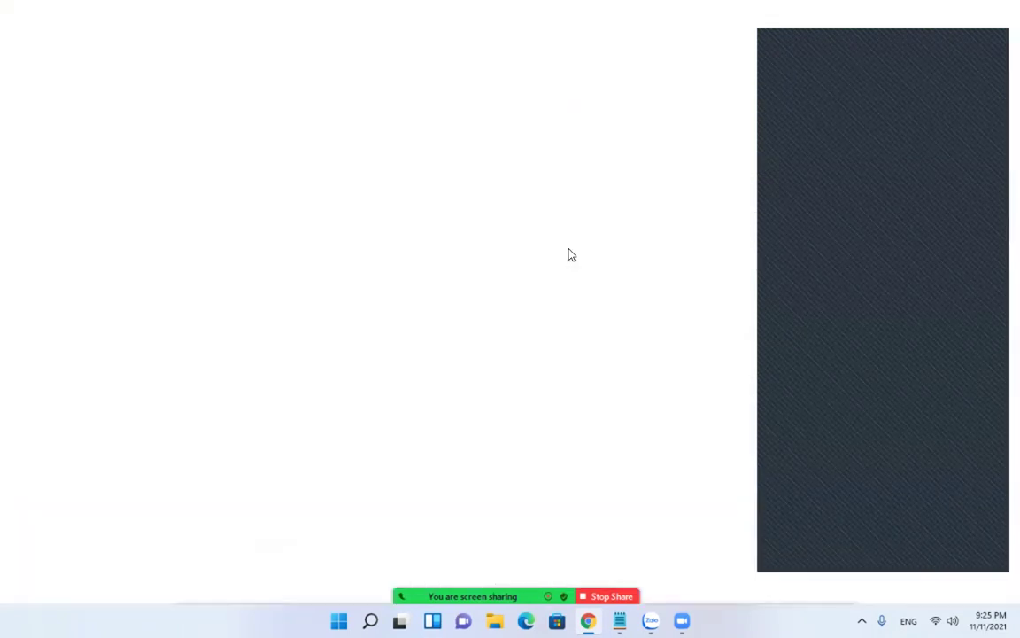
{"action": "key", "text": "ctrl+v"}
{"action": "key", "text": "Return"}
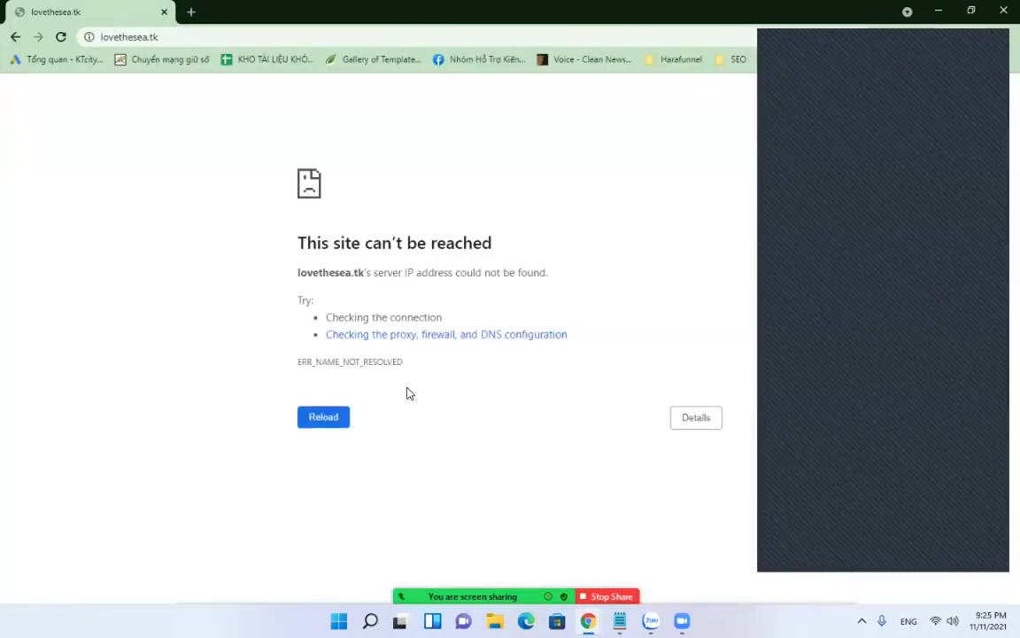
{"action": "left_click", "coordinate": [163, 11]}
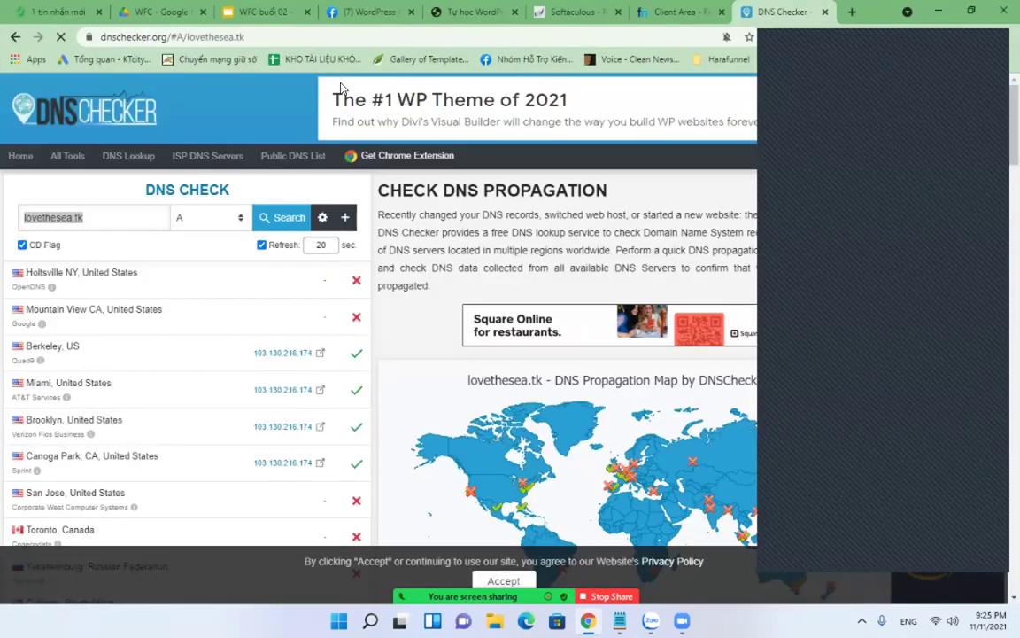
{"action": "left_click", "coordinate": [937, 403]}
Check vothanhduy.tk's propagation, resolving to 103.130.216.174 on every server
{"action": "left_click", "coordinate": [114, 215]}
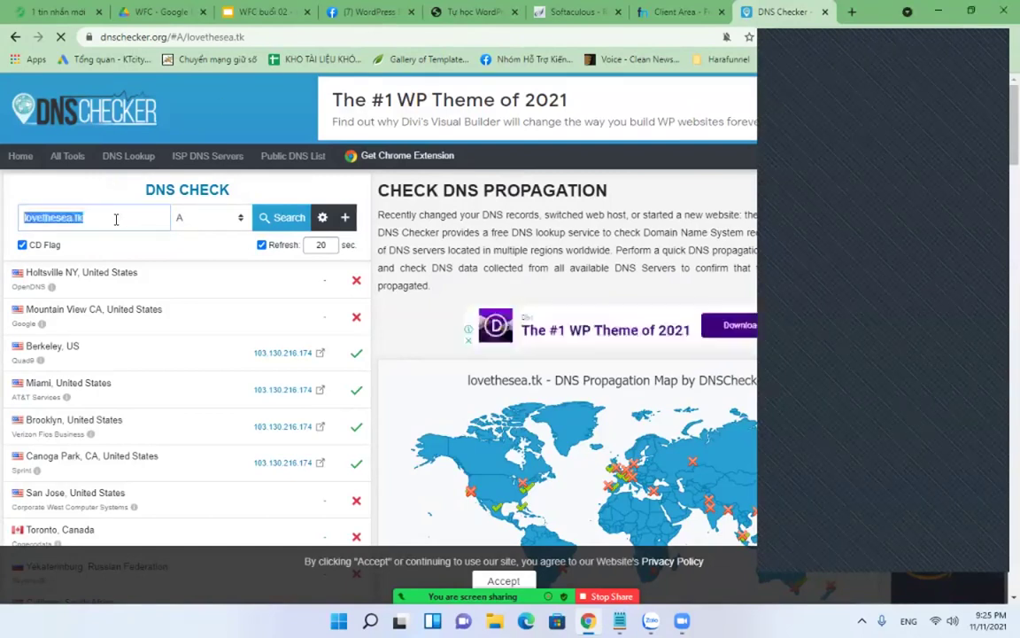
{"action": "type", "text": "vothanhduy.tk"}
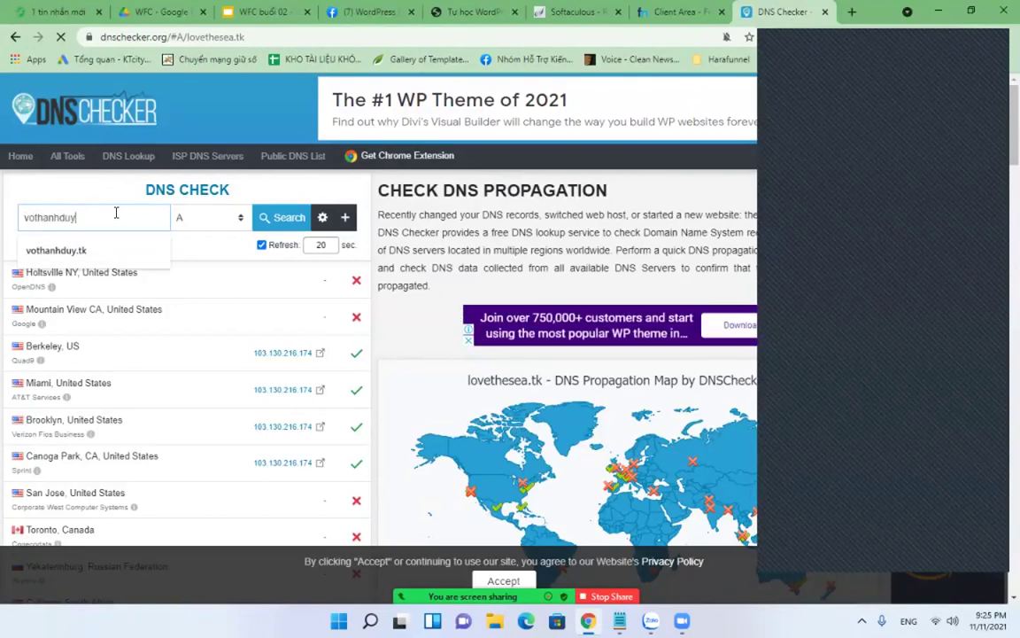
{"action": "left_click", "coordinate": [284, 218]}
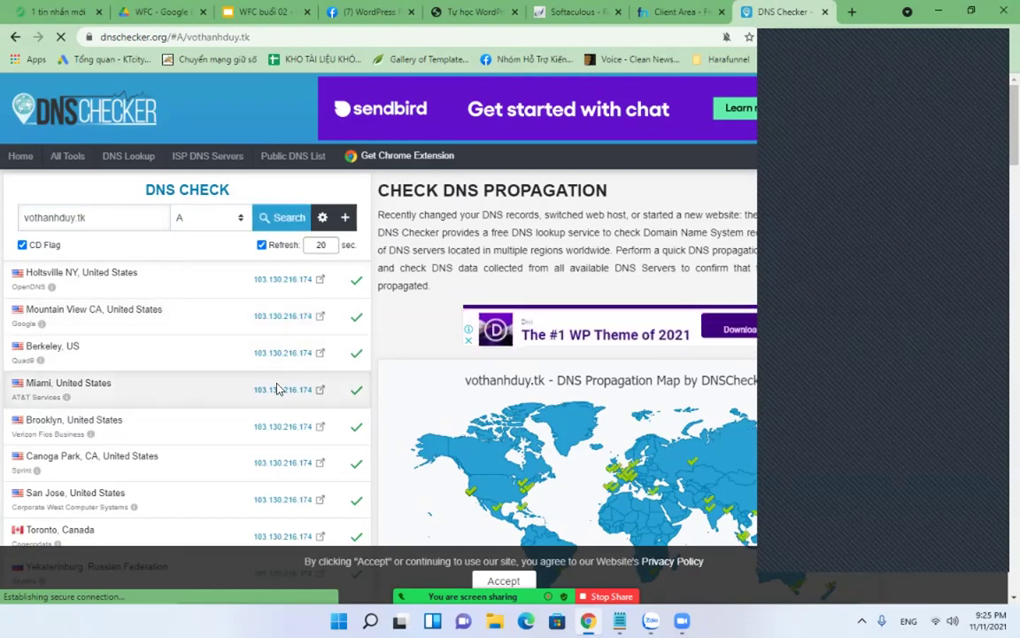
{"action": "scroll", "coordinate": [275, 389], "scroll_direction": "down", "scroll_amount": 10}
{"action": "scroll", "coordinate": [281, 404], "scroll_direction": "up", "scroll_amount": 8}
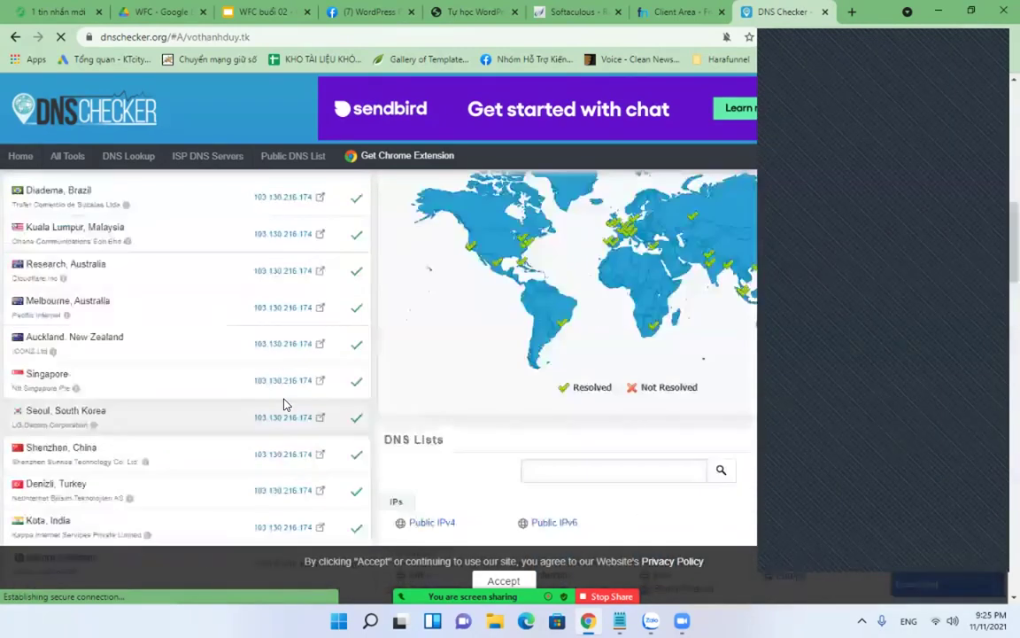
Load vothanhduy.tk in a new tab, which returns 403 Forbidden, then close it
{"action": "key", "text": "ctrl+t"}
{"action": "type", "text": "v"}
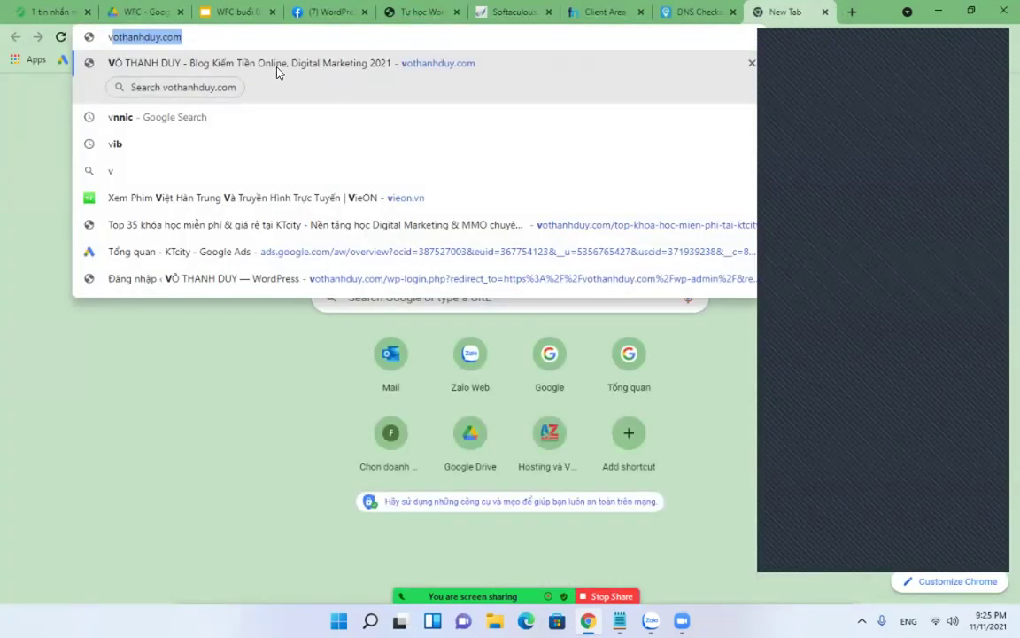
{"action": "type", "text": "othanhduy.tk"}
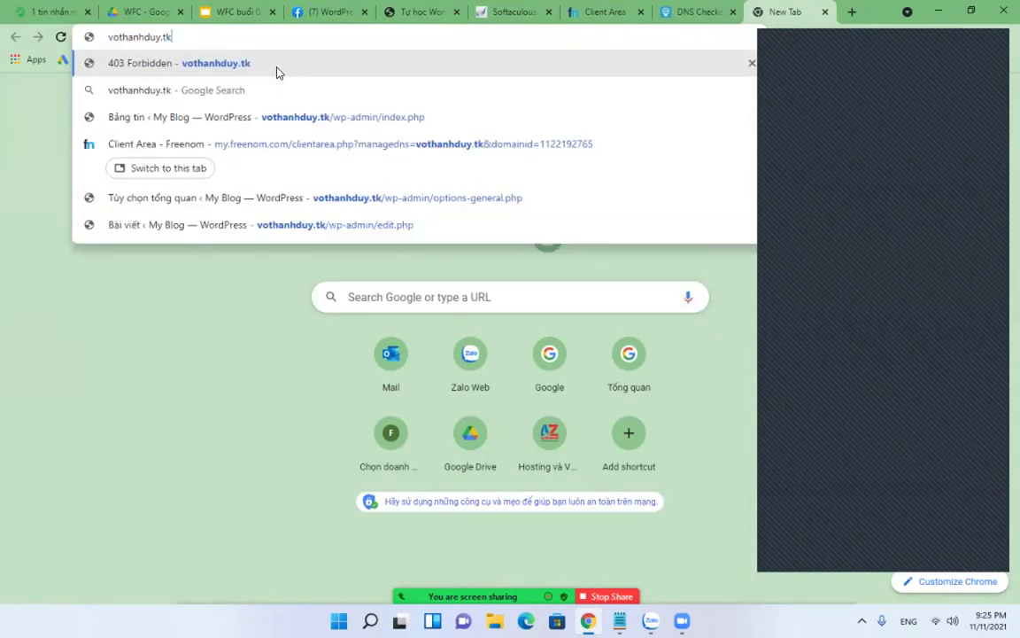
{"action": "key", "text": "Return"}
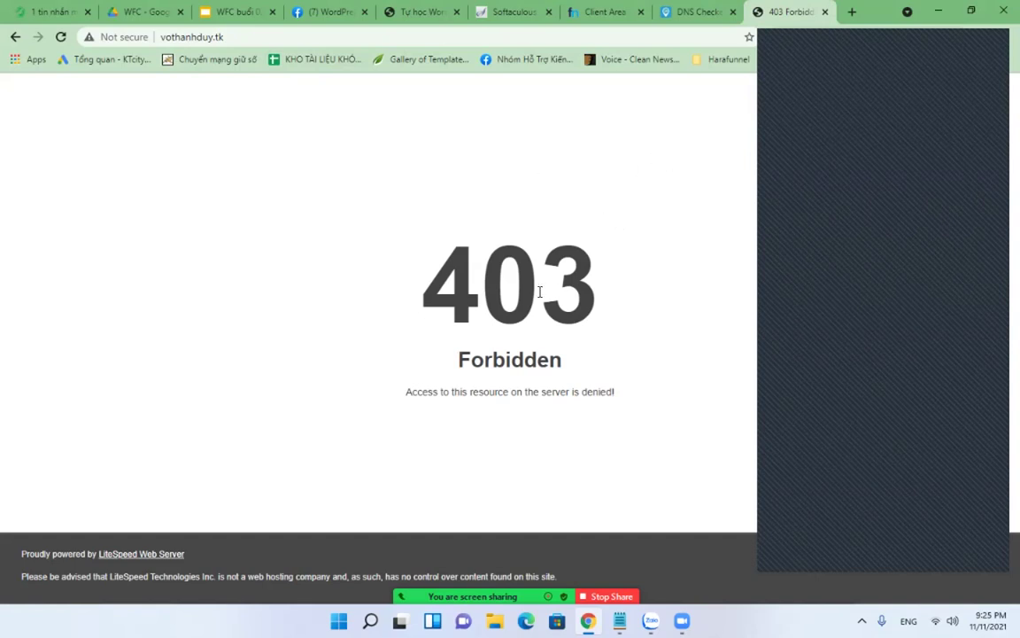
{"action": "left_click", "coordinate": [825, 12]}
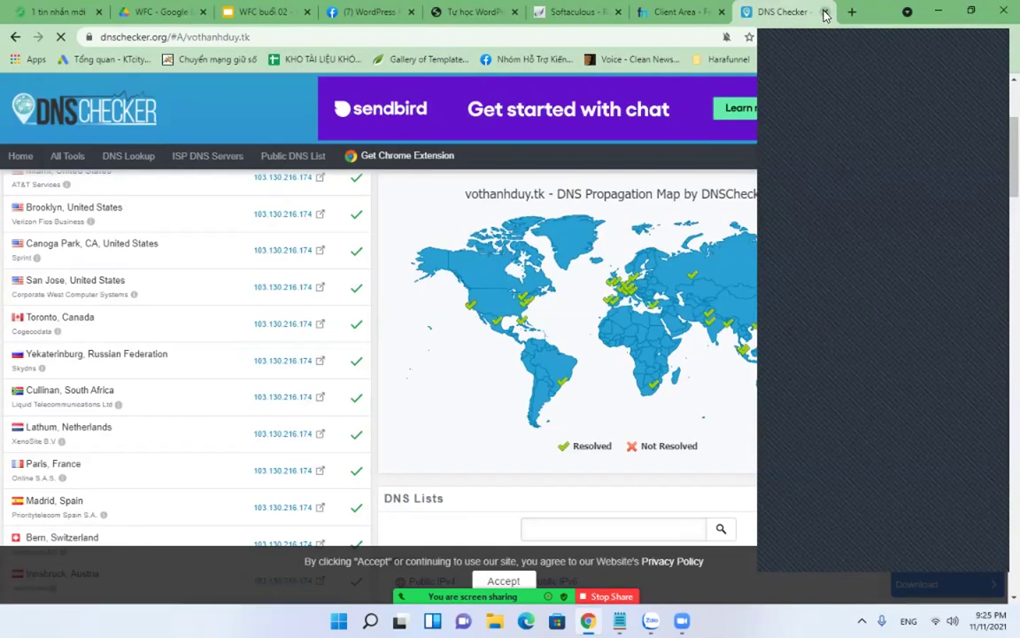
Return to Freenom's vothanhduy.tk records, showing the A record and WWW CNAME
{"action": "left_click", "coordinate": [680, 11]}
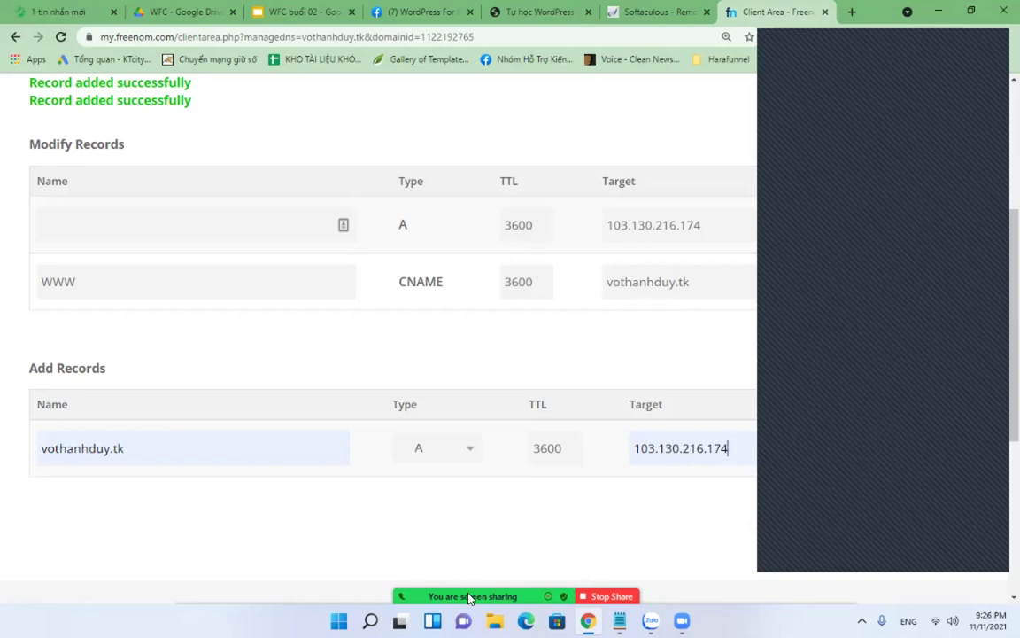
{"action": "mouse_move", "coordinate": [459, 594]}
{"action": "scroll", "coordinate": [72, 205], "scroll_direction": "up", "scroll_amount": 3}
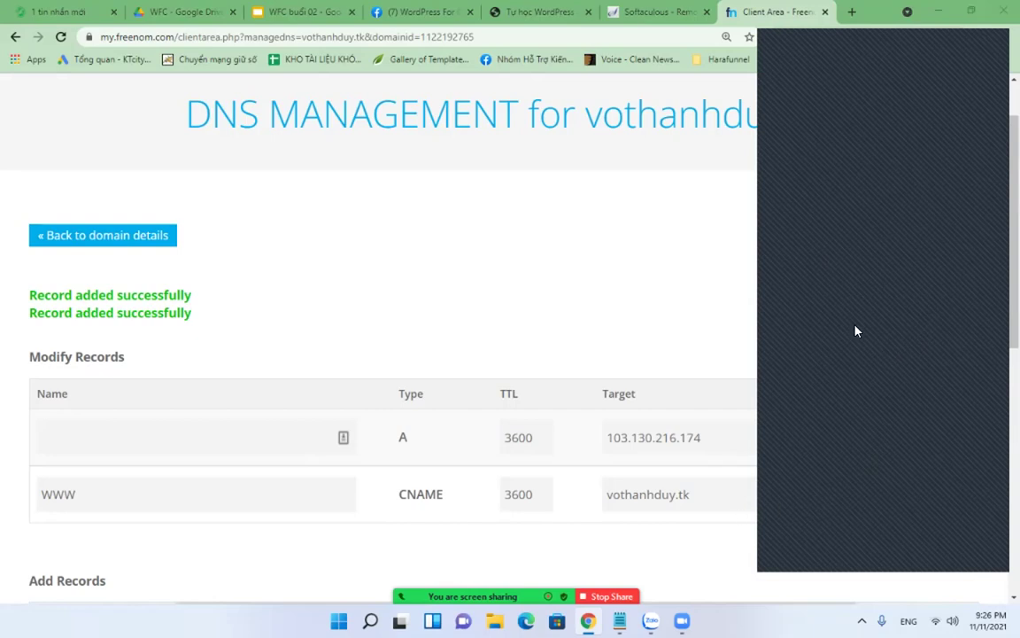
Open dnschecker.org in a new browser tab
{"action": "left_click", "coordinate": [852, 12]}
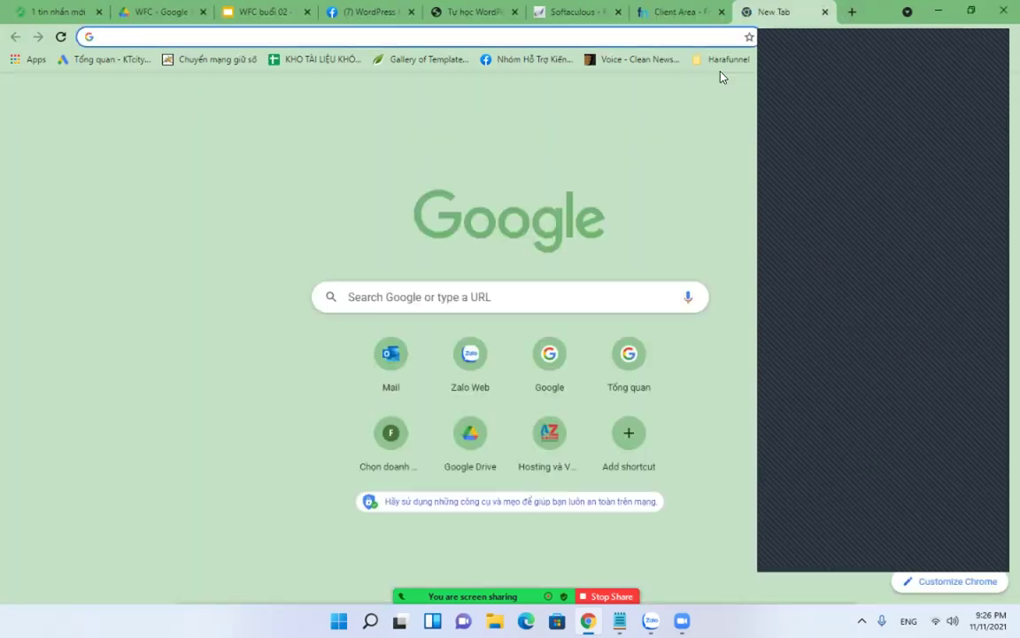
{"action": "type", "text": "dnscheck"}
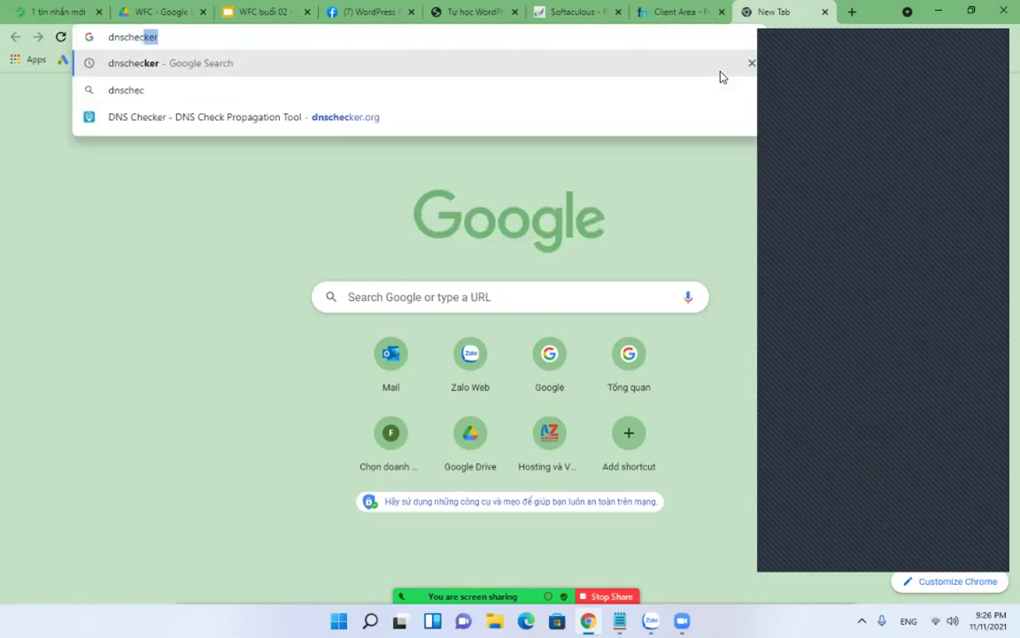
{"action": "key", "text": "Down"}
{"action": "key", "text": "Down"}
{"action": "key", "text": "Return"}
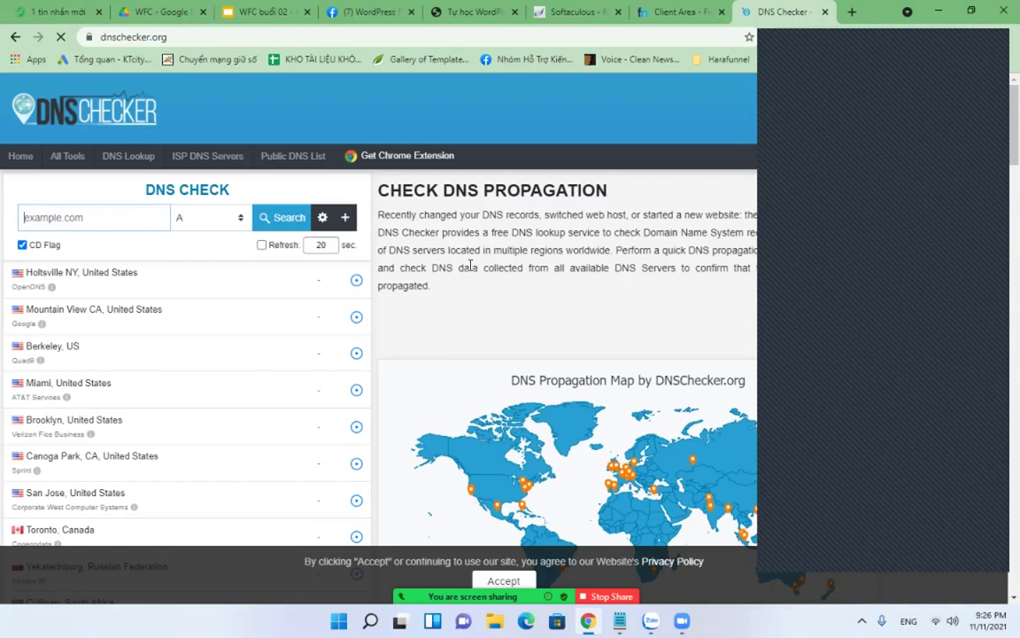
Run an A-record check for thaotrangwordpress.tk and review the unresolved server results
{"action": "left_click", "coordinate": [114, 218]}
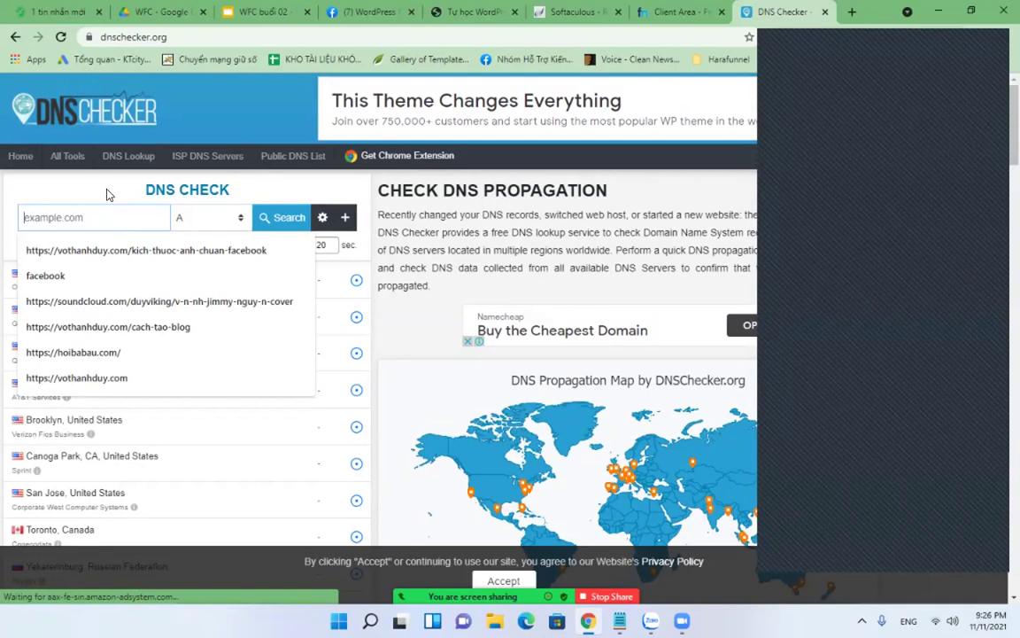
{"action": "type", "text": "nuoc"}
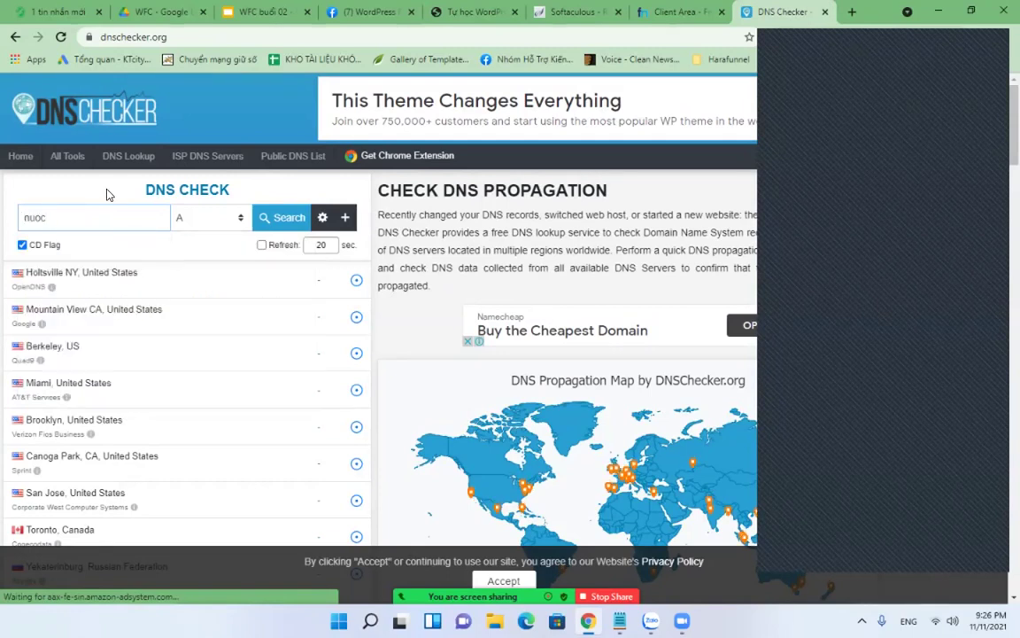
{"action": "type", "text": "goithaomoc.tk"}
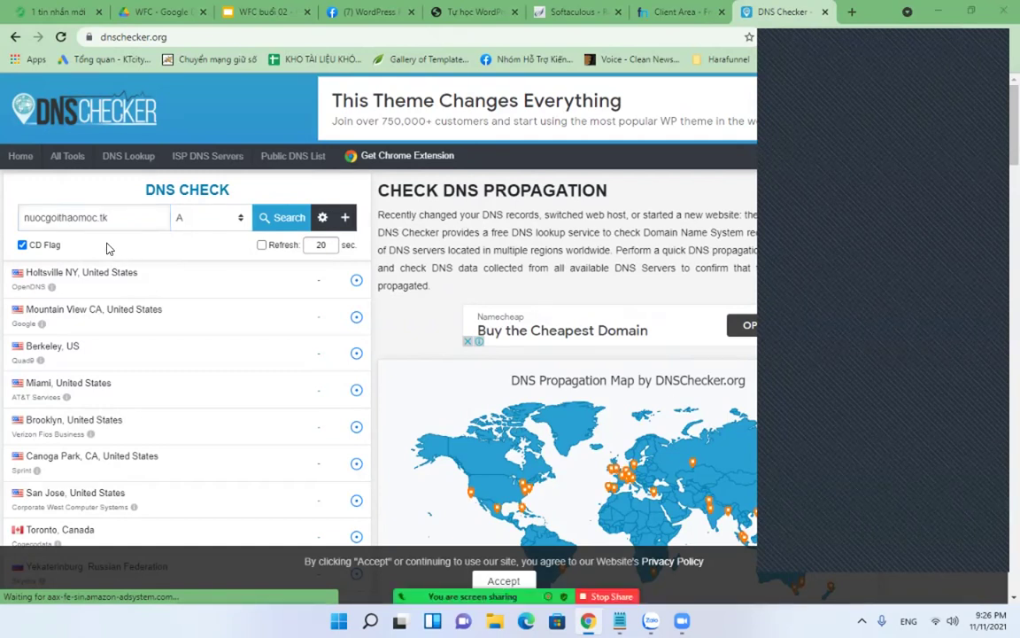
{"action": "double_click", "coordinate": [87, 218]}
{"action": "type", "text": "thaotrangwordpress"}
{"action": "left_click", "coordinate": [274, 224]}
{"action": "scroll", "coordinate": [310, 331], "scroll_direction": "down", "scroll_amount": 10}
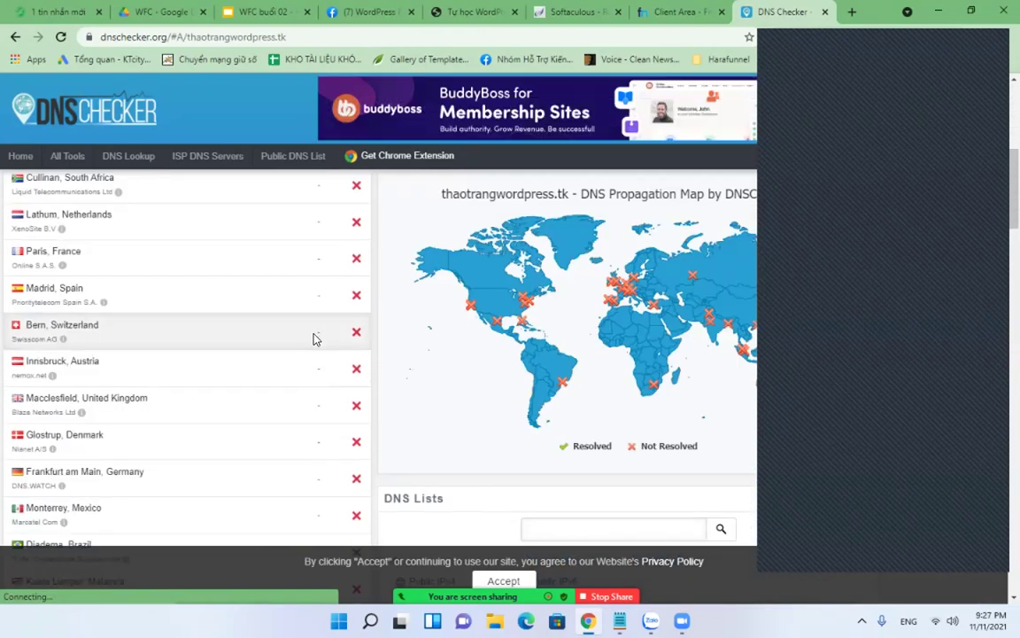
{"action": "scroll", "coordinate": [314, 333], "scroll_direction": "up", "scroll_amount": 8}
{"action": "scroll", "coordinate": [317, 332], "scroll_direction": "up", "scroll_amount": 4}
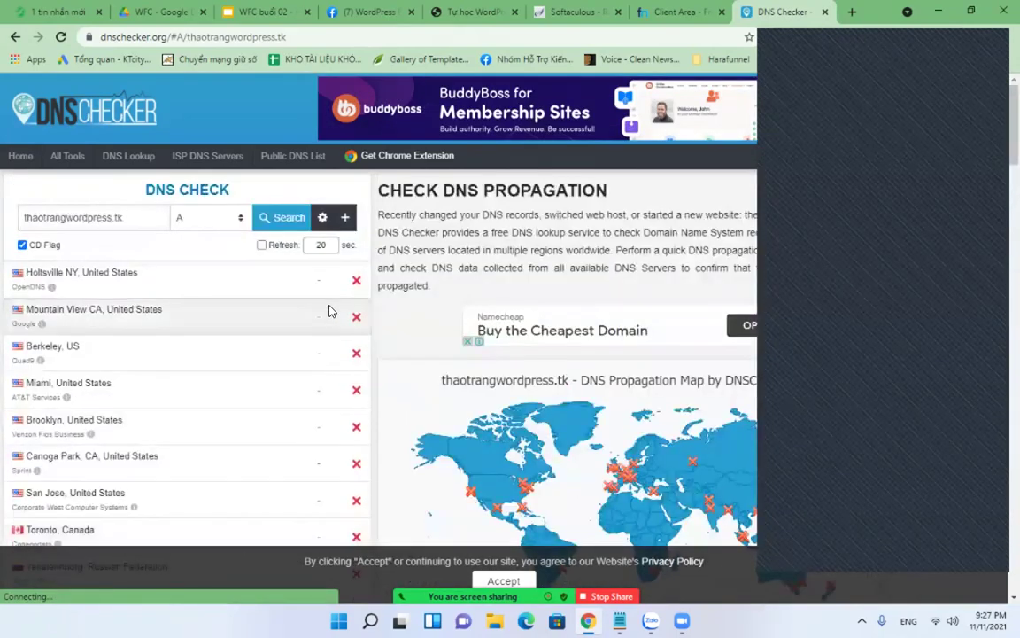
{"action": "scroll", "coordinate": [358, 407], "scroll_direction": "down", "scroll_amount": 7}
{"action": "scroll", "coordinate": [358, 410], "scroll_direction": "down", "scroll_amount": 4}
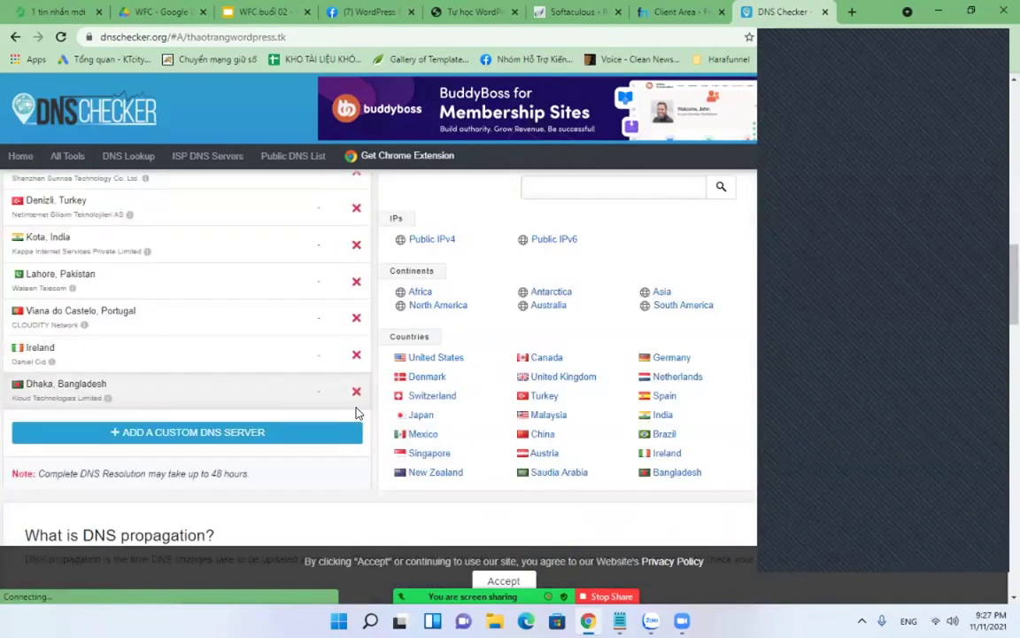
{"action": "scroll", "coordinate": [357, 380], "scroll_direction": "up", "scroll_amount": 8}
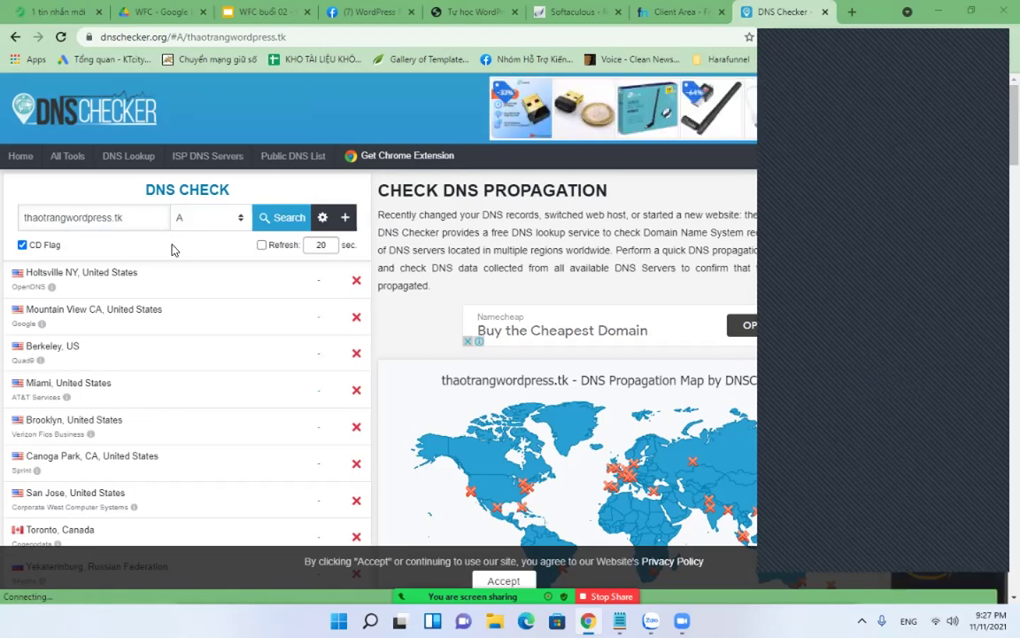
Check A-record propagation for nuocgoithaomoc.tk and review the server results
{"action": "left_click", "coordinate": [677, 12]}
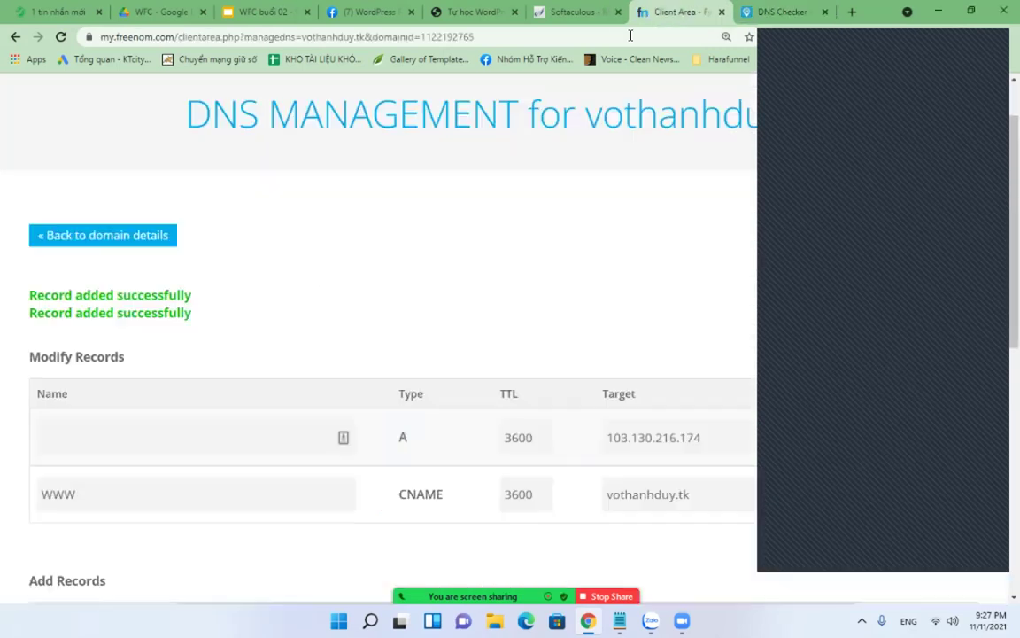
{"action": "scroll", "coordinate": [227, 366], "scroll_direction": "down", "scroll_amount": 1}
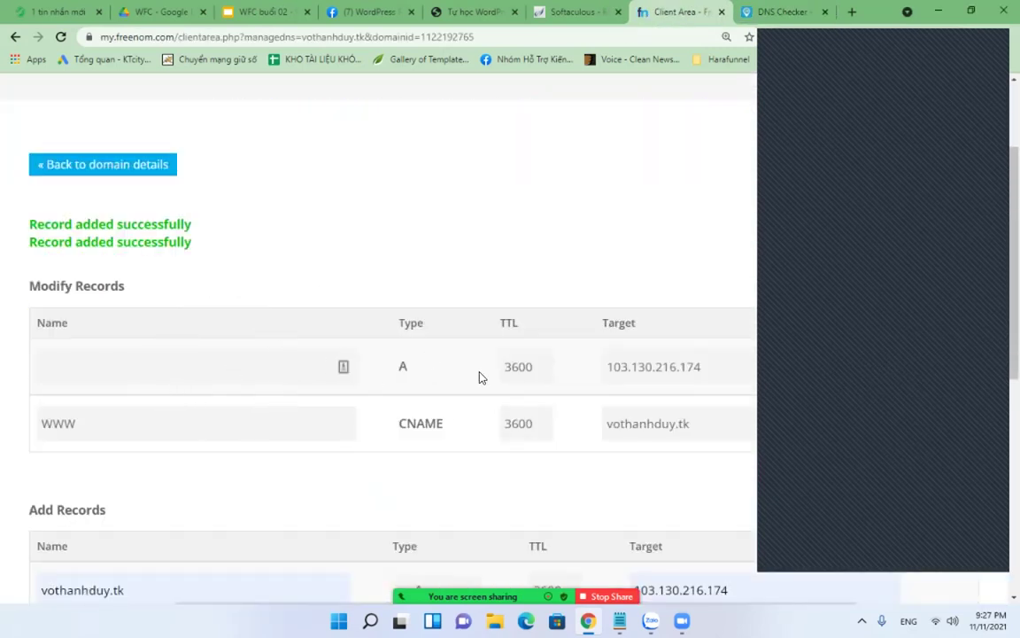
{"action": "left_click", "coordinate": [783, 9]}
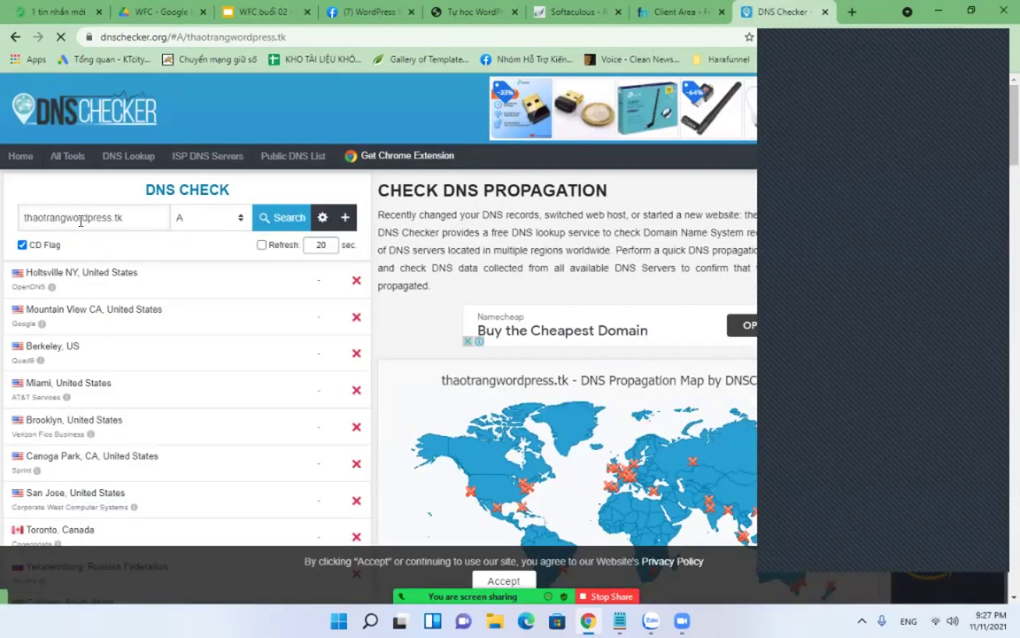
{"action": "double_click", "coordinate": [81, 220]}
{"action": "type", "text": "nuocgoithaomod.tk"}
{"action": "left_click", "coordinate": [274, 219]}
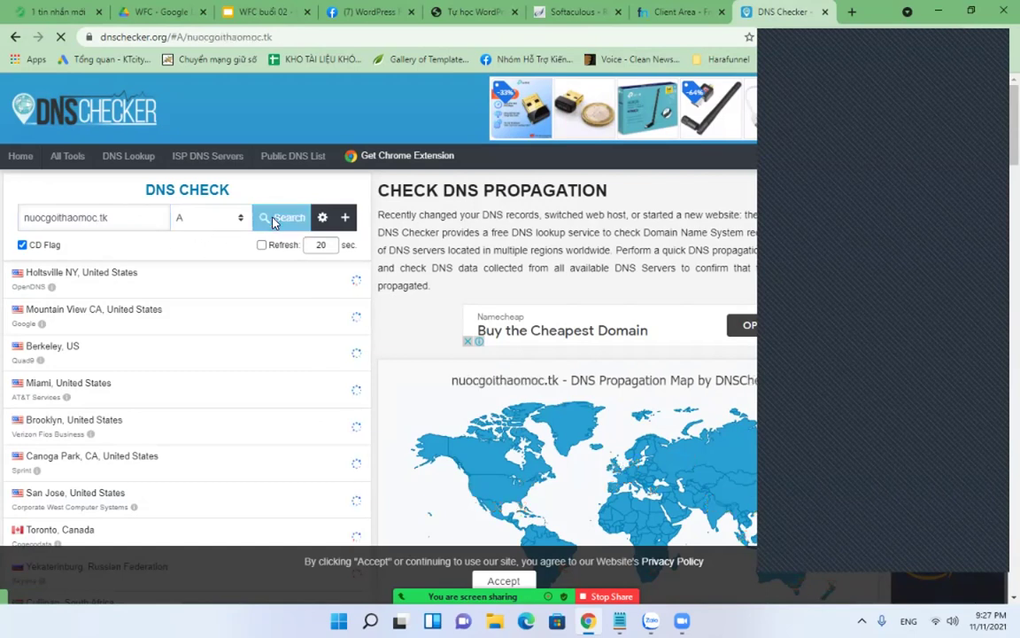
{"action": "scroll", "coordinate": [306, 384], "scroll_direction": "down", "scroll_amount": 3}
{"action": "scroll", "coordinate": [305, 385], "scroll_direction": "down", "scroll_amount": 4}
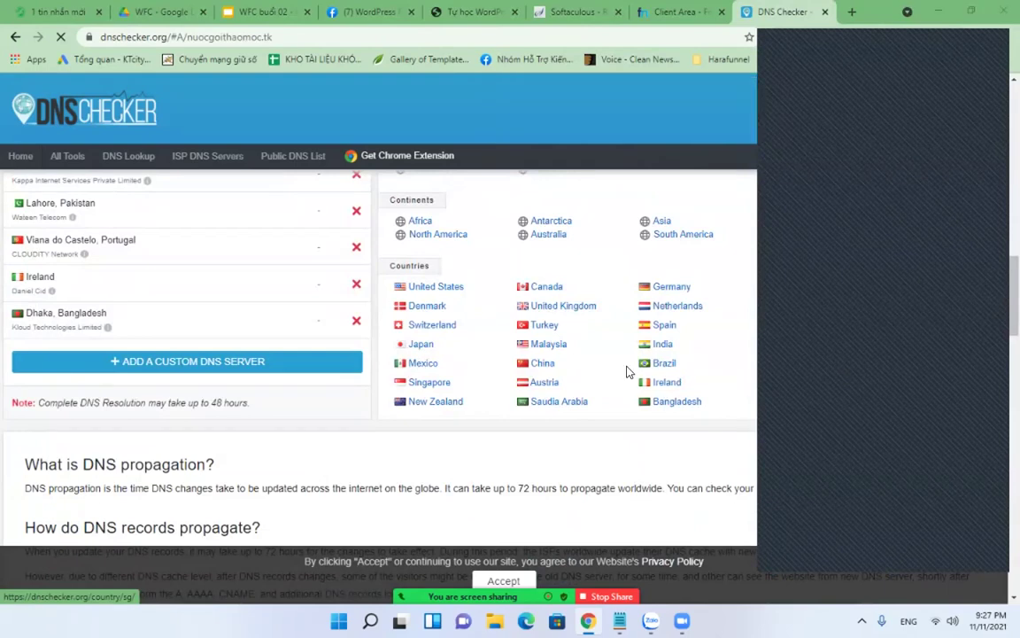
{"action": "scroll", "coordinate": [212, 314], "scroll_direction": "up", "scroll_amount": 5}
{"action": "scroll", "coordinate": [187, 276], "scroll_direction": "up", "scroll_amount": 4}
Check A-record propagation for songthanhthoi.tk
{"action": "triple_click", "coordinate": [121, 222]}
{"action": "type", "text": "Songthanhthoi.tk"}
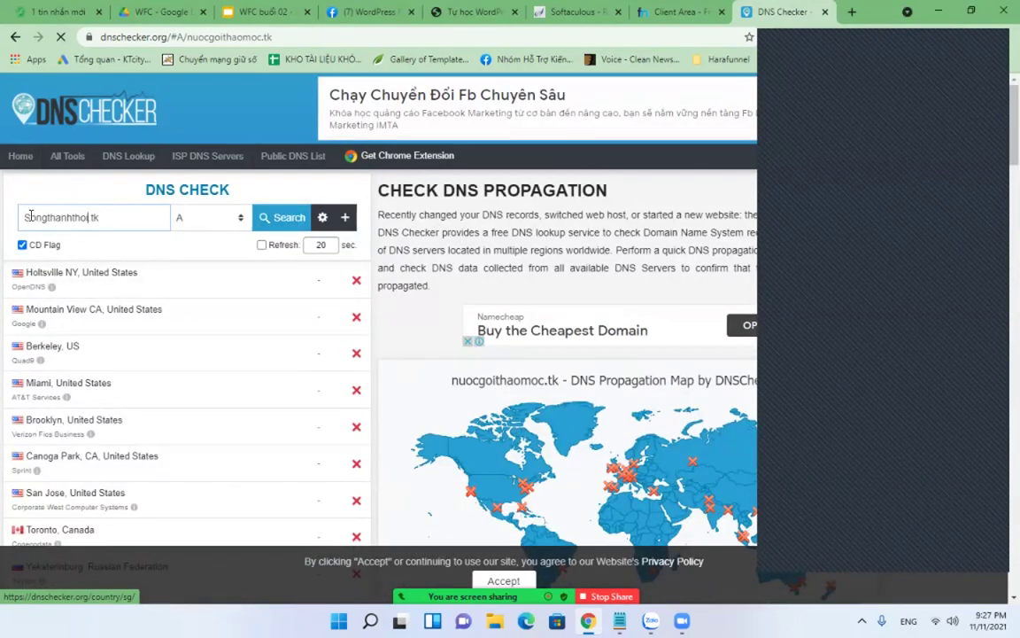
{"action": "left_click", "coordinate": [292, 219]}
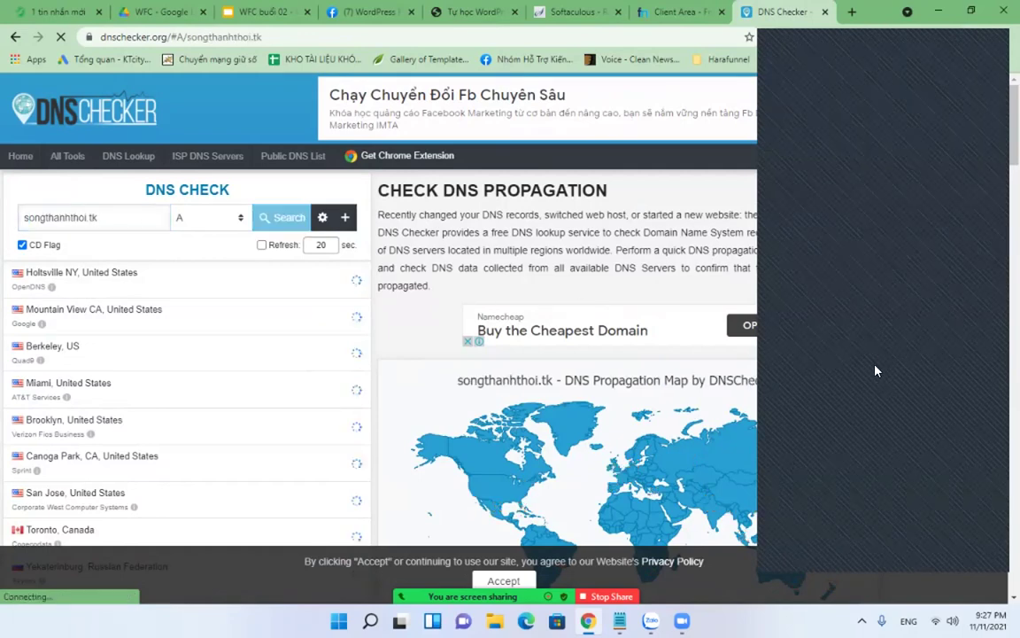
{"action": "scroll", "coordinate": [343, 381], "scroll_direction": "down", "scroll_amount": 3}
{"action": "scroll", "coordinate": [346, 381], "scroll_direction": "down", "scroll_amount": 4}
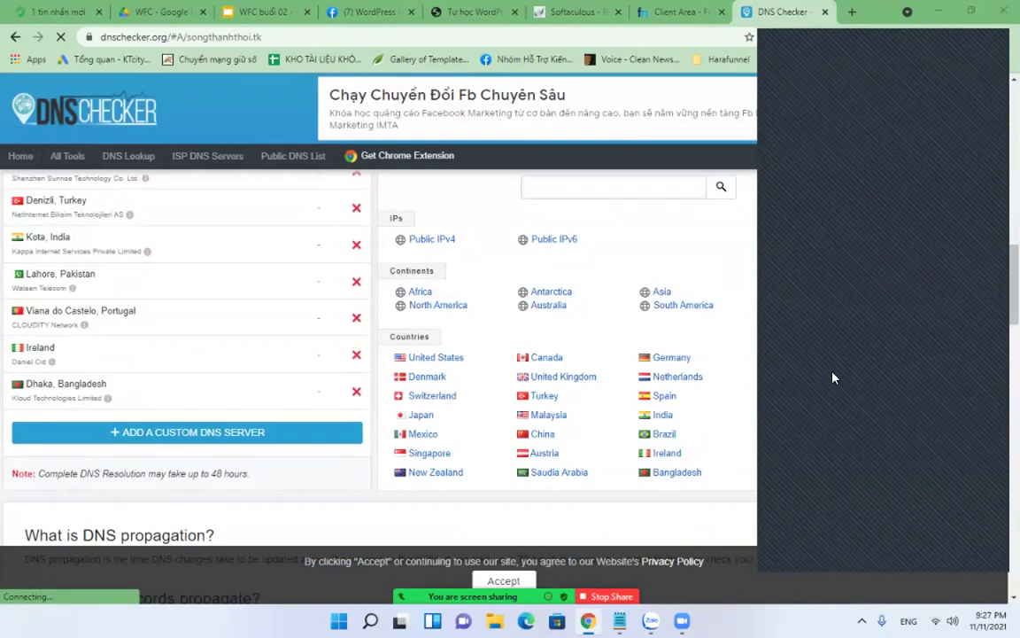
{"action": "scroll", "coordinate": [208, 336], "scroll_direction": "up", "scroll_amount": 7}
Check A-record propagation for linhhuyen.tk
{"action": "double_click", "coordinate": [65, 213]}
{"action": "type", "text": "linhhuyen.tk"}
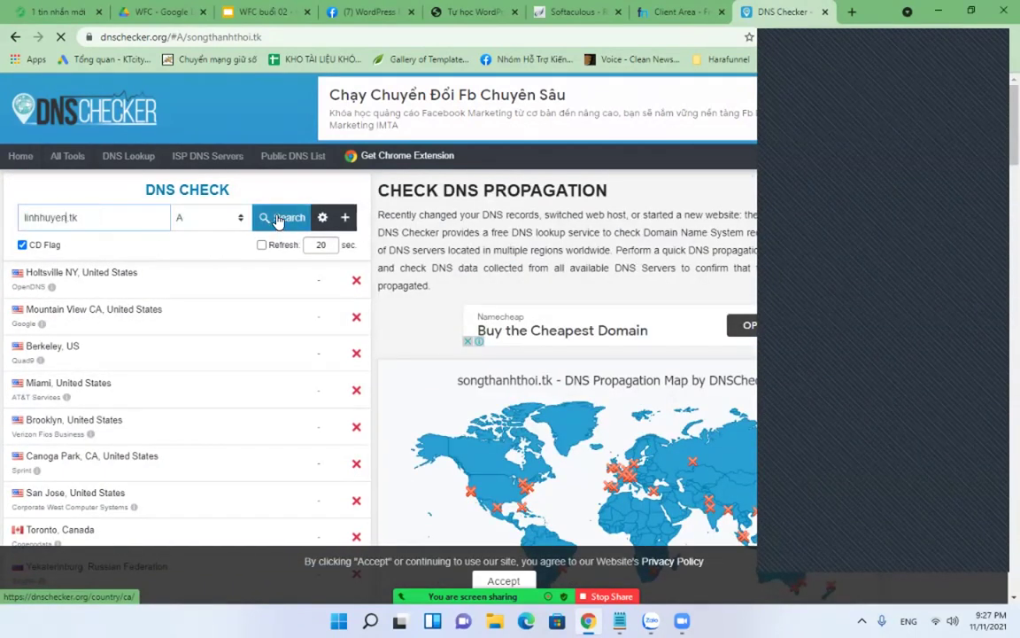
{"action": "left_click", "coordinate": [277, 218]}
{"action": "scroll", "coordinate": [298, 364], "scroll_direction": "down", "scroll_amount": 3}
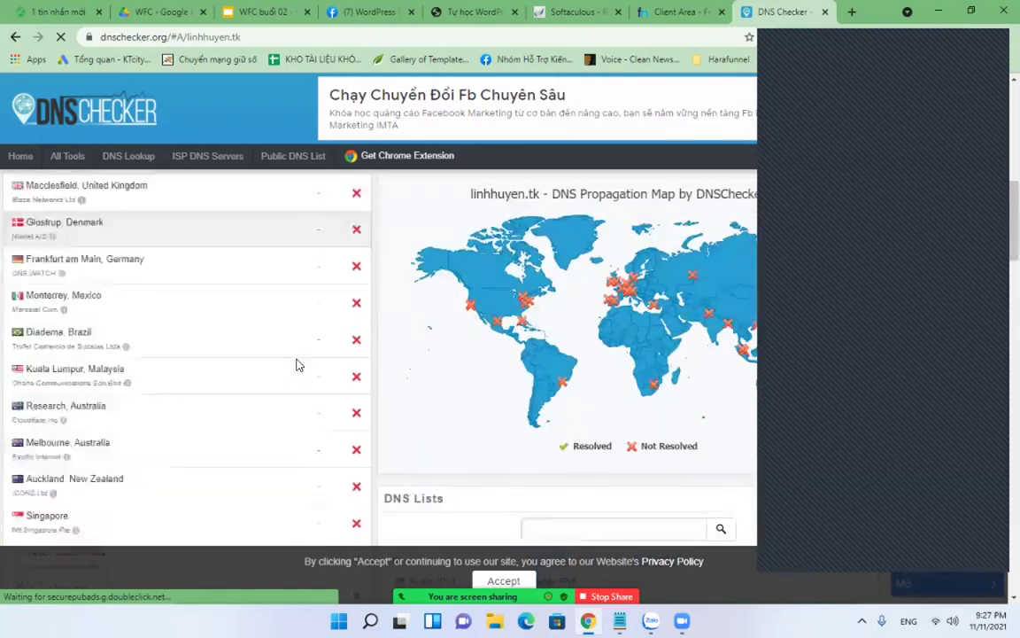
{"action": "scroll", "coordinate": [298, 365], "scroll_direction": "down", "scroll_amount": 5}
{"action": "scroll", "coordinate": [296, 371], "scroll_direction": "up", "scroll_amount": 10}
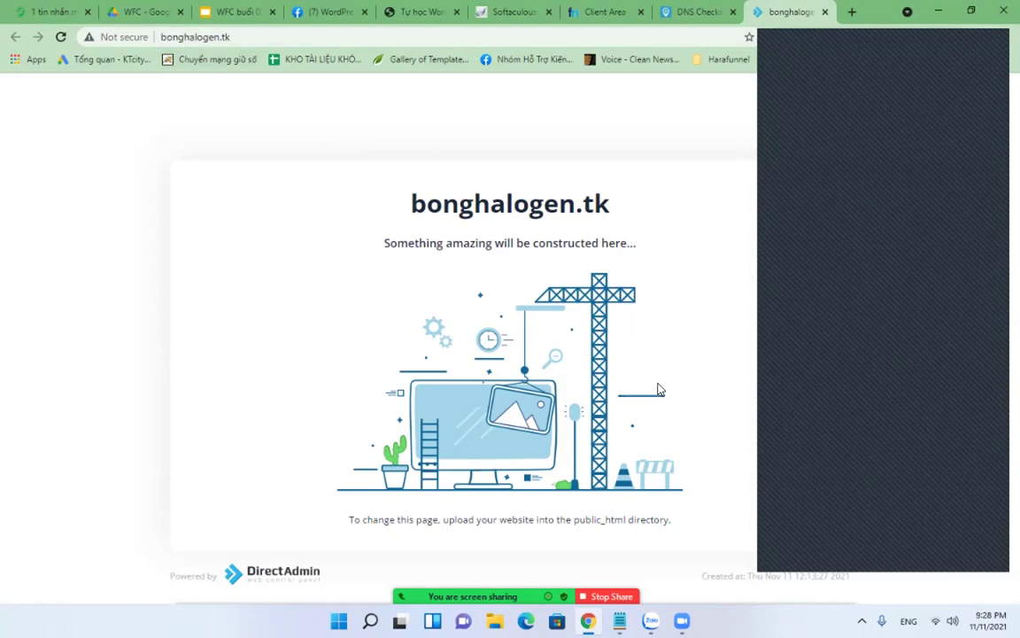
Close the bonghalogen.tk and DNS Checker tabs, reopen dnschecker.org fresh, then return to the Facebook group
{"action": "left_click", "coordinate": [823, 12]}
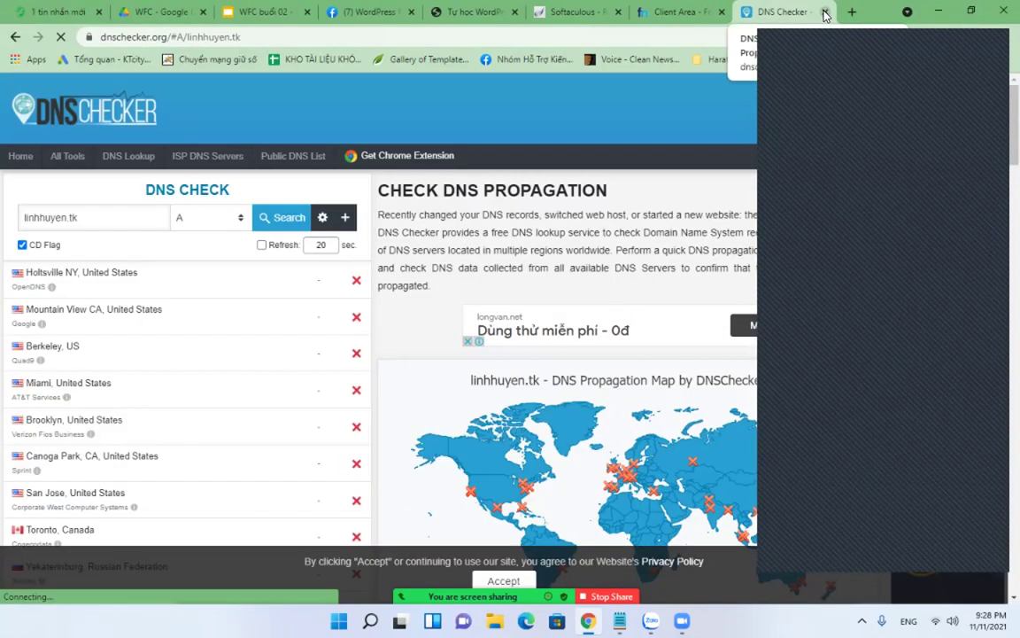
{"action": "left_click", "coordinate": [824, 13]}
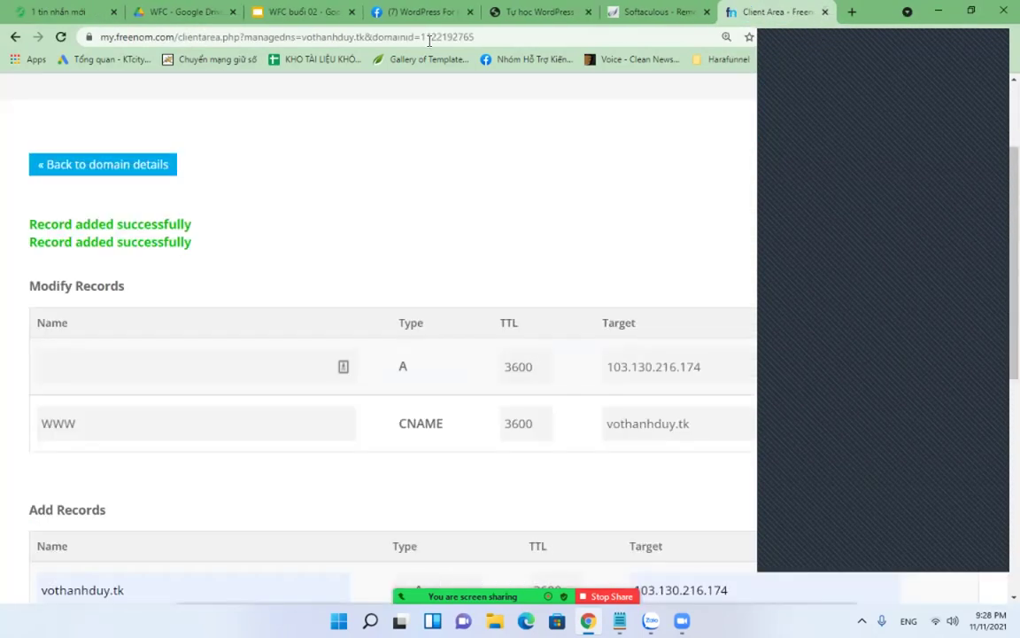
{"action": "left_click", "coordinate": [852, 11]}
{"action": "type", "text": "dn"}
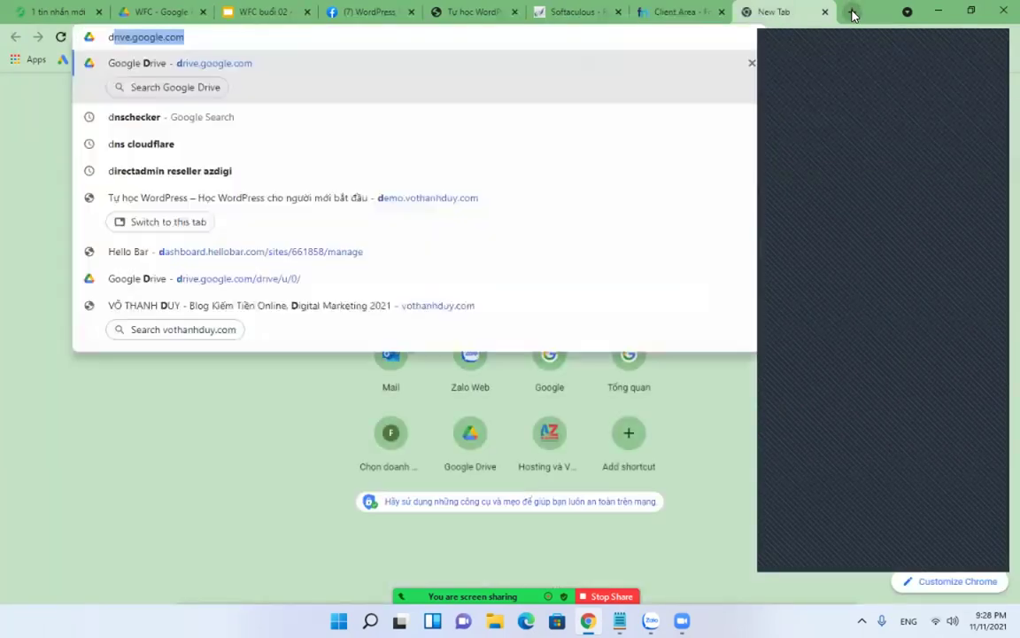
{"action": "type", "text": "schec"}
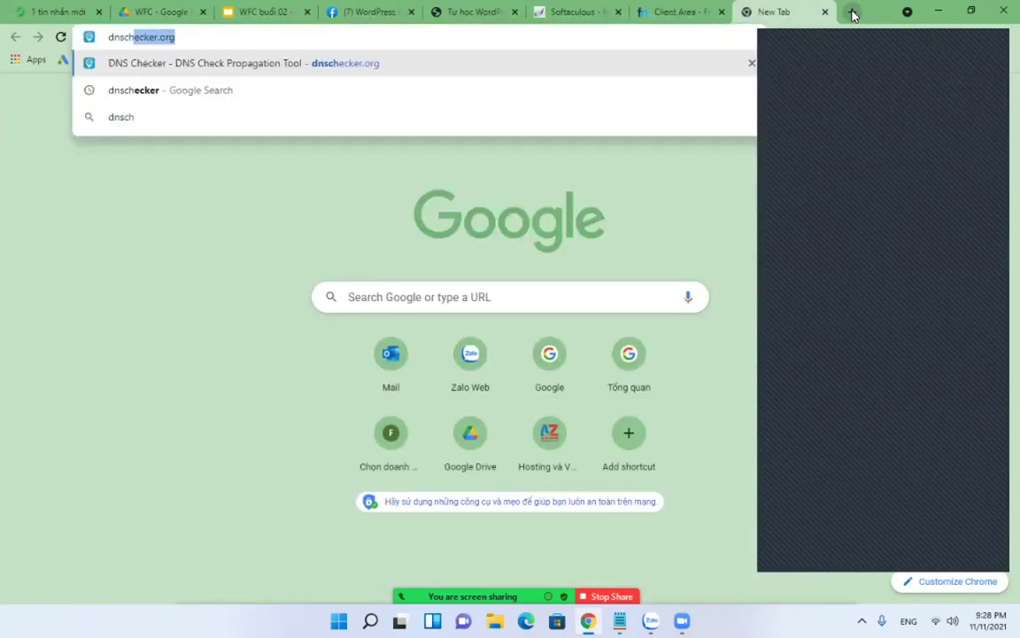
{"action": "left_click", "coordinate": [279, 69]}
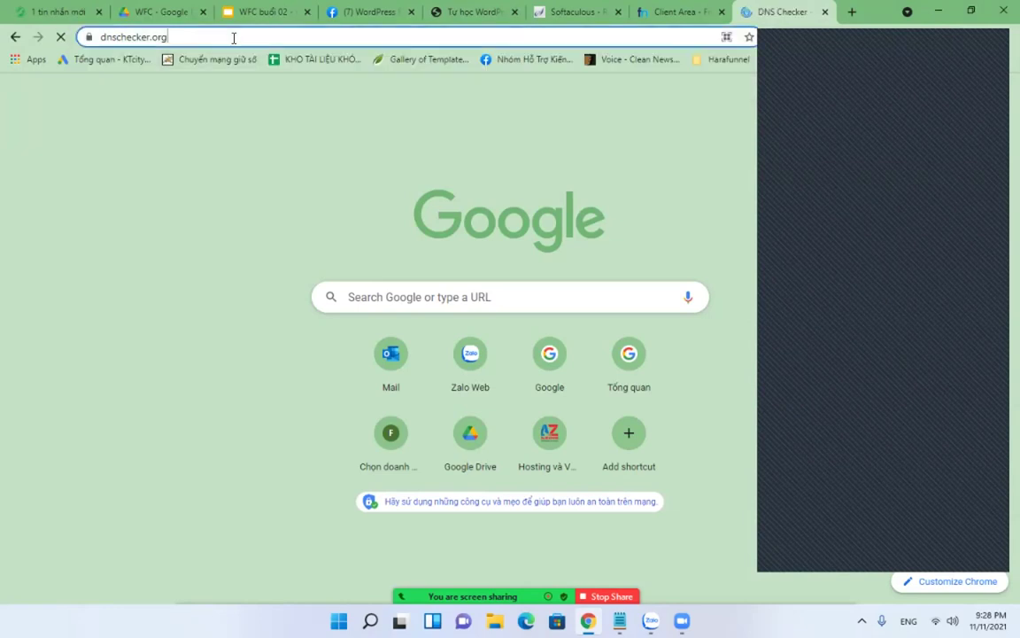
{"action": "left_click", "coordinate": [375, 13]}
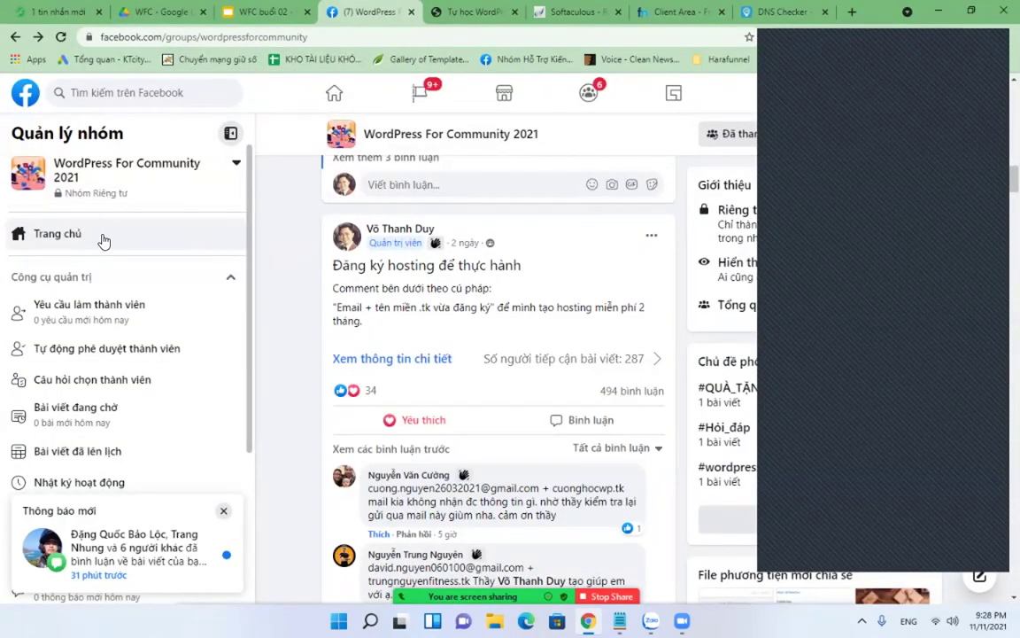
{"action": "left_click", "coordinate": [317, 37]}
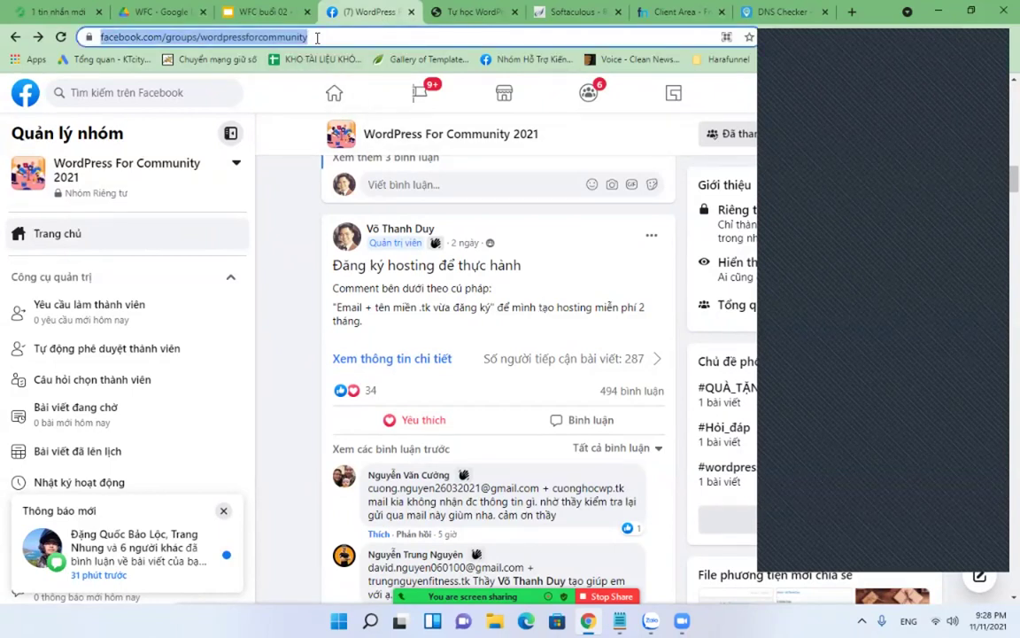
{"action": "key", "text": "Return"}
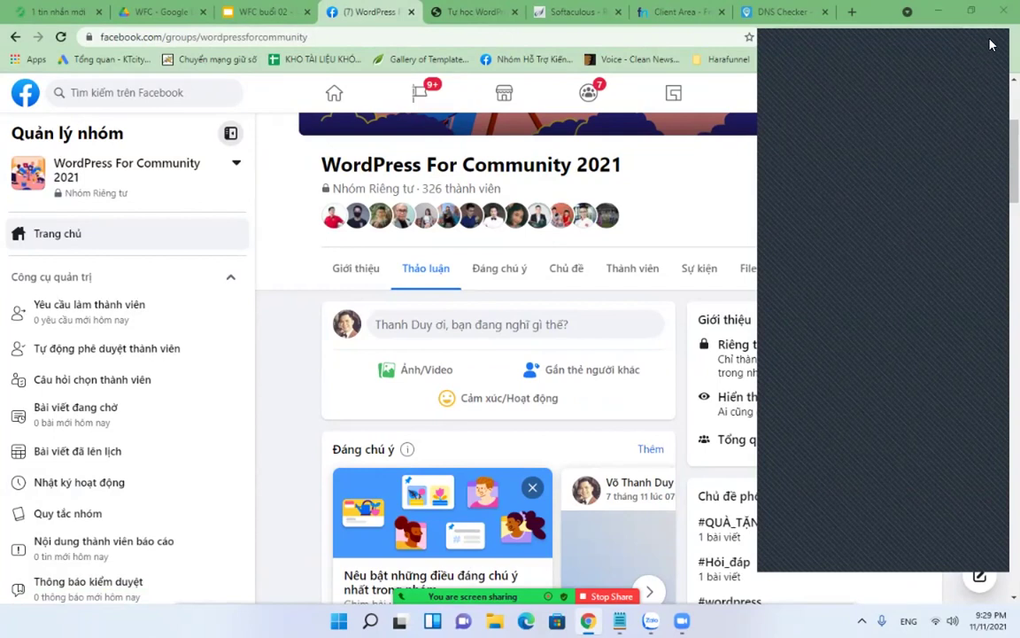
{"action": "left_click", "coordinate": [611, 324]}
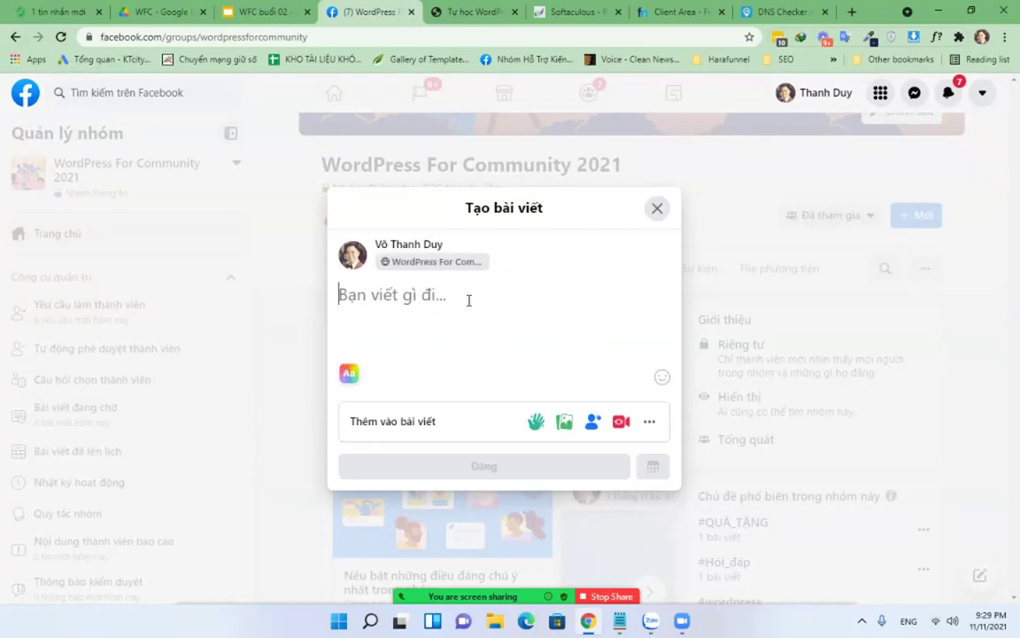
{"action": "type", "text": "https://dnschecker.org/"}
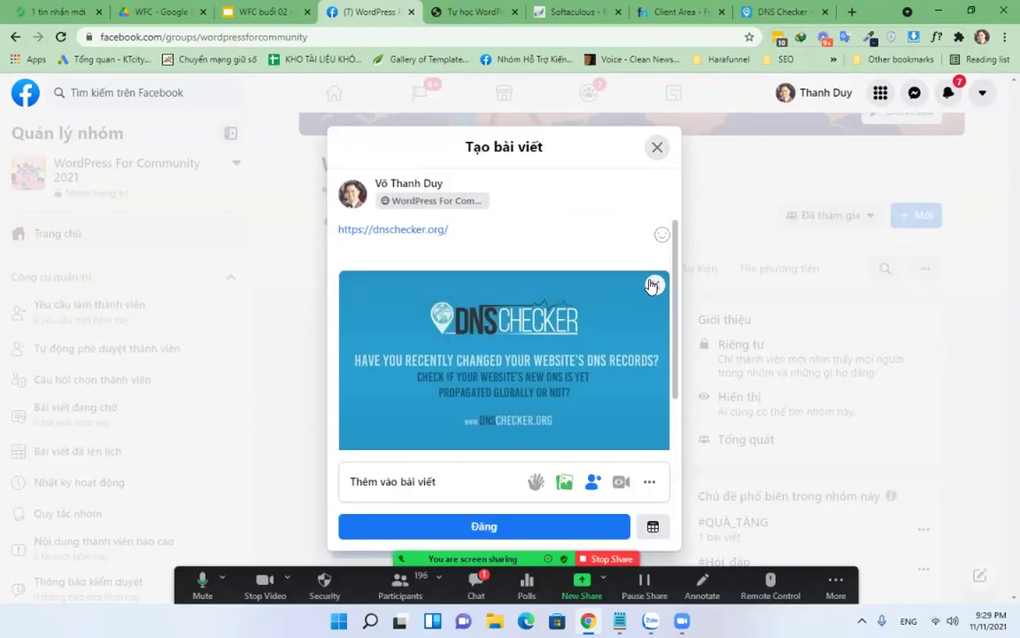
{"action": "left_click", "coordinate": [567, 526]}
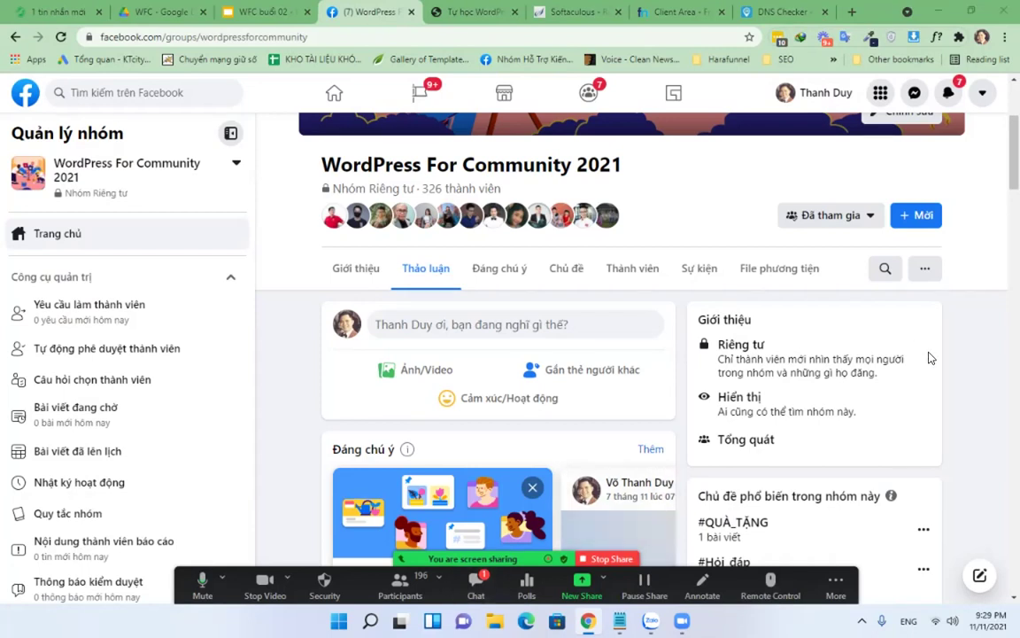
{"action": "scroll", "coordinate": [682, 315], "scroll_direction": "down", "scroll_amount": 1}
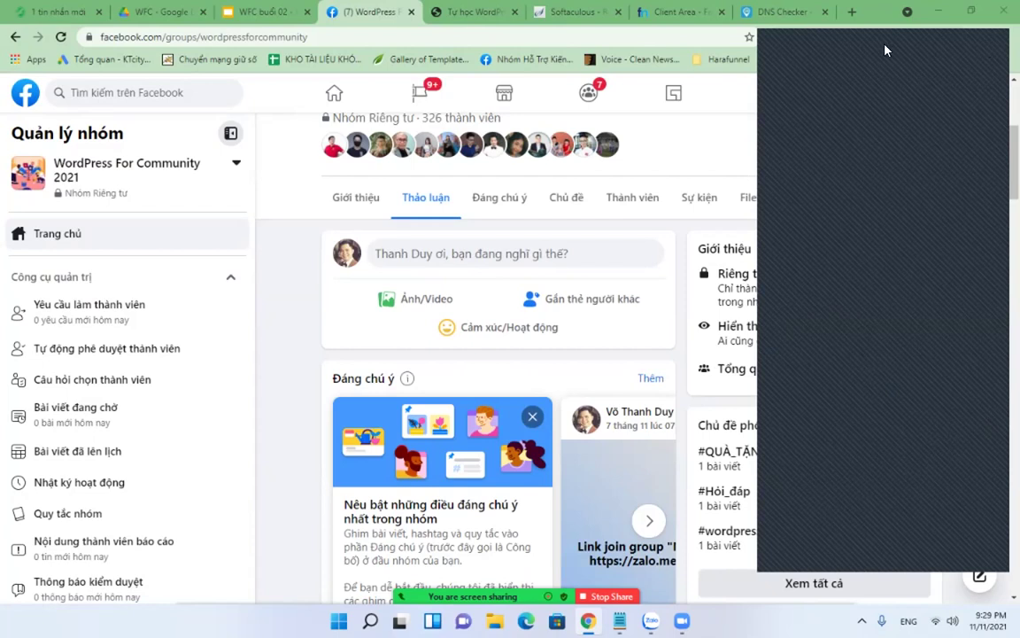
Close the DNS Checker, Freenom and Softaculous tabs, restore Softaculous, and go to the DirectAdmin control panel
{"action": "left_click", "coordinate": [784, 12]}
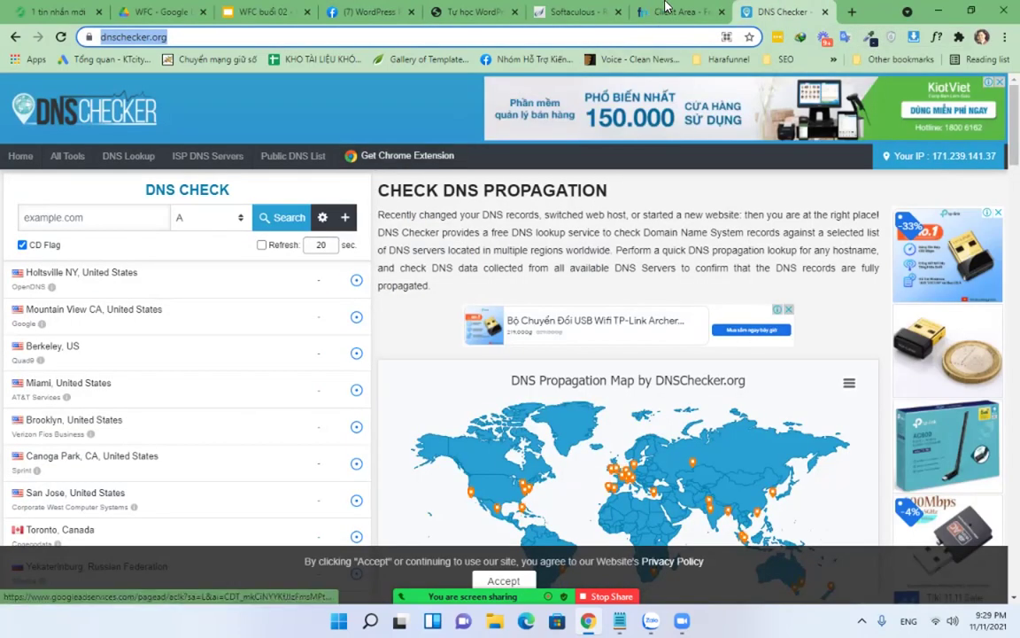
{"action": "left_click", "coordinate": [825, 12]}
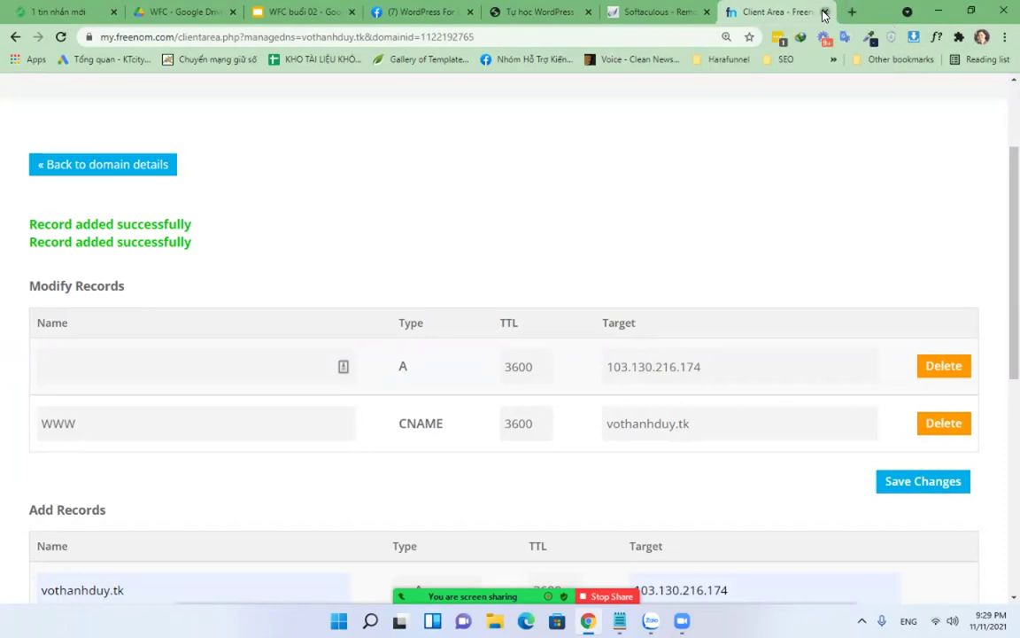
{"action": "left_click", "coordinate": [824, 11]}
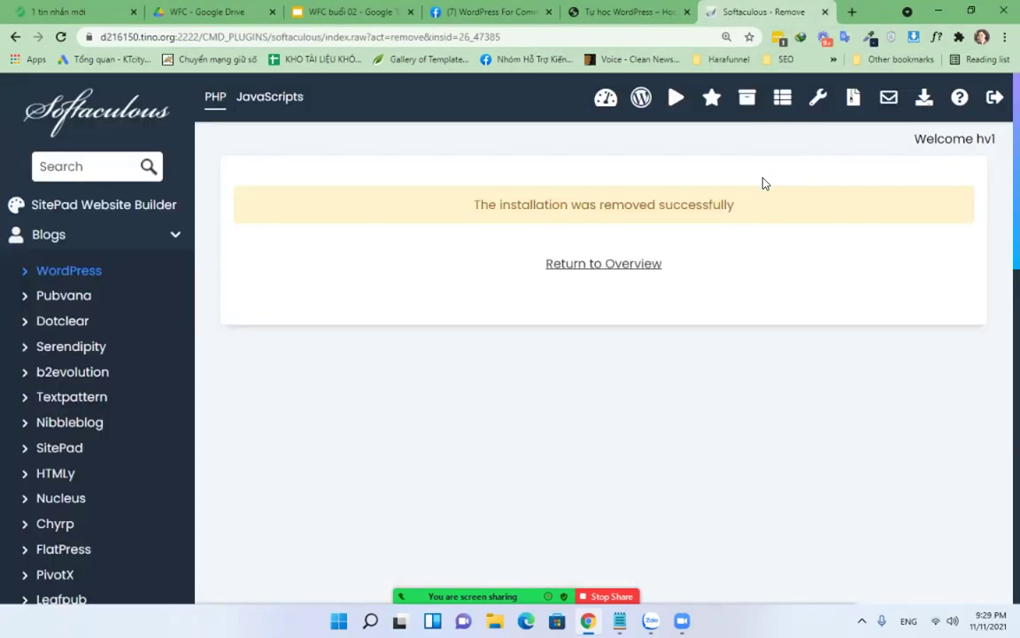
{"action": "left_click", "coordinate": [823, 12]}
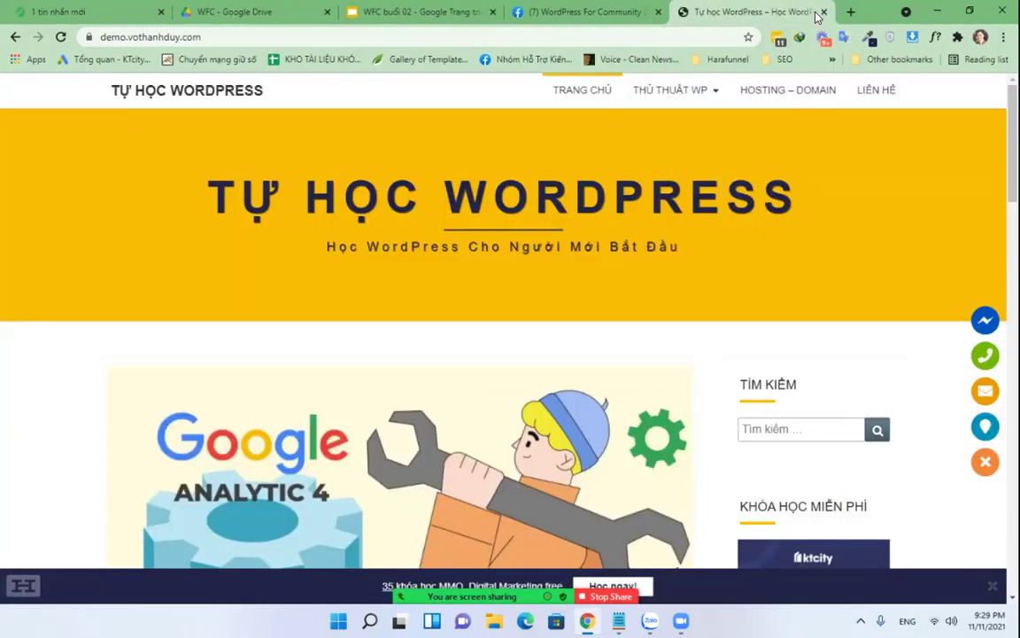
{"action": "key", "text": "ctrl+shift+t"}
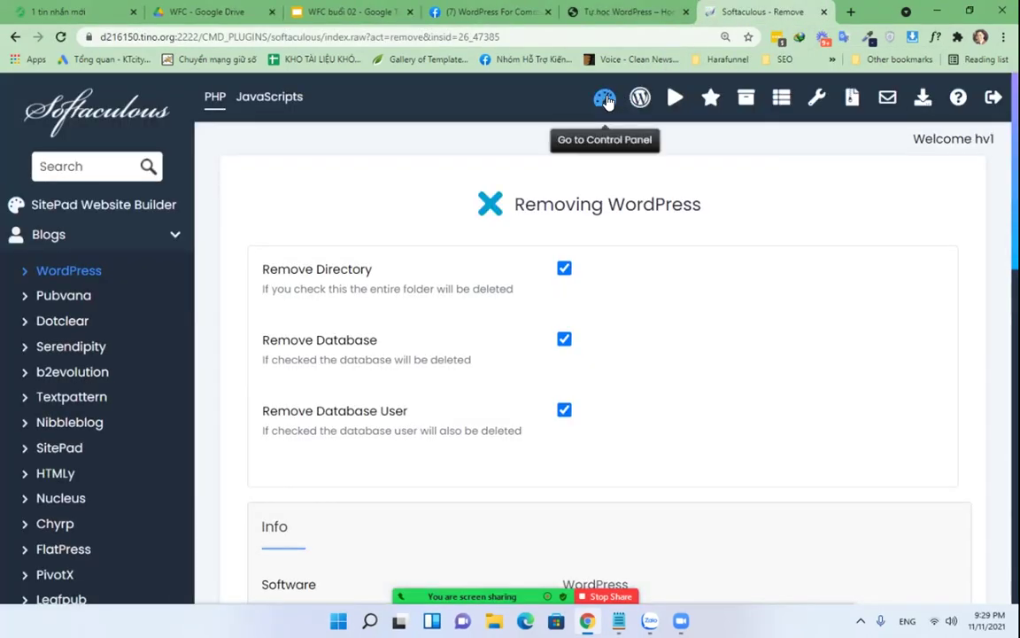
{"action": "left_click", "coordinate": [605, 100]}
Insert a new line '4. Cài đặt WordPress' after step 3 in the Notepad checklist
{"action": "key", "text": "alt+Tab"}
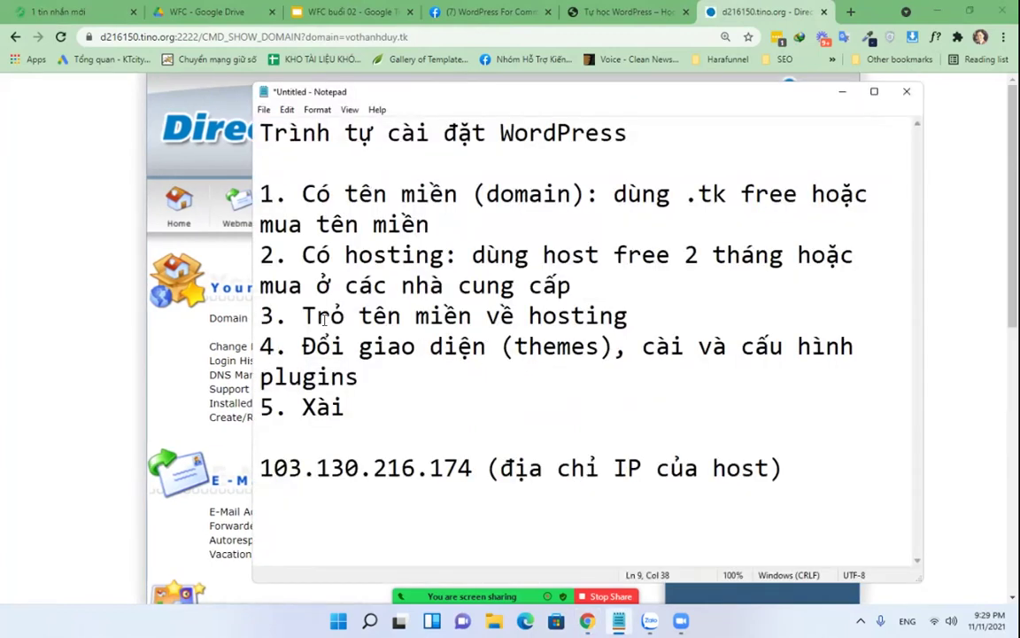
{"action": "left_click_drag", "start_coordinate": [658, 310], "coordinate": [250, 313]}
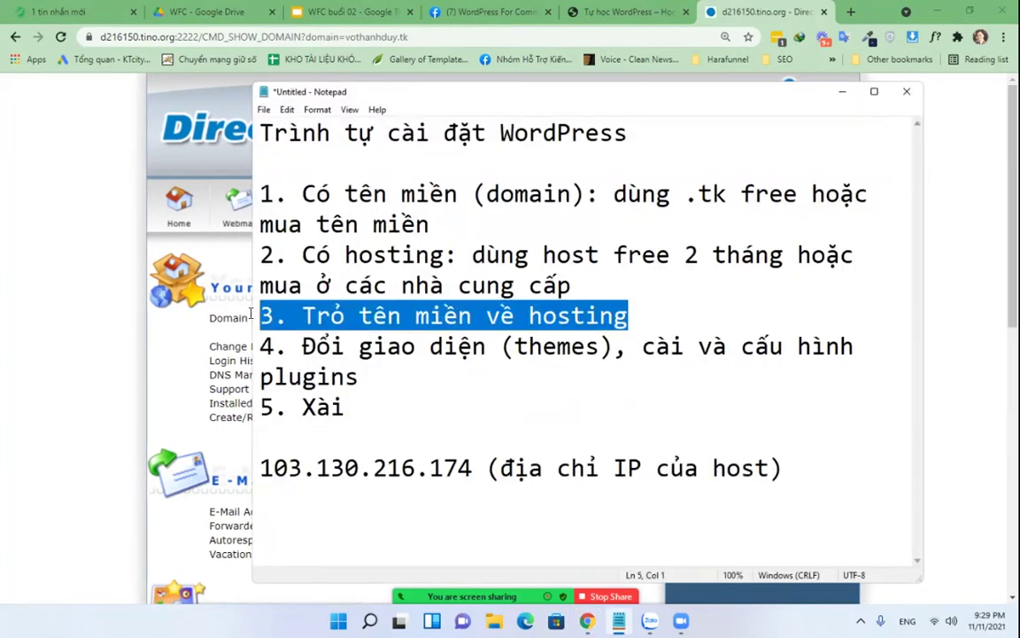
{"action": "left_click", "coordinate": [634, 313]}
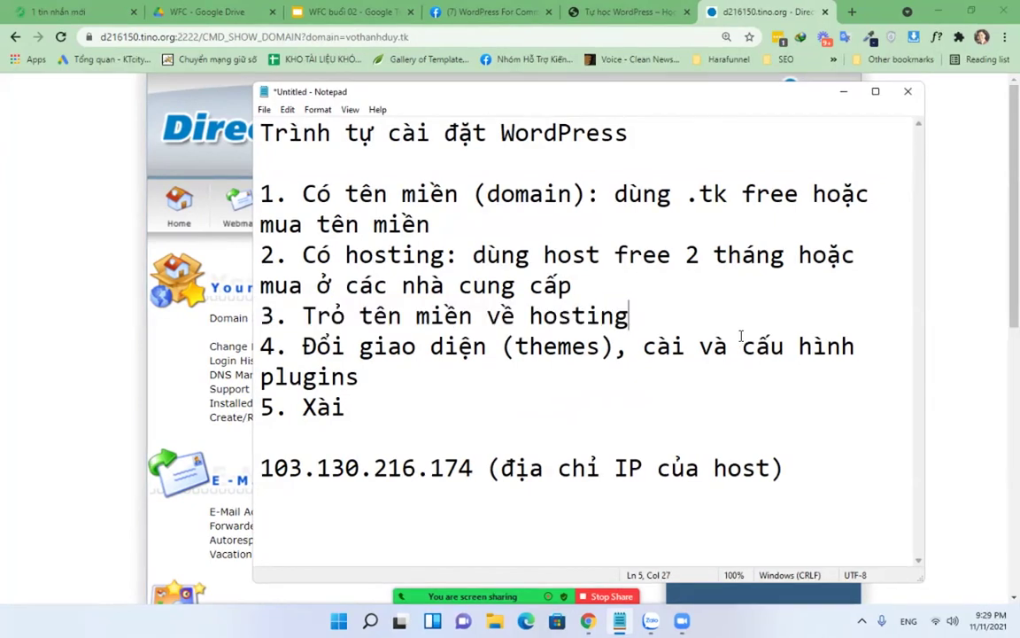
{"action": "key", "text": "Return"}
{"action": "type", "text": "5"}
{"action": "key", "text": "BackSpace"}
{"action": "type", "text": "4. Cài đặt WordPress"}
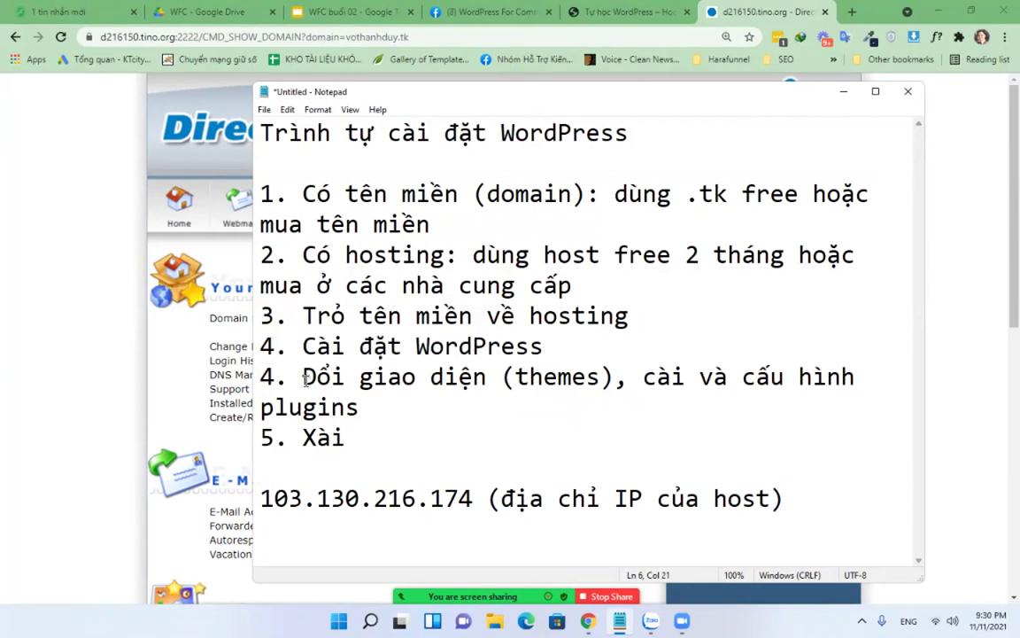
Renumber the later steps to 5 and 6, then bring up the WFC buổi 02 slides
{"action": "left_click_drag", "start_coordinate": [261, 379], "coordinate": [273, 380]}
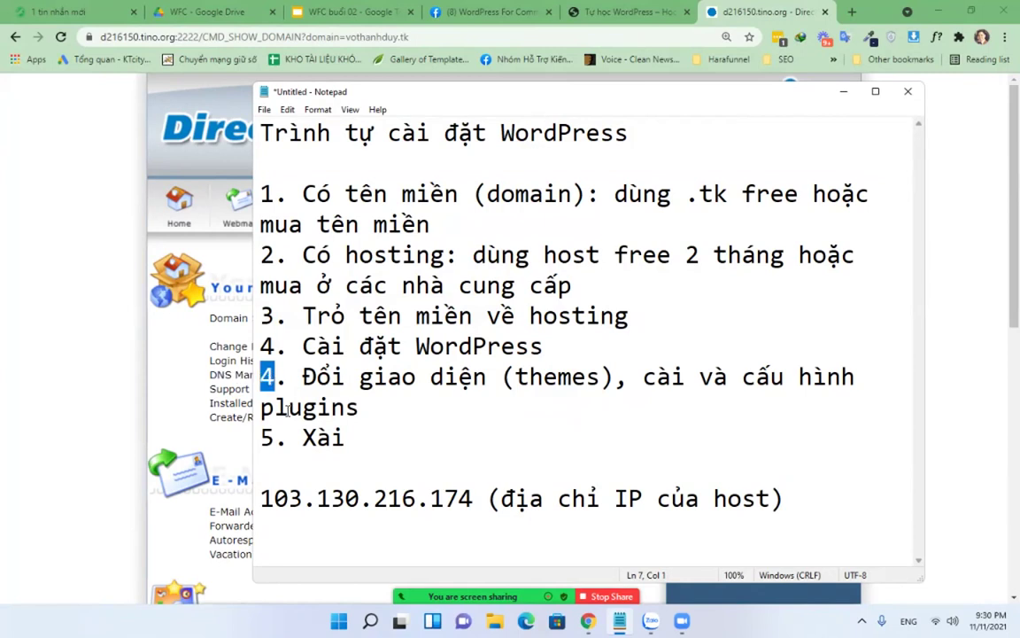
{"action": "type", "text": "5"}
{"action": "left_click_drag", "start_coordinate": [262, 437], "coordinate": [275, 438]}
{"action": "type", "text": "6"}
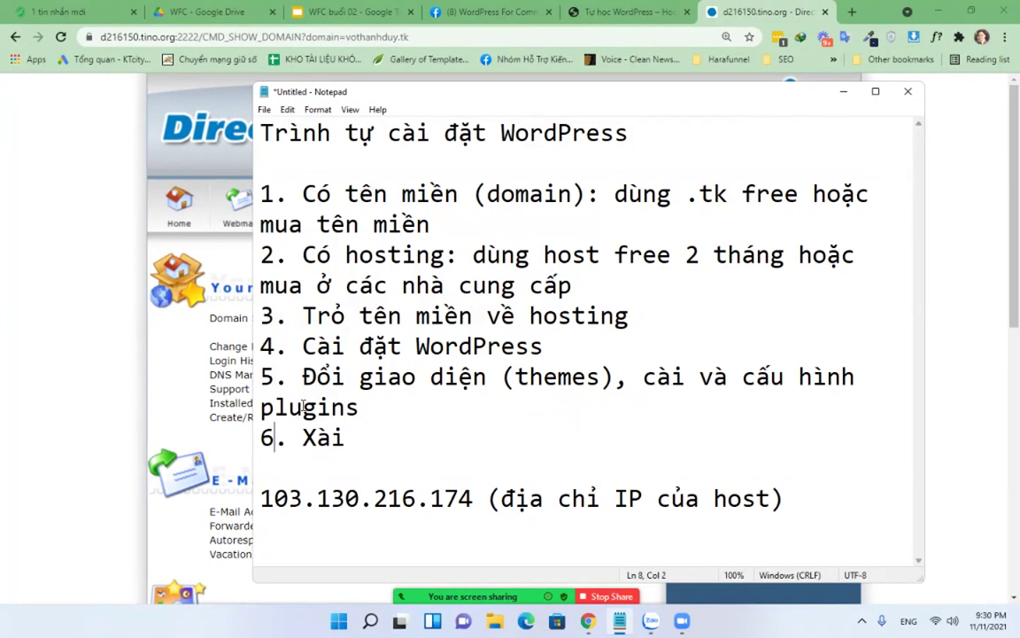
{"action": "left_click_drag", "start_coordinate": [543, 347], "coordinate": [259, 346]}
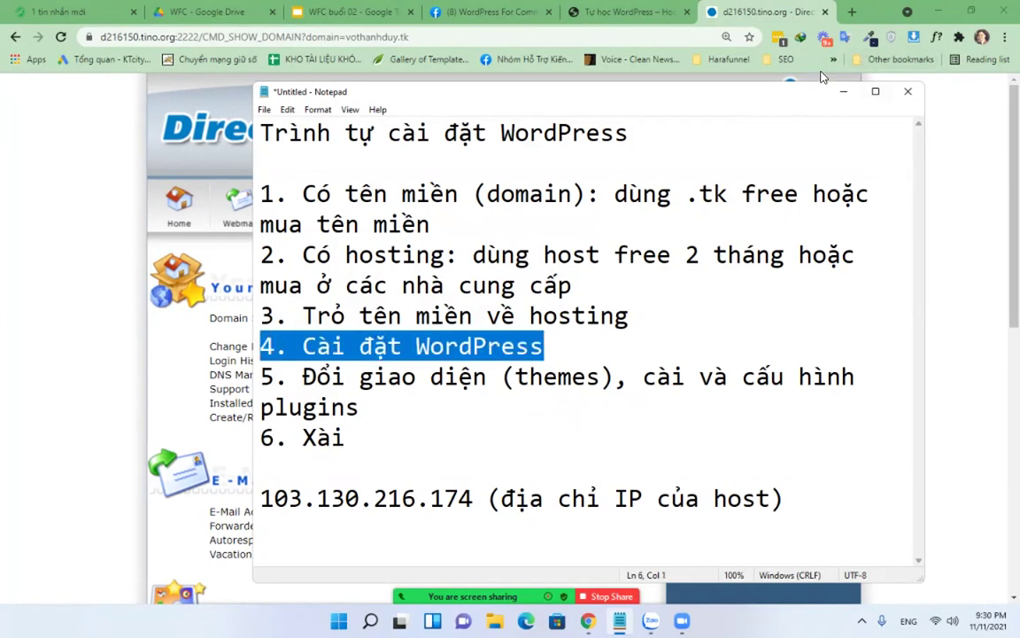
{"action": "left_click", "coordinate": [762, 80]}
{"action": "left_click", "coordinate": [359, 15]}
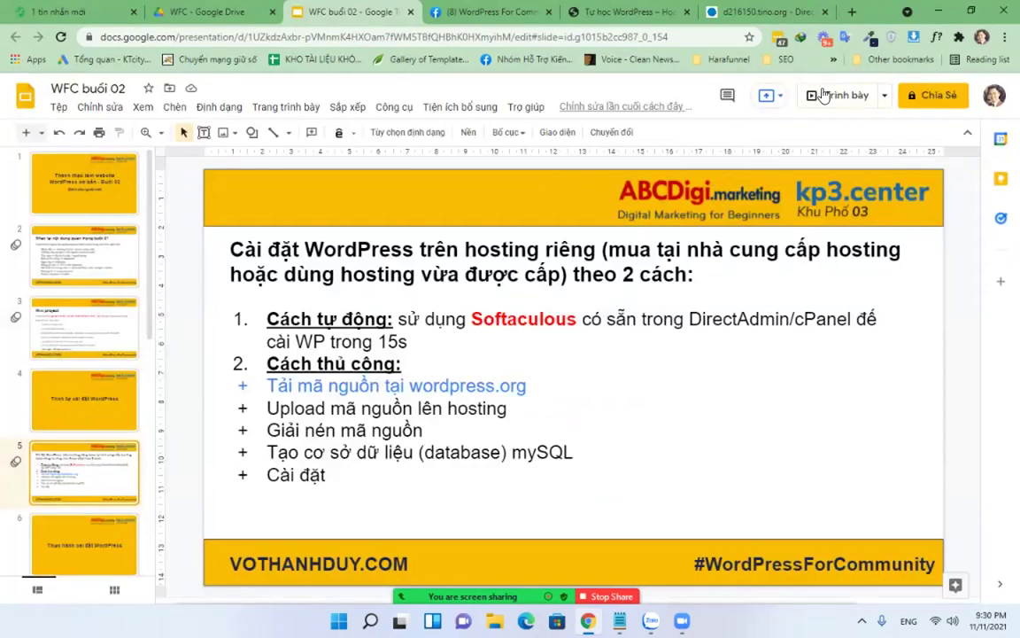
Present slide 5 on the two WordPress install methods, then return to vothanhduy.tk's DirectAdmin home
{"action": "left_click", "coordinate": [816, 95]}
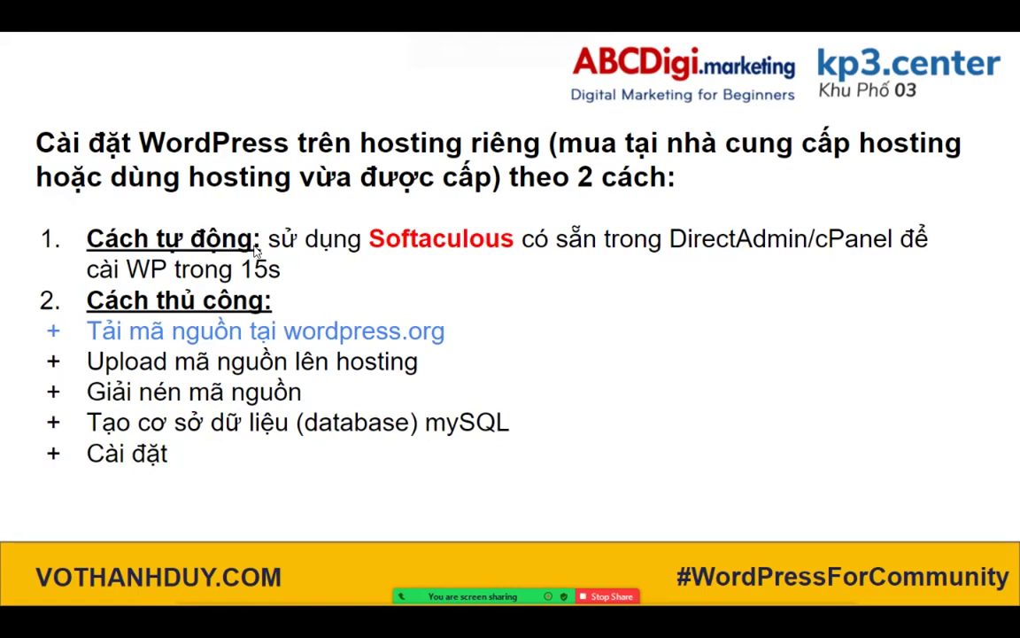
{"action": "key", "text": "Escape"}
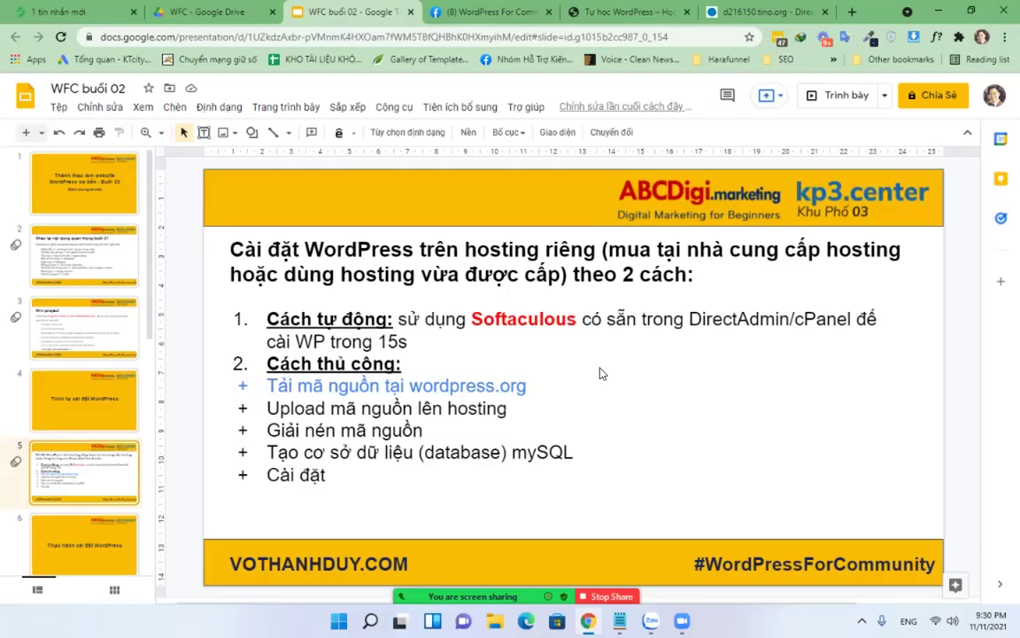
{"action": "left_click", "coordinate": [749, 11]}
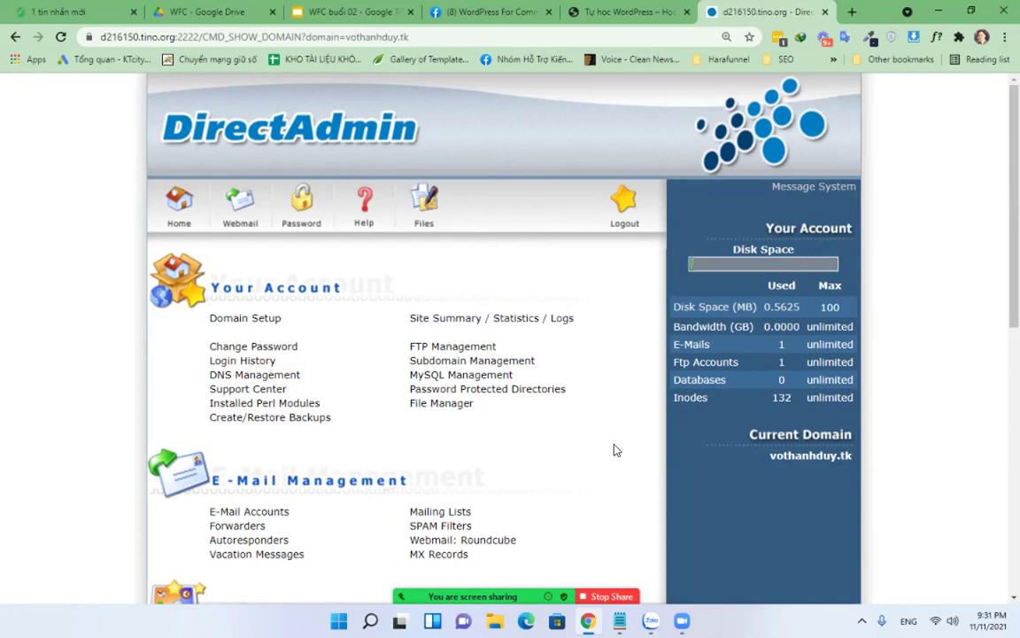
Open WordPress under Apps Installer twice, getting an HTTP 502 error
{"action": "scroll", "coordinate": [617, 450], "scroll_direction": "down", "scroll_amount": 5}
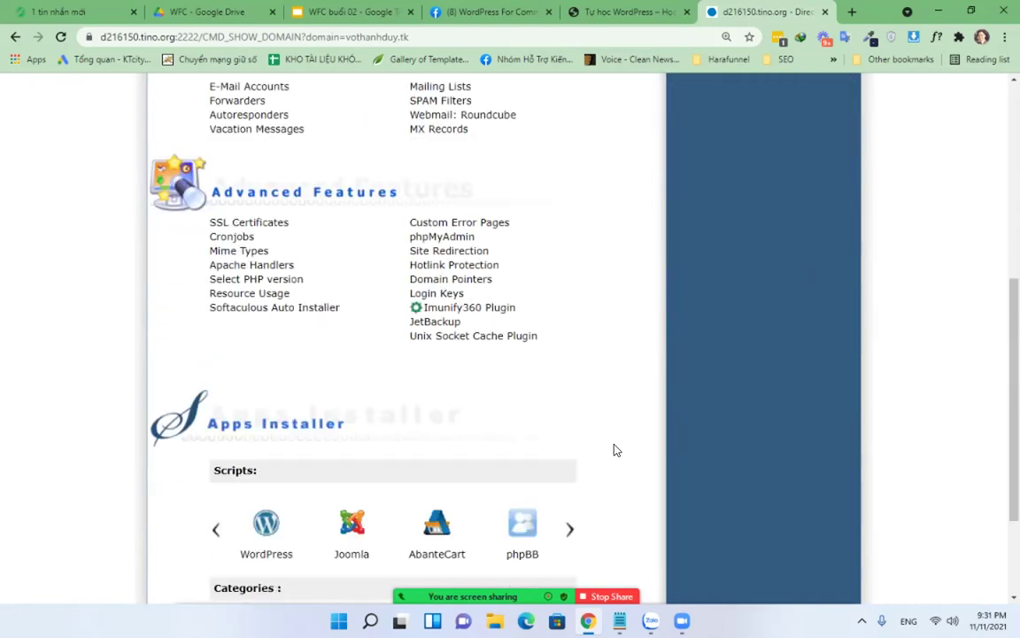
{"action": "scroll", "coordinate": [616, 449], "scroll_direction": "down", "scroll_amount": 1}
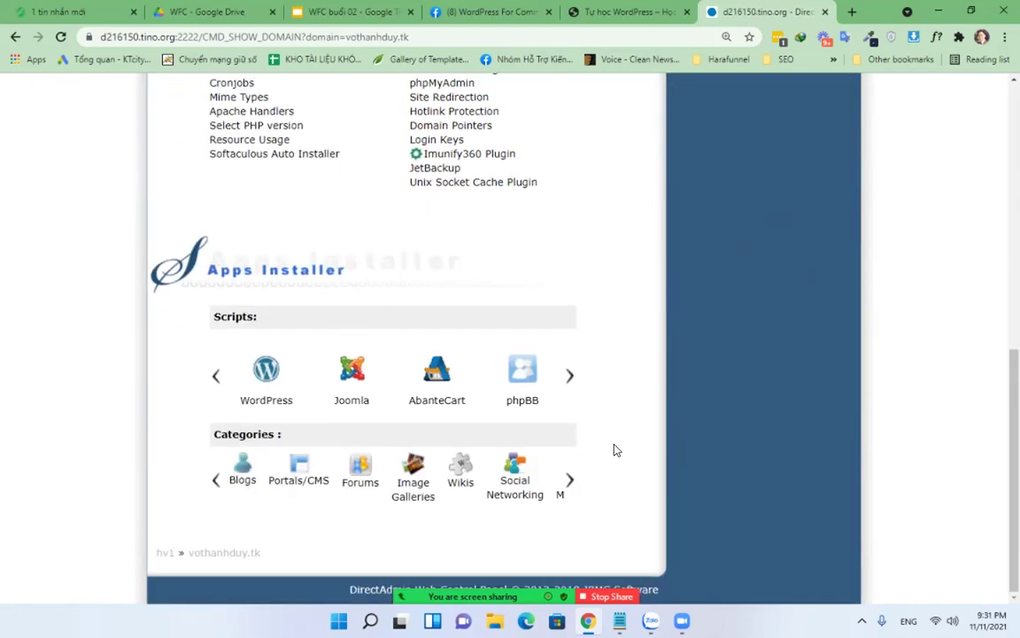
{"action": "scroll", "coordinate": [616, 450], "scroll_direction": "up", "scroll_amount": 1}
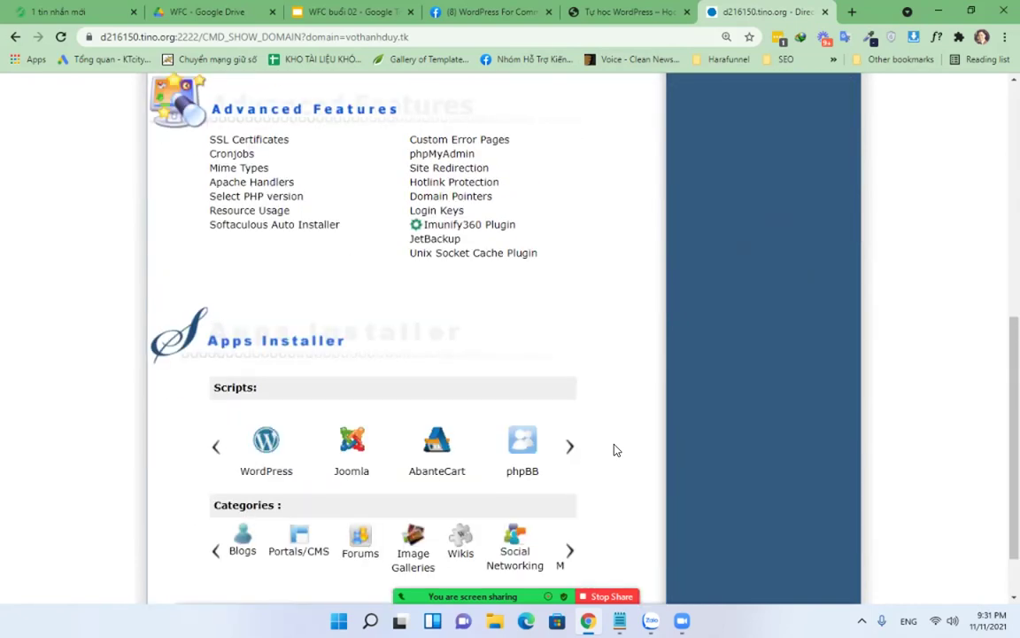
{"action": "left_click", "coordinate": [263, 475]}
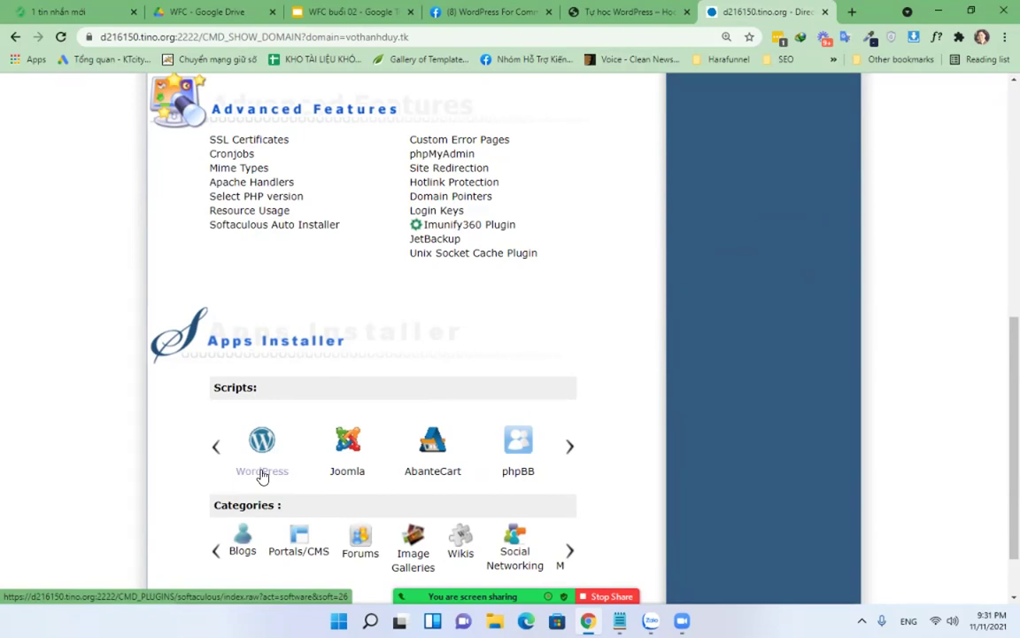
{"action": "left_click", "coordinate": [261, 440]}
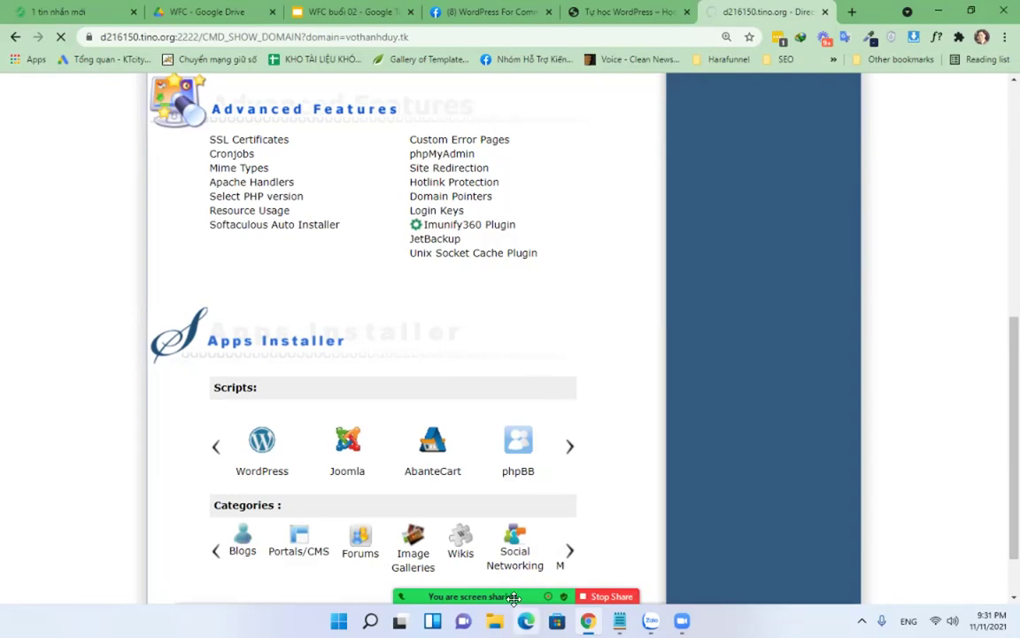
{"action": "mouse_move", "coordinate": [493, 597]}
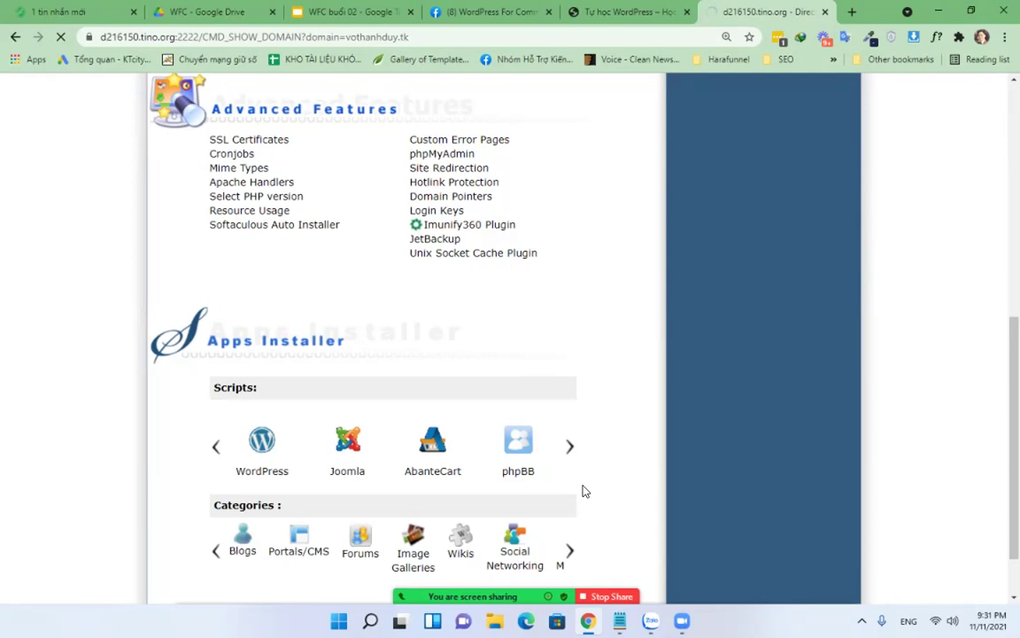
{"action": "scroll", "coordinate": [589, 434], "scroll_direction": "up", "scroll_amount": 3}
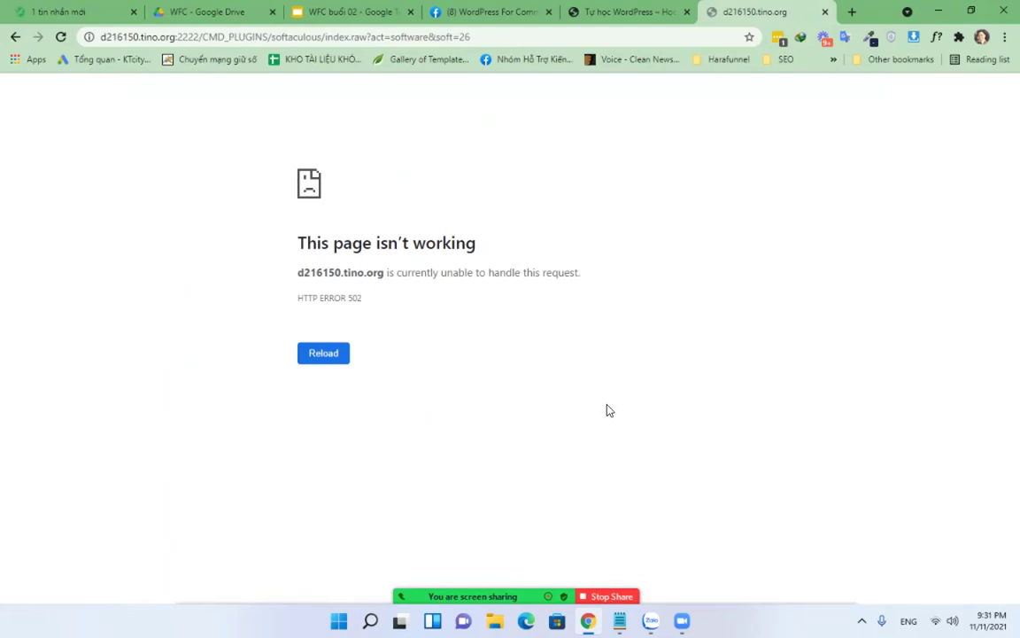
Close the 502 tab and start a new DirectAdmin login from Tino's client area
{"action": "key", "text": "ctrl+w"}
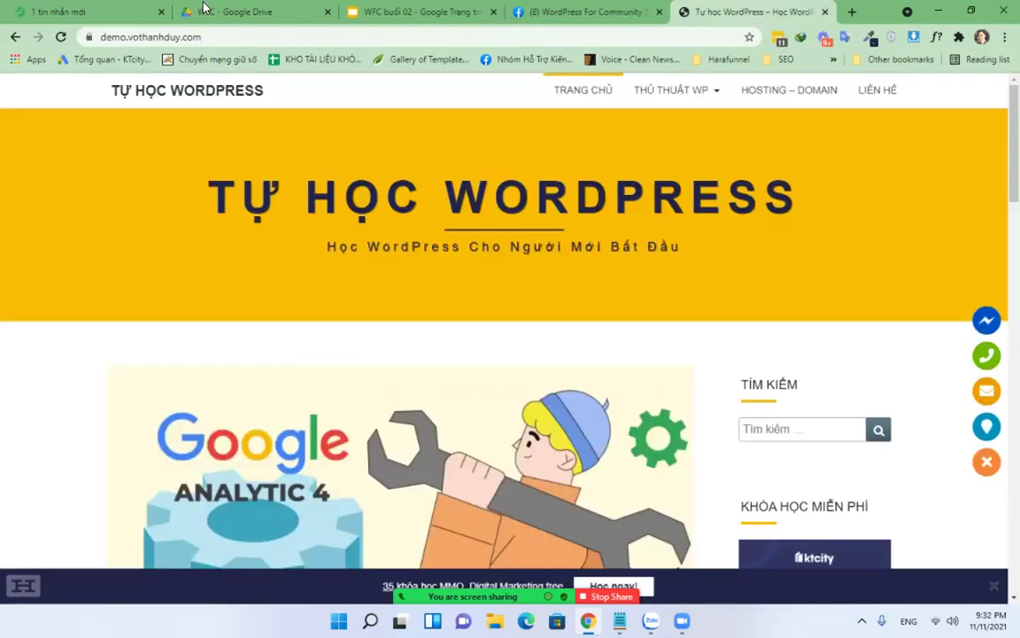
{"action": "left_click_drag", "start_coordinate": [68, 7], "coordinate": [736, 11]}
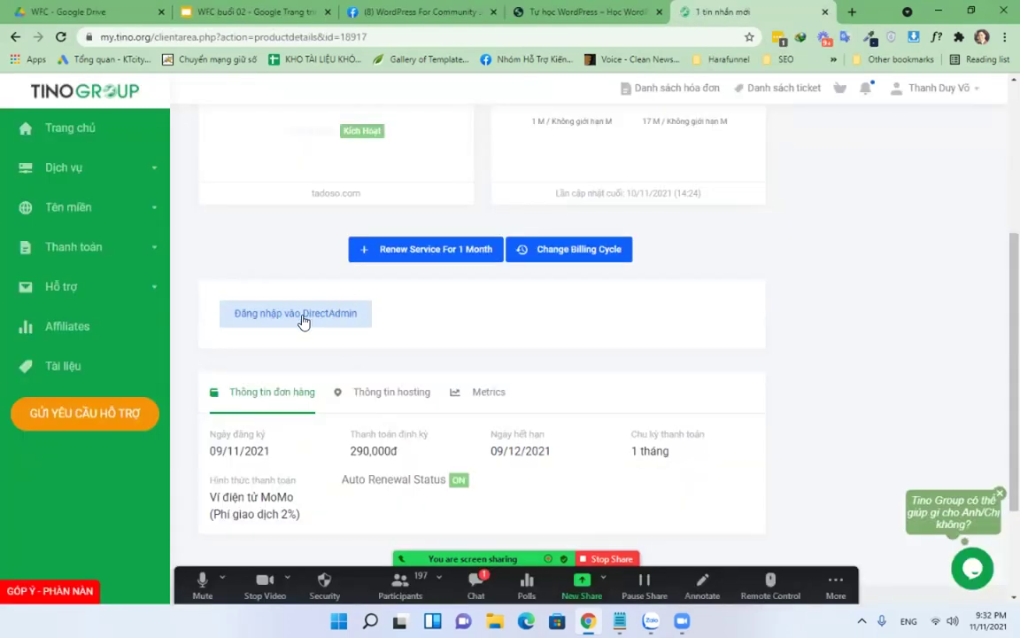
{"action": "left_click", "coordinate": [325, 312]}
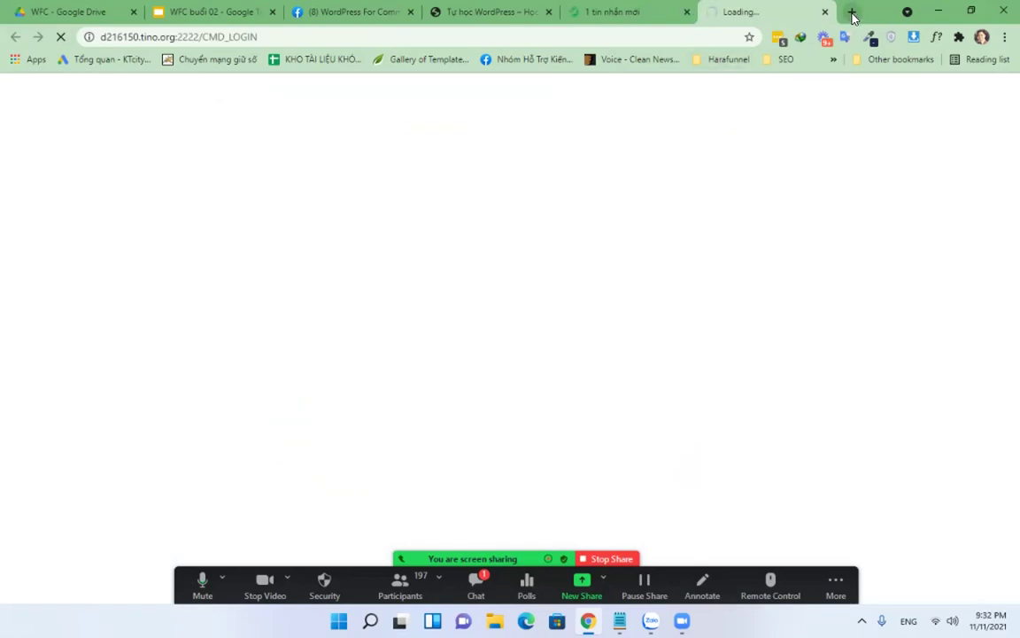
{"action": "left_click", "coordinate": [848, 11]}
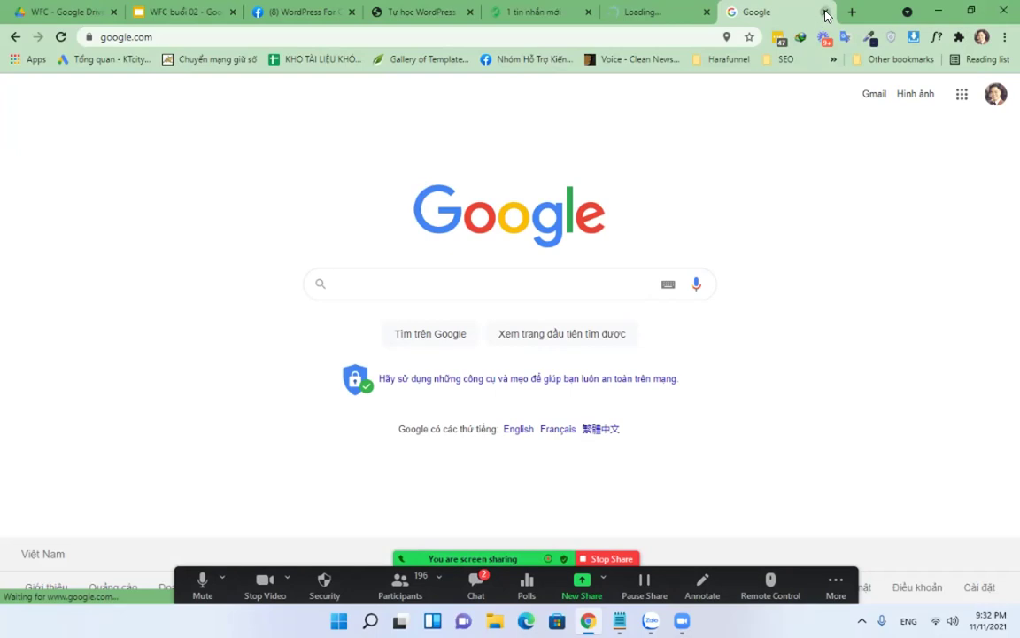
{"action": "left_click", "coordinate": [825, 13]}
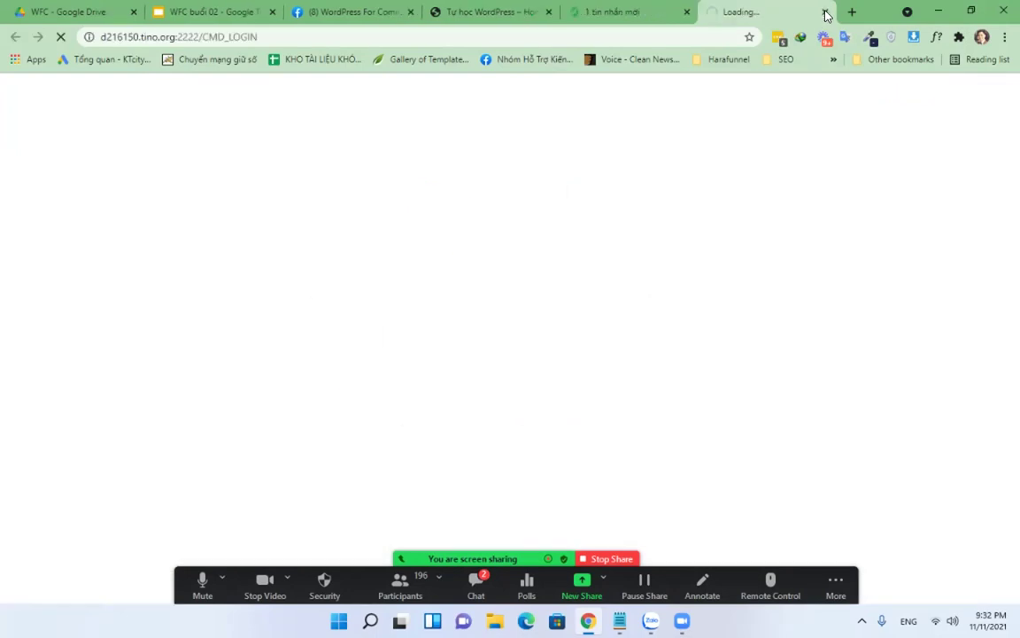
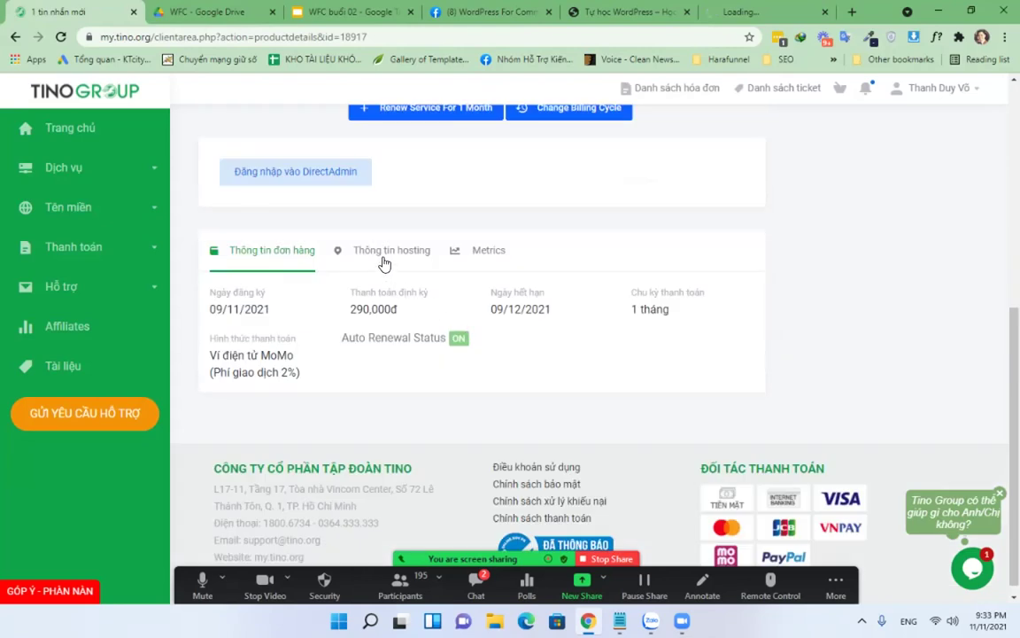
{"action": "scroll", "coordinate": [386, 266], "scroll_direction": "down", "scroll_amount": 3}
Review the service's Thông tin hosting details and its Metrics usage figures
{"action": "scroll", "coordinate": [385, 277], "scroll_direction": "up", "scroll_amount": 3}
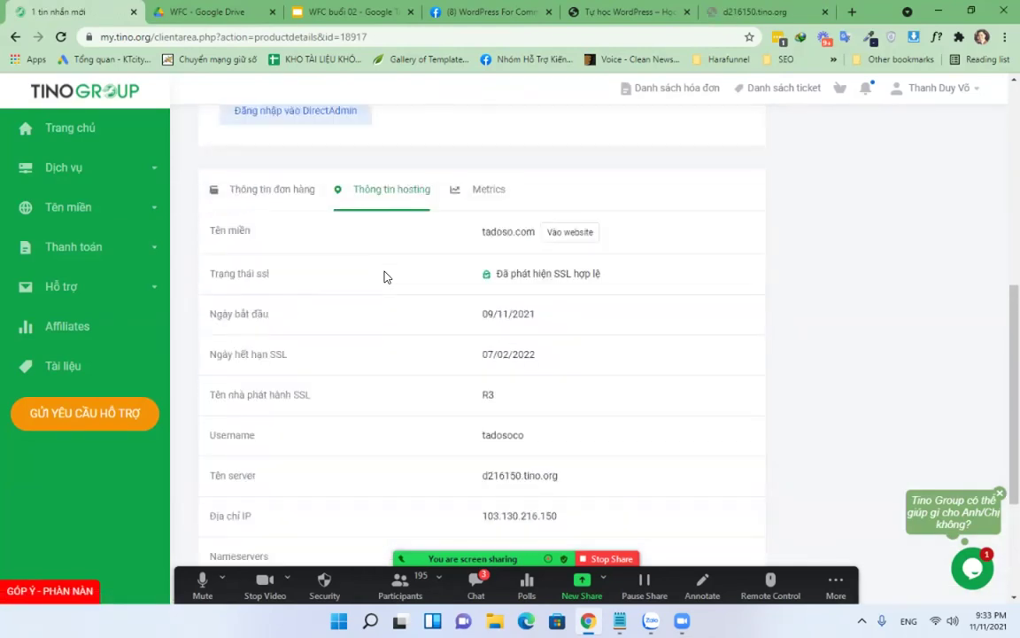
{"action": "left_click", "coordinate": [472, 197]}
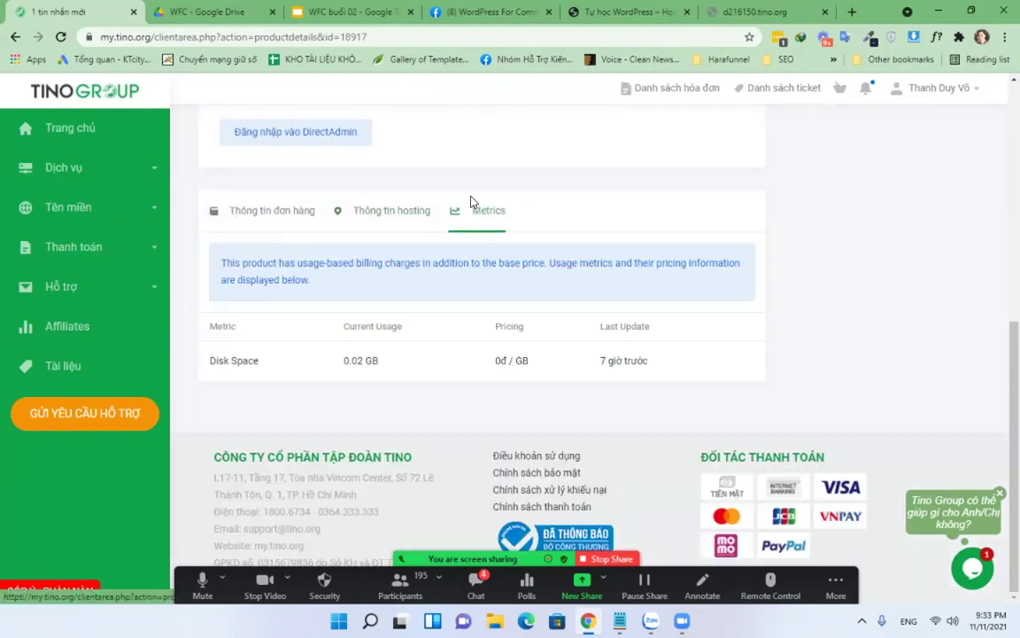
{"action": "scroll", "coordinate": [642, 364], "scroll_direction": "up", "scroll_amount": 3}
{"action": "scroll", "coordinate": [642, 363], "scroll_direction": "up", "scroll_amount": 1}
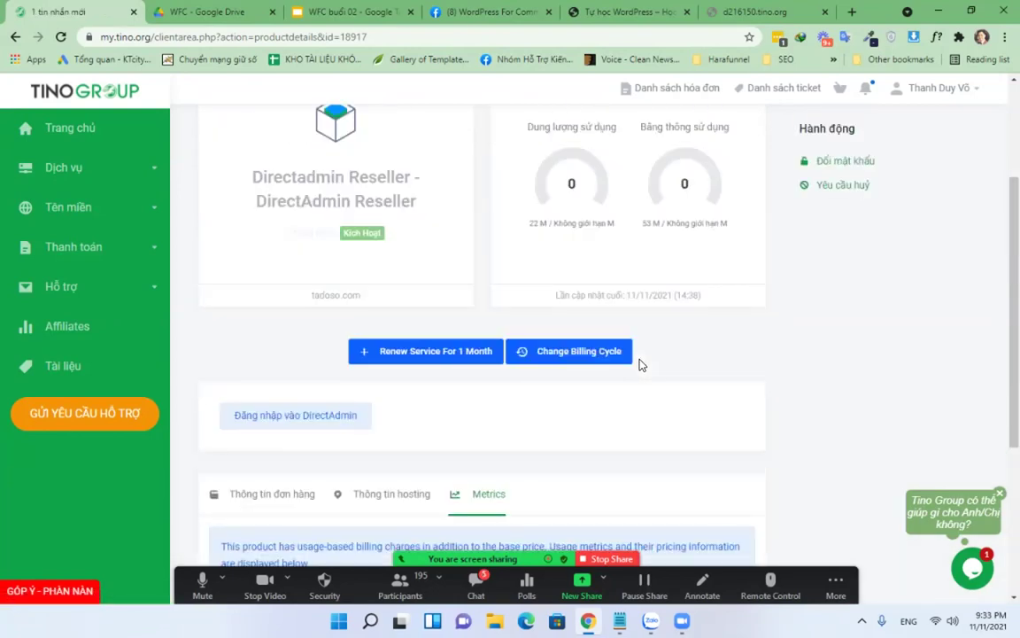
{"action": "scroll", "coordinate": [496, 358], "scroll_direction": "up", "scroll_amount": 3}
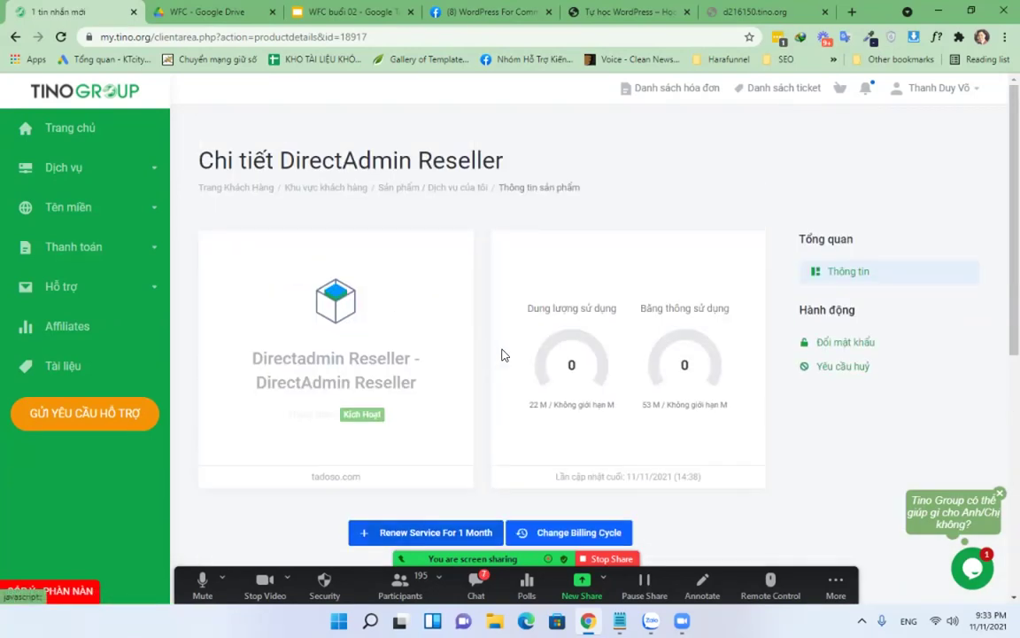
{"action": "left_click", "coordinate": [60, 36]}
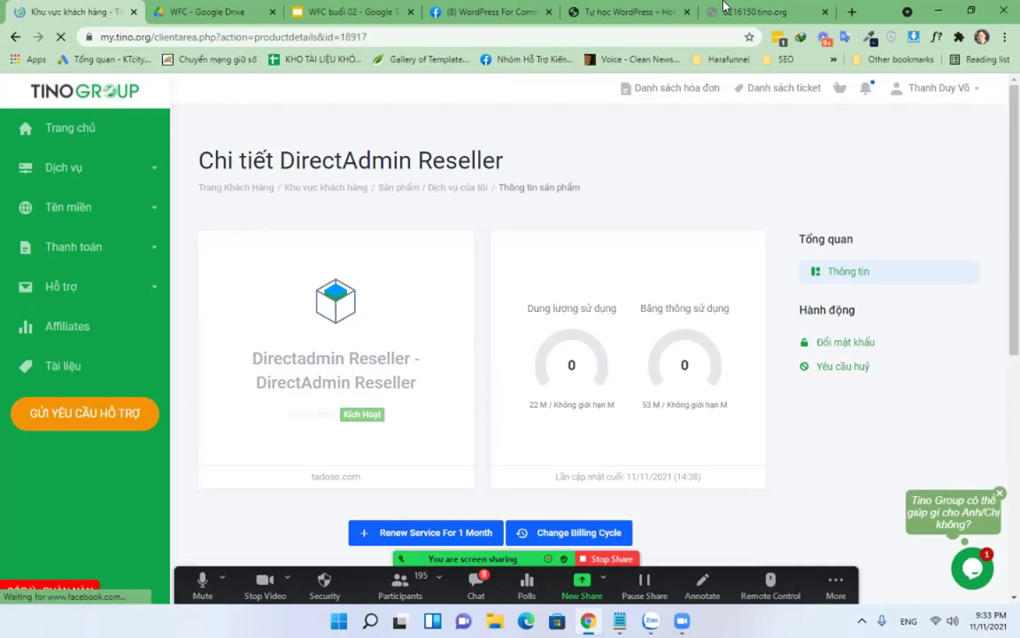
{"action": "left_click", "coordinate": [753, 12]}
{"action": "left_click", "coordinate": [60, 37]}
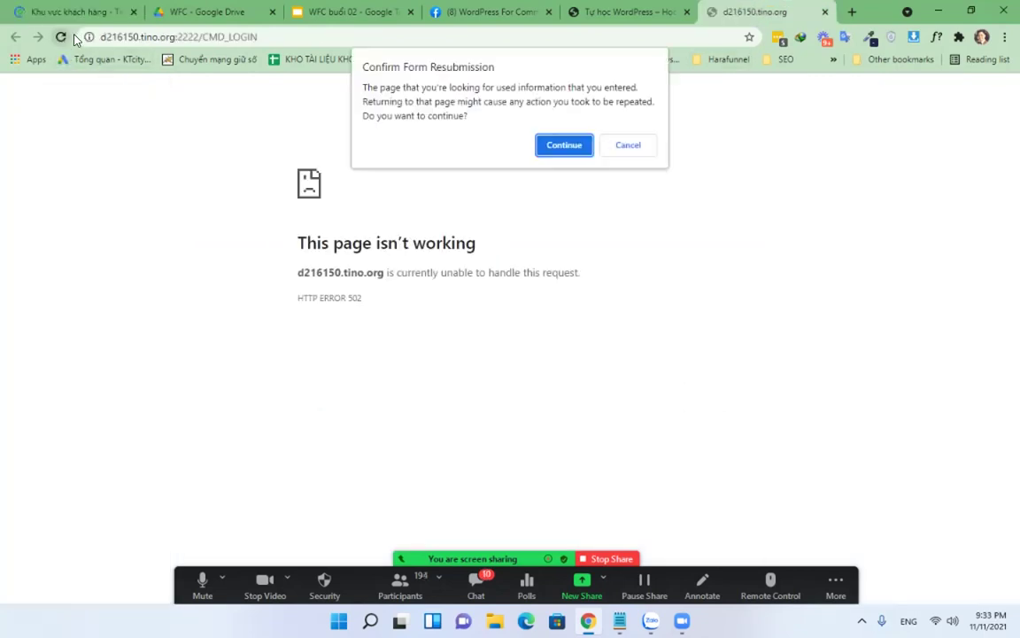
Close the failing DirectAdmin tab and log in again via Đăng nhập vào DirectAdmin
{"action": "left_click", "coordinate": [628, 144]}
{"action": "middle_click", "coordinate": [744, 13]}
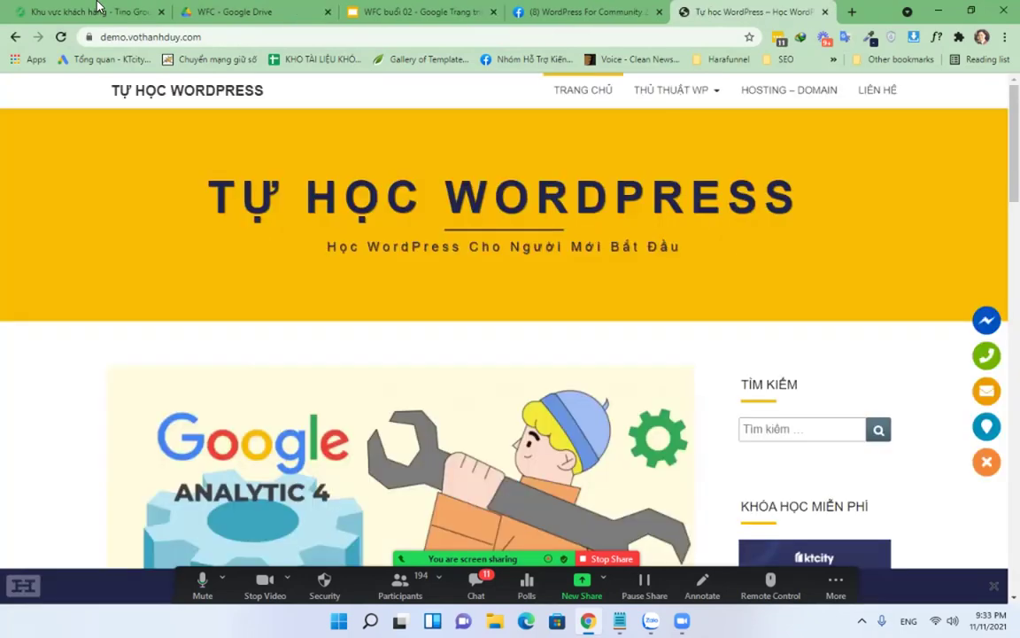
{"action": "left_click", "coordinate": [88, 11]}
{"action": "scroll", "coordinate": [363, 390], "scroll_direction": "down", "scroll_amount": 3}
{"action": "left_click", "coordinate": [316, 312]}
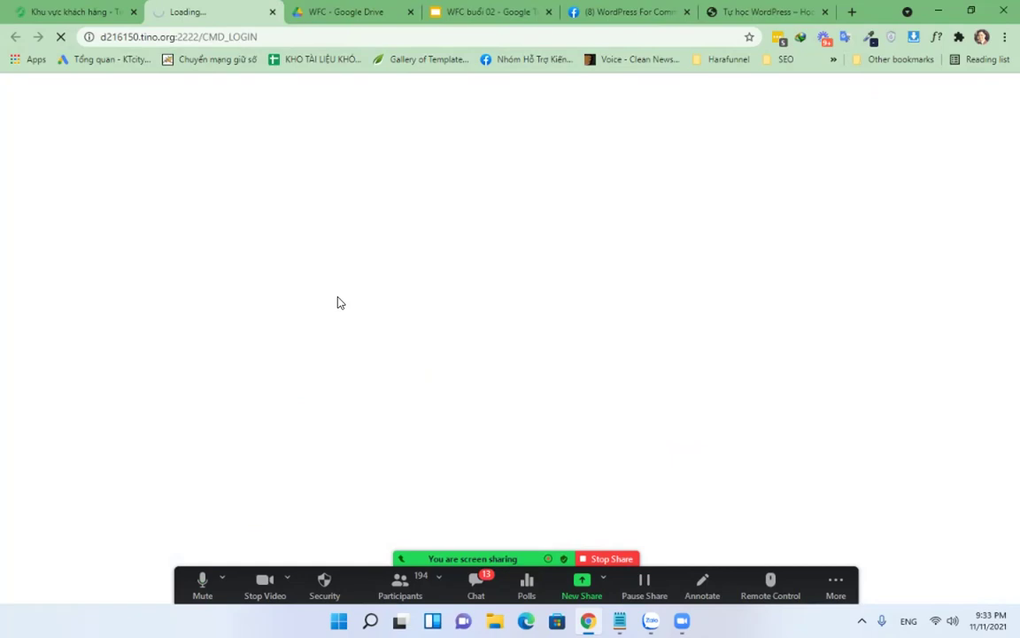
Try the DirectAdmin server address in an Incognito window, then close it
{"action": "left_click_drag", "start_coordinate": [100, 37], "coordinate": [232, 37]}
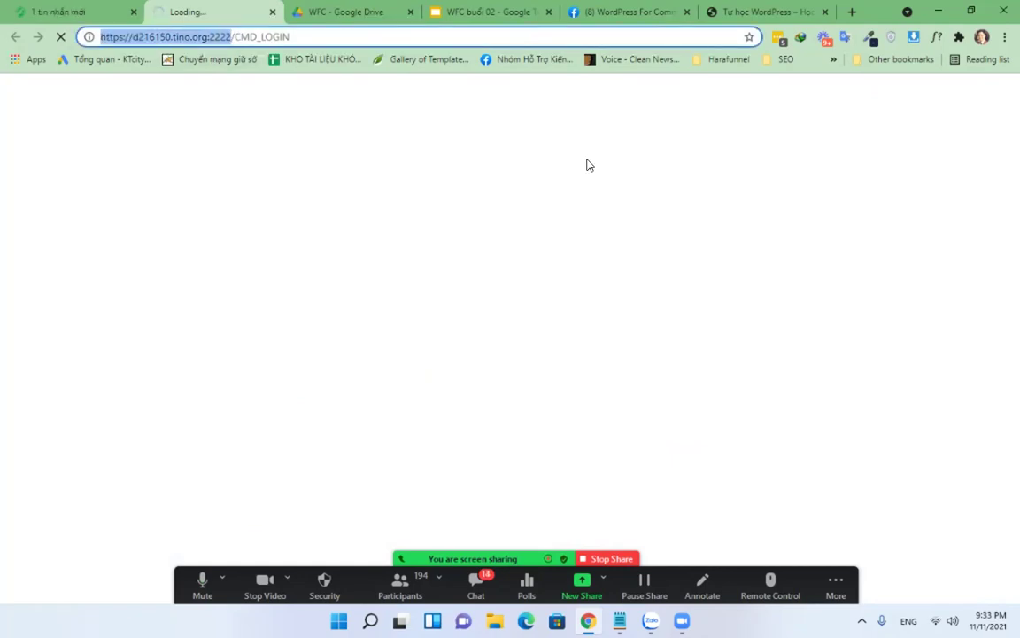
{"action": "key", "text": "ctrl+c"}
{"action": "key", "text": "ctrl+shift+n"}
{"action": "key", "text": "ctrl+v"}
{"action": "key", "text": "Return"}
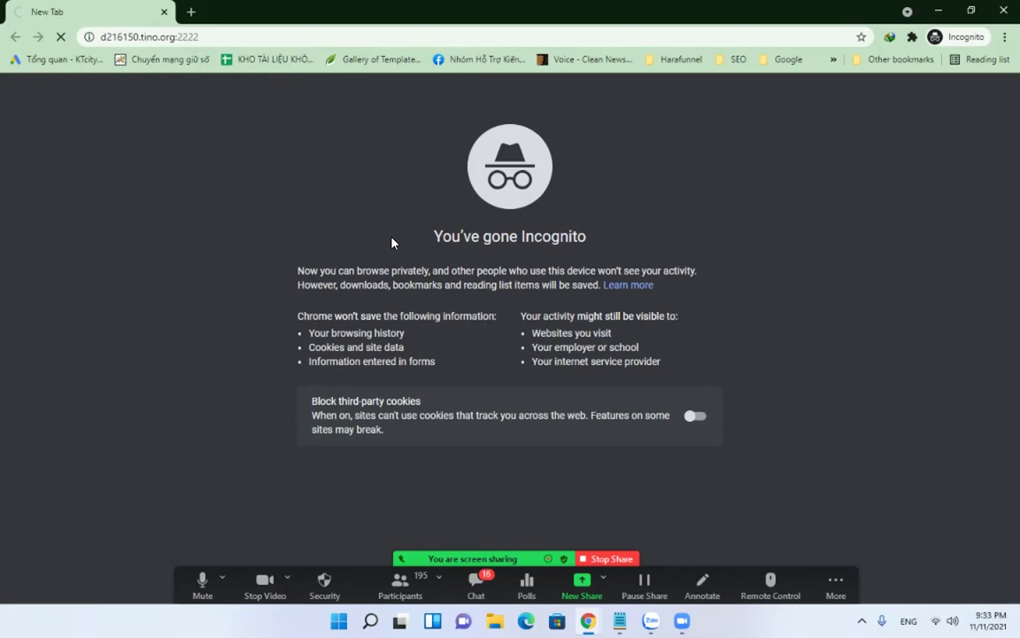
{"action": "left_click", "coordinate": [164, 12]}
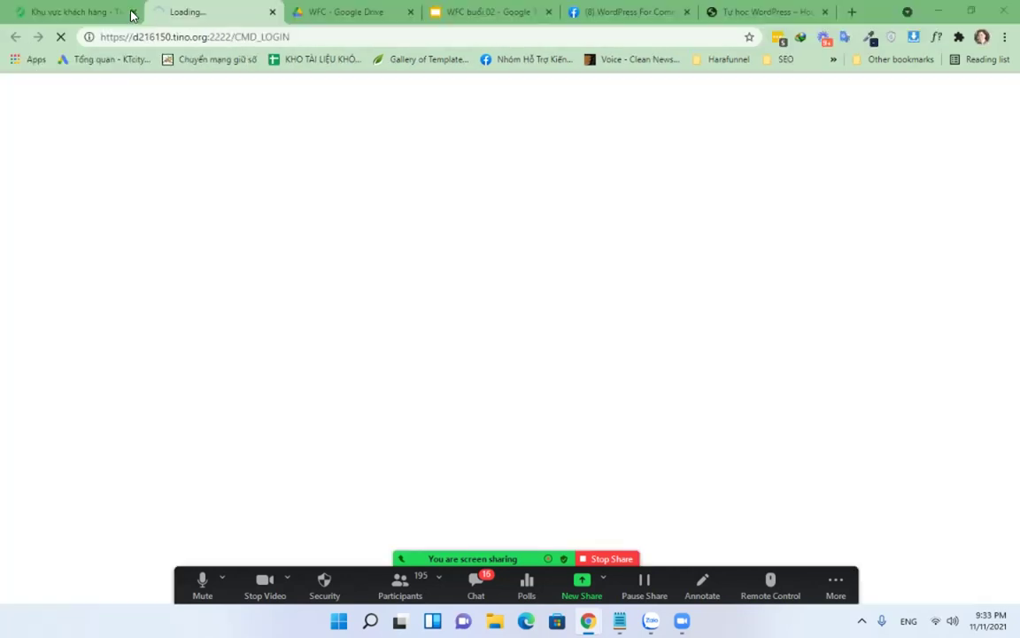
{"action": "left_click", "coordinate": [34, 11]}
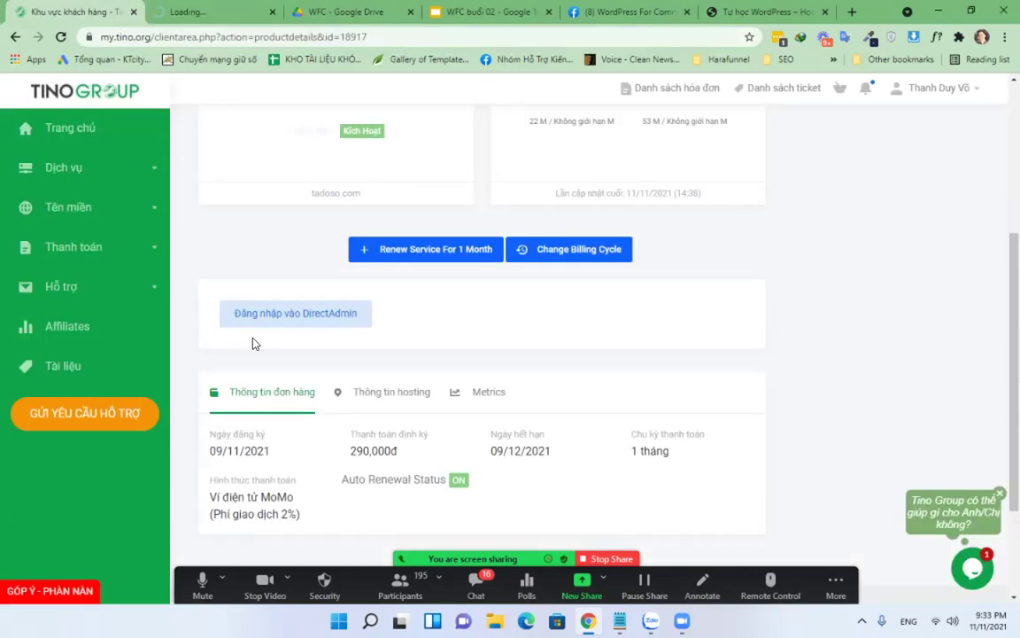
Go to Hỗ trợ > Hỗ trợ to reach the new support request page
{"action": "left_click", "coordinate": [62, 288]}
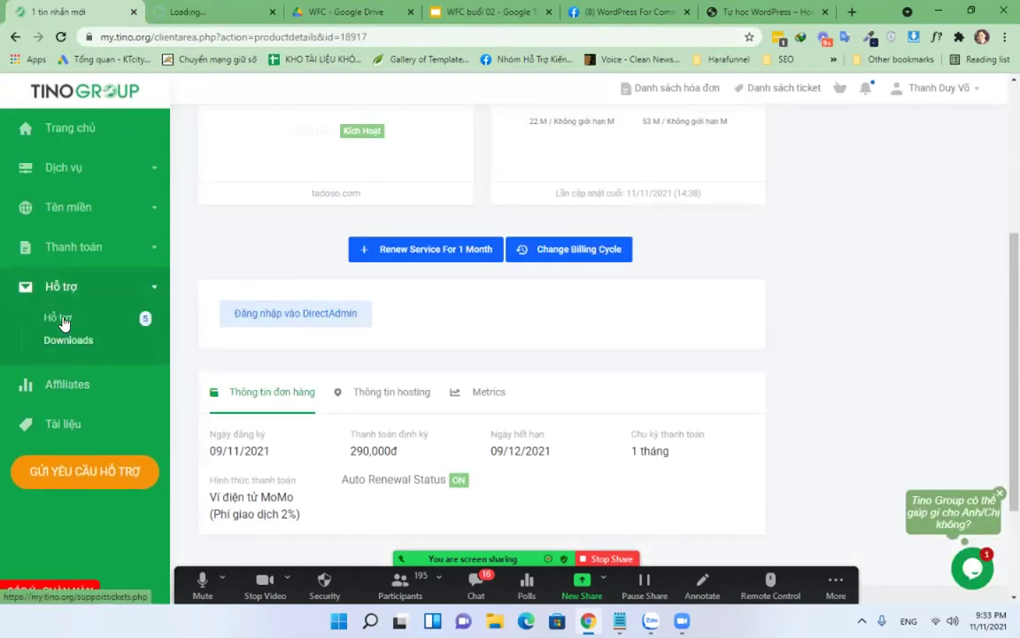
{"action": "left_click", "coordinate": [62, 318]}
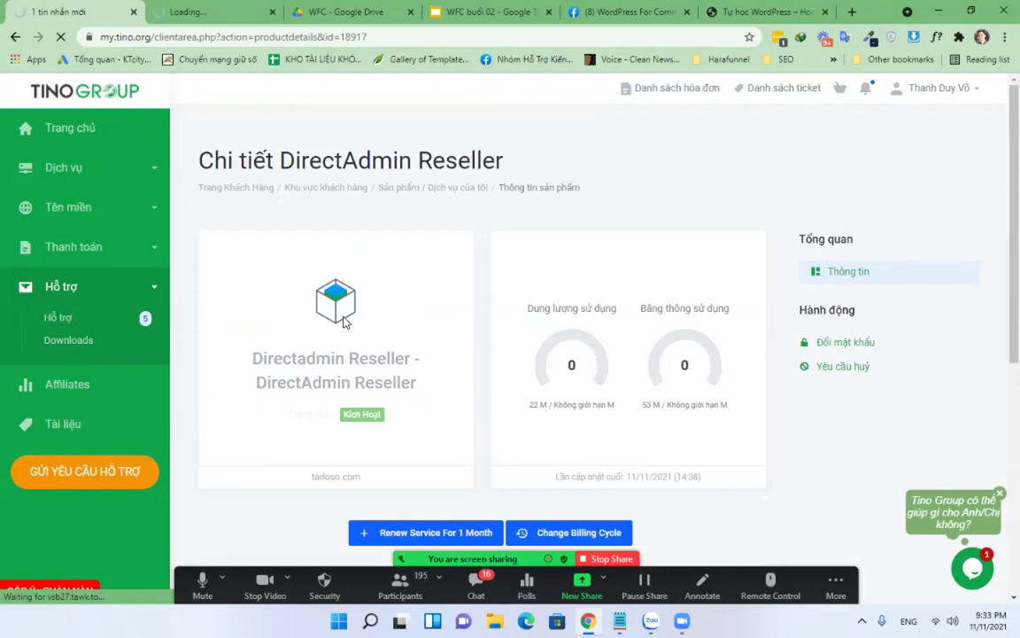
{"action": "left_click", "coordinate": [262, 17]}
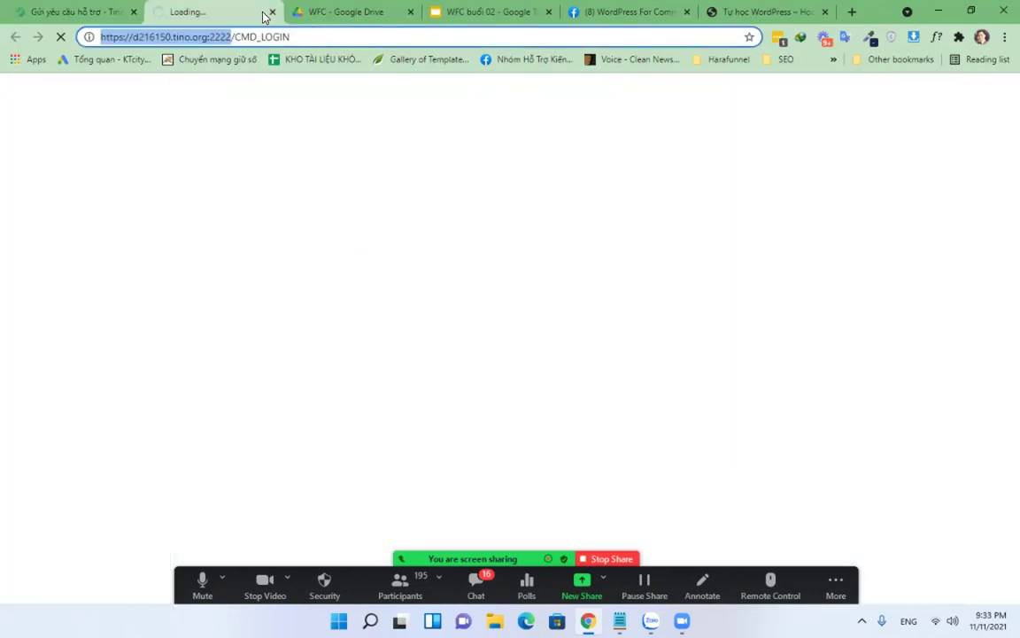
{"action": "left_click", "coordinate": [74, 11]}
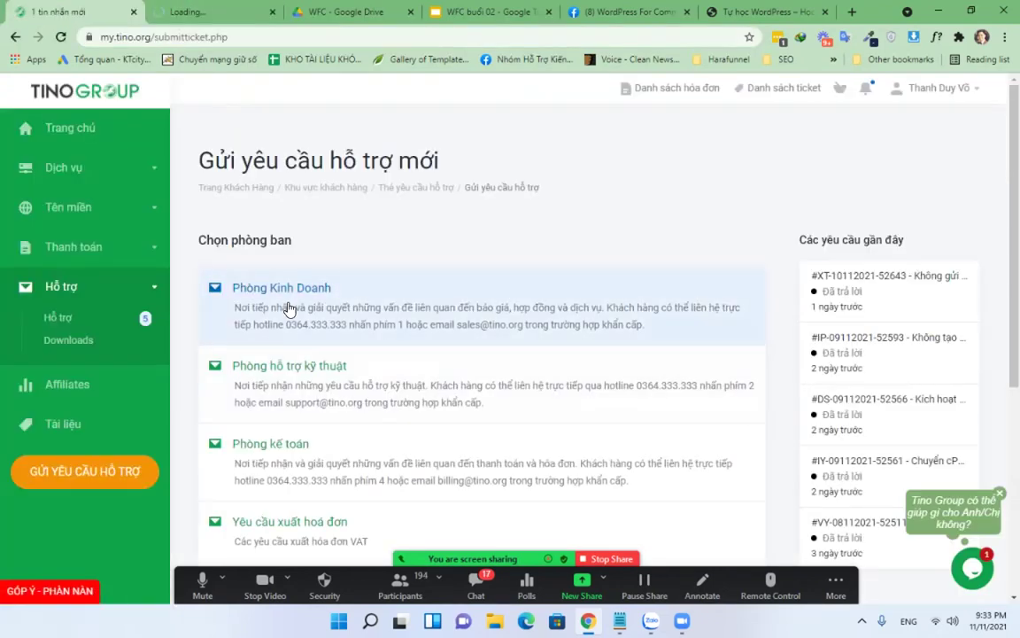
Choose Phòng hỗ trợ kỹ thuật, link the DirectAdmin Reseller service, and set priority Cao
{"action": "left_click", "coordinate": [291, 365]}
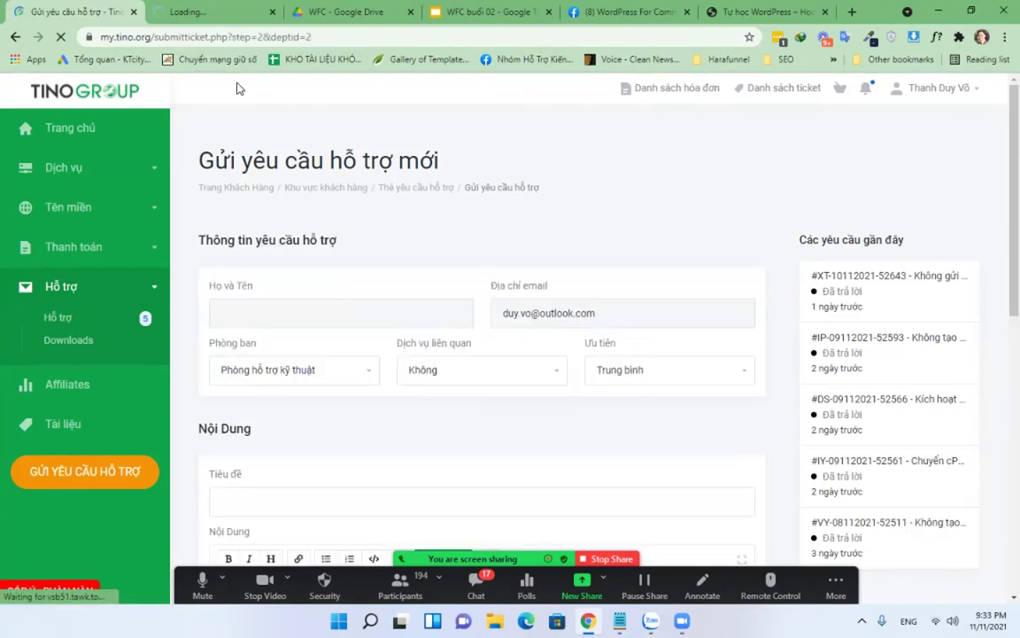
{"action": "left_click", "coordinate": [317, 371]}
{"action": "left_click", "coordinate": [438, 370]}
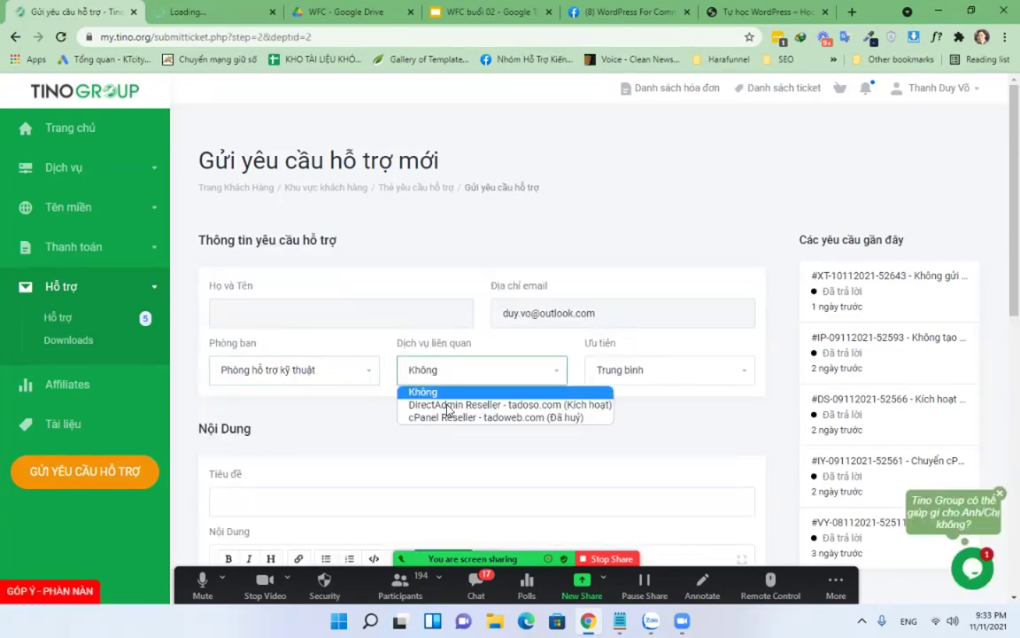
{"action": "left_click", "coordinate": [452, 403]}
{"action": "left_click", "coordinate": [641, 370]}
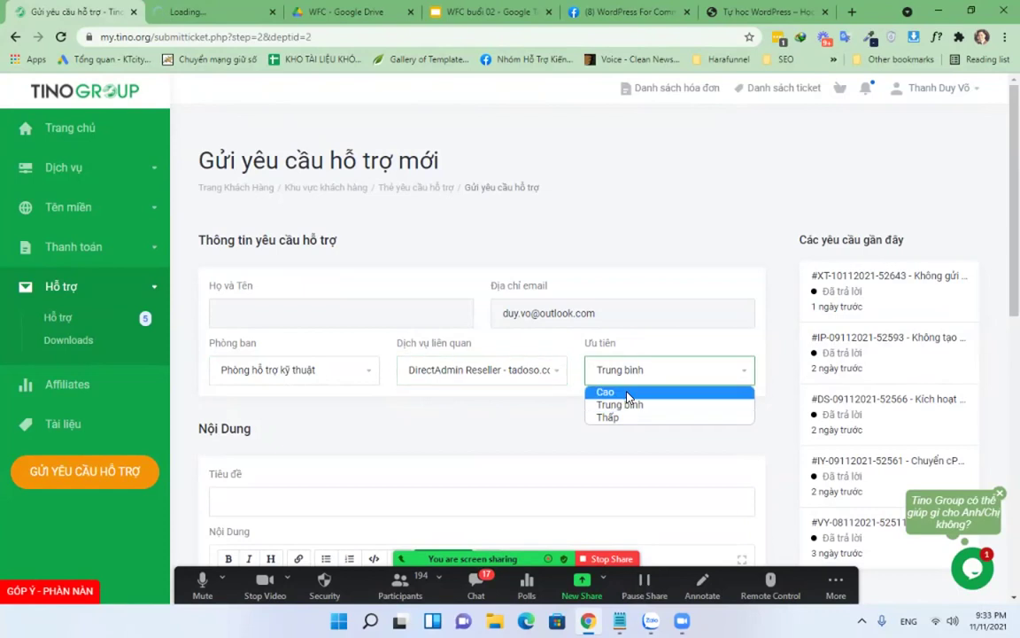
{"action": "left_click", "coordinate": [603, 389]}
{"action": "scroll", "coordinate": [306, 363], "scroll_direction": "down", "scroll_amount": 3}
Title the ticket 'Không đăng nhập được DirectAdmin' and write a message asking support to check it
{"action": "left_click", "coordinate": [291, 282]}
{"action": "type", "text": "Không đ"}
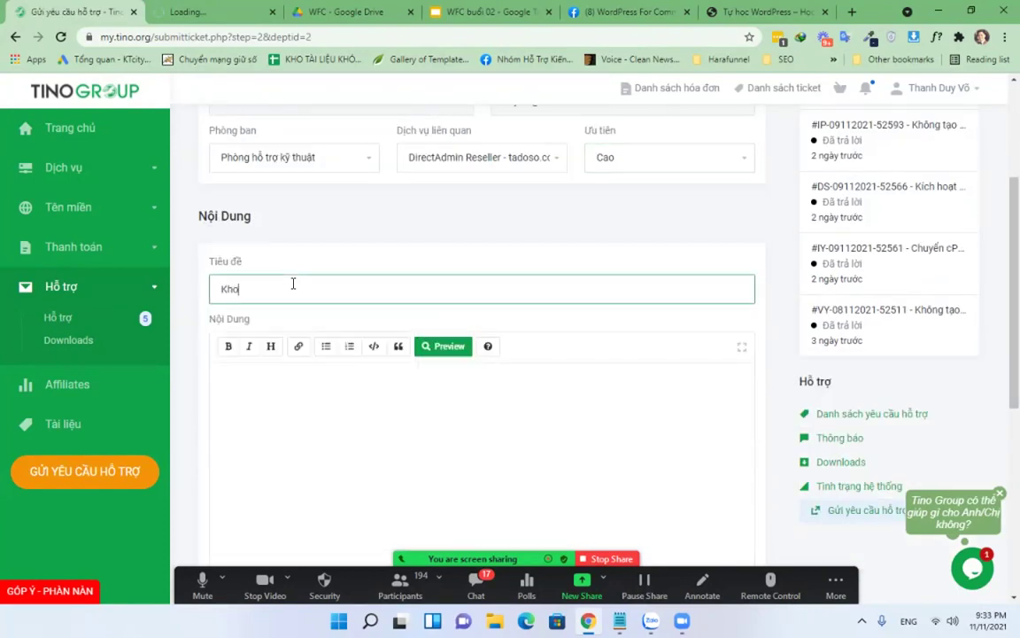
{"action": "type", "text": "ăng nhập"}
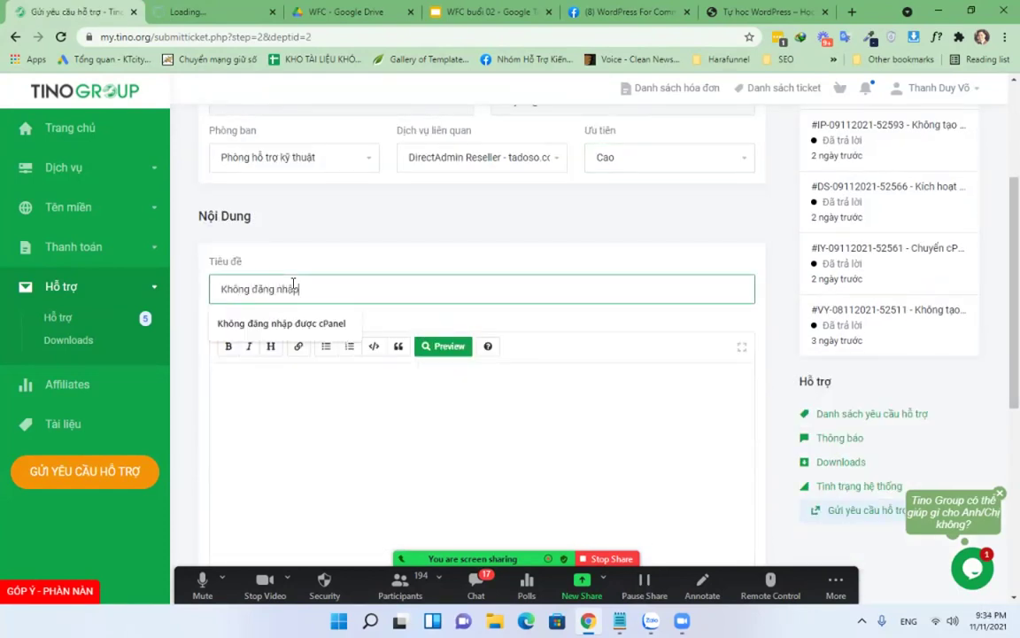
{"action": "type", "text": " được DirectAdmin"}
{"action": "key", "text": "Tab"}
{"action": "type", "text": "Hi em,Anh kh"}
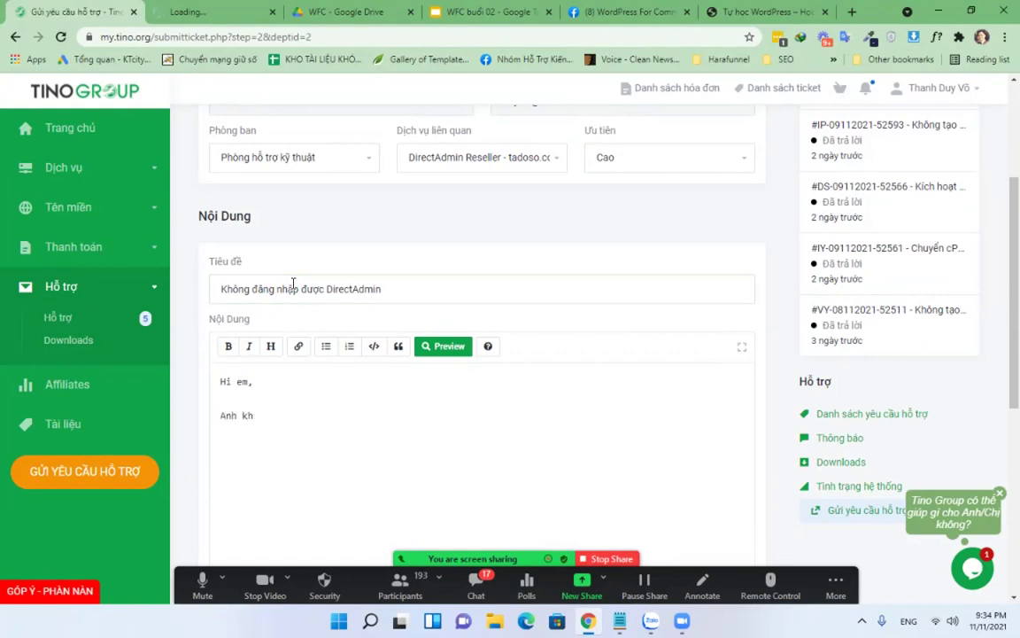
{"action": "type", "text": "ông vào đuoDir3e"}
{"action": "key", "text": "BackSpace"}
{"action": "key", "text": "BackSpace"}
{"action": "key", "text": "BackSpace"}
{"action": "type", "text": "tAdmin."}
{"action": "key", "text": "Return"}
{"action": "type", "text": "Em check giúp anh nhé.  Thanks em."}
Submit the ticket with Gửi Ngay and view the now-loaded DirectAdmin dashboard
{"action": "scroll", "coordinate": [319, 288], "scroll_direction": "down", "scroll_amount": 5}
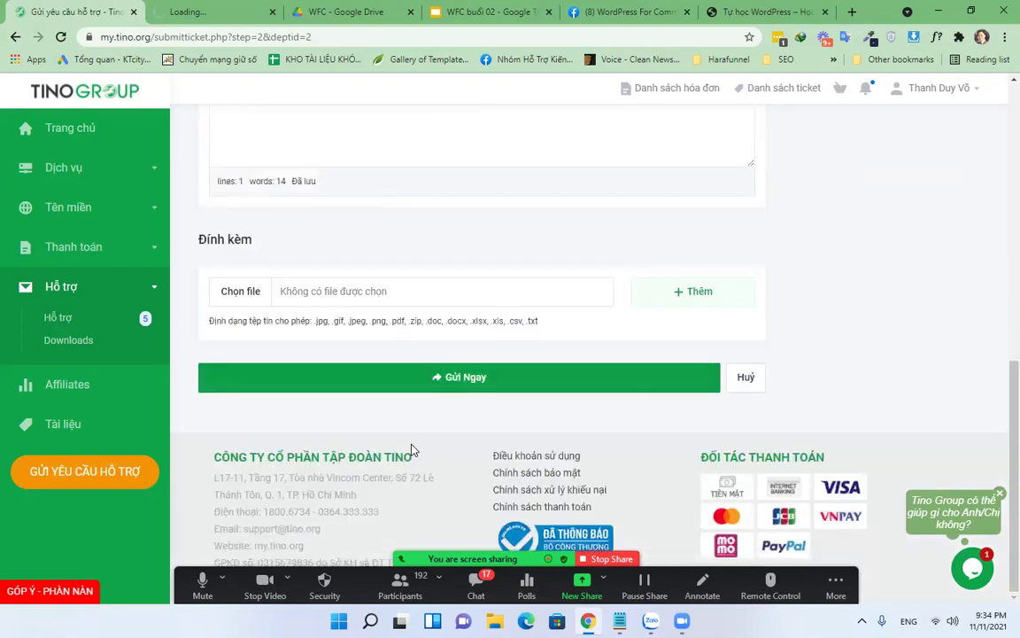
{"action": "left_click", "coordinate": [478, 381]}
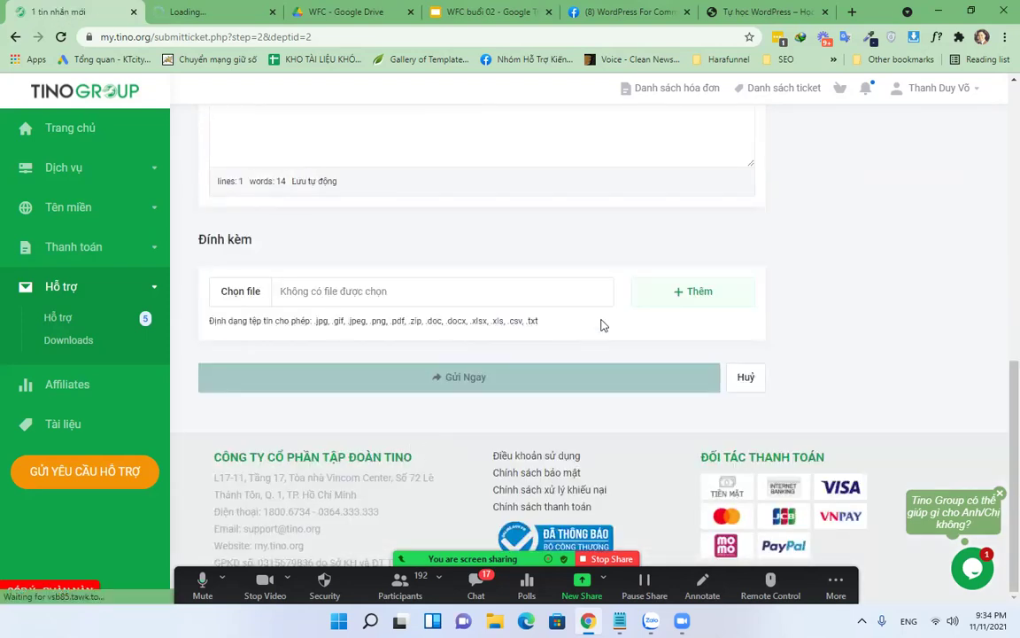
{"action": "left_click", "coordinate": [235, 11]}
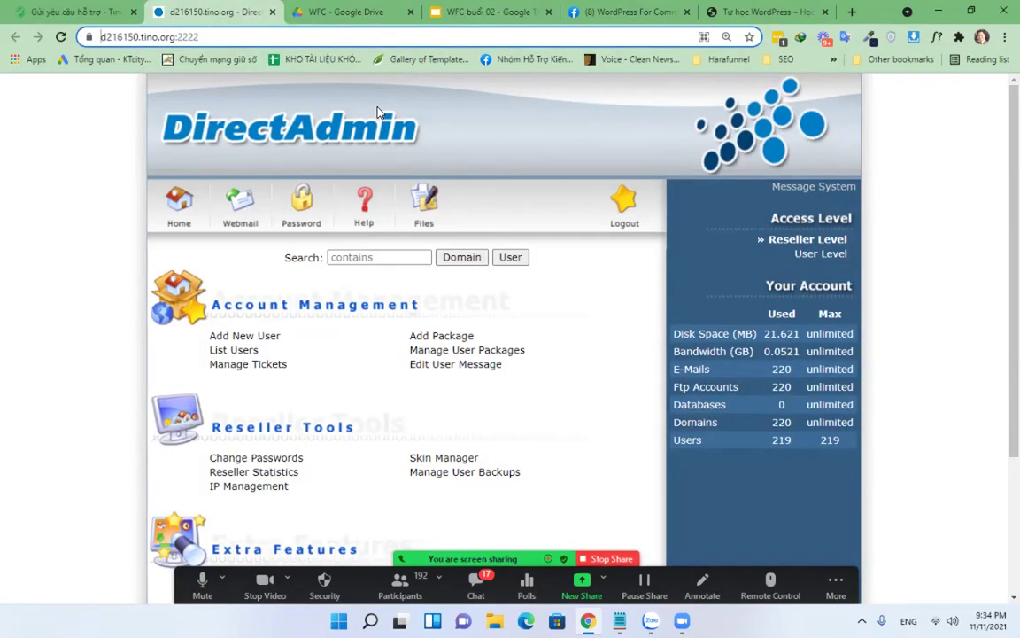
Move the DirectAdmin tab right, request List Users, and return to the ticket confirmation
{"action": "left_click_drag", "start_coordinate": [177, 9], "coordinate": [779, 10]}
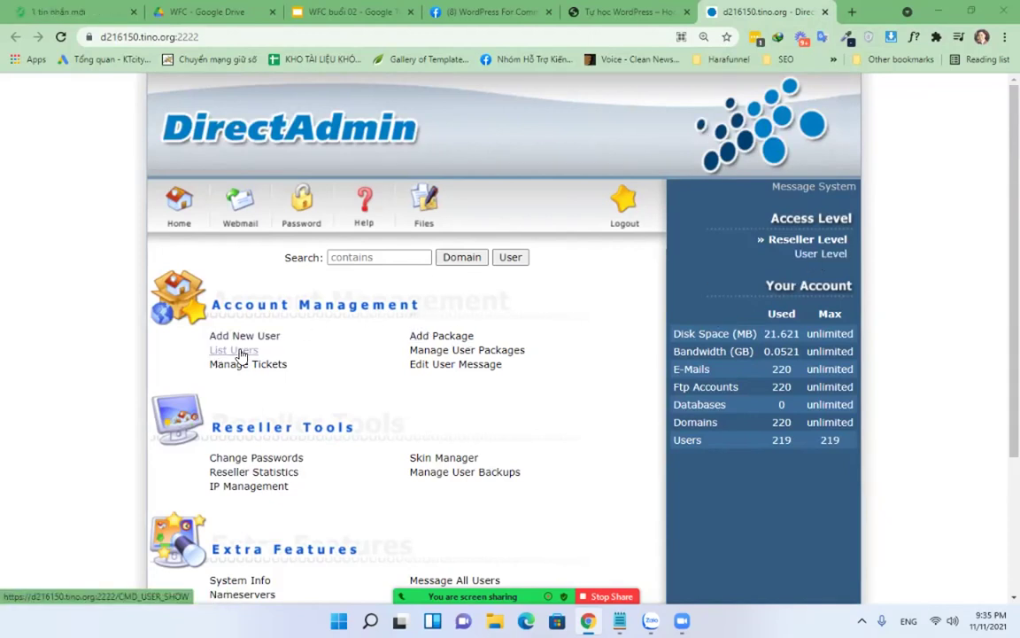
{"action": "left_click", "coordinate": [454, 373]}
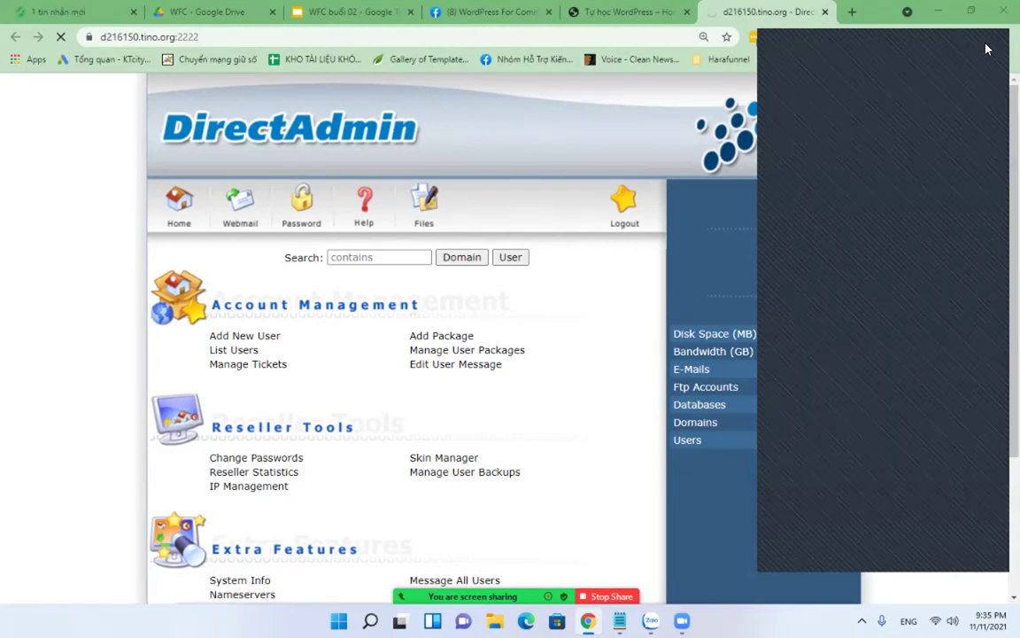
{"action": "left_click", "coordinate": [64, 10]}
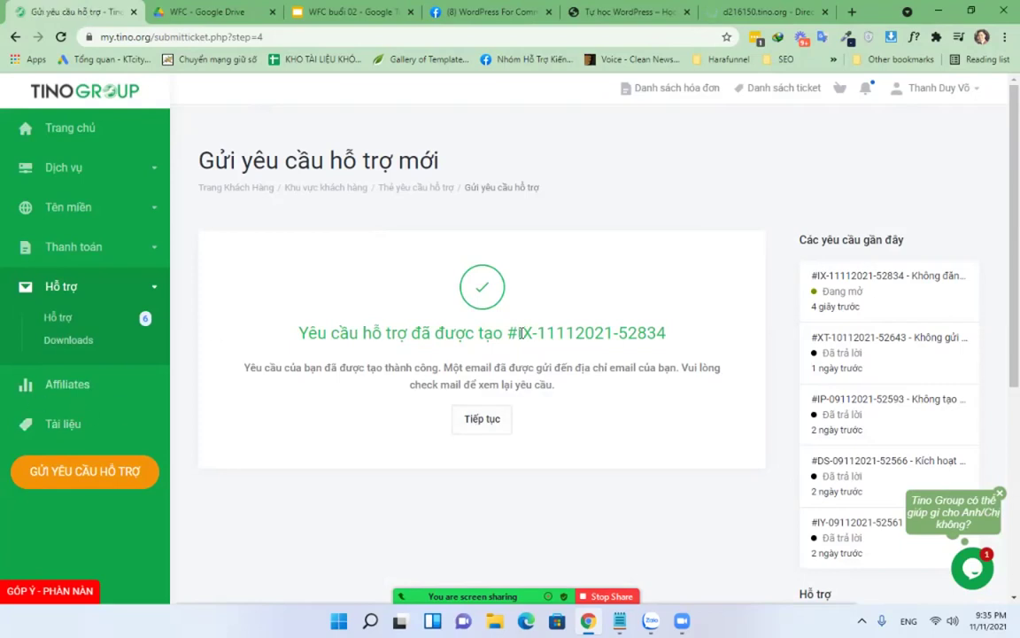
Open the new ticket via Tiếp tục, read the operator's reply, then return to DirectAdmin
{"action": "left_click", "coordinate": [475, 418]}
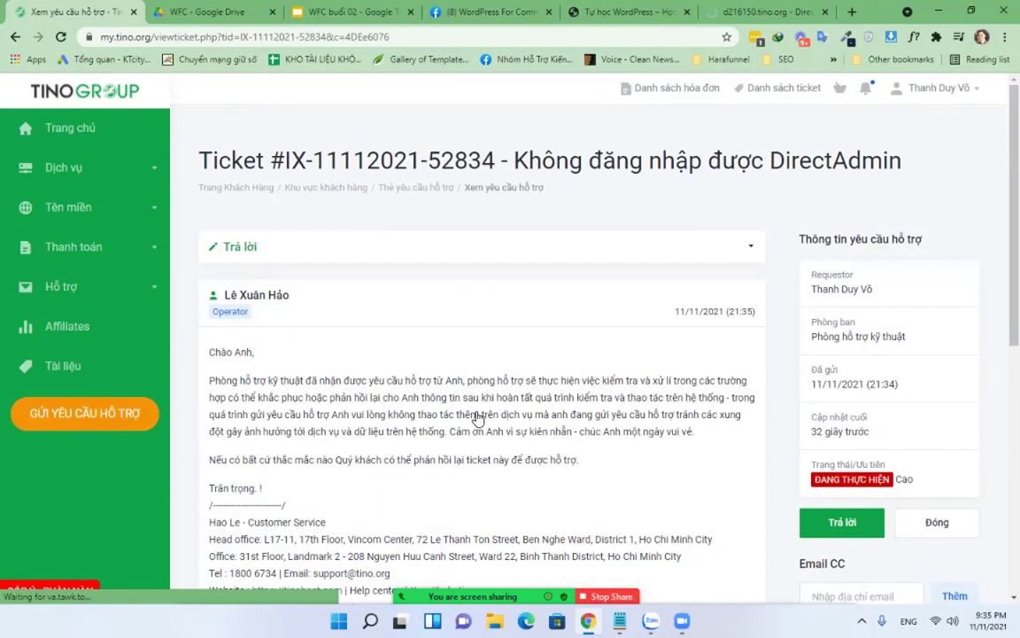
{"action": "scroll", "coordinate": [477, 418], "scroll_direction": "down", "scroll_amount": 1}
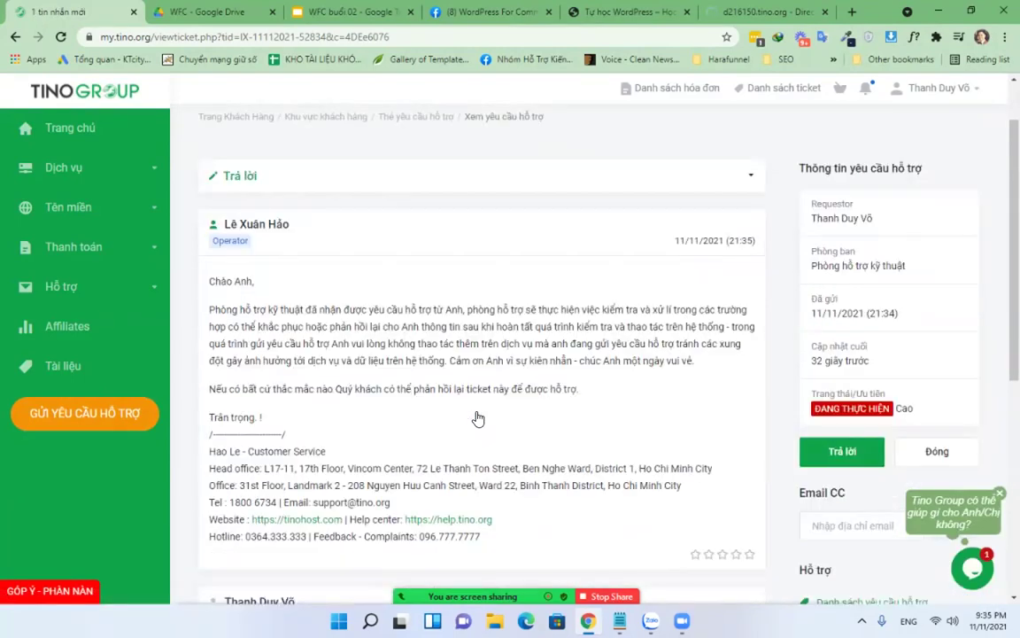
{"action": "scroll", "coordinate": [476, 418], "scroll_direction": "down", "scroll_amount": 3}
{"action": "scroll", "coordinate": [476, 412], "scroll_direction": "up", "scroll_amount": 3}
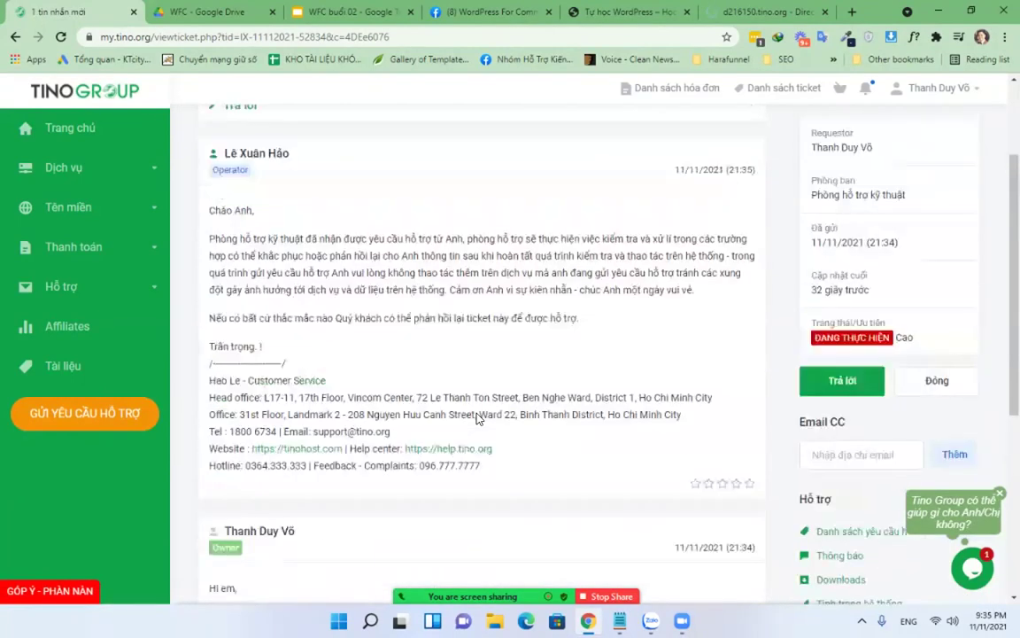
{"action": "left_click", "coordinate": [753, 12]}
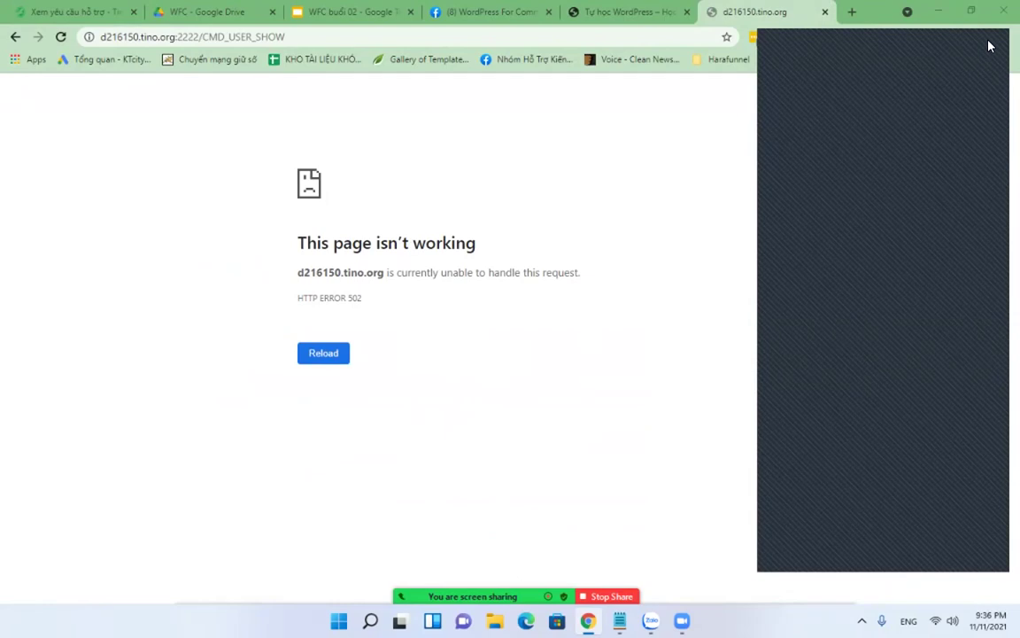
Reload the ticket and DirectAdmin tabs in turn; the panel still returns 502
{"action": "left_click", "coordinate": [77, 11]}
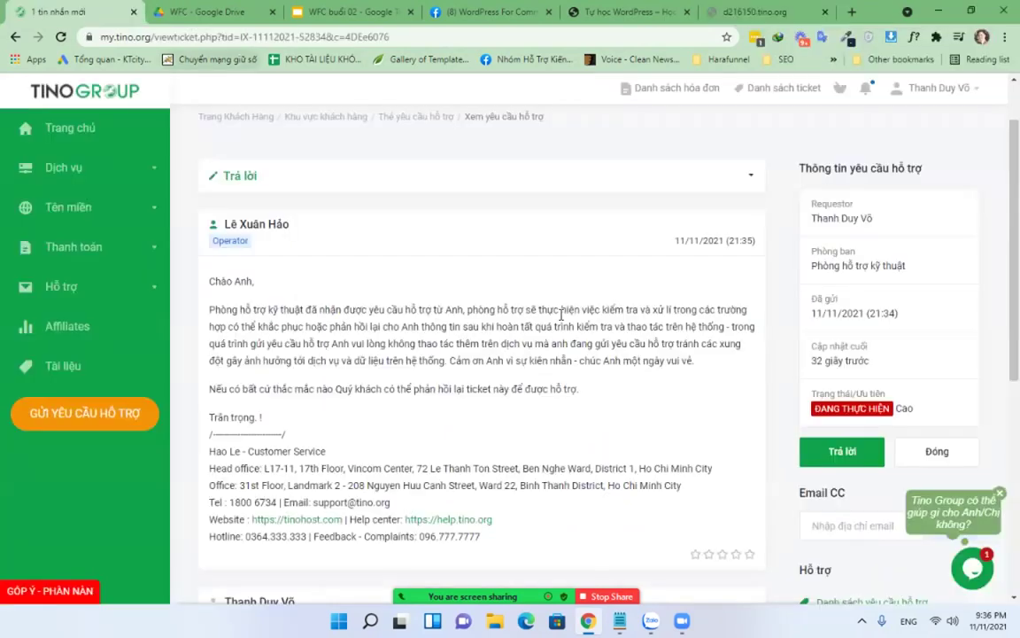
{"action": "left_click", "coordinate": [357, 36]}
{"action": "key", "text": "Return"}
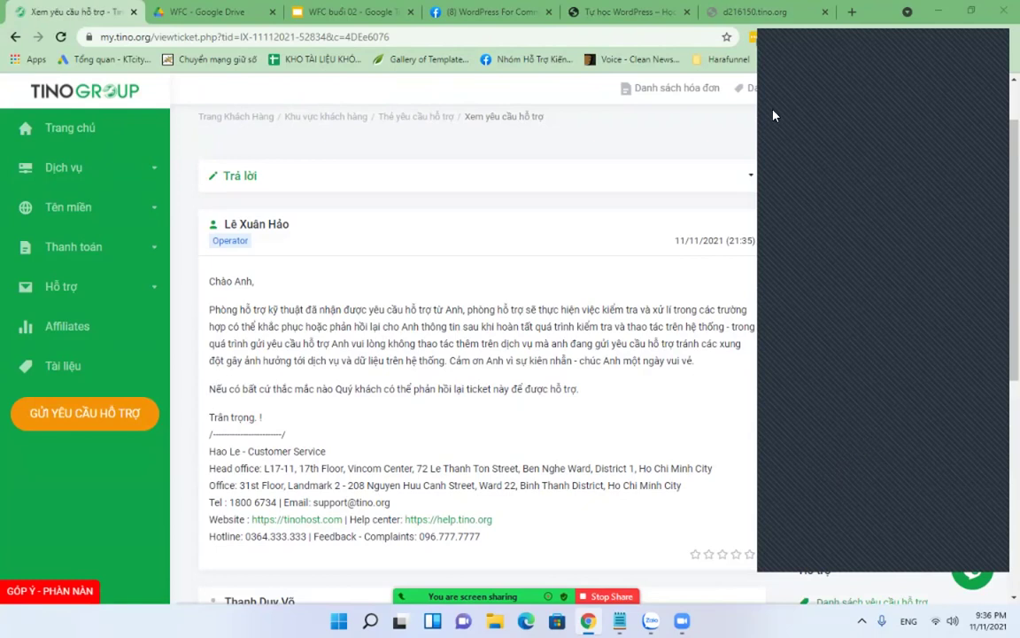
{"action": "left_click", "coordinate": [760, 9]}
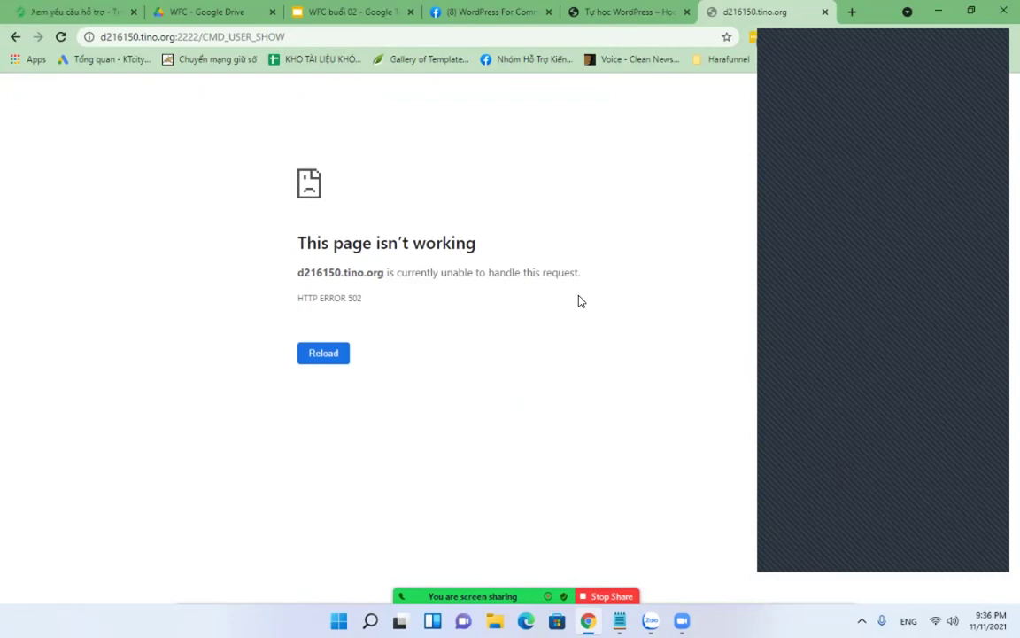
{"action": "key", "text": "F5"}
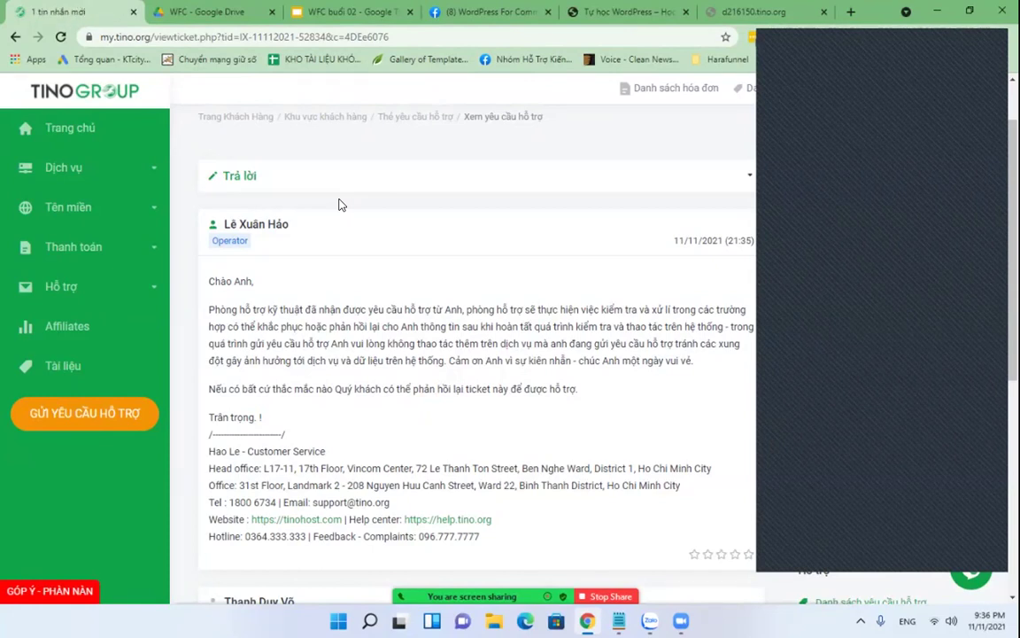
{"action": "scroll", "coordinate": [615, 338], "scroll_direction": "up", "scroll_amount": 1}
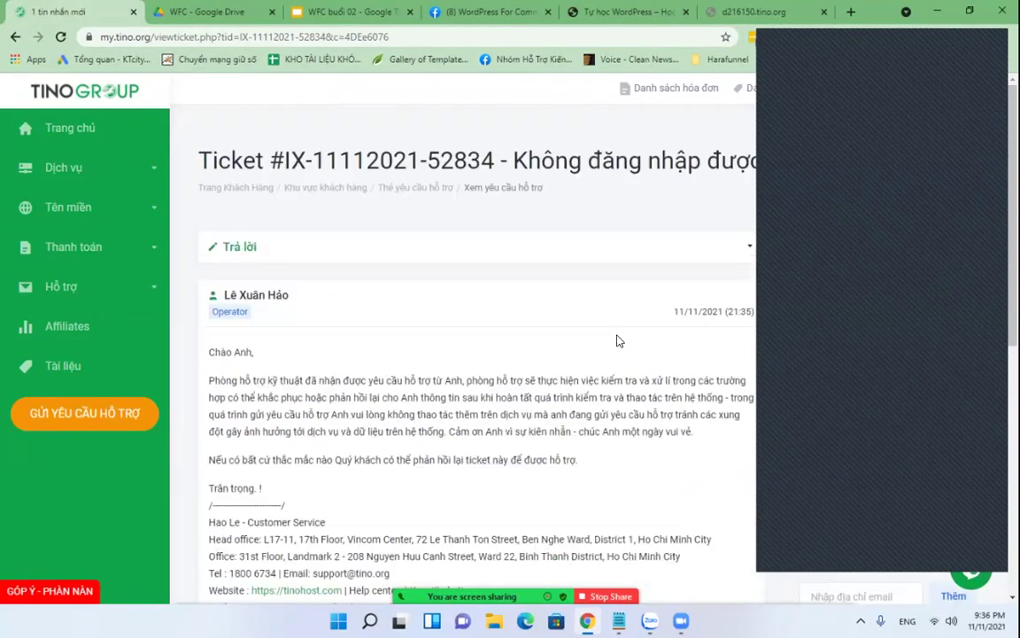
{"action": "scroll", "coordinate": [617, 337], "scroll_direction": "down", "scroll_amount": 2}
{"action": "left_click", "coordinate": [730, 9]}
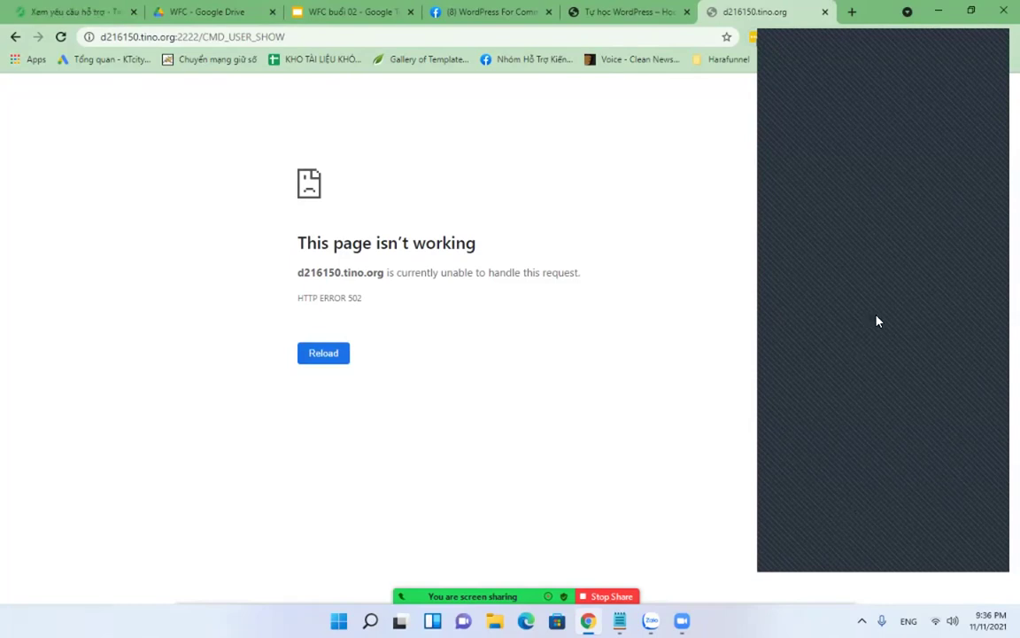
{"action": "mouse_move", "coordinate": [470, 597]}
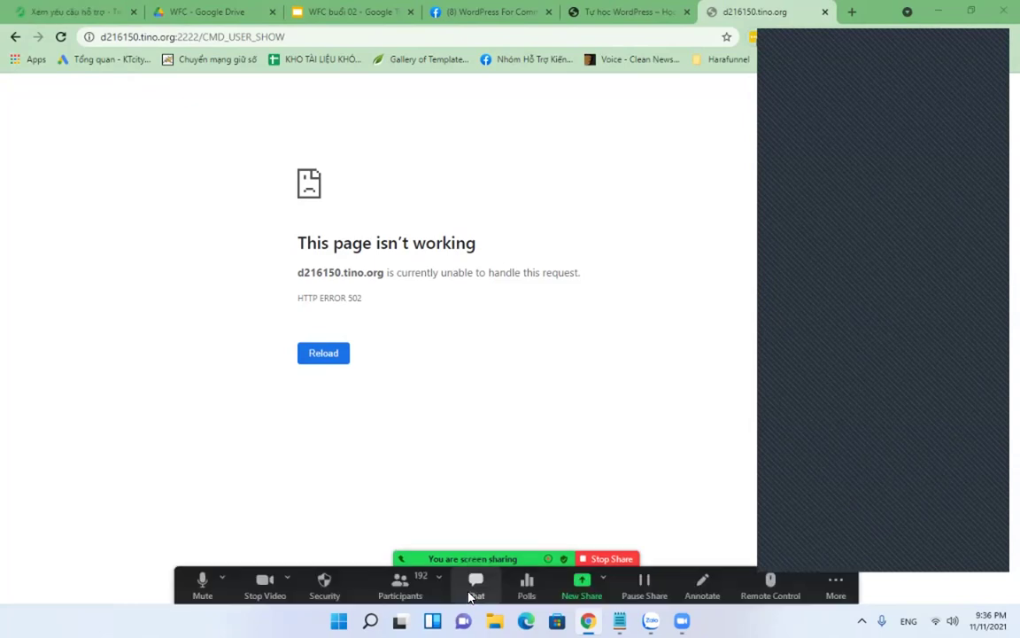
{"action": "left_click", "coordinate": [78, 8]}
{"action": "scroll", "coordinate": [440, 243], "scroll_direction": "up", "scroll_amount": 1}
{"action": "scroll", "coordinate": [447, 266], "scroll_direction": "down", "scroll_amount": 1}
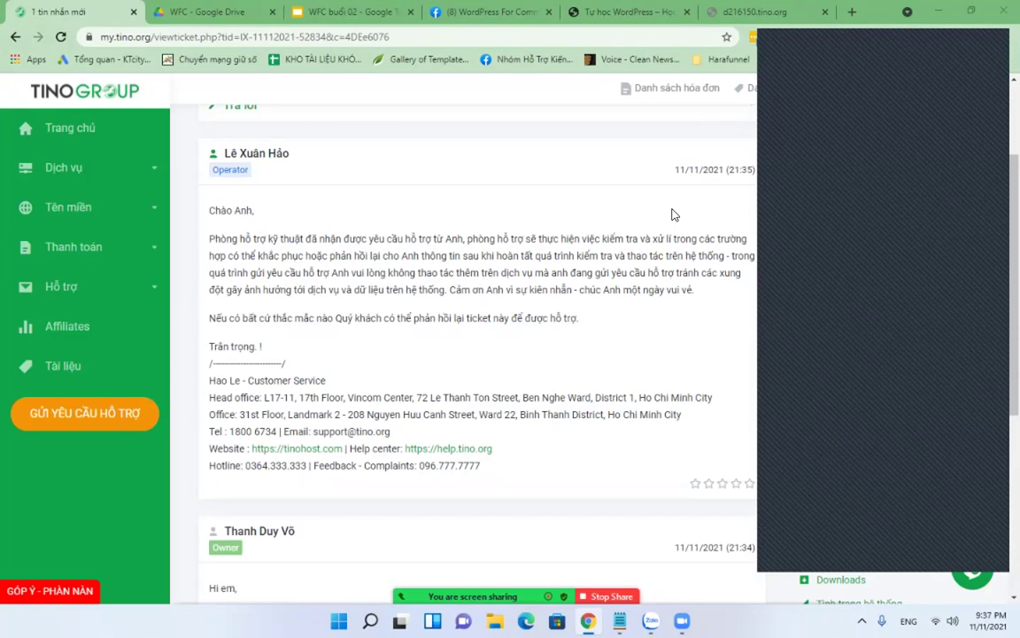
Look up songthanhthoi.tk on dnschecker.org and confirm it resolves to 103.130.216.174 worldwide
{"action": "left_click", "coordinate": [852, 12]}
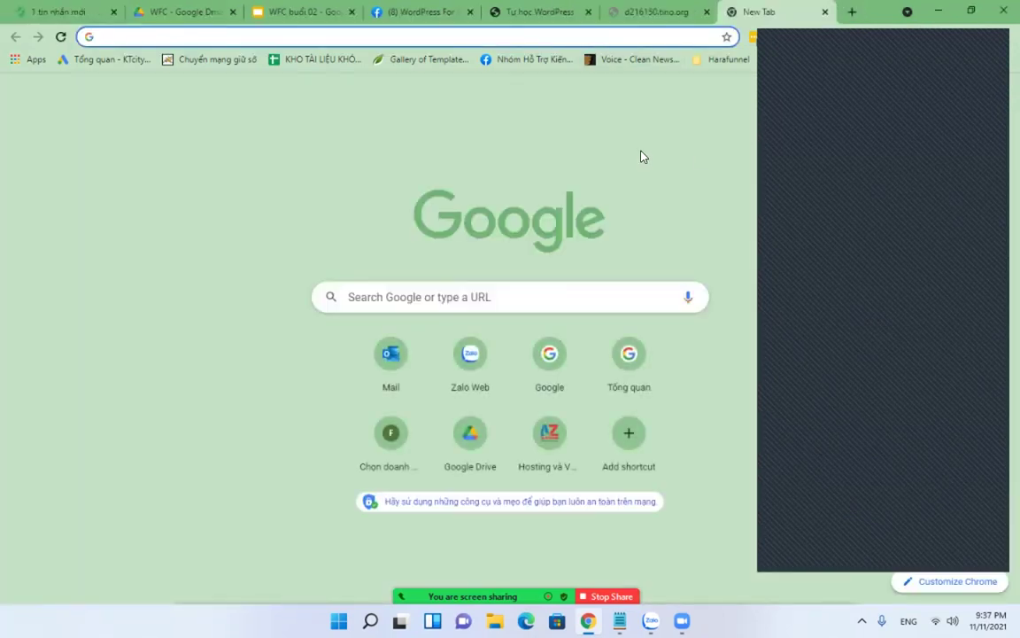
{"action": "type", "text": "dnschecker.org"}
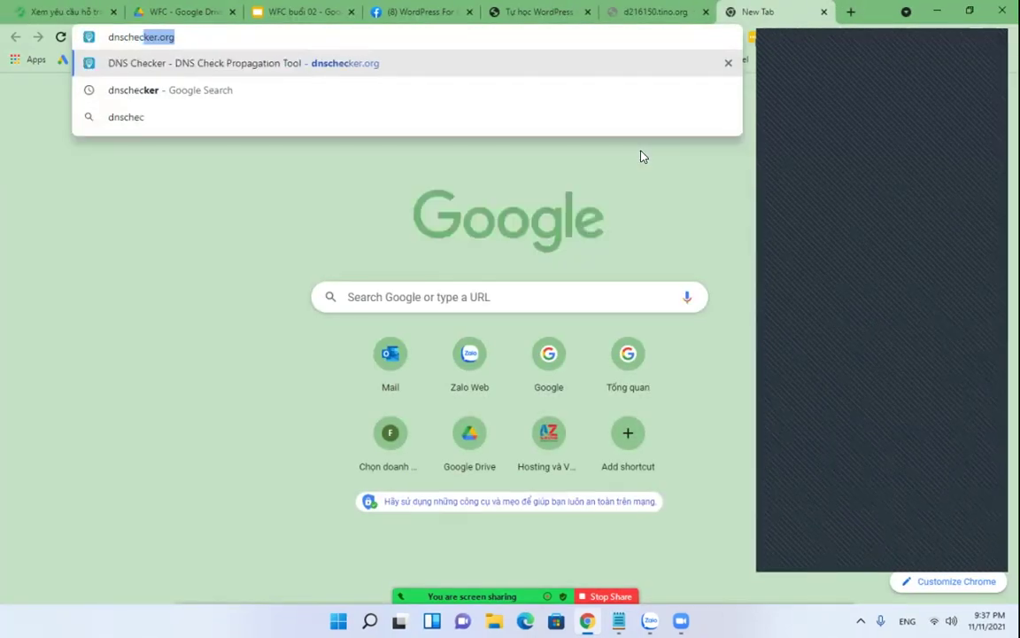
{"action": "key", "text": "Return"}
{"action": "left_click", "coordinate": [109, 217]}
{"action": "key", "text": "Down"}
{"action": "key", "text": "Return"}
{"action": "left_click", "coordinate": [289, 217]}
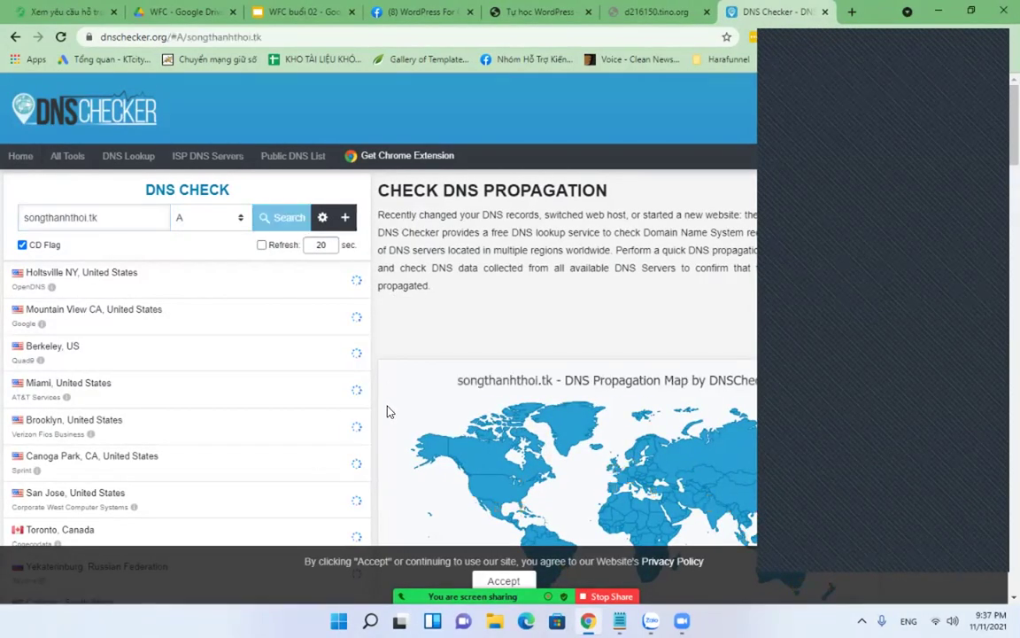
{"action": "scroll", "coordinate": [341, 410], "scroll_direction": "down", "scroll_amount": 5}
{"action": "scroll", "coordinate": [342, 410], "scroll_direction": "down", "scroll_amount": 5}
{"action": "scroll", "coordinate": [345, 406], "scroll_direction": "up", "scroll_amount": 12}
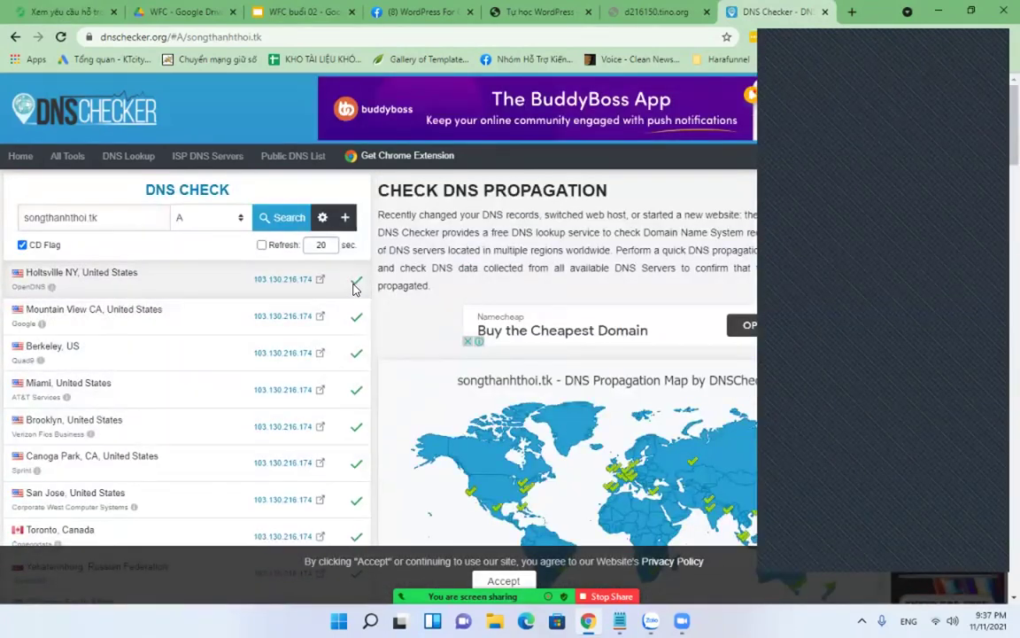
{"action": "scroll", "coordinate": [353, 416], "scroll_direction": "down", "scroll_amount": 5}
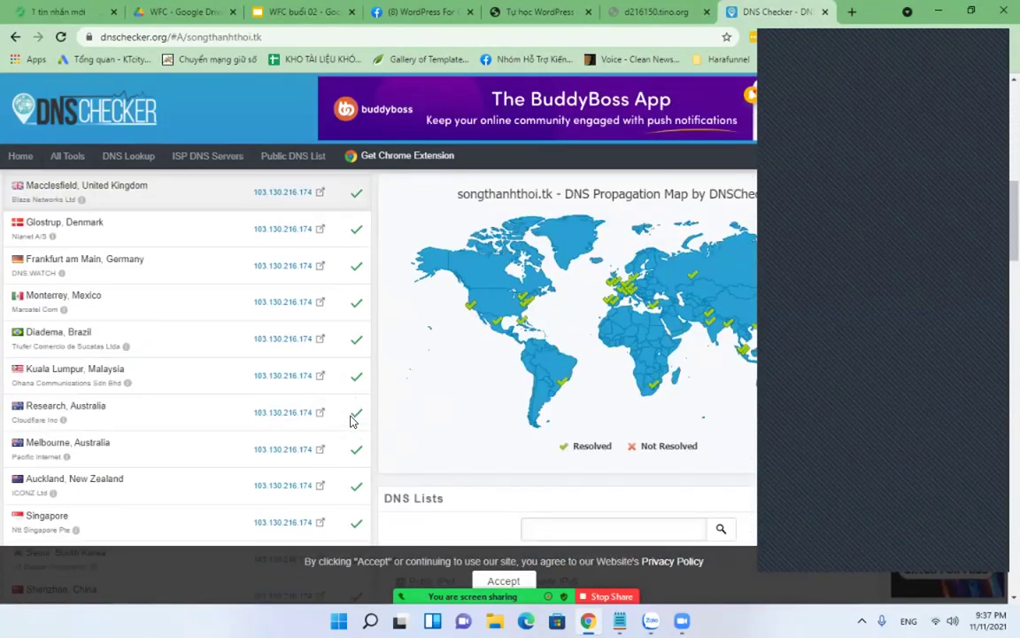
{"action": "scroll", "coordinate": [350, 421], "scroll_direction": "down", "scroll_amount": 3}
{"action": "scroll", "coordinate": [350, 420], "scroll_direction": "down", "scroll_amount": 1}
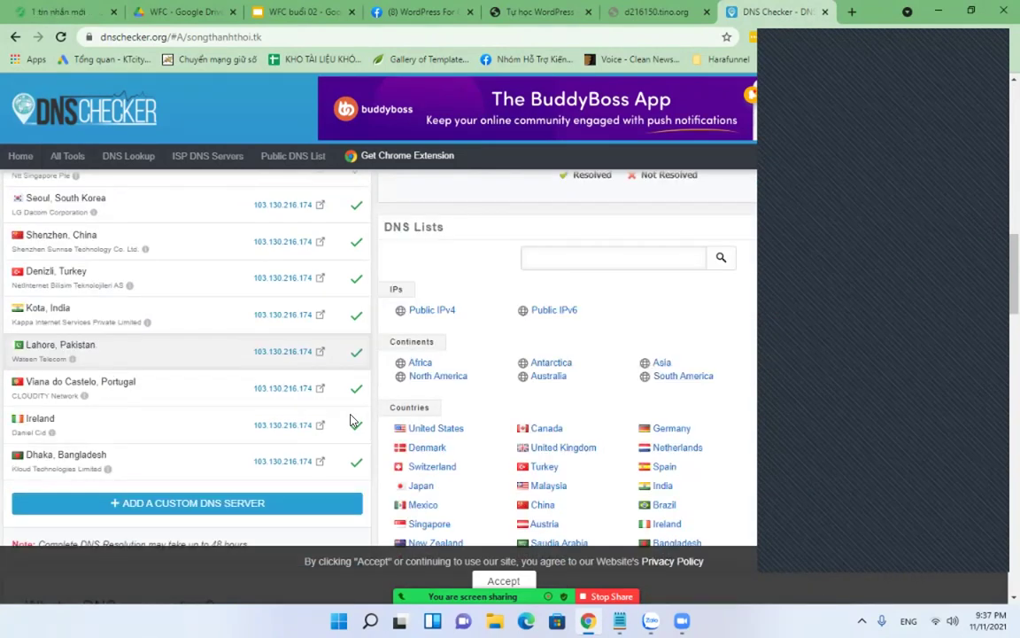
{"action": "scroll", "coordinate": [350, 420], "scroll_direction": "down", "scroll_amount": 1}
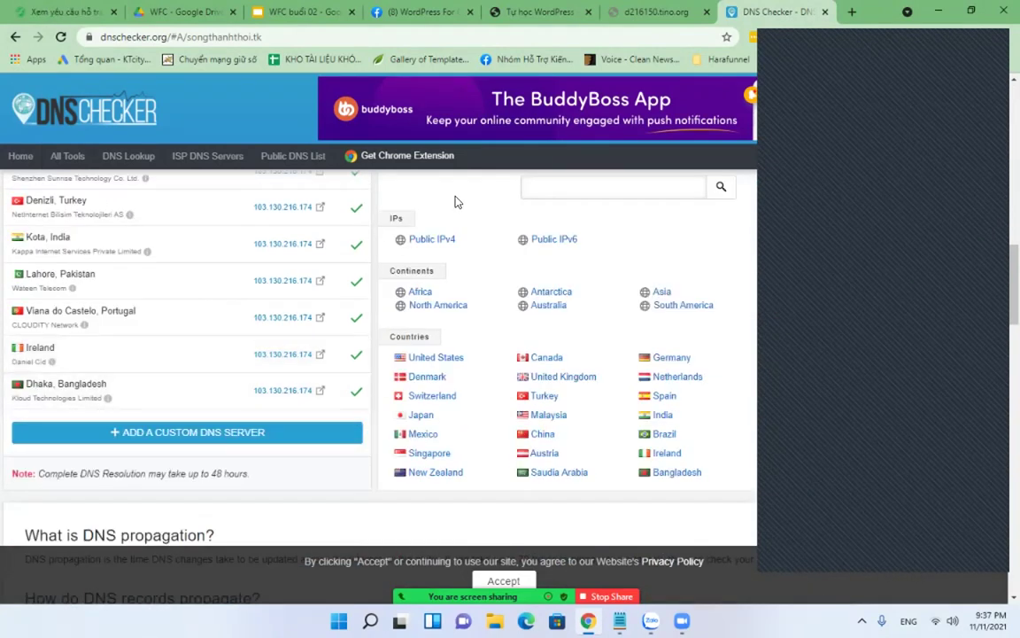
Load songthanhthoi.tk in an incognito window to see its placeholder page, then close it
{"action": "key", "text": "ctrl+shift+n"}
{"action": "type", "text": "songthanhthoi.tk"}
{"action": "key", "text": "Return"}
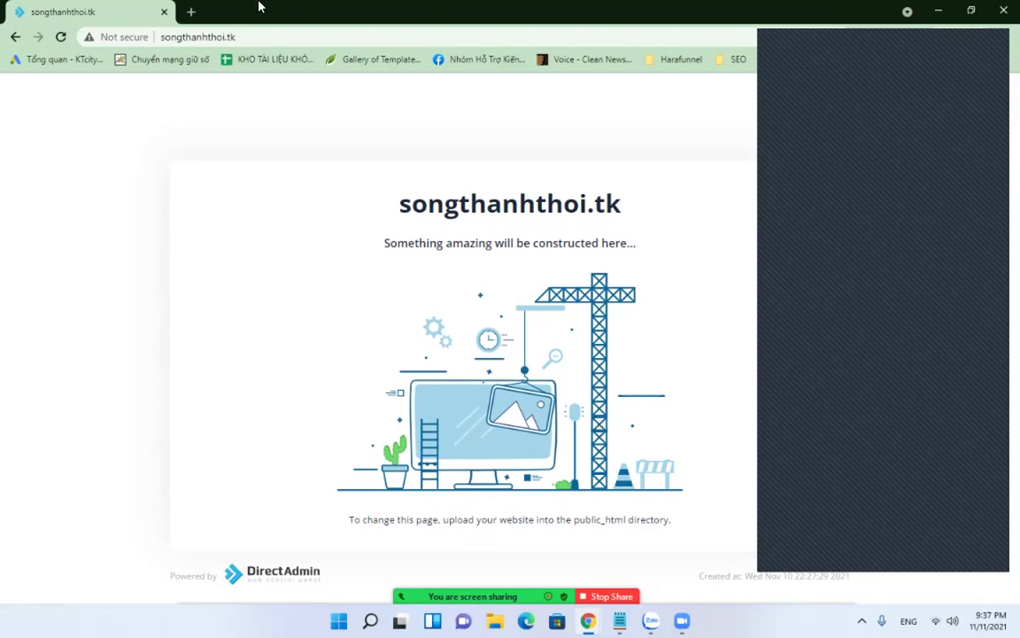
{"action": "left_click", "coordinate": [1002, 11]}
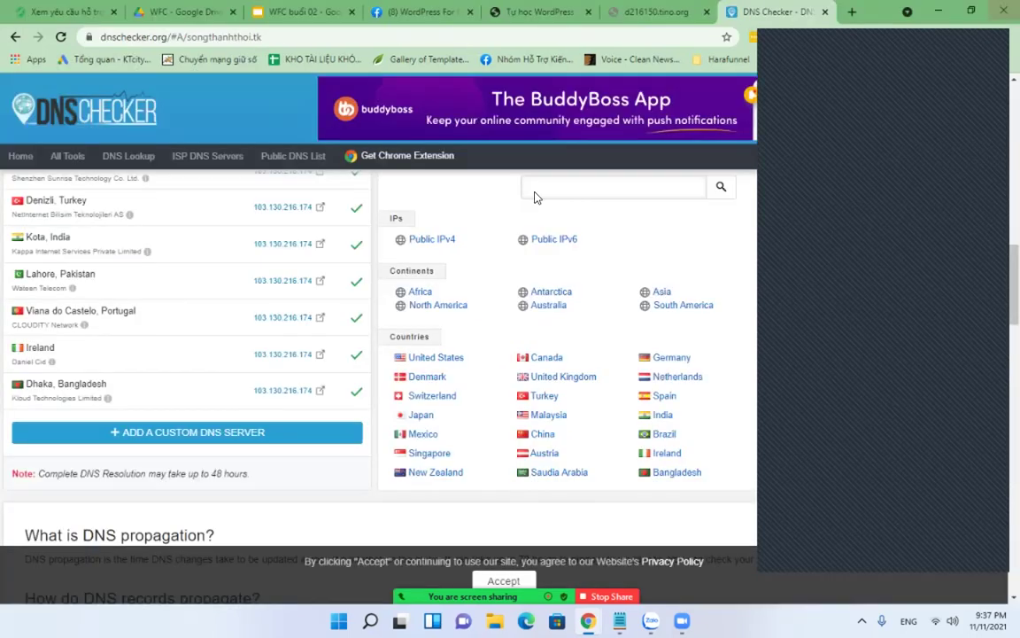
{"action": "scroll", "coordinate": [162, 287], "scroll_direction": "up", "scroll_amount": 10}
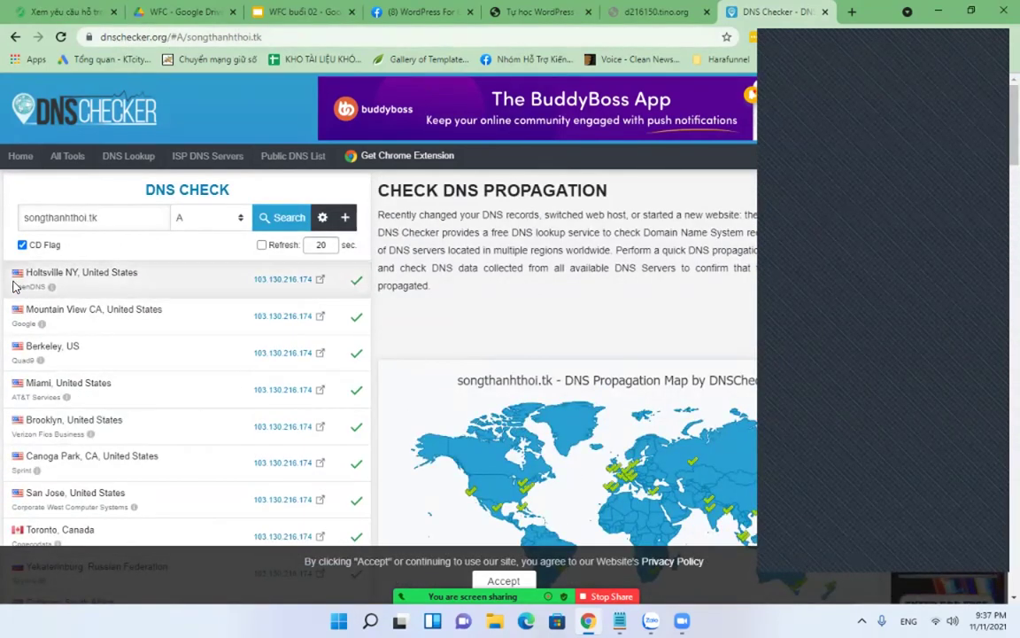
{"action": "left_click_drag", "start_coordinate": [112, 220], "coordinate": [4, 216]}
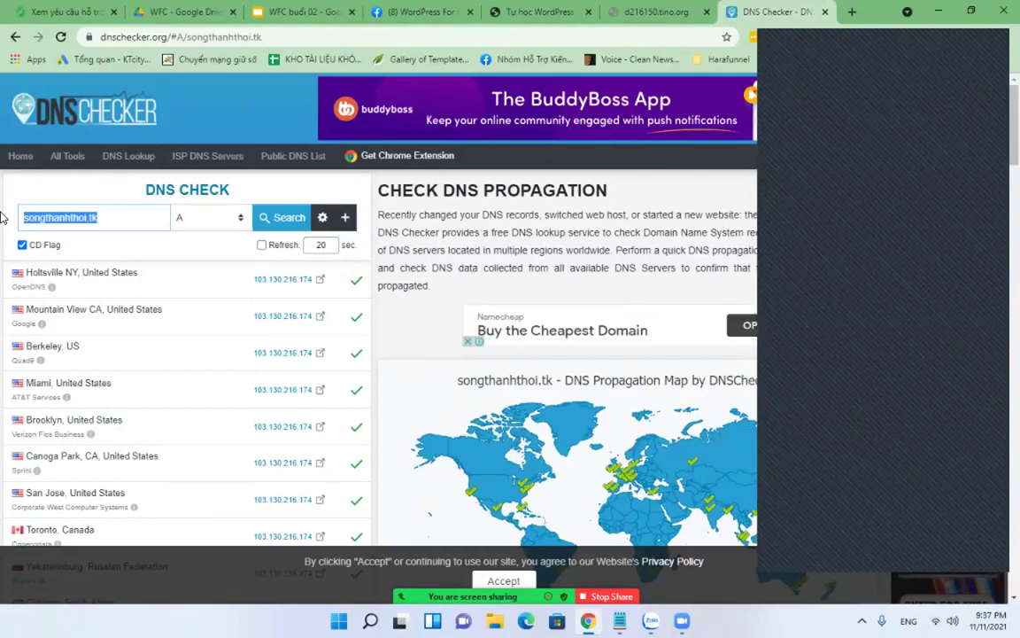
Check linhhuyen.tk propagation to 103.130.216.174 and load the site in an incognito window
{"action": "type", "text": "linhhuyen.tk"}
{"action": "key", "text": "Return"}
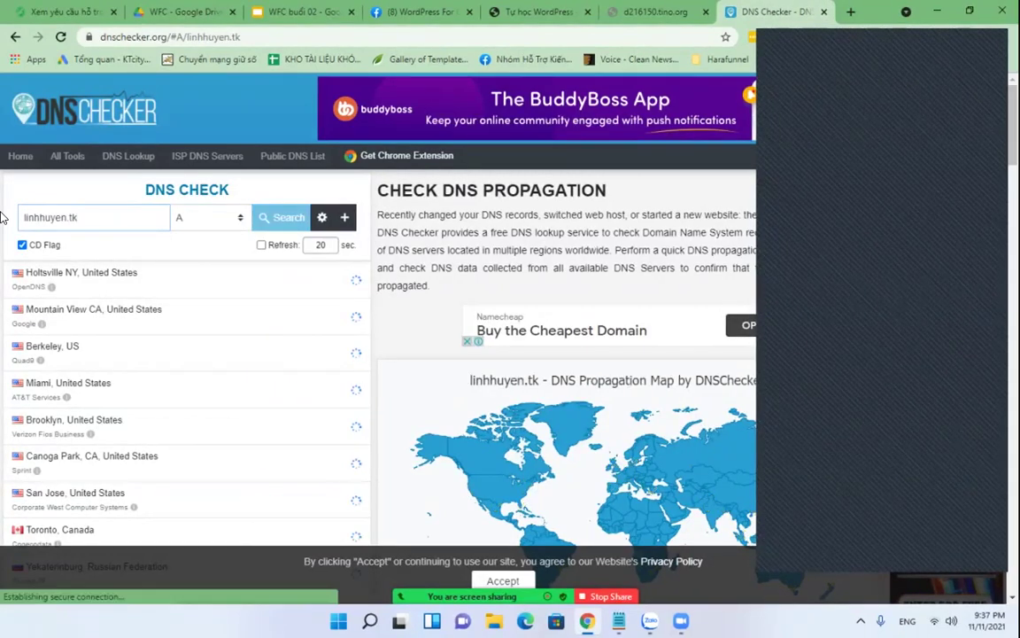
{"action": "scroll", "coordinate": [269, 391], "scroll_direction": "down", "scroll_amount": 3}
{"action": "scroll", "coordinate": [268, 403], "scroll_direction": "up", "scroll_amount": 3}
{"action": "double_click", "coordinate": [73, 219]}
{"action": "key", "text": "ctrl+c"}
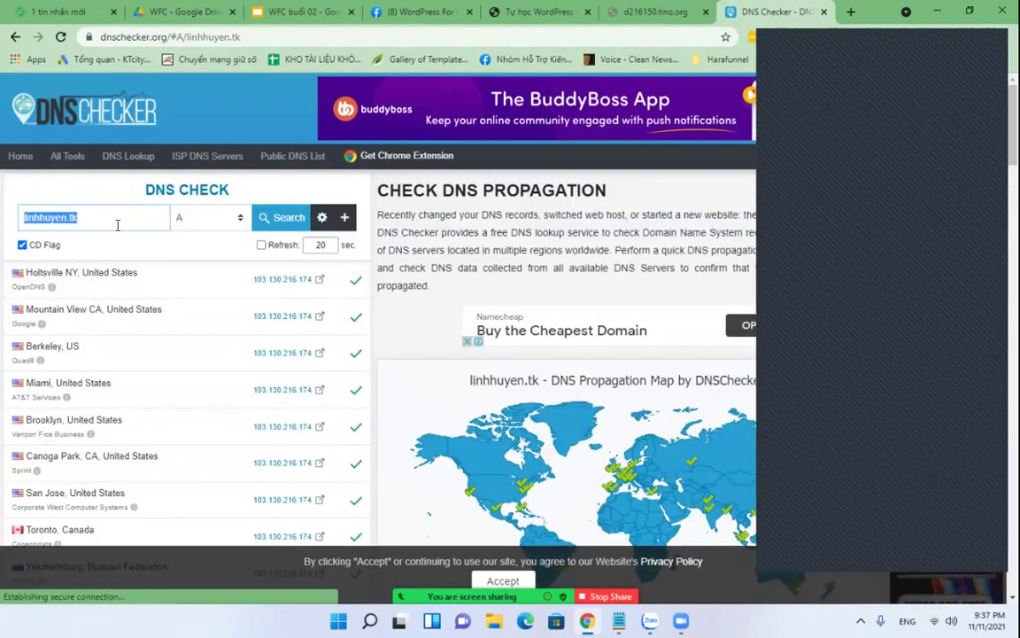
{"action": "key", "text": "ctrl+shift+n"}
{"action": "key", "text": "ctrl+v"}
{"action": "key", "text": "Return"}
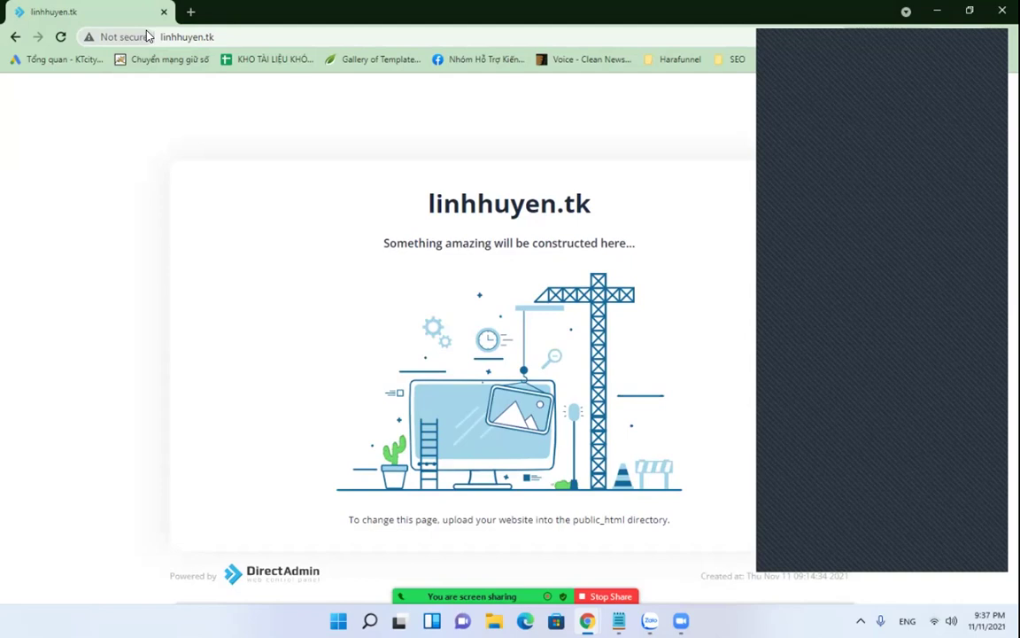
{"action": "left_click", "coordinate": [163, 13]}
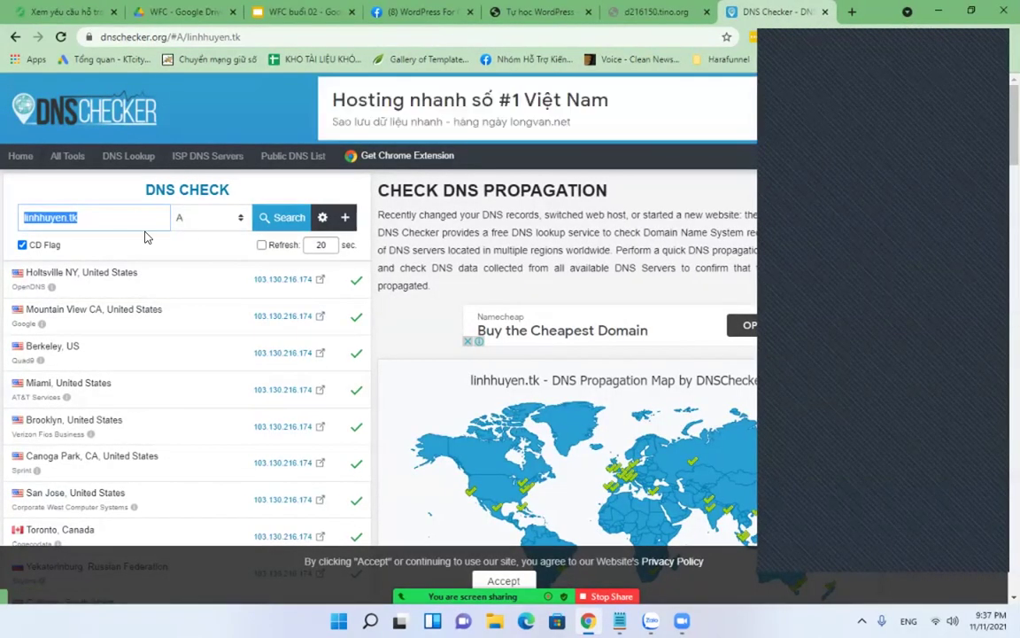
Check nguyenvucf.tk, whose A record resolves on no listed server
{"action": "type", "text": "nguyenvuv"}
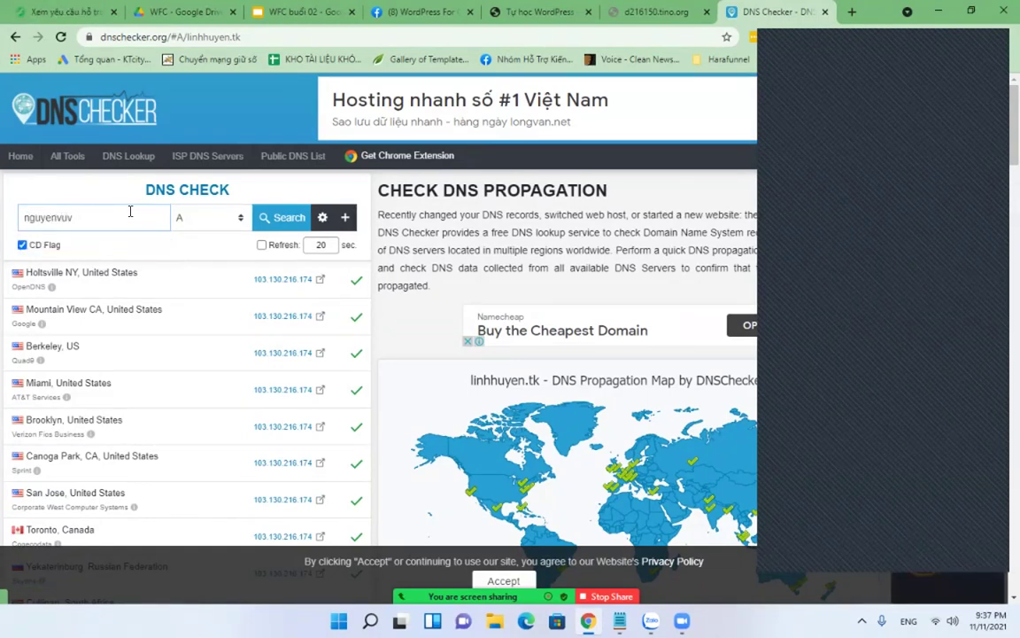
{"action": "key", "text": "BackSpace"}
{"action": "type", "text": "cf.tk"}
{"action": "key", "text": "Return"}
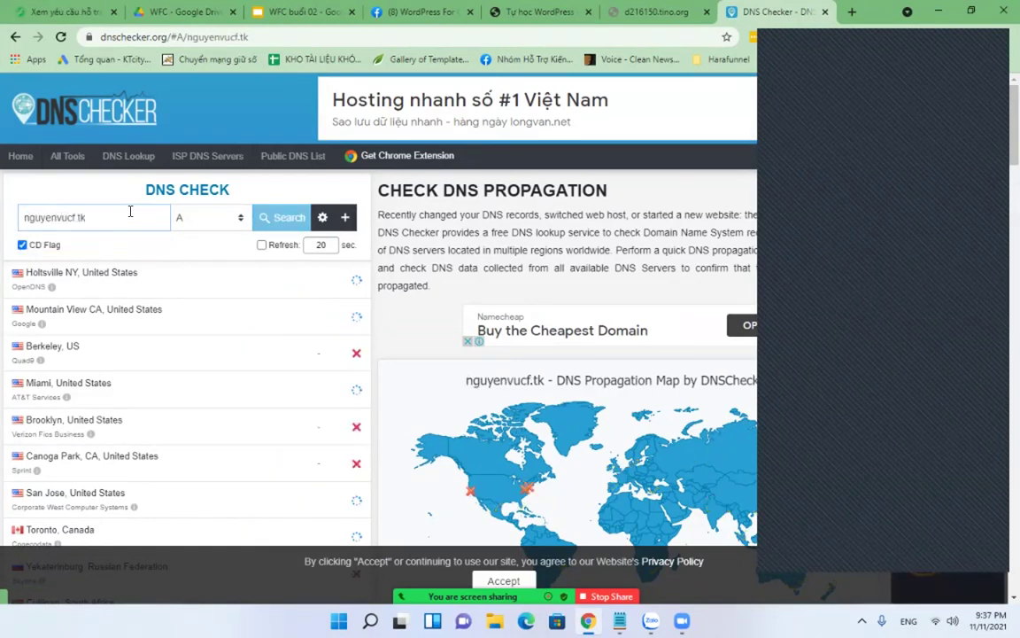
{"action": "scroll", "coordinate": [258, 380], "scroll_direction": "down", "scroll_amount": 5}
{"action": "scroll", "coordinate": [258, 380], "scroll_direction": "down", "scroll_amount": 5}
{"action": "scroll", "coordinate": [259, 390], "scroll_direction": "up", "scroll_amount": 15}
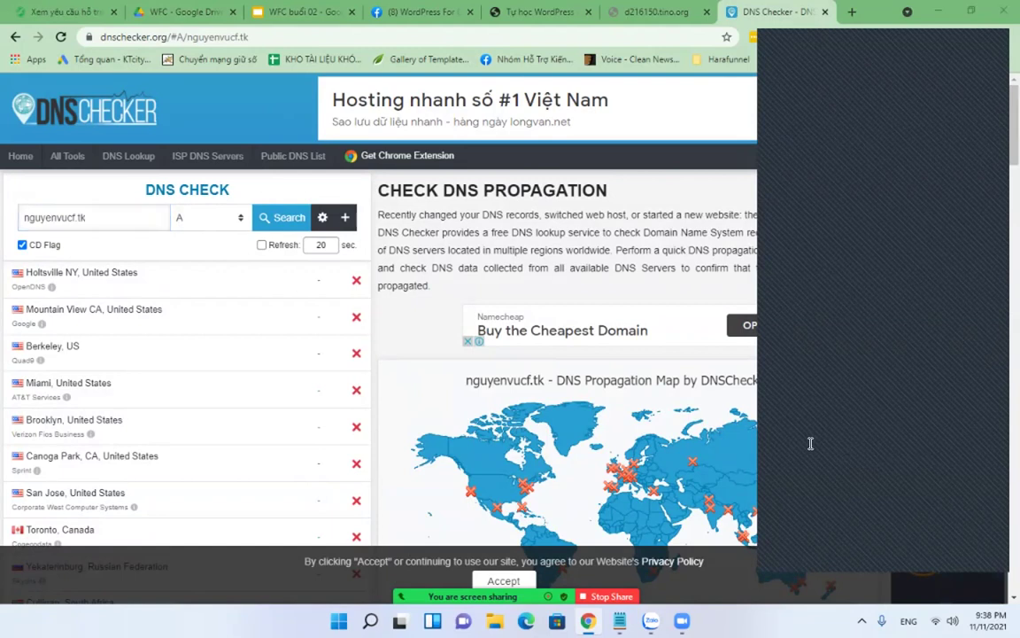
Run the A-record propagation lookup for tyumen.tk in DNS Checker
{"action": "triple_click", "coordinate": [109, 212]}
{"action": "key", "text": "ctrl+v"}
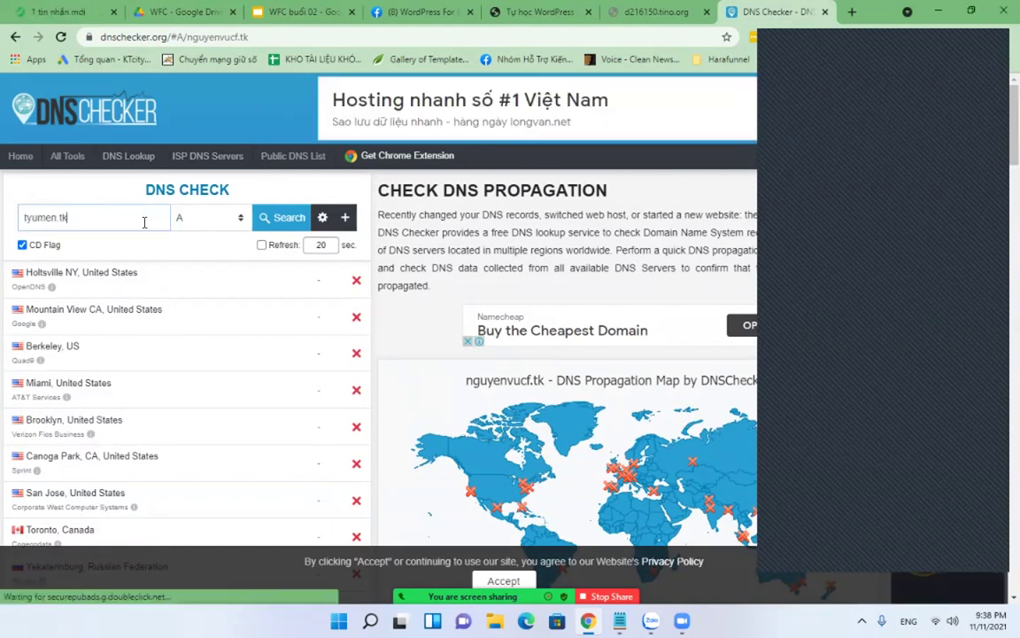
{"action": "left_click", "coordinate": [288, 221]}
{"action": "scroll", "coordinate": [296, 267], "scroll_direction": "down", "scroll_amount": 5}
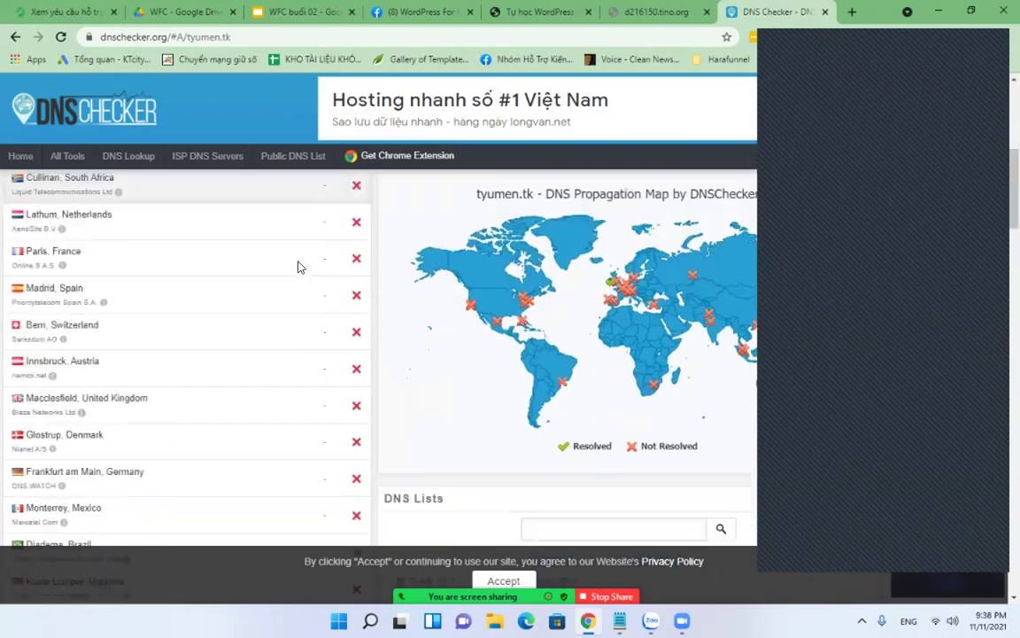
{"action": "scroll", "coordinate": [301, 271], "scroll_direction": "up", "scroll_amount": 2}
{"action": "scroll", "coordinate": [300, 273], "scroll_direction": "up", "scroll_amount": 3}
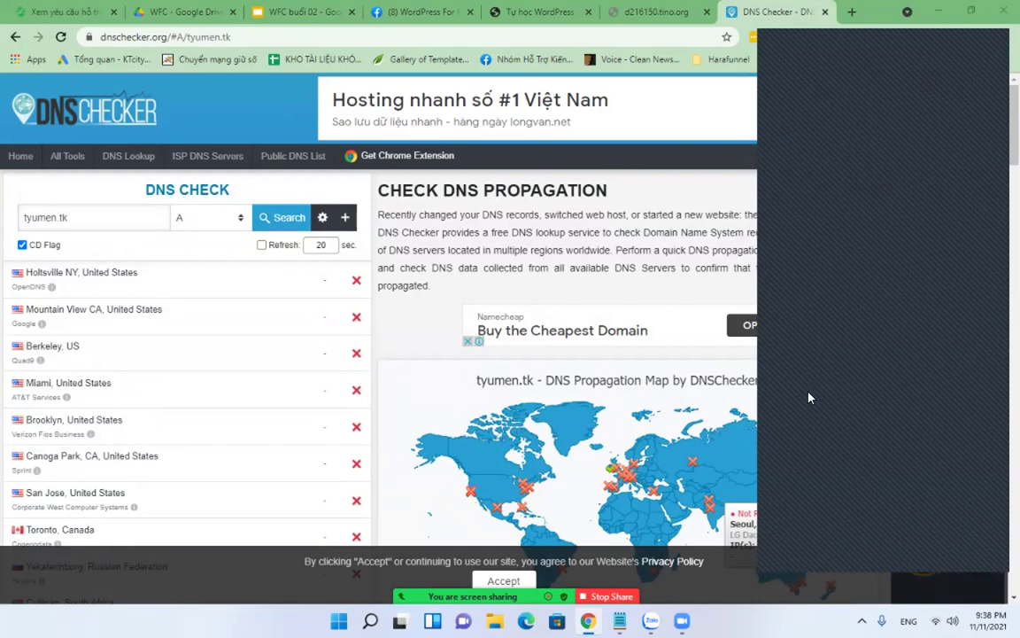
Reload the support ticket, rerun the tyumen.tk check, and see whether DirectAdmin loads
{"action": "left_click", "coordinate": [57, 11]}
{"action": "left_click", "coordinate": [257, 39]}
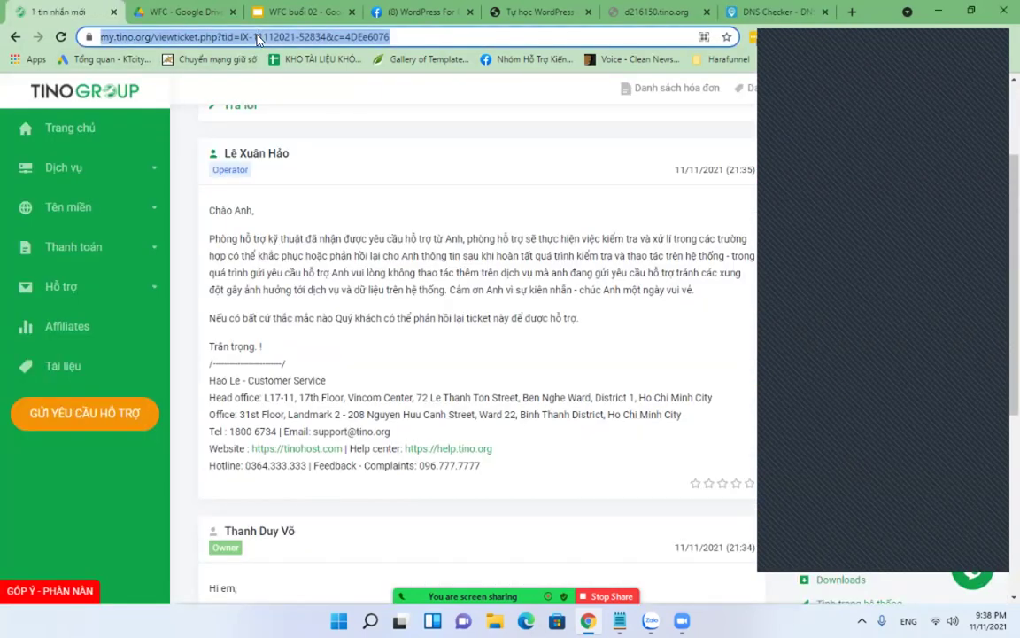
{"action": "key", "text": "Return"}
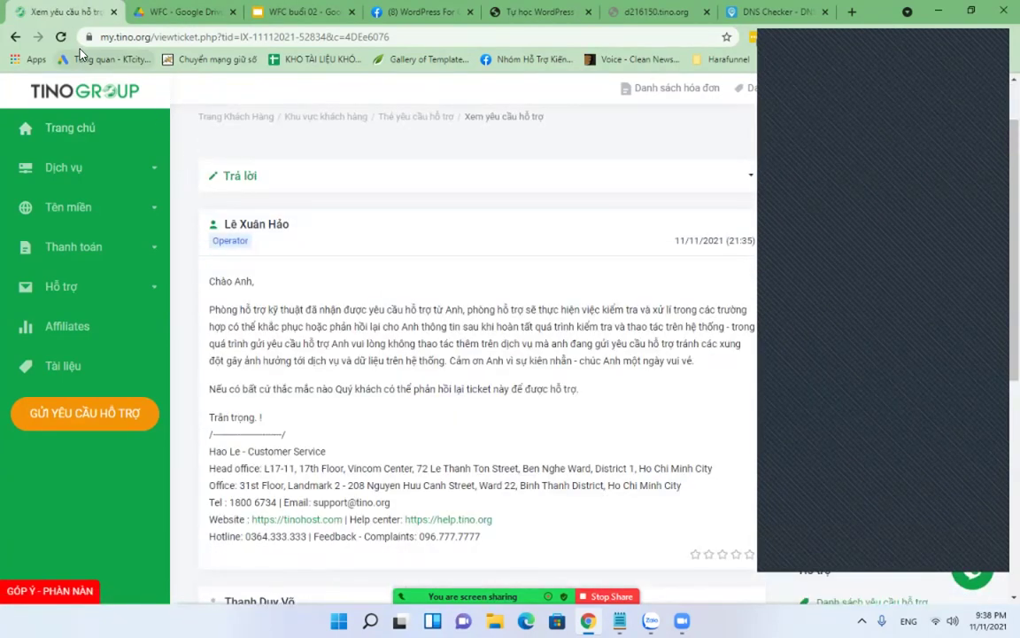
{"action": "left_click", "coordinate": [772, 12]}
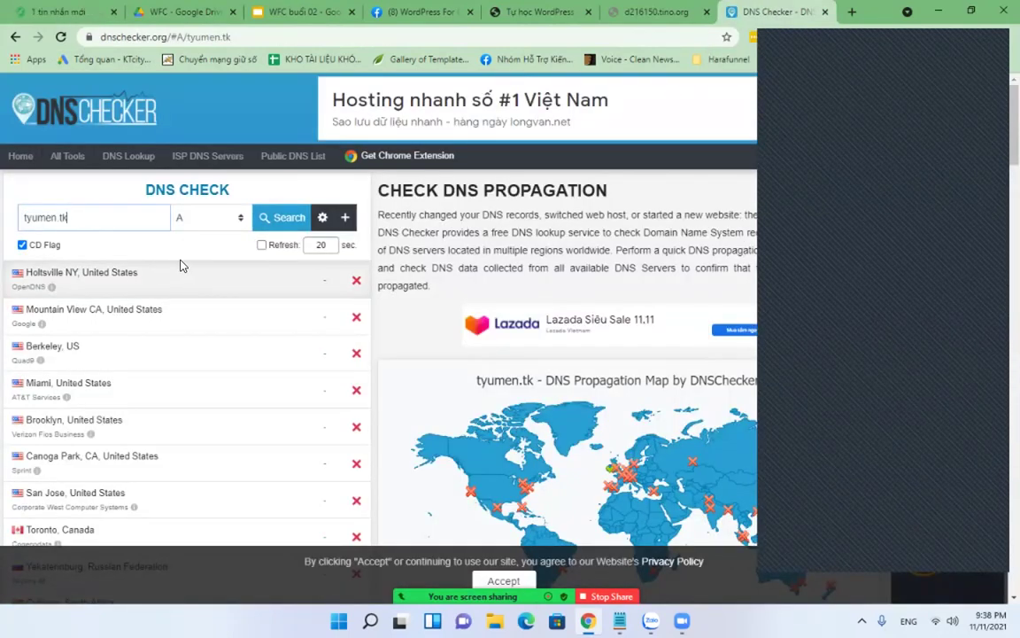
{"action": "left_click", "coordinate": [283, 219]}
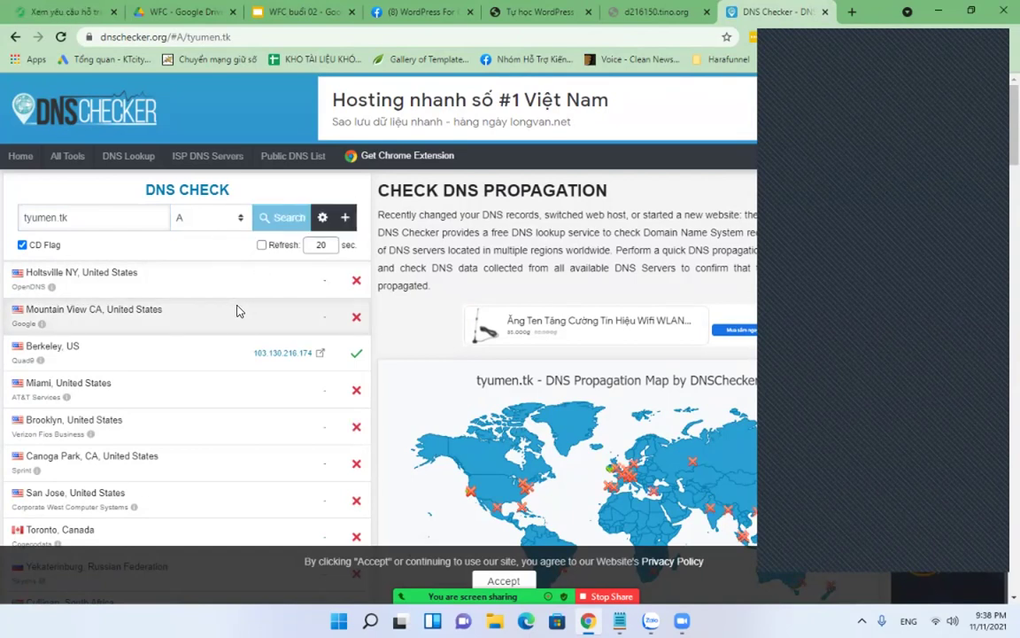
{"action": "left_click", "coordinate": [655, 11]}
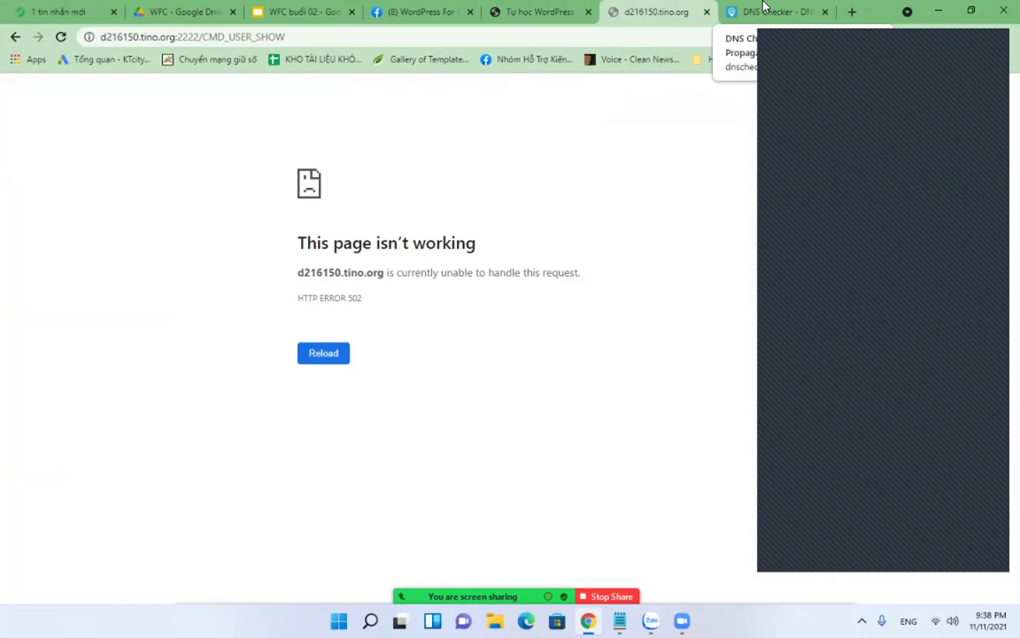
{"action": "left_click", "coordinate": [802, 8]}
Open freenom.com in a new tab and go to Services > My Domains
{"action": "key", "text": "ctrl+t"}
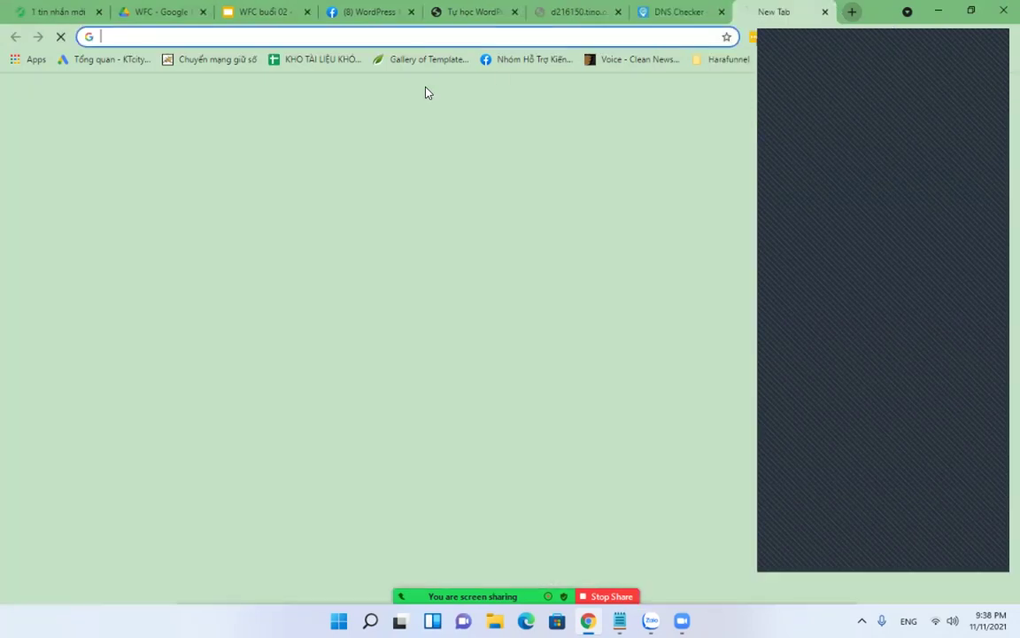
{"action": "type", "text": "free"}
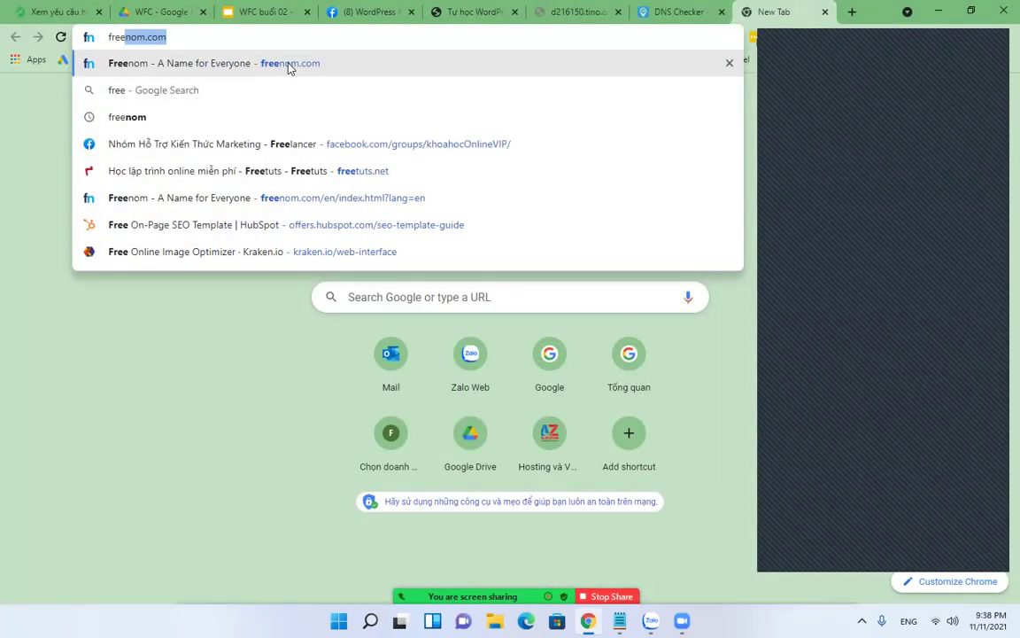
{"action": "left_click", "coordinate": [289, 64]}
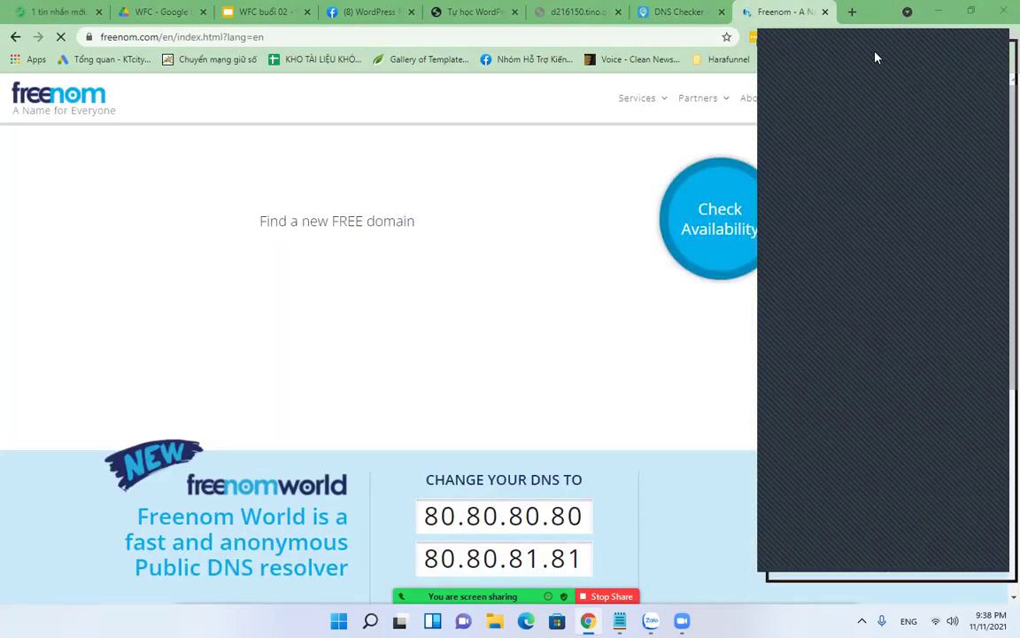
{"action": "mouse_move", "coordinate": [623, 107]}
{"action": "left_click", "coordinate": [631, 174]}
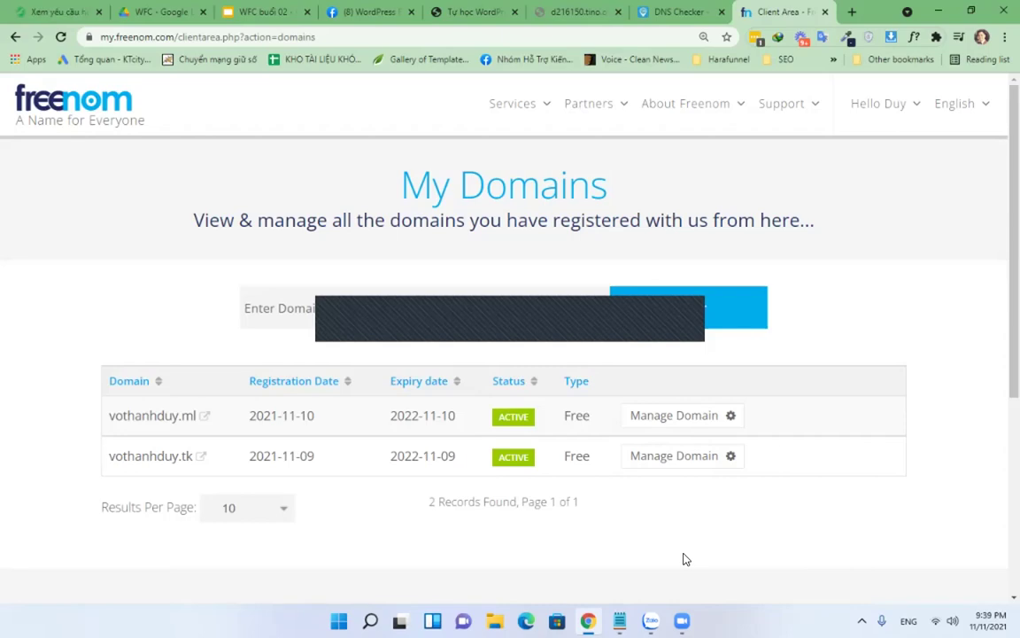
Open Manage Domain for the .tk domain and view its Manage Freenom DNS records
{"action": "left_click", "coordinate": [686, 462]}
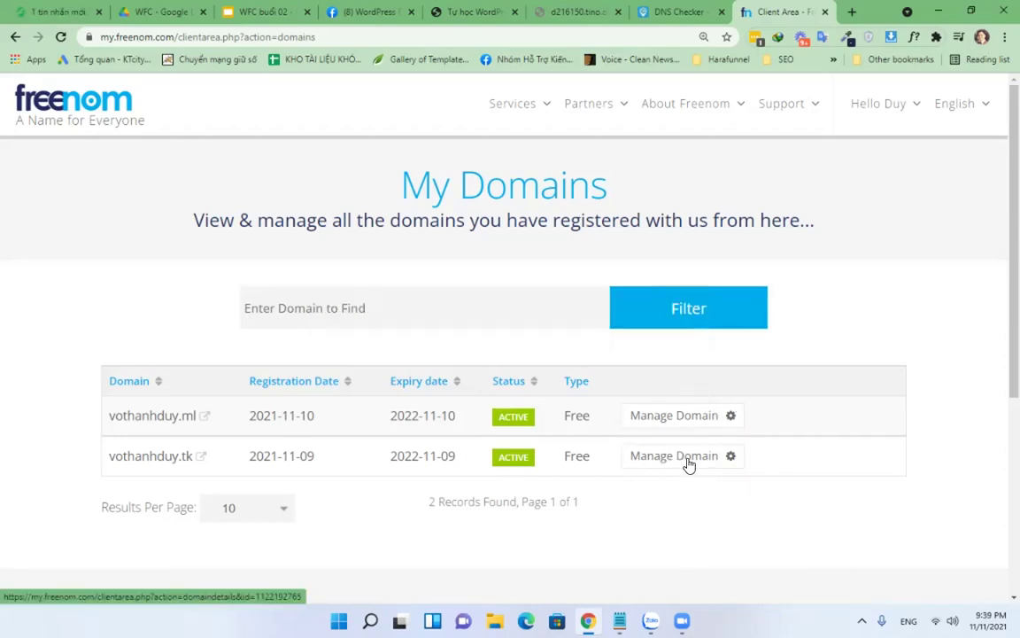
{"action": "left_click", "coordinate": [688, 464]}
{"action": "left_click", "coordinate": [693, 462]}
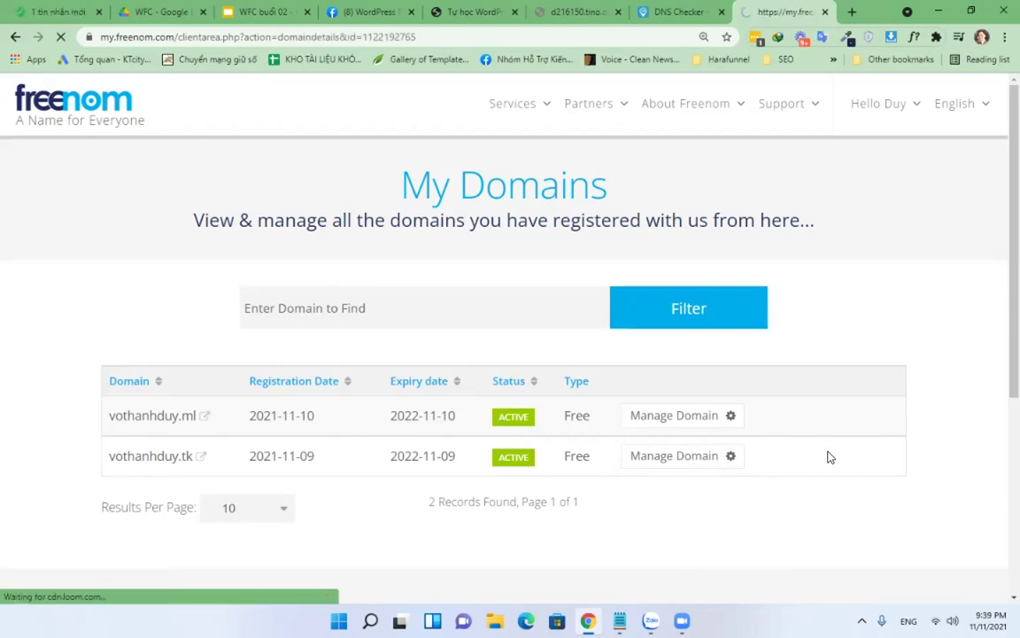
{"action": "scroll", "coordinate": [664, 347], "scroll_direction": "down", "scroll_amount": 1}
{"action": "scroll", "coordinate": [565, 228], "scroll_direction": "up", "scroll_amount": 1}
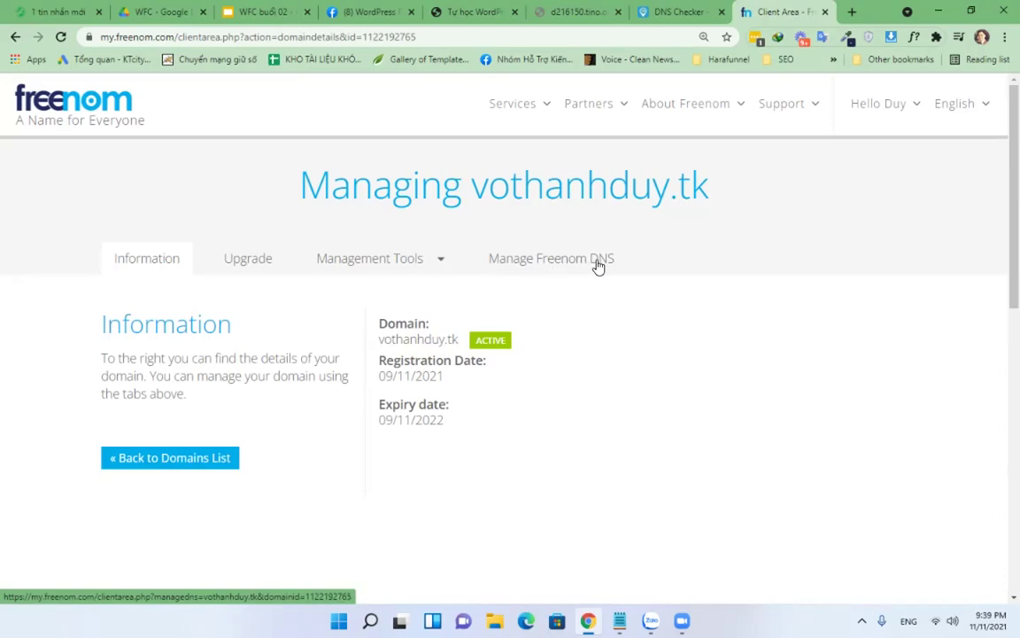
{"action": "left_click", "coordinate": [592, 266]}
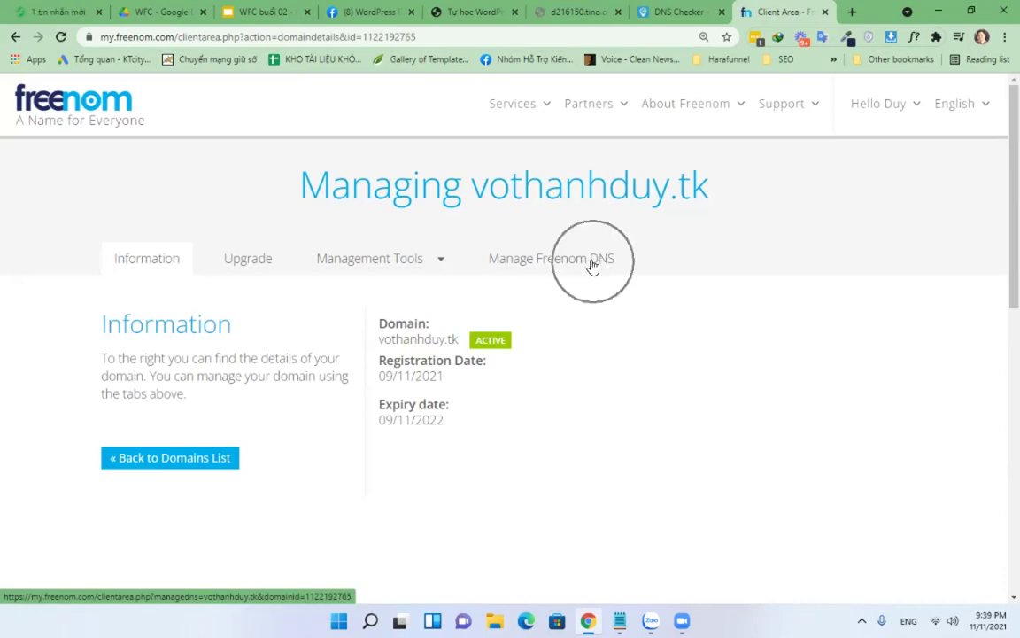
{"action": "left_click", "coordinate": [591, 267]}
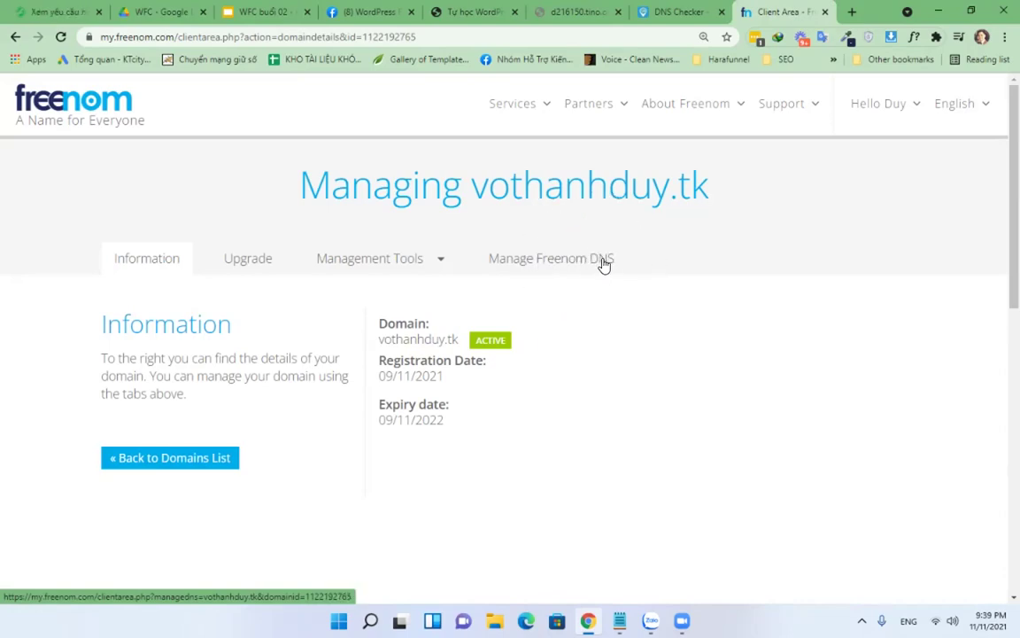
{"action": "left_click", "coordinate": [600, 260]}
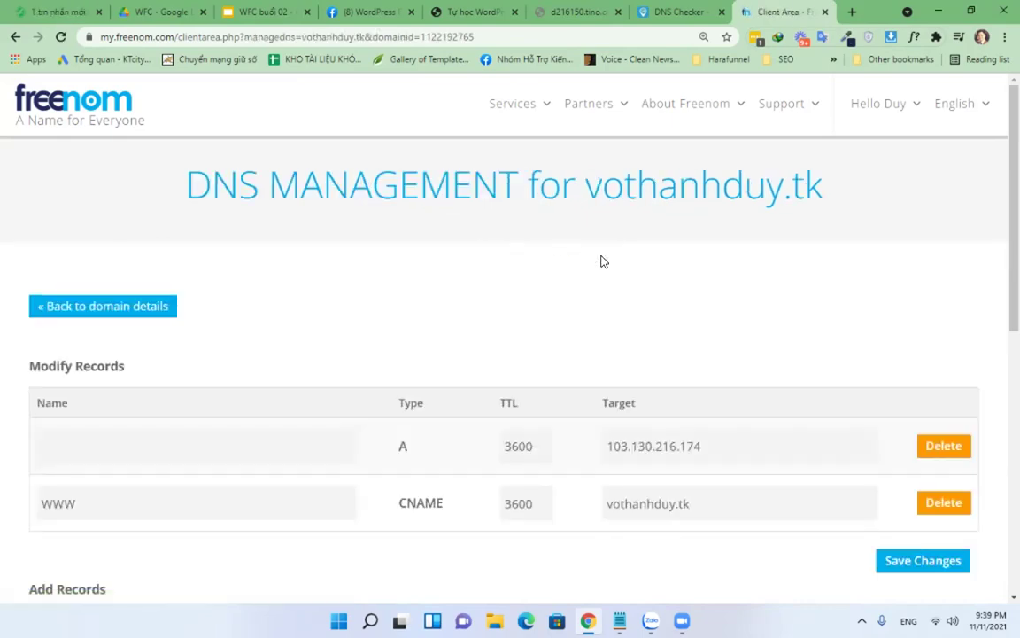
{"action": "scroll", "coordinate": [601, 261], "scroll_direction": "down", "scroll_amount": 3}
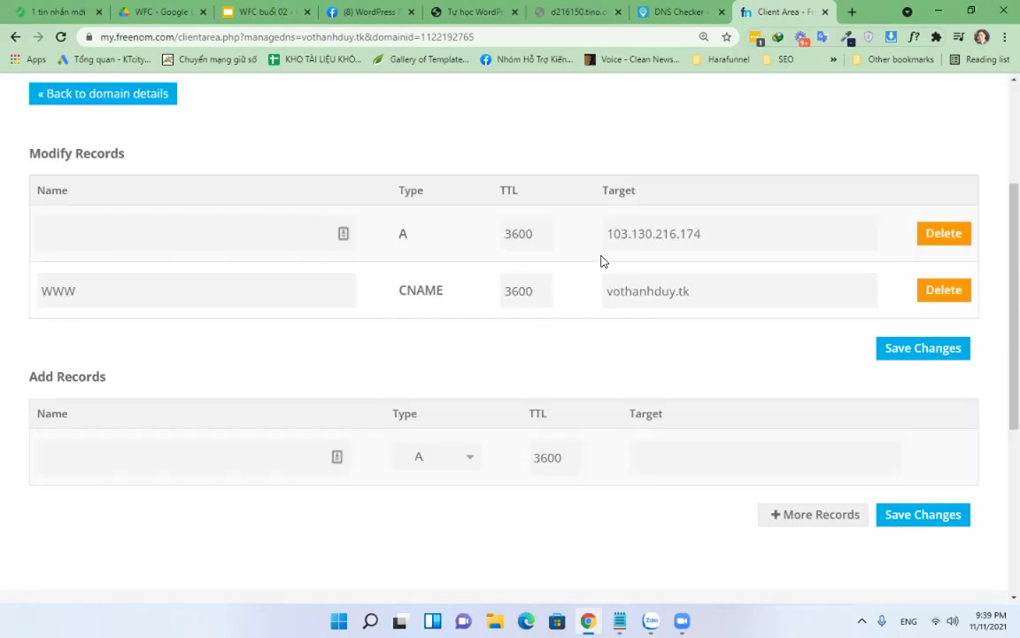
{"action": "scroll", "coordinate": [600, 261], "scroll_direction": "up", "scroll_amount": 2}
{"action": "scroll", "coordinate": [601, 261], "scroll_direction": "up", "scroll_amount": 1}
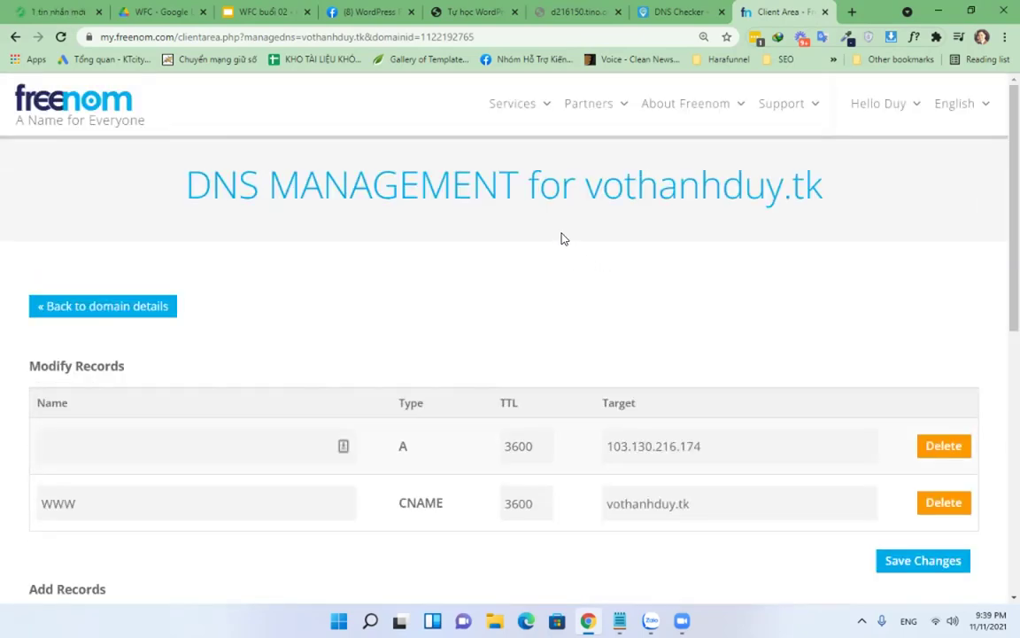
Reload the Tino support ticket, which still shows status Đang thực hiện
{"action": "left_click", "coordinate": [12, 12]}
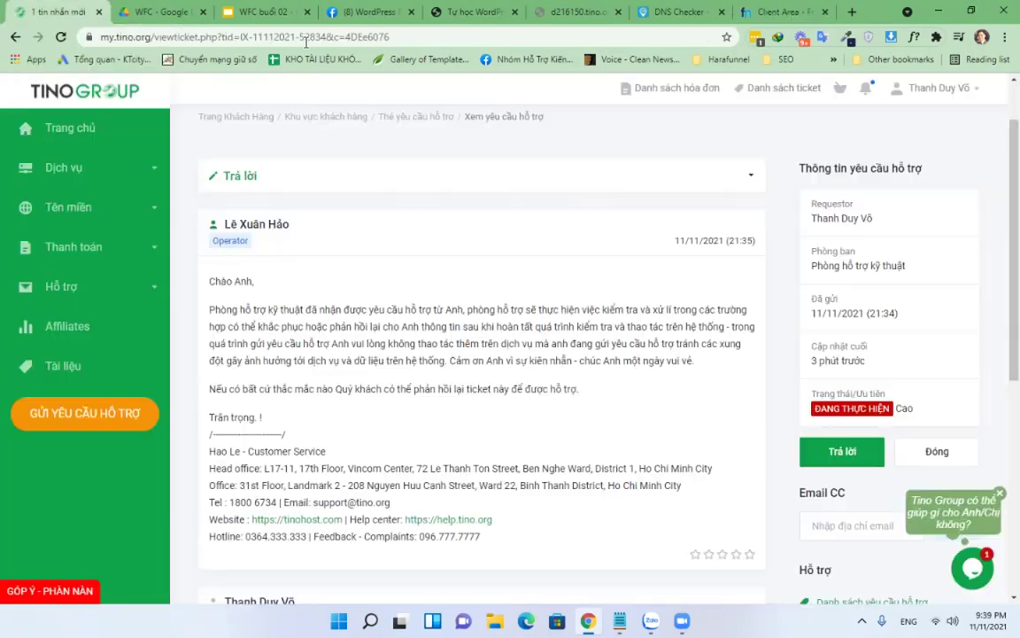
{"action": "left_click", "coordinate": [308, 40]}
{"action": "key", "text": "Return"}
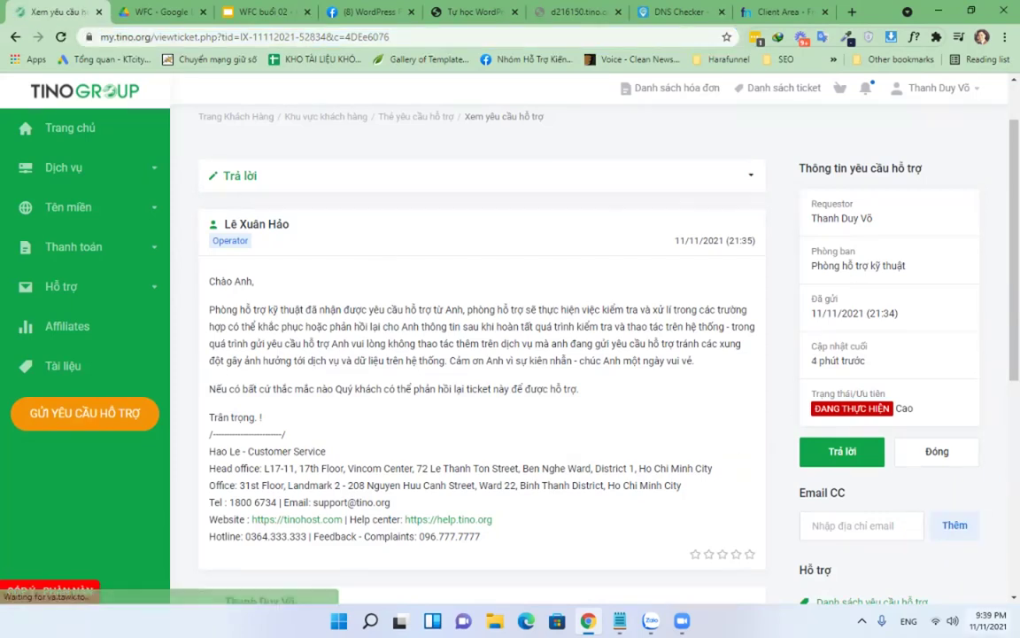
Open the tawk.to live chat conversation and send the greeting 'hi em'
{"action": "left_click", "coordinate": [973, 529]}
{"action": "left_click", "coordinate": [874, 320]}
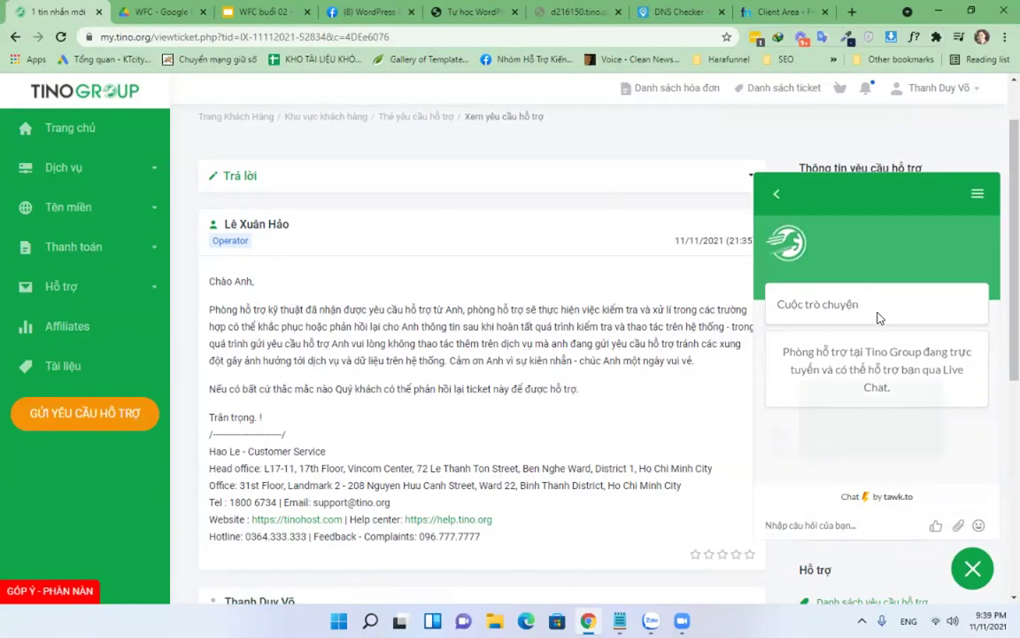
{"action": "left_click", "coordinate": [879, 522]}
{"action": "type", "text": "hi em"}
{"action": "key", "text": "Return"}
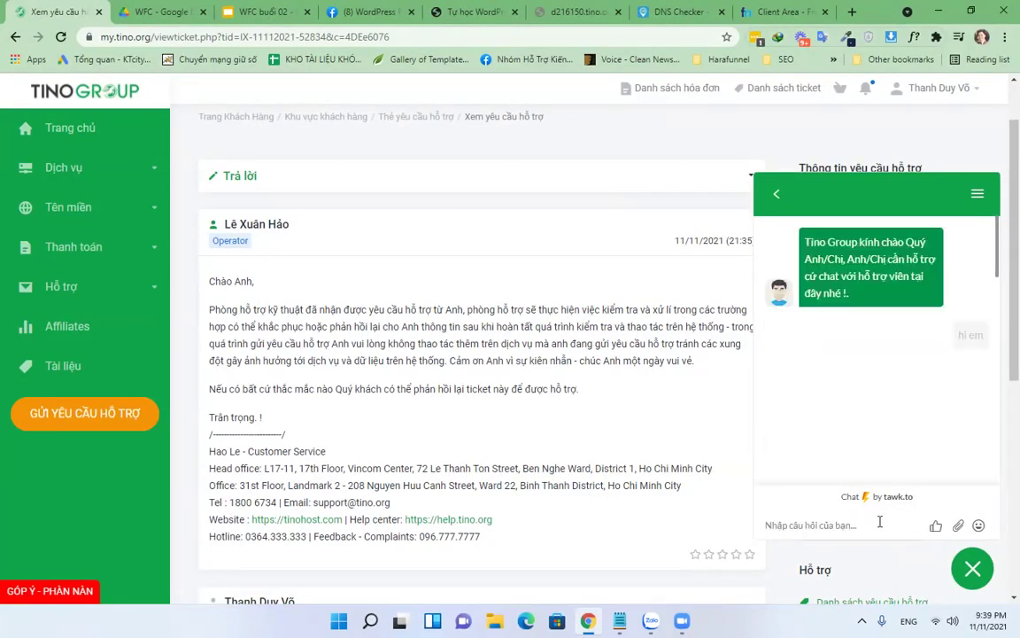
Ask support to check the ticket: 'check giuh cái ticket với nhé'
{"action": "type", "text": "check giu"}
{"action": "type", "text": "h cái ticket"}
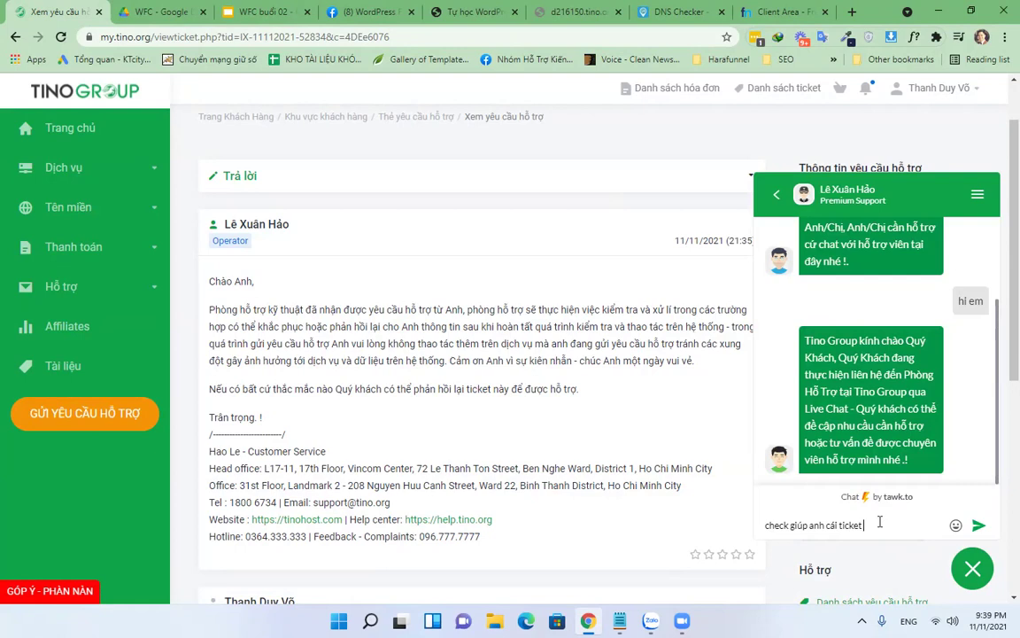
{"action": "scroll", "coordinate": [642, 323], "scroll_direction": "down", "scroll_amount": 3}
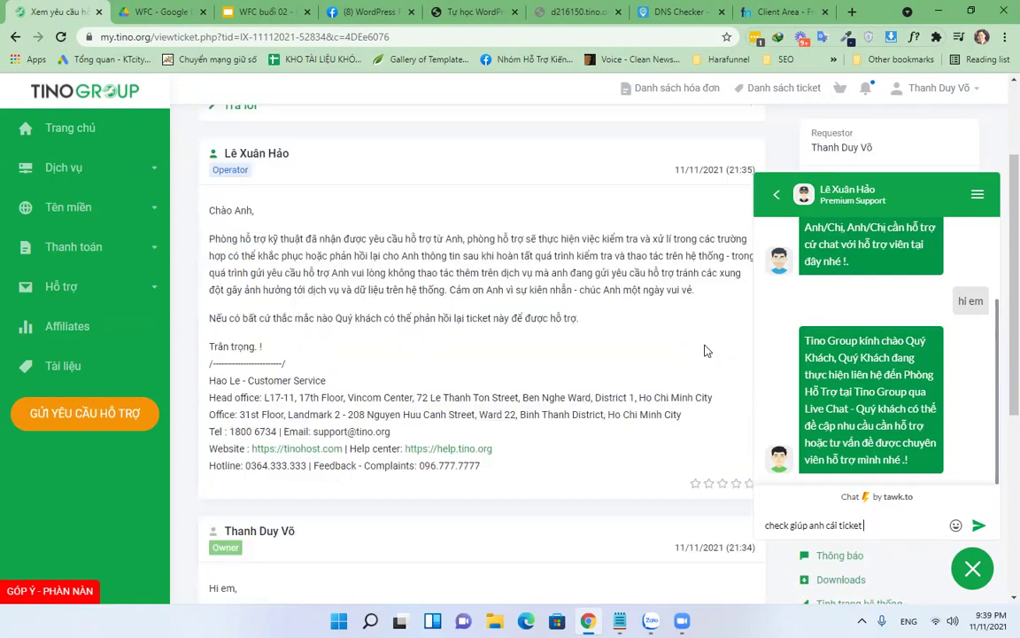
{"action": "scroll", "coordinate": [647, 299], "scroll_direction": "down", "scroll_amount": 2}
{"action": "scroll", "coordinate": [646, 299], "scroll_direction": "up", "scroll_amount": 6}
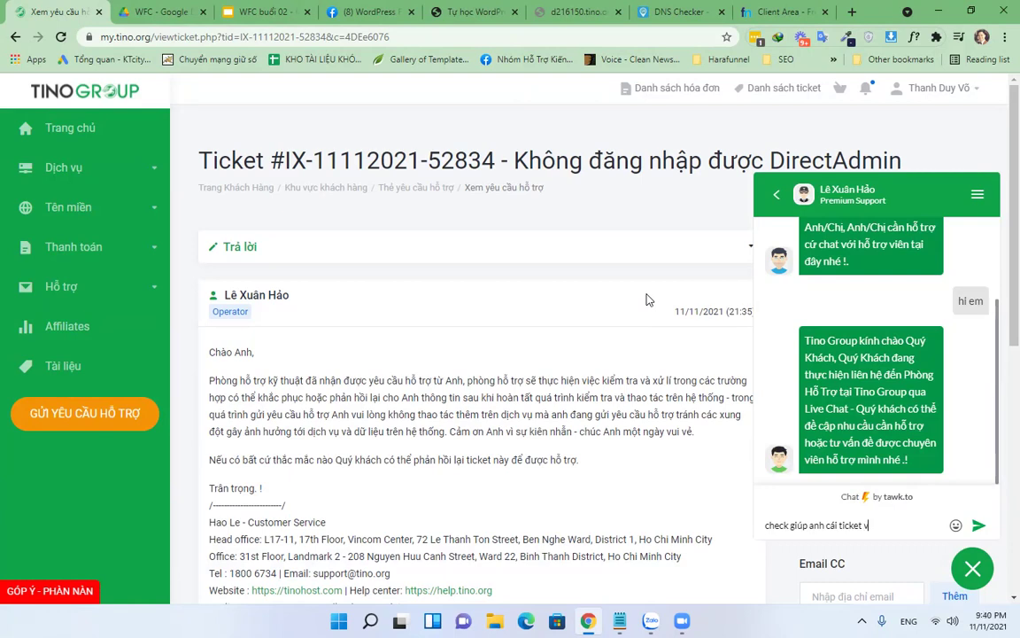
{"action": "type", "text": "với nhé"}
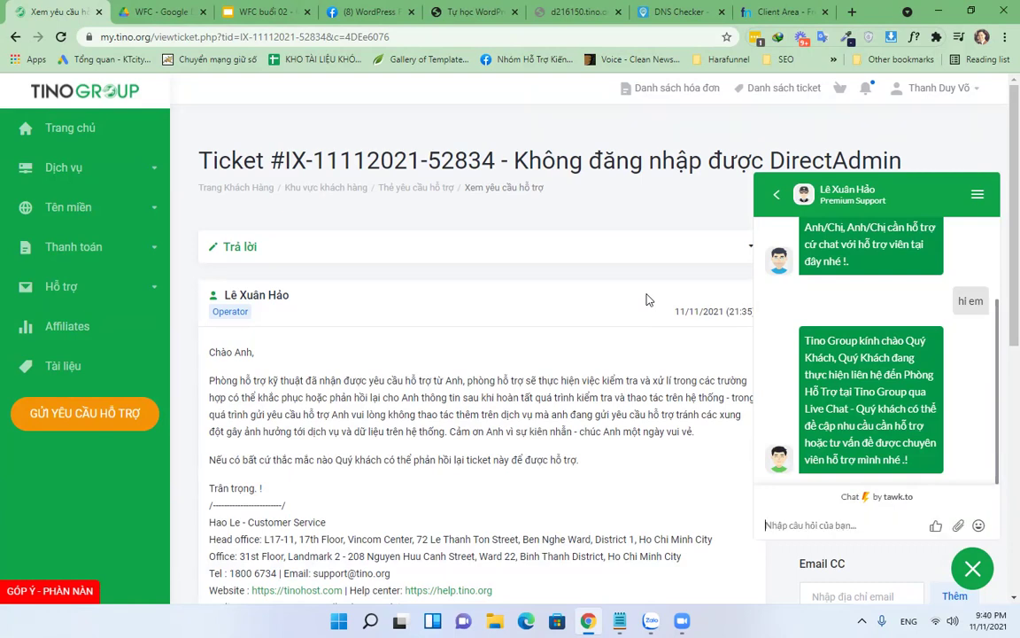
{"action": "key", "text": "Return"}
Report the DirectAdmin login failure: 'anh ko đưang nhập đươc directadmin'
{"action": "type", "text": "anh ko đưa"}
{"action": "type", "text": "ng nhập đươ"}
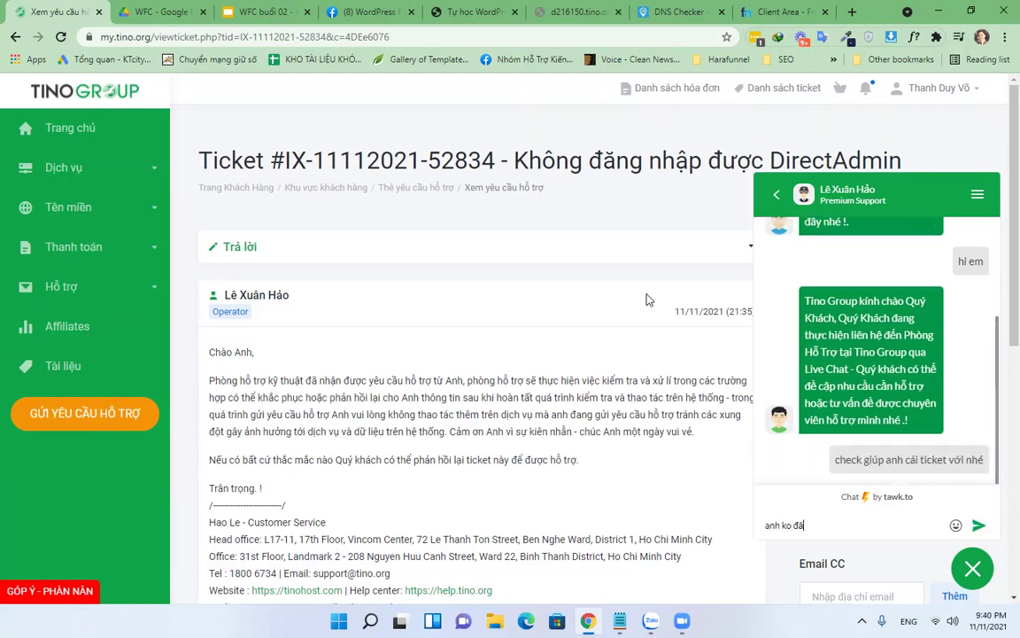
{"action": "type", "text": "c directadmin"}
{"action": "key", "text": "Return"}
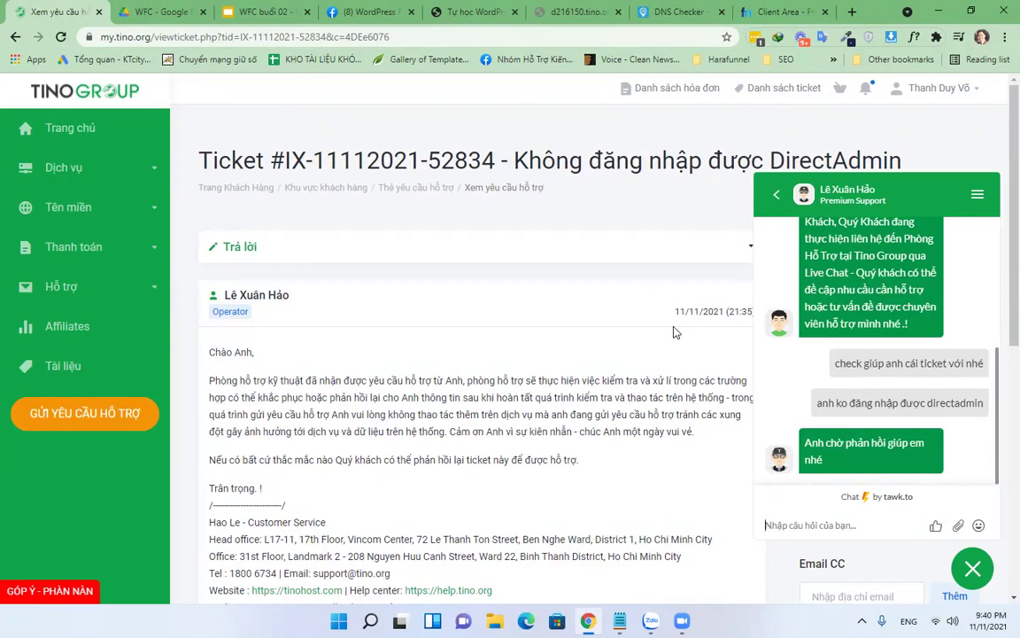
{"action": "left_click", "coordinate": [761, 12]}
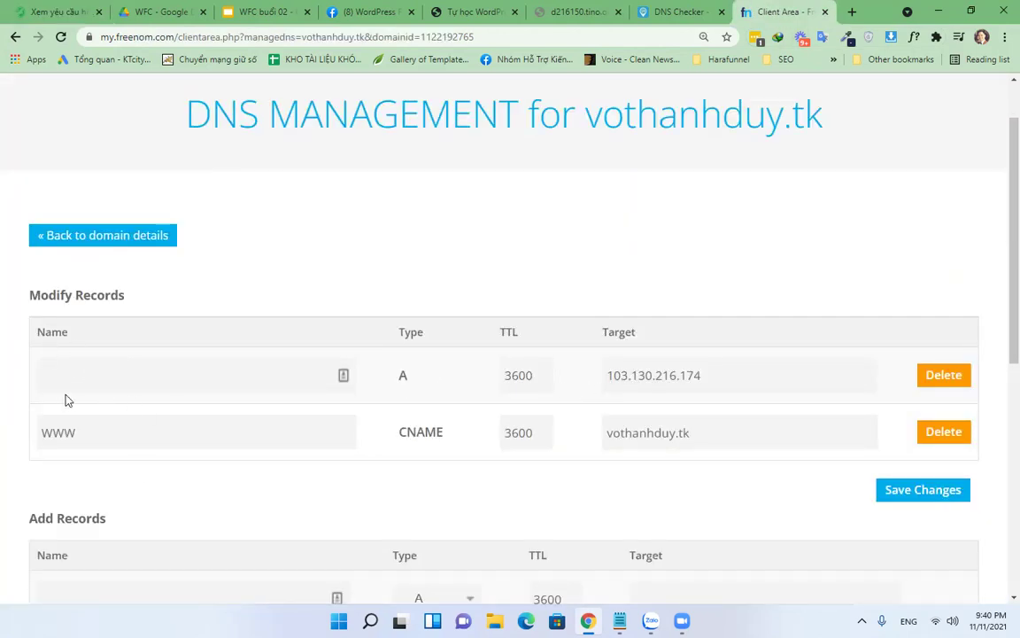
Review the A record's name and its target IP 103.130.216.174 in Modify Records
{"action": "scroll", "coordinate": [65, 400], "scroll_direction": "down", "scroll_amount": 1}
{"action": "left_click", "coordinate": [61, 303]}
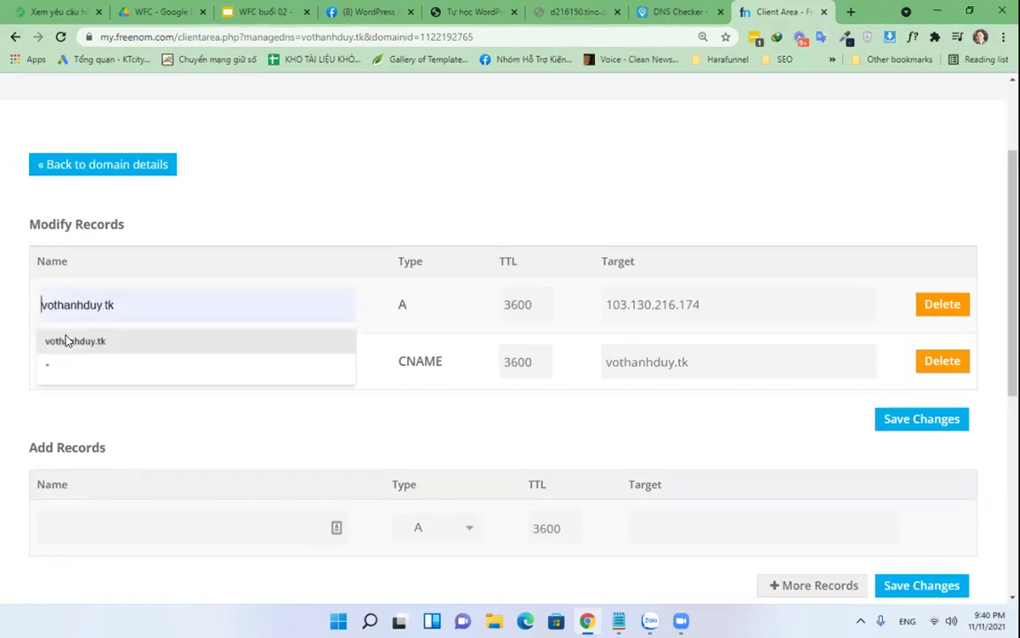
{"action": "left_click", "coordinate": [70, 341]}
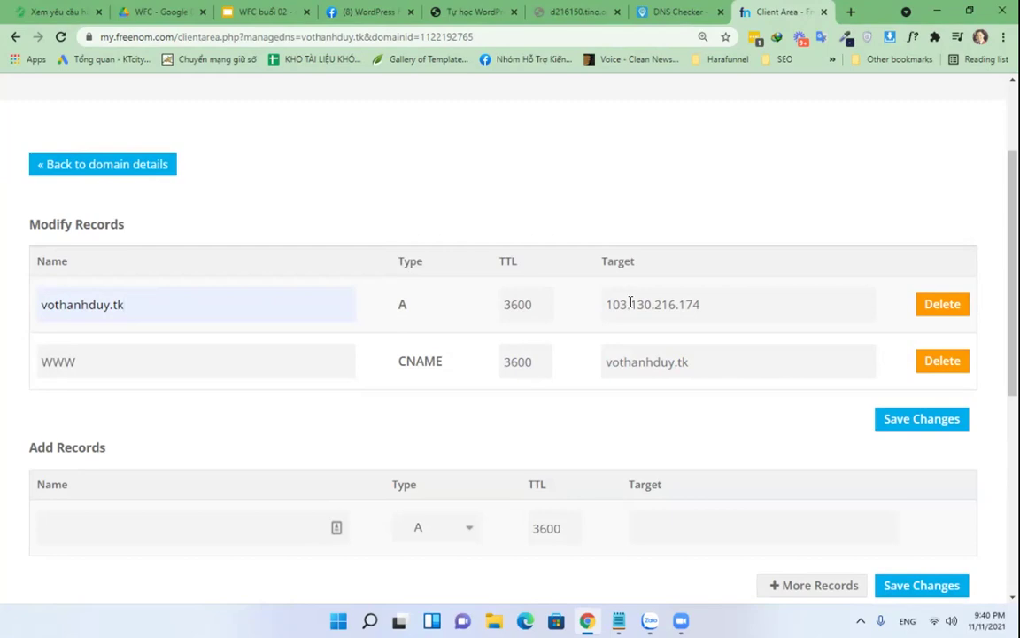
{"action": "left_click", "coordinate": [705, 303]}
{"action": "key", "text": "ctrl+a"}
{"action": "left_click", "coordinate": [49, 362]}
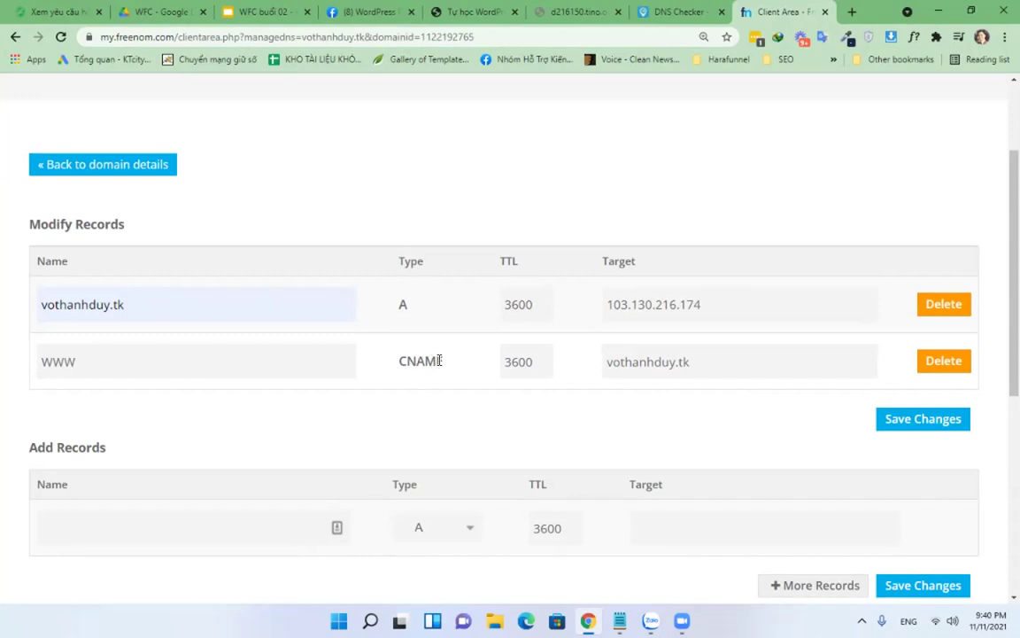
Check the CNAME target and change its name from WWW to lowercase 'www'
{"action": "left_click", "coordinate": [706, 364]}
{"action": "double_click", "coordinate": [666, 368]}
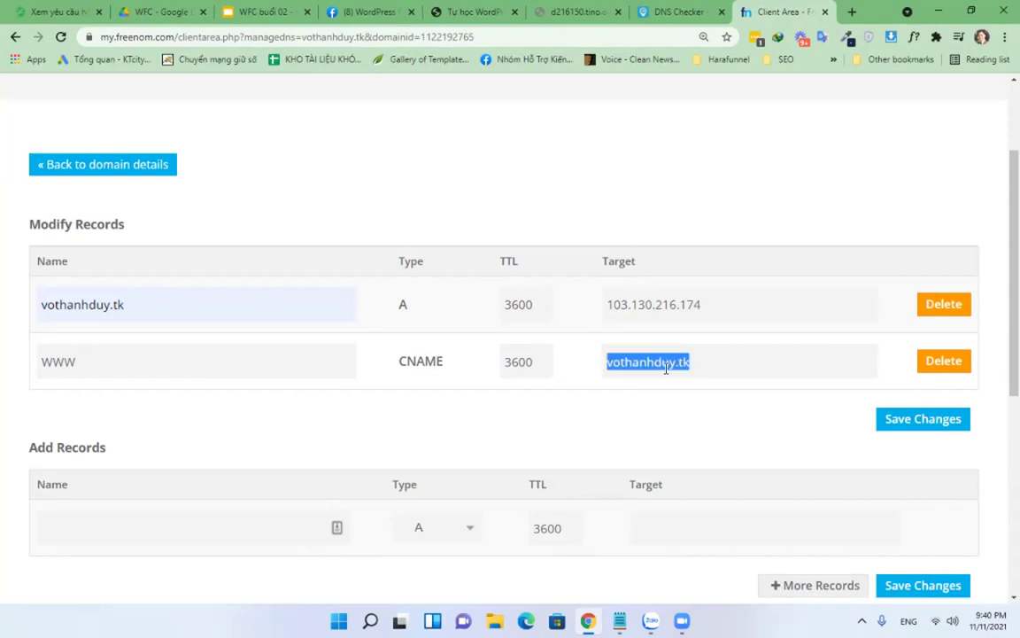
{"action": "left_click", "coordinate": [798, 432]}
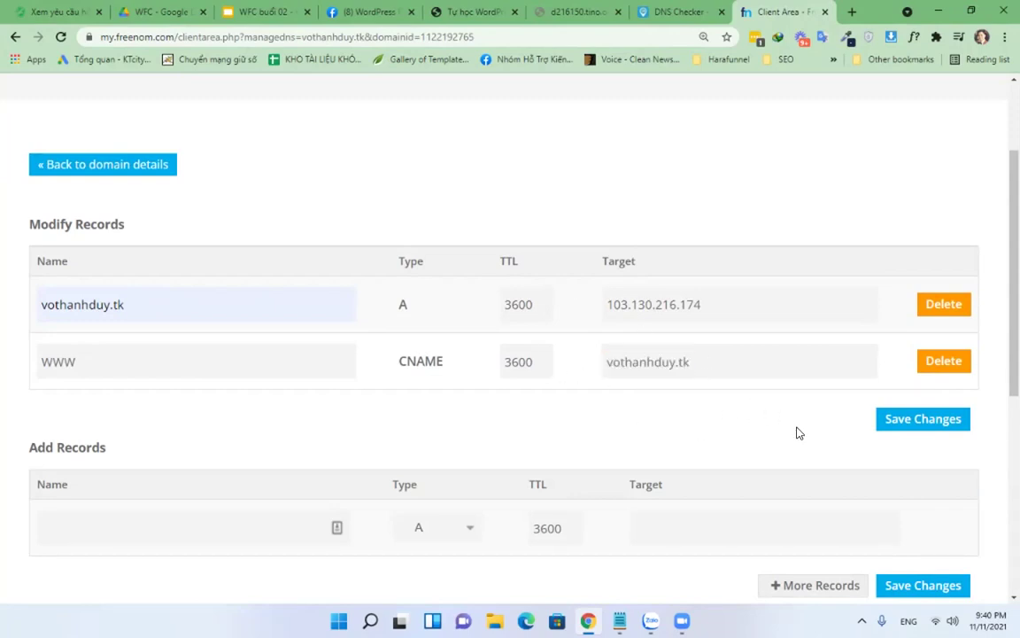
{"action": "left_click", "coordinate": [139, 364]}
{"action": "key", "text": "BackSpace"}
{"action": "key", "text": "BackSpace"}
{"action": "key", "text": "BackSpace"}
{"action": "type", "text": "www"}
Capture the DNS records table region with Snagit, opening it in Snagit Editor
{"action": "key", "text": "Print"}
{"action": "left_click_drag", "start_coordinate": [11, 186], "coordinate": [983, 453]}
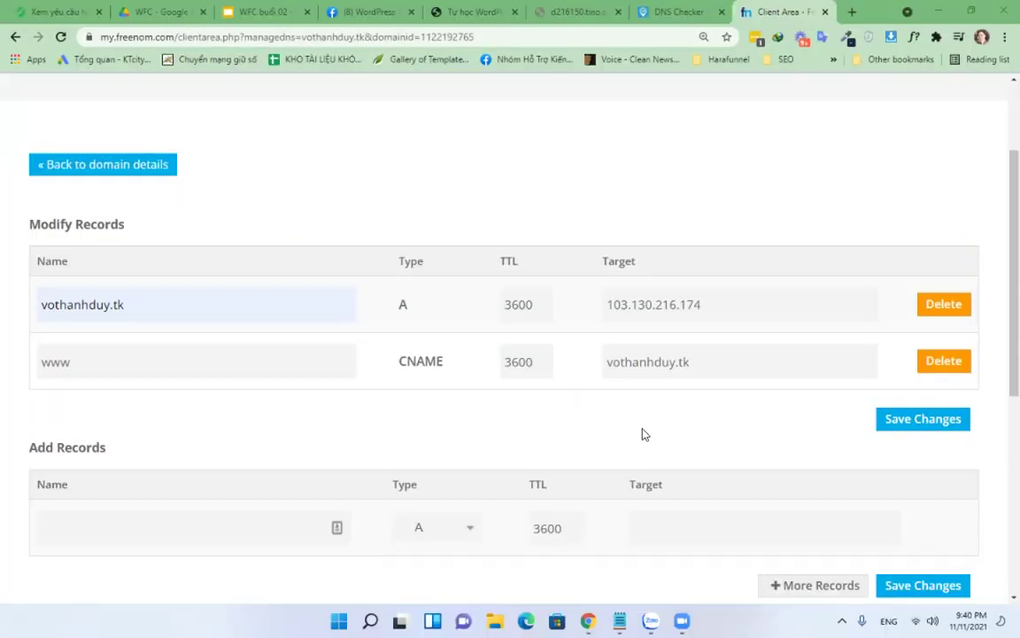
{"action": "left_click", "coordinate": [574, 434]}
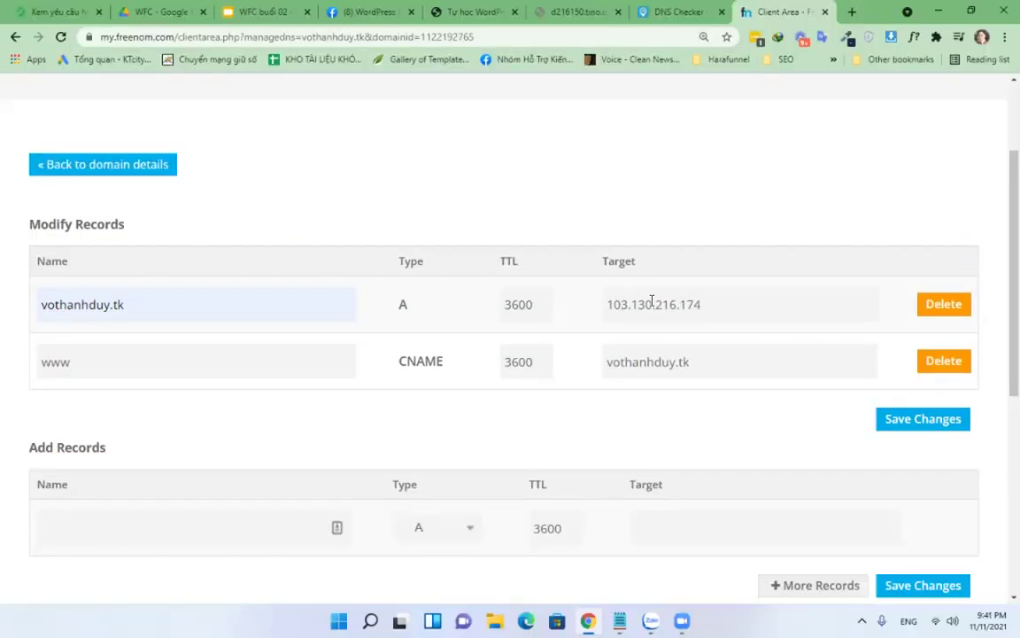
{"action": "left_click", "coordinate": [688, 292]}
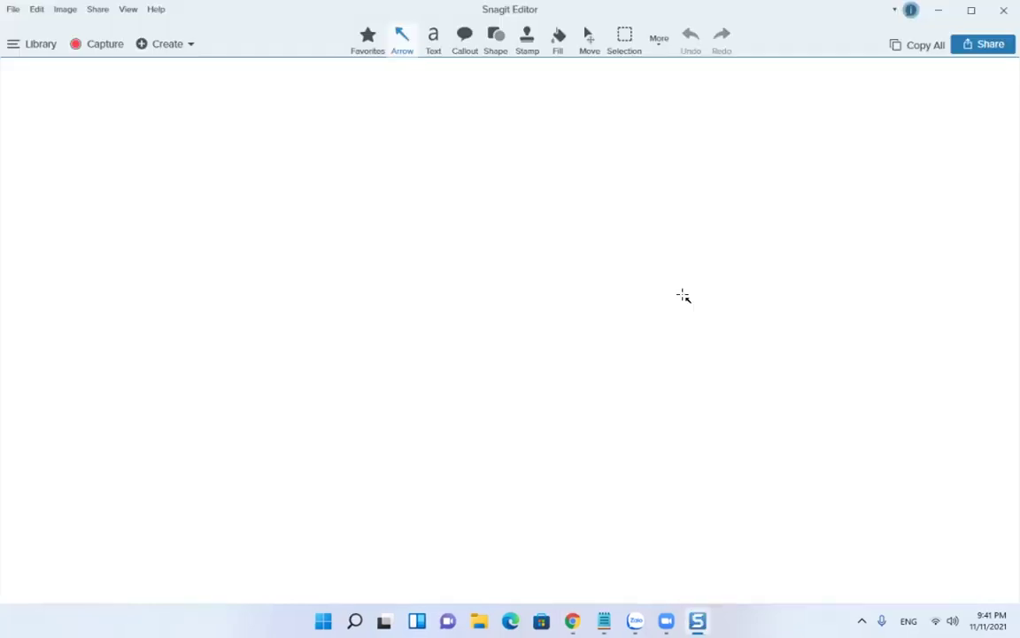
Paste the DNS screenshot into a new WordPress For Community 2021 group post and publish it
{"action": "left_click", "coordinate": [1001, 13]}
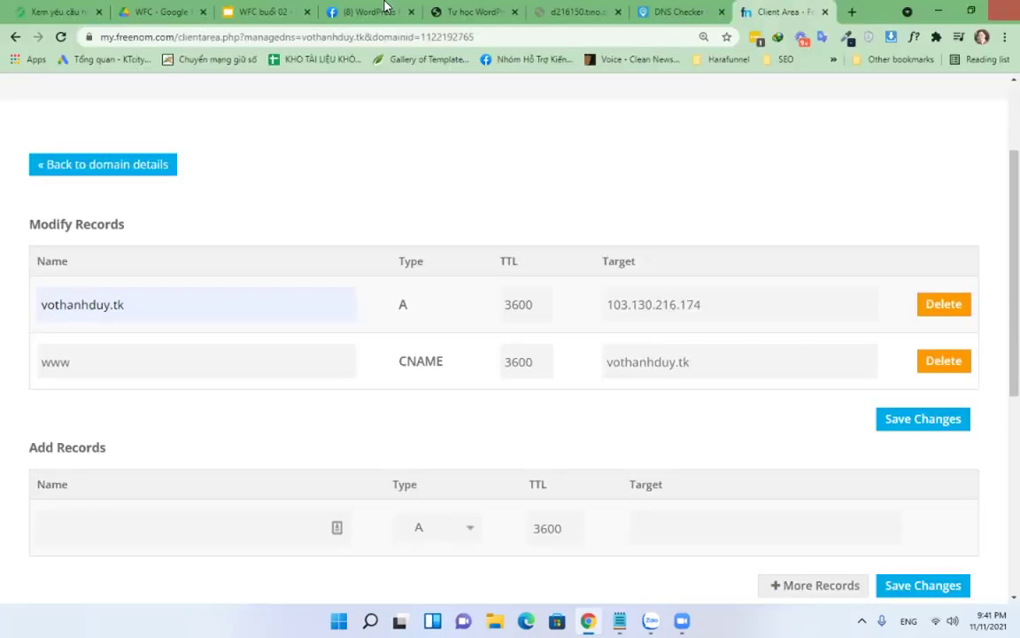
{"action": "left_click", "coordinate": [328, 11]}
{"action": "left_click", "coordinate": [412, 257]}
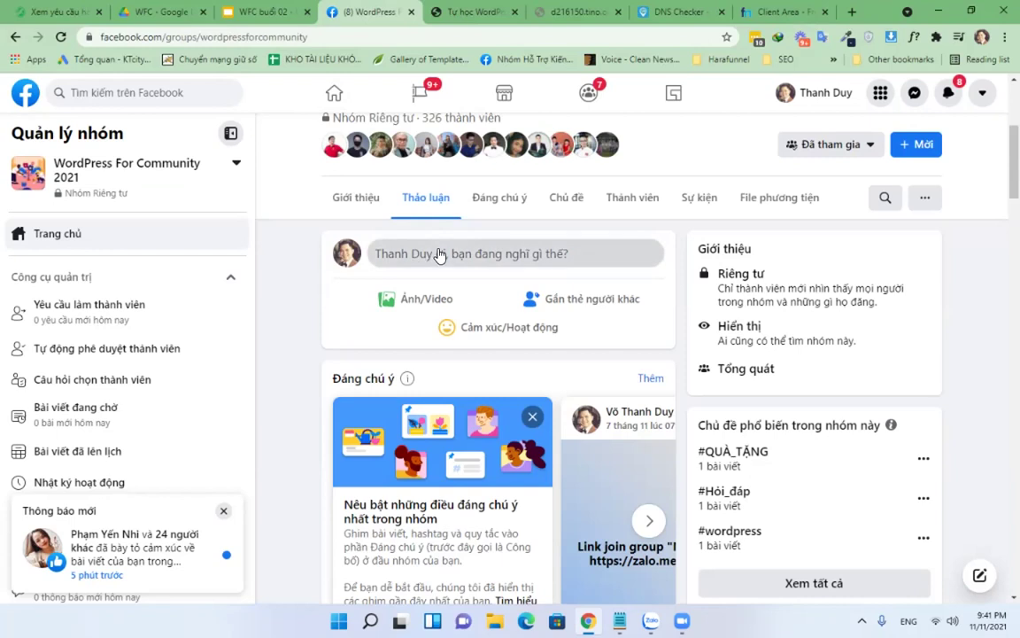
{"action": "key", "text": "ctrl+v"}
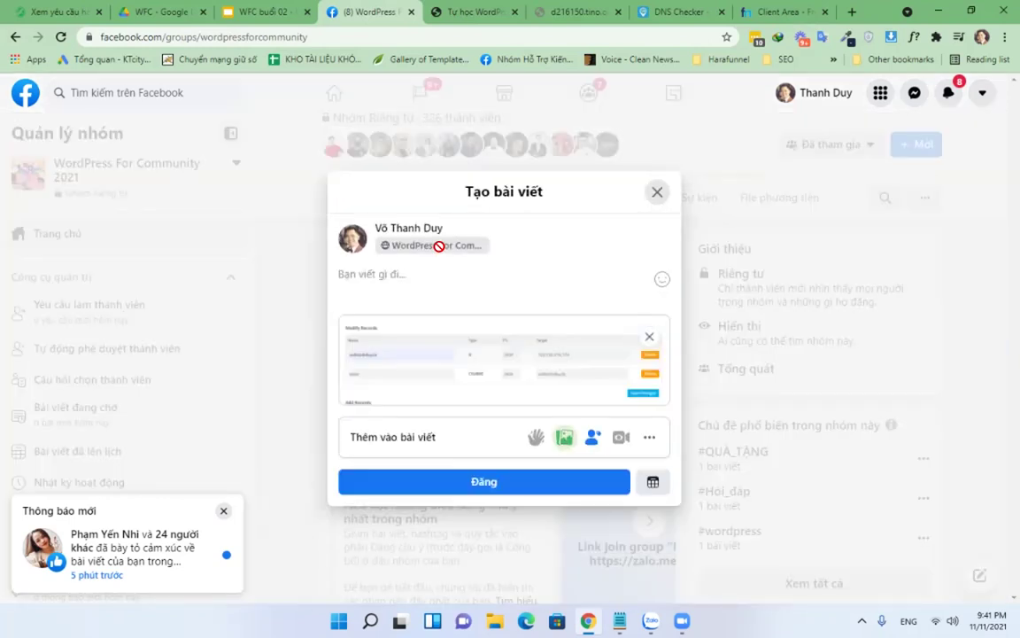
{"action": "left_click", "coordinate": [549, 483]}
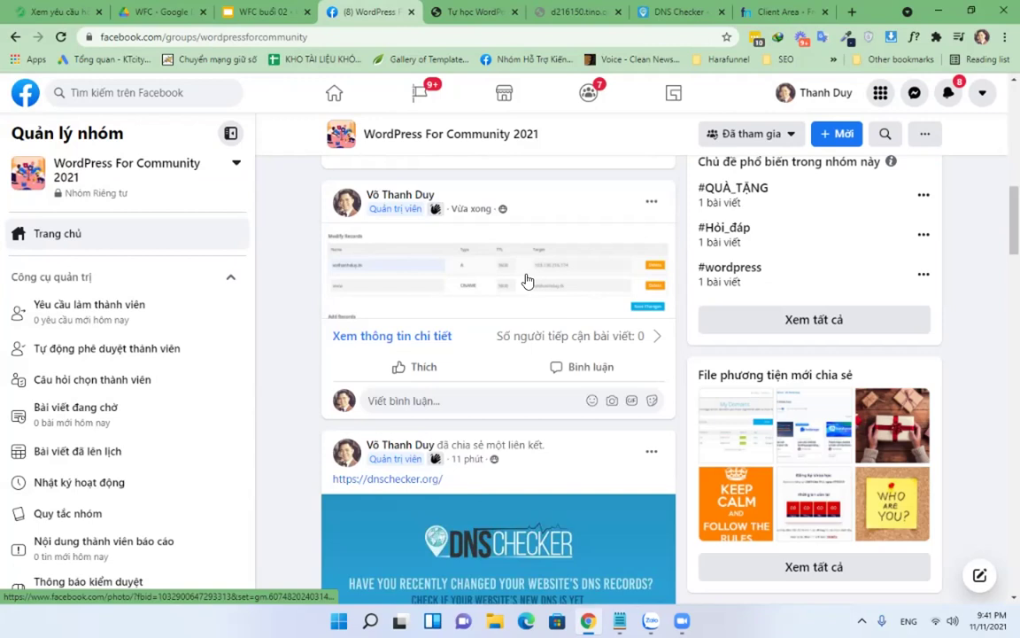
View the posted screenshot full-size, then return to the Tino support ticket
{"action": "left_click", "coordinate": [547, 275]}
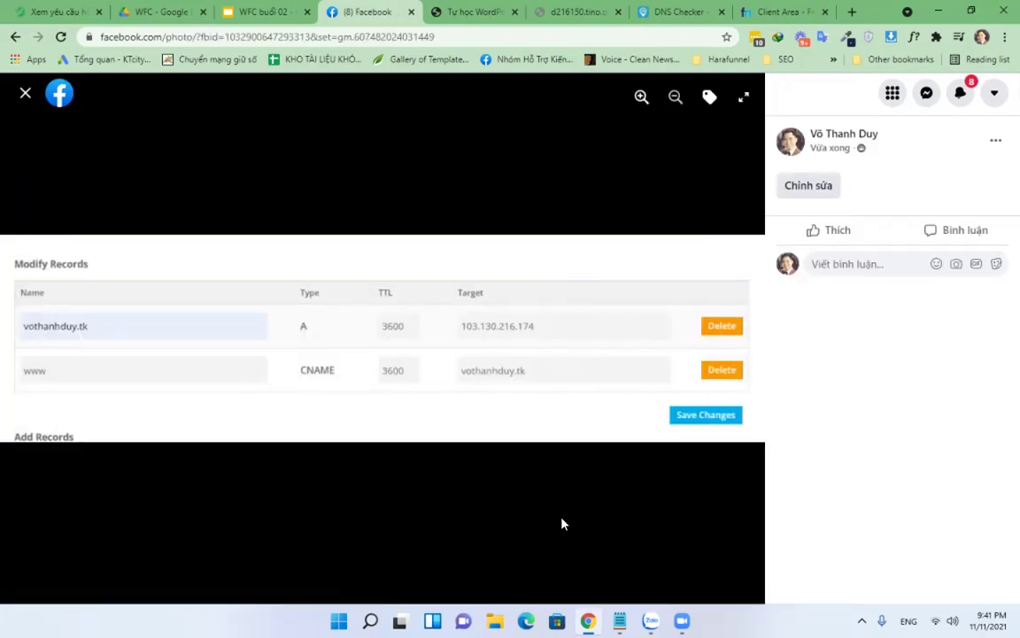
{"action": "key", "text": "Escape"}
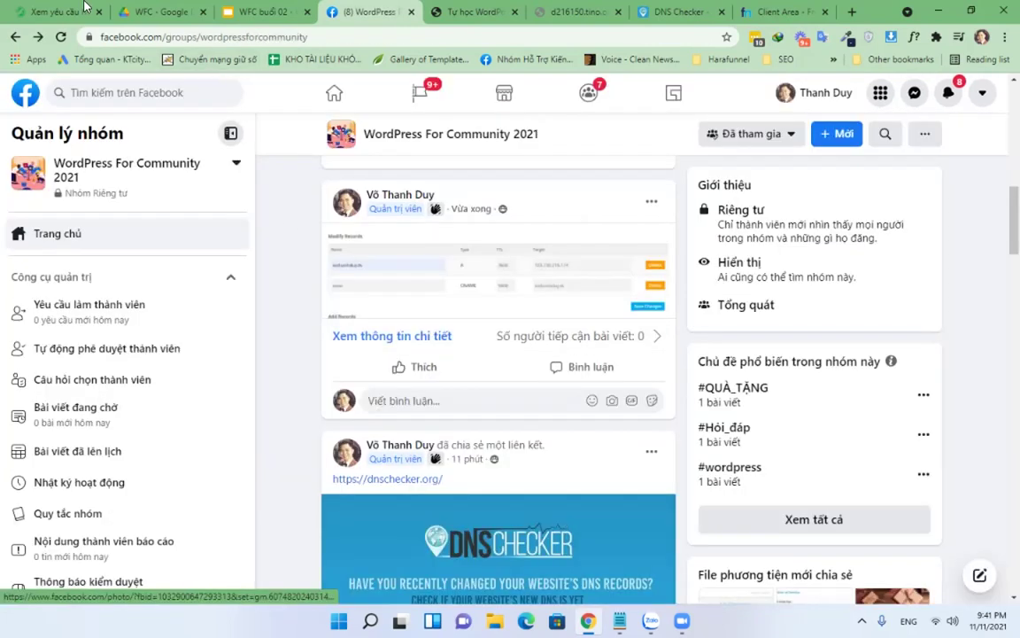
{"action": "left_click", "coordinate": [84, 9]}
{"action": "scroll", "coordinate": [876, 522], "scroll_direction": "down", "scroll_amount": 1}
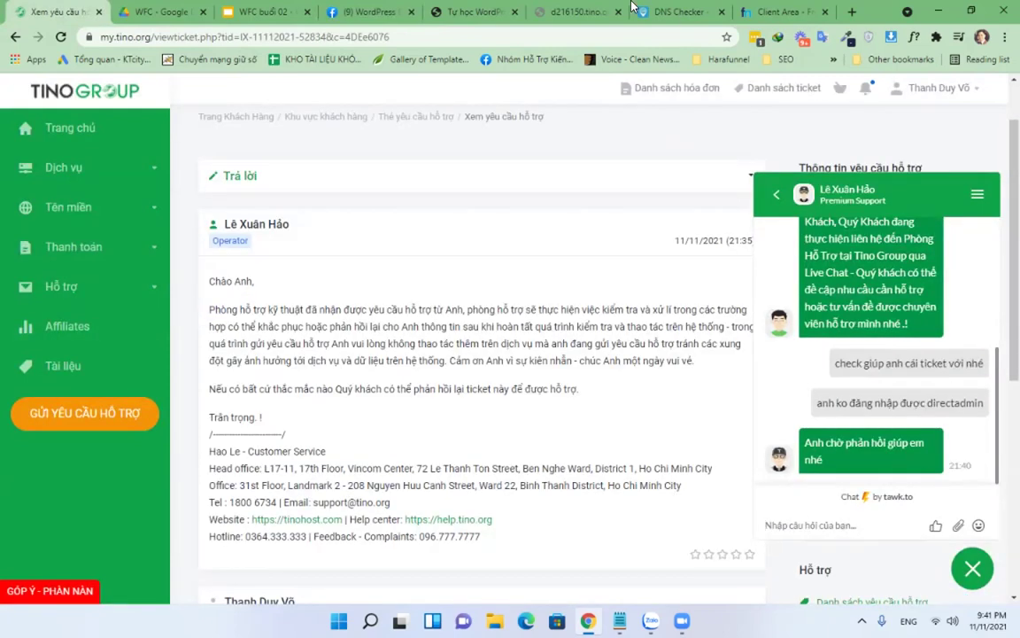
Glance at DNS Checker and Freenom, then send 'thanks em' in the Tino chat
{"action": "left_click", "coordinate": [677, 11]}
{"action": "left_click", "coordinate": [778, 8]}
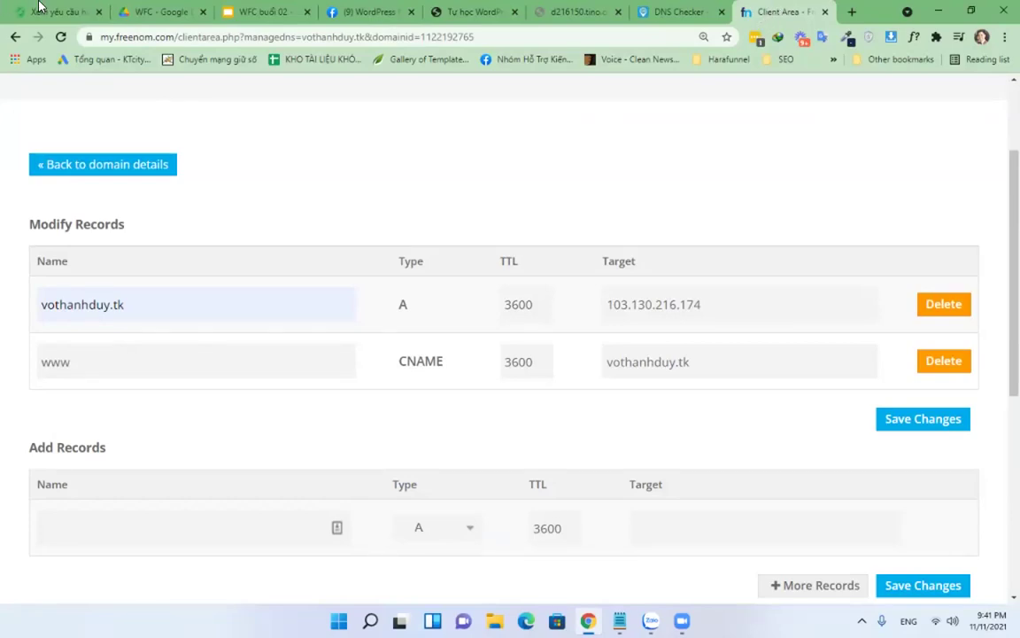
{"action": "left_click", "coordinate": [79, 19]}
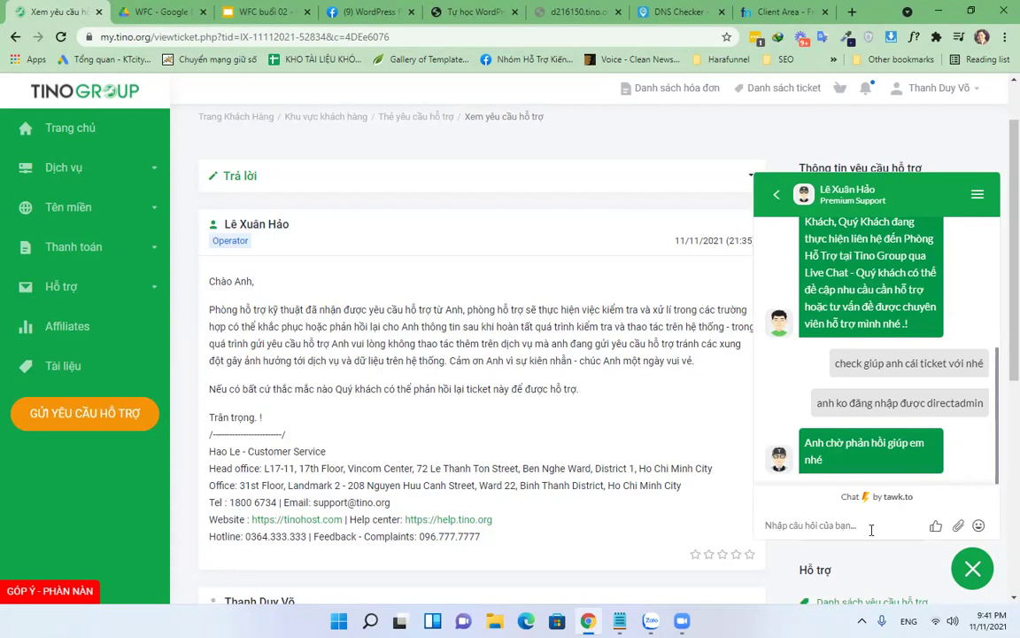
{"action": "type", "text": "ok em"}
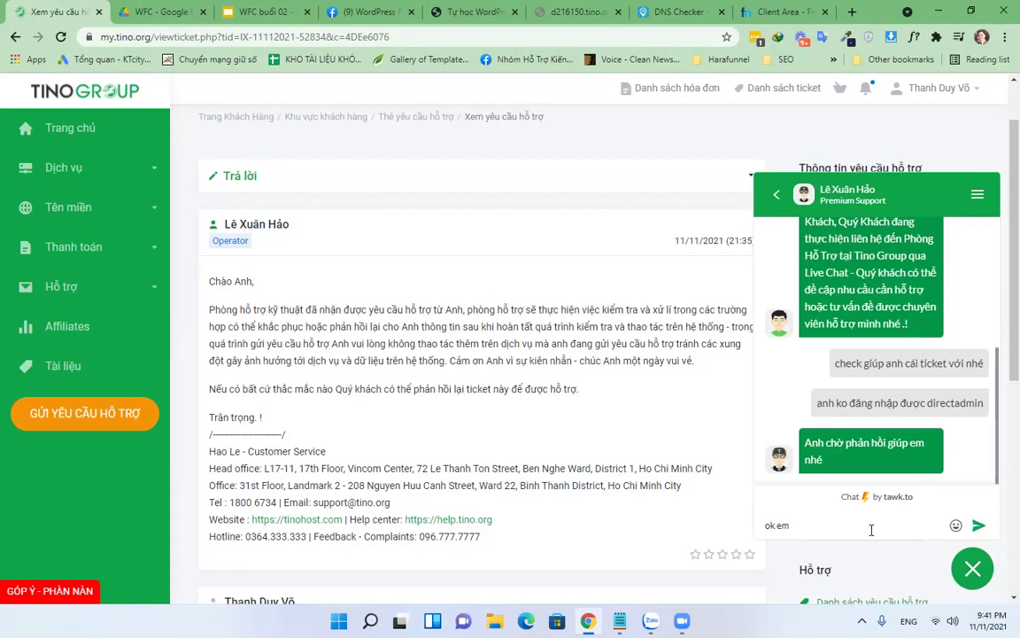
{"action": "key", "text": "BackSpace"}
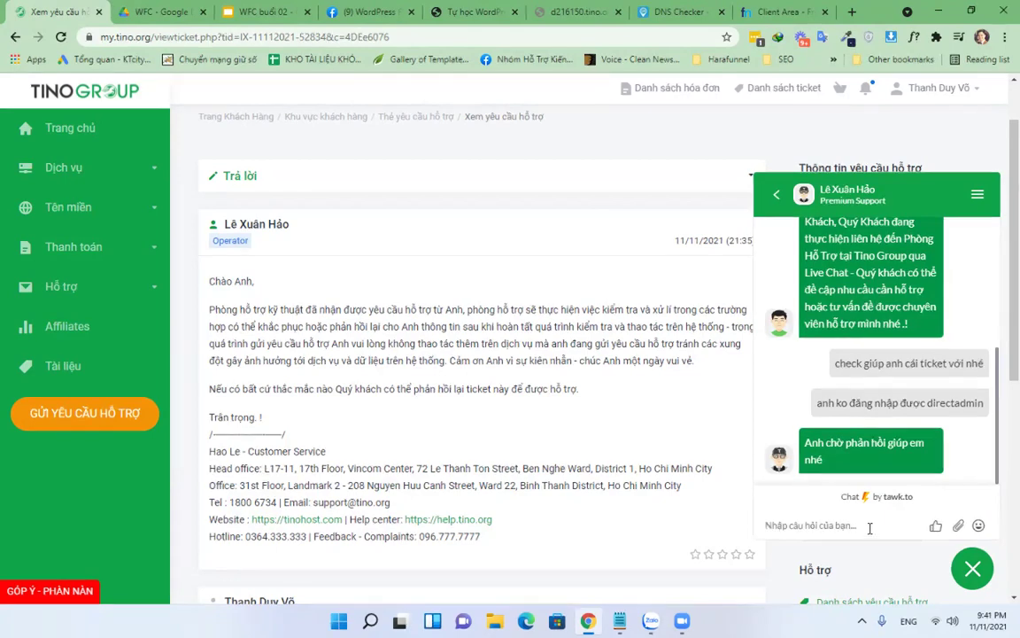
{"action": "type", "text": "nhanh giúp an"}
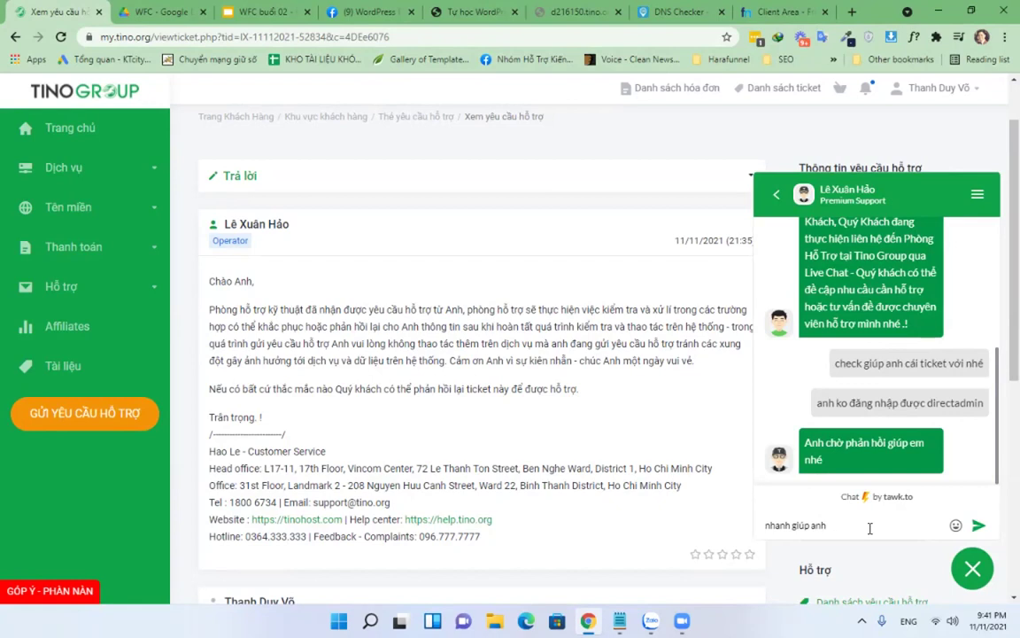
{"action": "type", "text": "h"}
{"action": "key", "text": "BackSpace"}
{"action": "key", "text": "BackSpace"}
{"action": "key", "text": "BackSpace"}
{"action": "key", "text": "BackSpace"}
{"action": "key", "text": "BackSpace"}
{"action": "key", "text": "BackSpace"}
{"action": "key", "text": "BackSpace"}
{"action": "key", "text": "BackSpace"}
{"action": "key", "text": "BackSpace"}
{"action": "key", "text": "BackSpace"}
{"action": "key", "text": "BackSpace"}
{"action": "key", "text": "BackSpace"}
{"action": "key", "text": "BackSpace"}
{"action": "key", "text": "BackSpace"}
{"action": "type", "text": "thansk"}
{"action": "key", "text": "BackSpace"}
{"action": "key", "text": "BackSpace"}
{"action": "type", "text": "ks em"}
{"action": "key", "text": "Return"}
Send 'em check nhanh giúp anh với nhé. Anh đang demo cho các ban học viên thuc hành WordPress'
{"action": "type", "text": "em check"}
{"action": "type", "text": " nhanh giúp"}
{"action": "type", "text": " anh với nhé"}
{"action": "type", "text": ". C"}
{"action": "key", "text": "BackSpace"}
{"action": "type", "text": "Anh"}
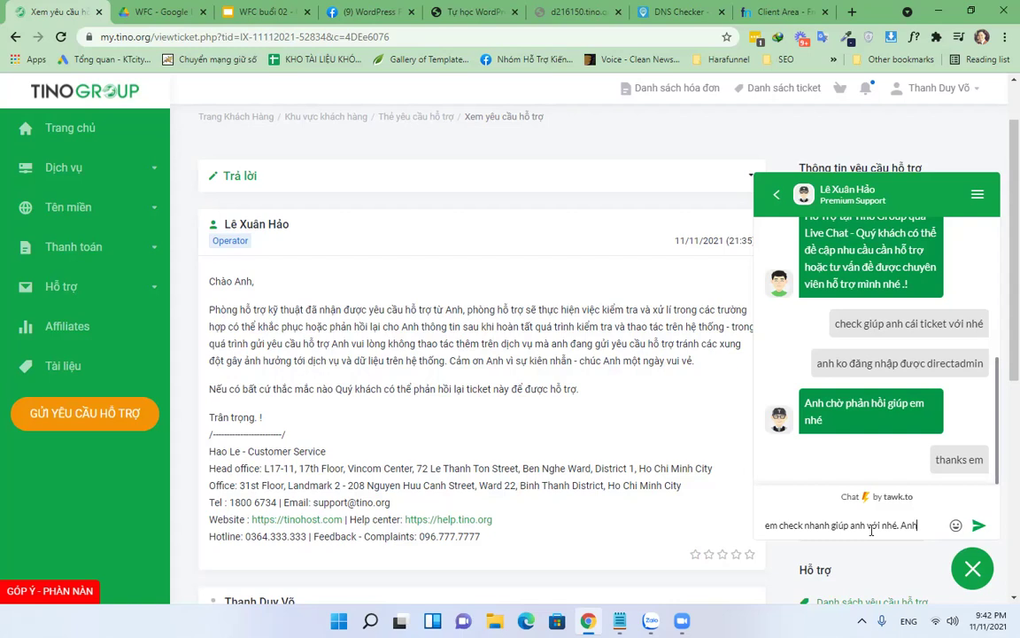
{"action": "type", "text": " đang demo cho các ban học viên thu"}
{"action": "type", "text": "c h"}
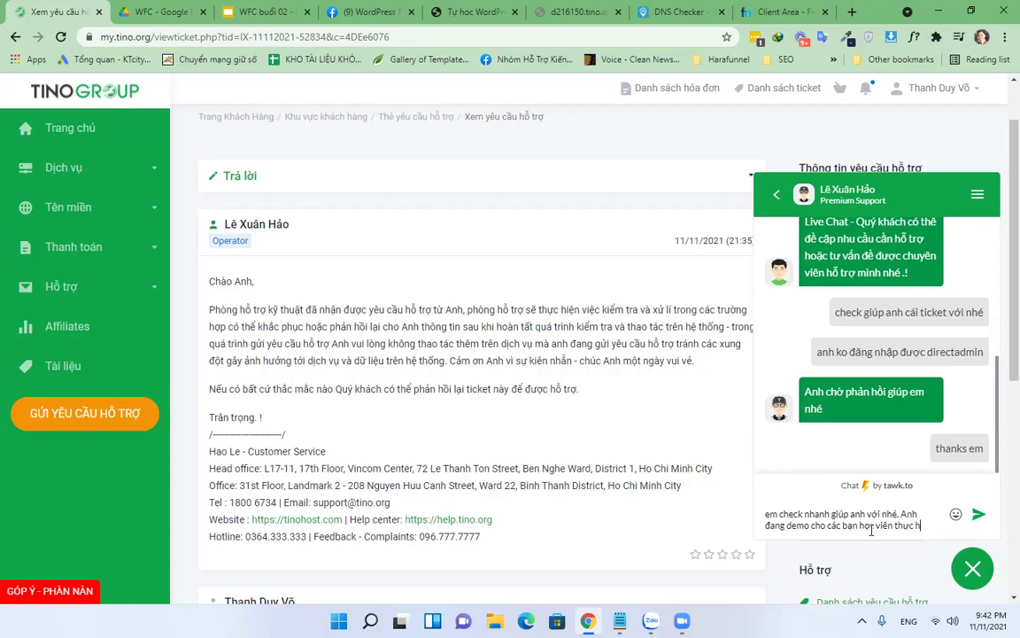
{"action": "type", "text": "ành WordPress"}
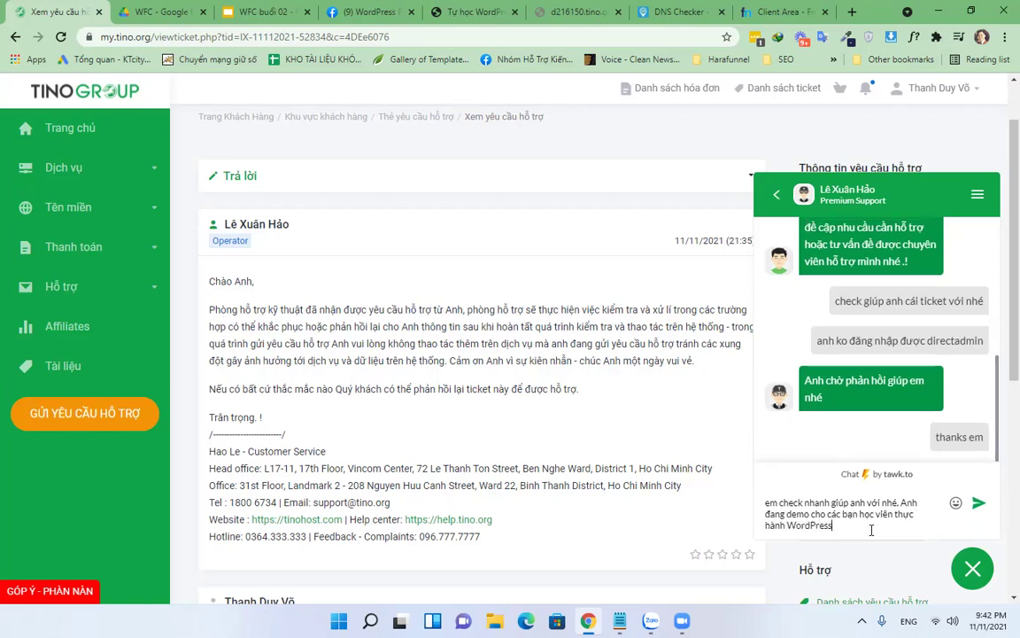
{"action": "key", "text": "Return"}
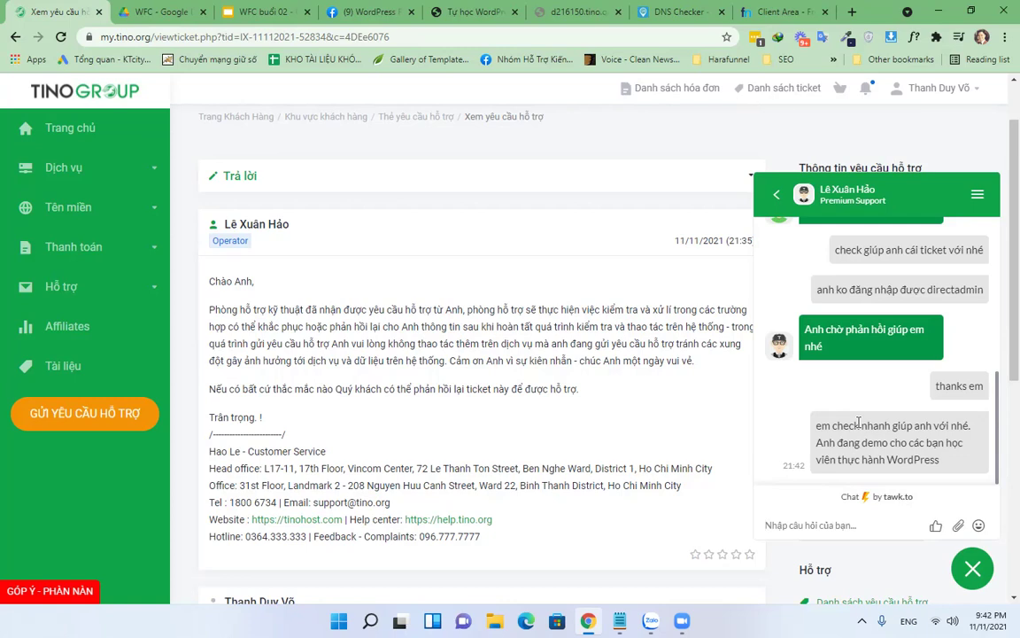
Reload the ticket page, reopen the chat conversation, and go to the Freenom records
{"action": "scroll", "coordinate": [858, 422], "scroll_direction": "down", "scroll_amount": 5}
{"action": "scroll", "coordinate": [857, 428], "scroll_direction": "up", "scroll_amount": 10}
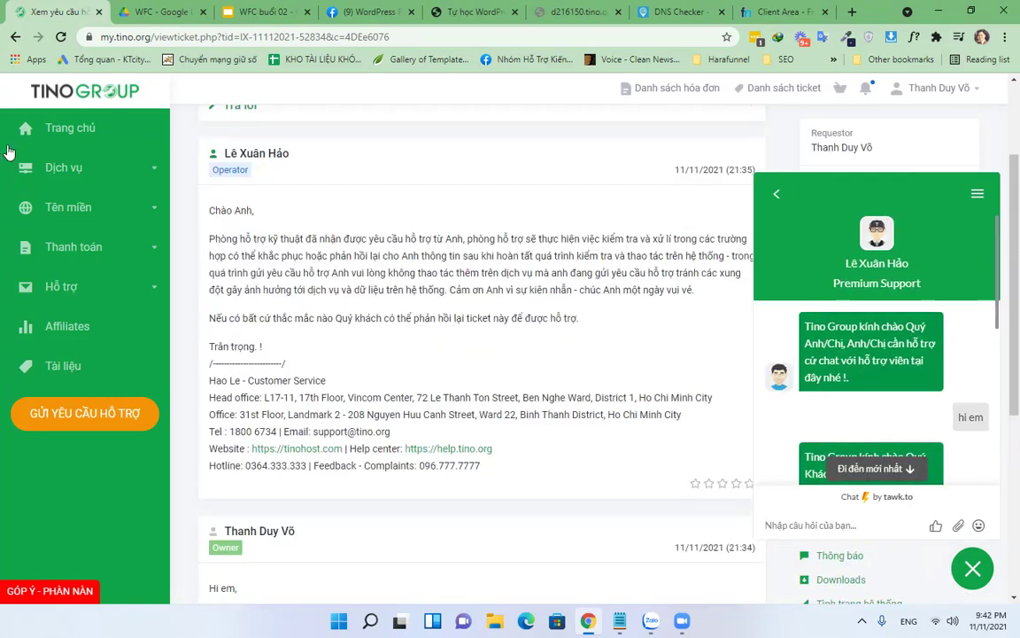
{"action": "key", "text": "F5"}
{"action": "scroll", "coordinate": [628, 412], "scroll_direction": "down", "scroll_amount": 5}
{"action": "scroll", "coordinate": [619, 412], "scroll_direction": "up", "scroll_amount": 8}
{"action": "scroll", "coordinate": [612, 412], "scroll_direction": "down", "scroll_amount": 1}
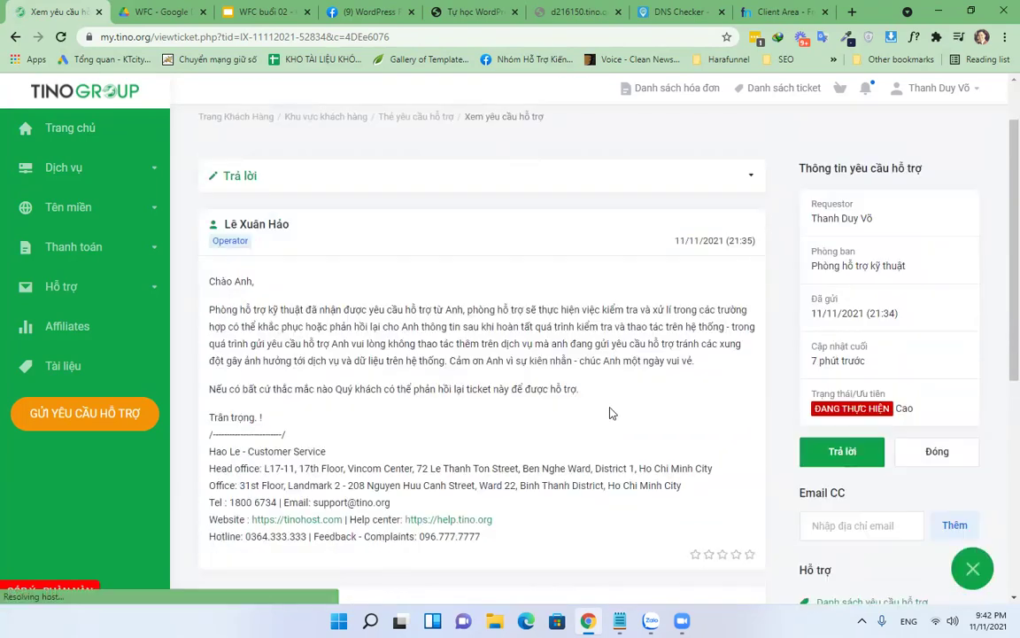
{"action": "scroll", "coordinate": [611, 413], "scroll_direction": "down", "scroll_amount": 1}
{"action": "left_click", "coordinate": [811, 298]}
{"action": "scroll", "coordinate": [928, 396], "scroll_direction": "down", "scroll_amount": 5}
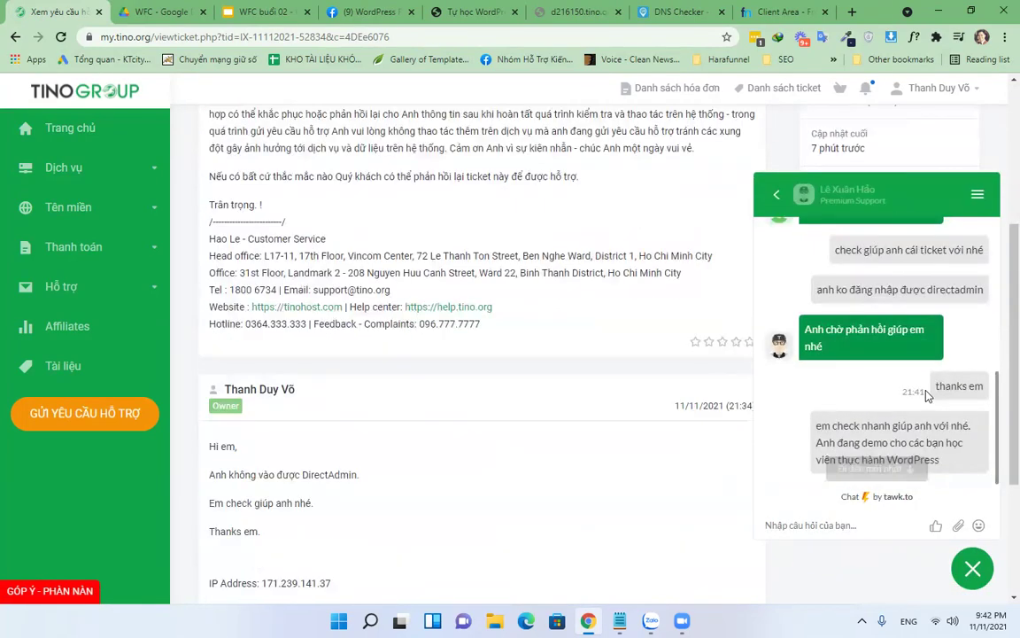
{"action": "left_click", "coordinate": [762, 10]}
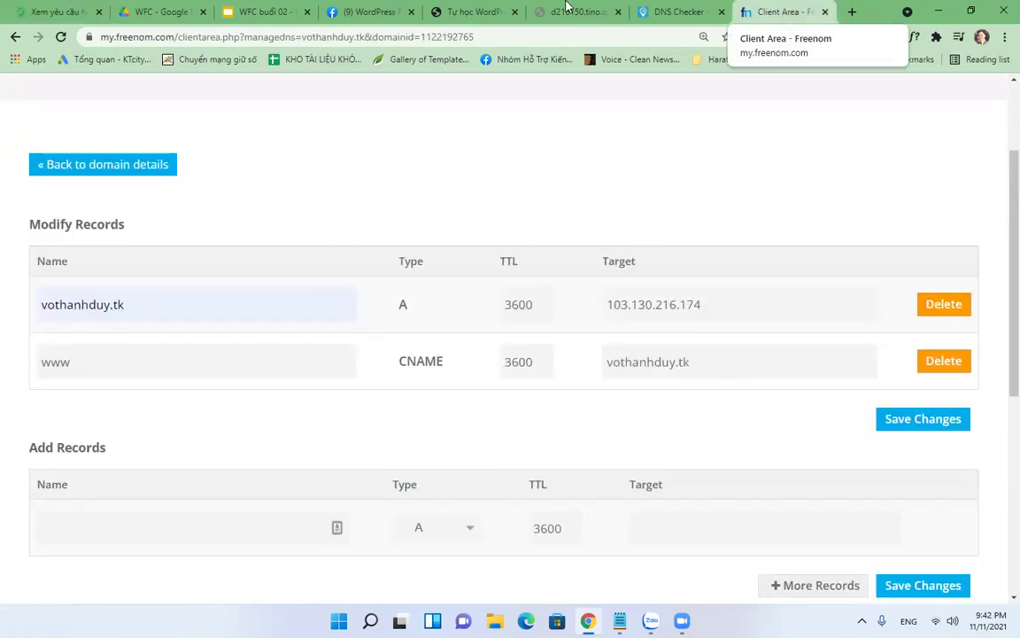
Load d216150.tino.org:2222 without /CMD_USER_SHOW, which still returns HTTP ERROR 502
{"action": "left_click", "coordinate": [568, 11]}
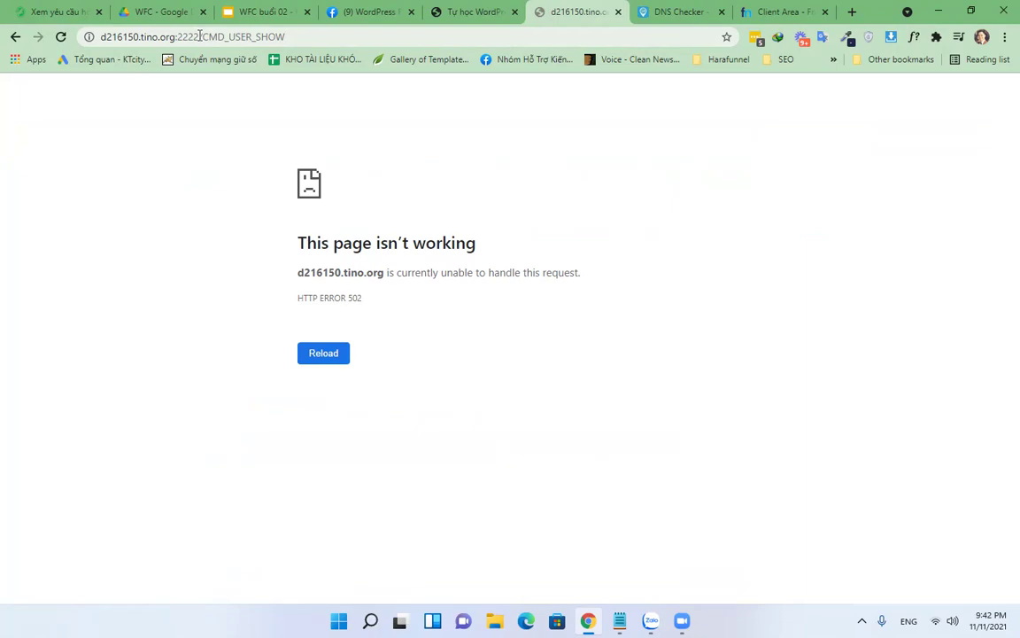
{"action": "left_click_drag", "start_coordinate": [200, 36], "coordinate": [335, 50]}
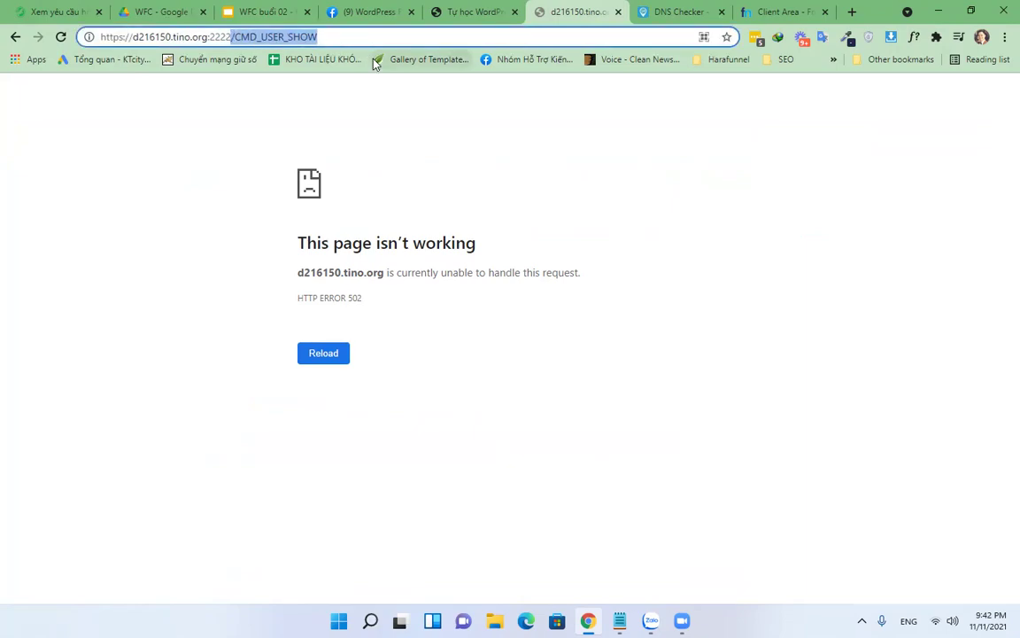
{"action": "key", "text": "BackSpace"}
{"action": "key", "text": "Return"}
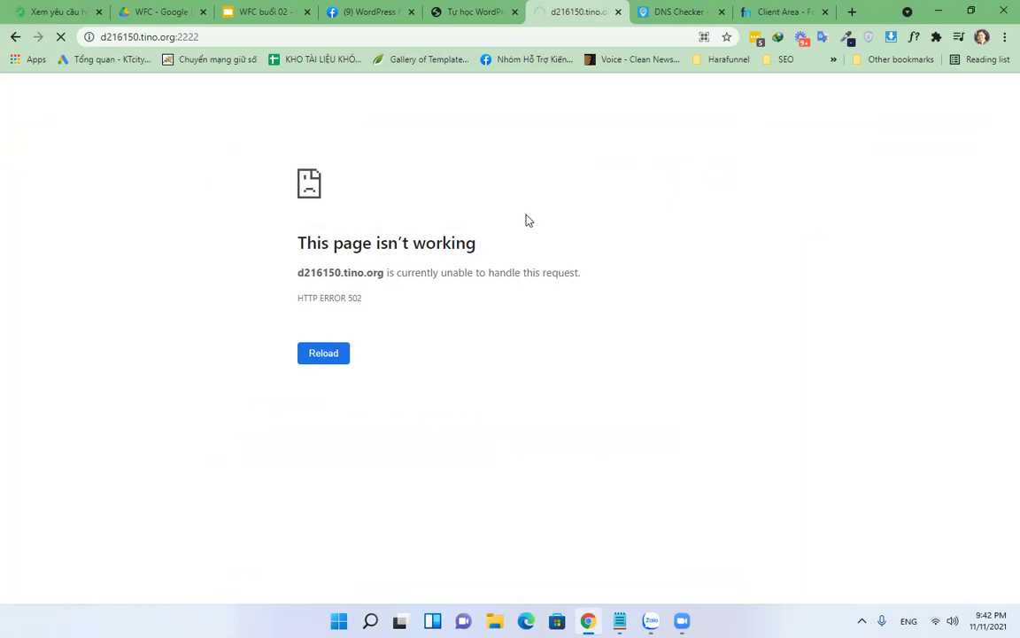
Check the Freenom records, return to the error page, and bring up Zoom
{"action": "left_click", "coordinate": [776, 9]}
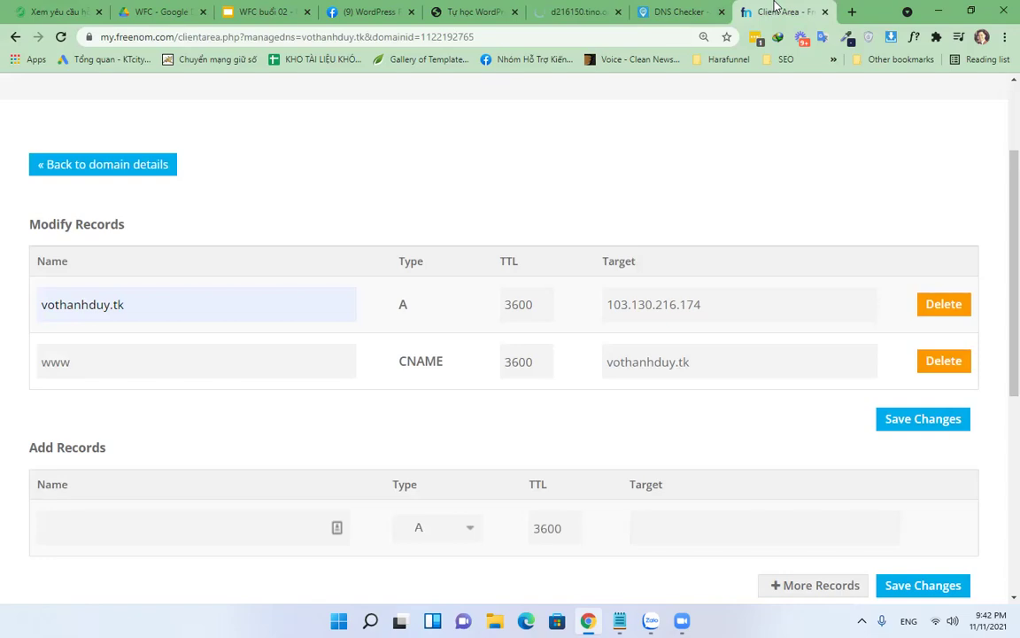
{"action": "left_click", "coordinate": [581, 9]}
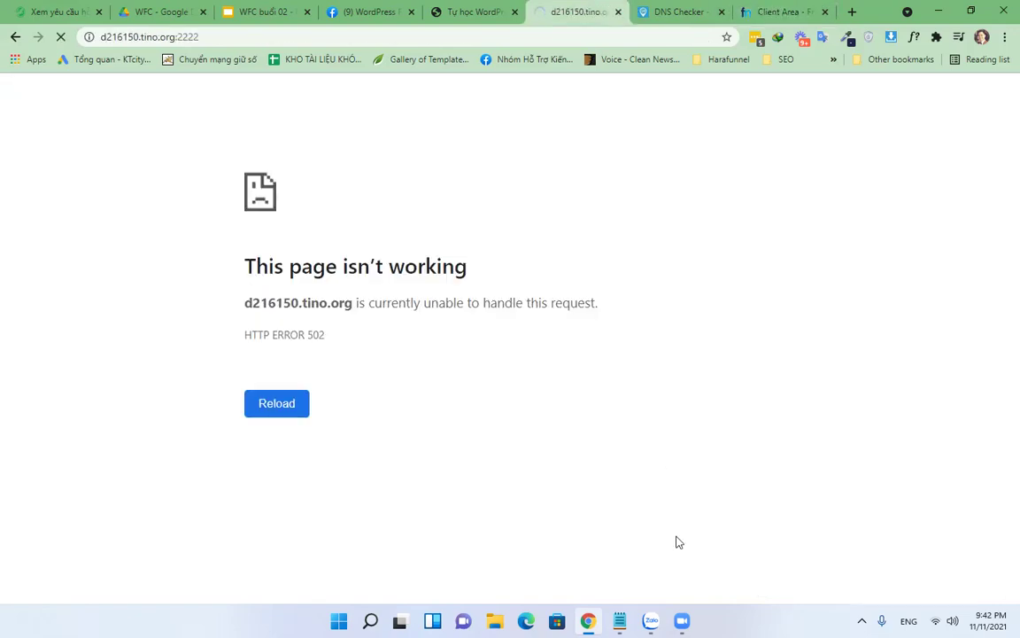
{"action": "mouse_move", "coordinate": [682, 620]}
{"action": "left_click", "coordinate": [620, 549]}
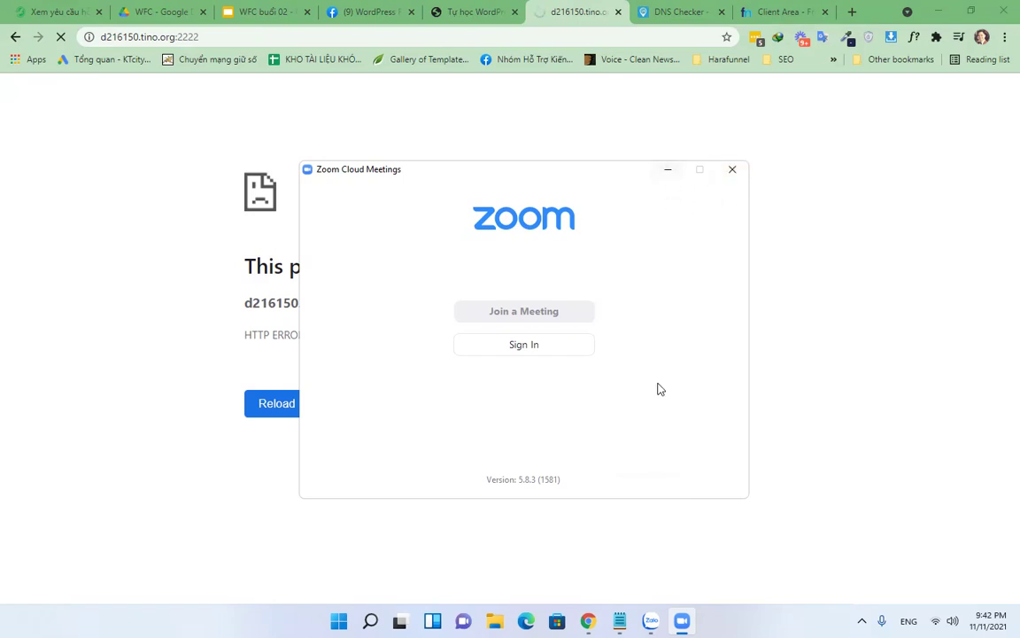
Minimize and restore the Zoom window, then return to the browser being shared
{"action": "left_click", "coordinate": [669, 173]}
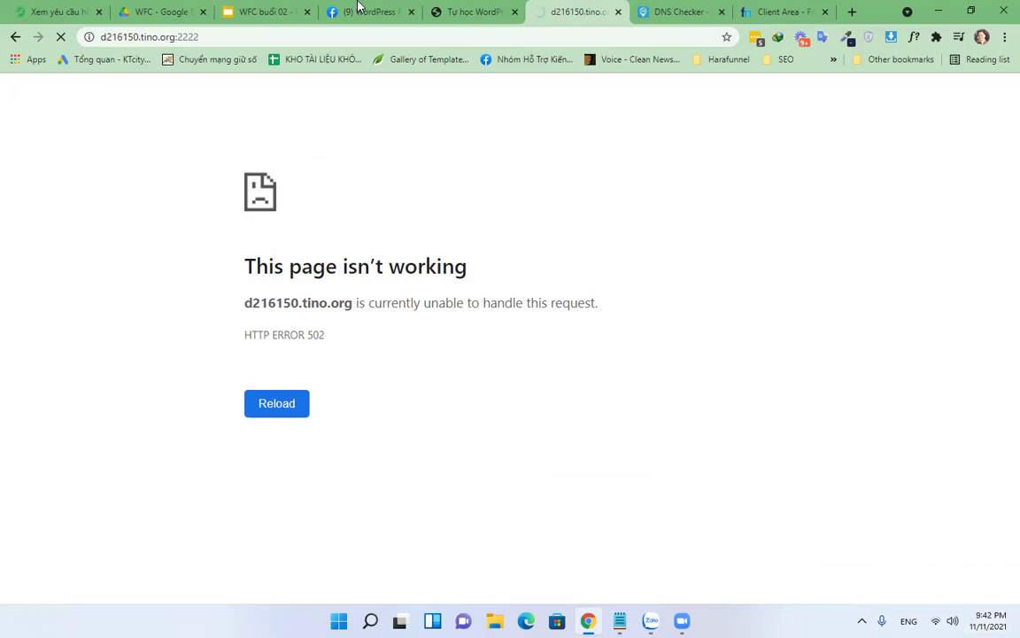
{"action": "left_click", "coordinate": [682, 620]}
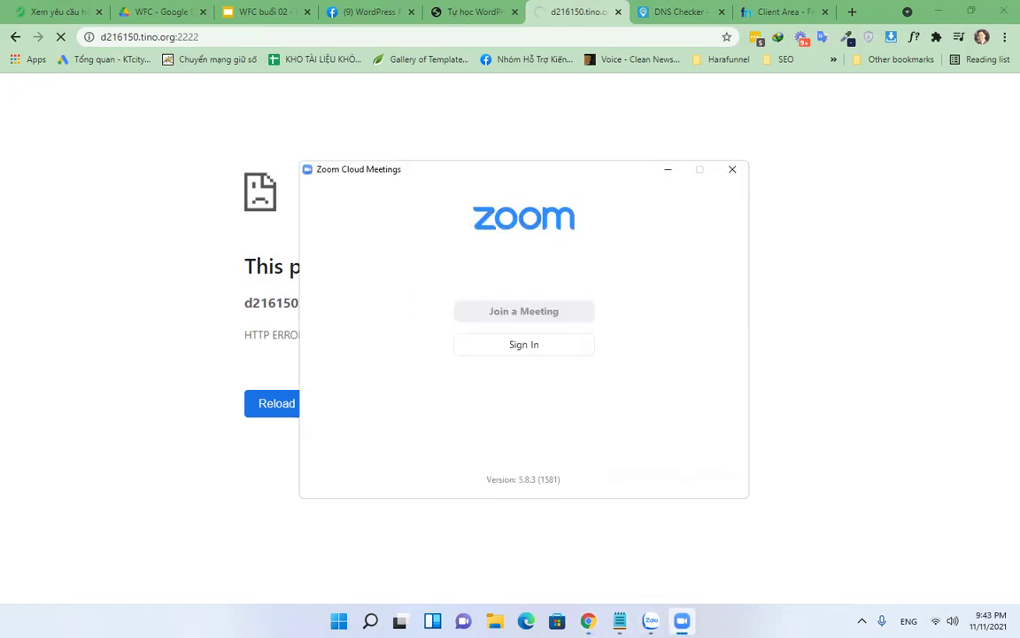
{"action": "left_click", "coordinate": [754, 549]}
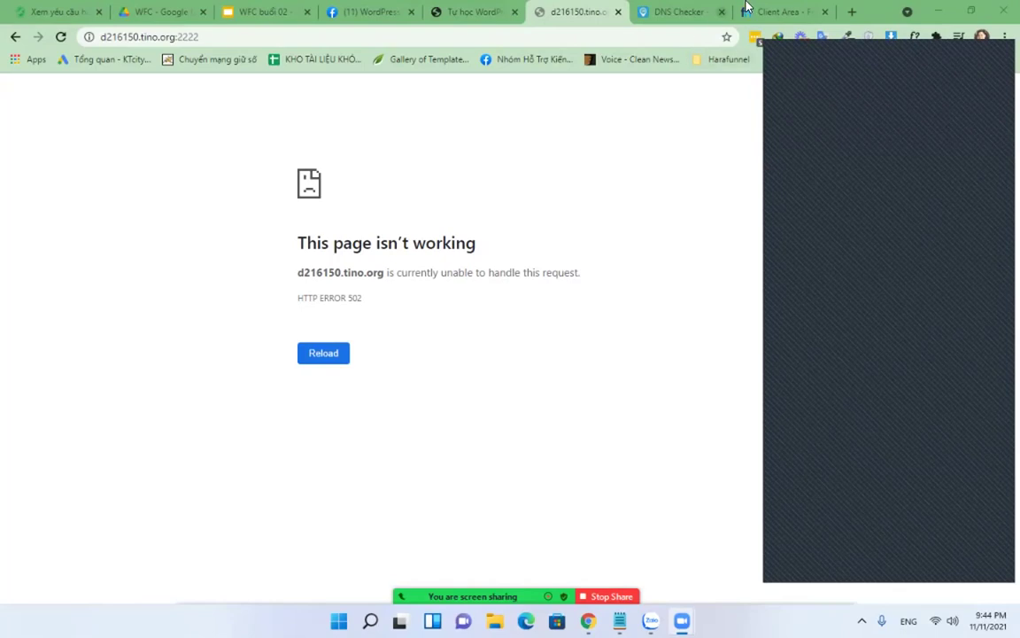
Copy tyumen.tk from DNS Checker and try loading it in a private window
{"action": "left_click", "coordinate": [777, 11]}
{"action": "left_click", "coordinate": [571, 9]}
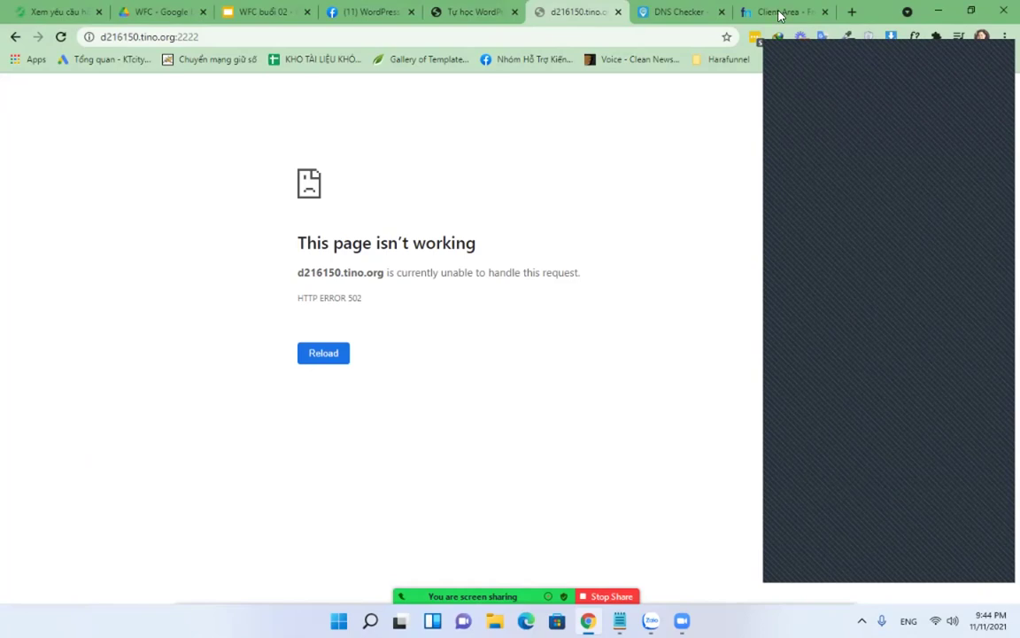
{"action": "left_click", "coordinate": [706, 7]}
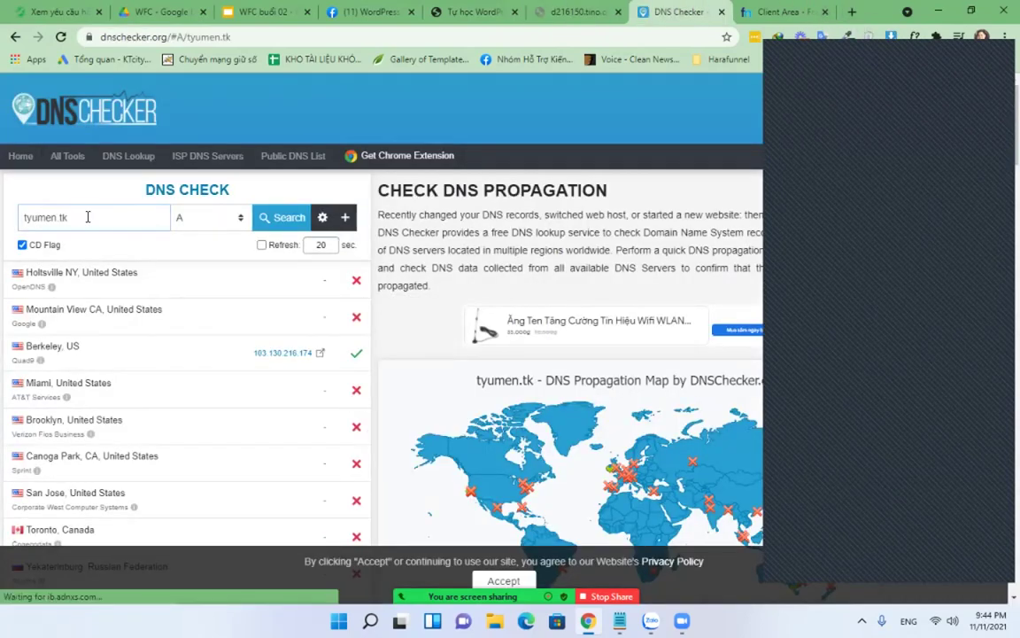
{"action": "left_click_drag", "start_coordinate": [82, 217], "coordinate": [23, 217]}
{"action": "key", "text": "ctrl+c"}
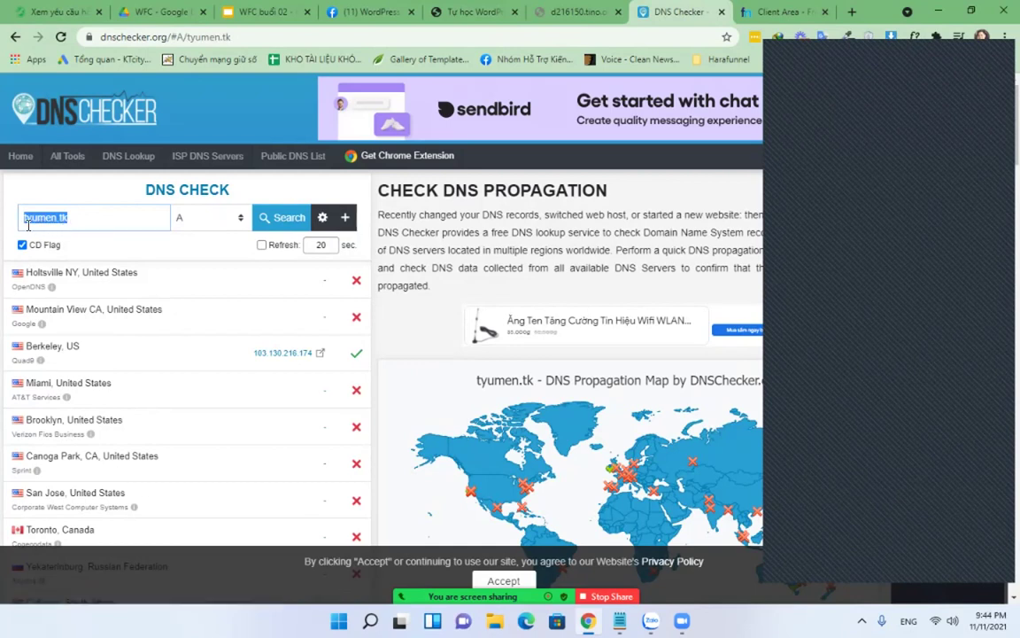
{"action": "key", "text": "ctrl+shift+n"}
{"action": "key", "text": "ctrl+v"}
{"action": "key", "text": "Return"}
{"action": "left_click", "coordinate": [164, 11]}
Re-run the tyumen.tk A-record propagation check and scroll through the resolver results
{"action": "left_click", "coordinate": [281, 217]}
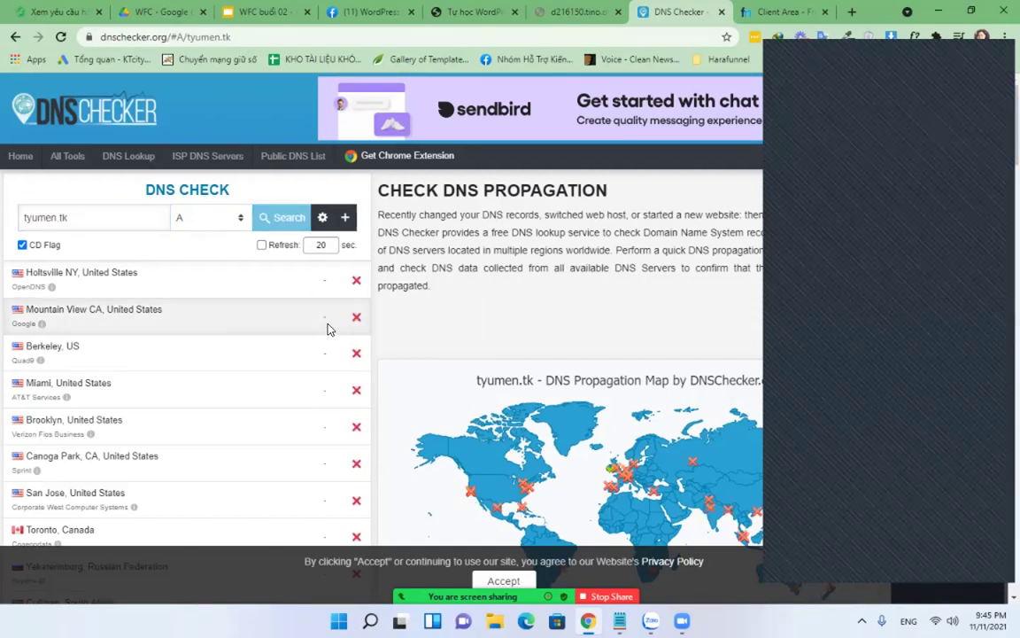
{"action": "scroll", "coordinate": [326, 329], "scroll_direction": "down", "scroll_amount": 6}
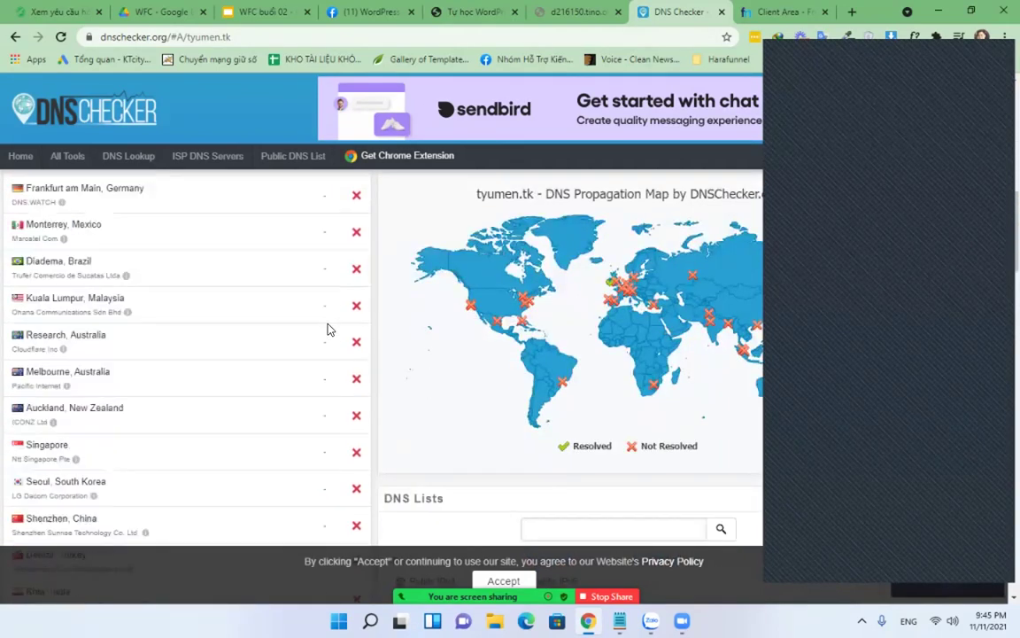
{"action": "scroll", "coordinate": [327, 328], "scroll_direction": "up", "scroll_amount": 6}
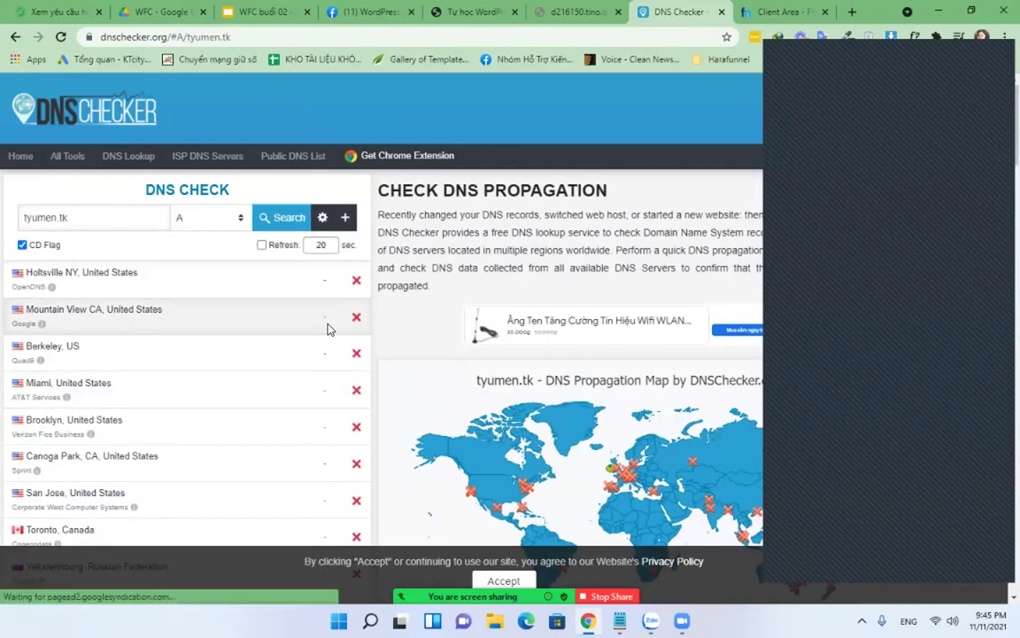
{"action": "scroll", "coordinate": [327, 328], "scroll_direction": "down", "scroll_amount": 8}
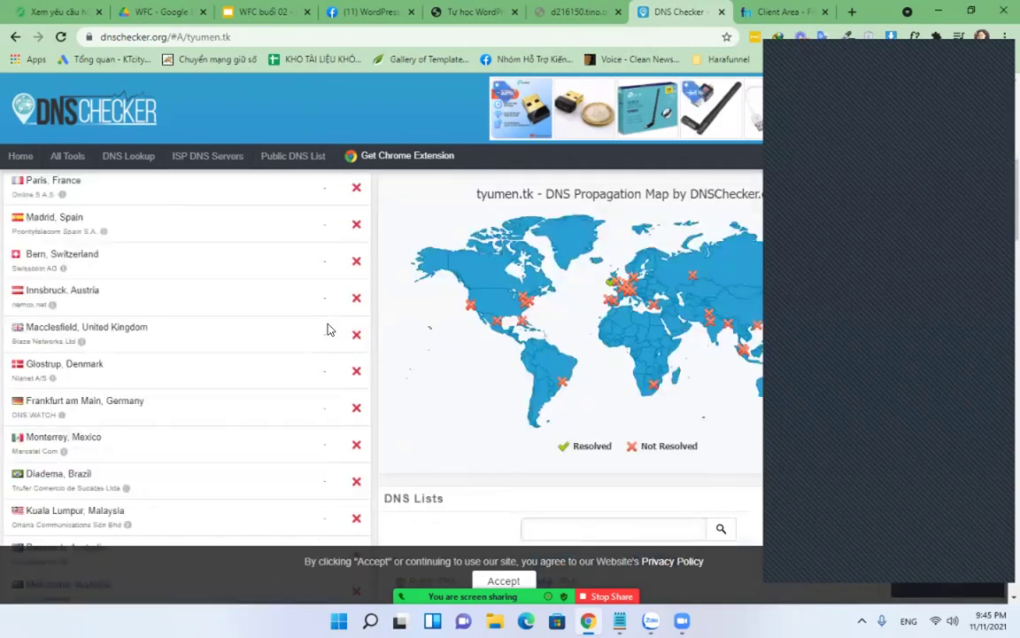
{"action": "scroll", "coordinate": [327, 328], "scroll_direction": "up", "scroll_amount": 4}
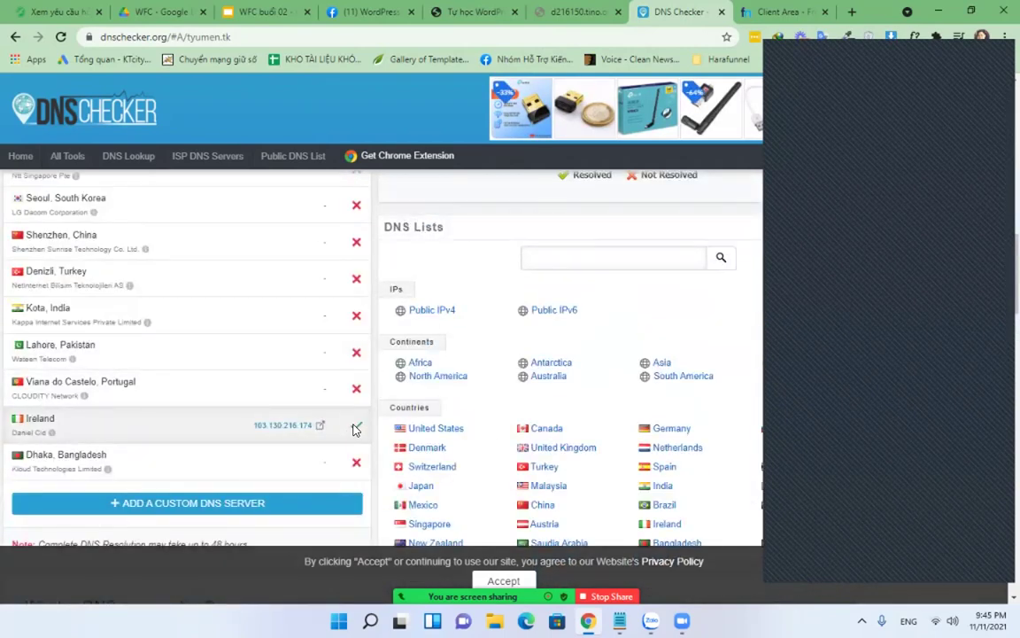
{"action": "scroll", "coordinate": [353, 431], "scroll_direction": "up", "scroll_amount": 5}
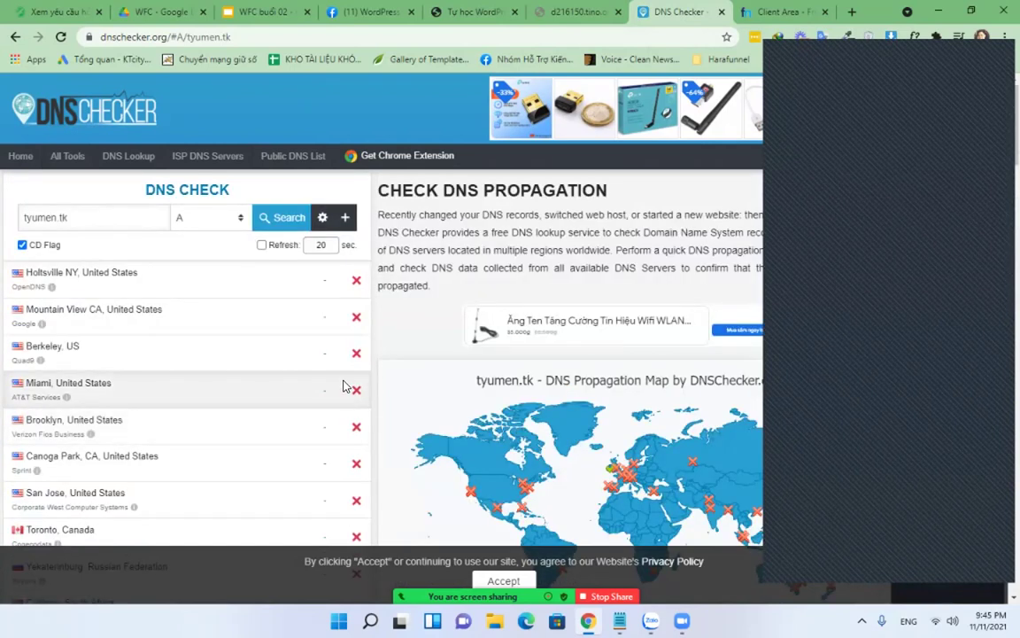
{"action": "key", "text": "ctrl+shift+n"}
{"action": "key", "text": "ctrl+v"}
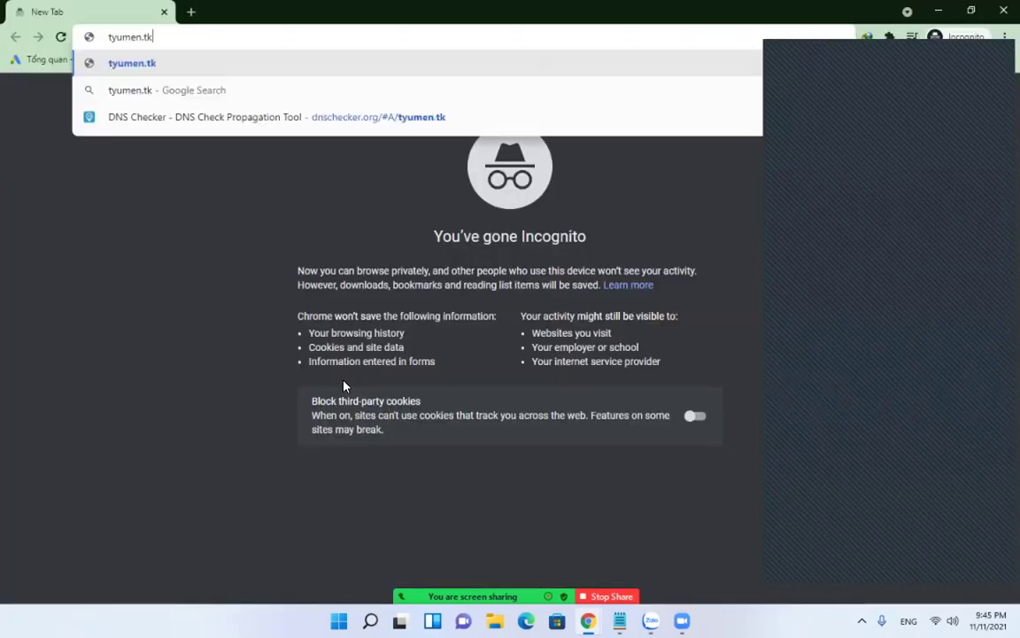
{"action": "key", "text": "Return"}
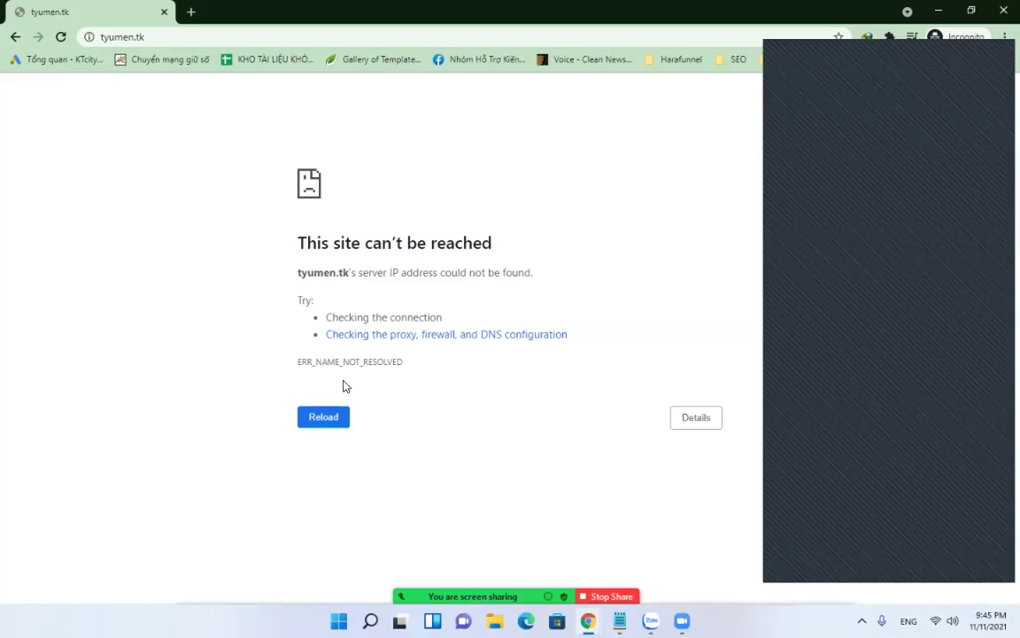
{"action": "left_click", "coordinate": [164, 11]}
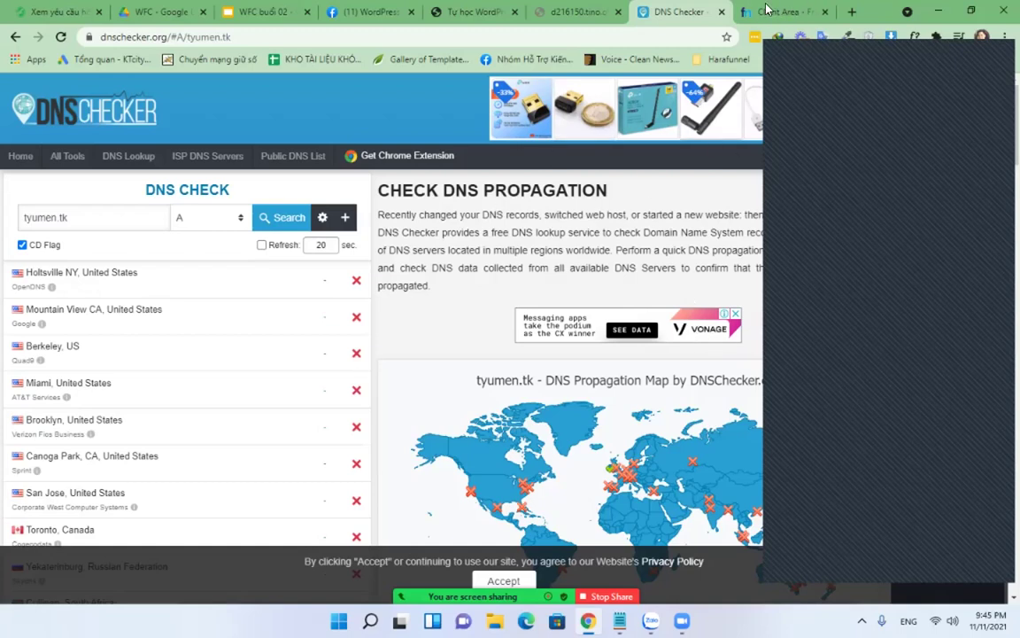
Compare DNS Checker's tyumen.tk results with Freenom's A record 103.130.216.174, then open the Tino ticket
{"action": "left_click", "coordinate": [782, 11]}
{"action": "left_click", "coordinate": [680, 11]}
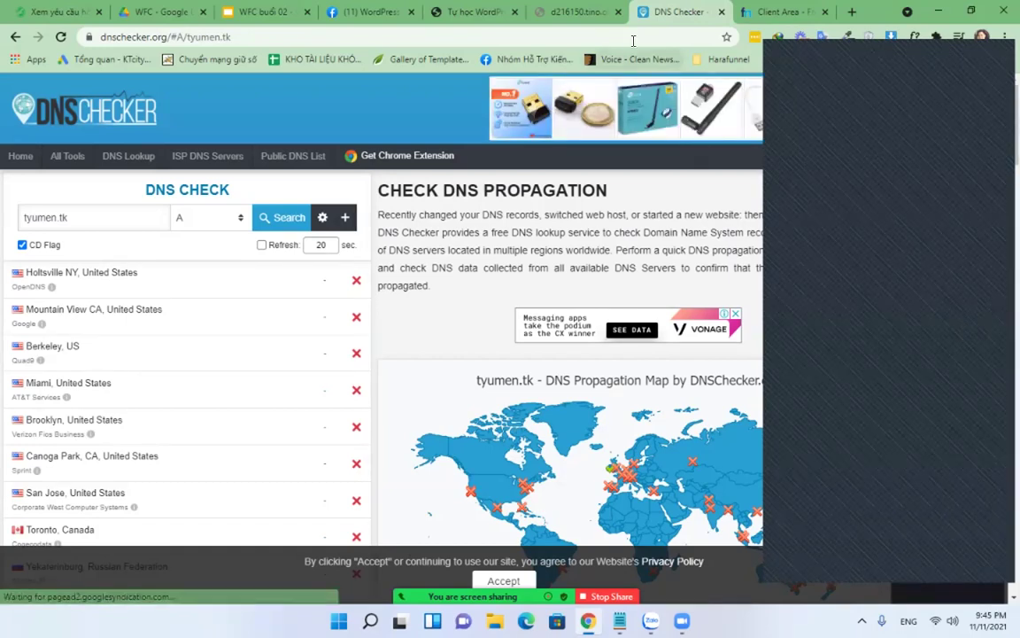
{"action": "left_click", "coordinate": [750, 9]}
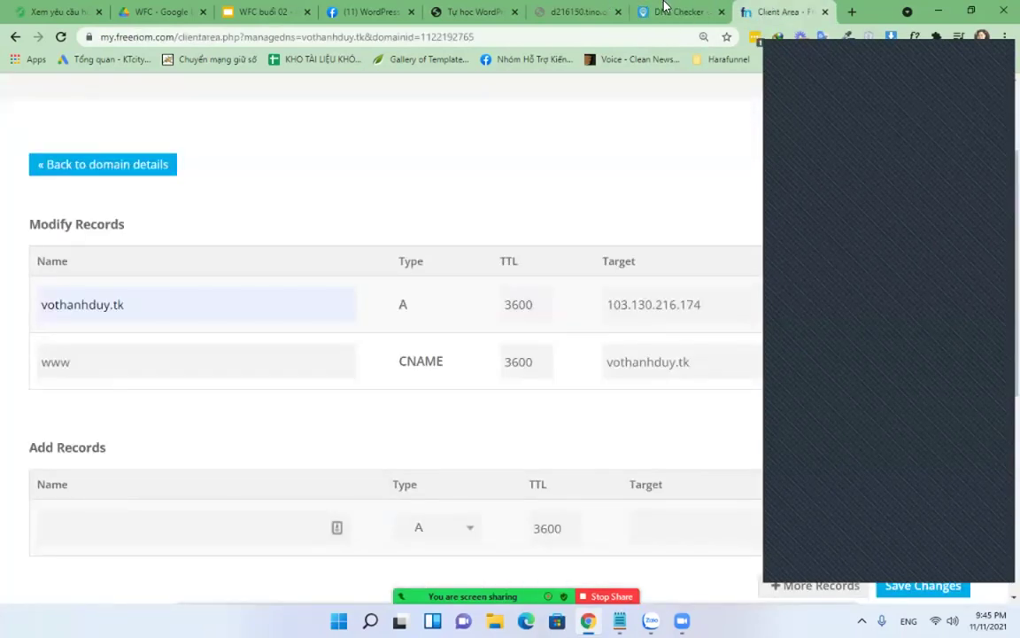
{"action": "left_click", "coordinate": [664, 9]}
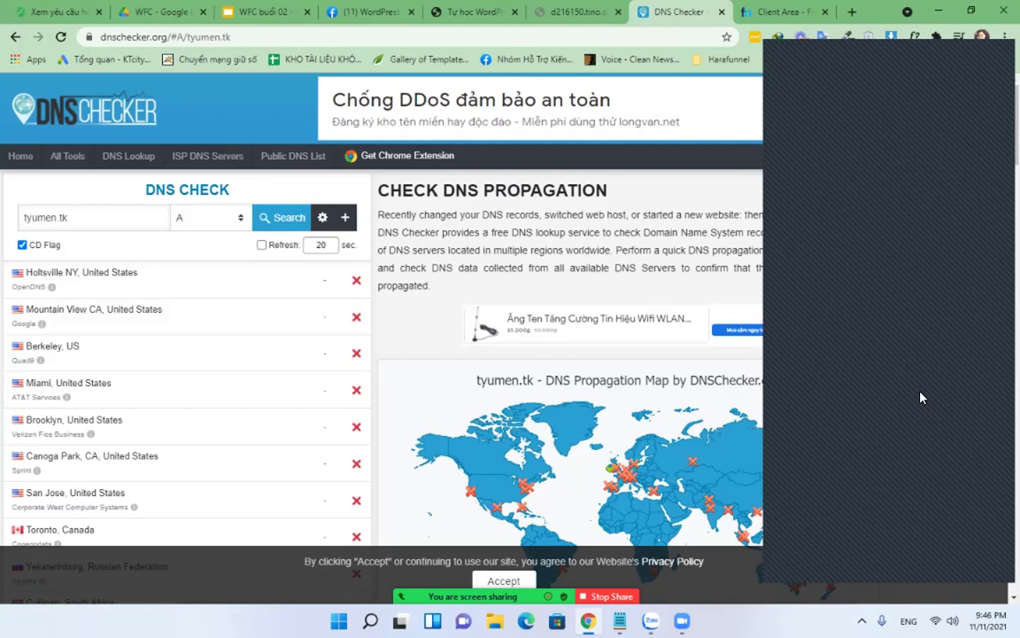
{"action": "left_click", "coordinate": [40, 12]}
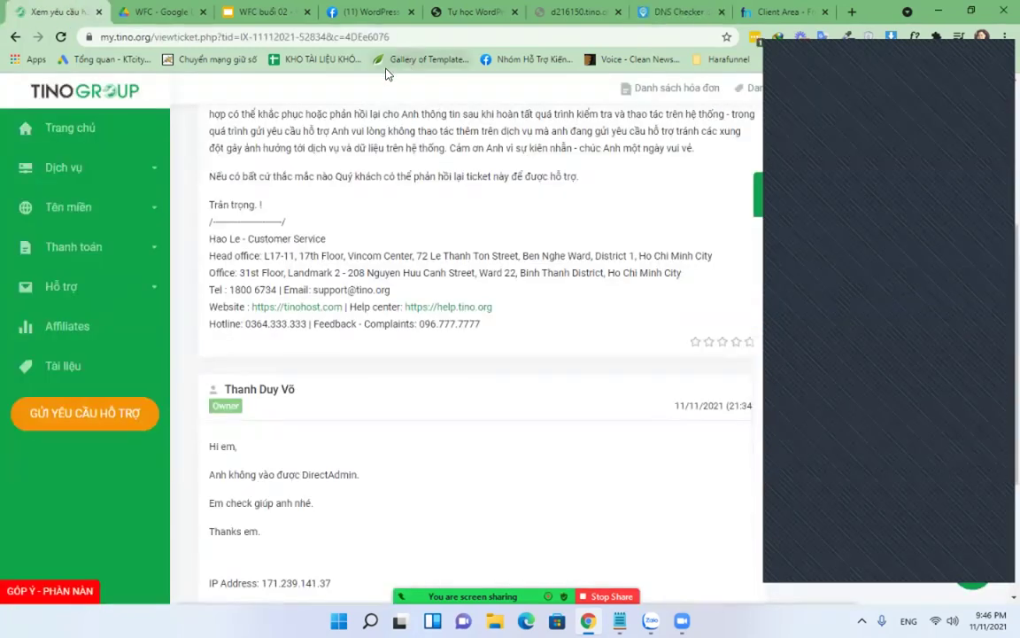
Reload the Tino DirectAdmin login ticket page
{"action": "left_click", "coordinate": [312, 39]}
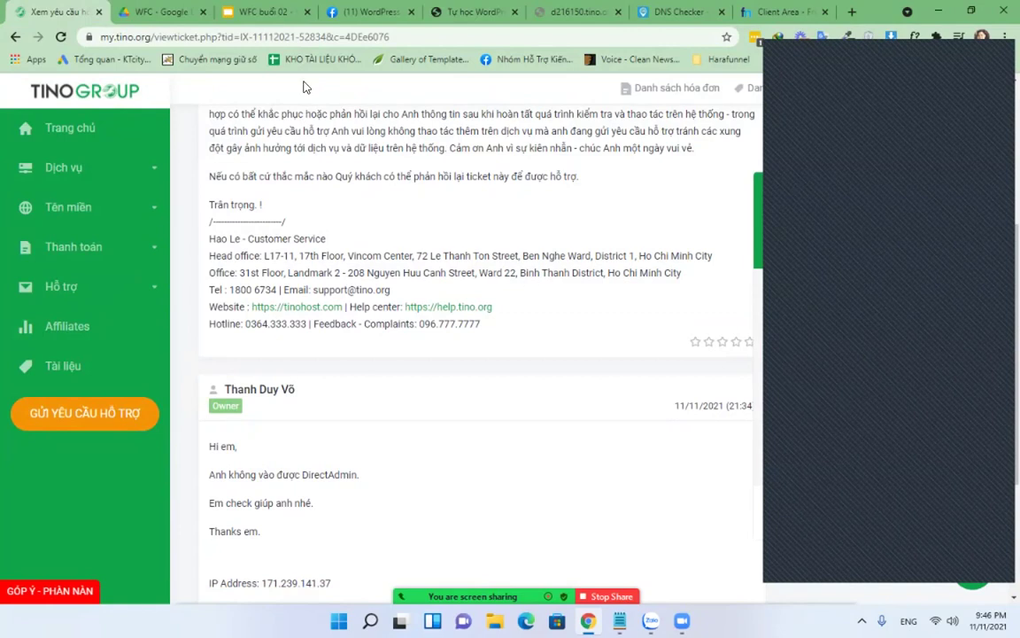
{"action": "scroll", "coordinate": [482, 239], "scroll_direction": "up", "scroll_amount": 3}
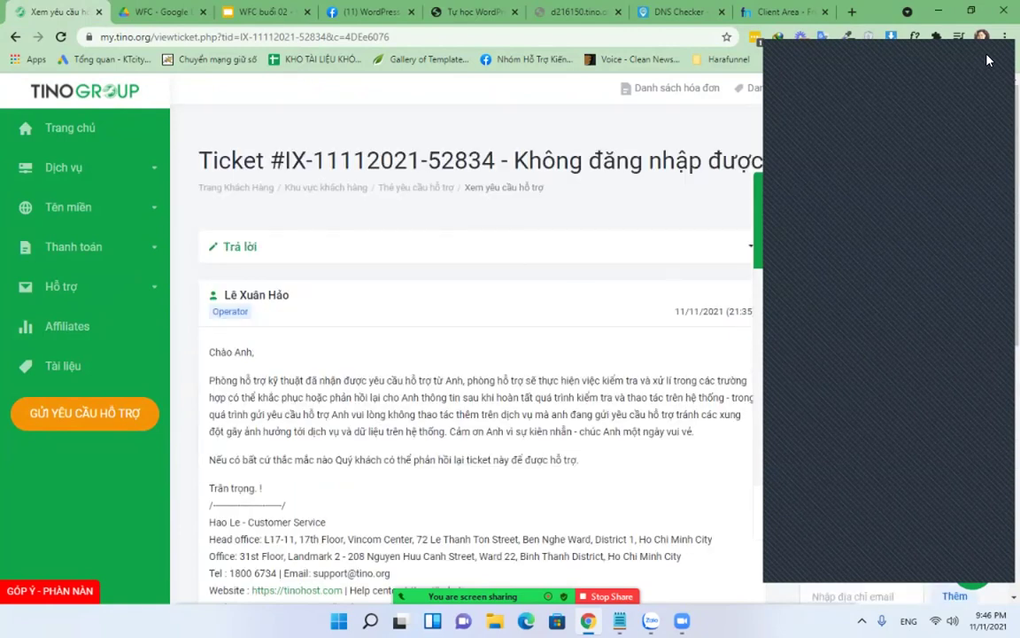
{"action": "left_click", "coordinate": [501, 312]}
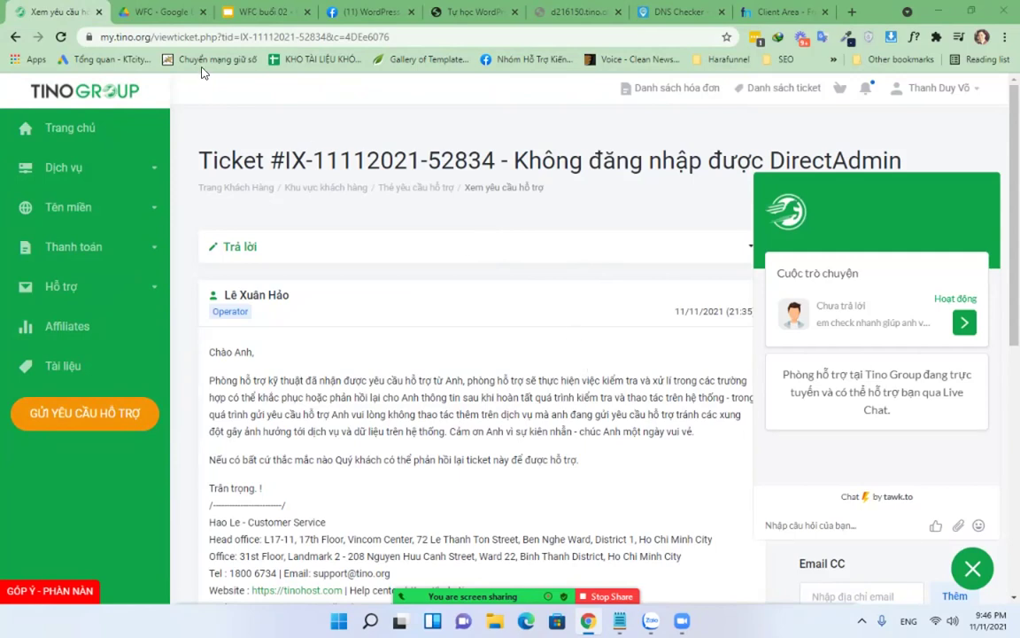
{"action": "left_click", "coordinate": [240, 37]}
{"action": "key", "text": "Return"}
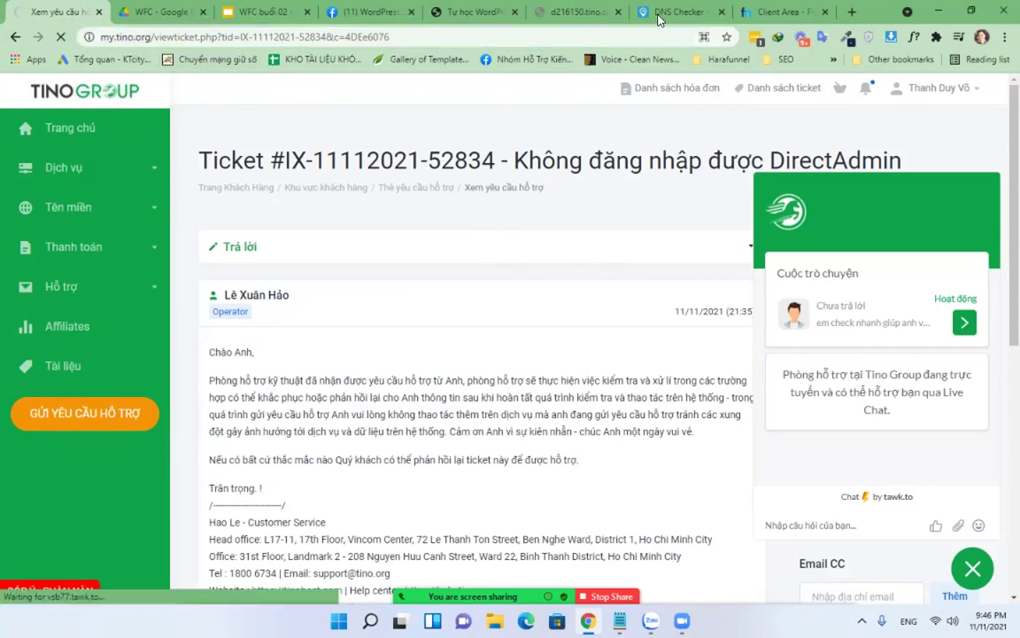
Read the support chat conversation, then switch to the d216150.tino.org tab
{"action": "scroll", "coordinate": [762, 428], "scroll_direction": "down", "scroll_amount": 3}
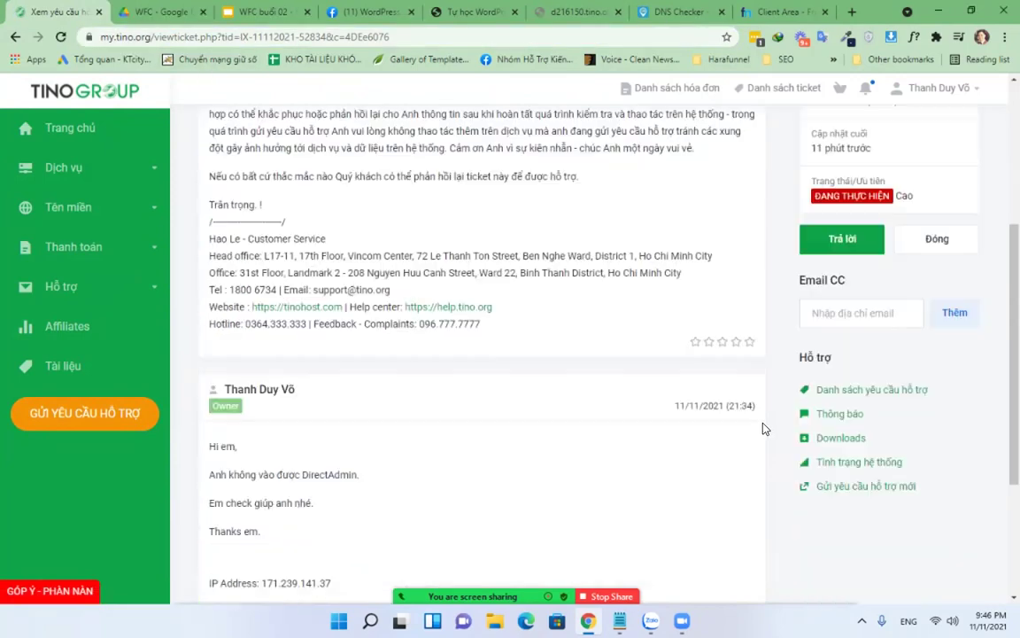
{"action": "left_click", "coordinate": [877, 315]}
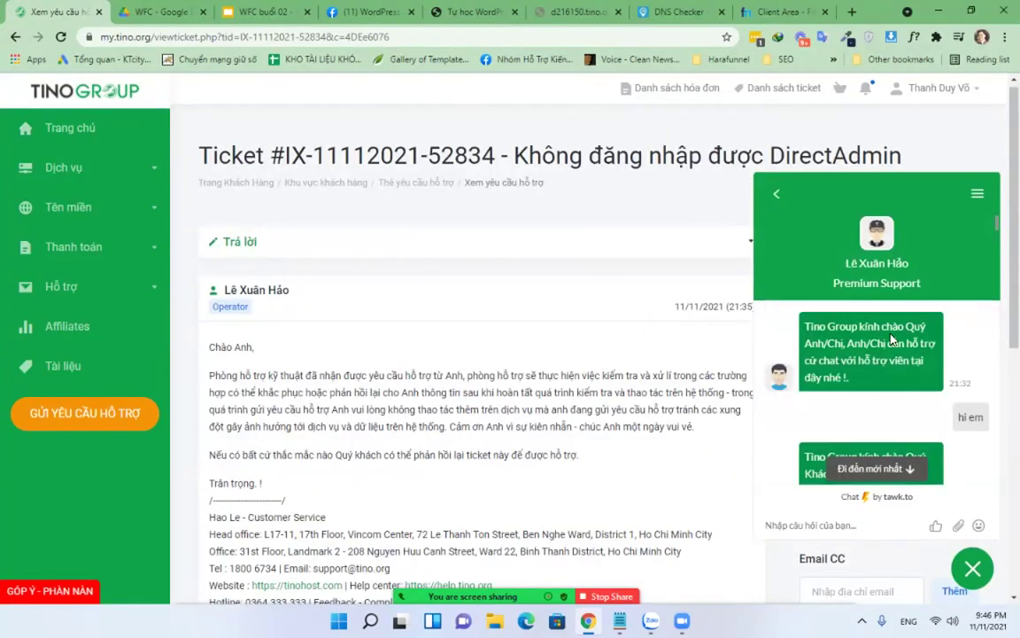
{"action": "scroll", "coordinate": [889, 405], "scroll_direction": "down", "scroll_amount": 5}
{"action": "scroll", "coordinate": [630, 332], "scroll_direction": "up", "scroll_amount": 4}
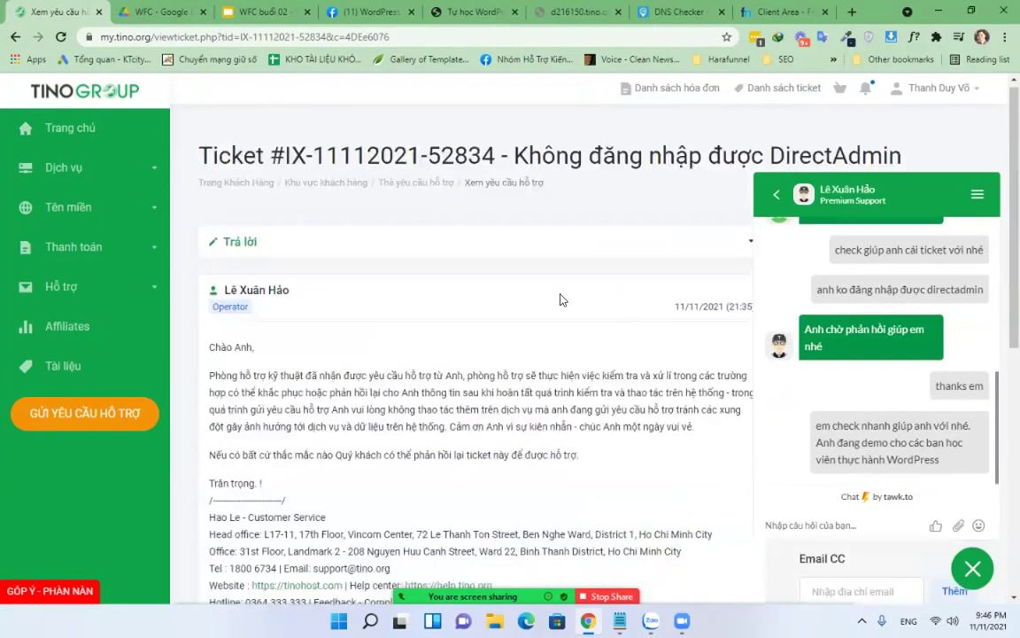
{"action": "left_click", "coordinate": [576, 11]}
Reload d216150.tino.org:2222 so the DirectAdmin reseller dashboard loads
{"action": "left_click", "coordinate": [179, 32]}
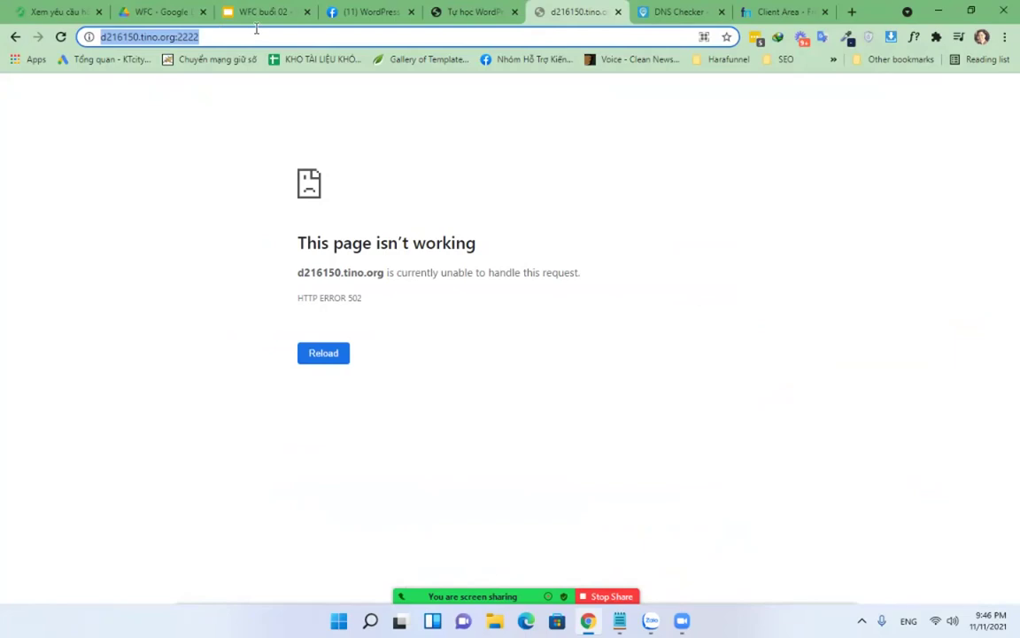
{"action": "key", "text": "Return"}
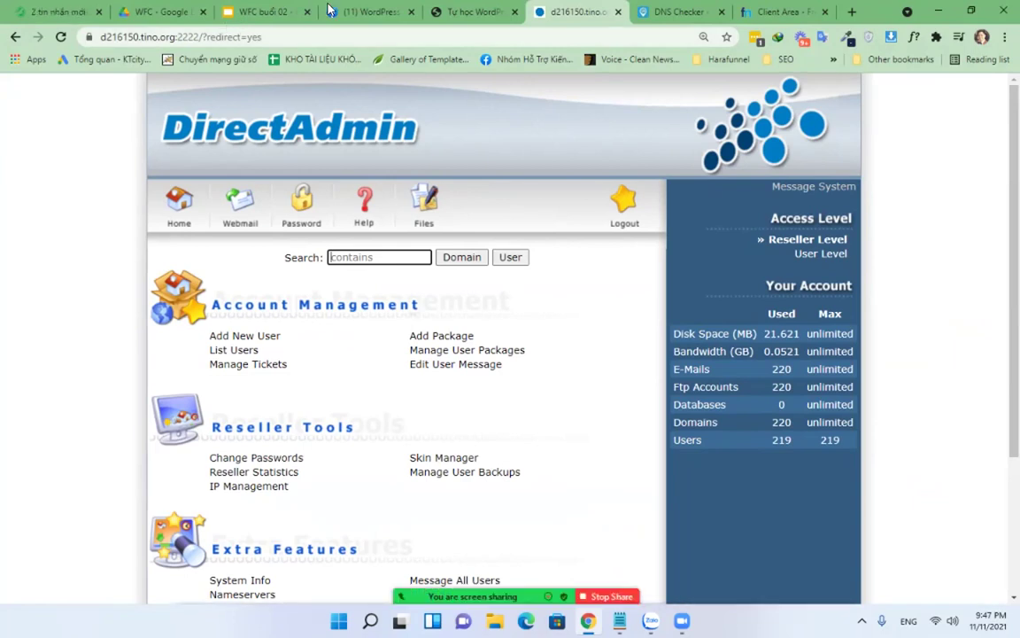
{"action": "scroll", "coordinate": [438, 356], "scroll_direction": "down", "scroll_amount": 2}
{"action": "scroll", "coordinate": [437, 356], "scroll_direction": "down", "scroll_amount": 1}
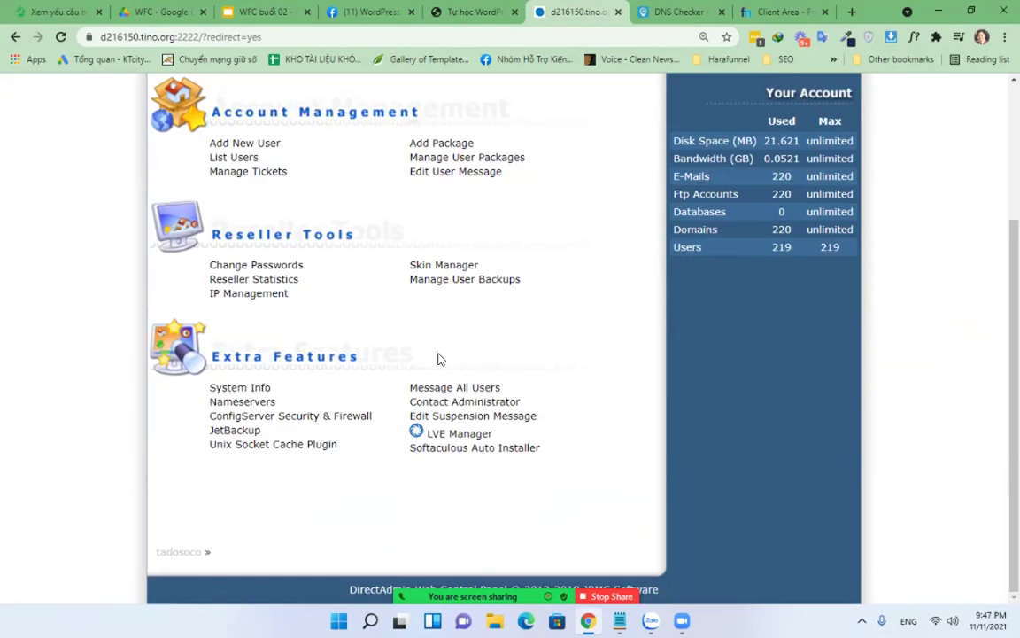
{"action": "scroll", "coordinate": [438, 358], "scroll_direction": "up", "scroll_amount": 4}
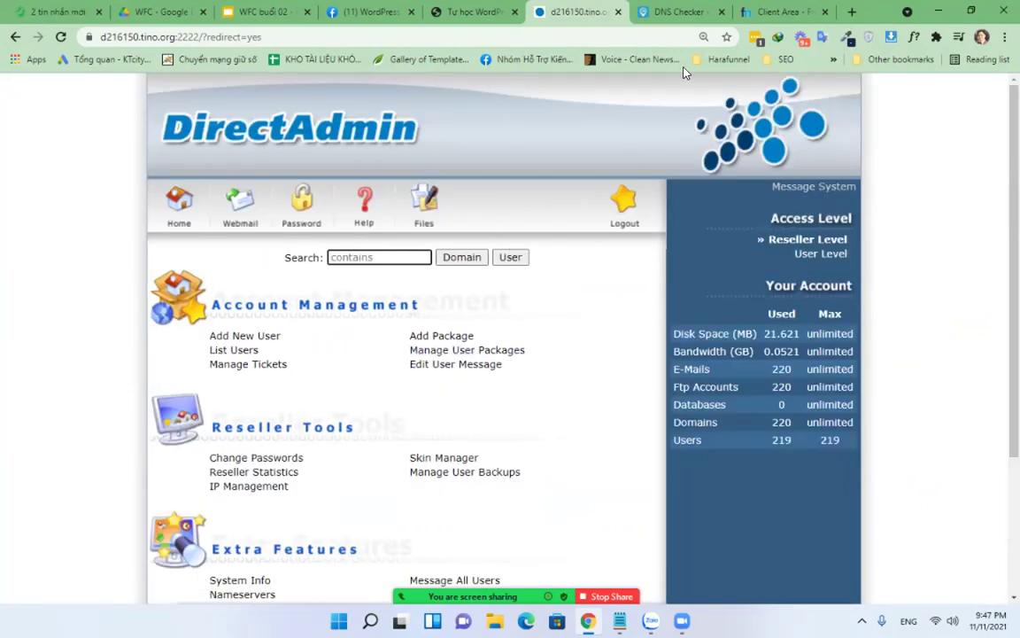
Check the Freenom records, return to DirectAdmin, and bring the Zoom meeting window forward
{"action": "left_click", "coordinate": [779, 11]}
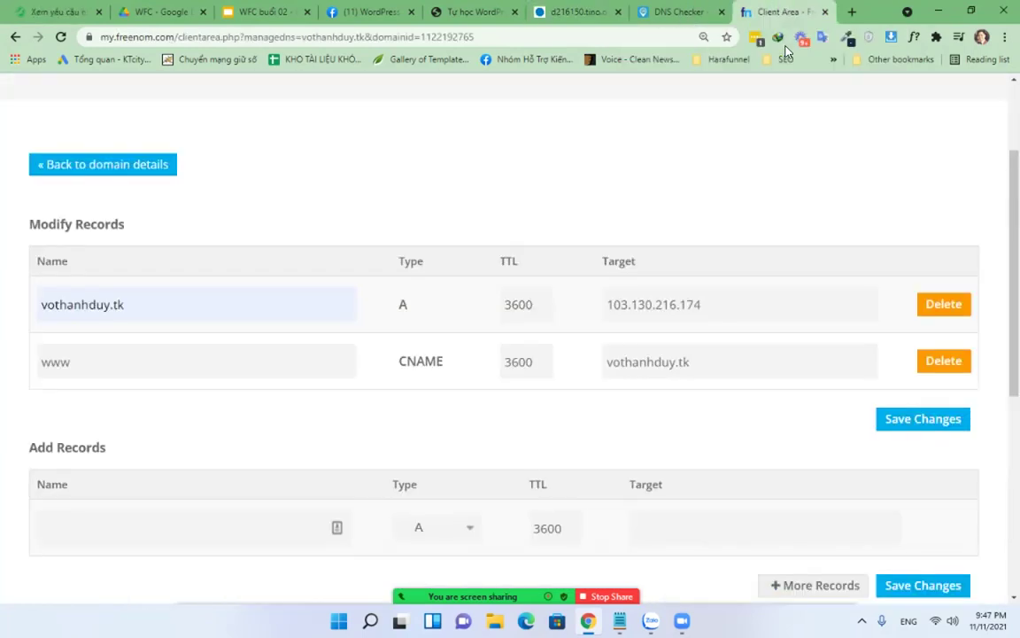
{"action": "key", "text": "ctrl+shift+Tab"}
{"action": "key", "text": "ctrl+shift+Tab"}
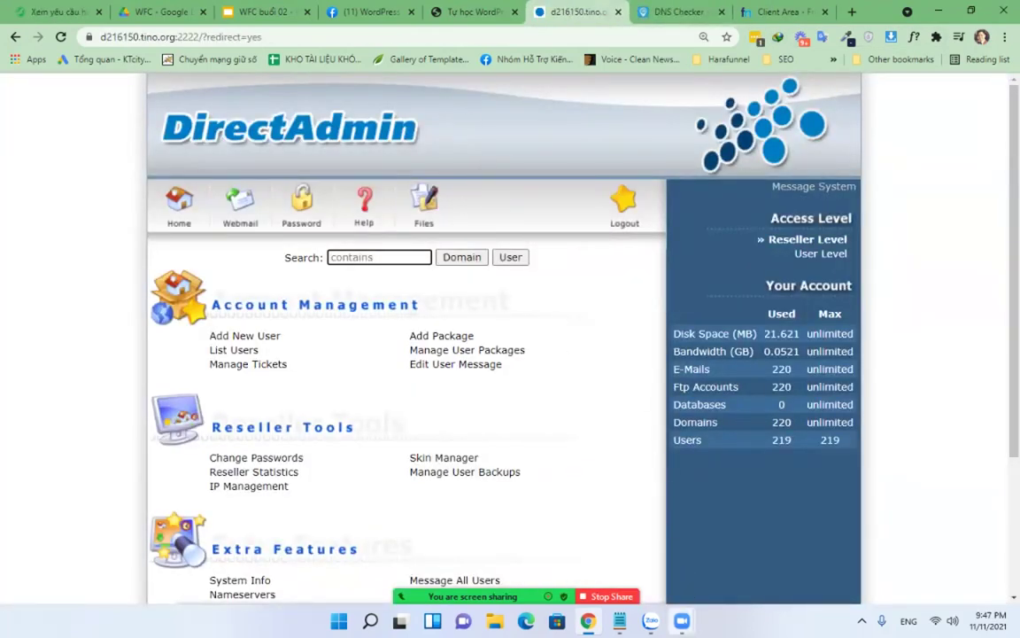
{"action": "mouse_move", "coordinate": [682, 620]}
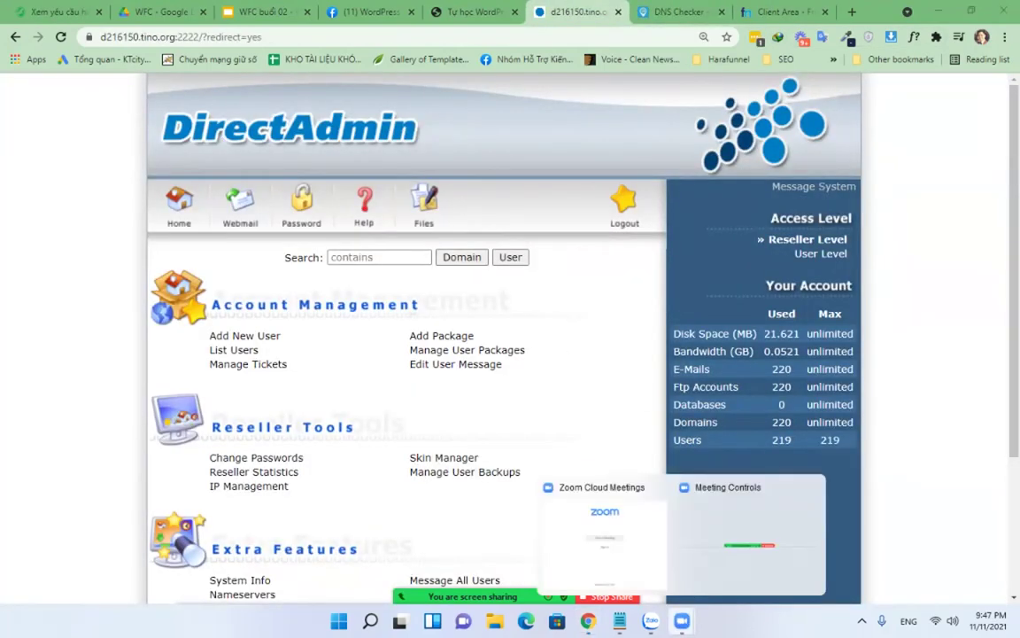
{"action": "left_click", "coordinate": [611, 562]}
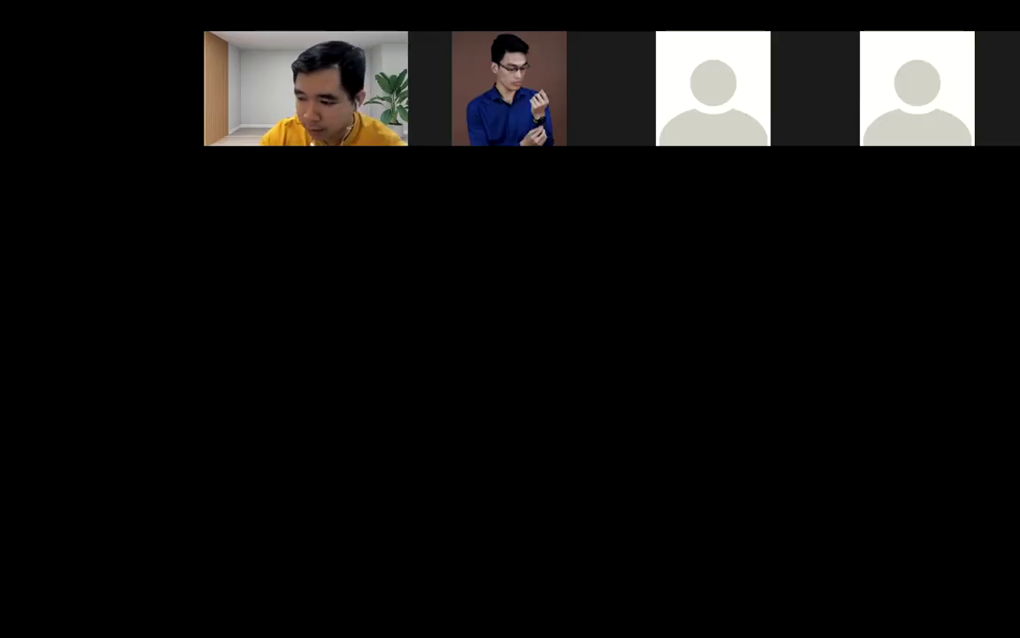
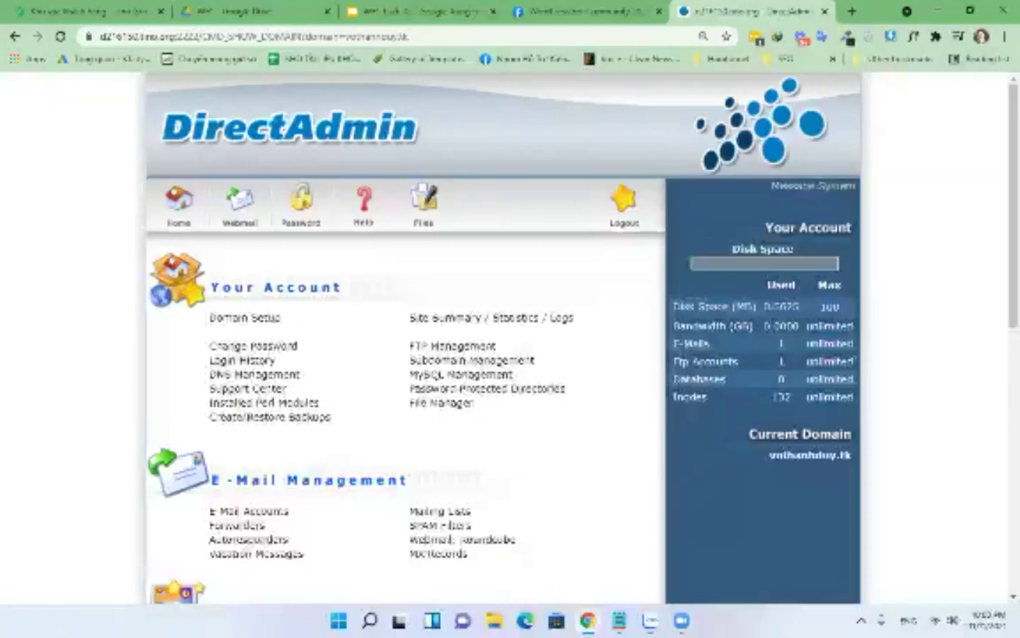
Overwrite all the Notepad setup notes with the single line 'DirectAdmin và cPanel'
{"action": "key", "text": "alt+Tab"}
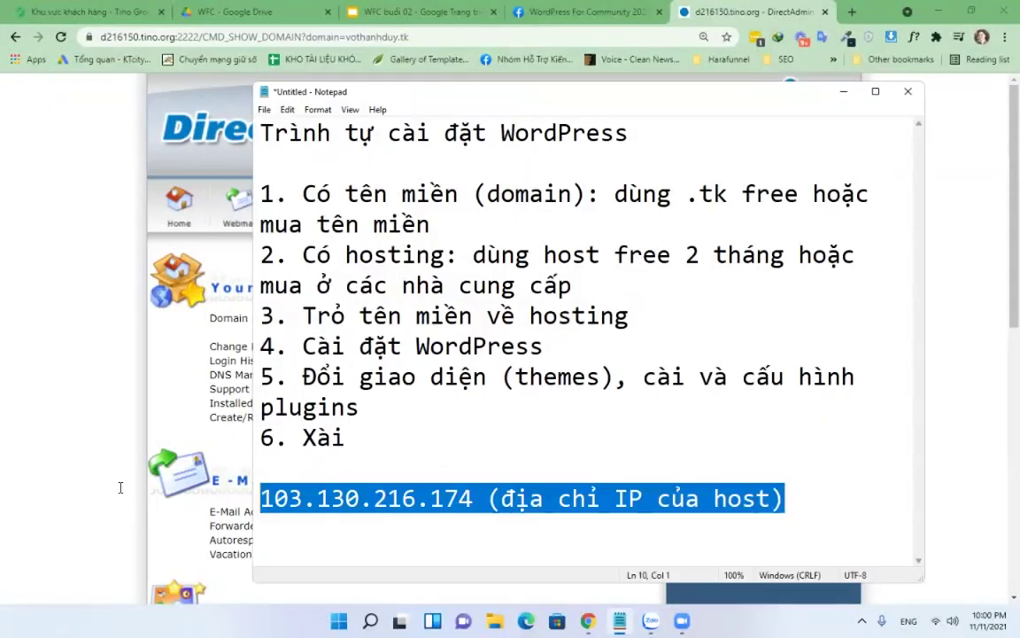
{"action": "key", "text": "ctrl+a"}
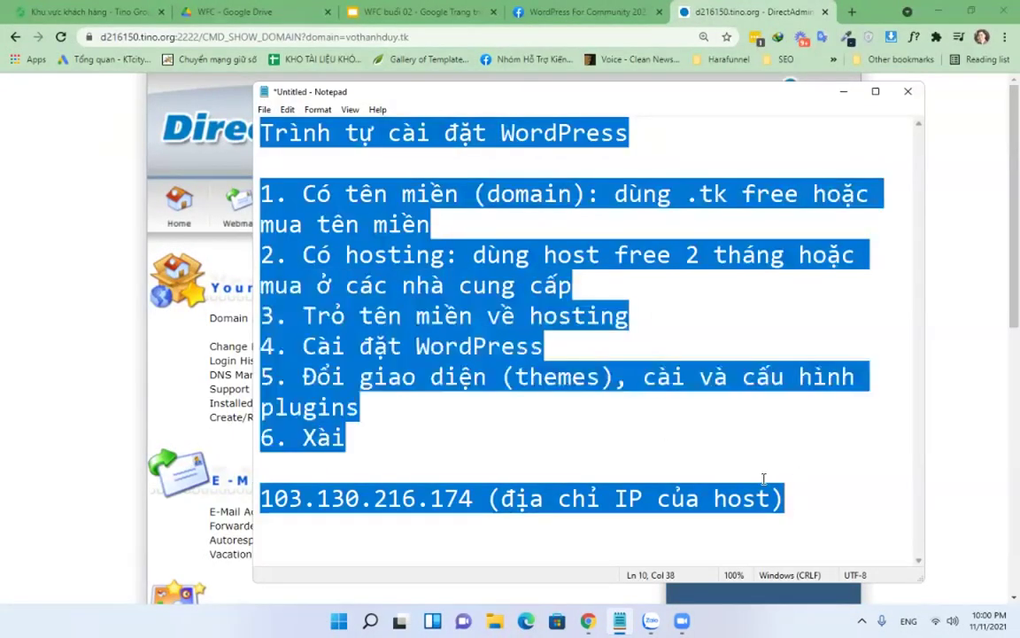
{"action": "type", "text": "Diretr"}
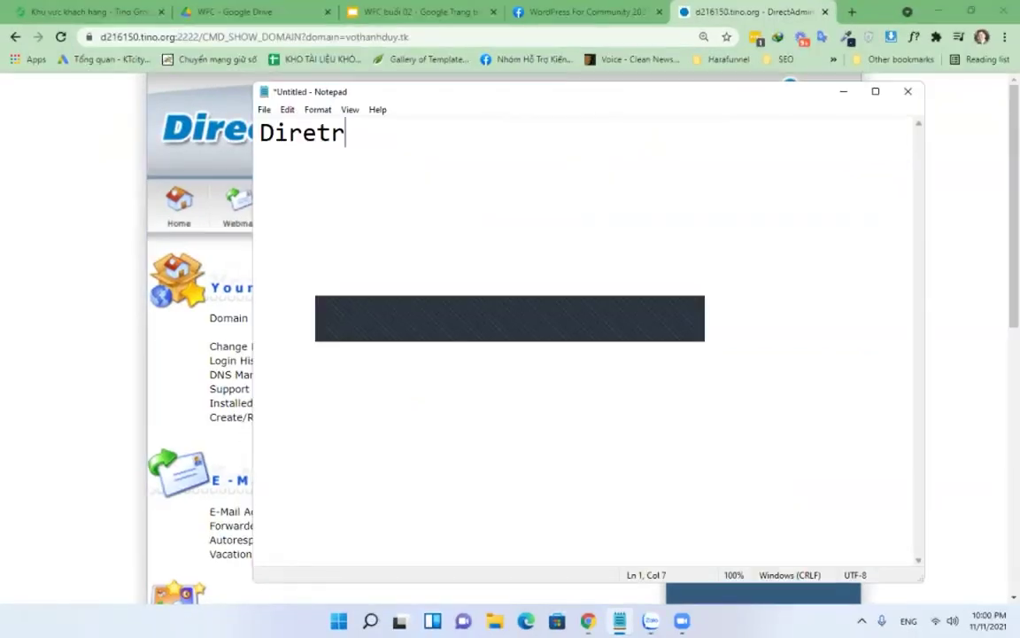
{"action": "key", "text": "BackSpace"}
{"action": "key", "text": "BackSpace"}
{"action": "key", "text": "BackSpace"}
{"action": "type", "text": "c"}
{"action": "key", "text": "BackSpace"}
{"action": "type", "text": "ectAdmin và c"}
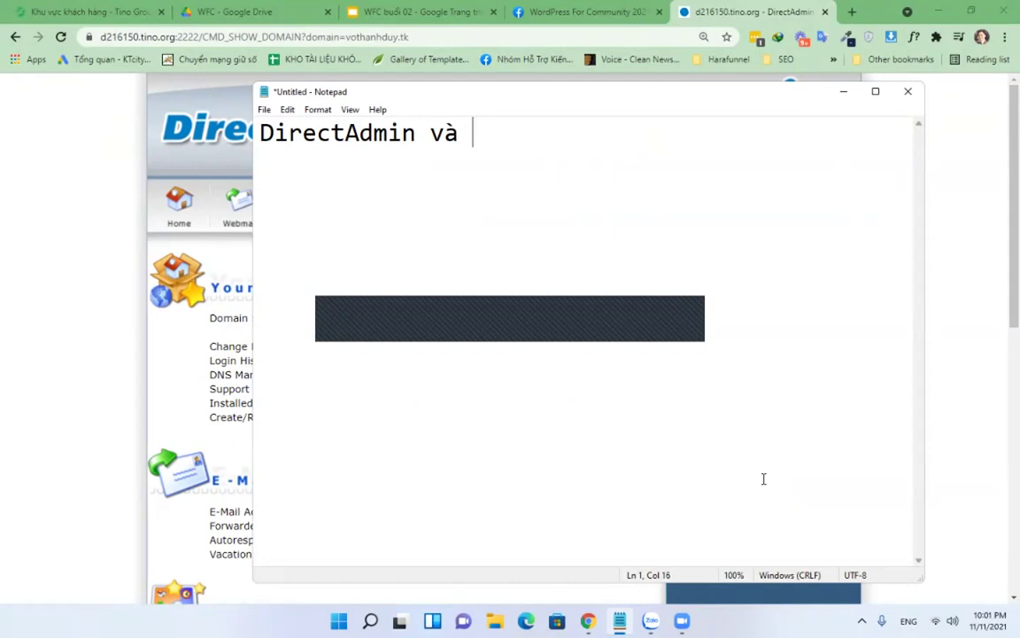
{"action": "type", "text": "Panel"}
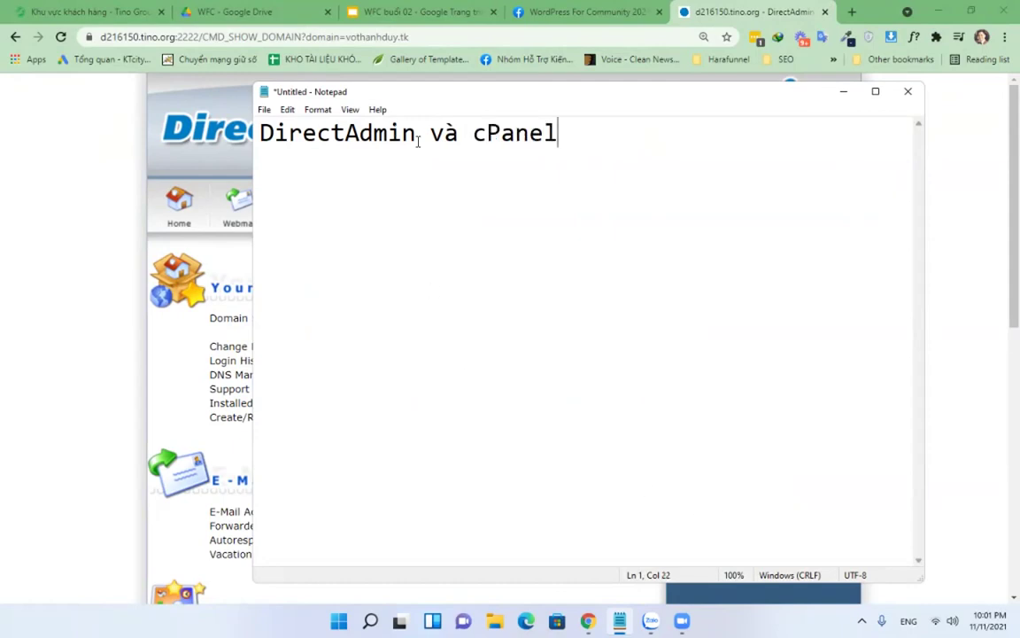
Minimize Notepad and open the WordPress 5.8.1 page from DirectAdmin's Apps Installer
{"action": "left_click", "coordinate": [844, 91]}
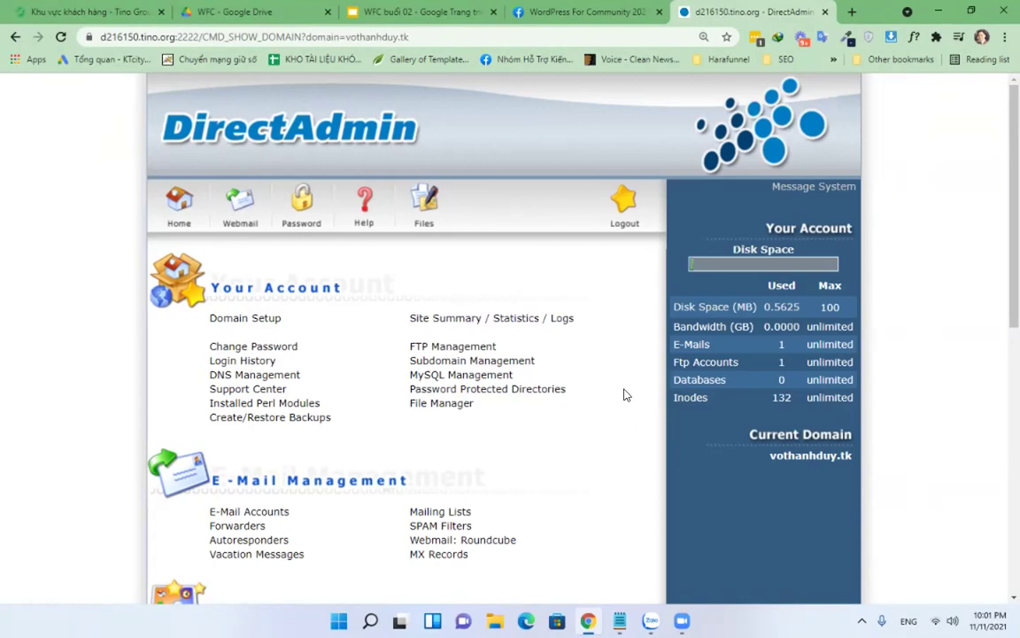
{"action": "scroll", "coordinate": [624, 394], "scroll_direction": "down", "scroll_amount": 7}
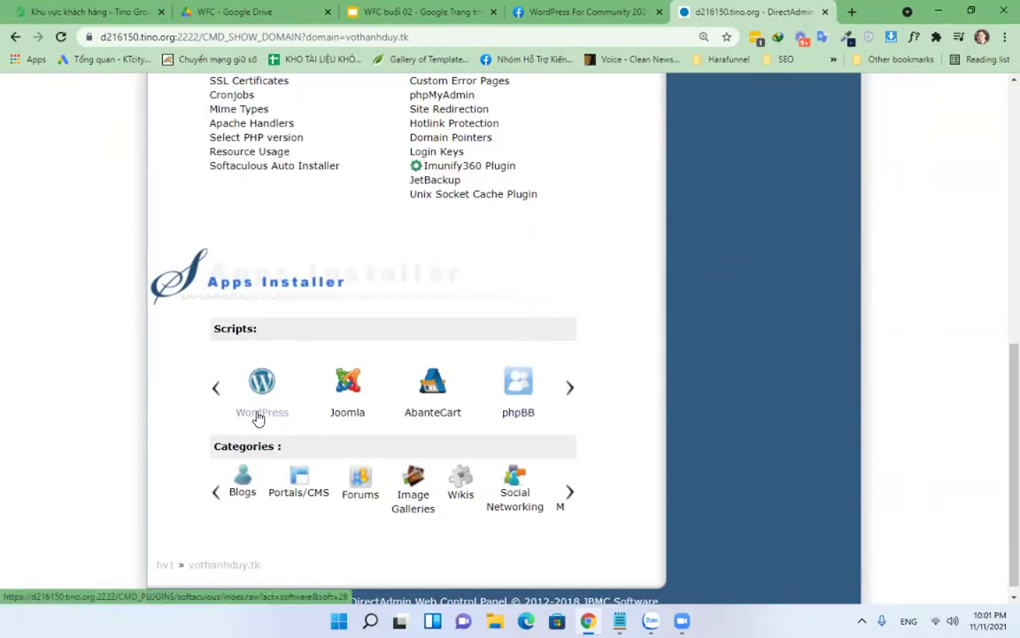
{"action": "left_click", "coordinate": [258, 418]}
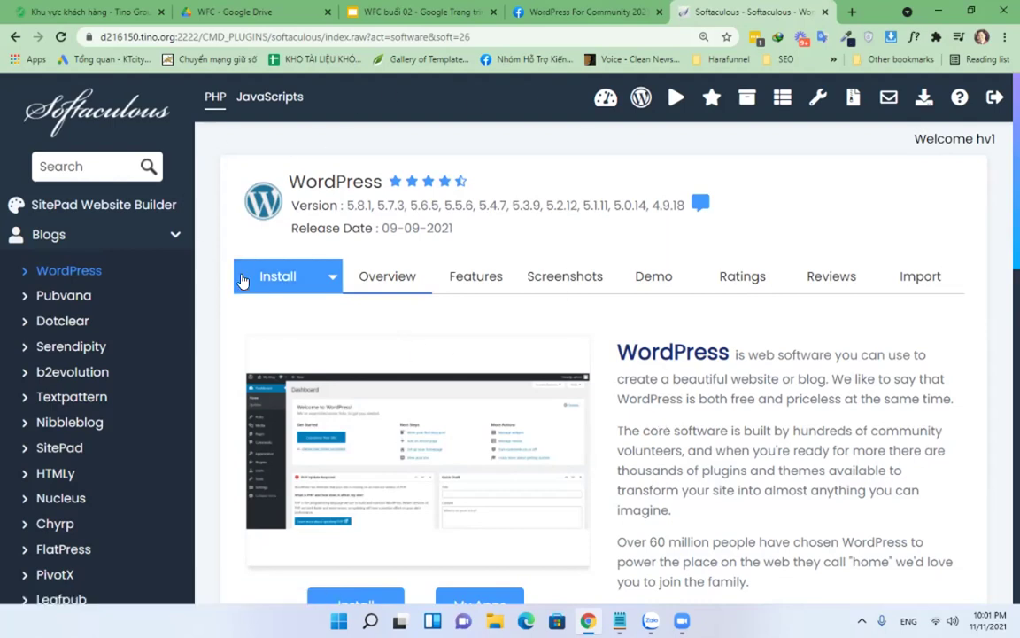
{"action": "left_click", "coordinate": [101, 124]}
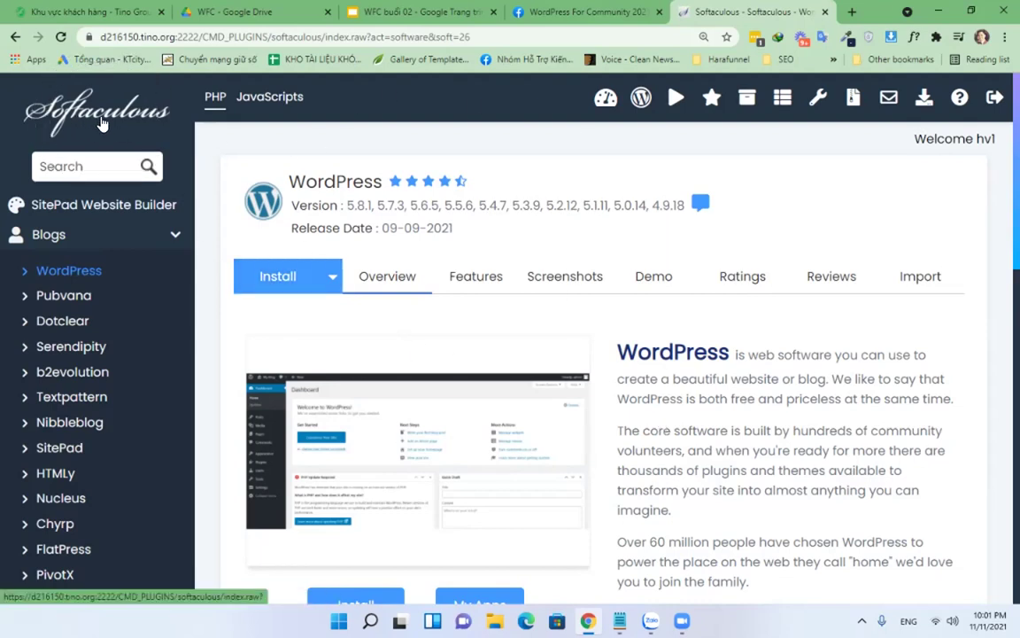
{"action": "left_click", "coordinate": [102, 124]}
{"action": "left_click", "coordinate": [101, 124]}
{"action": "left_click", "coordinate": [102, 124]}
{"action": "left_click", "coordinate": [102, 124]}
{"action": "scroll", "coordinate": [730, 371], "scroll_direction": "down", "scroll_amount": 3}
{"action": "scroll", "coordinate": [730, 376], "scroll_direction": "up", "scroll_amount": 3}
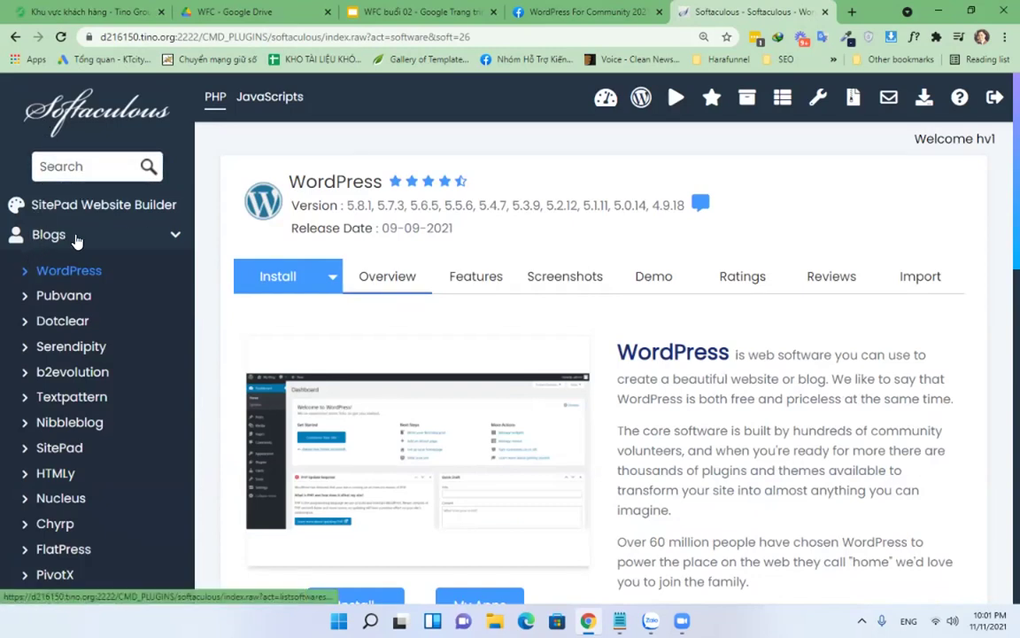
{"action": "left_click", "coordinate": [49, 235]}
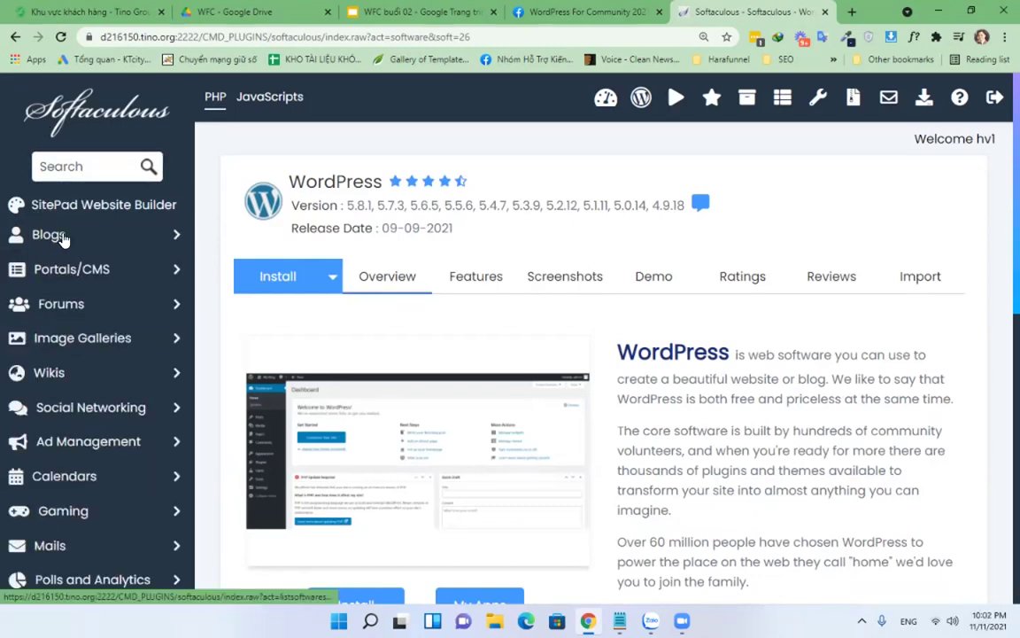
{"action": "left_click", "coordinate": [60, 235]}
{"action": "left_click", "coordinate": [73, 274]}
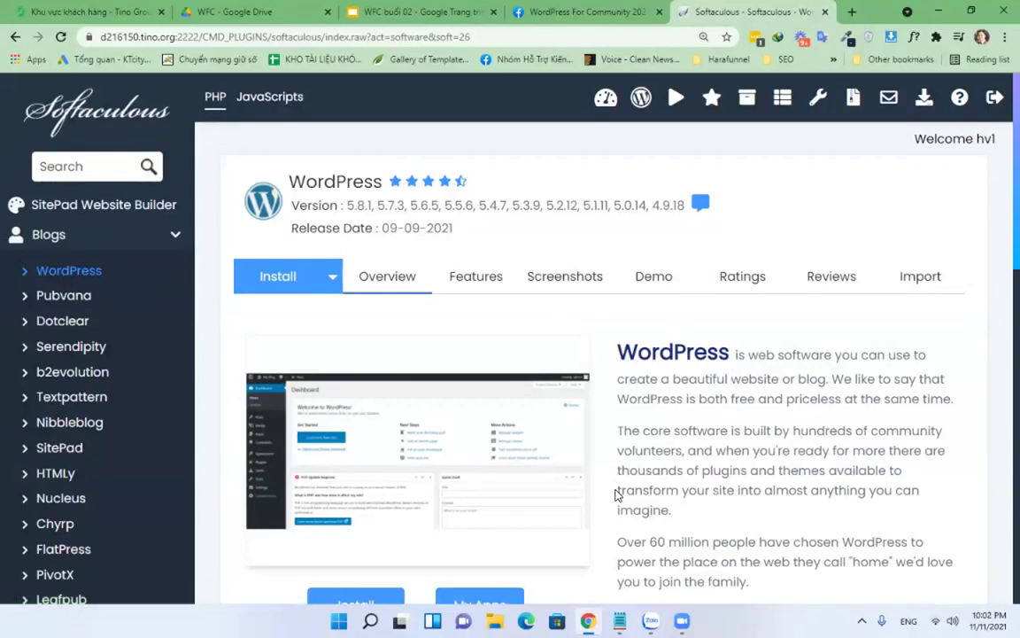
{"action": "scroll", "coordinate": [617, 494], "scroll_direction": "down", "scroll_amount": 1}
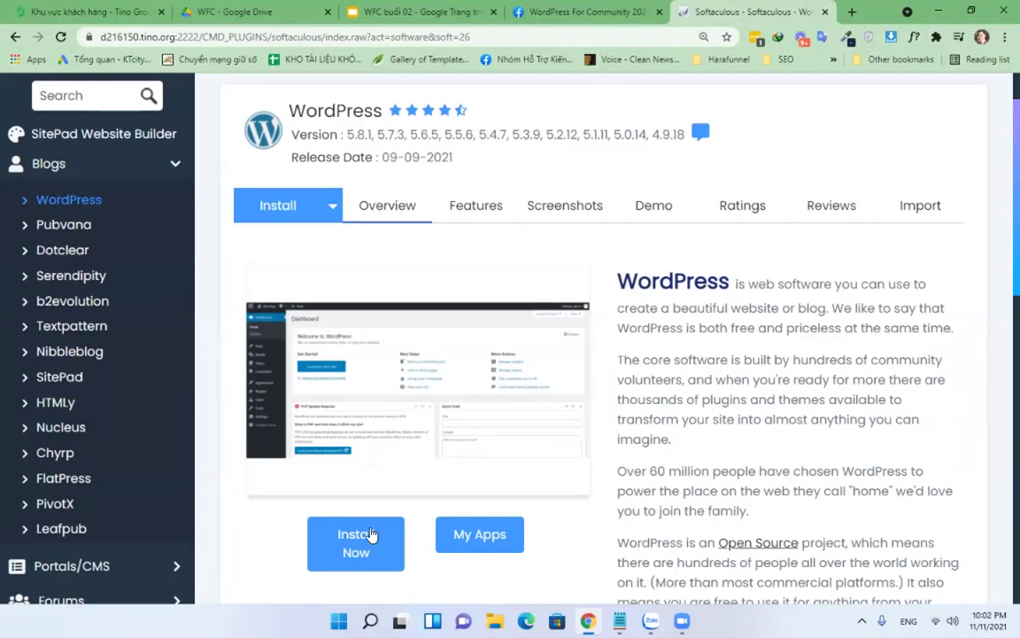
{"action": "left_click", "coordinate": [355, 553]}
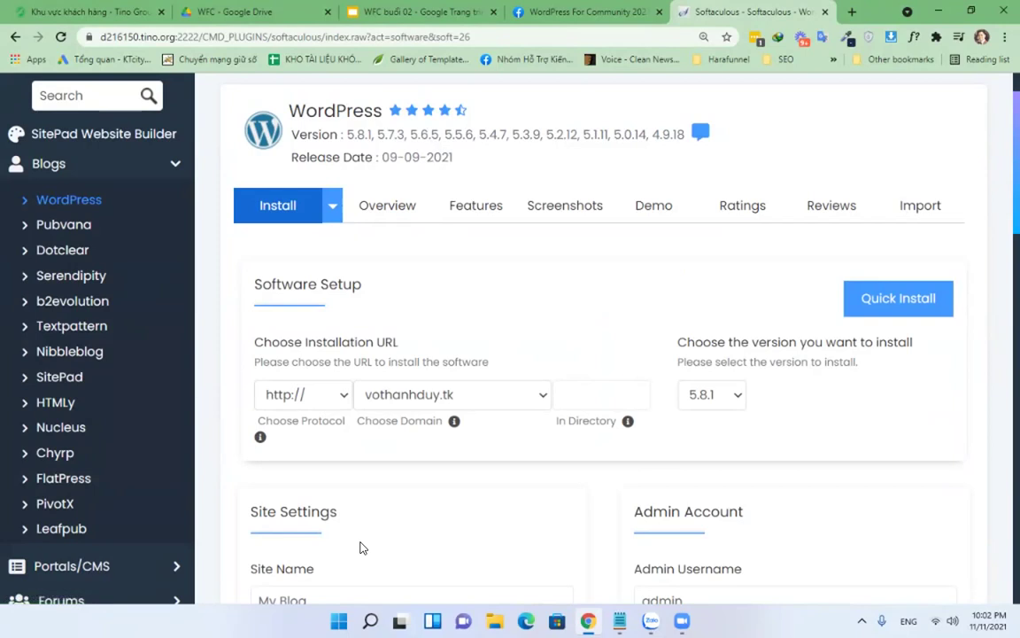
{"action": "scroll", "coordinate": [452, 504], "scroll_direction": "down", "scroll_amount": 1}
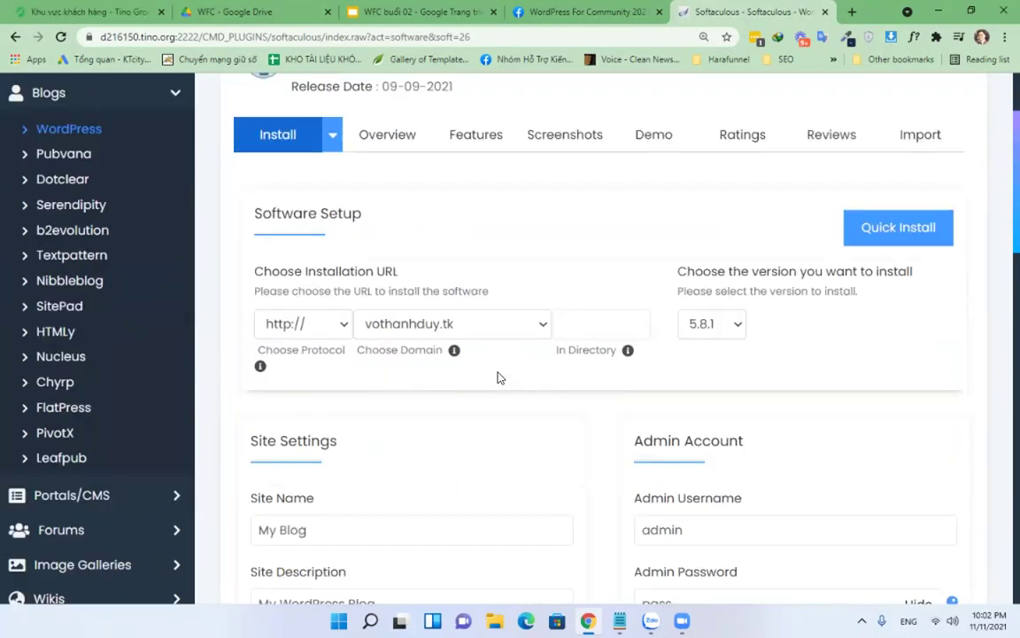
{"action": "left_click", "coordinate": [307, 330]}
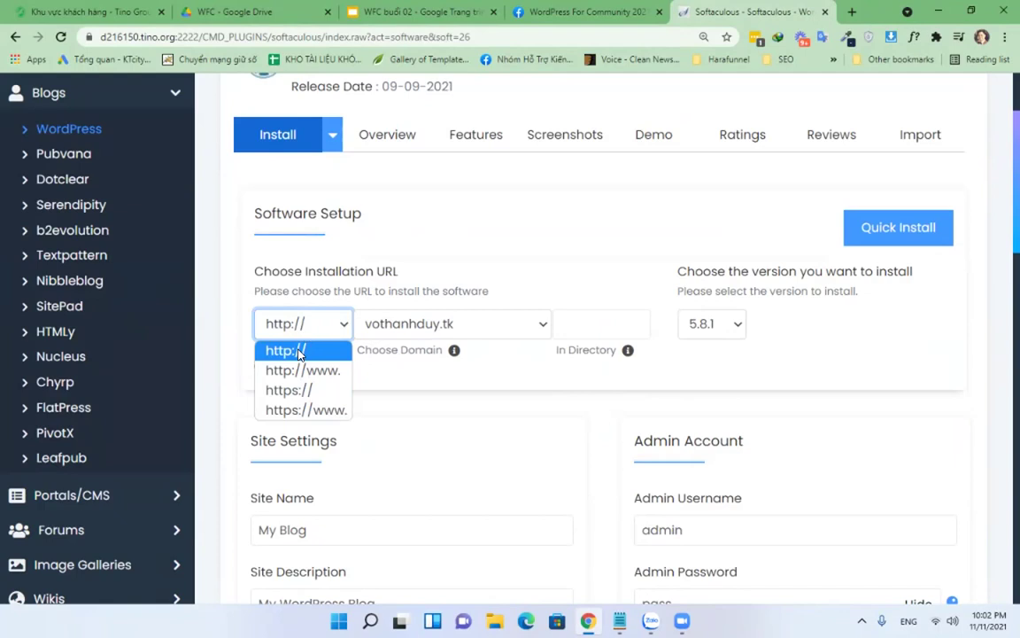
{"action": "left_click", "coordinate": [302, 349]}
{"action": "left_click", "coordinate": [471, 330]}
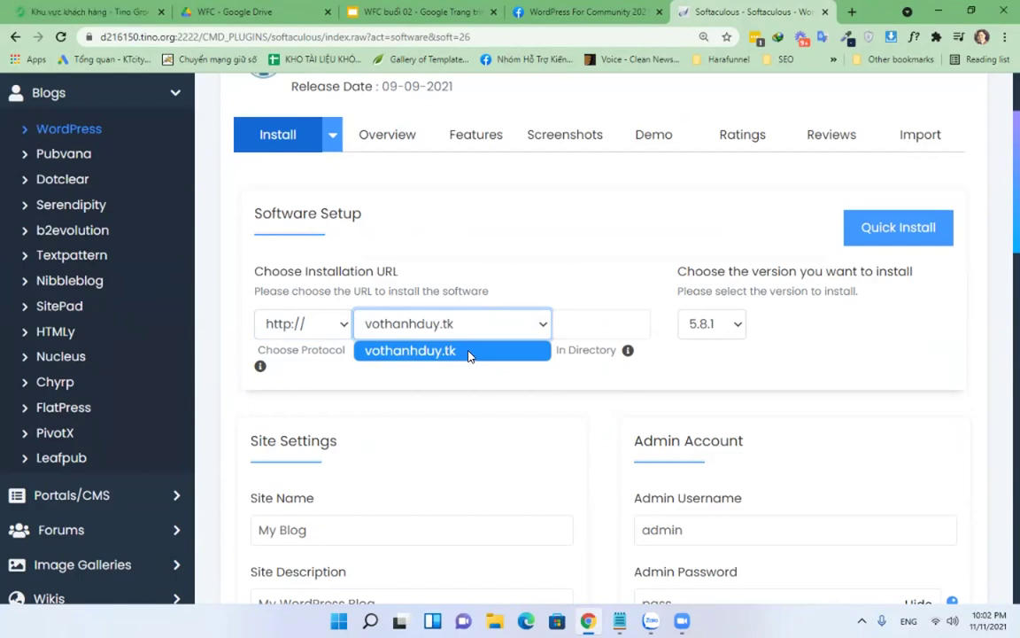
{"action": "left_click", "coordinate": [469, 354]}
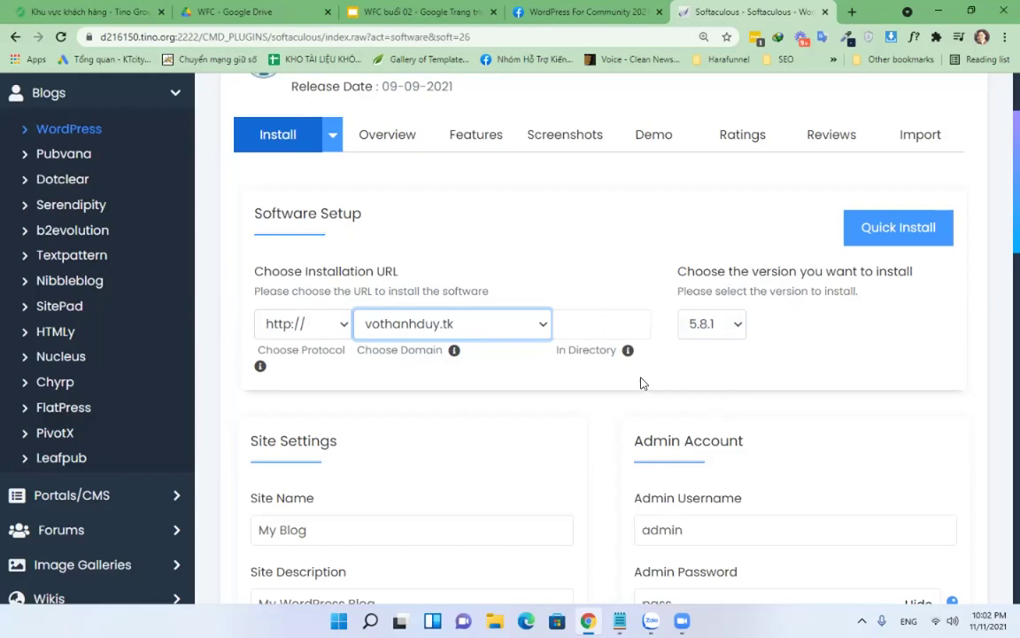
{"action": "scroll", "coordinate": [585, 398], "scroll_direction": "down", "scroll_amount": 3}
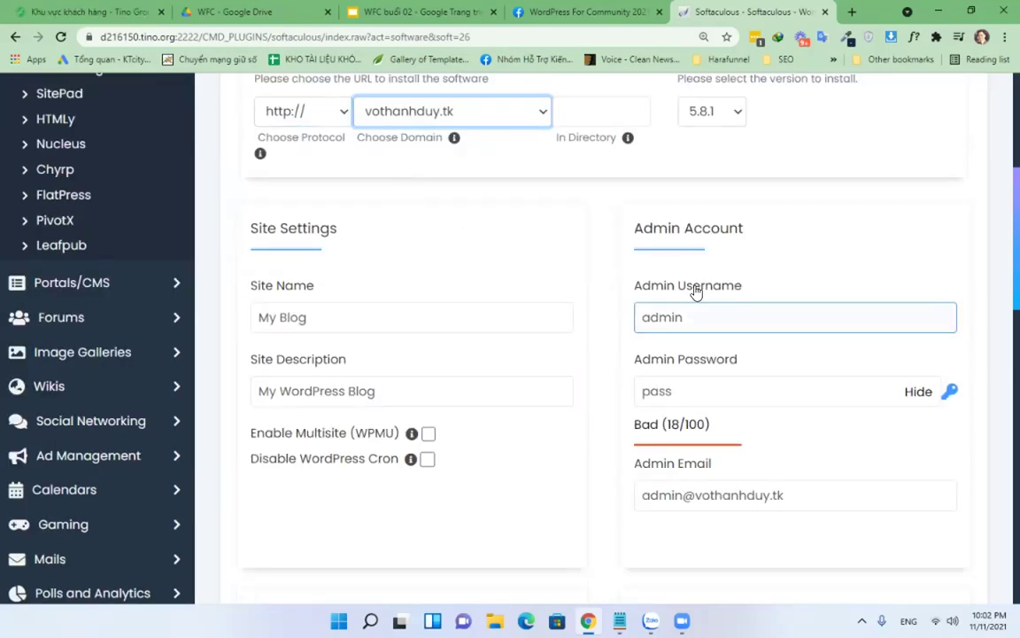
Replace the default admin password with a new password
{"action": "left_click", "coordinate": [675, 398]}
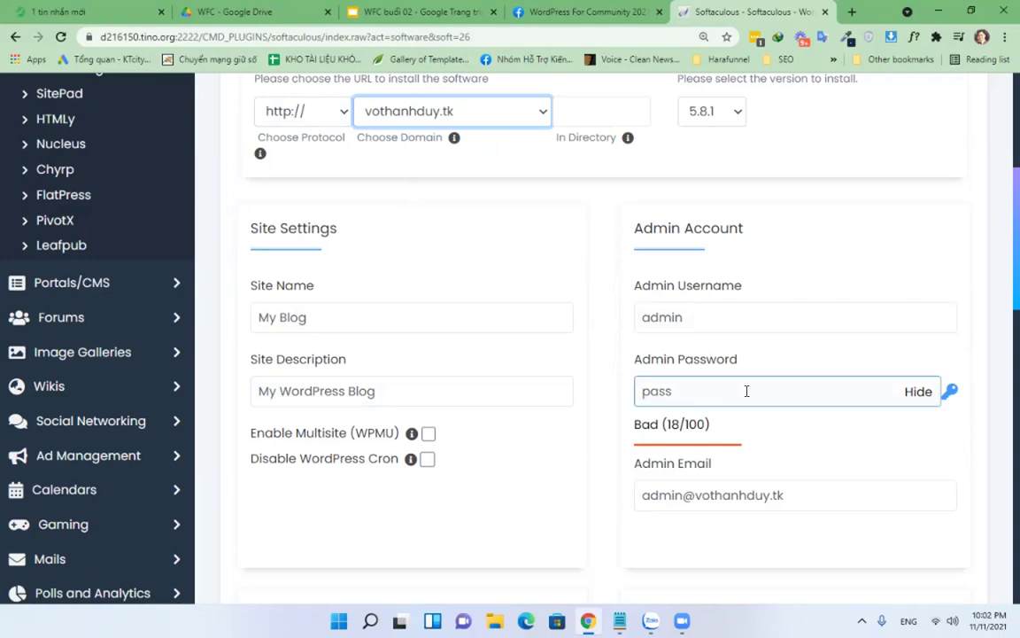
{"action": "left_click", "coordinate": [677, 317]}
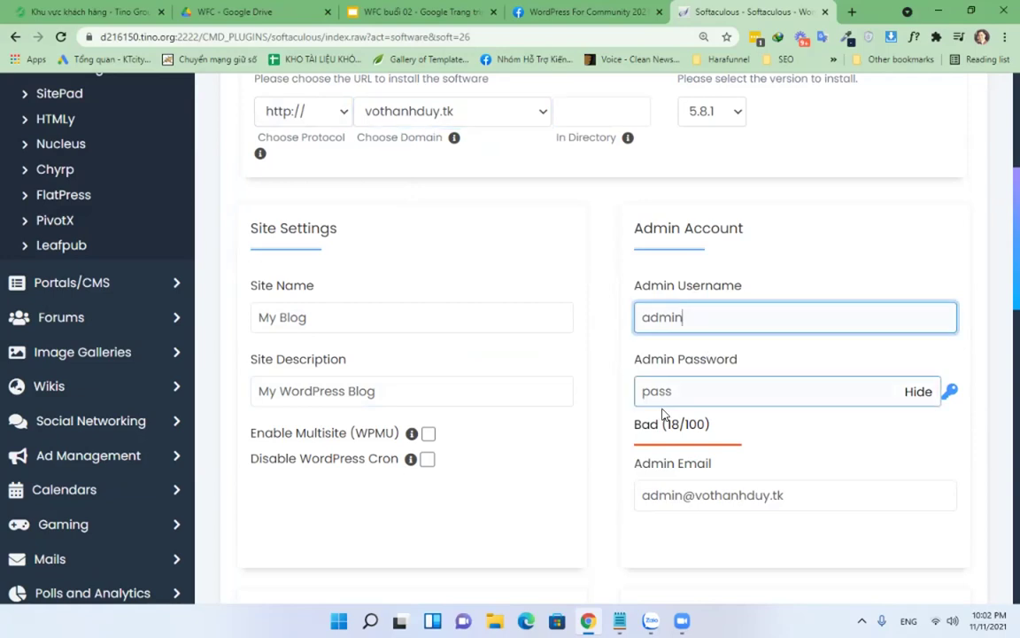
{"action": "key", "text": "Tab"}
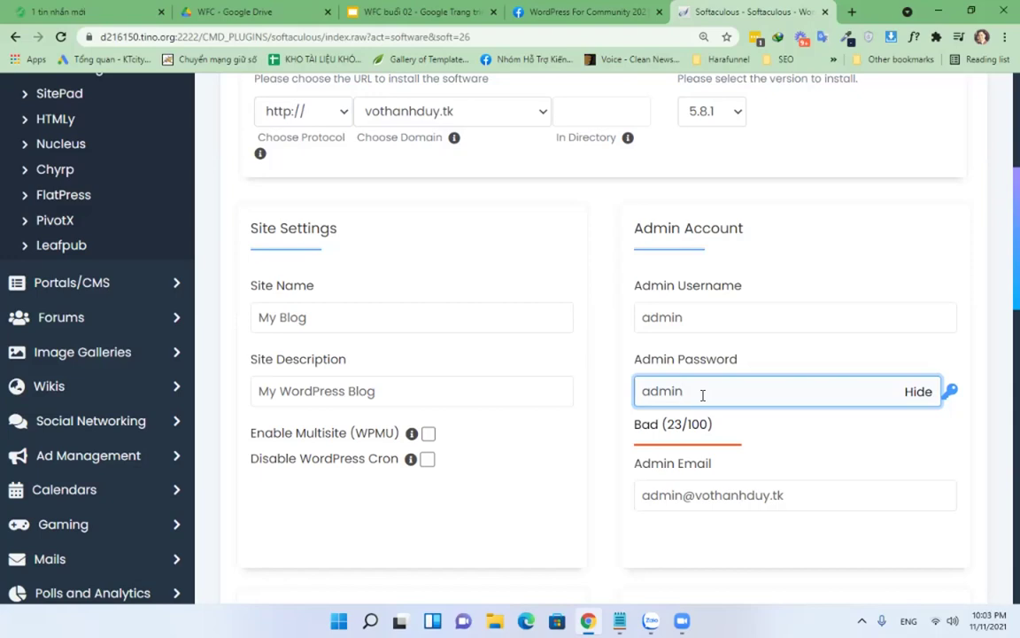
Change the admin e-mail from the domain address to the owner's own Outlook address
{"action": "scroll", "coordinate": [643, 404], "scroll_direction": "down", "scroll_amount": 1}
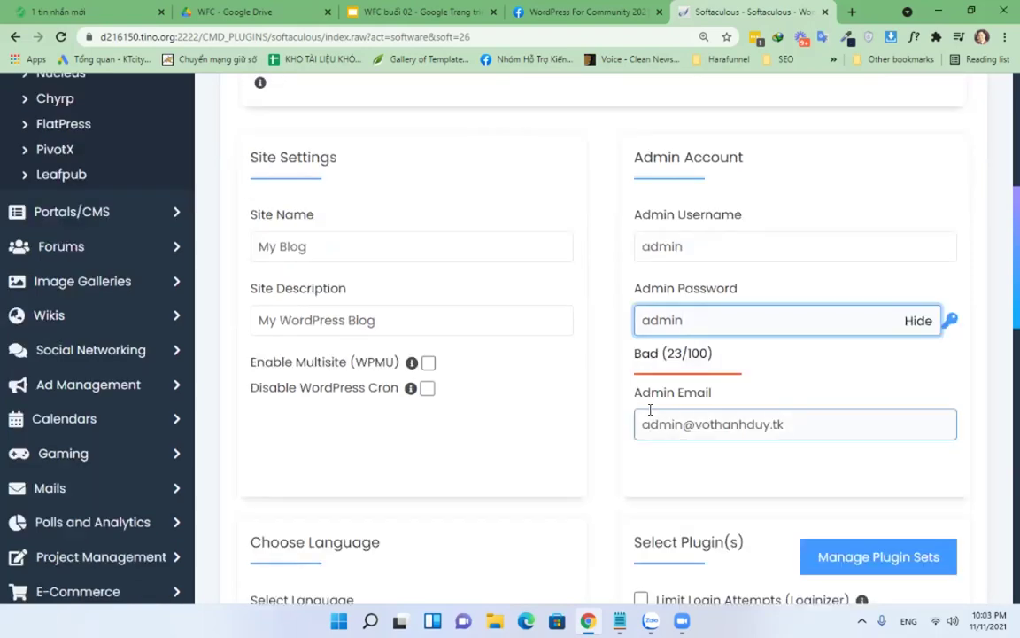
{"action": "double_click", "coordinate": [806, 426]}
{"action": "key", "text": "ctrl+a"}
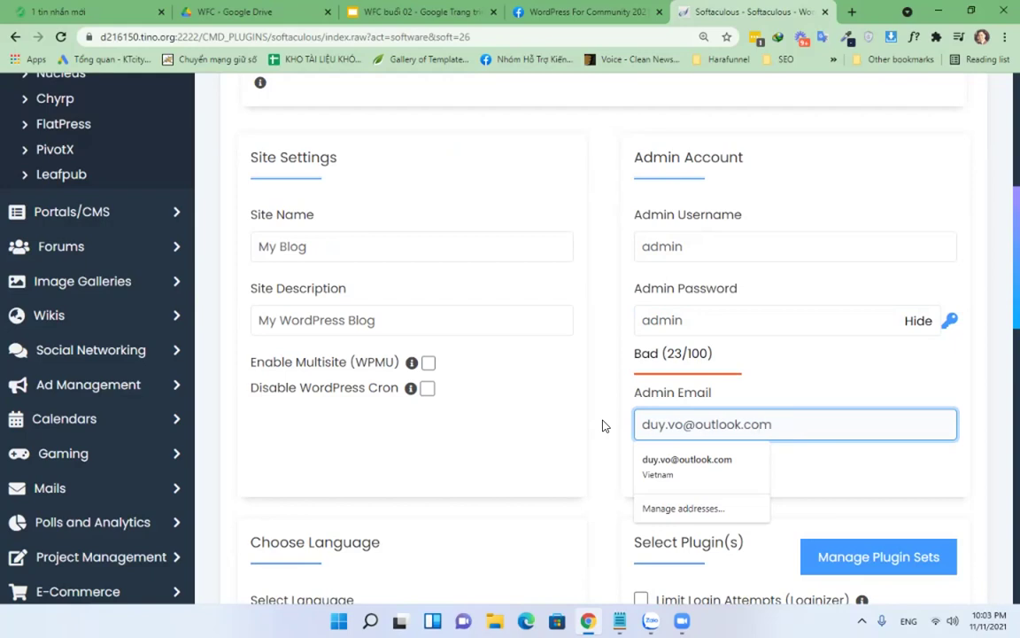
{"action": "left_click", "coordinate": [589, 451]}
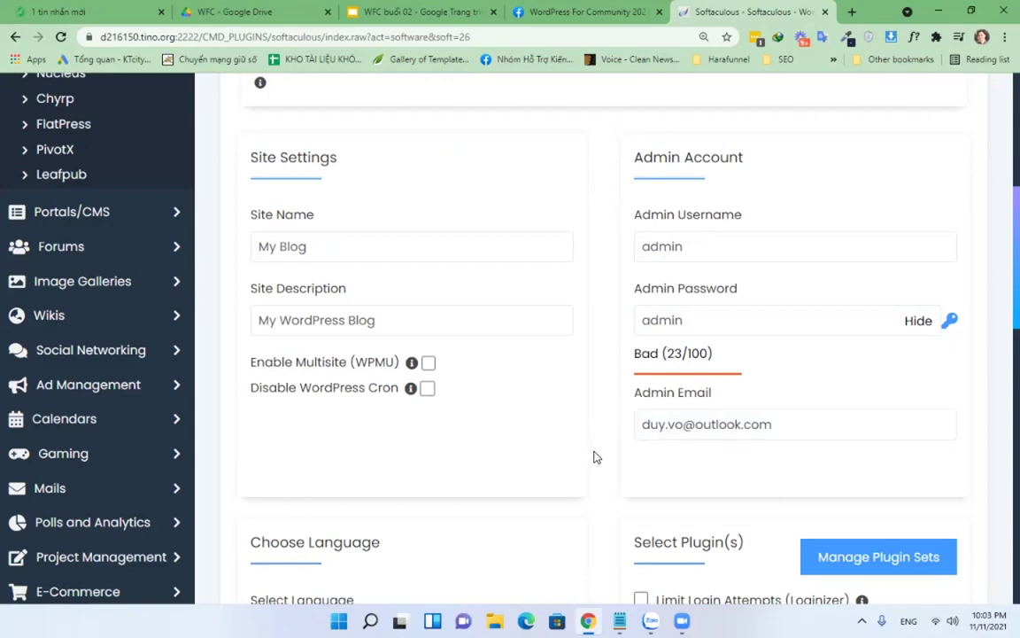
{"action": "scroll", "coordinate": [594, 456], "scroll_direction": "down", "scroll_amount": 2}
{"action": "scroll", "coordinate": [594, 456], "scroll_direction": "down", "scroll_amount": 3}
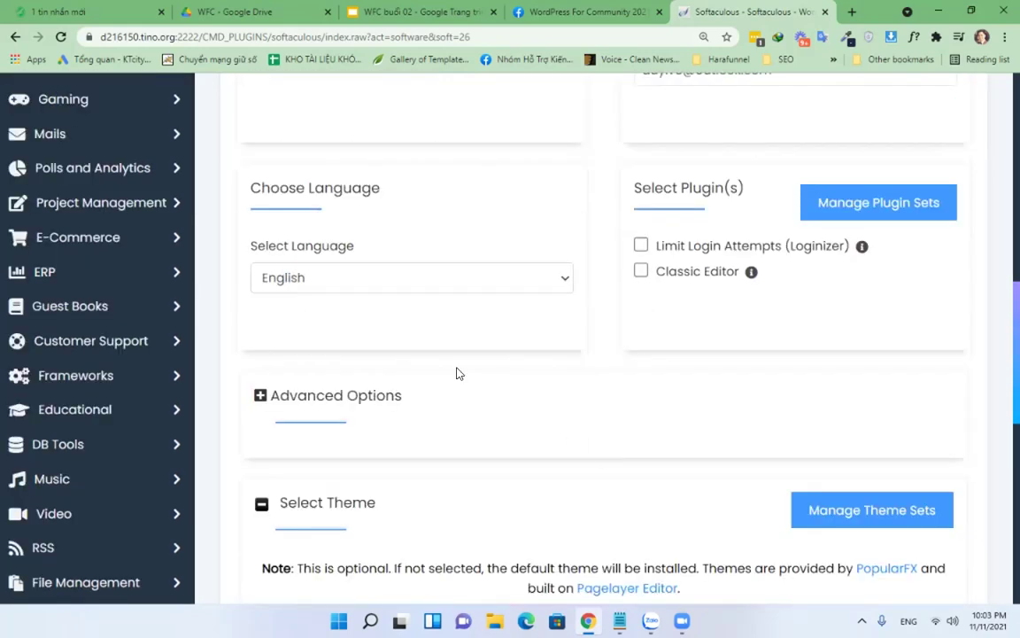
Set the WordPress site language to Vietnamese
{"action": "left_click", "coordinate": [332, 280]}
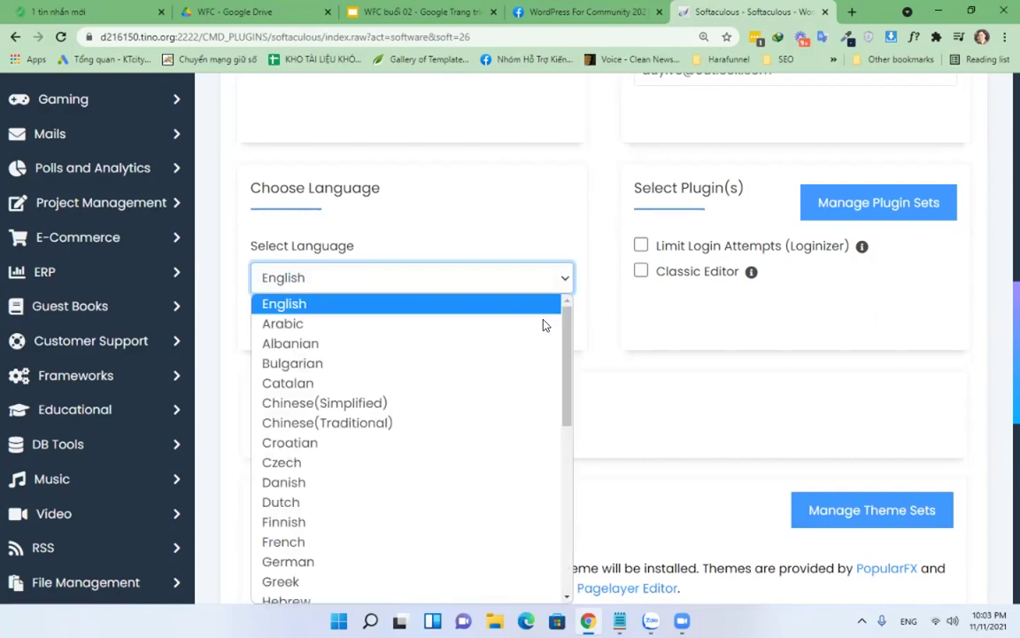
{"action": "left_click_drag", "start_coordinate": [567, 324], "coordinate": [564, 535]}
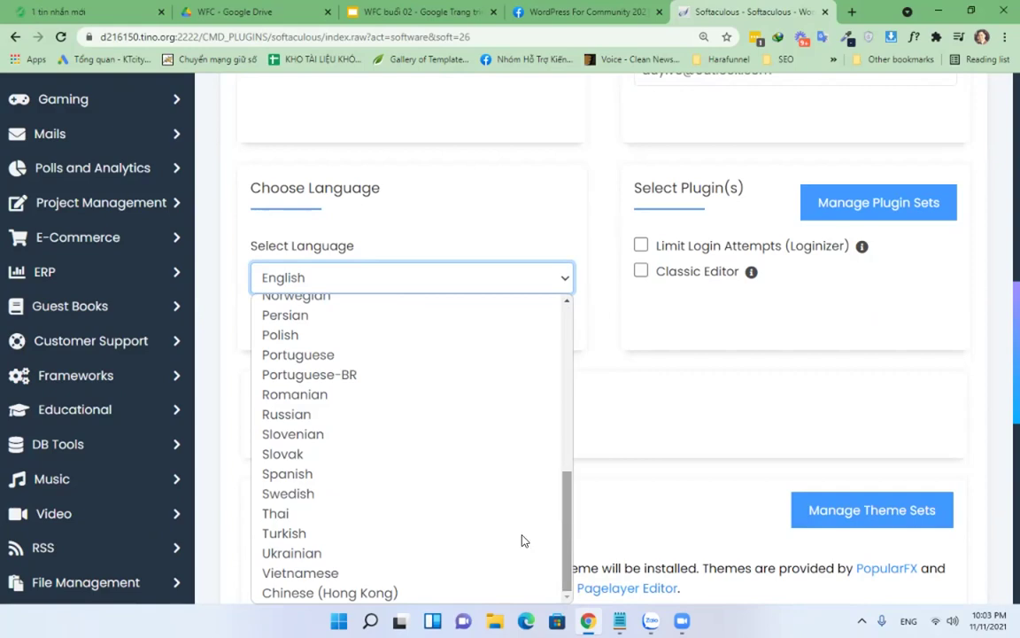
{"action": "left_click", "coordinate": [344, 574]}
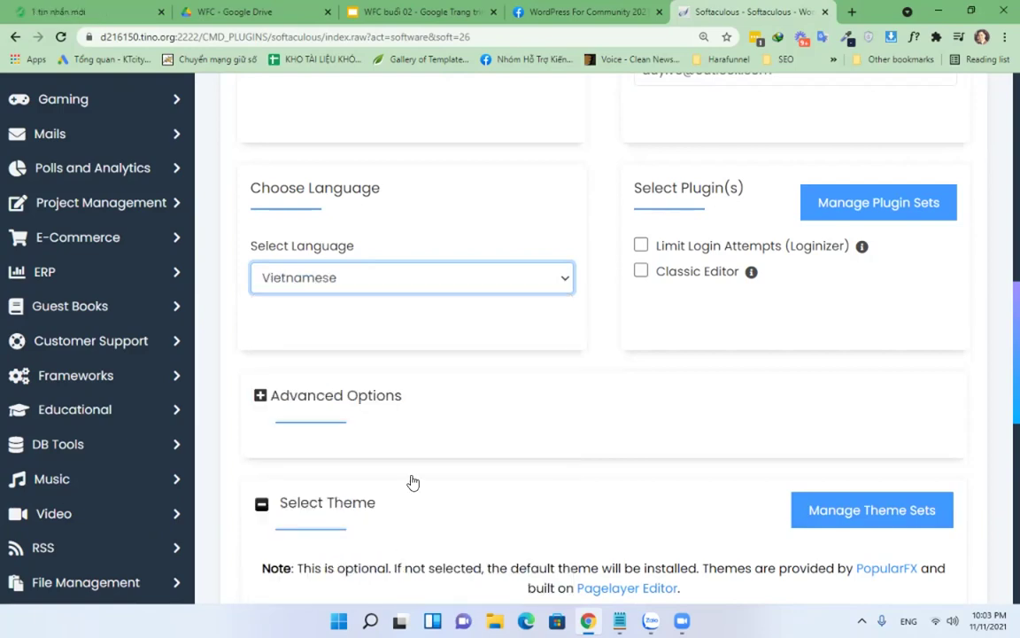
{"action": "left_click", "coordinate": [706, 321]}
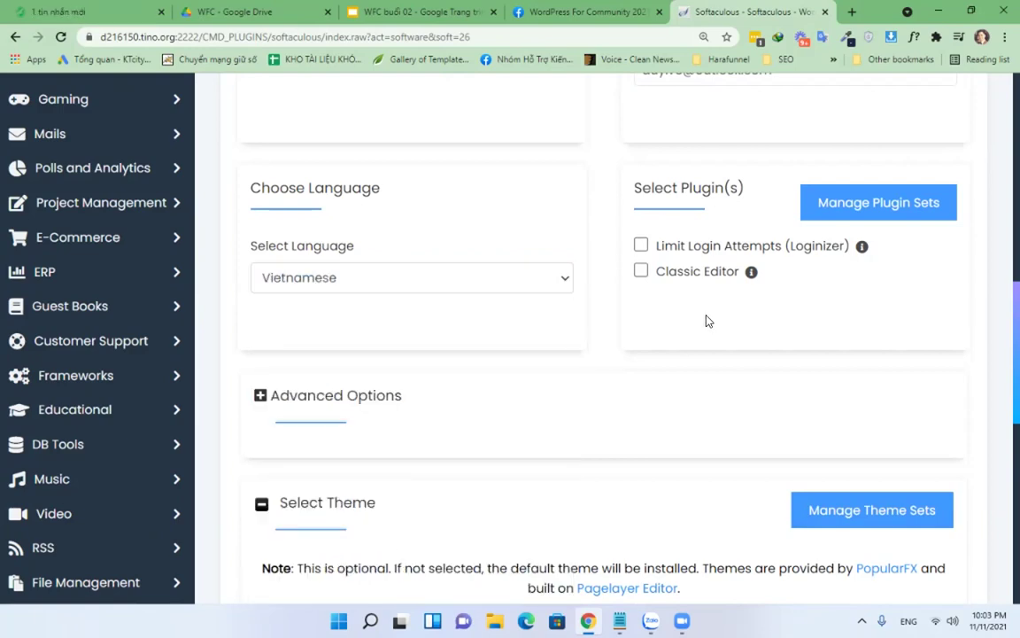
Submit the installation with the Install button, retrying several times
{"action": "scroll", "coordinate": [706, 320], "scroll_direction": "down", "scroll_amount": 5}
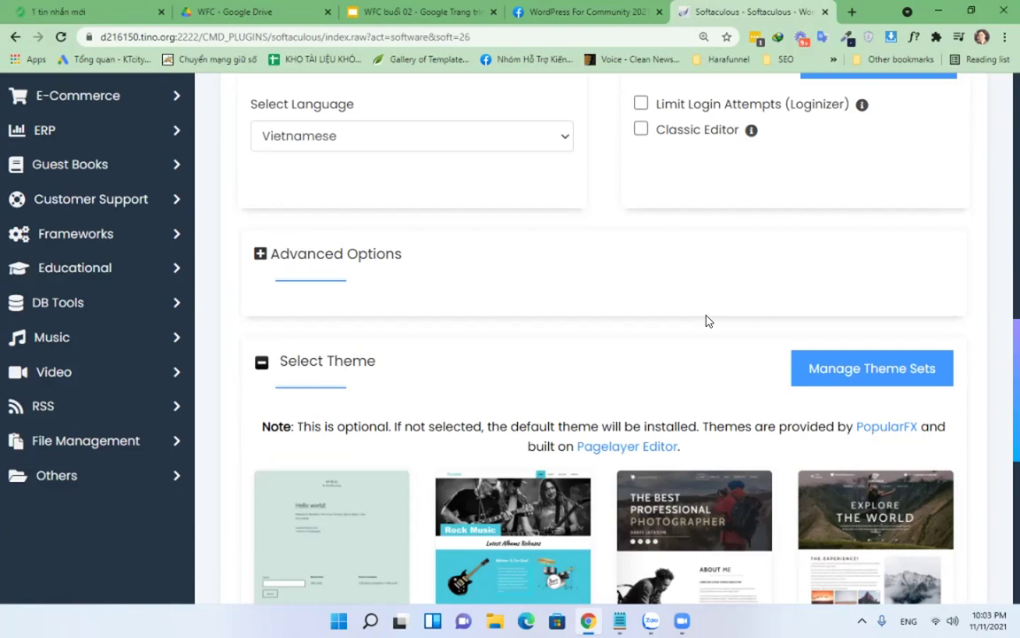
{"action": "scroll", "coordinate": [706, 320], "scroll_direction": "down", "scroll_amount": 3}
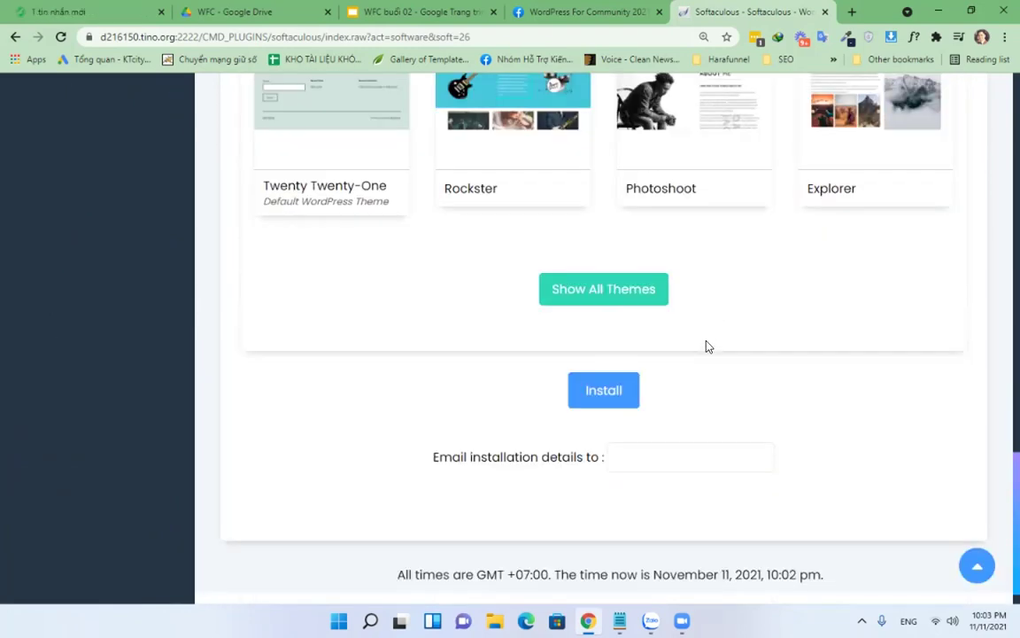
{"action": "left_click", "coordinate": [601, 398]}
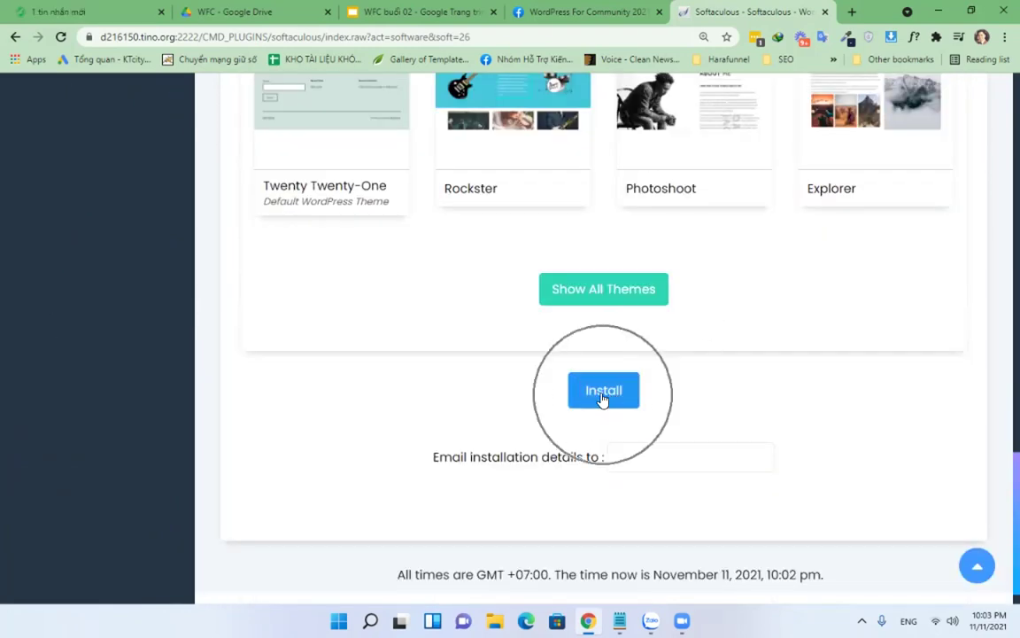
{"action": "left_click", "coordinate": [601, 398]}
{"action": "left_click", "coordinate": [601, 399]}
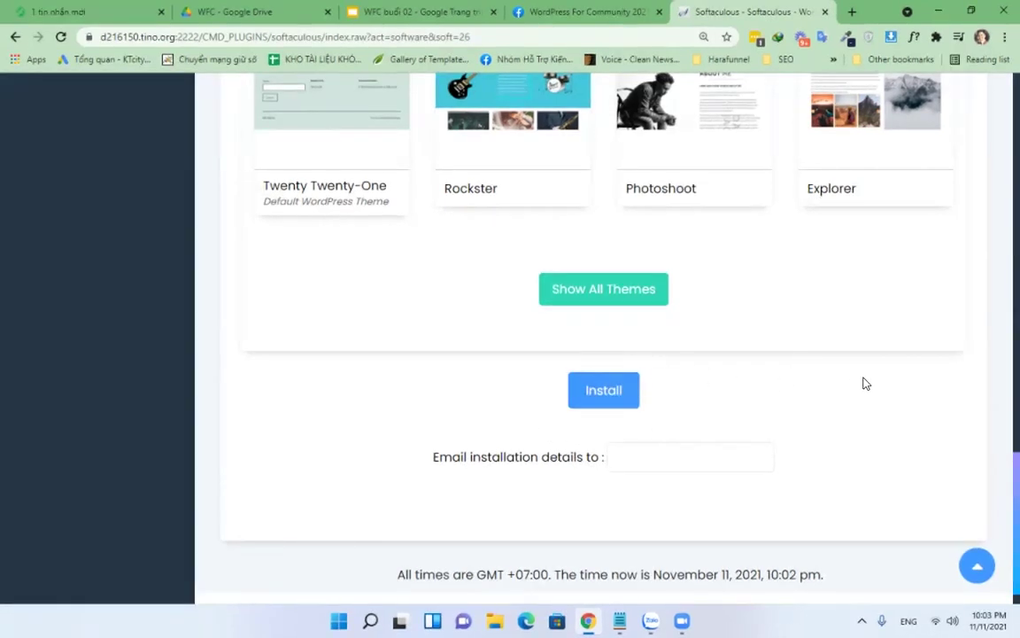
{"action": "scroll", "coordinate": [842, 377], "scroll_direction": "up", "scroll_amount": 15}
{"action": "scroll", "coordinate": [868, 376], "scroll_direction": "up", "scroll_amount": 4}
{"action": "scroll", "coordinate": [868, 376], "scroll_direction": "down", "scroll_amount": 2}
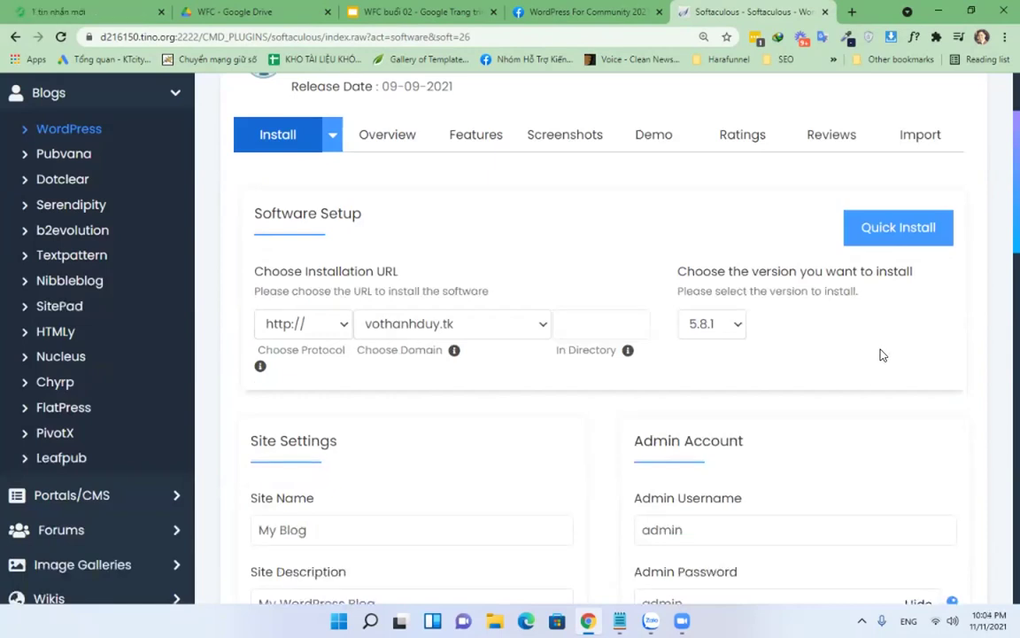
{"action": "scroll", "coordinate": [881, 356], "scroll_direction": "down", "scroll_amount": 1}
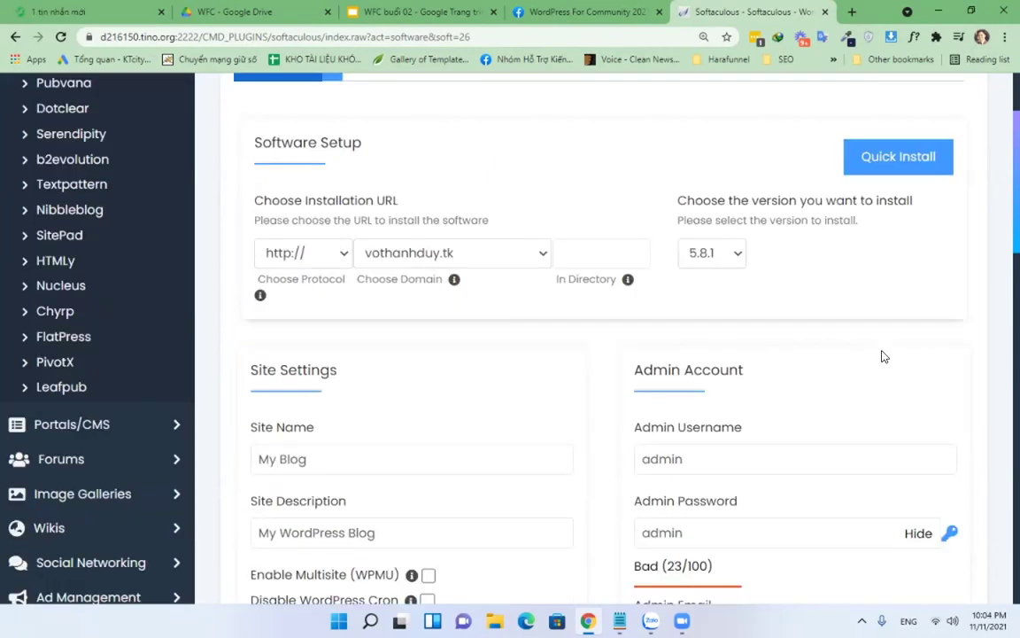
{"action": "left_click", "coordinate": [647, 536]}
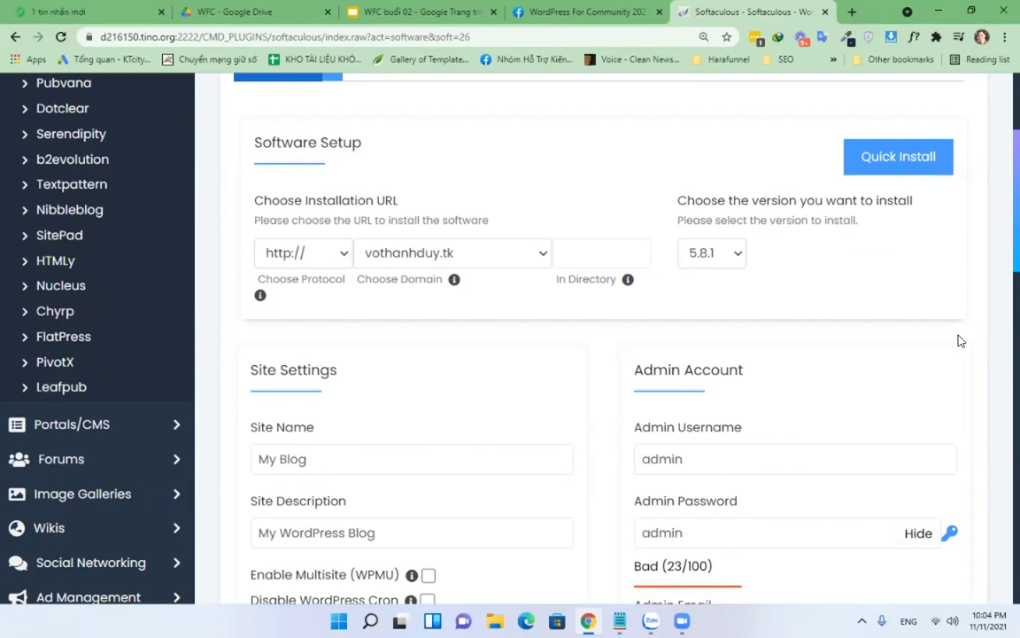
{"action": "left_click", "coordinate": [436, 305]}
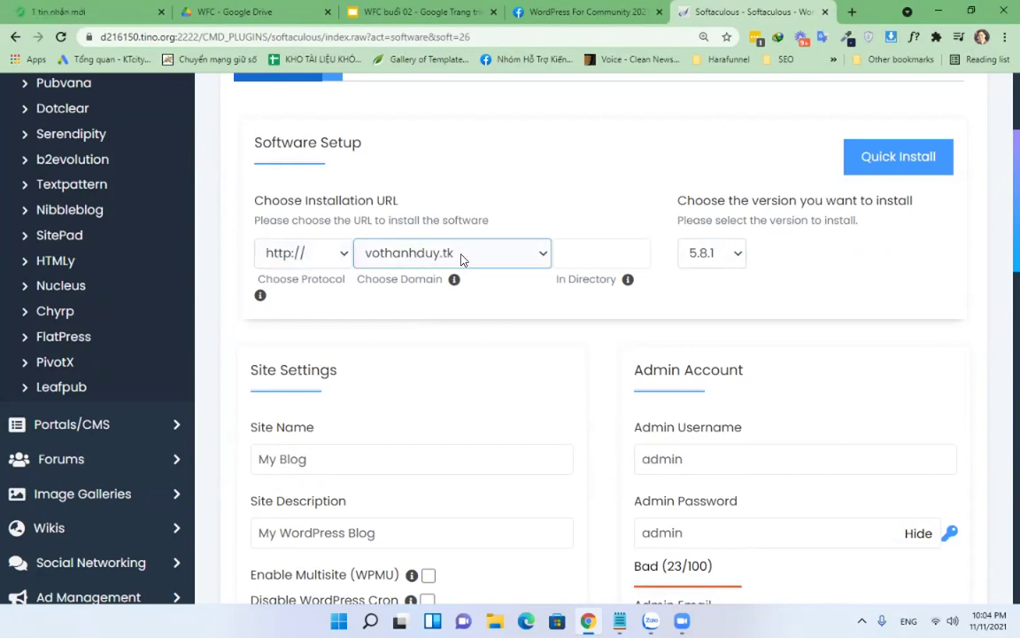
{"action": "scroll", "coordinate": [597, 273], "scroll_direction": "down", "scroll_amount": 3}
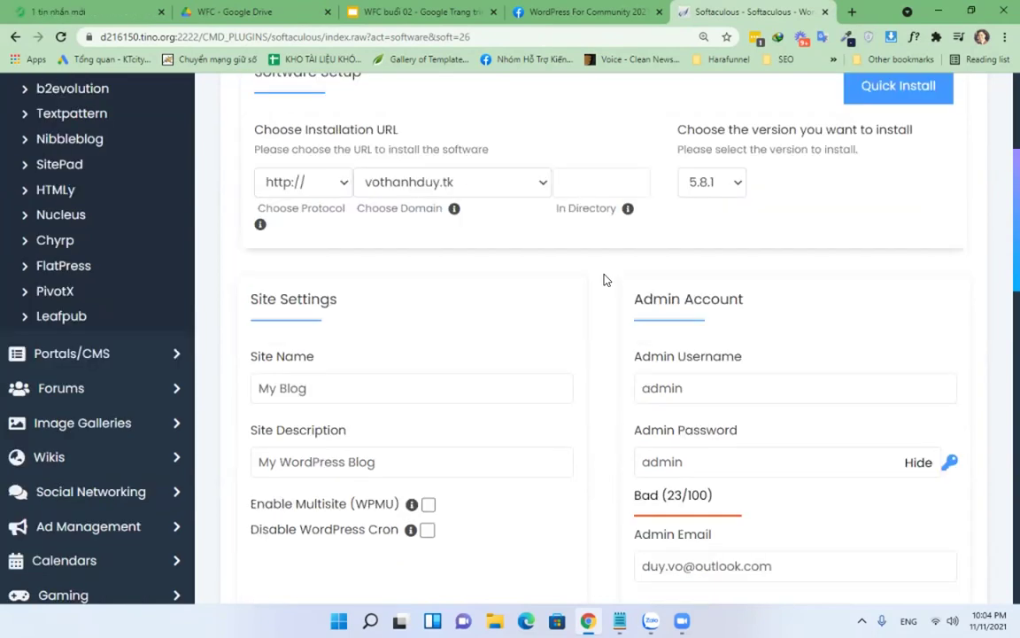
{"action": "left_click", "coordinate": [681, 246]}
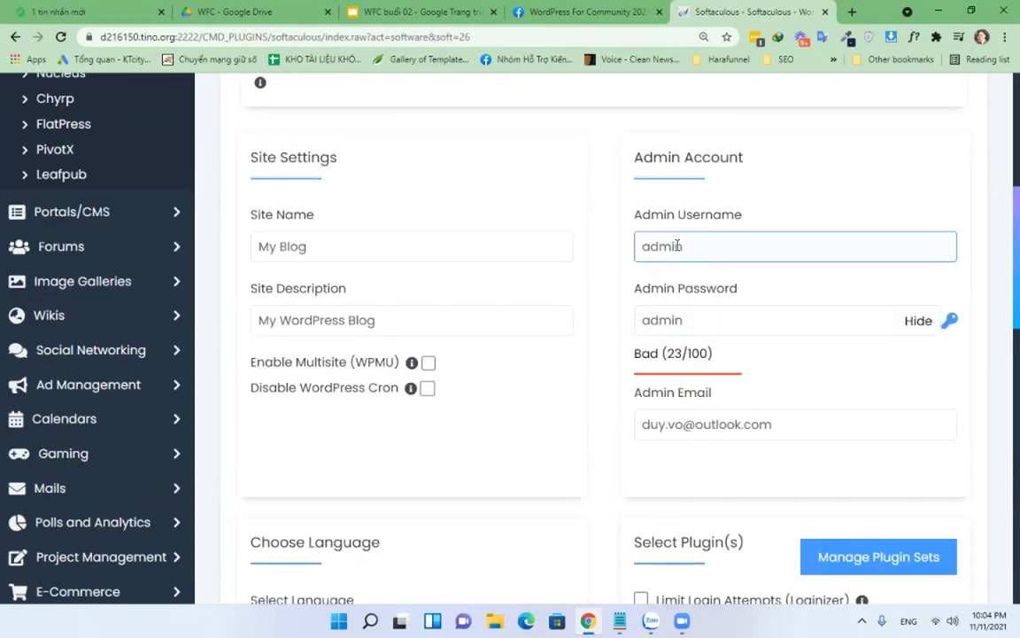
{"action": "left_click", "coordinate": [677, 322]}
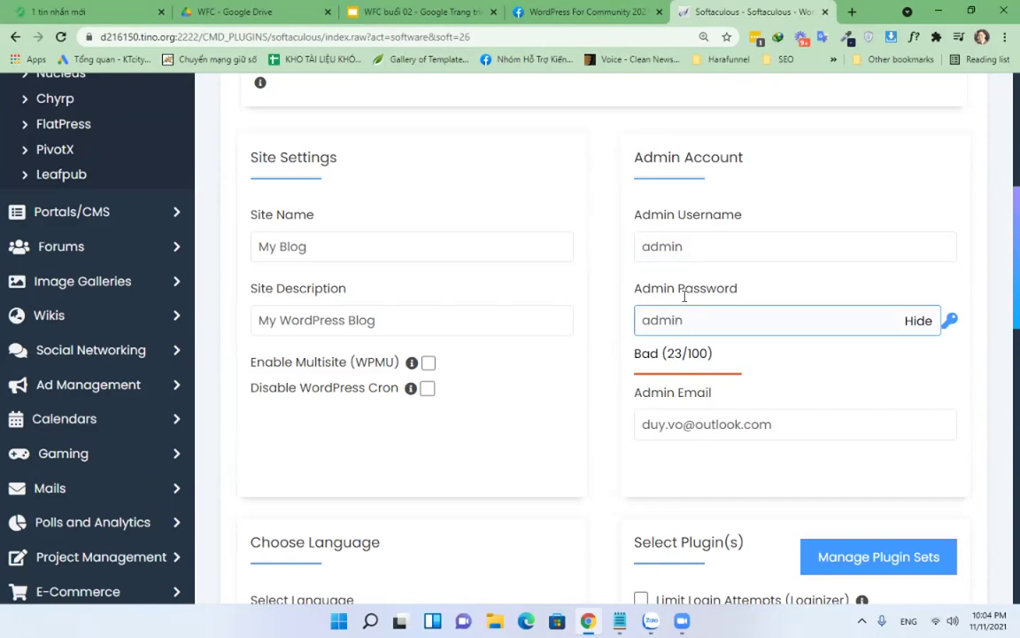
{"action": "left_click", "coordinate": [639, 241]}
{"action": "left_click", "coordinate": [683, 326]}
{"action": "left_click", "coordinate": [649, 243]}
{"action": "left_click", "coordinate": [699, 319]}
{"action": "left_click", "coordinate": [631, 271]}
{"action": "left_click", "coordinate": [669, 248]}
{"action": "left_click", "coordinate": [666, 274]}
{"action": "left_click", "coordinate": [667, 427]}
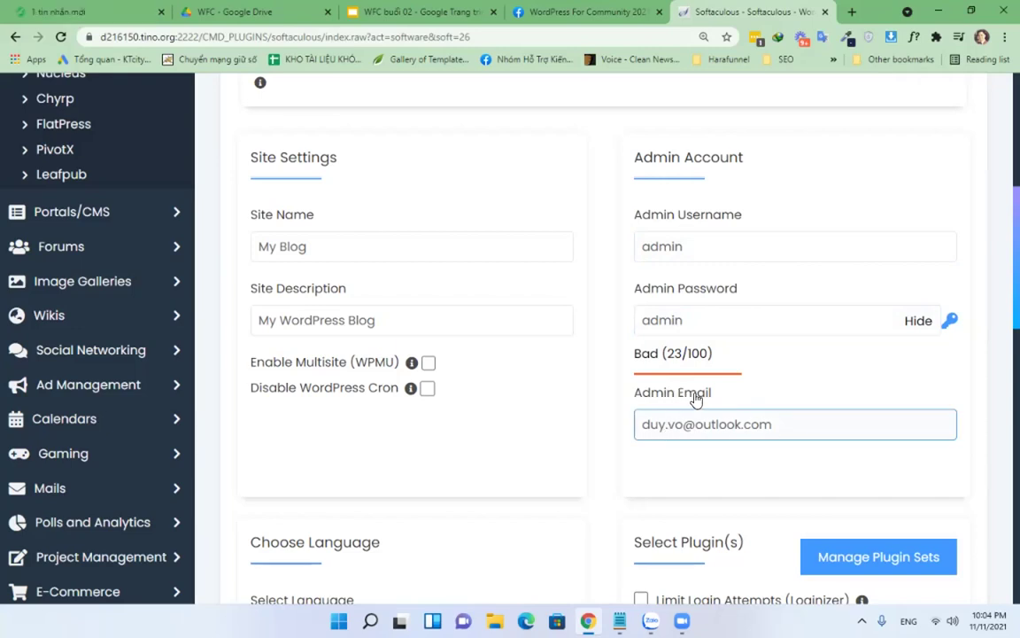
{"action": "left_click", "coordinate": [763, 425]}
{"action": "left_click", "coordinate": [764, 425]}
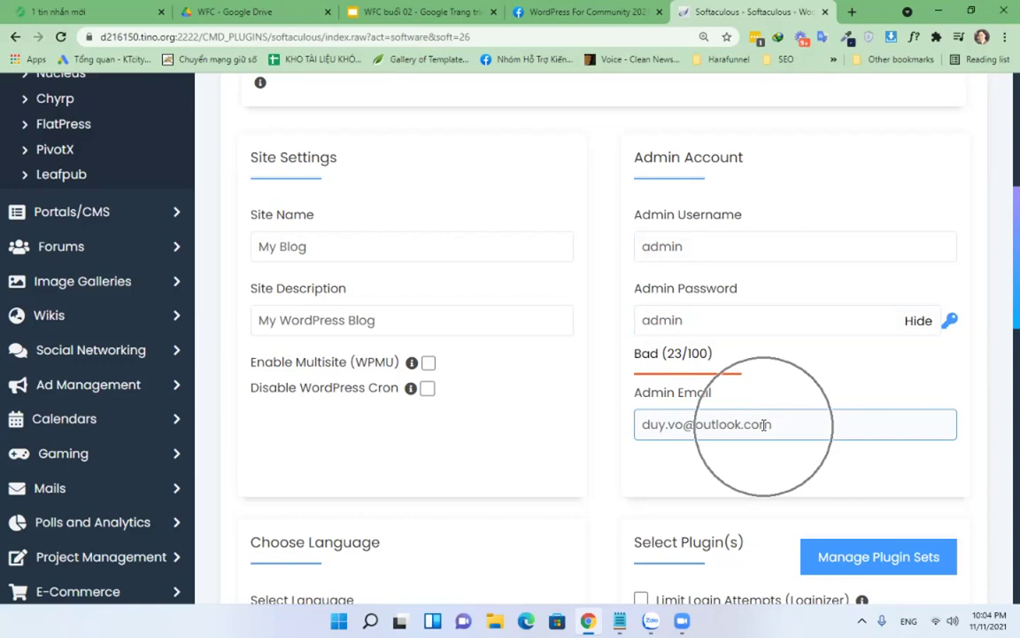
{"action": "left_click", "coordinate": [763, 425]}
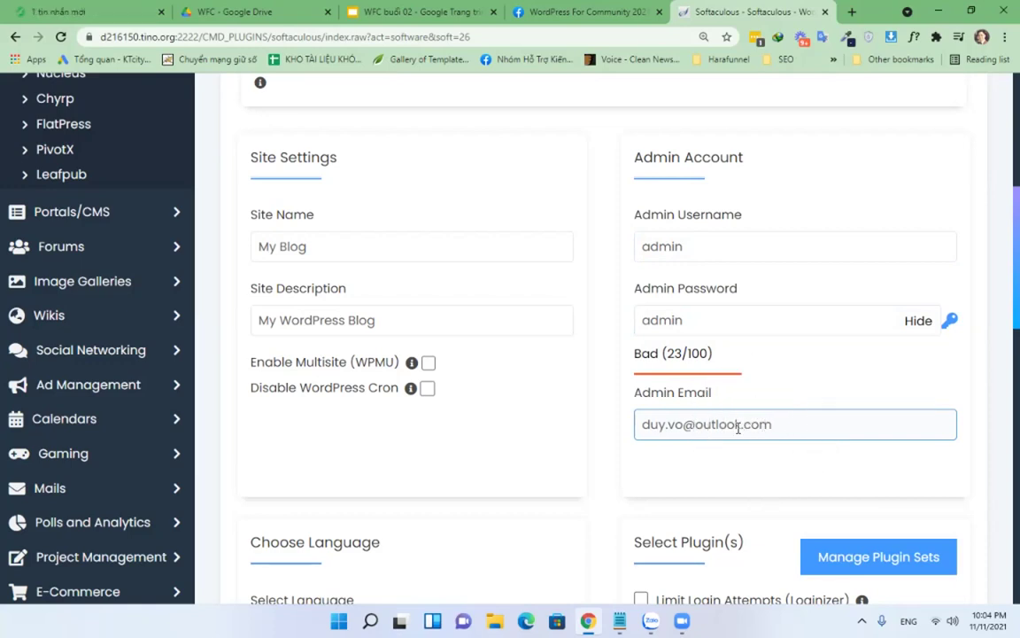
{"action": "scroll", "coordinate": [629, 446], "scroll_direction": "down", "scroll_amount": 3}
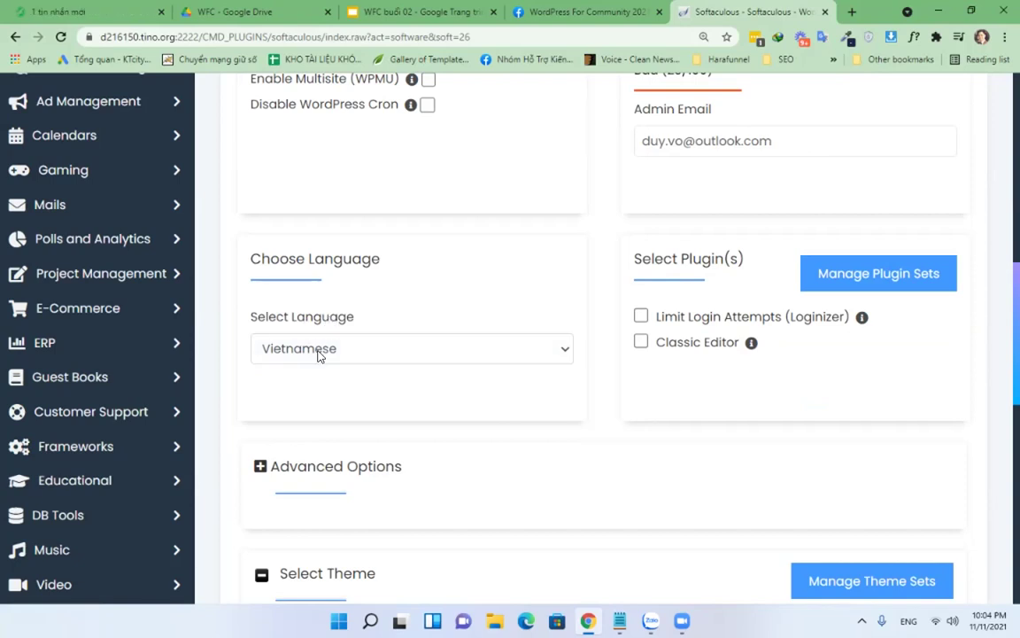
{"action": "left_click", "coordinate": [353, 347]}
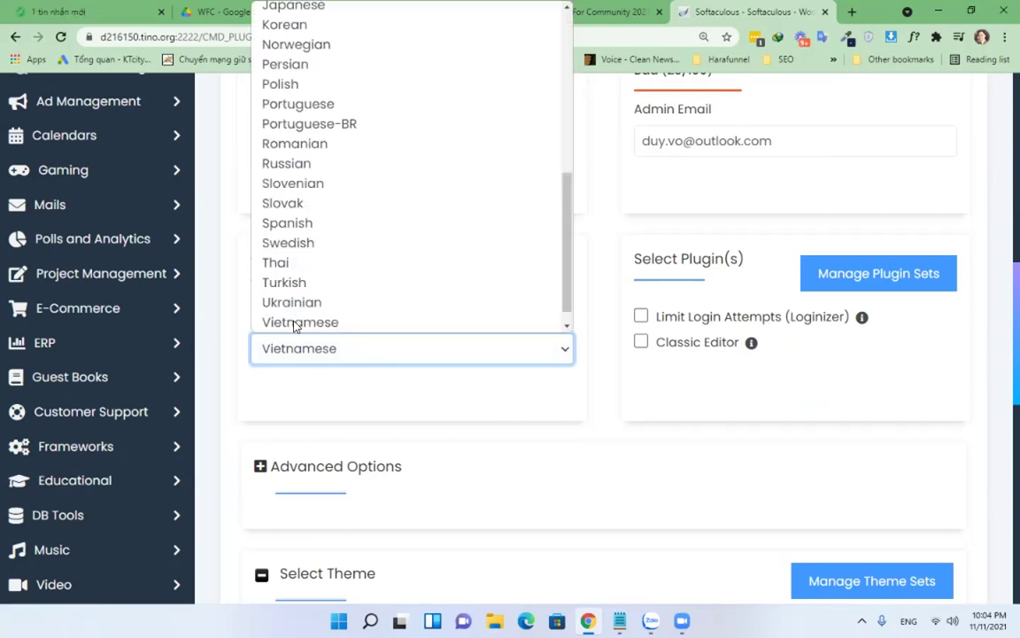
{"action": "key", "text": "Down"}
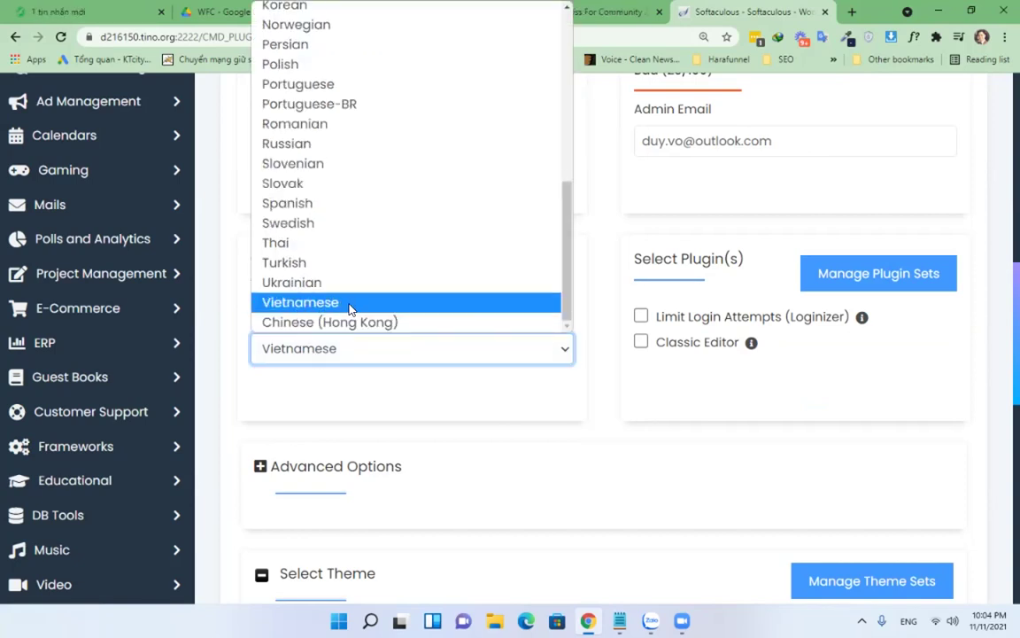
{"action": "left_click", "coordinate": [341, 355]}
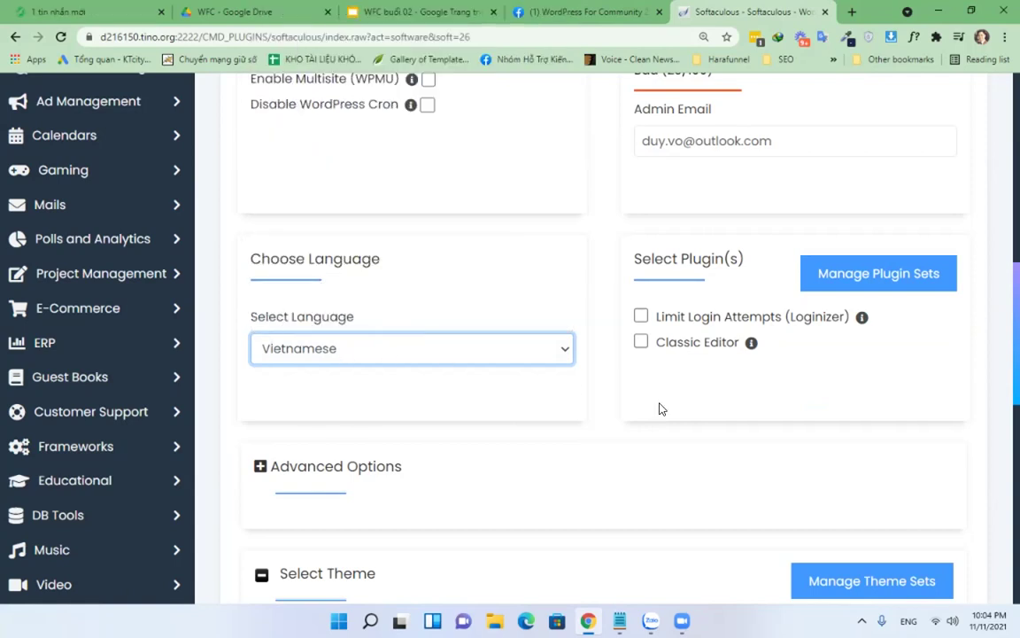
Close the Zoom window covering the install stalled at 38%
{"action": "scroll", "coordinate": [660, 410], "scroll_direction": "down", "scroll_amount": 3}
{"action": "scroll", "coordinate": [661, 411], "scroll_direction": "down", "scroll_amount": 5}
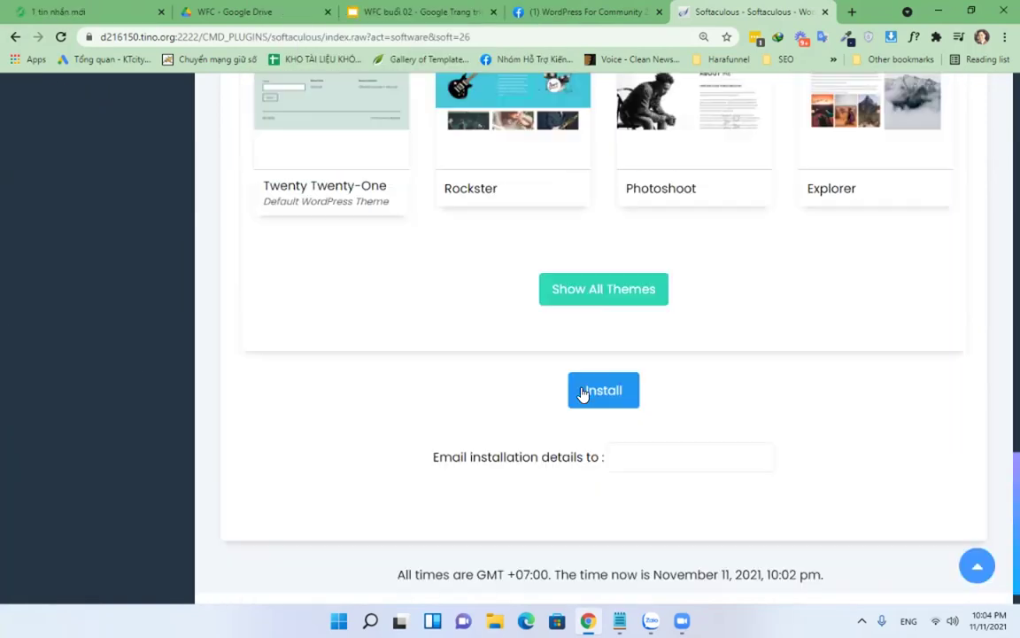
{"action": "scroll", "coordinate": [623, 402], "scroll_direction": "up", "scroll_amount": 4}
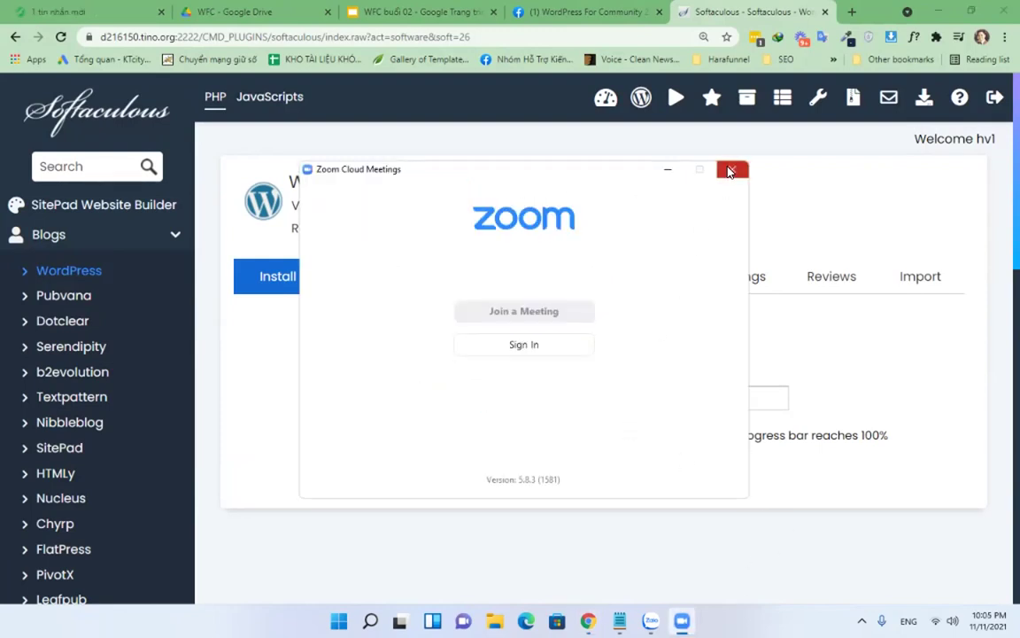
{"action": "left_click", "coordinate": [667, 169]}
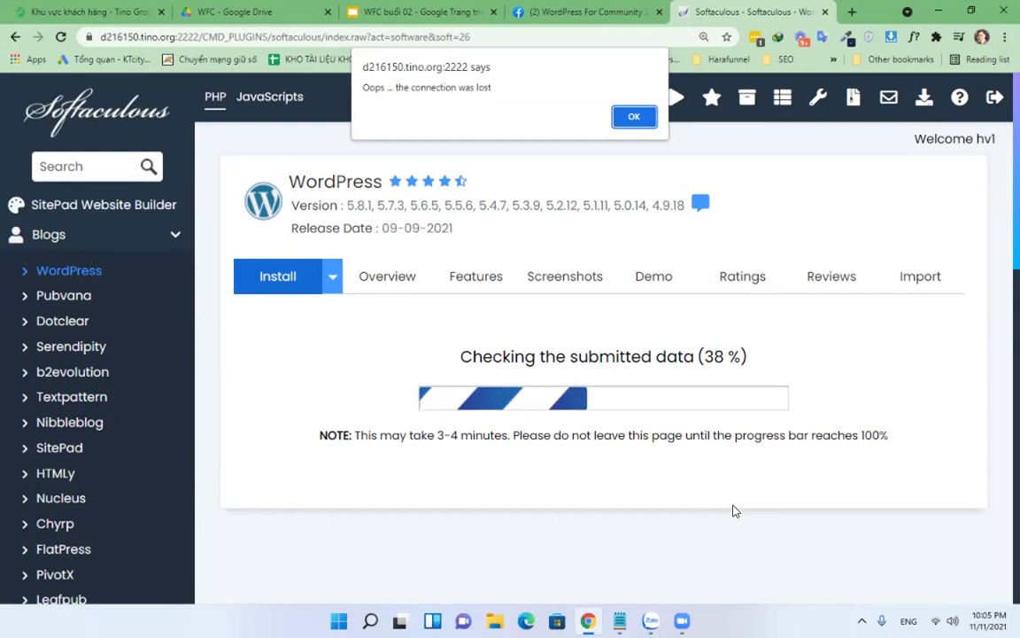
Capture the full screen with Snagit and switch to the Tino client-area tab
{"action": "key", "text": "Print"}
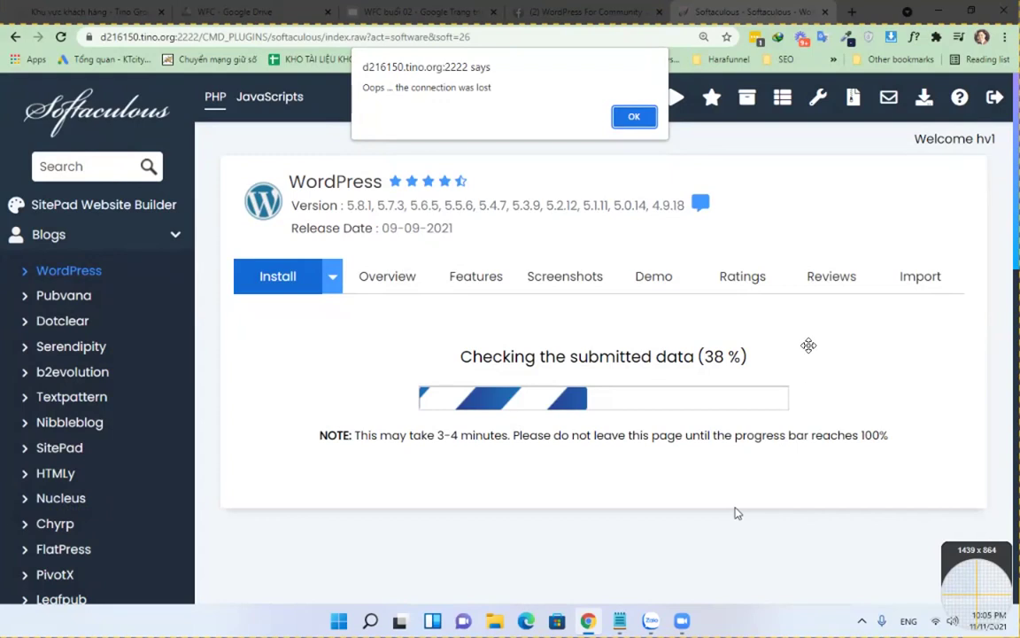
{"action": "left_click", "coordinate": [809, 346]}
{"action": "left_click", "coordinate": [890, 570]}
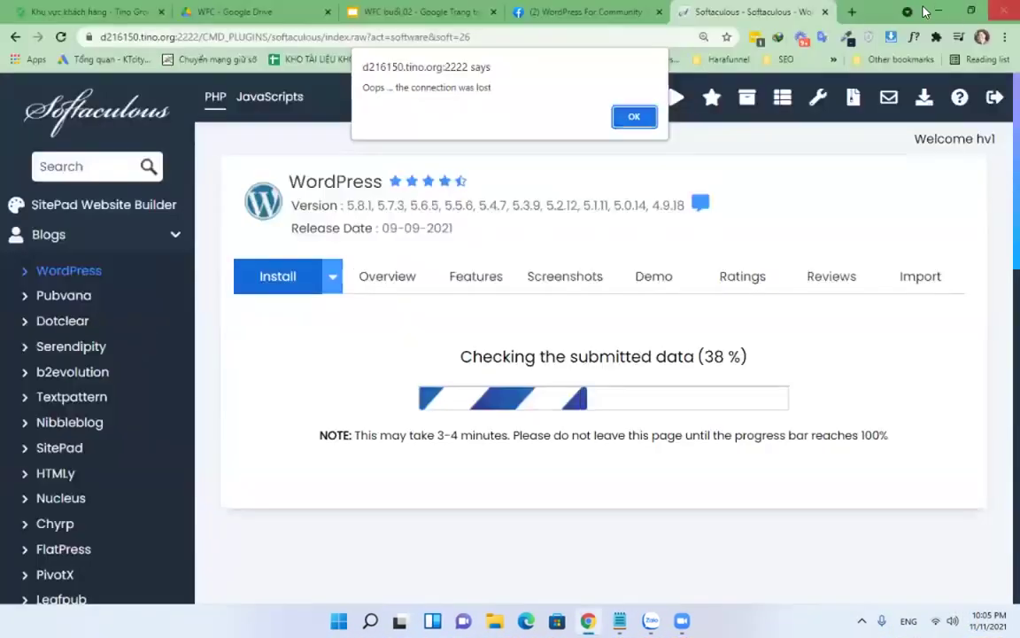
{"action": "left_click", "coordinate": [98, 12]}
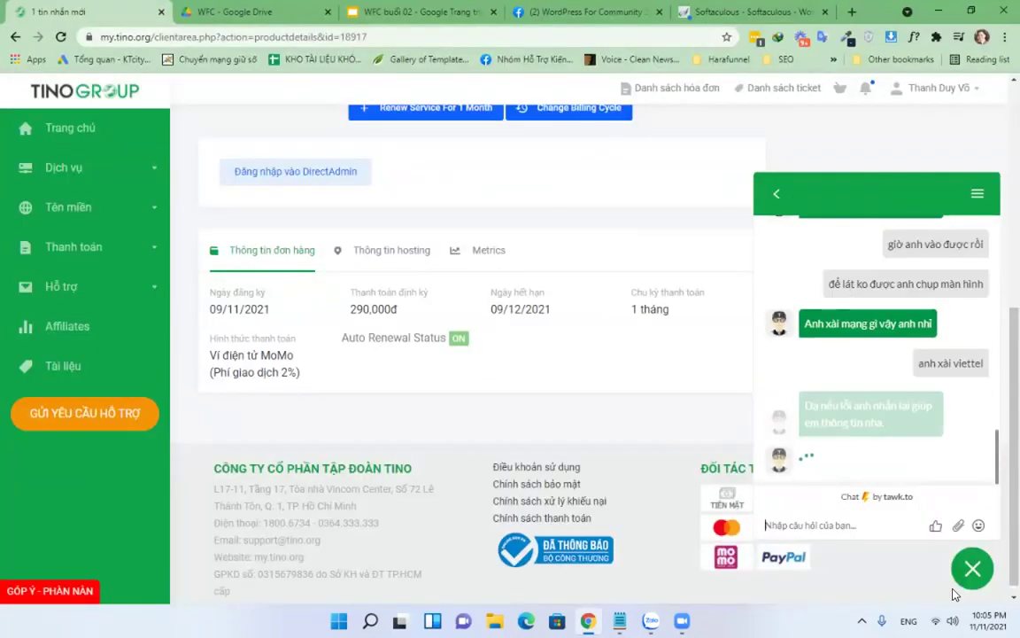
Paste and send the stalled-install screenshot in the Tino support chat
{"action": "left_click", "coordinate": [864, 523]}
{"action": "key", "text": "ctrl+v"}
{"action": "key", "text": "Return"}
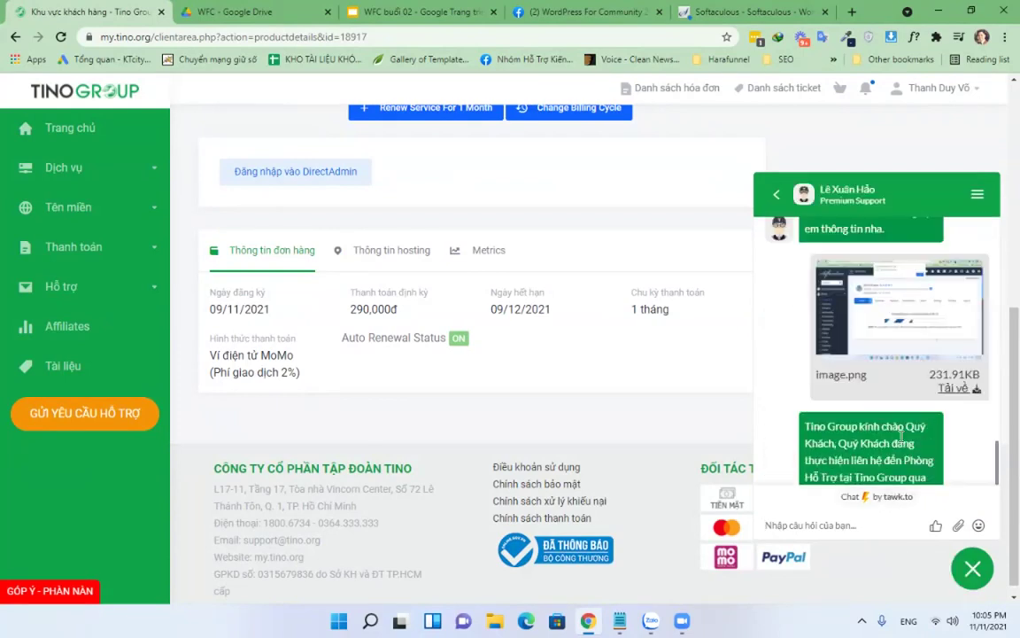
Send 'các bạn cài đều bị lỗi hết em ơi' and dismiss Softaculous's connection-lost alert
{"action": "scroll", "coordinate": [902, 435], "scroll_direction": "down", "scroll_amount": 1}
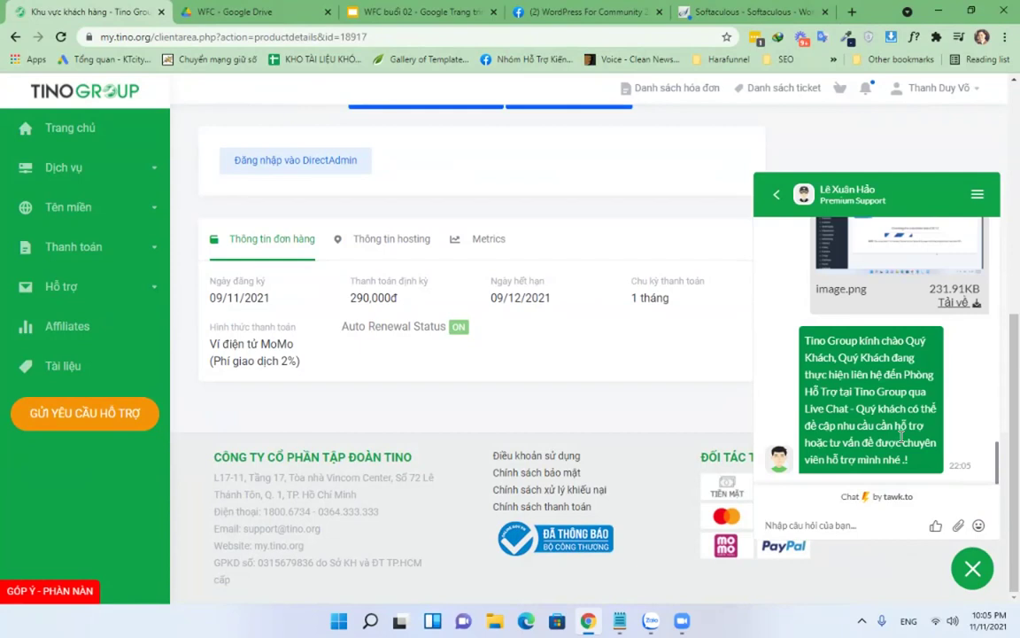
{"action": "type", "text": "các bạn cài đều bị lỗi"}
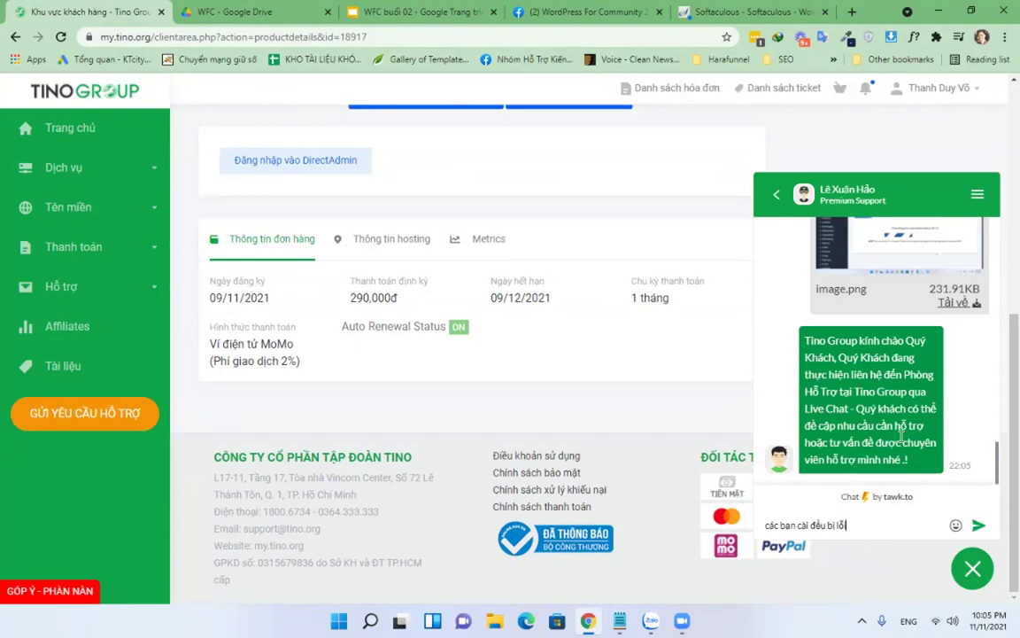
{"action": "type", "text": " hết em ơi"}
{"action": "key", "text": "Return"}
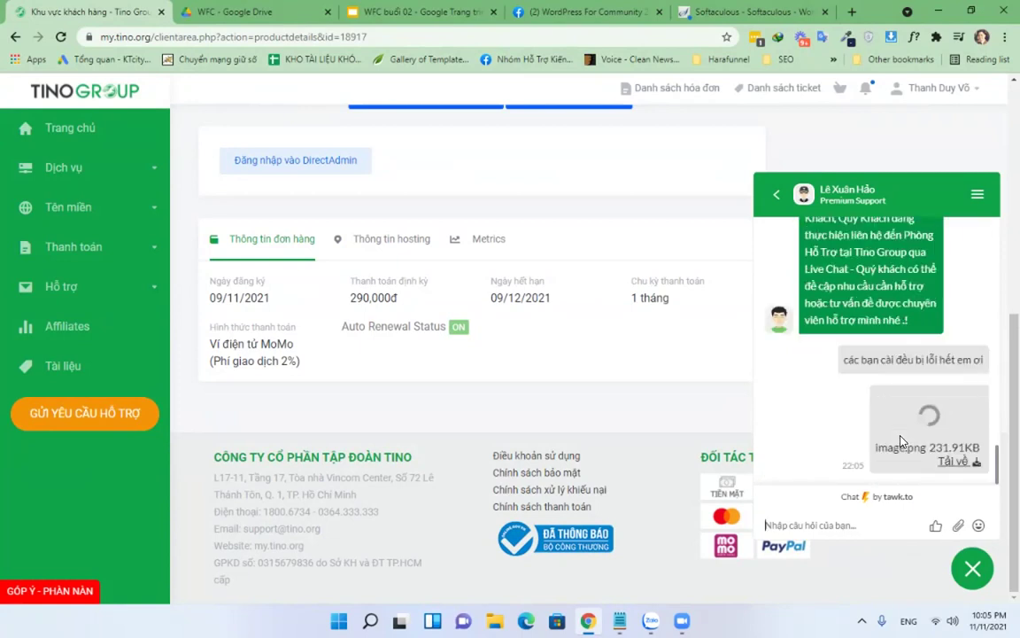
{"action": "left_click", "coordinate": [726, 12]}
{"action": "left_click", "coordinate": [634, 116]}
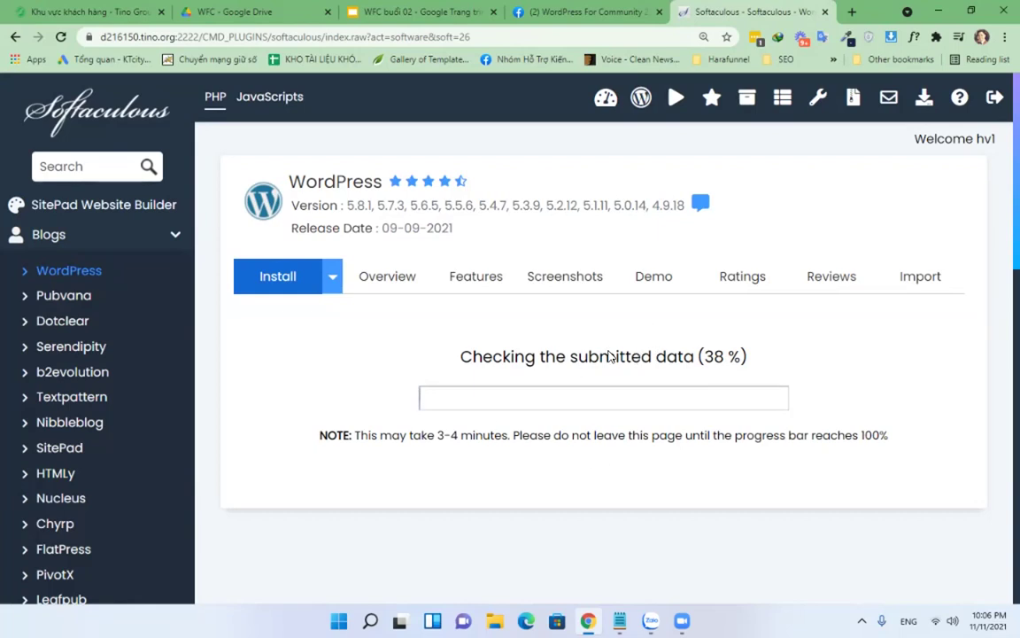
Select the Softaculous tab's address to get back to the DirectAdmin panel address
{"action": "left_click", "coordinate": [449, 45]}
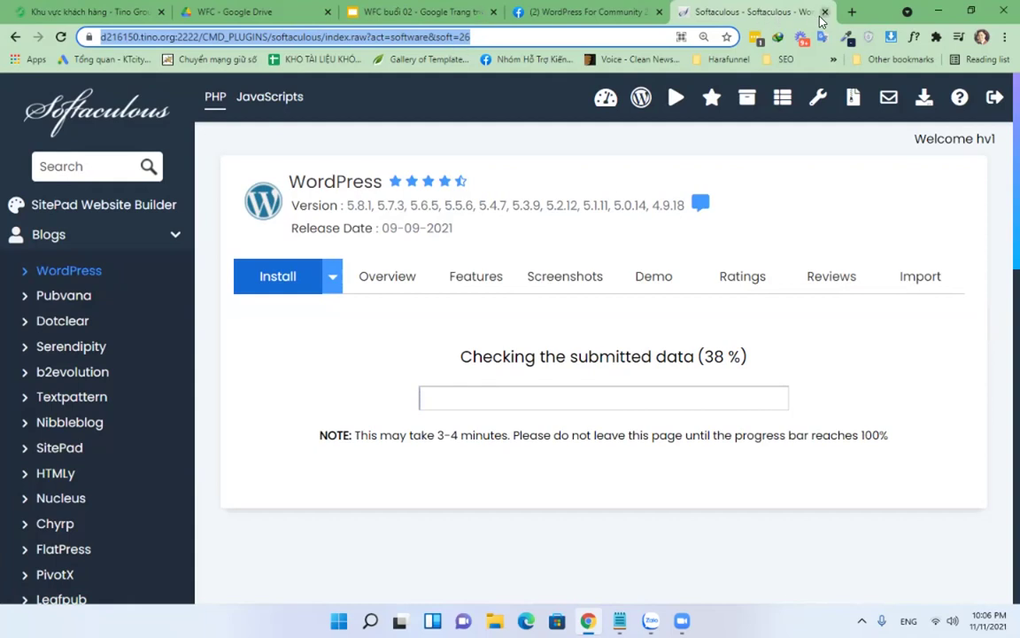
{"action": "left_click", "coordinate": [282, 38]}
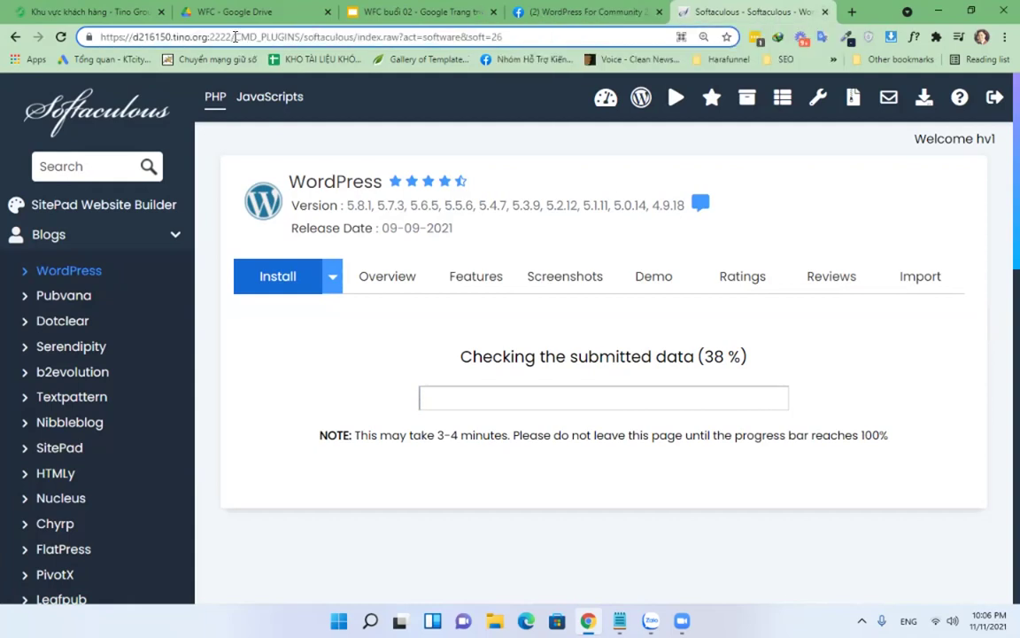
{"action": "left_click_drag", "start_coordinate": [235, 36], "coordinate": [496, 36]}
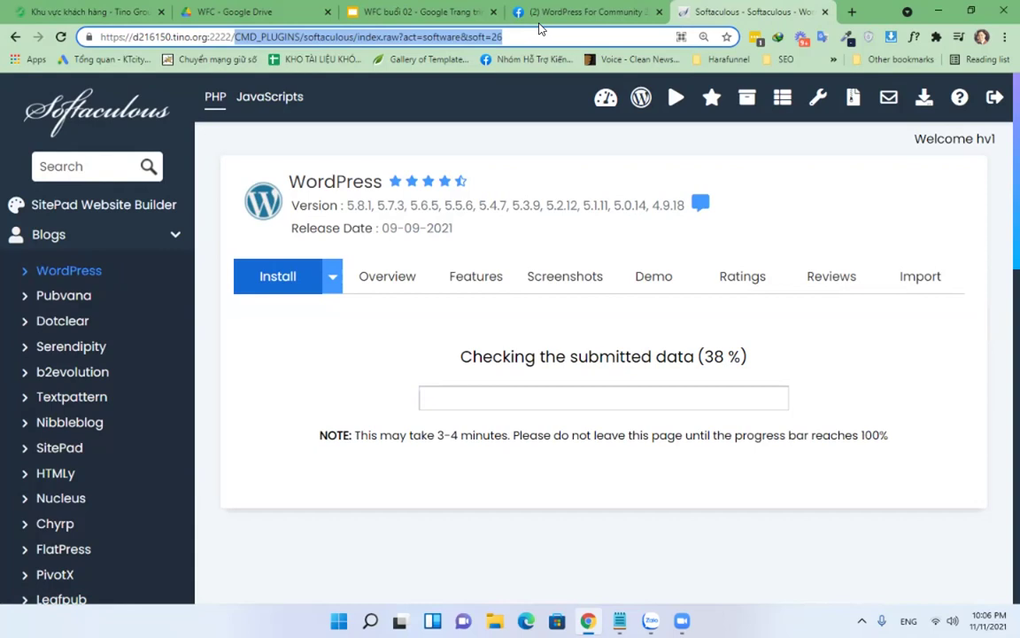
{"action": "left_click", "coordinate": [606, 95]}
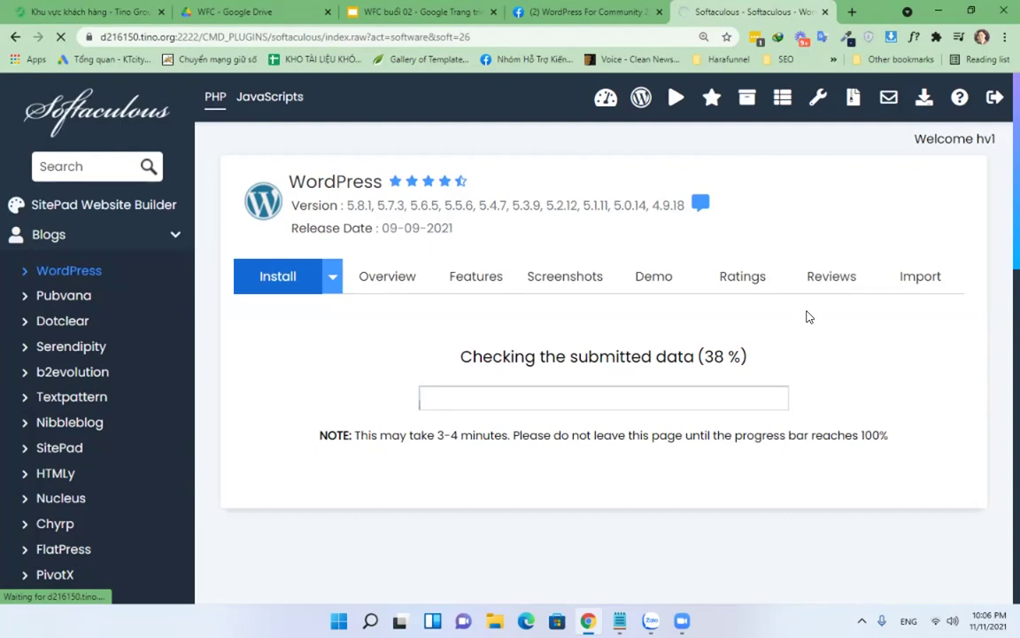
Close the stalled Softaculous tab and load d216150.tino.org:2222 in a new tab
{"action": "key", "text": "ctrl+1"}
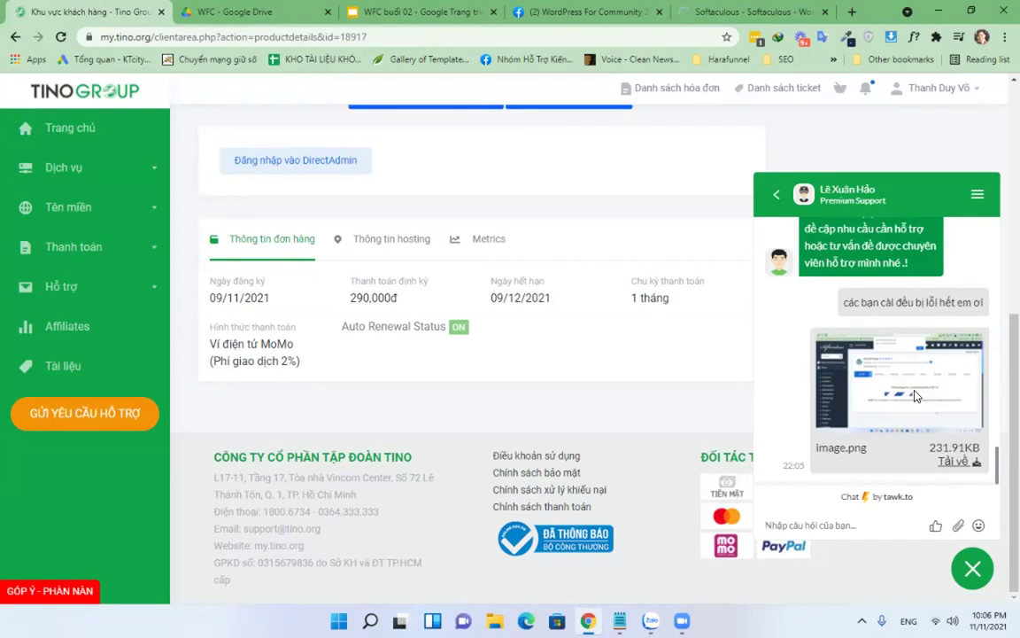
{"action": "scroll", "coordinate": [886, 355], "scroll_direction": "down", "scroll_amount": 3}
{"action": "scroll", "coordinate": [838, 342], "scroll_direction": "up", "scroll_amount": 3}
{"action": "key", "text": "ctrl+5"}
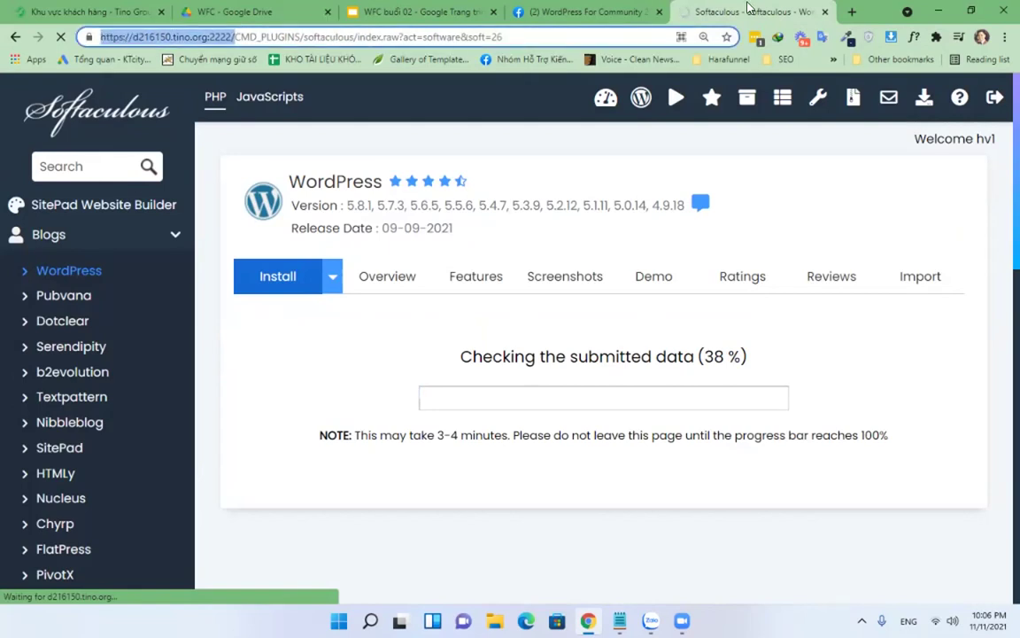
{"action": "key", "text": "ctrl+w"}
{"action": "left_click", "coordinate": [699, 11]}
{"action": "type", "text": "https://d216150.tino.org:2222"}
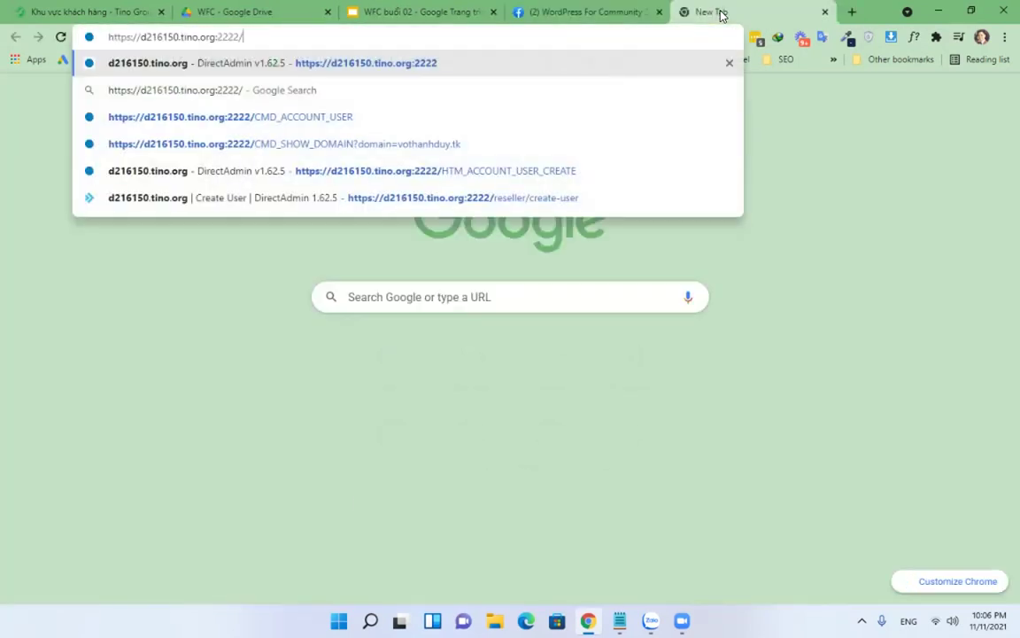
{"action": "key", "text": "Return"}
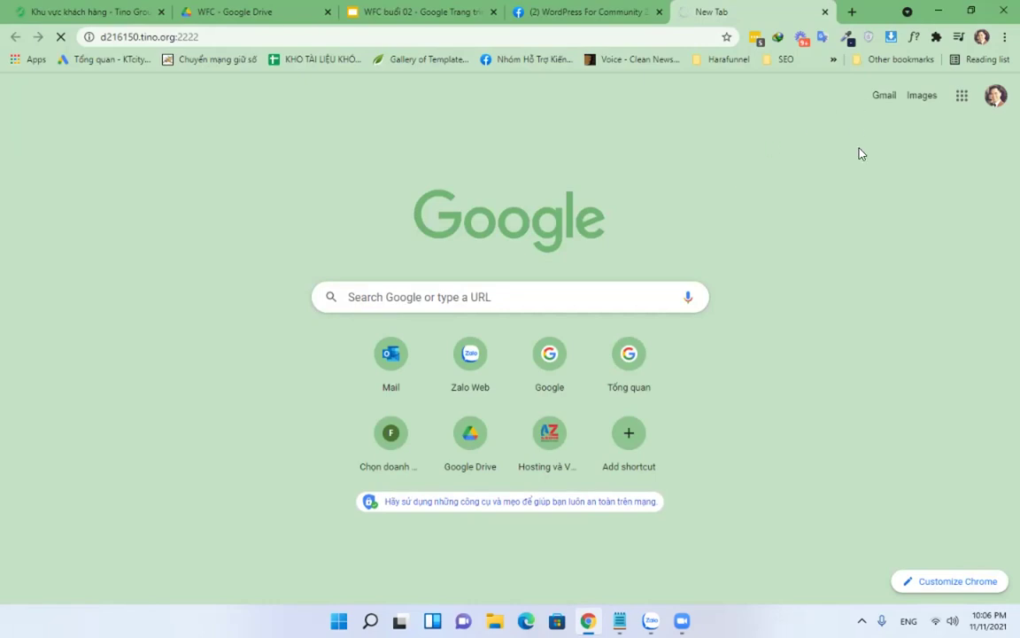
Capture the unloaded page with Snagit and return to the Tino client-area tab
{"action": "key", "text": "Print"}
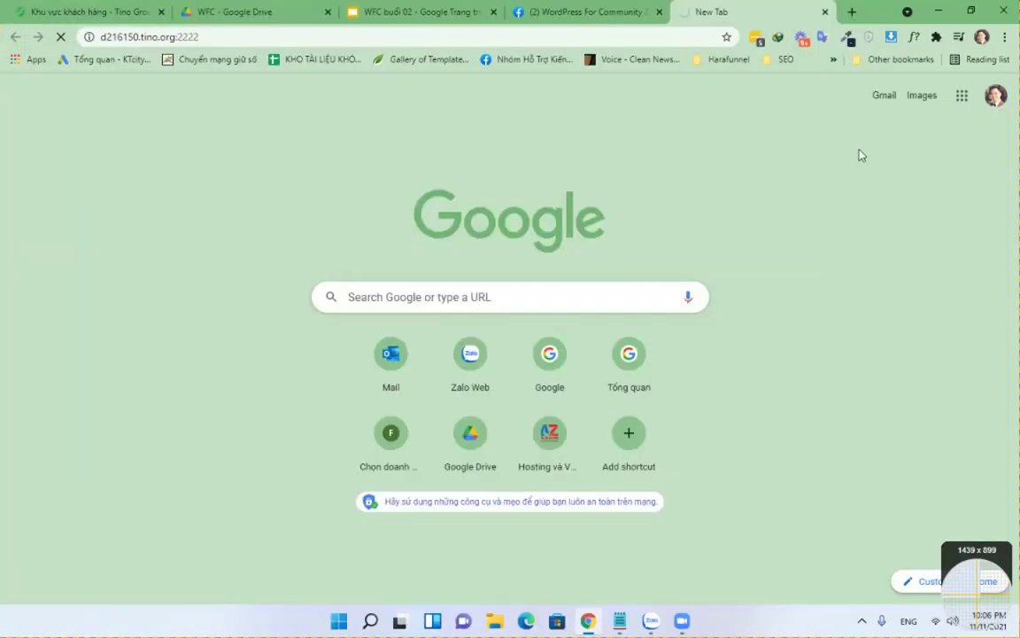
{"action": "left_click", "coordinate": [861, 384]}
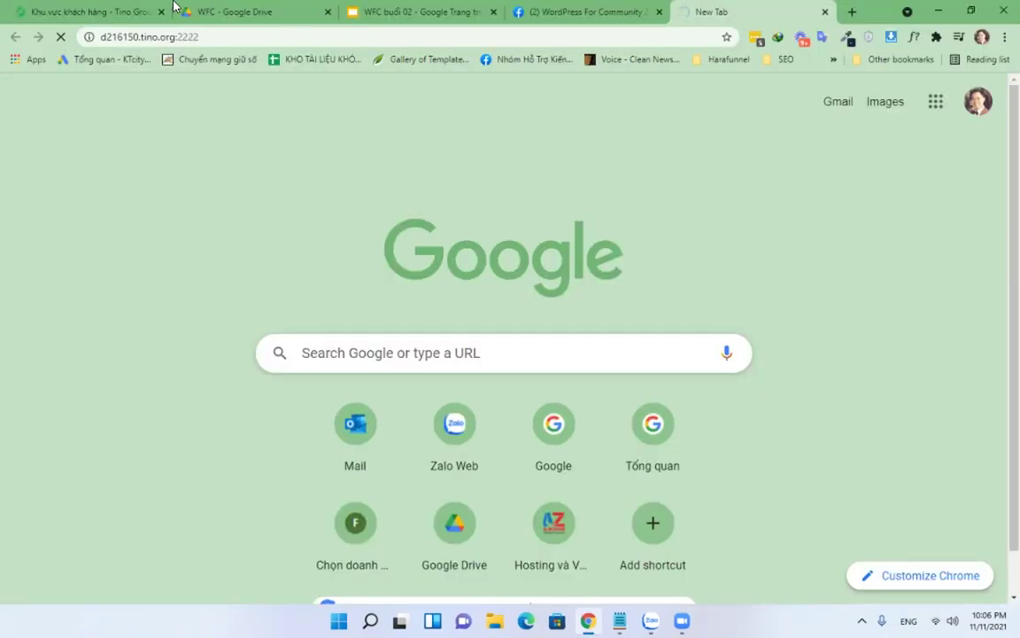
{"action": "left_click", "coordinate": [109, 8]}
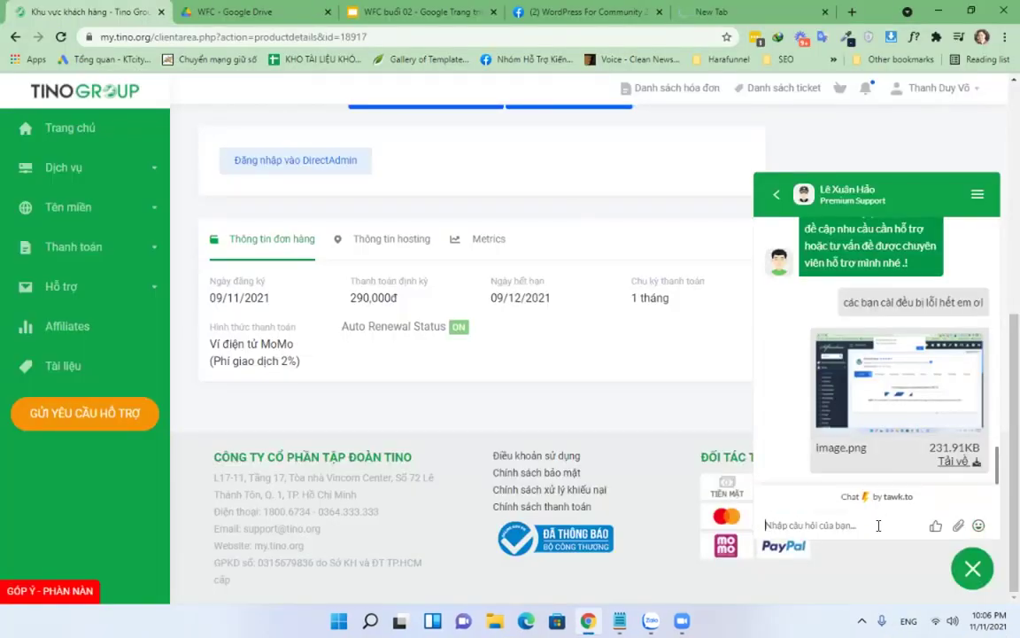
Paste the screenshot and send 'bây giờ thì ko vào được DirectAdmin nữa' and 'nó quay ma'
{"action": "key", "text": "ctrl+v"}
{"action": "type", "text": "bây giờ thì ko"}
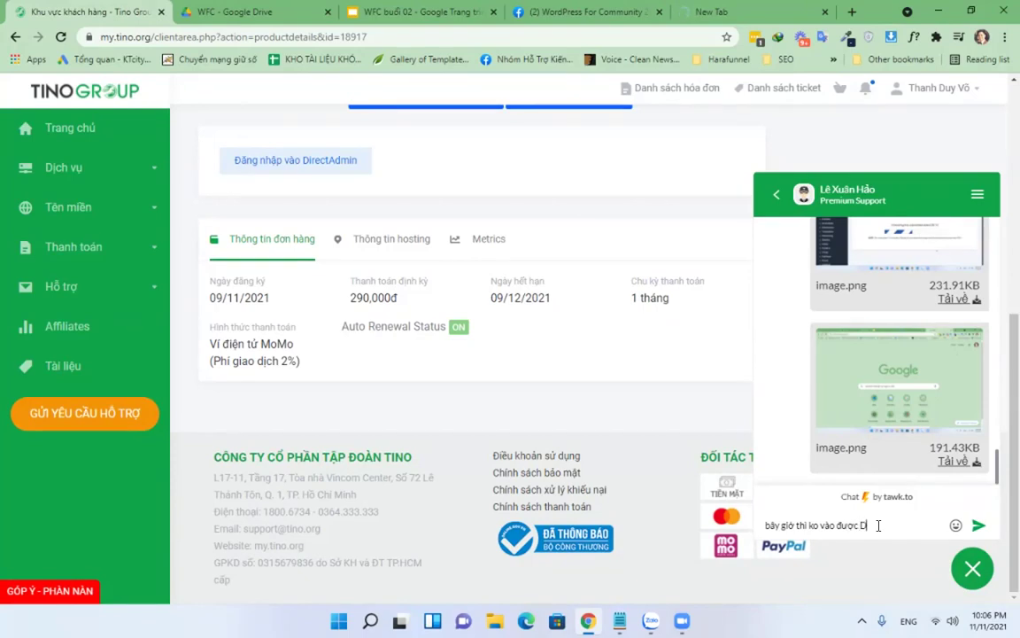
{"action": "type", "text": " vào được DirectAdmin nữa"}
{"action": "key", "text": "Return"}
{"action": "type", "text": "nó"}
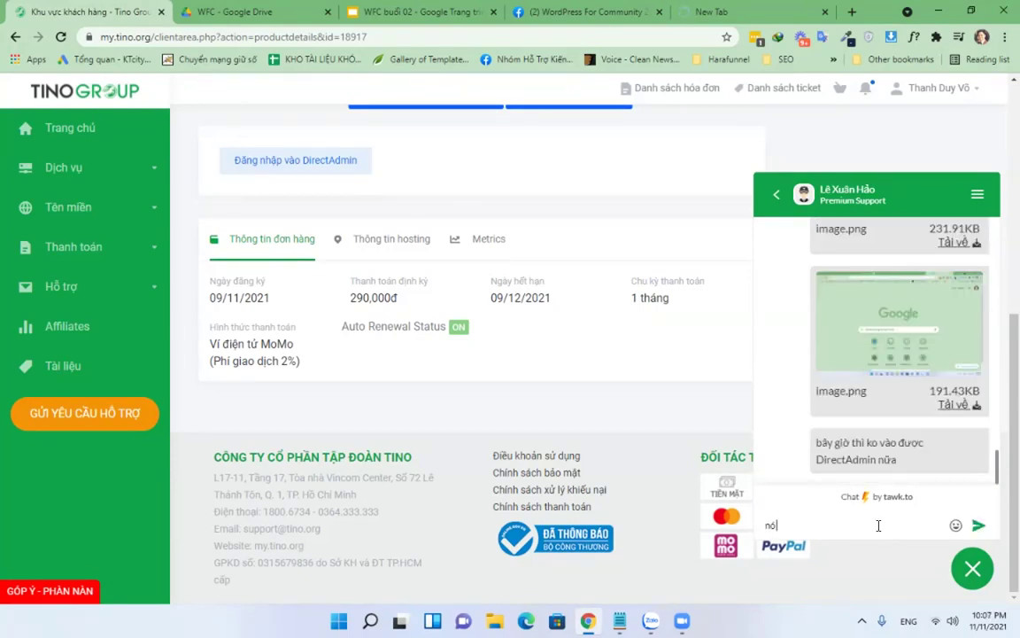
{"action": "type", "text": " quay ma"}
{"action": "key", "text": "Return"}
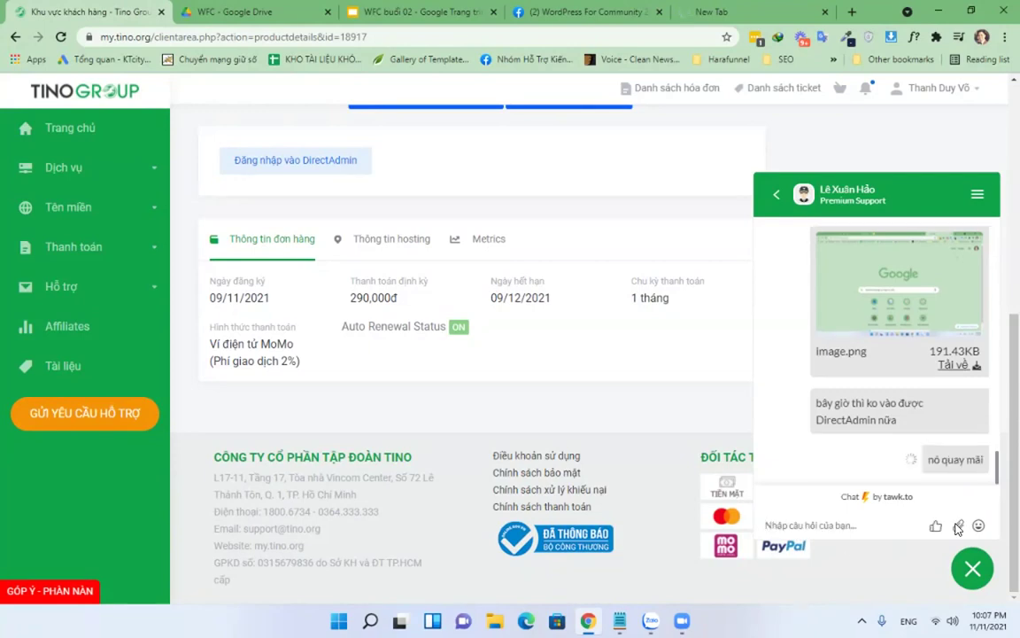
Check the still-loading DirectAdmin tab again after reviewing the support chat
{"action": "left_click", "coordinate": [748, 9]}
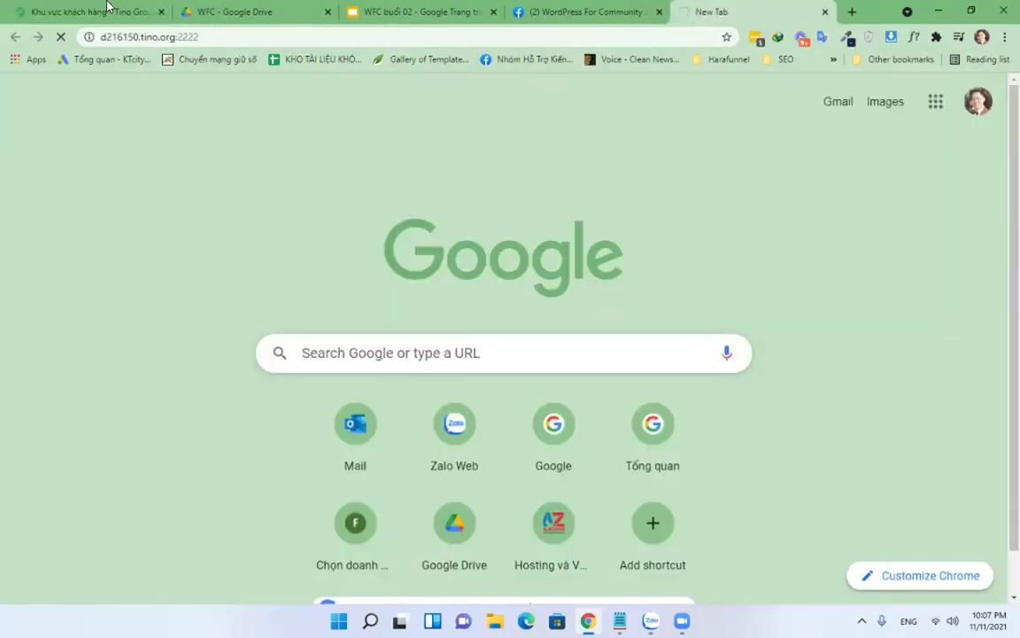
{"action": "left_click", "coordinate": [105, 10]}
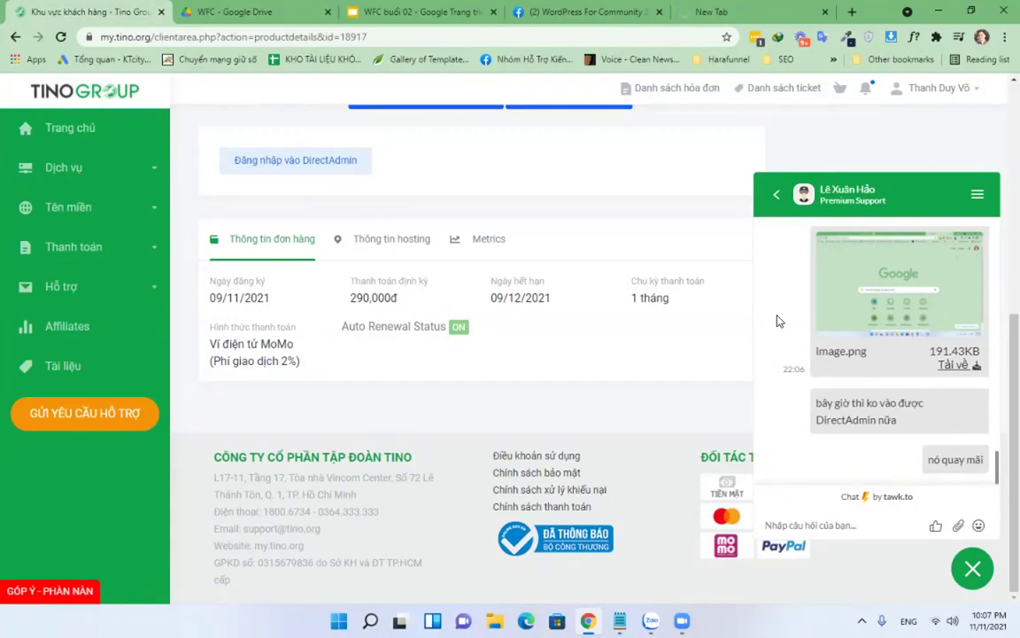
{"action": "scroll", "coordinate": [778, 320], "scroll_direction": "up", "scroll_amount": 5}
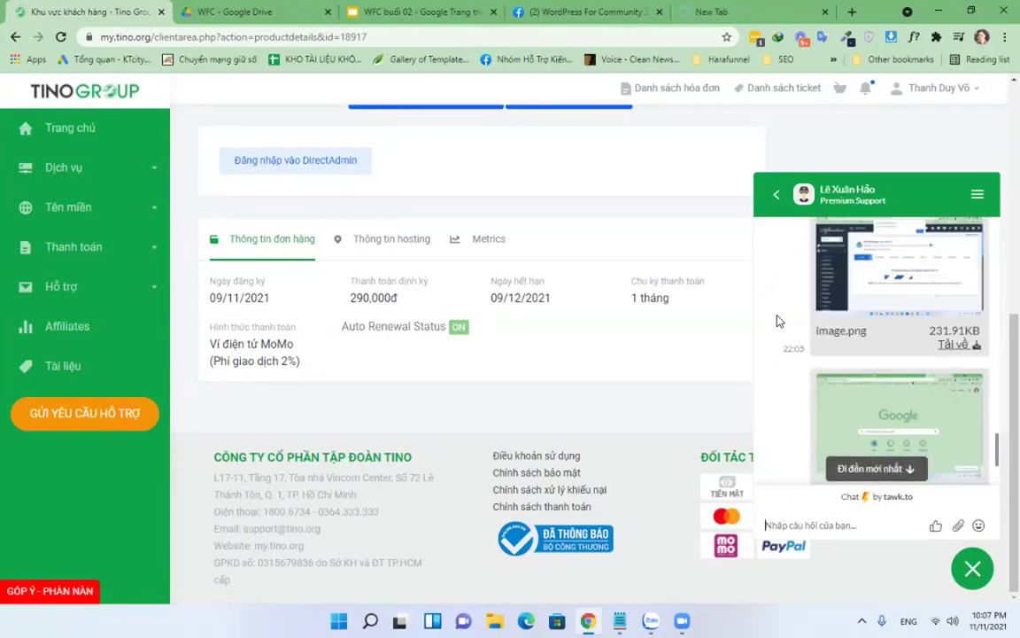
{"action": "scroll", "coordinate": [778, 321], "scroll_direction": "down", "scroll_amount": 5}
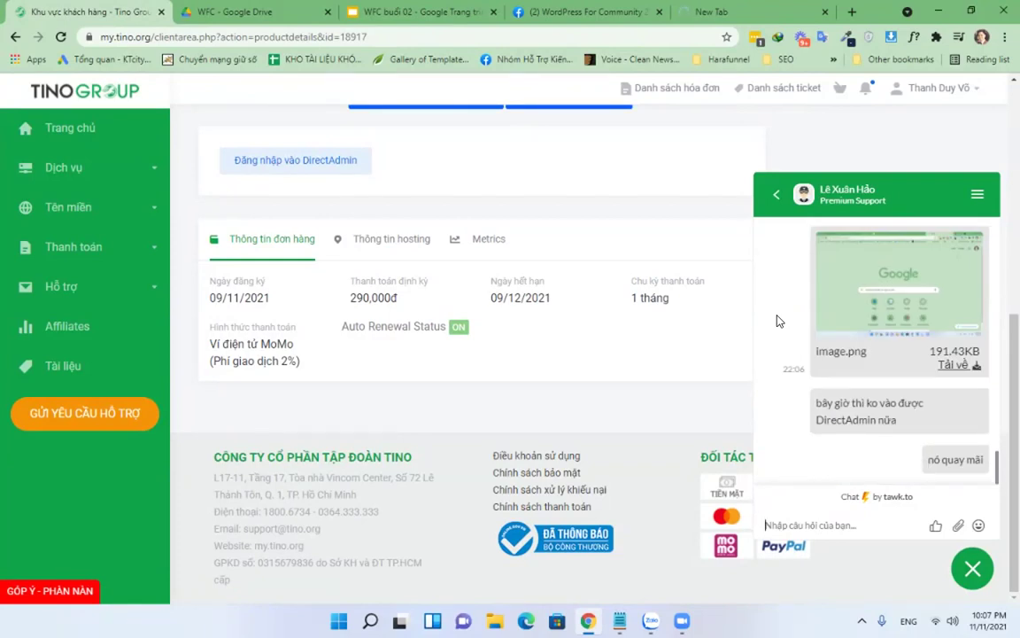
{"action": "key", "text": "ctrl+9"}
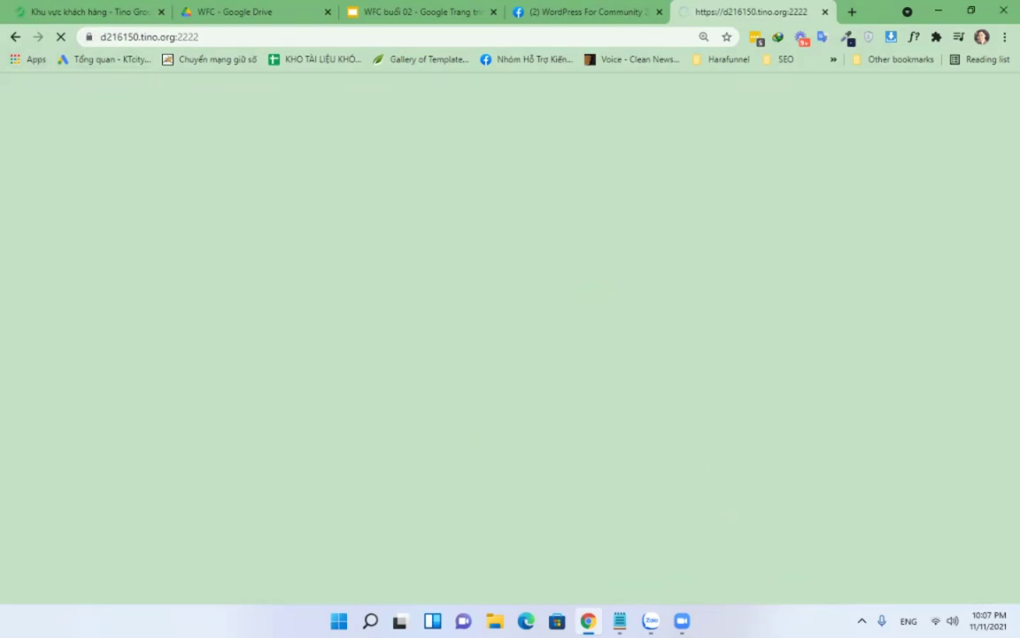
With DirectAdmin still loading, bring the Zoom Cloud Meetings window to the front
{"action": "left_click", "coordinate": [50, 10]}
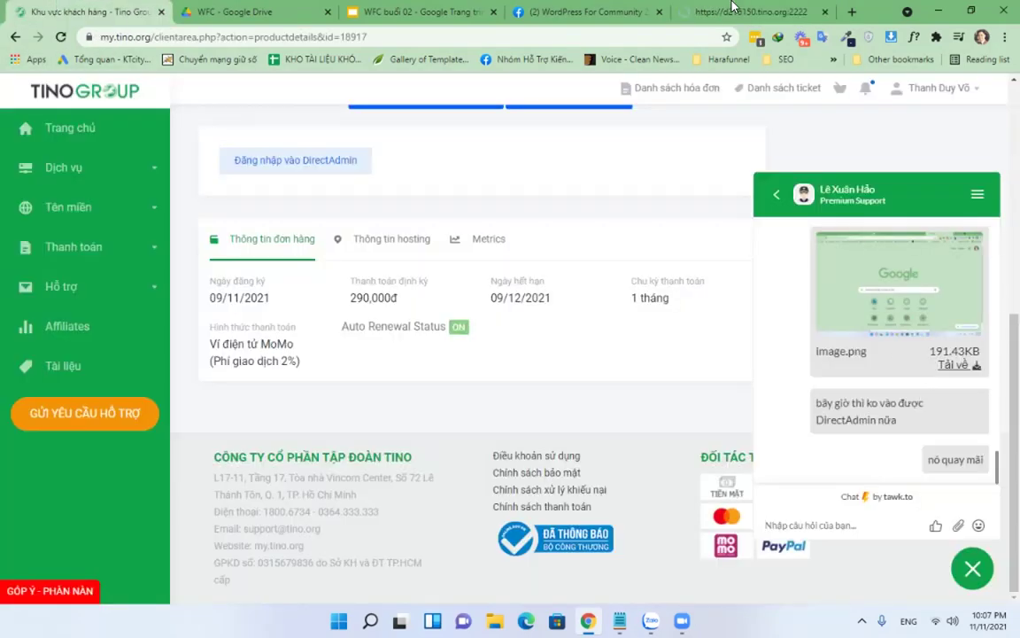
{"action": "left_click", "coordinate": [732, 8]}
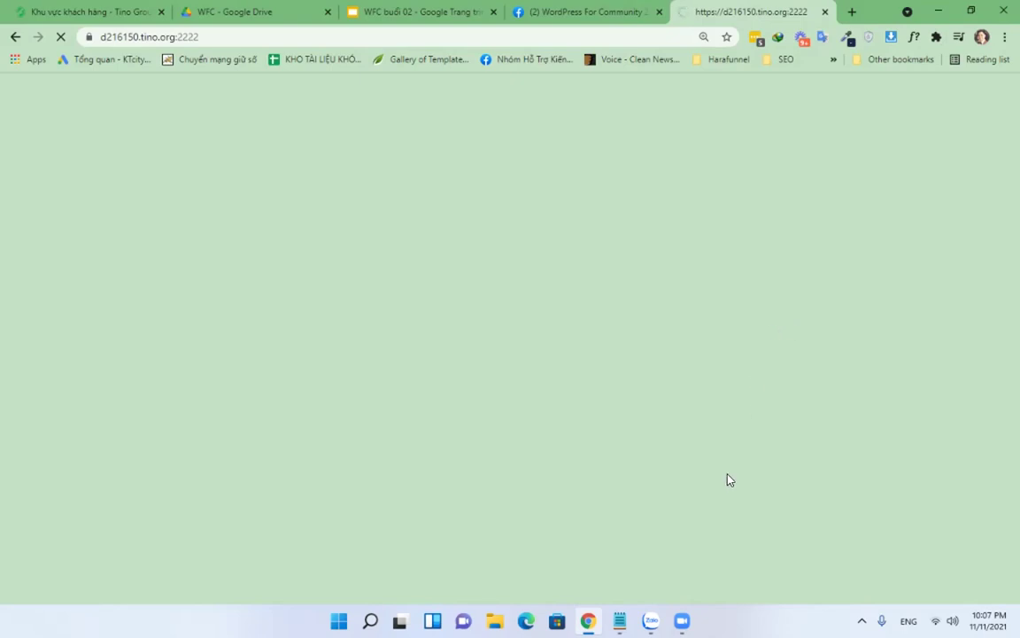
{"action": "left_click", "coordinate": [681, 620]}
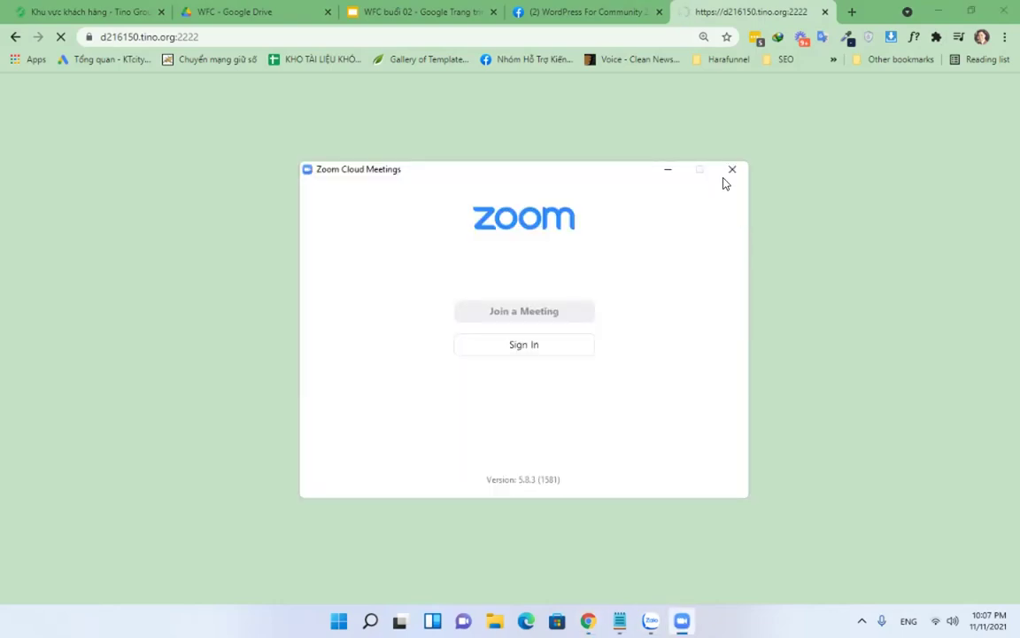